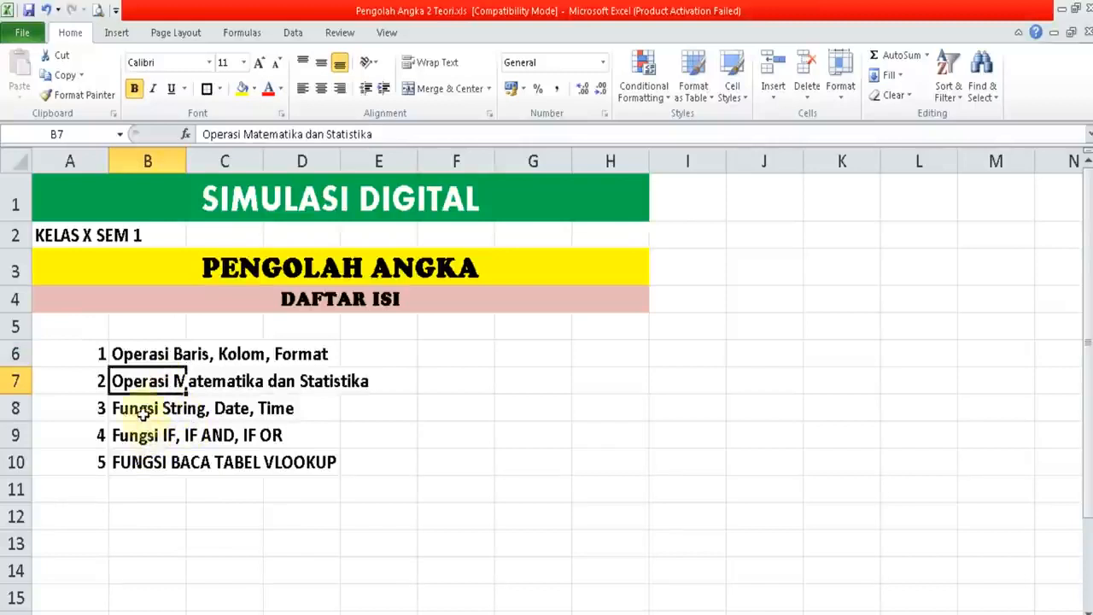
- Review the table of contents topics from the String, Date, Time functions through VLOOKUP
{"action": "left_click", "coordinate": [142, 410]}
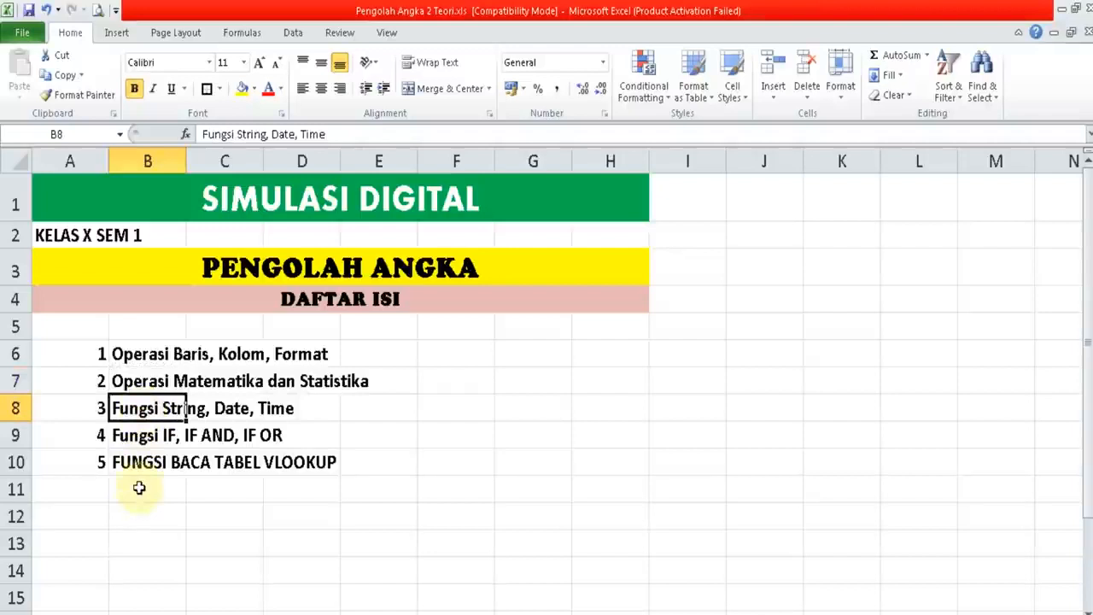
{"action": "left_click", "coordinate": [133, 436]}
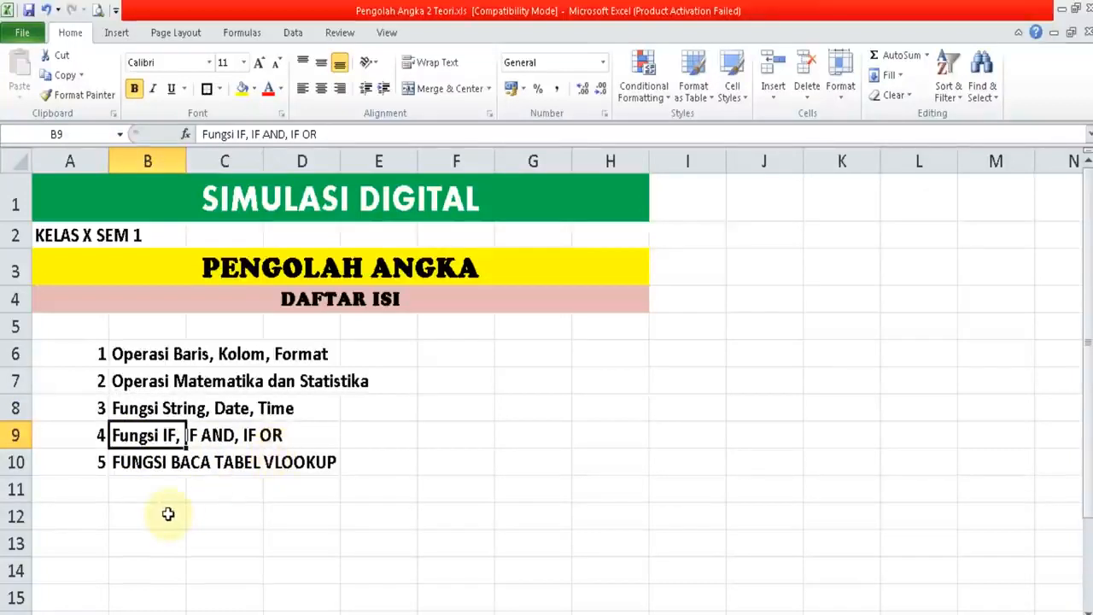
{"action": "left_click", "coordinate": [161, 488]}
{"action": "left_click", "coordinate": [162, 468]}
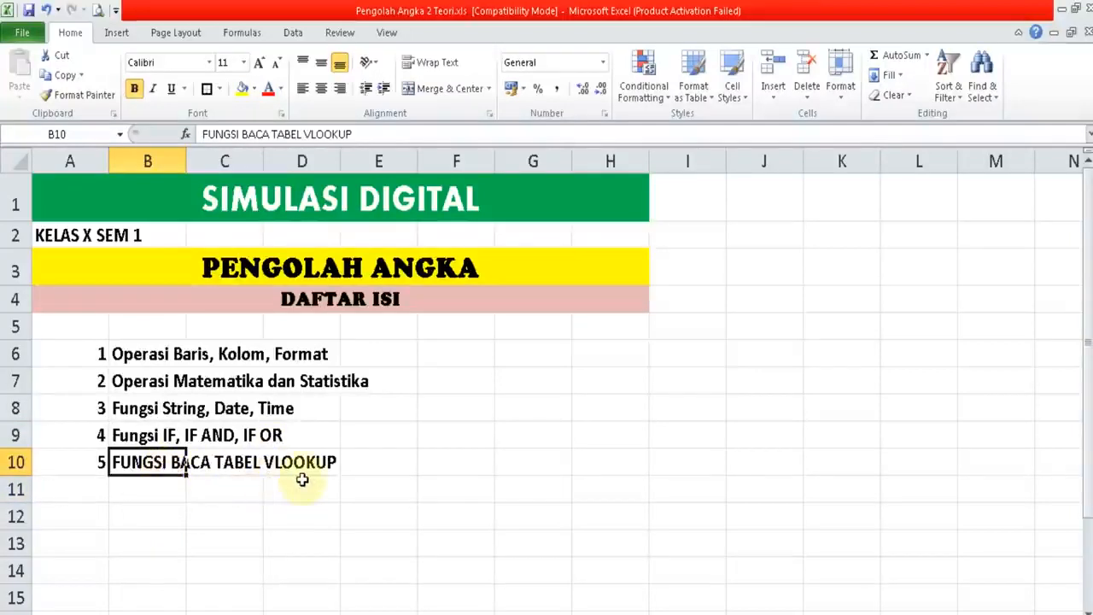
{"action": "left_click", "coordinate": [422, 405]}
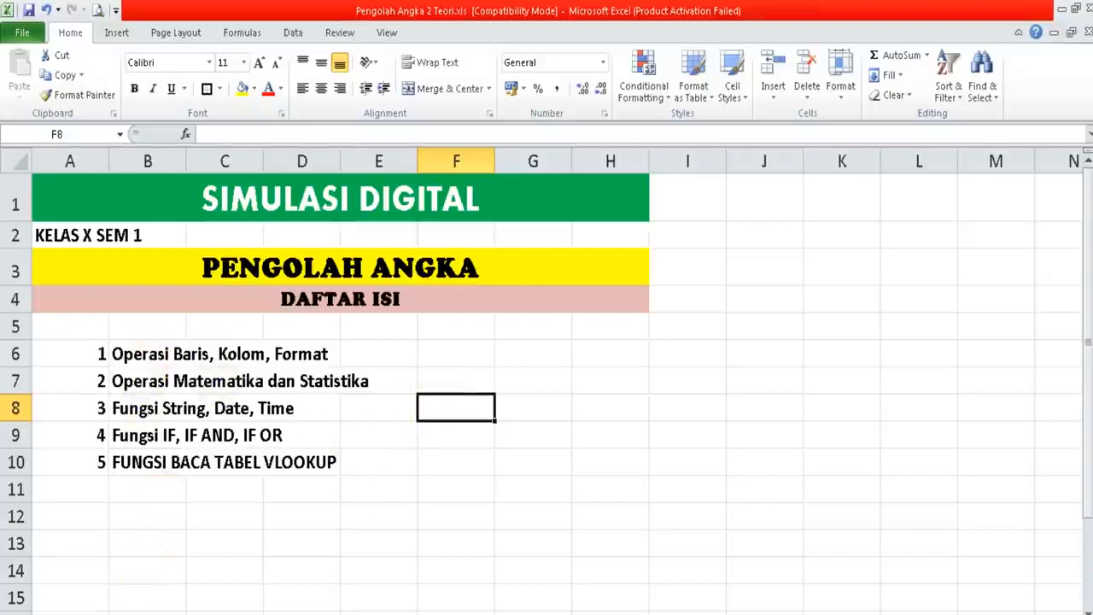
- Go to the Baris dan Kolom worksheet and change its title in A3 to PENGOLAH ANGKA 1
{"action": "key", "text": "ctrl+Page_Down"}
{"action": "left_click", "coordinate": [247, 515]}
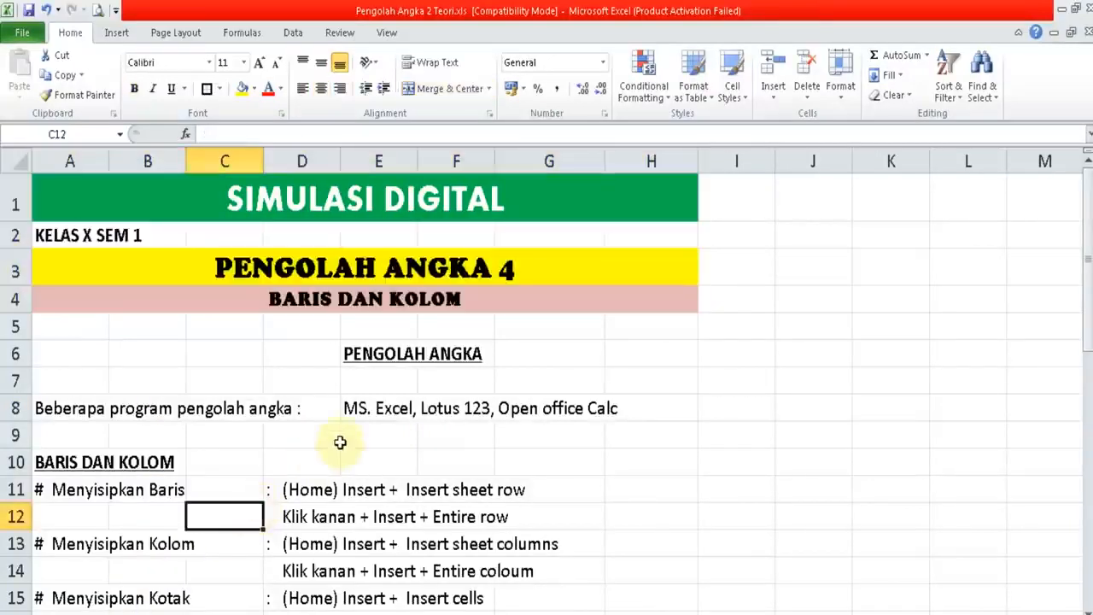
{"action": "left_click", "coordinate": [363, 384]}
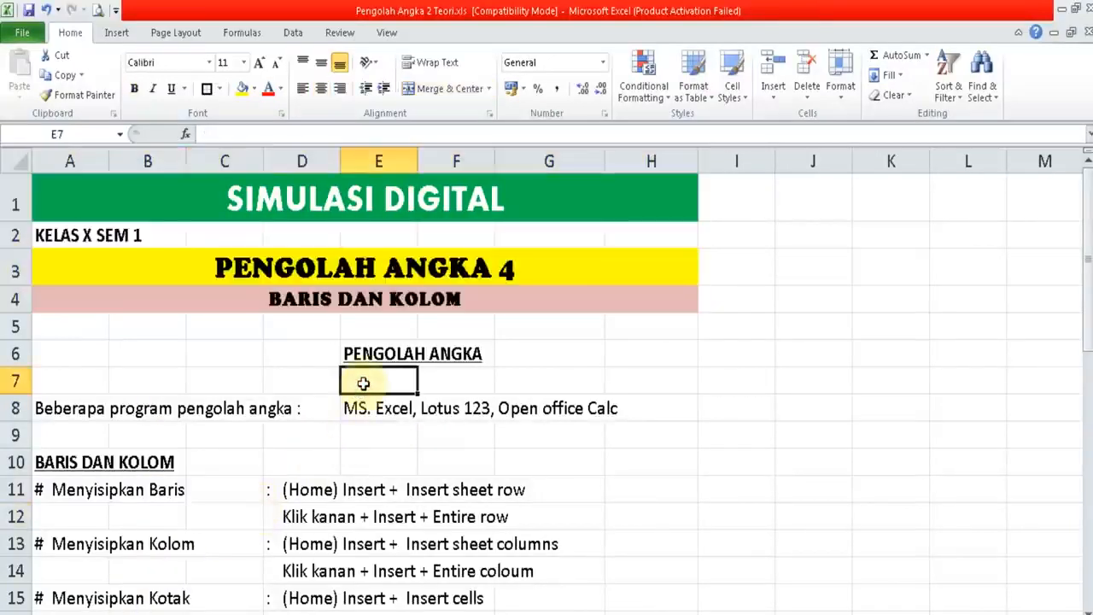
{"action": "left_click", "coordinate": [398, 268]}
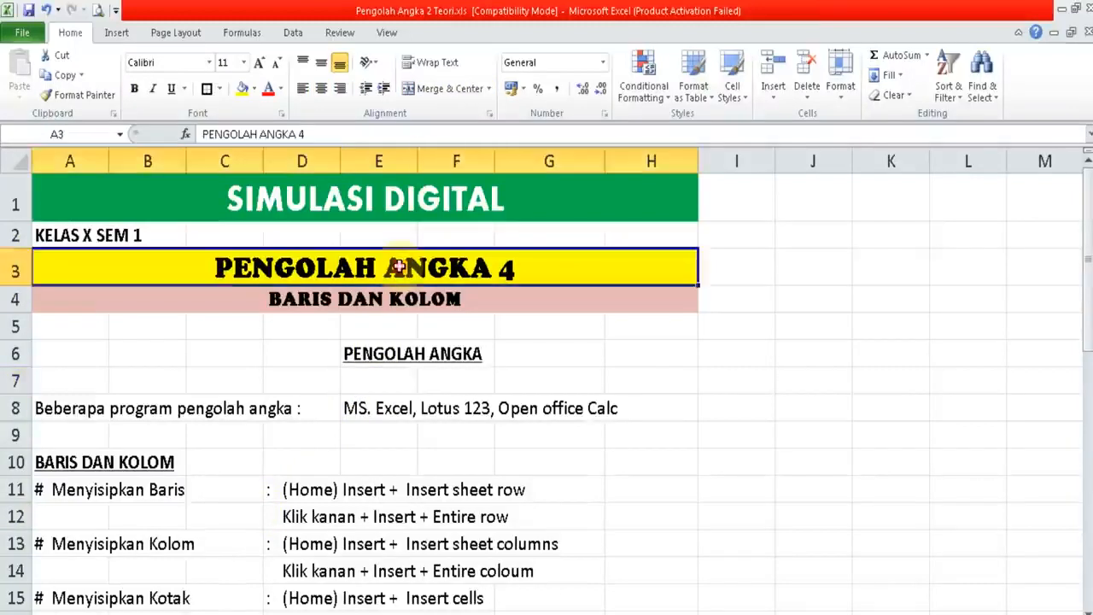
{"action": "left_click", "coordinate": [384, 137]}
{"action": "key", "text": "BackSpace"}
{"action": "type", "text": "1"}
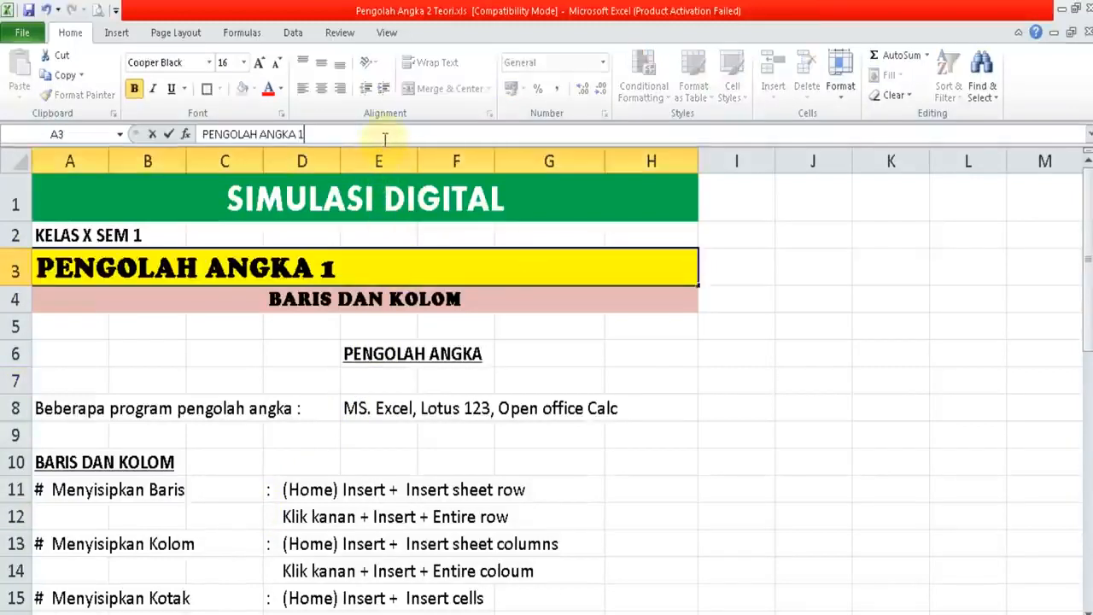
{"action": "key", "text": "Return"}
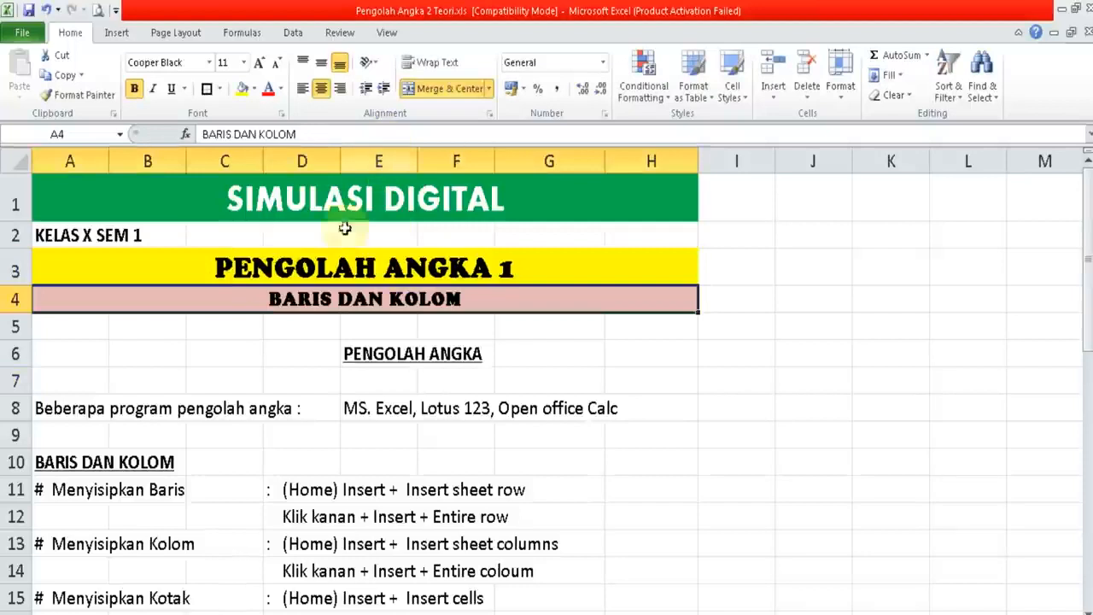
- Examine the list of spreadsheet programs in row 8 and the row-insertion notes under BARIS DAN KOLOM
{"action": "left_click", "coordinate": [167, 403]}
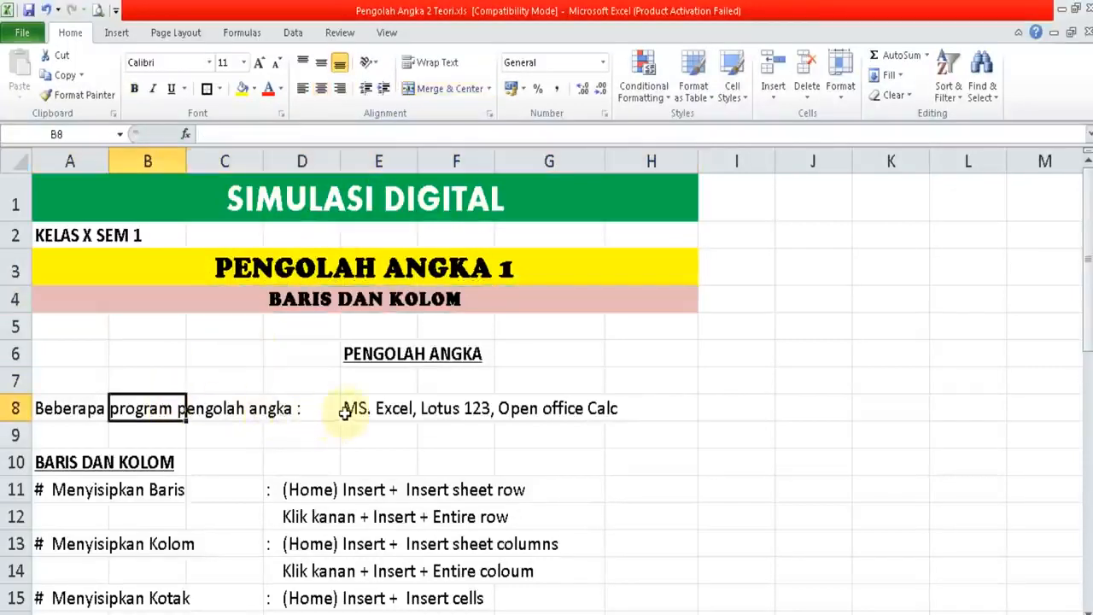
{"action": "left_click", "coordinate": [373, 438]}
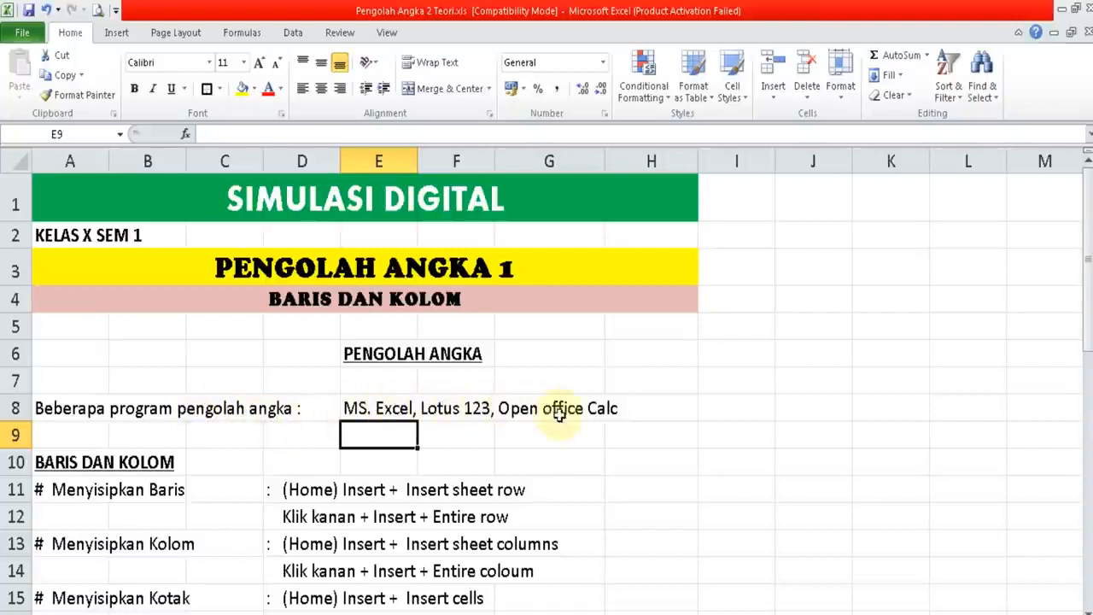
{"action": "left_click", "coordinate": [434, 433]}
{"action": "left_click", "coordinate": [268, 459]}
{"action": "key", "text": "Down"}
{"action": "key", "text": "Left"}
{"action": "key", "text": "Left"}
{"action": "key", "text": "Left"}
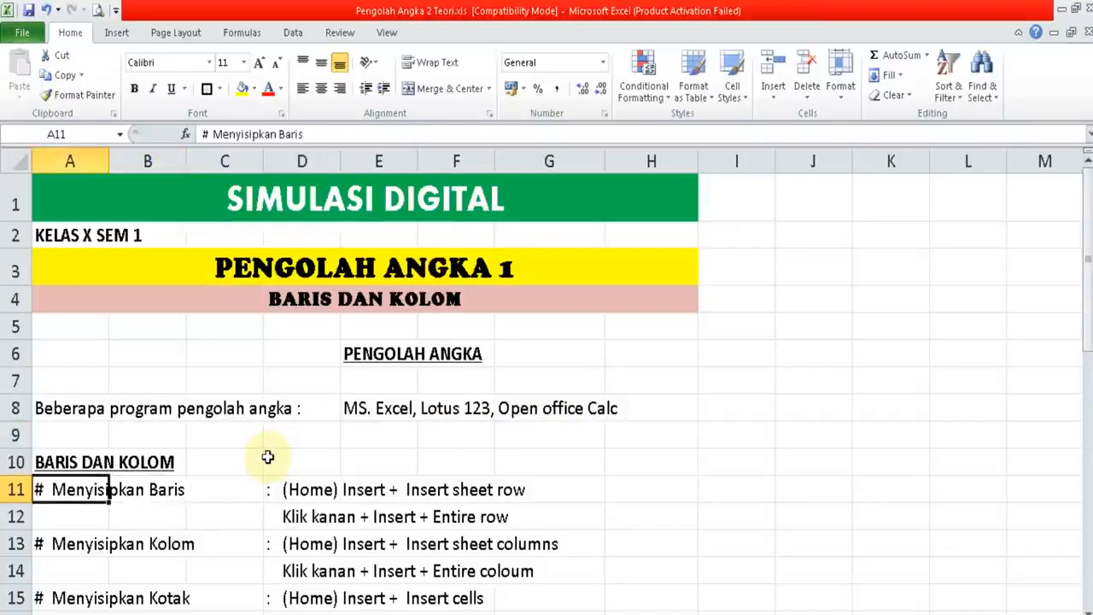
{"action": "key", "text": "Up"}
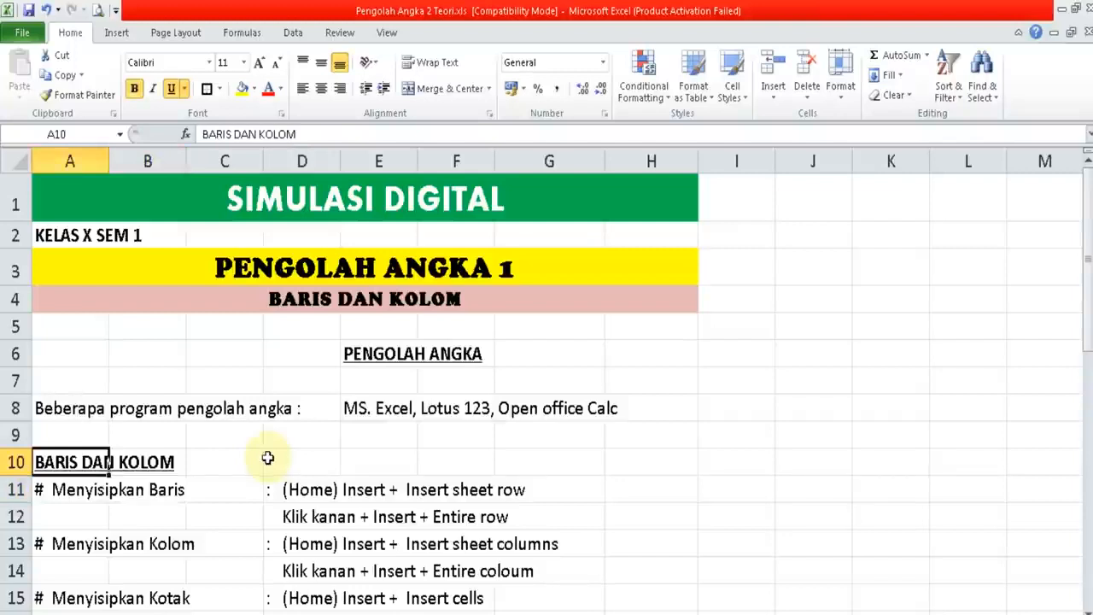
{"action": "left_click", "coordinate": [220, 509]}
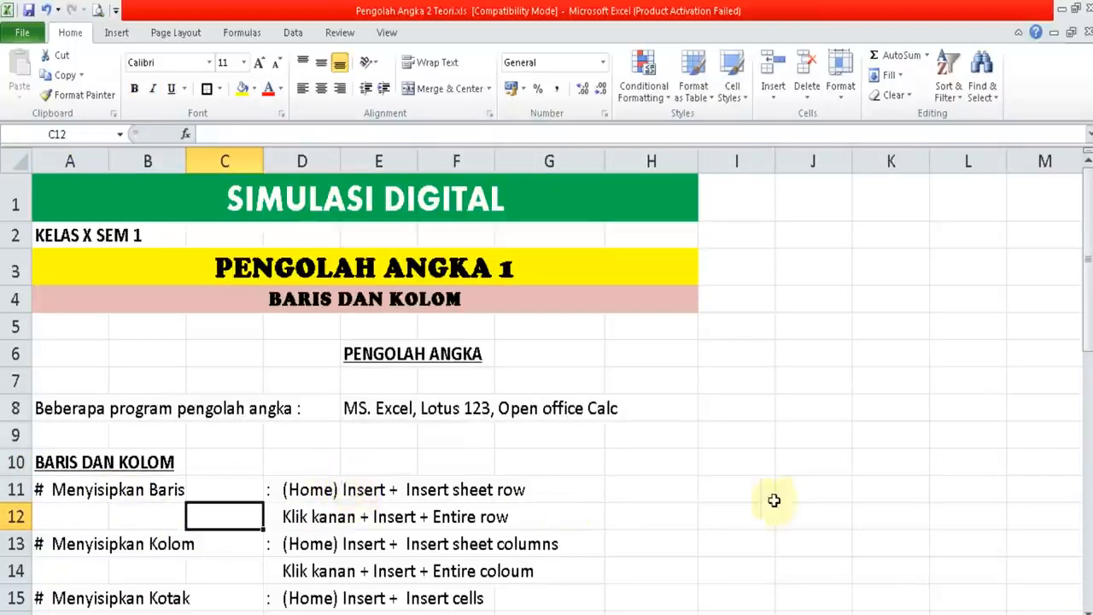
- Enter 10 in J11 and 20 in J12, and extend the series down to J15
{"action": "left_click", "coordinate": [842, 495]}
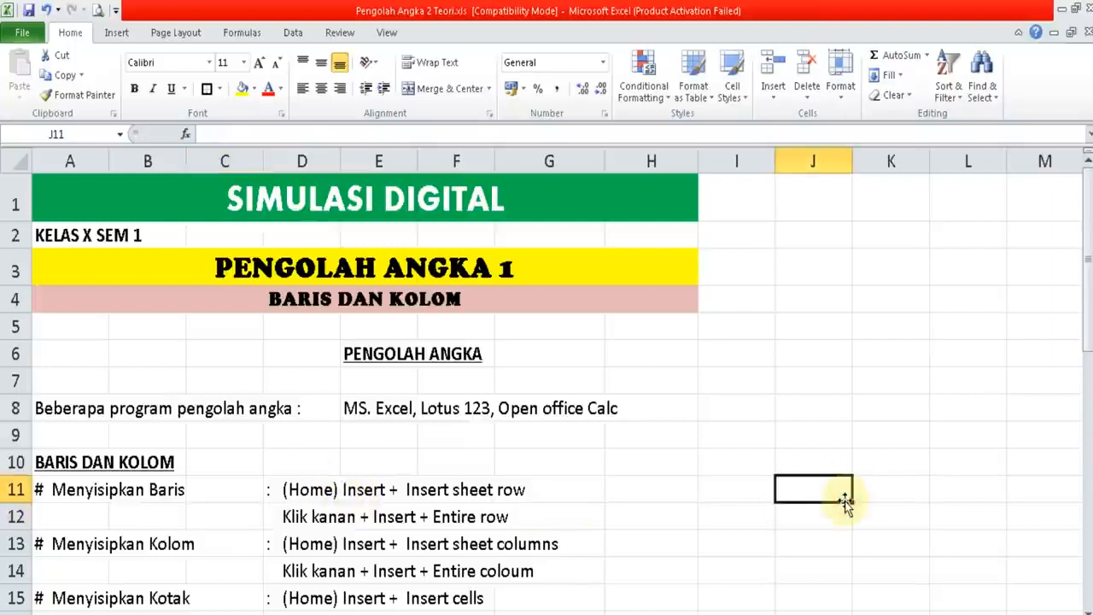
{"action": "type", "text": "100"}
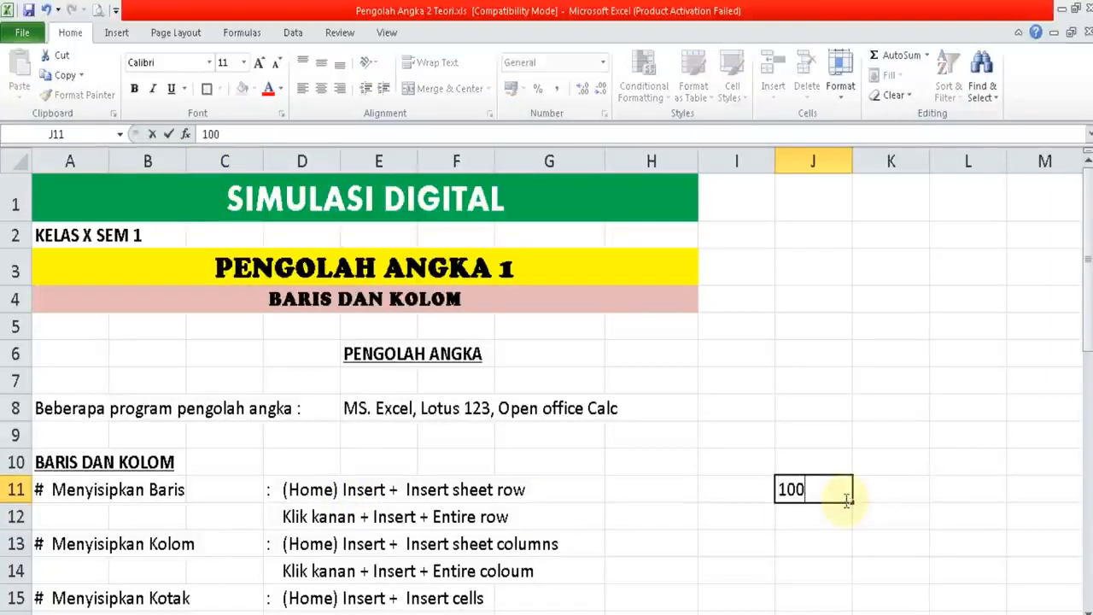
{"action": "key", "text": "BackSpace"}
{"action": "key", "text": "Return"}
{"action": "type", "text": "20"}
{"action": "key", "text": "Return"}
{"action": "key", "text": "Up"}
{"action": "key", "text": "Up"}
{"action": "key", "text": "shift+Down"}
{"action": "left_click_drag", "start_coordinate": [855, 532], "coordinate": [841, 602]}
- Enter 100, 200, 300, 400 and 500 in cells K11 to K15
{"action": "left_click", "coordinate": [882, 490]}
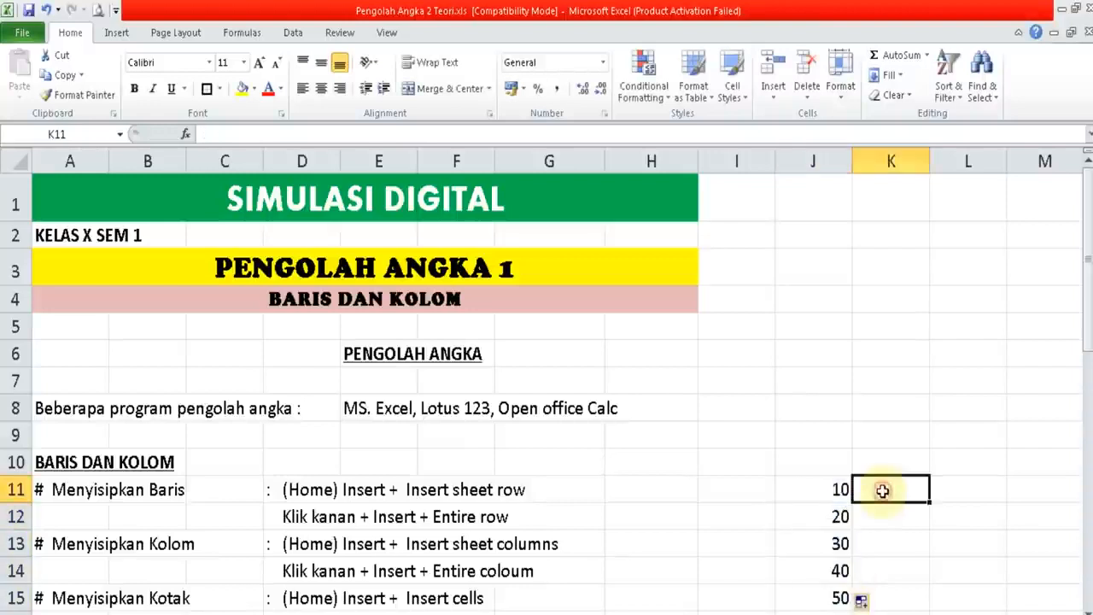
{"action": "type", "text": "100"}
{"action": "key", "text": "Return"}
{"action": "type", "text": "200"}
{"action": "key", "text": "Return"}
{"action": "type", "text": "3"}
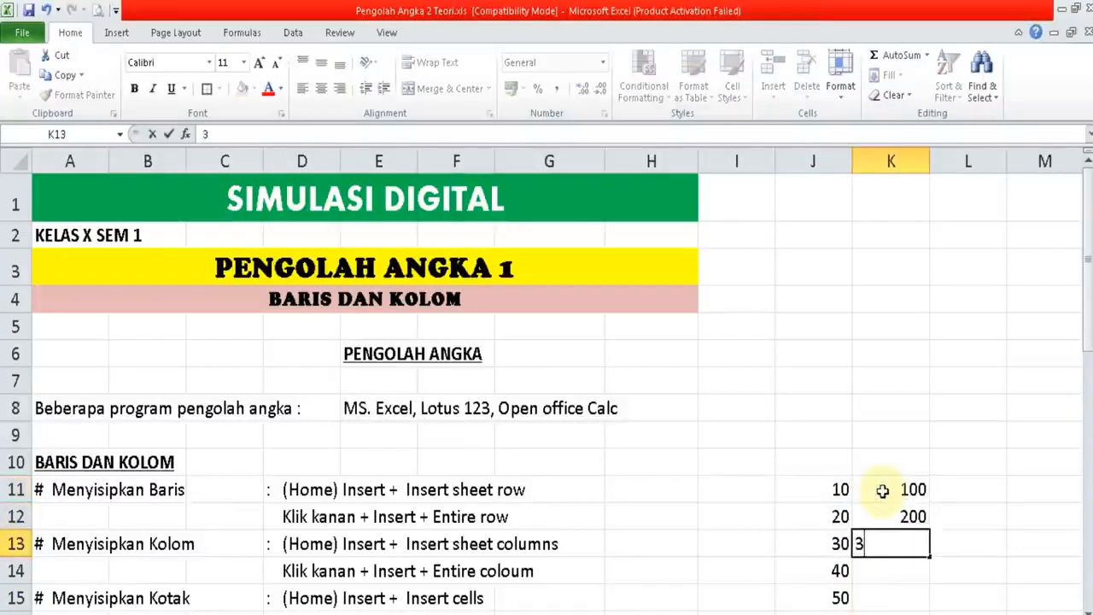
{"action": "type", "text": "00"}
{"action": "key", "text": "Return"}
{"action": "type", "text": "400"}
{"action": "key", "text": "Return"}
{"action": "type", "text": "500"}
{"action": "key", "text": "Return"}
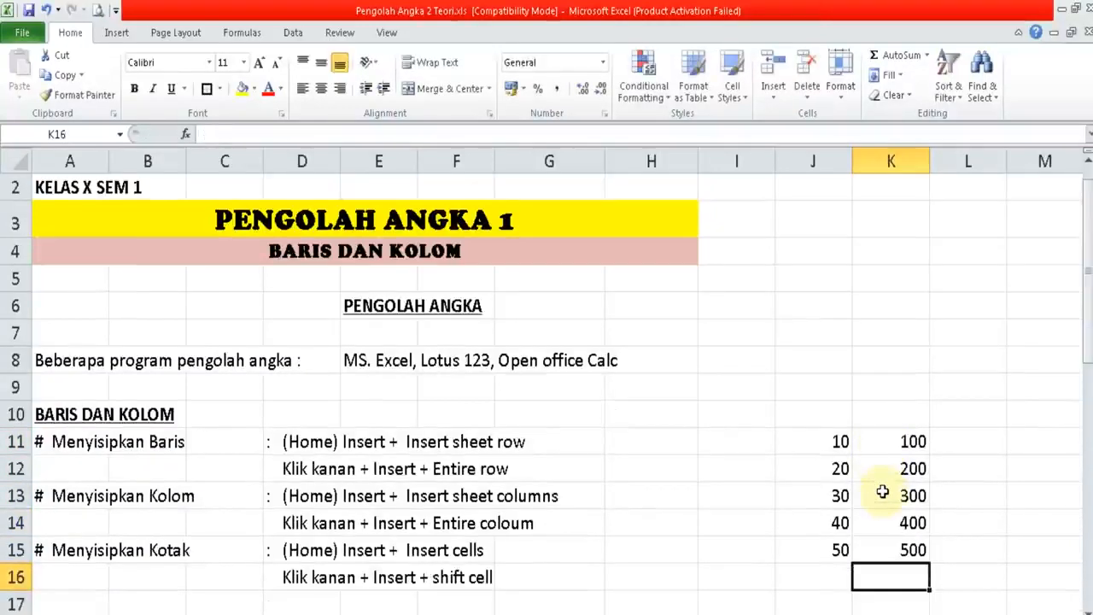
- Insert a sheet row above the 20 in column J and enter 15 in the new cell J12
{"action": "left_click", "coordinate": [536, 492]}
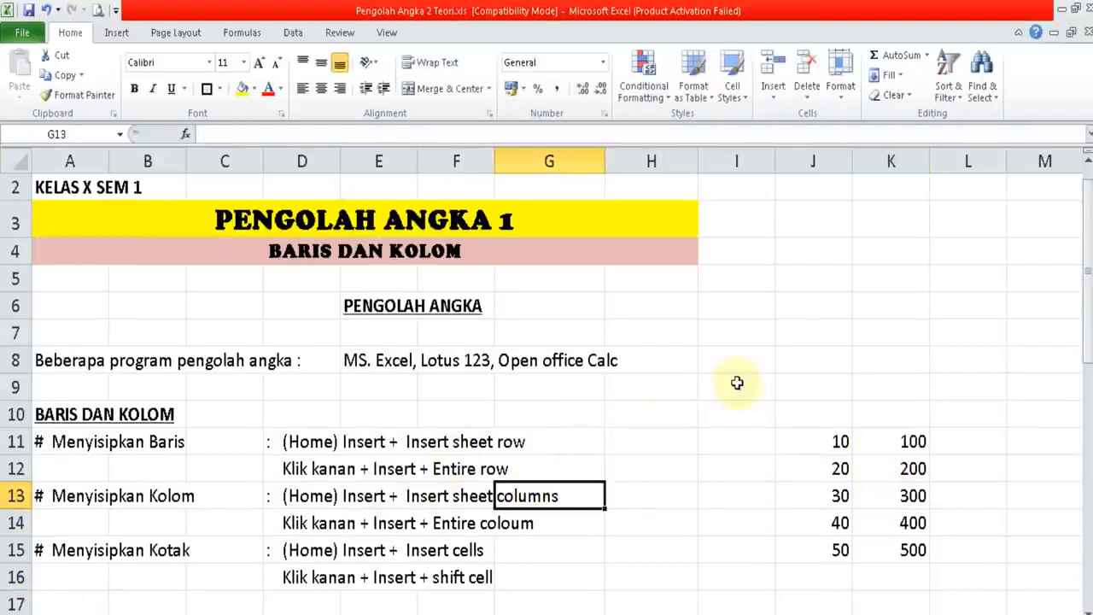
{"action": "left_click", "coordinate": [840, 447]}
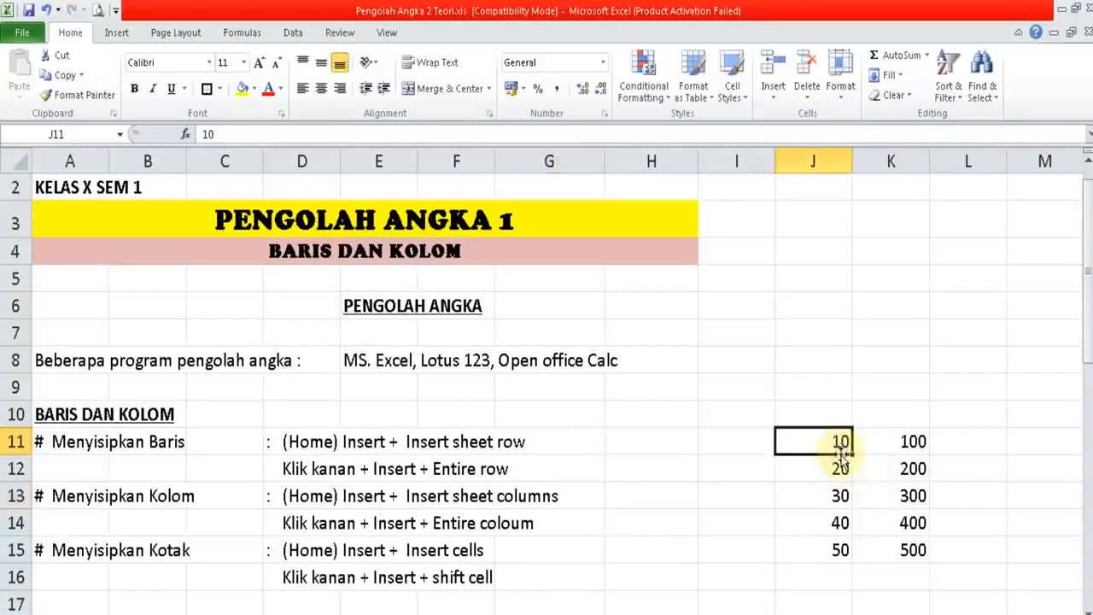
{"action": "left_click", "coordinate": [839, 466]}
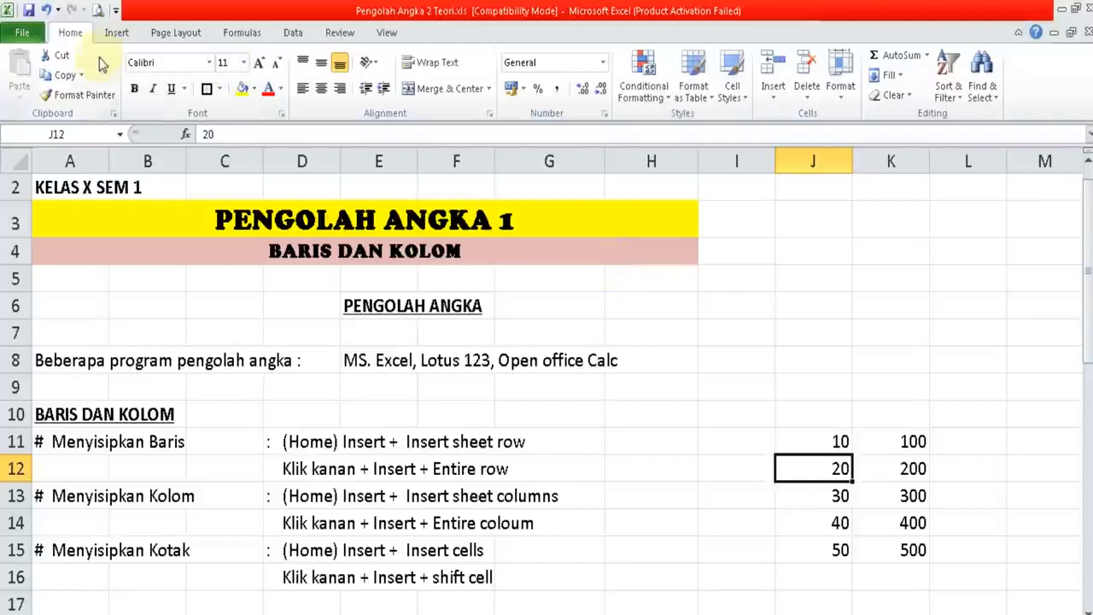
{"action": "left_click", "coordinate": [774, 101]}
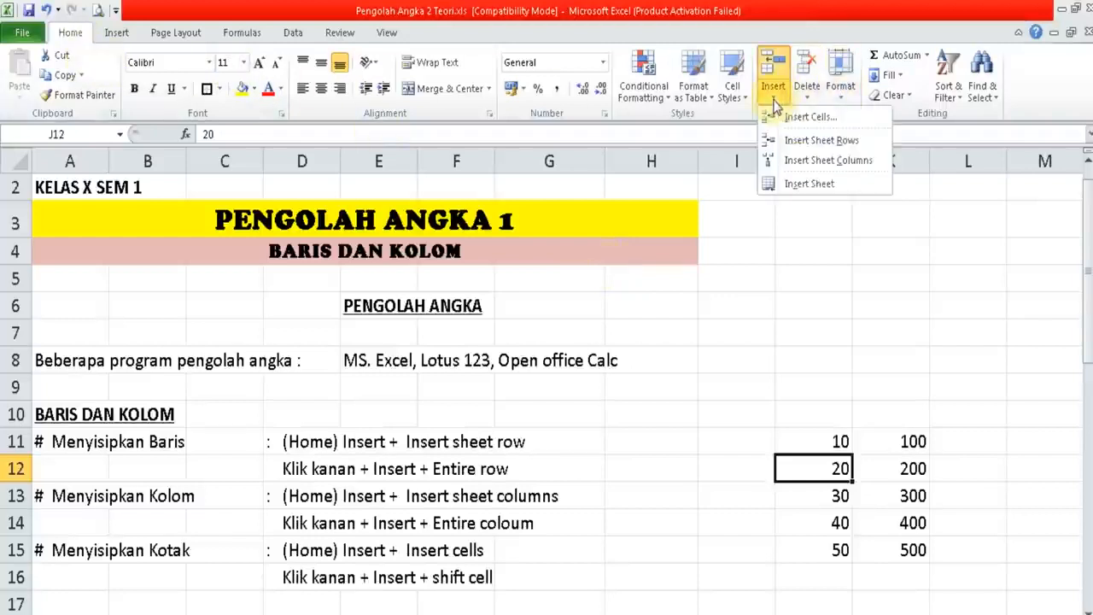
{"action": "left_click", "coordinate": [808, 144]}
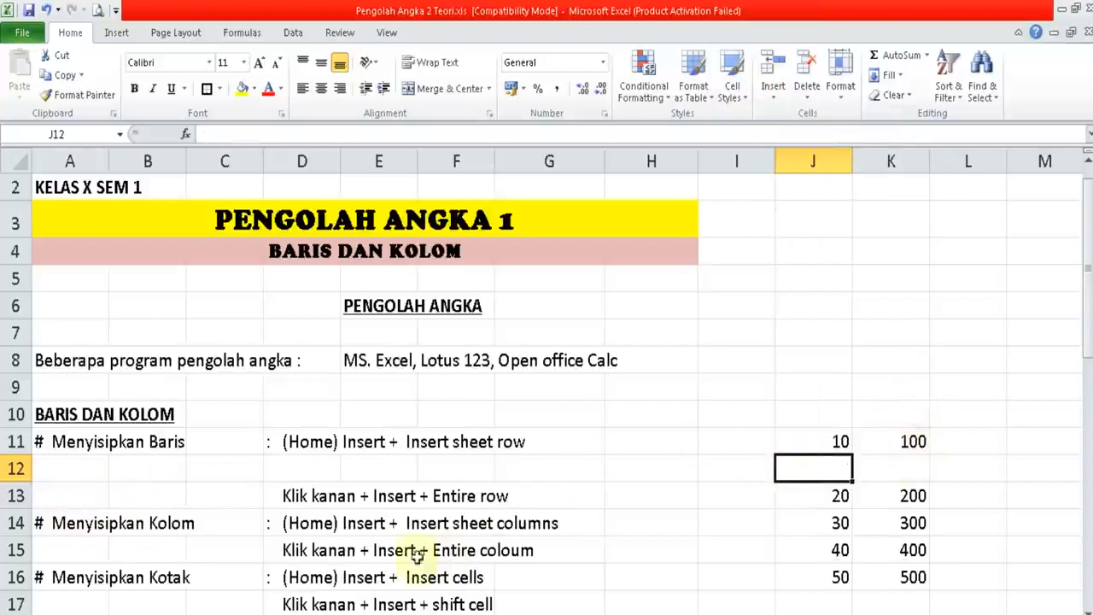
{"action": "type", "text": "15"}
{"action": "key", "text": "Return"}
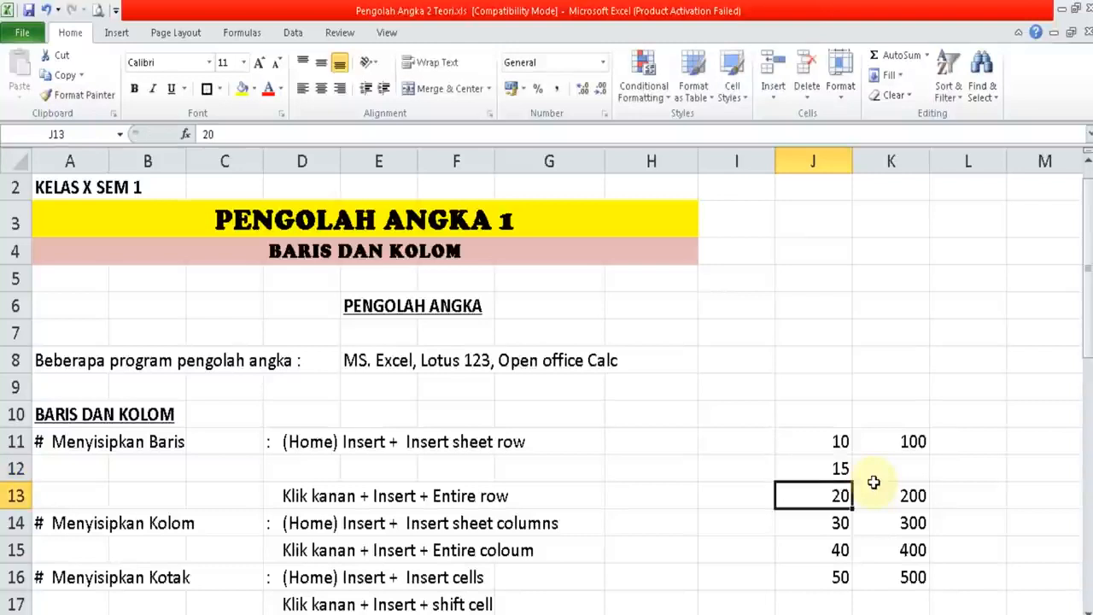
- Insert an entire row above the 30 in column J and enter 25 in the new cell J14
{"action": "left_click", "coordinate": [843, 518]}
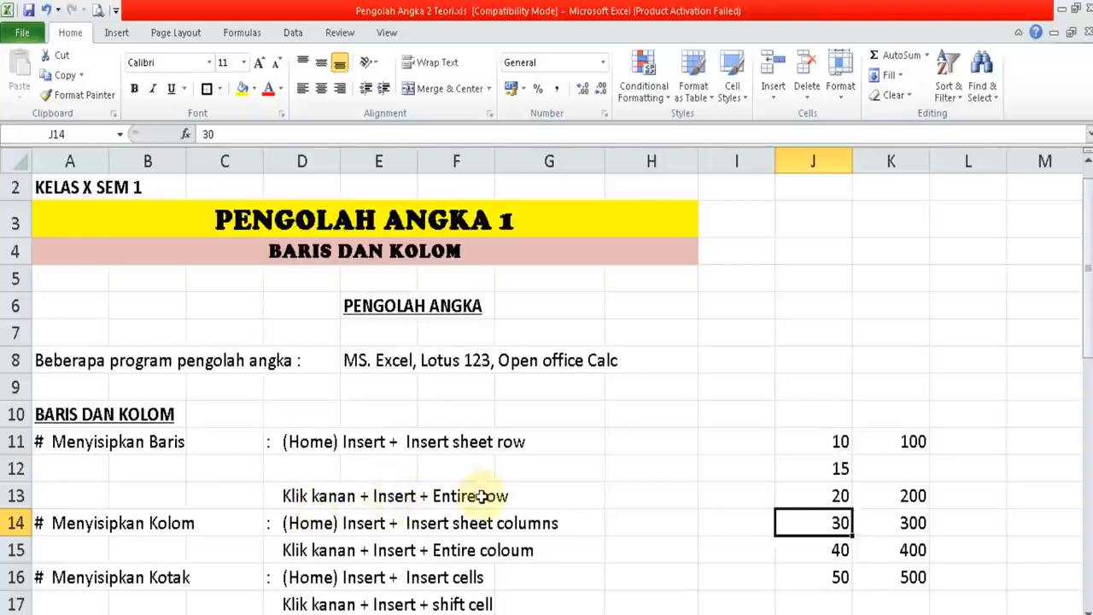
{"action": "right_click", "coordinate": [841, 523]}
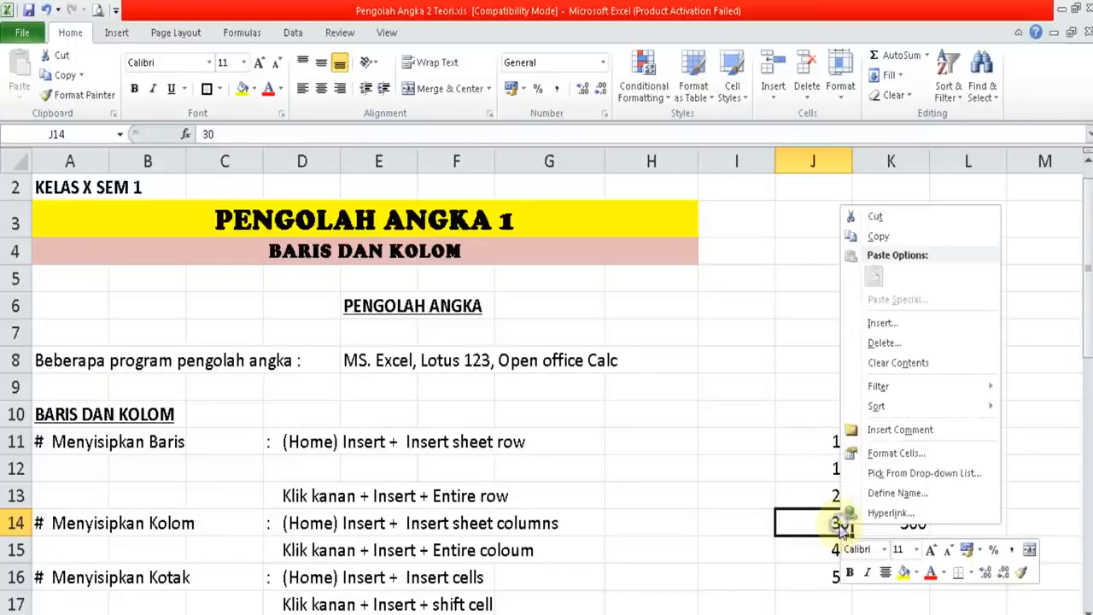
{"action": "left_click", "coordinate": [884, 329]}
{"action": "left_click", "coordinate": [861, 324]}
{"action": "left_click", "coordinate": [851, 372]}
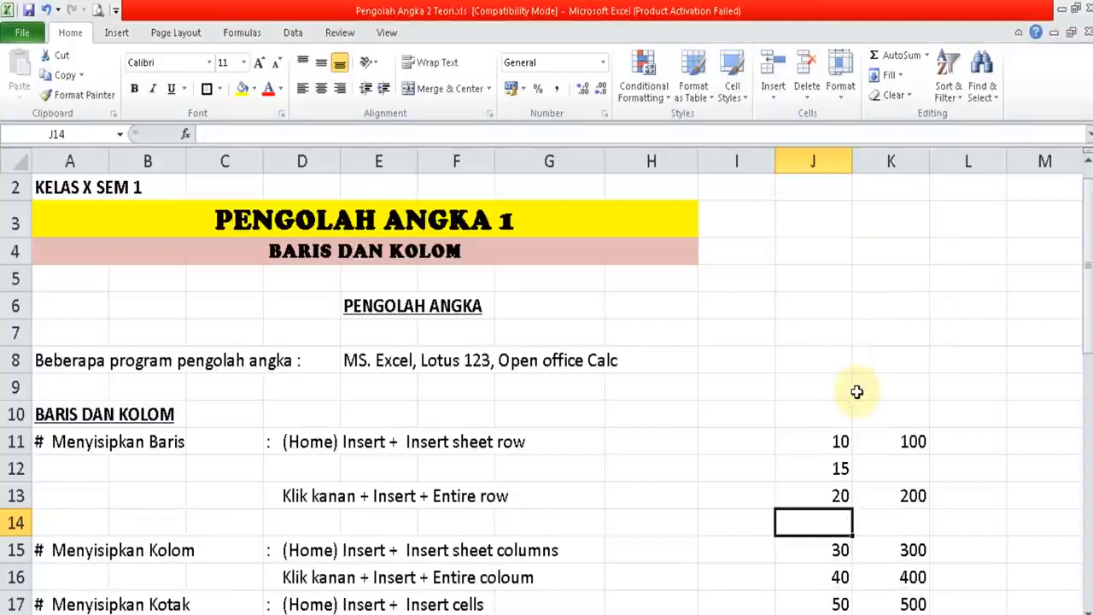
{"action": "type", "text": "25"}
{"action": "key", "text": "Return"}
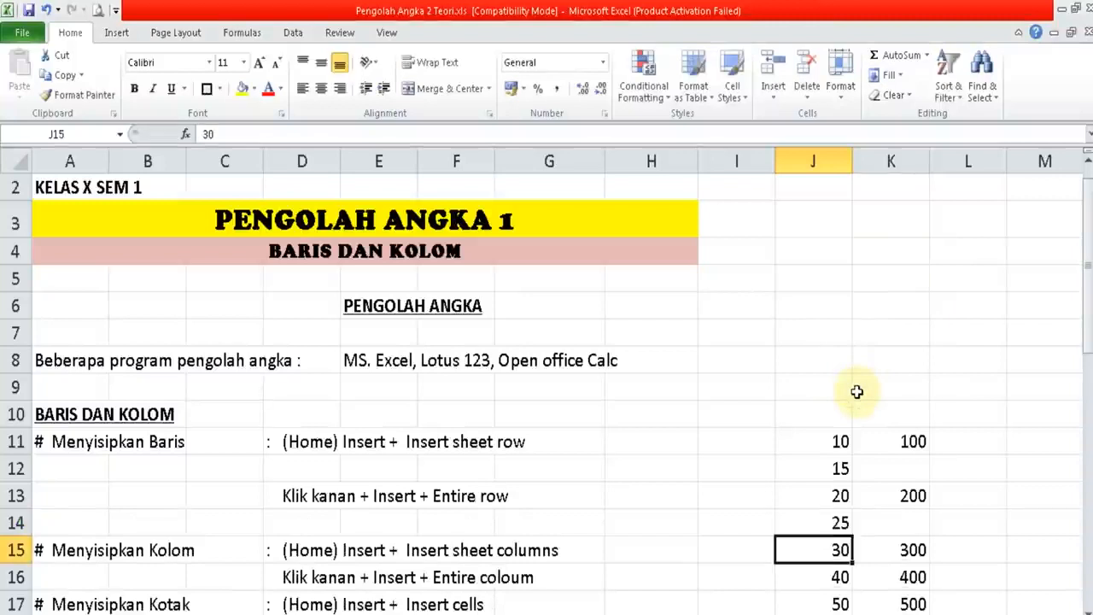
- Insert an entire row above the 40 in column J and enter 35 in the new cell J16
{"action": "left_click", "coordinate": [841, 576]}
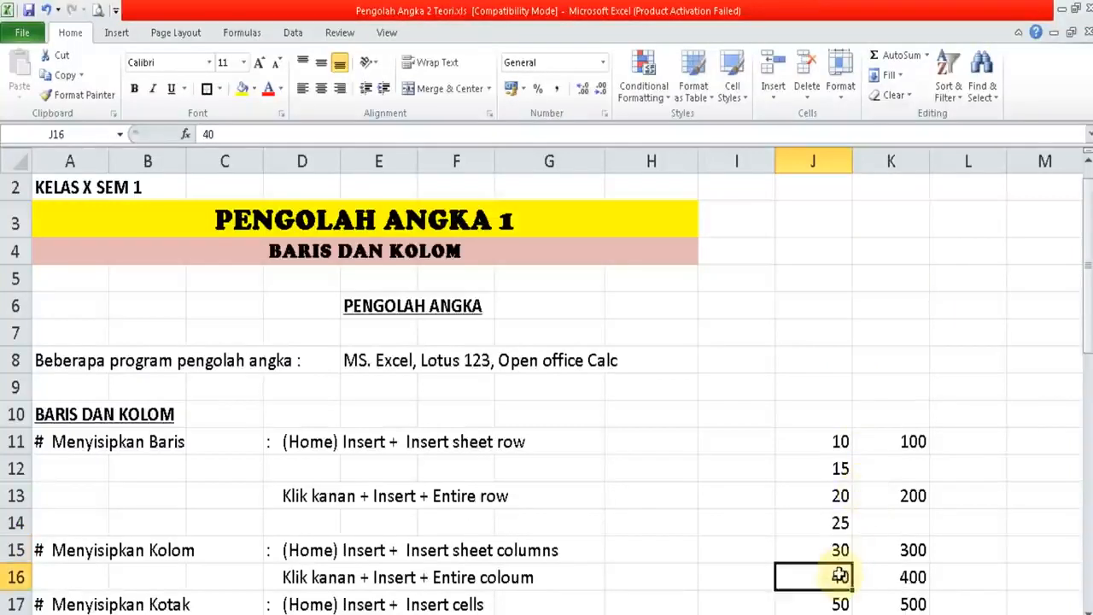
{"action": "right_click", "coordinate": [841, 576]}
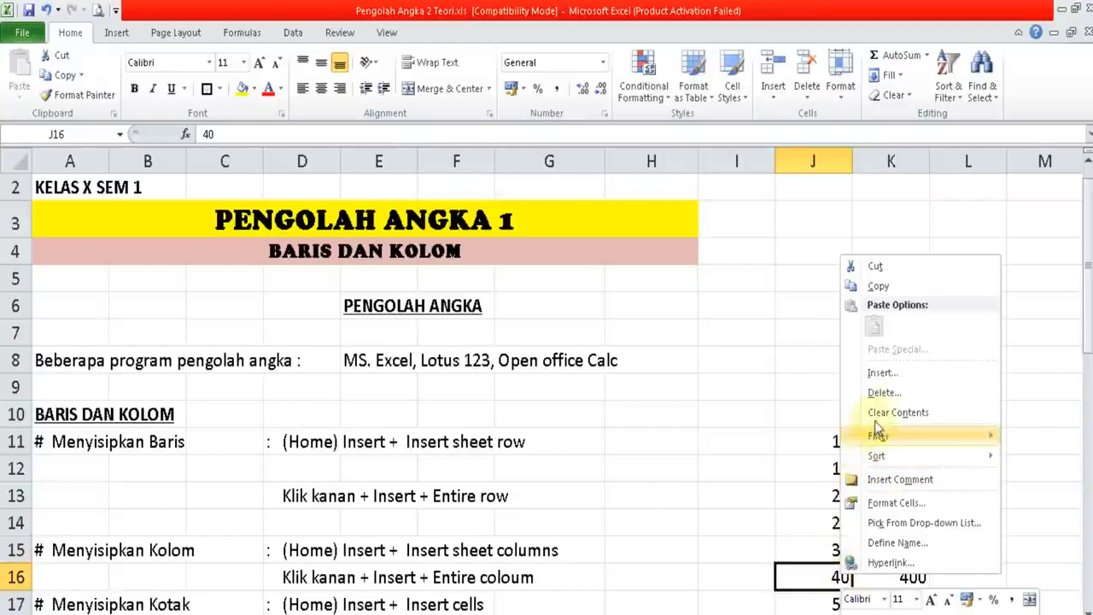
{"action": "left_click", "coordinate": [879, 374]}
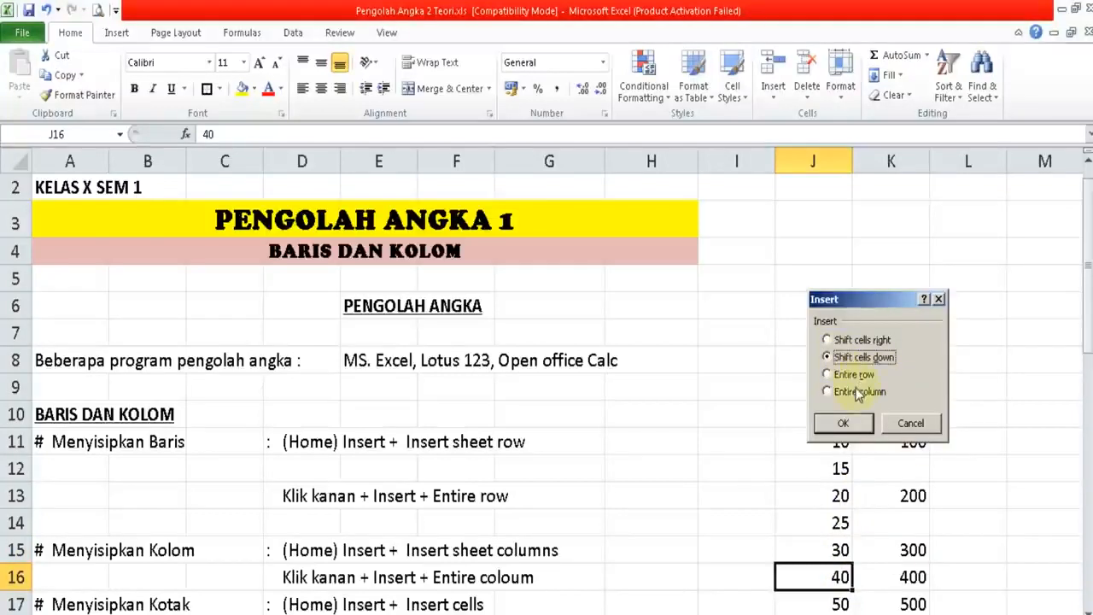
{"action": "left_click", "coordinate": [854, 376]}
{"action": "left_click", "coordinate": [846, 422]}
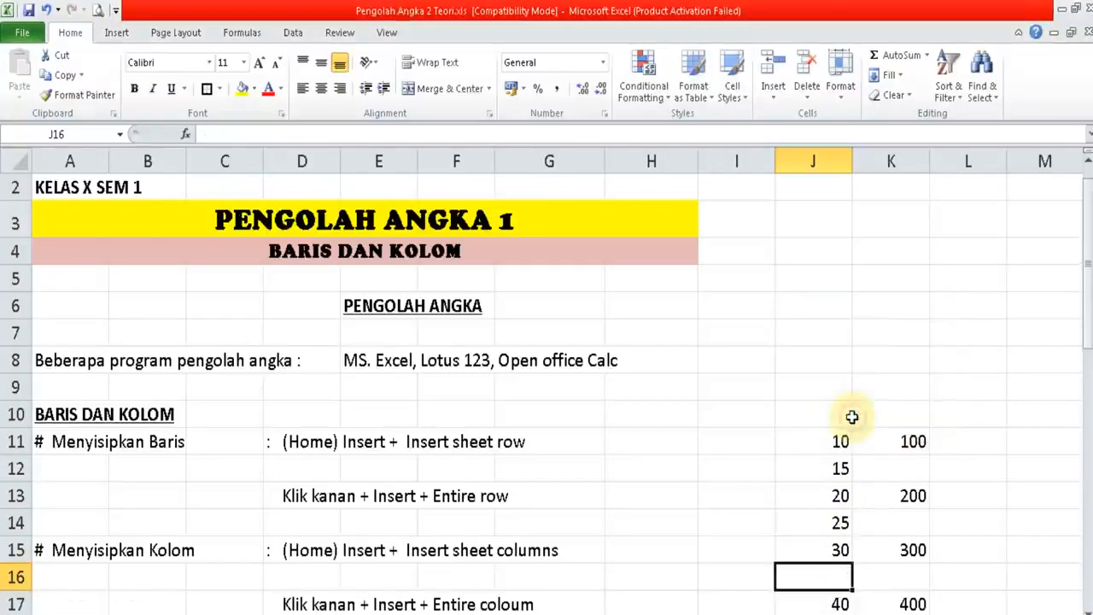
{"action": "type", "text": "35"}
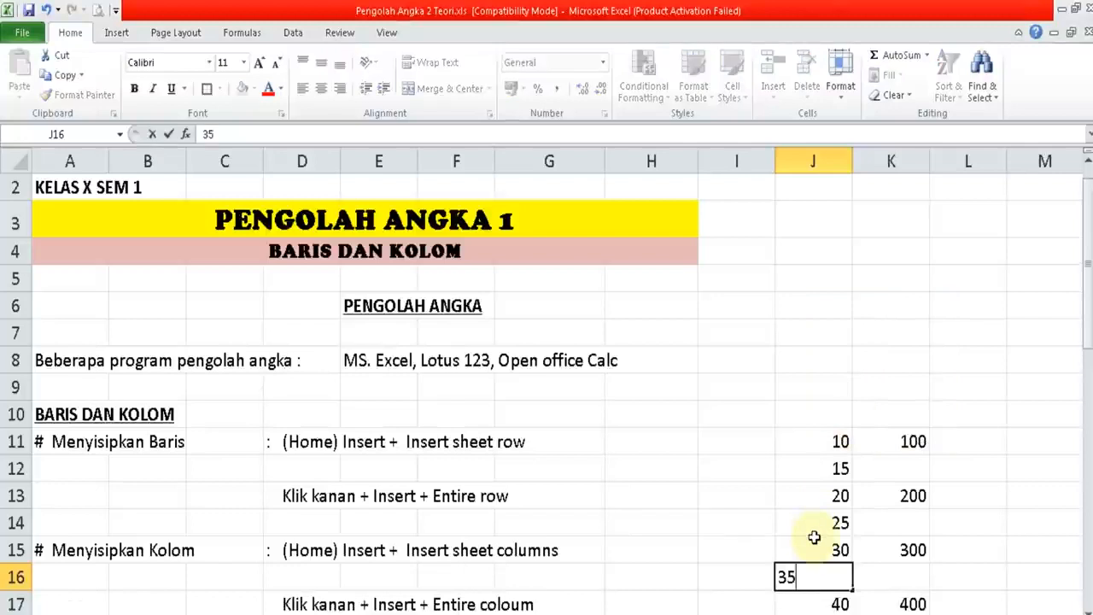
{"action": "key", "text": "Return"}
- Look over the notes on inserting columns and cells down to row 20
{"action": "left_click", "coordinate": [669, 525]}
{"action": "key", "text": "Down"}
{"action": "key", "text": "Down"}
{"action": "key", "text": "Down"}
{"action": "key", "text": "Down"}
{"action": "key", "text": "Down"}
{"action": "key", "text": "Down"}
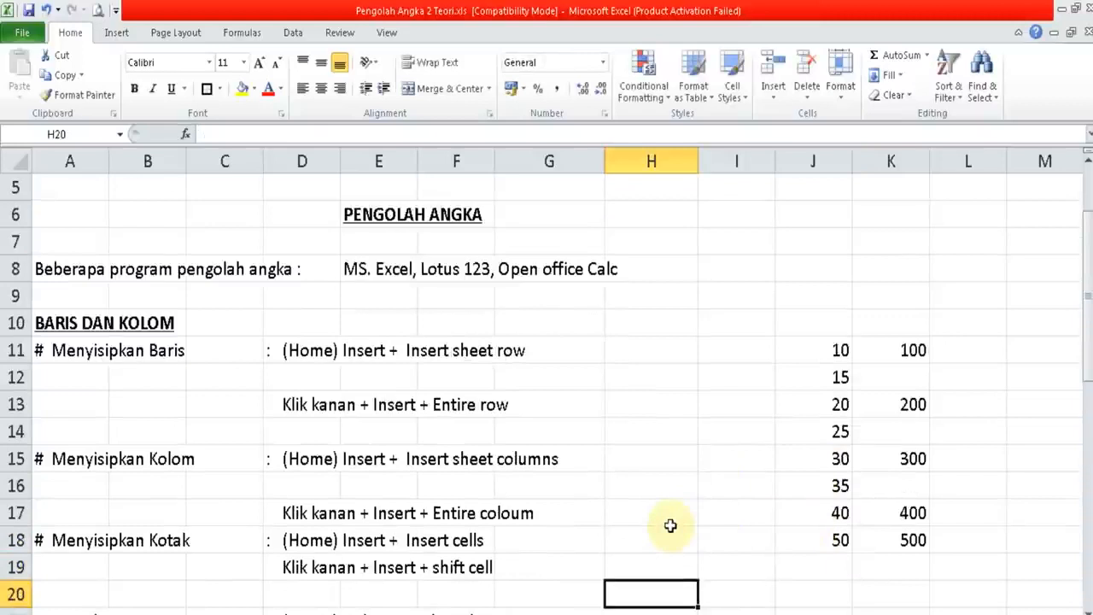
- Insert a sheet column before the 100–500 values in column K and enter 150 in the new cell K11
{"action": "left_click", "coordinate": [363, 407]}
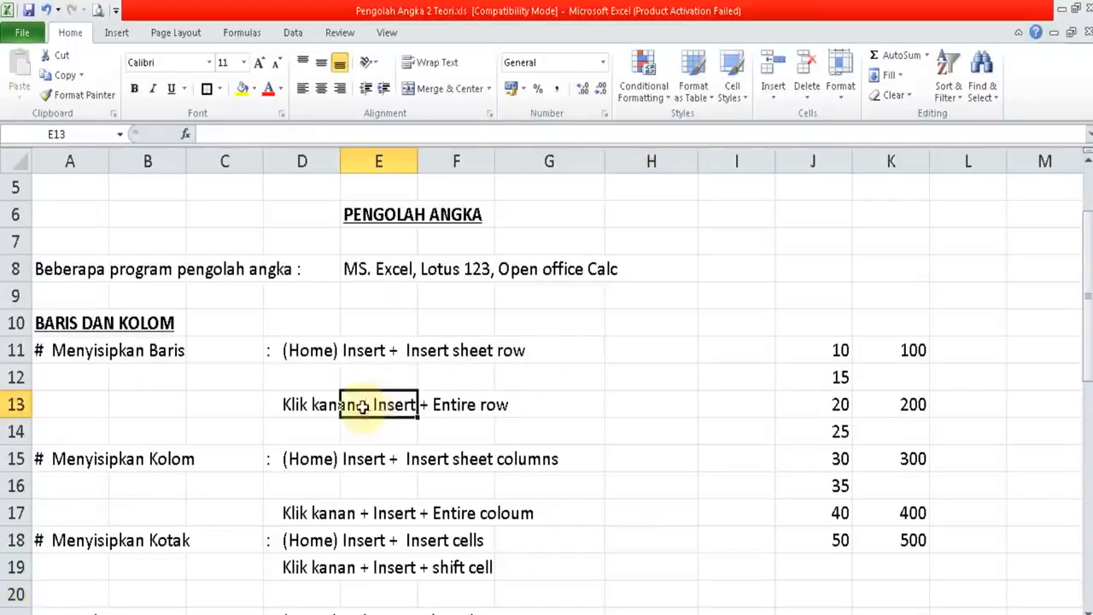
{"action": "left_click", "coordinate": [296, 401]}
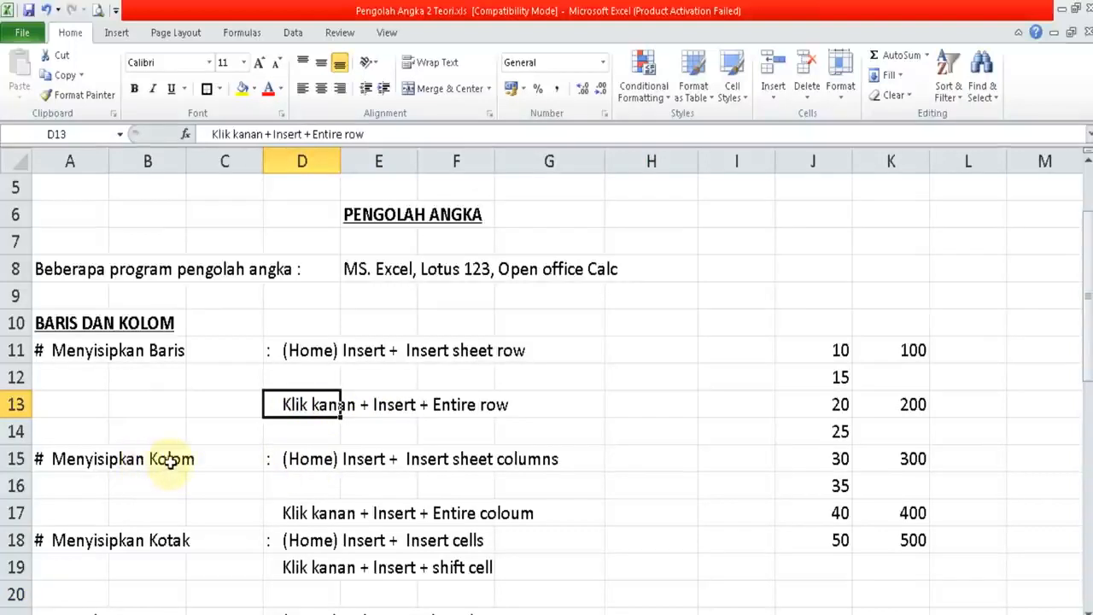
{"action": "left_click", "coordinate": [907, 350]}
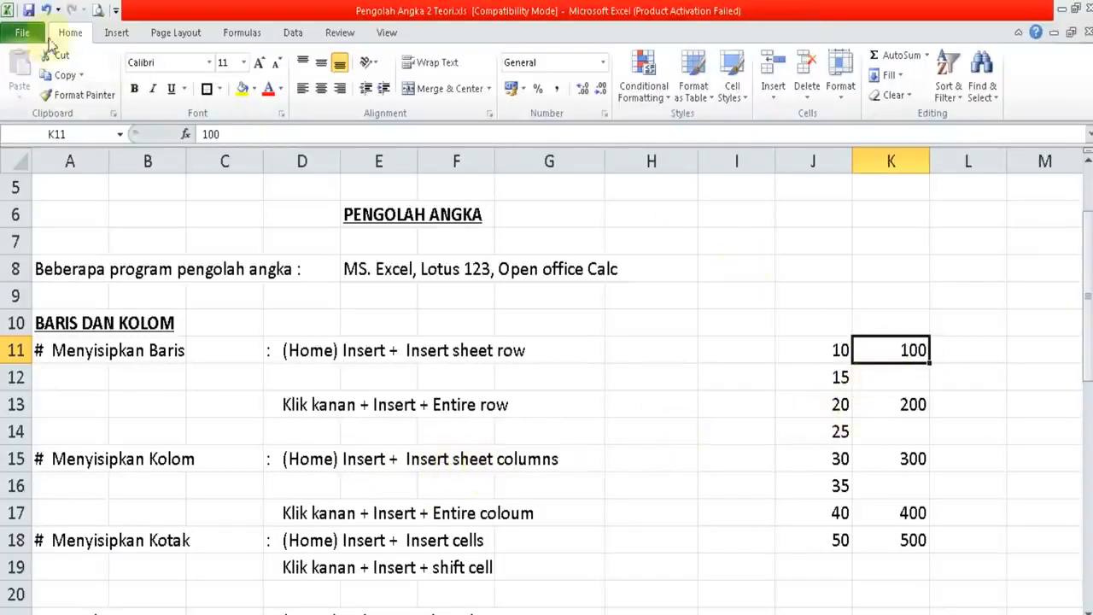
{"action": "left_click", "coordinate": [775, 101]}
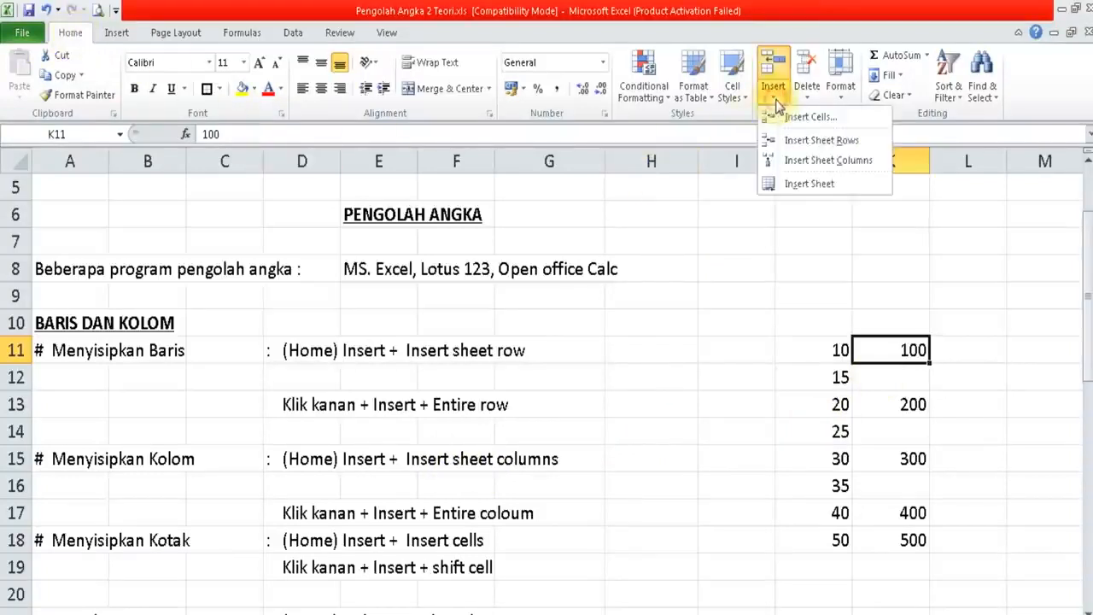
{"action": "left_click", "coordinate": [826, 162]}
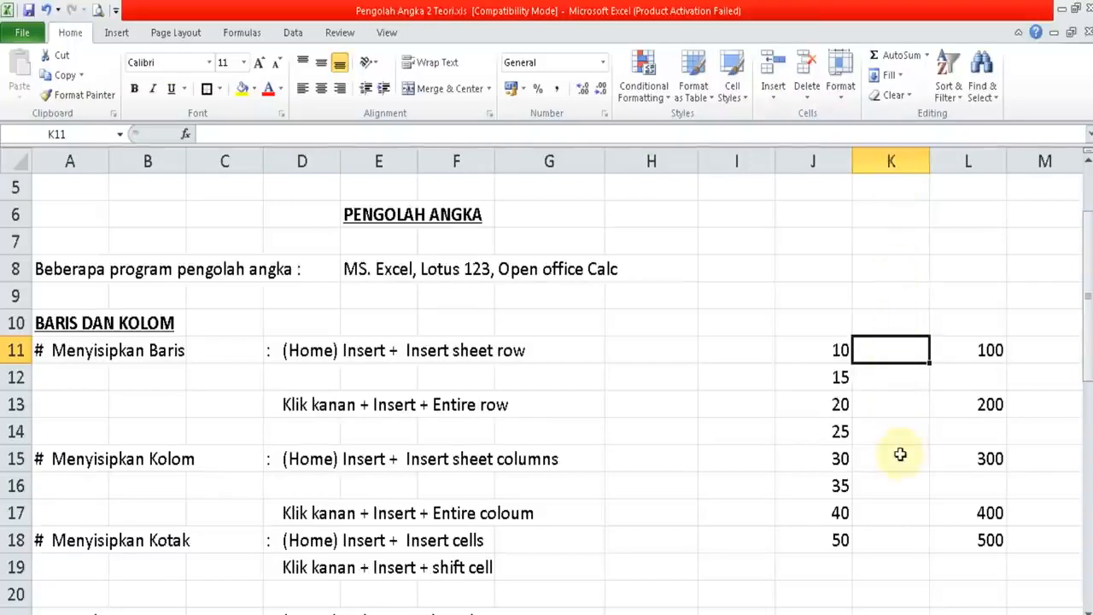
{"action": "type", "text": "150"}
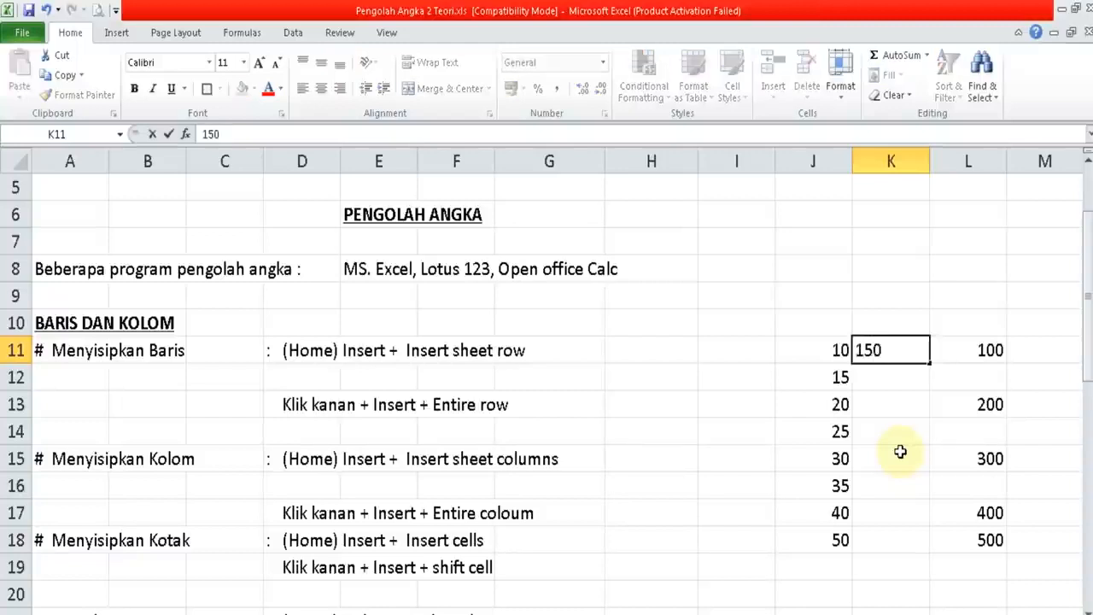
{"action": "key", "text": "Return"}
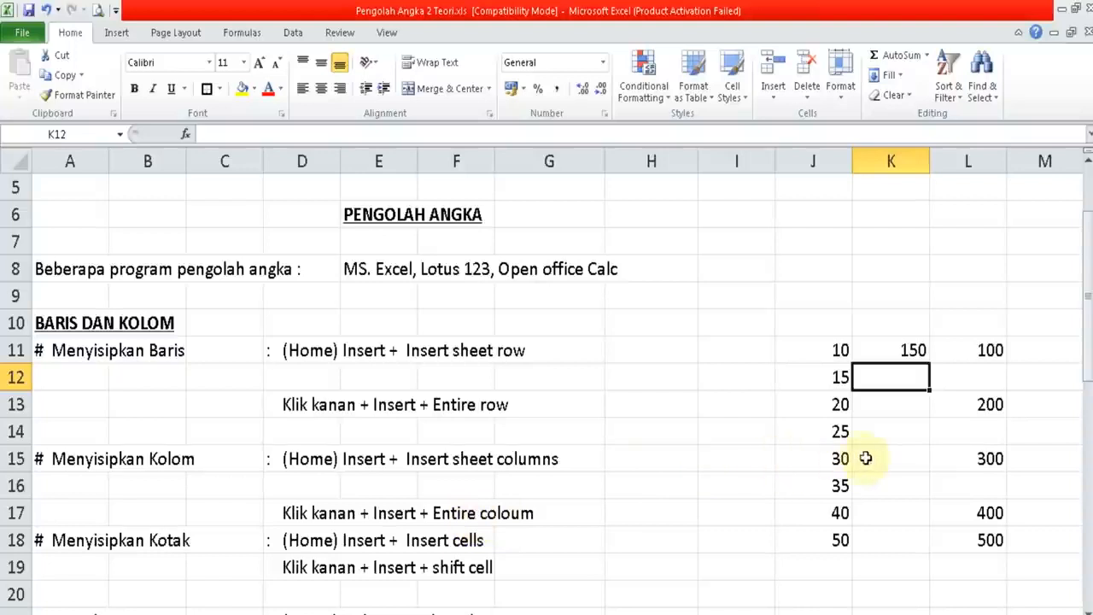
- Insert an entire column before the 150 in row 11 and enter 75 in the new cell K11
{"action": "left_click", "coordinate": [887, 345]}
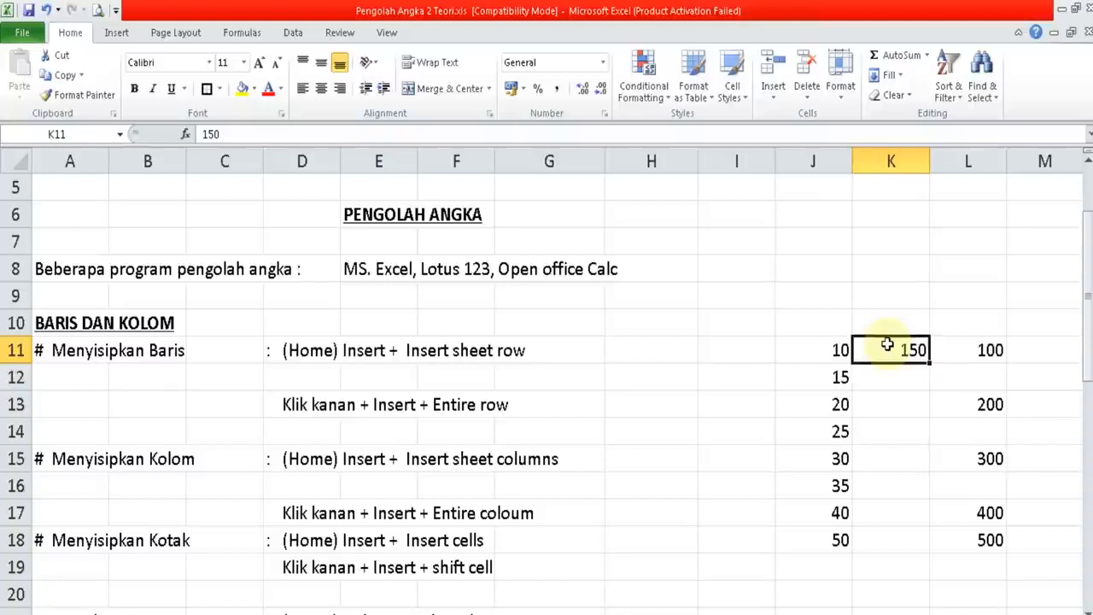
{"action": "right_click", "coordinate": [888, 345]}
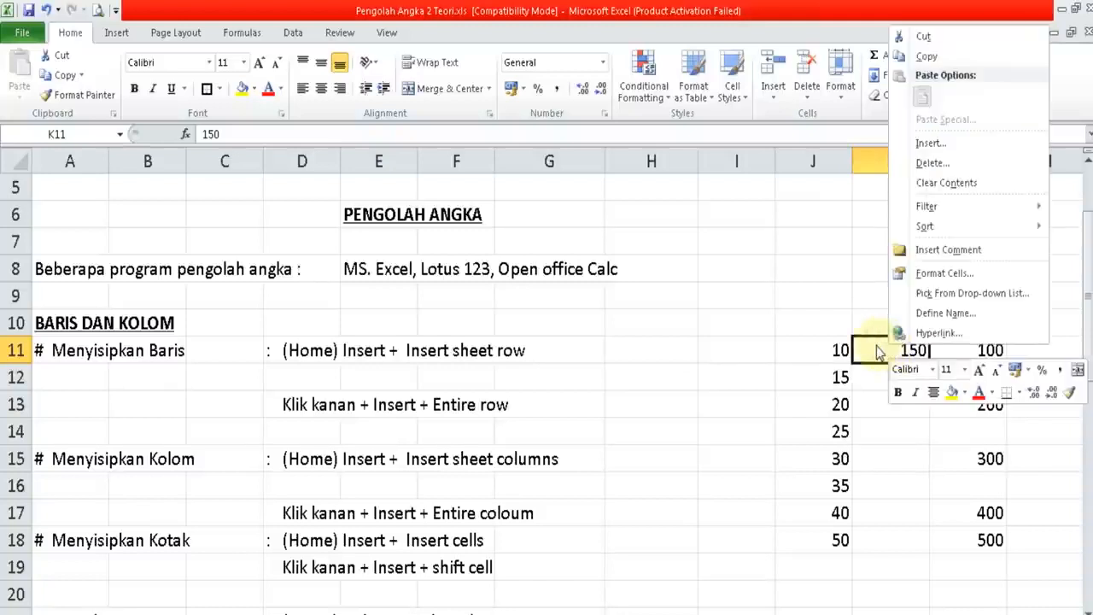
{"action": "left_click", "coordinate": [928, 144]}
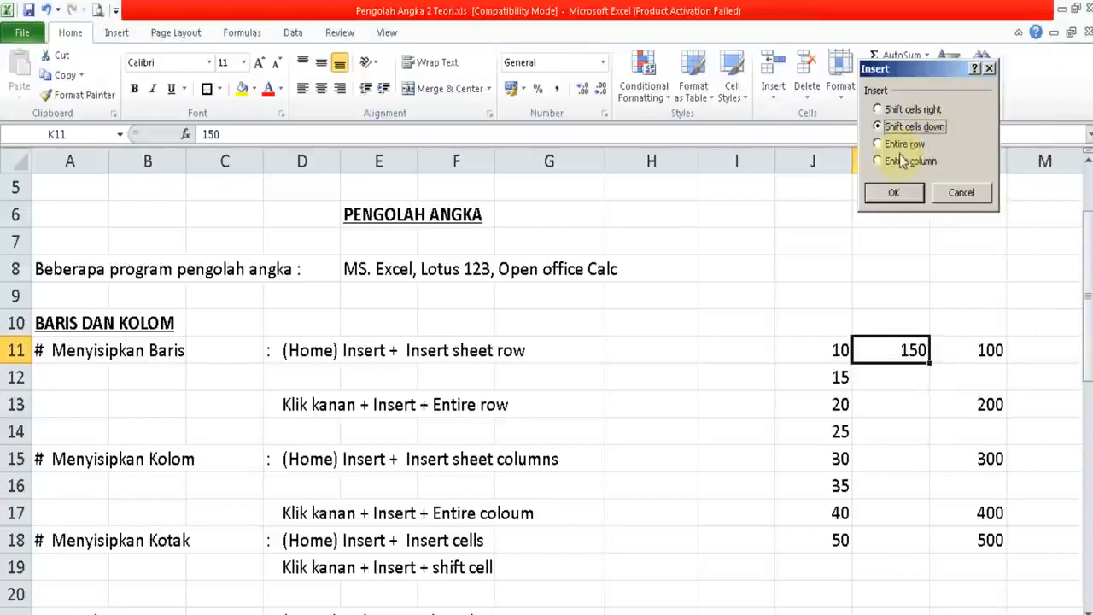
{"action": "left_click", "coordinate": [904, 162]}
{"action": "left_click", "coordinate": [894, 192]}
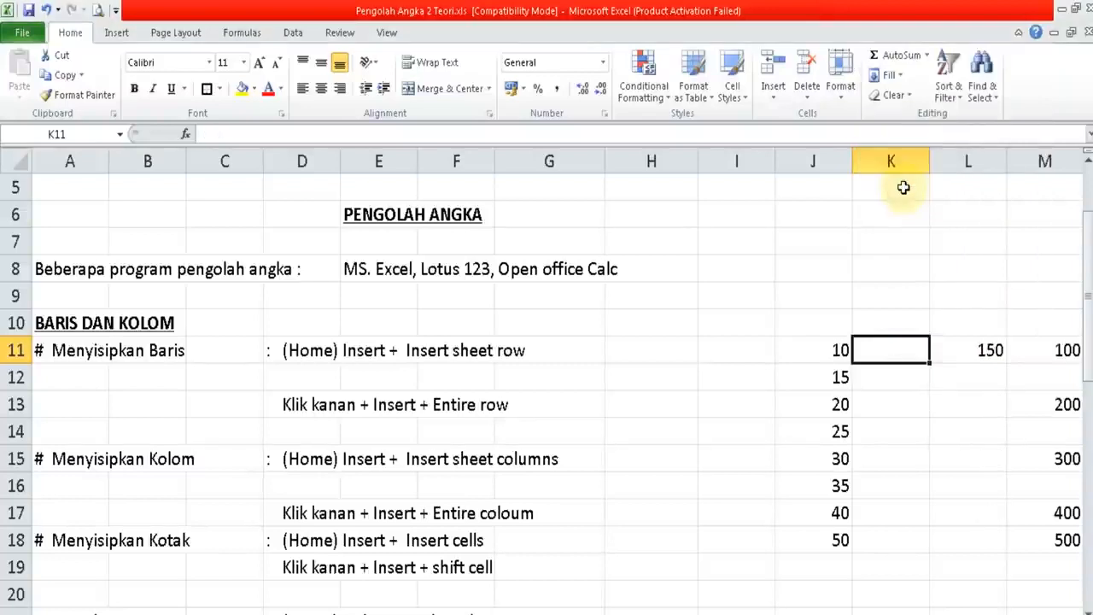
{"action": "type", "text": "75"}
{"action": "key", "text": "Return"}
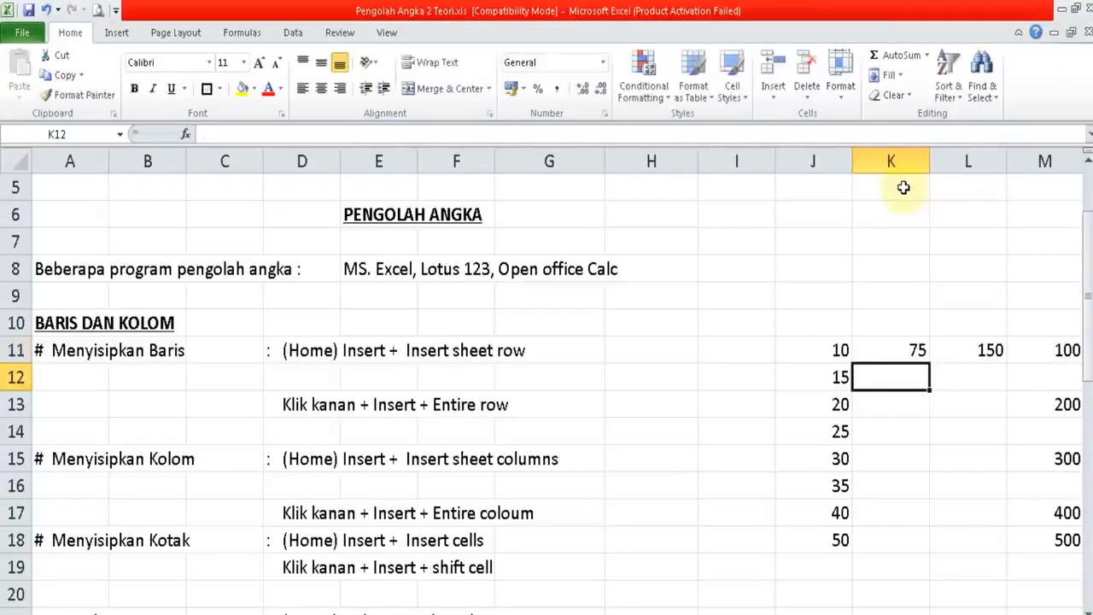
- Insert a single cell at J11 above the 10, shifting the cells down
{"action": "left_click", "coordinate": [710, 487]}
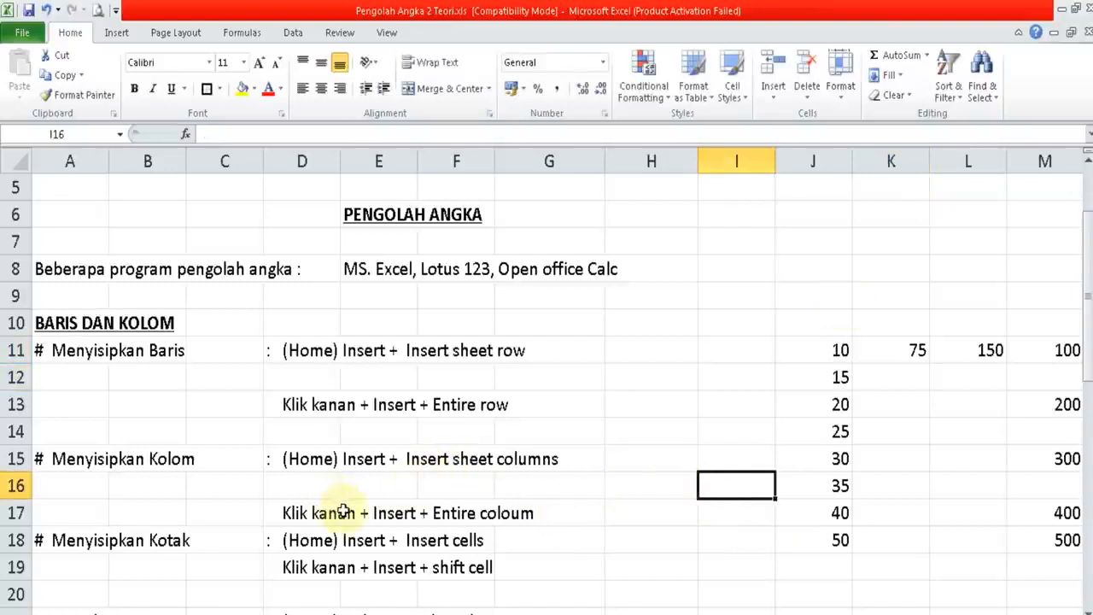
{"action": "left_click", "coordinate": [637, 534]}
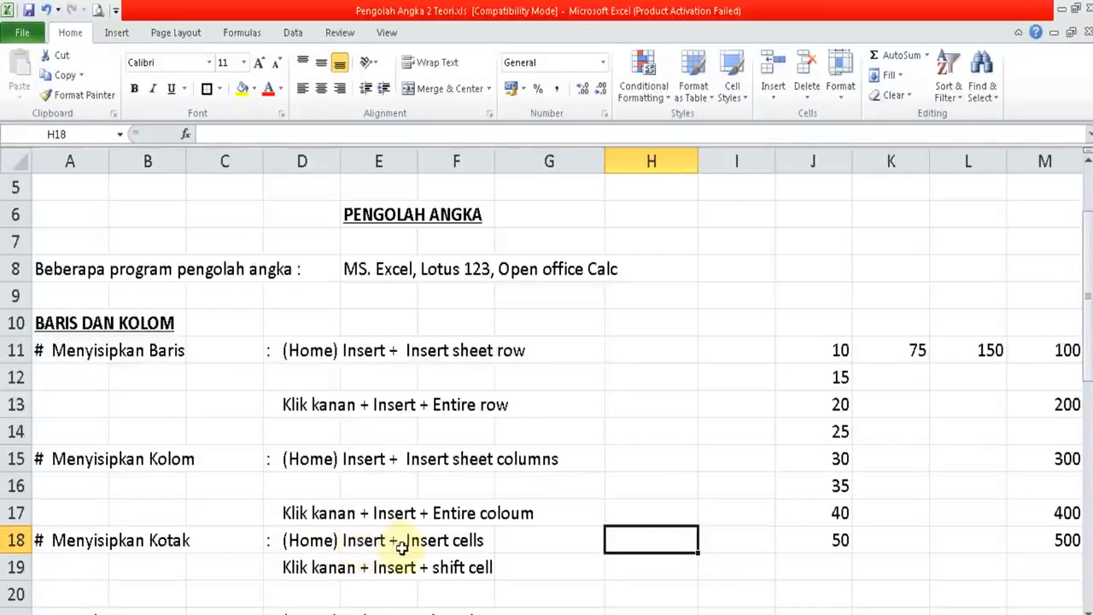
{"action": "left_click", "coordinate": [839, 350]}
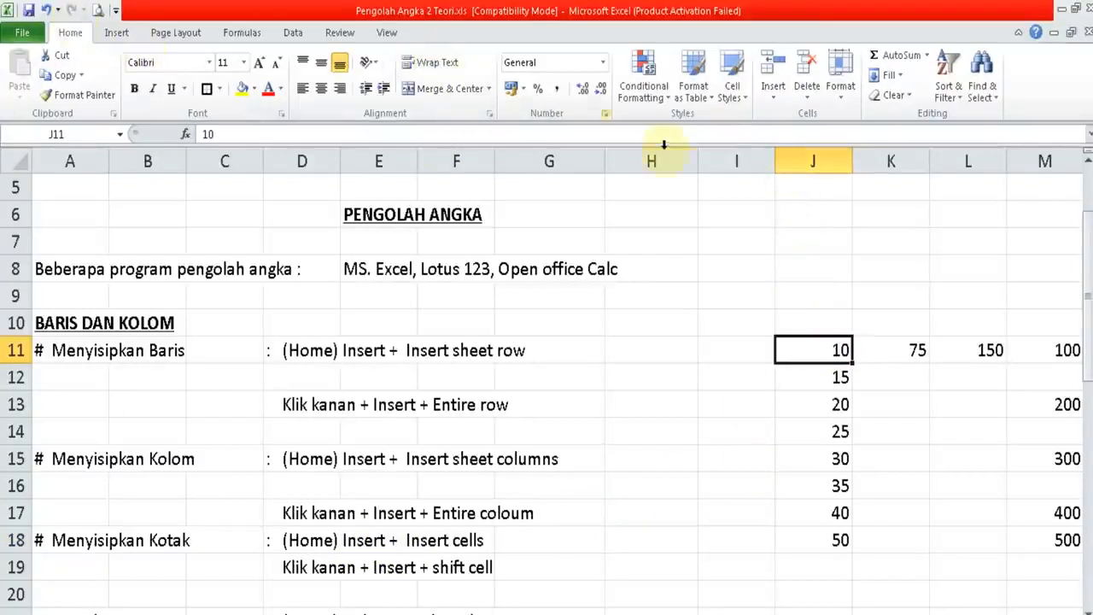
{"action": "left_click", "coordinate": [773, 94]}
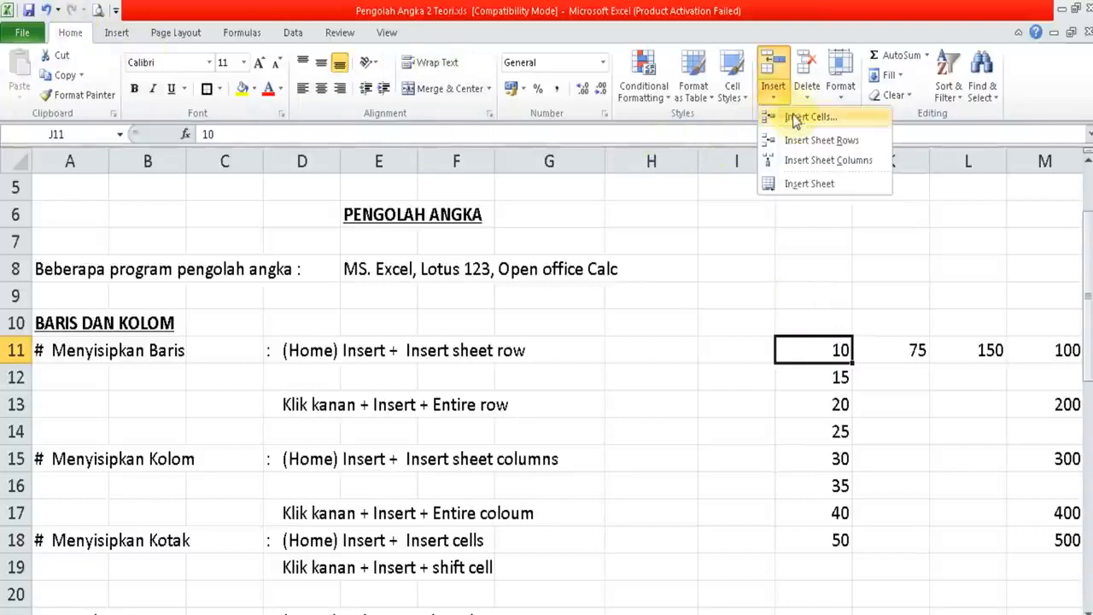
{"action": "left_click", "coordinate": [798, 118]}
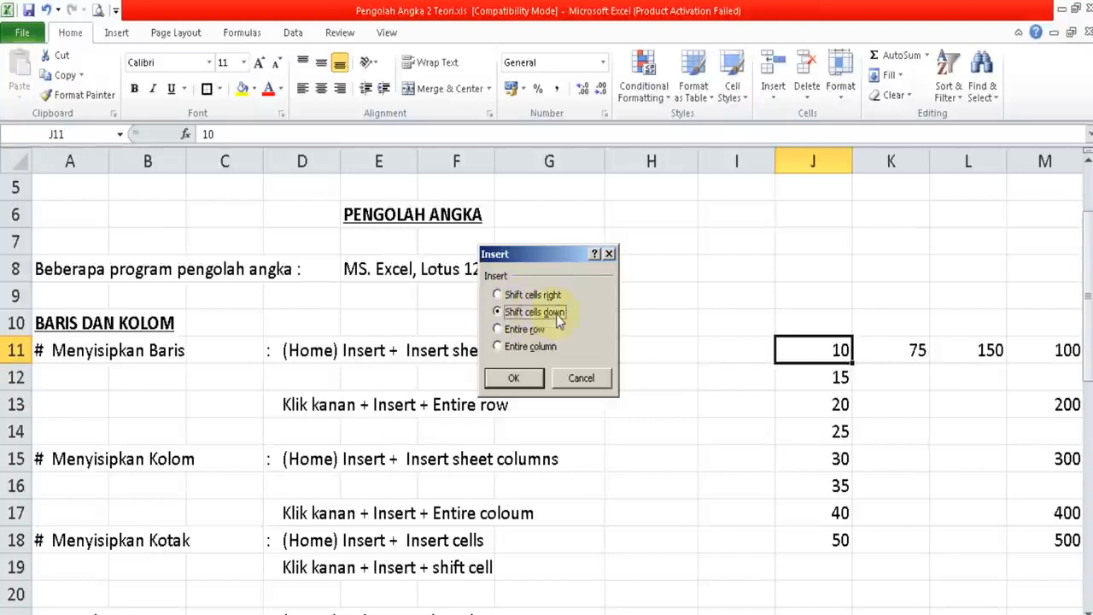
{"action": "left_click", "coordinate": [530, 378]}
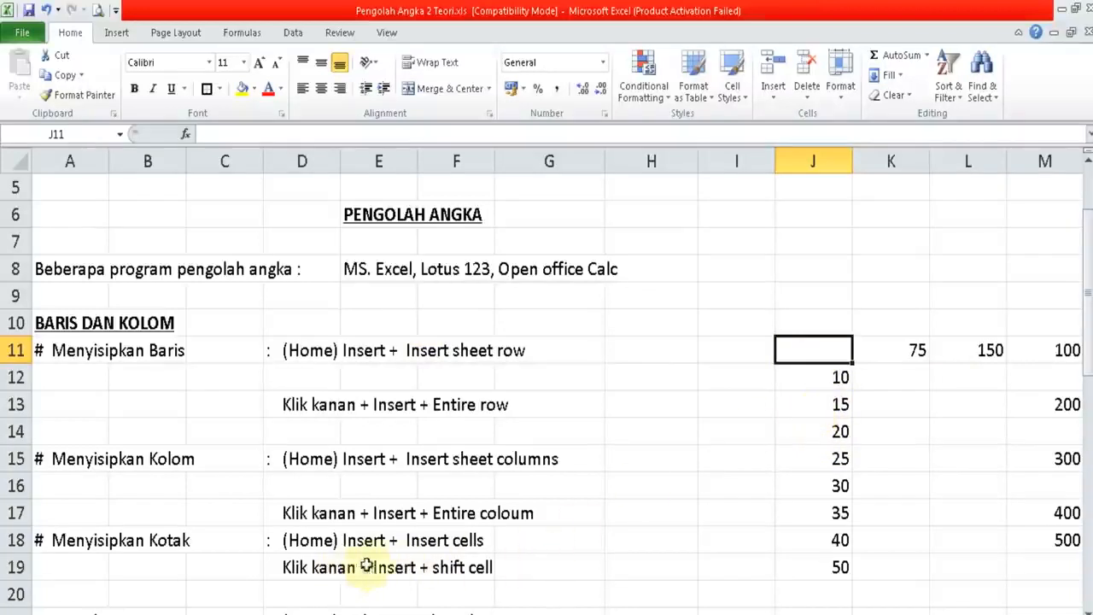
- Insert a blank cell at J13 above the 15, shifting the cells down
{"action": "left_click", "coordinate": [841, 384]}
{"action": "left_click", "coordinate": [836, 402]}
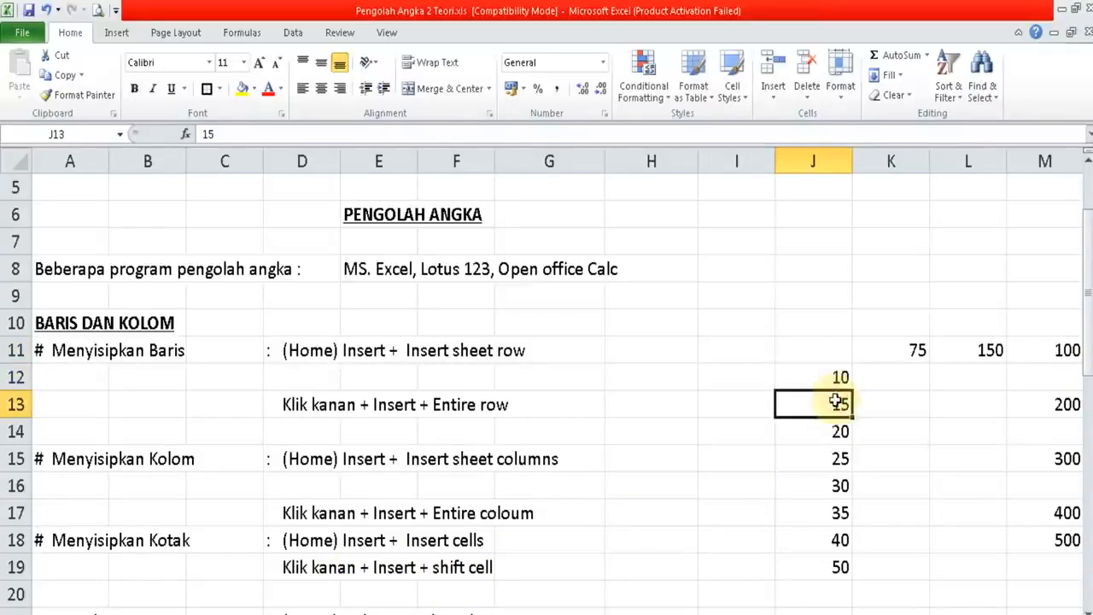
{"action": "right_click", "coordinate": [835, 404]}
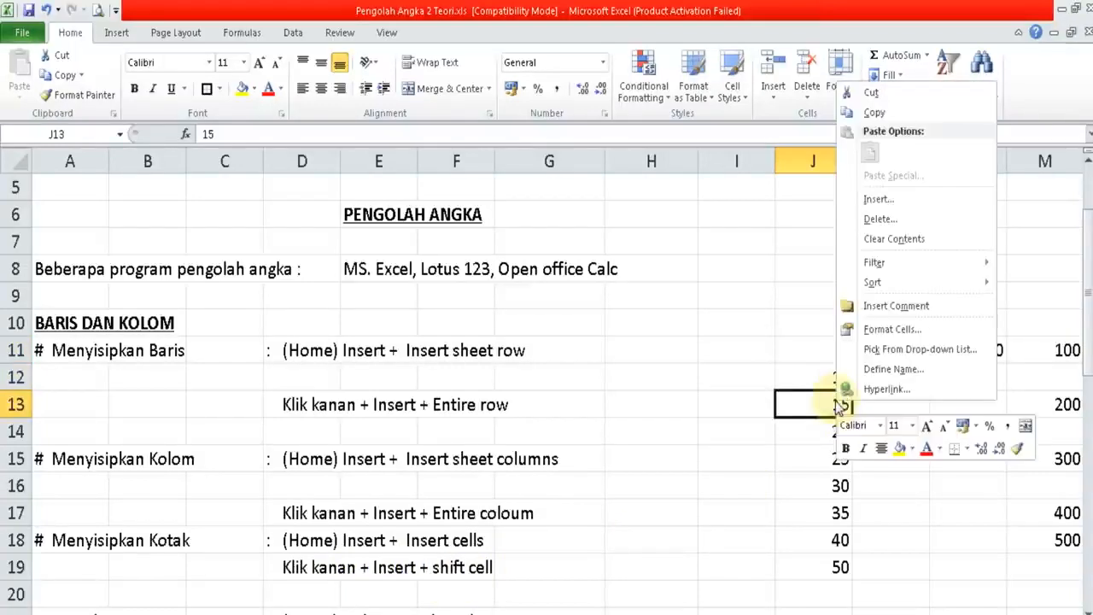
{"action": "left_click", "coordinate": [878, 200]}
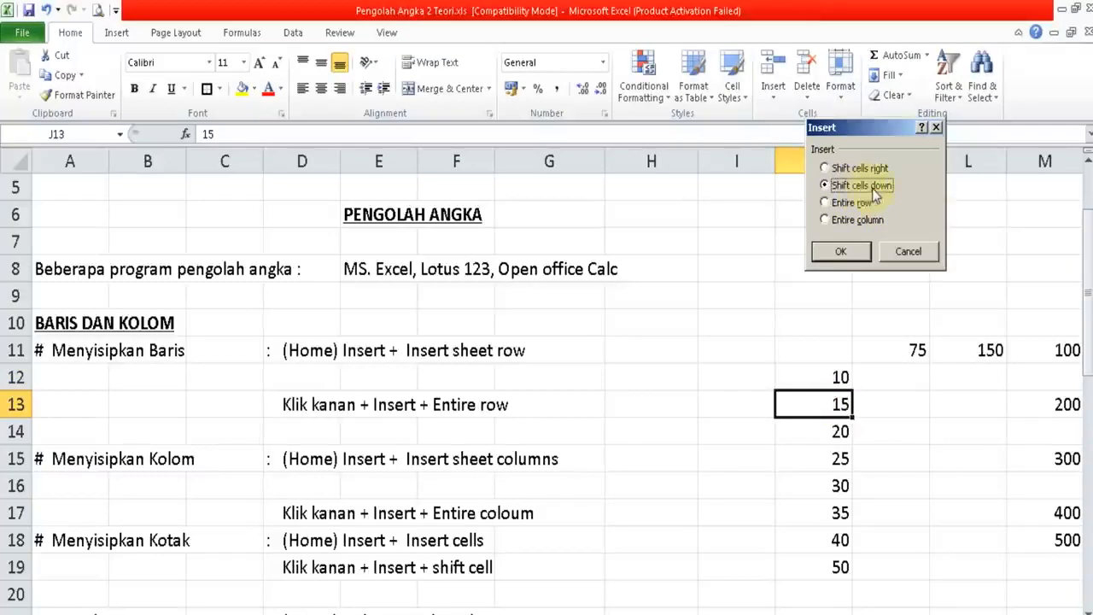
{"action": "left_click", "coordinate": [840, 251]}
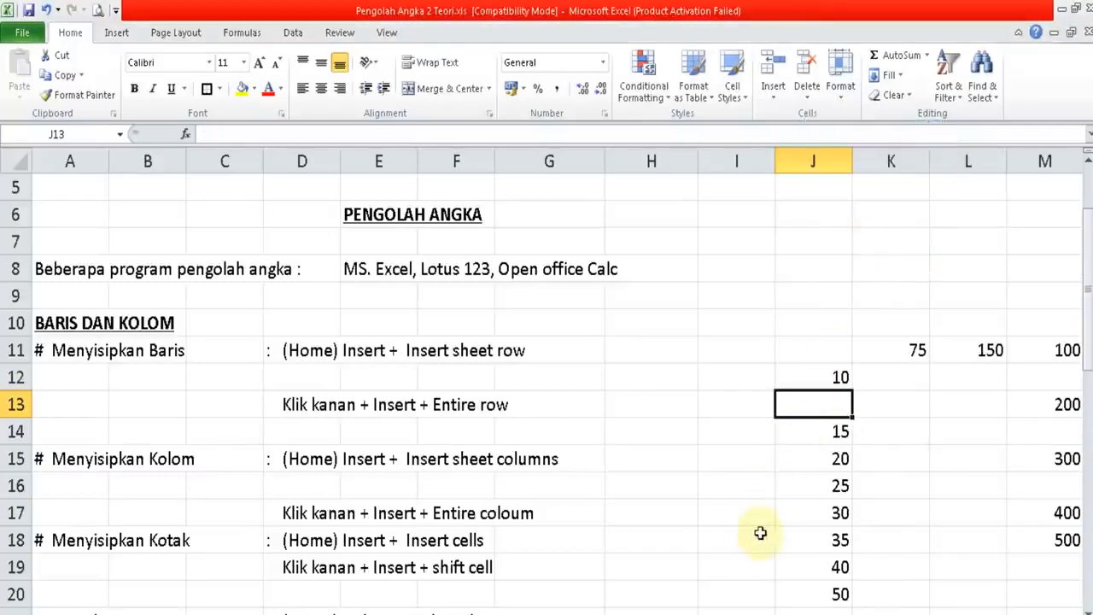
- Fill the blank inserted cells in column J, entering 13 in J13 and 7 in J11
{"action": "left_click", "coordinate": [724, 485]}
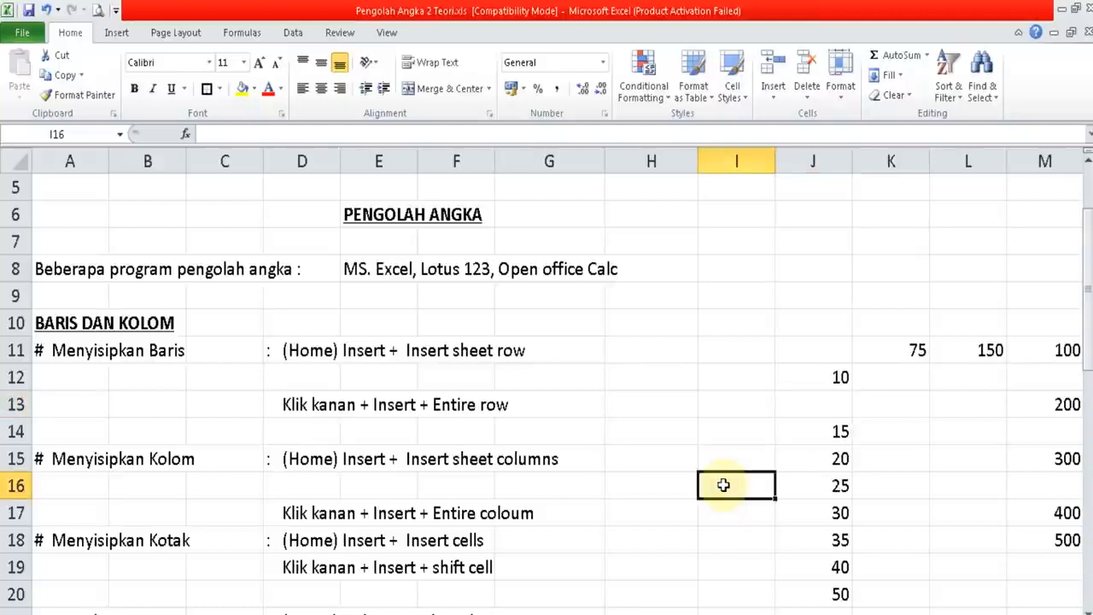
{"action": "key", "text": "Right"}
{"action": "key", "text": "Up"}
{"action": "key", "text": "Up"}
{"action": "key", "text": "Up"}
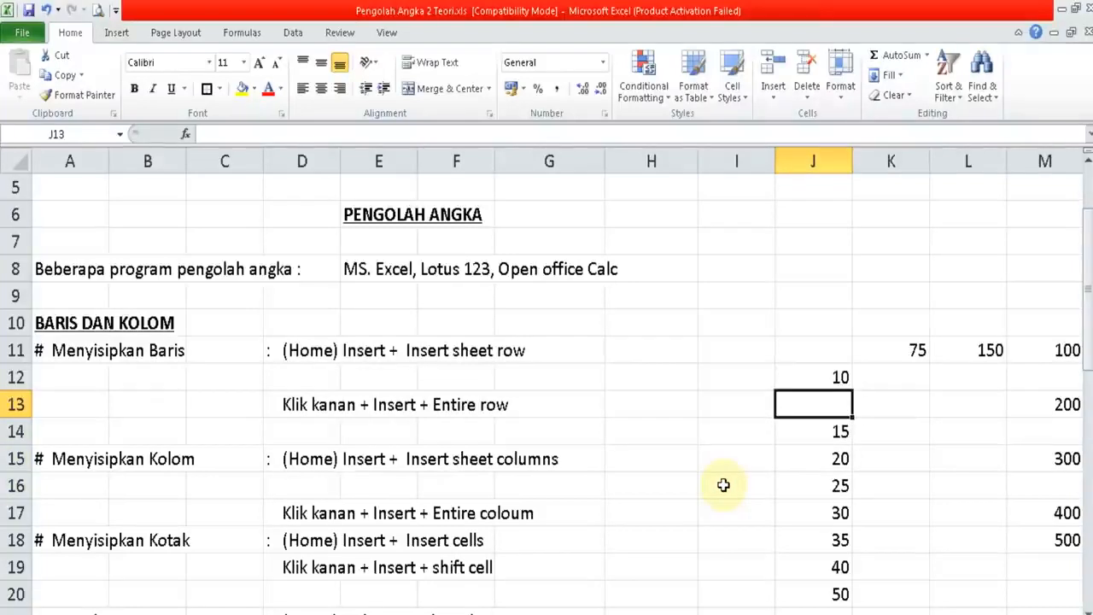
{"action": "type", "text": "13"}
{"action": "key", "text": "Up"}
{"action": "key", "text": "Up"}
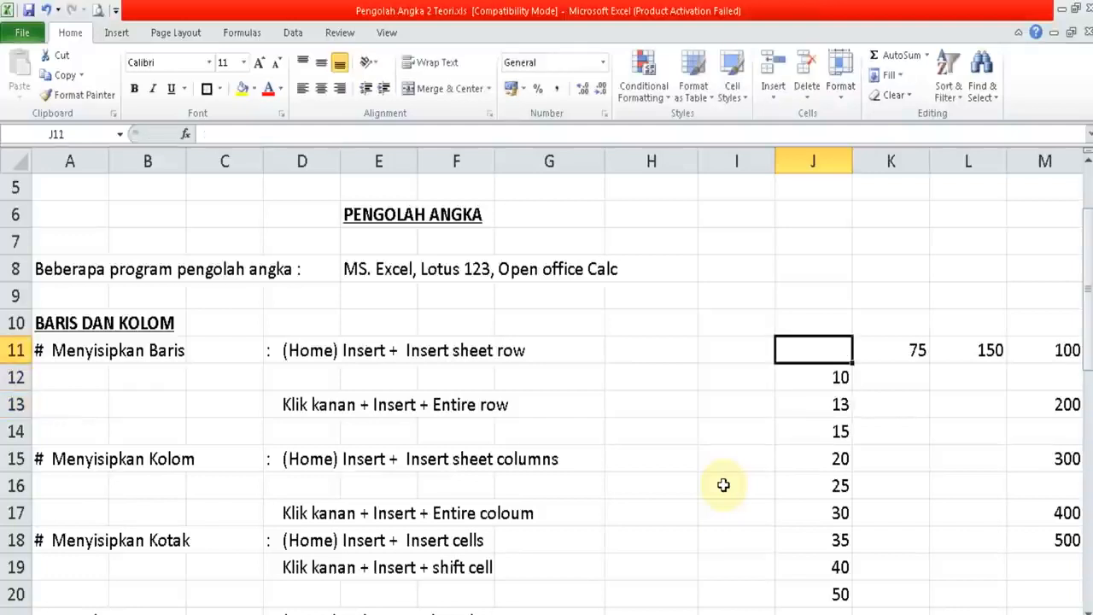
{"action": "type", "text": "7"}
{"action": "key", "text": "Return"}
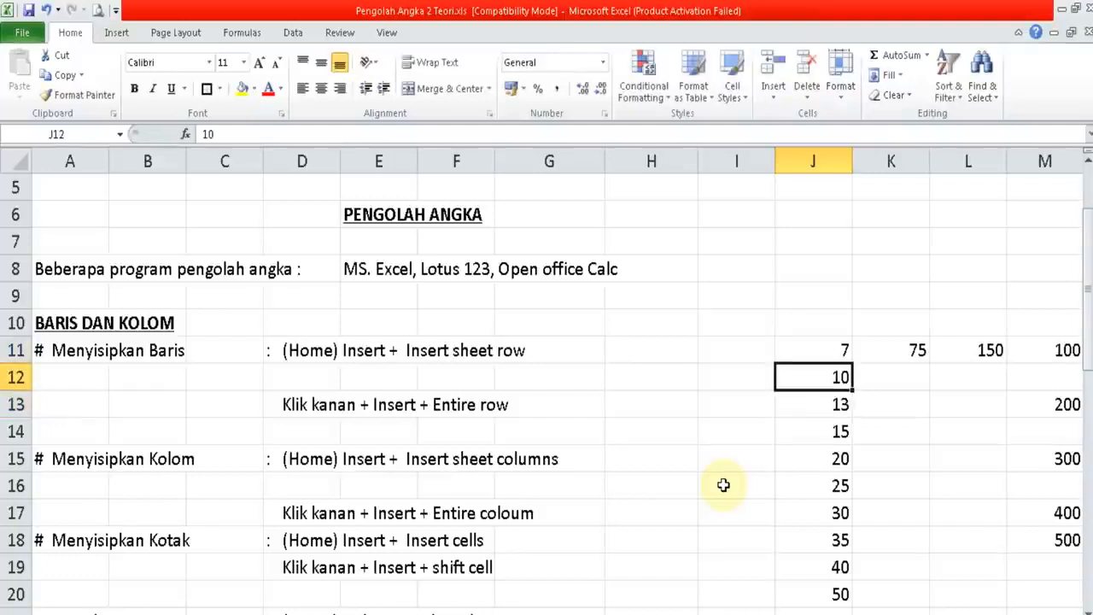
- Look over the notes on deleting rows, columns and cells in rows 21 to 26
{"action": "key", "text": "Down"}
{"action": "key", "text": "Down"}
{"action": "key", "text": "Down"}
{"action": "key", "text": "Down"}
{"action": "key", "text": "Down"}
{"action": "key", "text": "Down"}
{"action": "key", "text": "Down"}
{"action": "key", "text": "Down"}
{"action": "key", "text": "Down"}
{"action": "key", "text": "Down"}
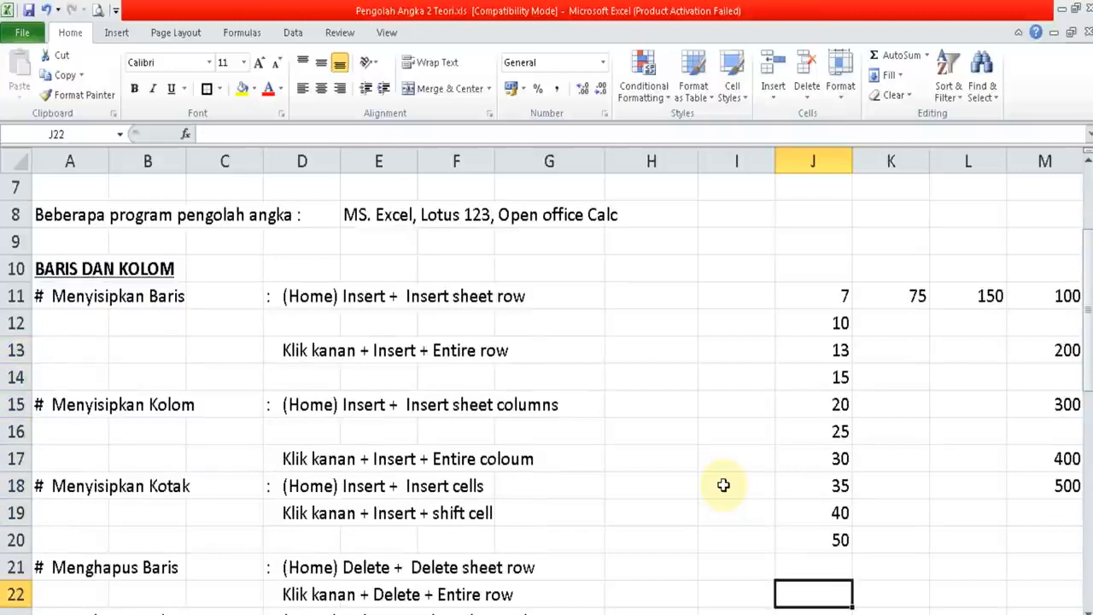
{"action": "key", "text": "Down"}
{"action": "key", "text": "Down"}
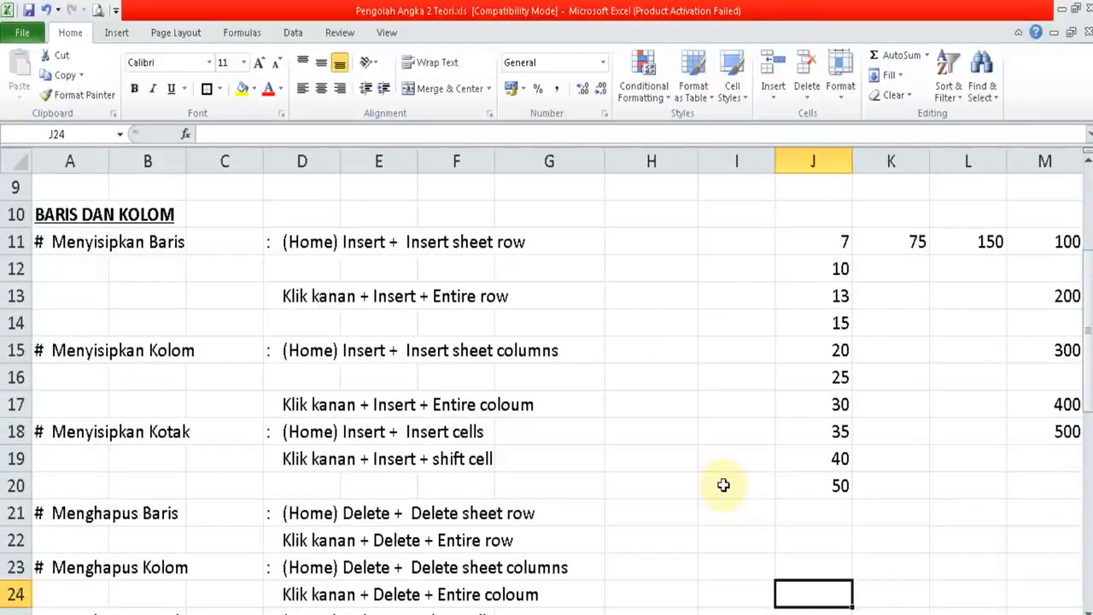
{"action": "left_click", "coordinate": [329, 540]}
{"action": "key", "text": "Down"}
{"action": "key", "text": "Down"}
{"action": "key", "text": "Down"}
{"action": "key", "text": "Down"}
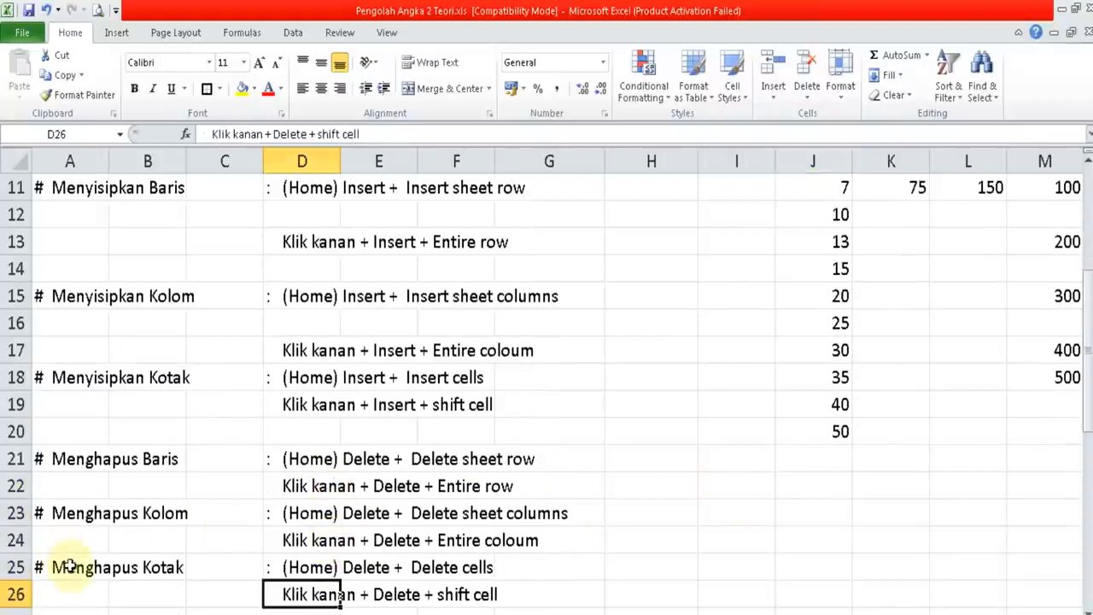
{"action": "left_click", "coordinate": [72, 568]}
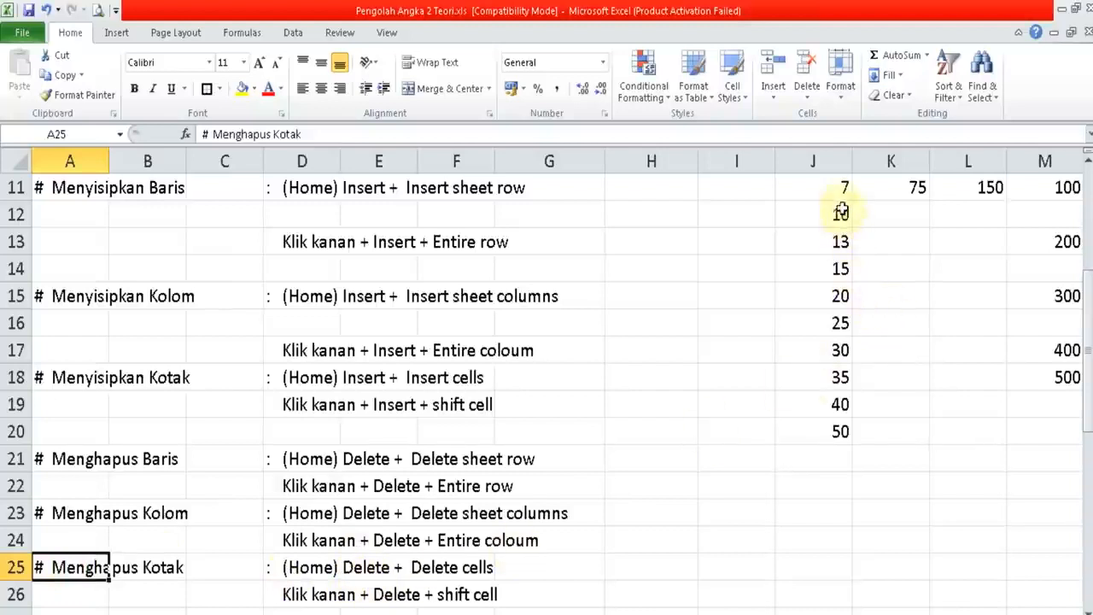
- Delete the cell J13 containing 13, shifting the cells up, and select J11
{"action": "left_click", "coordinate": [844, 242]}
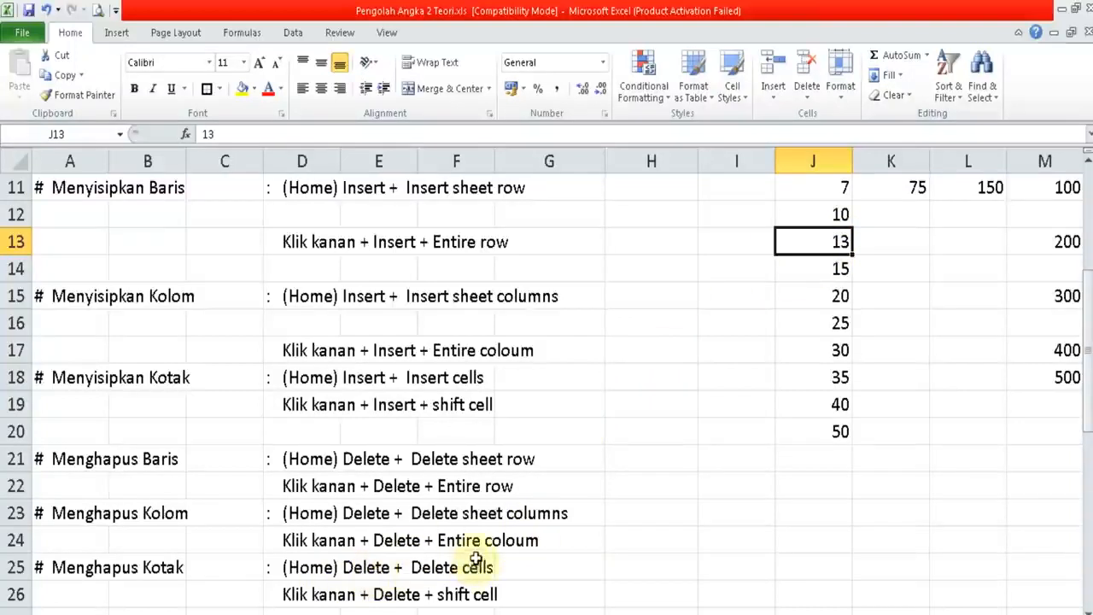
{"action": "left_click", "coordinate": [807, 94]}
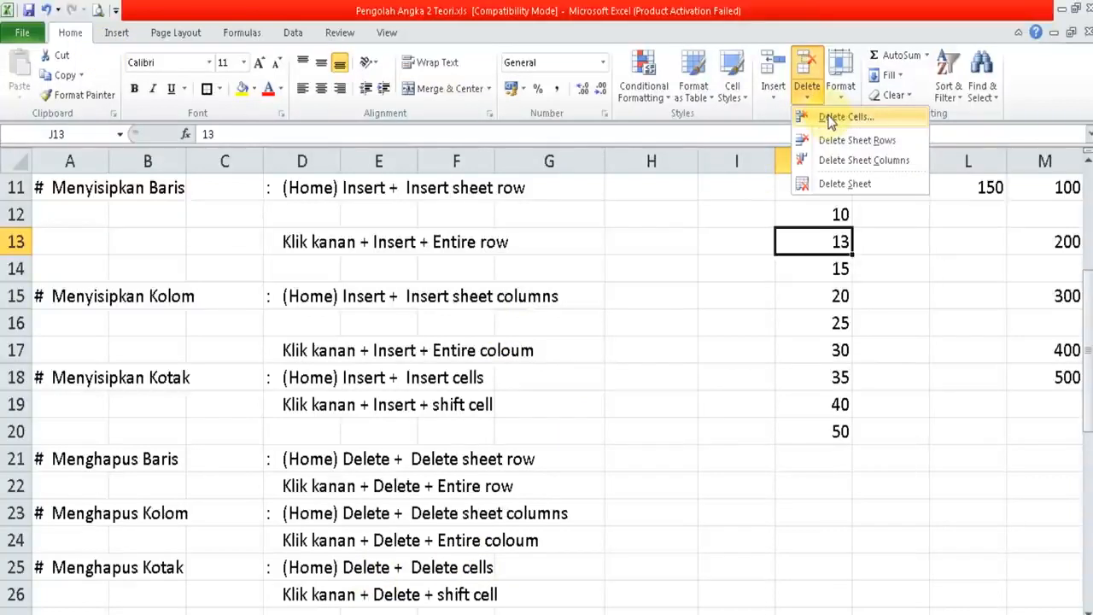
{"action": "left_click", "coordinate": [841, 117]}
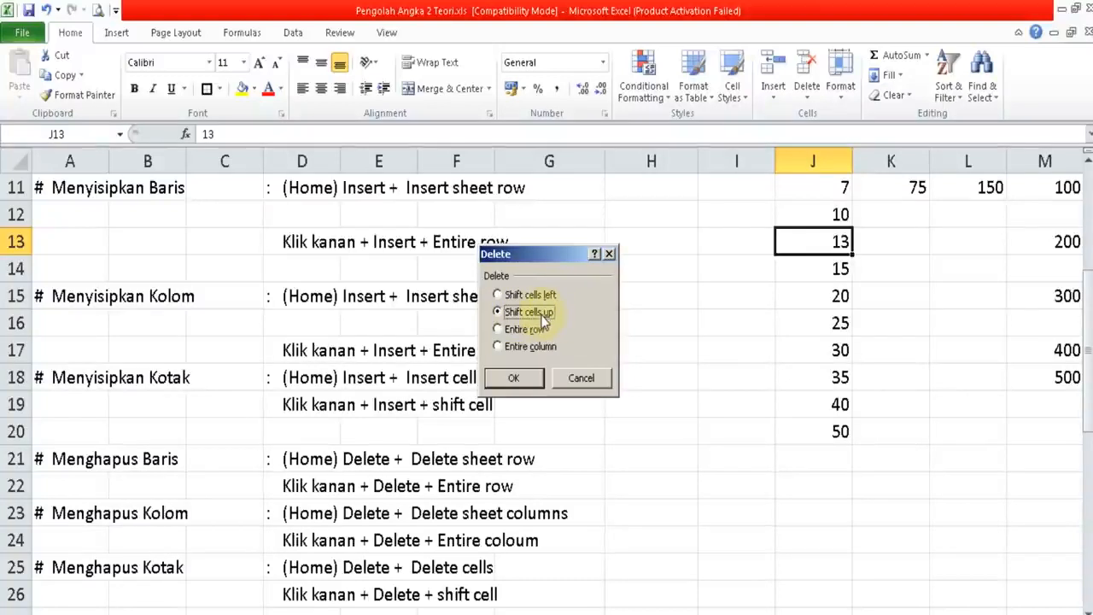
{"action": "left_click", "coordinate": [515, 378]}
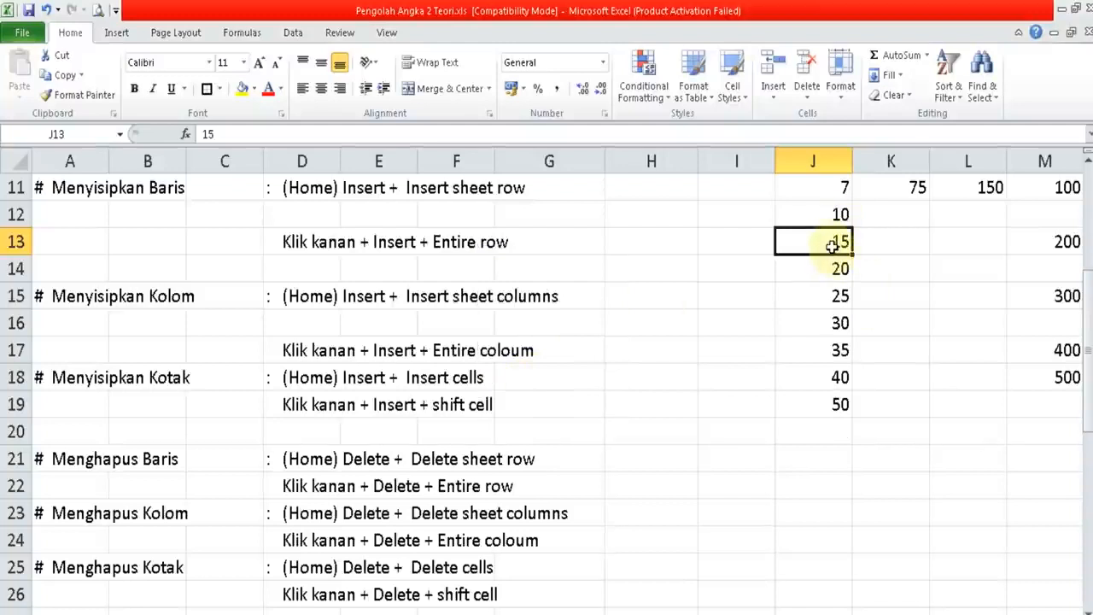
{"action": "left_click", "coordinate": [834, 190]}
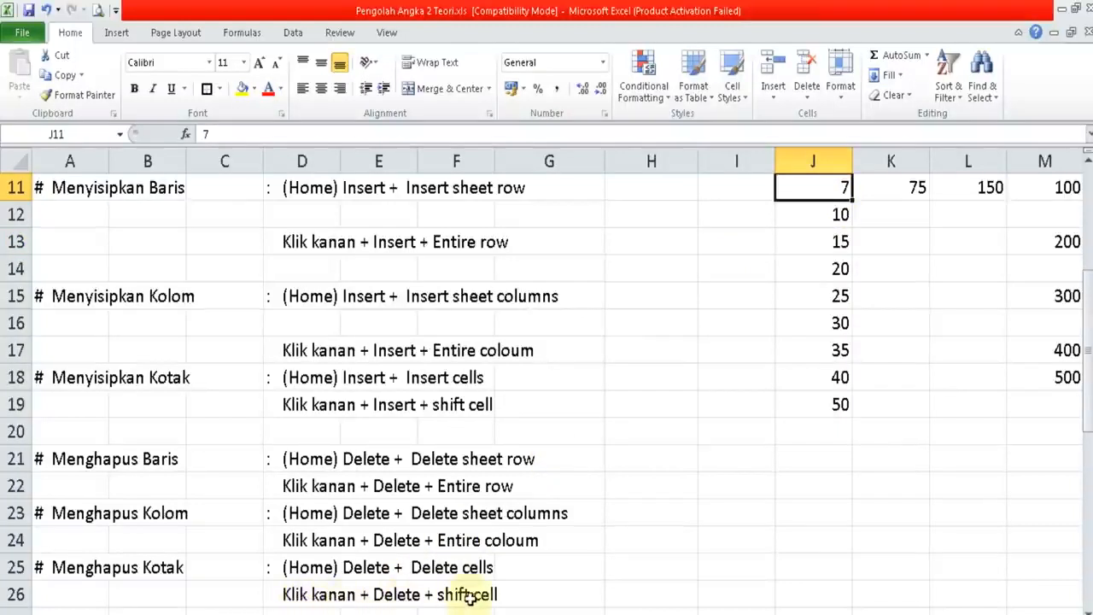
- Delete the cell J11 containing 7, shifting the cells below it up
{"action": "right_click", "coordinate": [807, 189]}
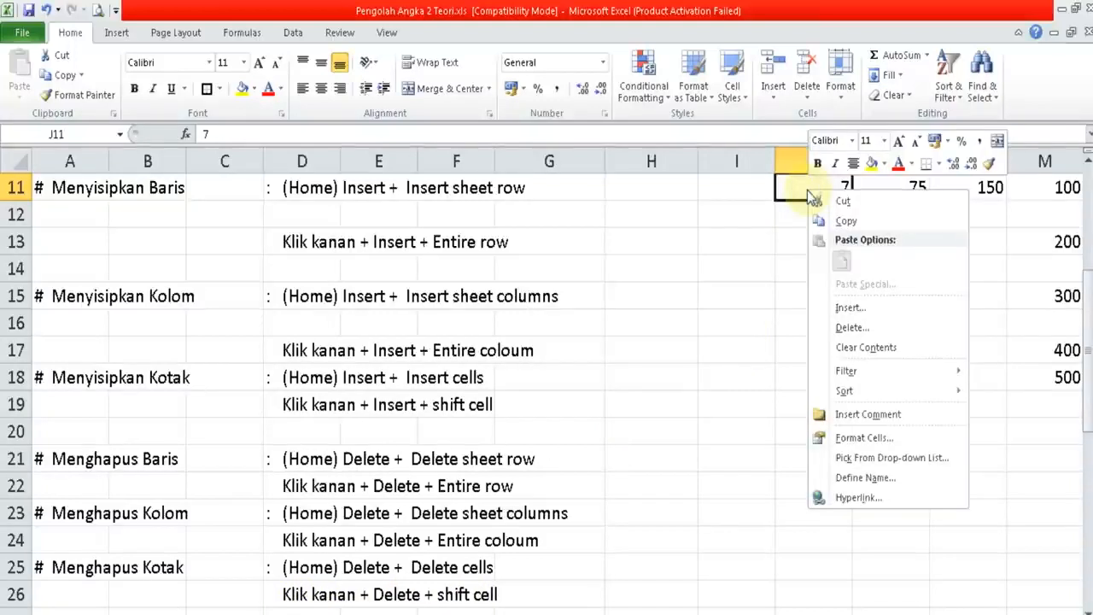
{"action": "left_click", "coordinate": [845, 329]}
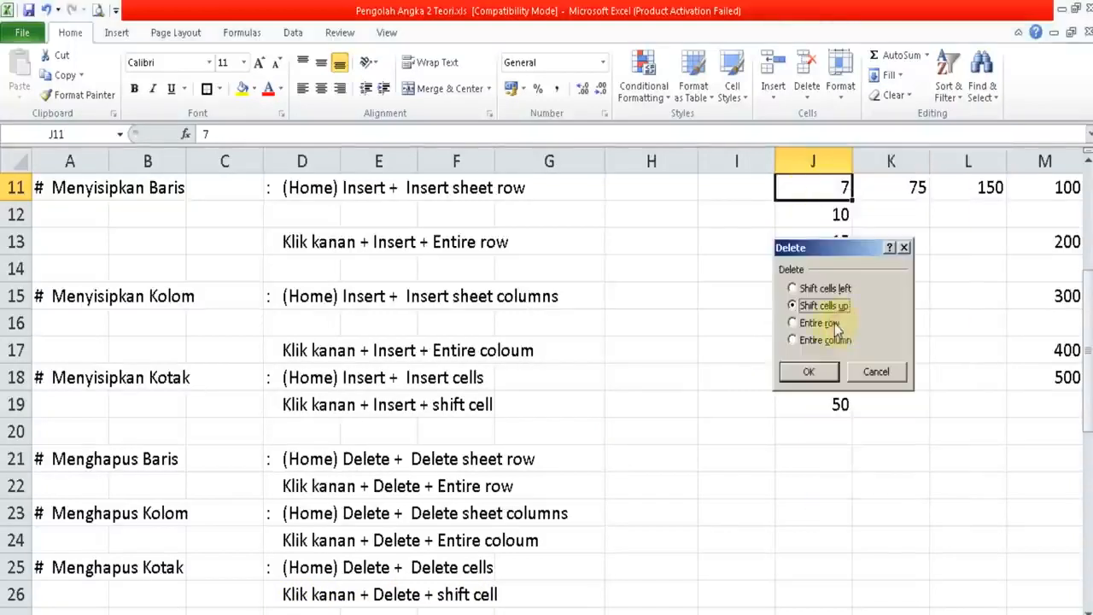
{"action": "left_click", "coordinate": [811, 373]}
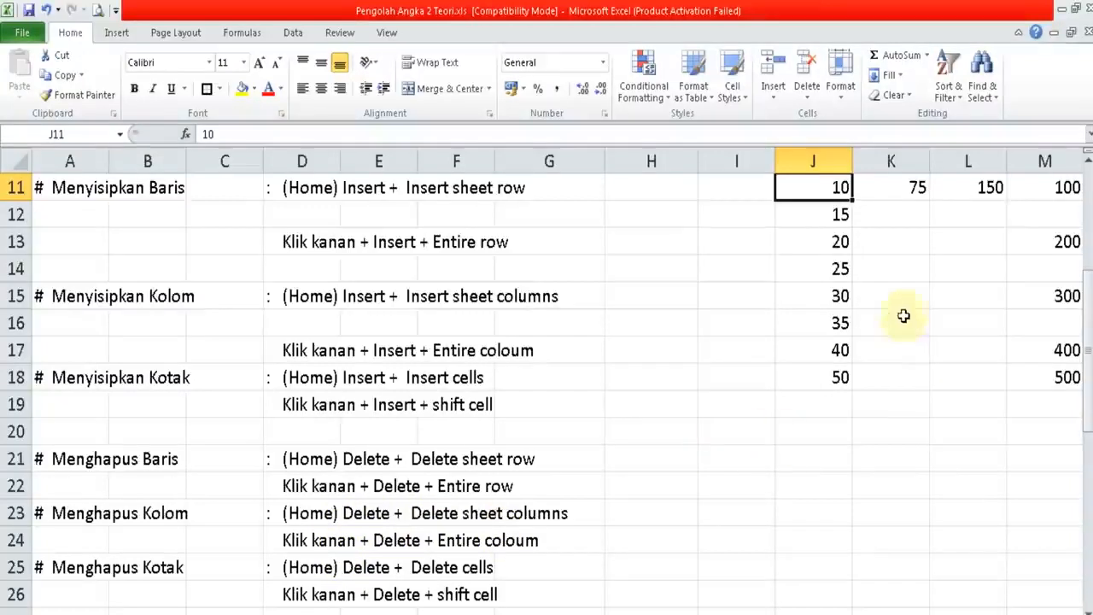
- Delete the entire sheet column K, which holds the 75
{"action": "left_click", "coordinate": [905, 188]}
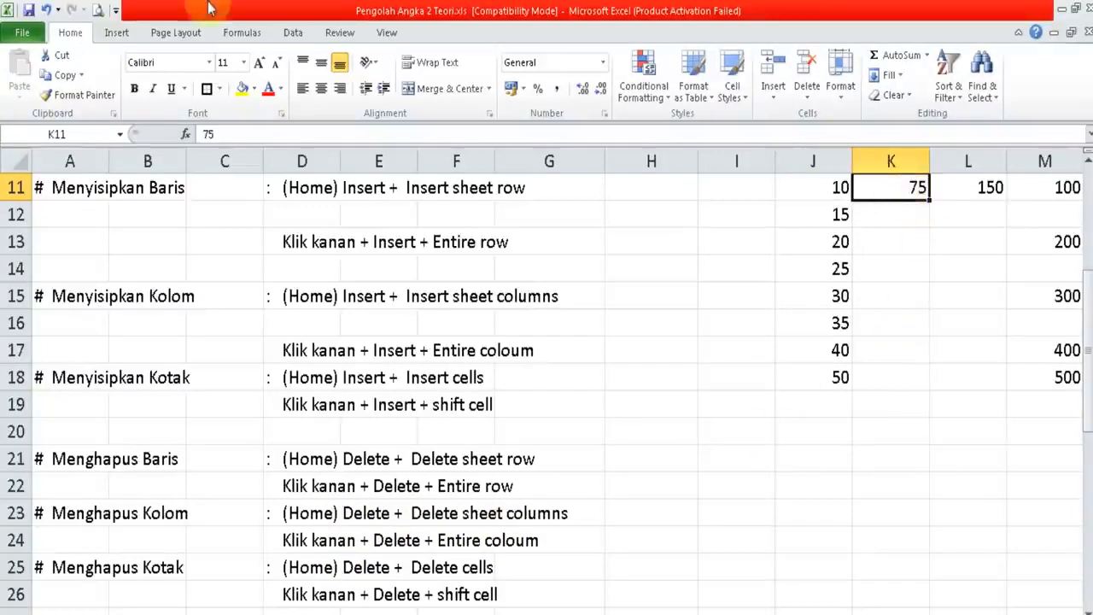
{"action": "left_click", "coordinate": [810, 96]}
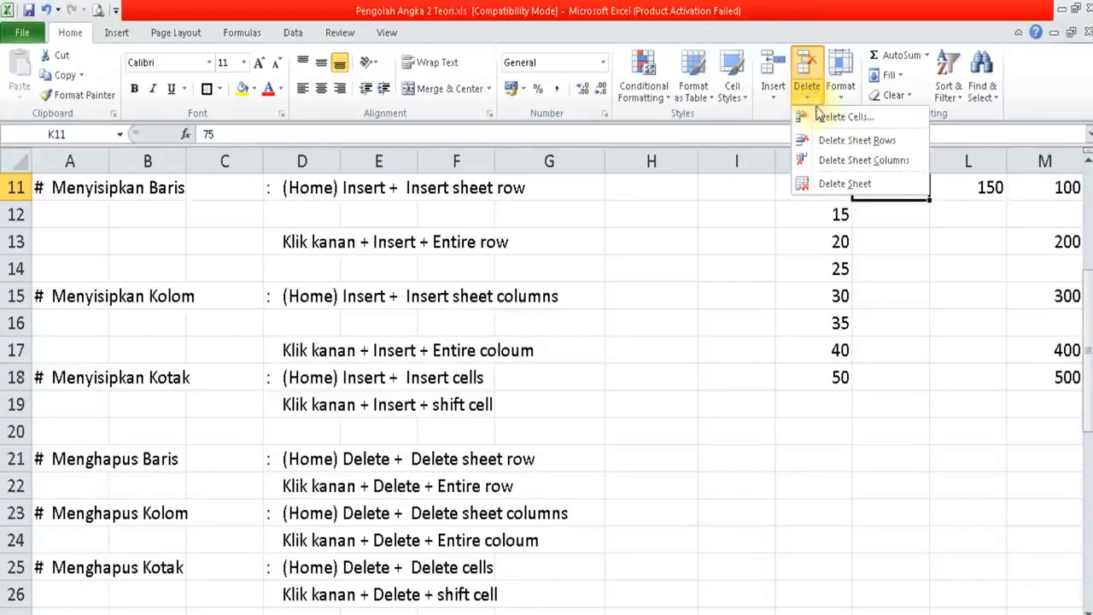
{"action": "left_click", "coordinate": [842, 162]}
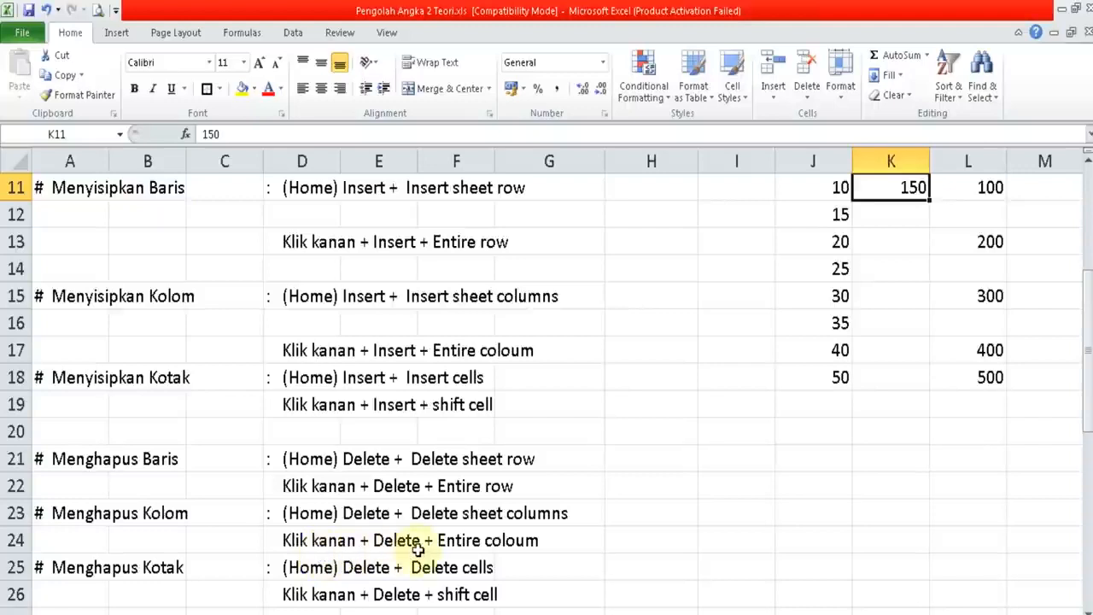
- Delete the entire column of K11, which holds the 150, using the cell's Delete options
{"action": "right_click", "coordinate": [877, 185]}
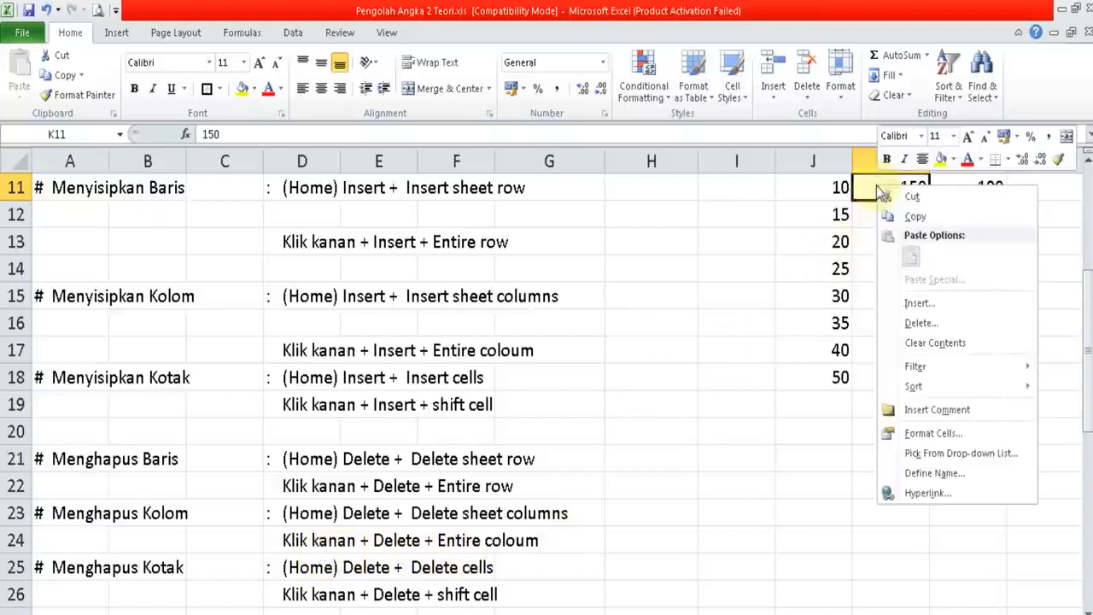
{"action": "left_click", "coordinate": [919, 323]}
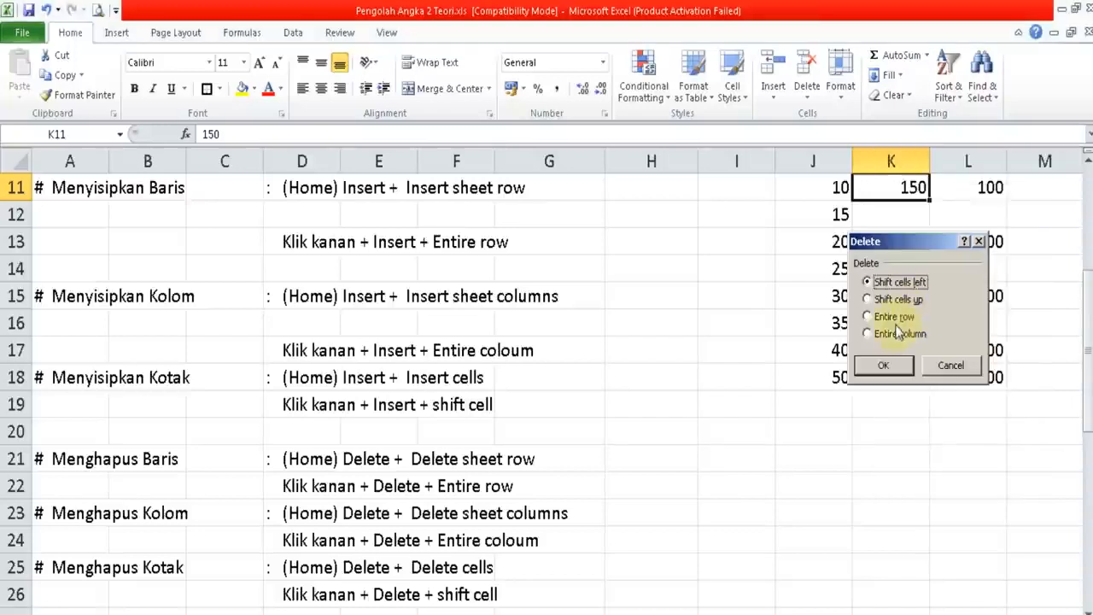
{"action": "left_click", "coordinate": [897, 335]}
{"action": "left_click", "coordinate": [885, 365]}
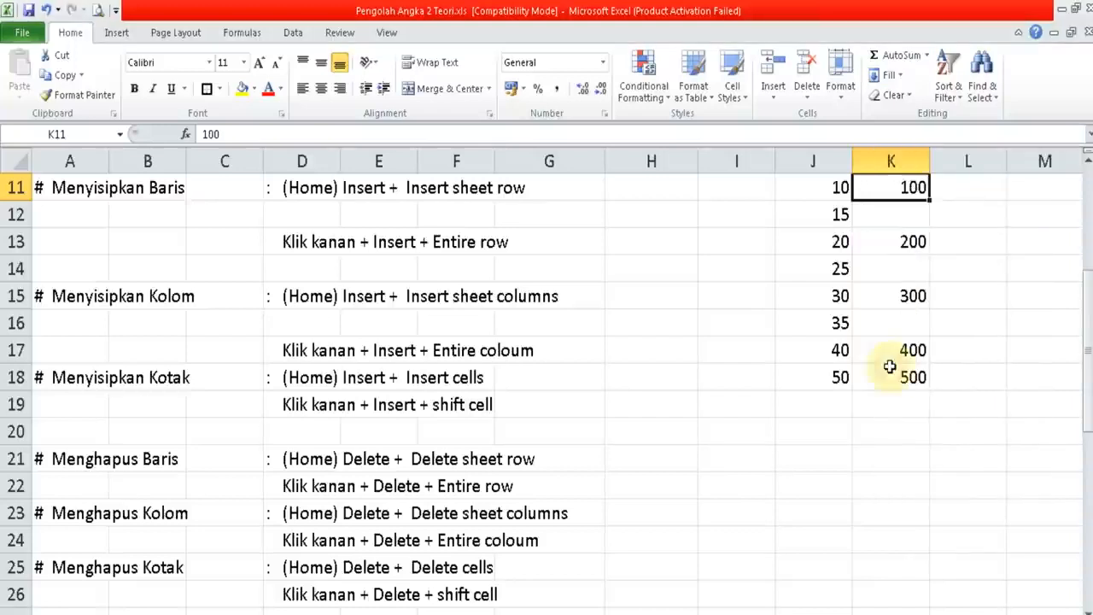
- Delete sheet row 12, which contains the 15 in column J
{"action": "left_click", "coordinate": [760, 286]}
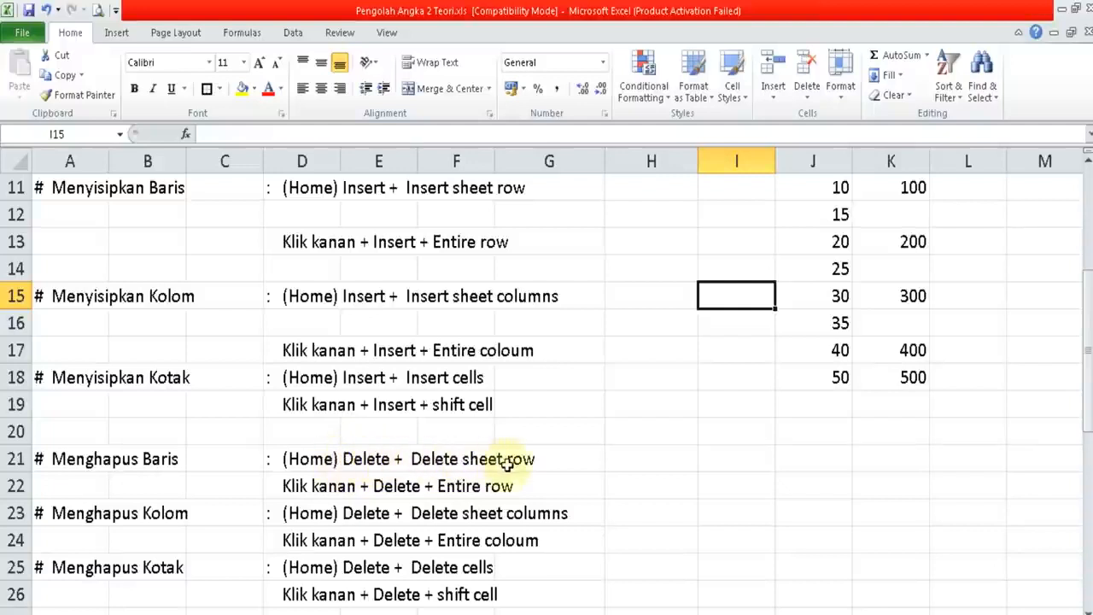
{"action": "left_click", "coordinate": [846, 319]}
{"action": "left_click", "coordinate": [839, 217]}
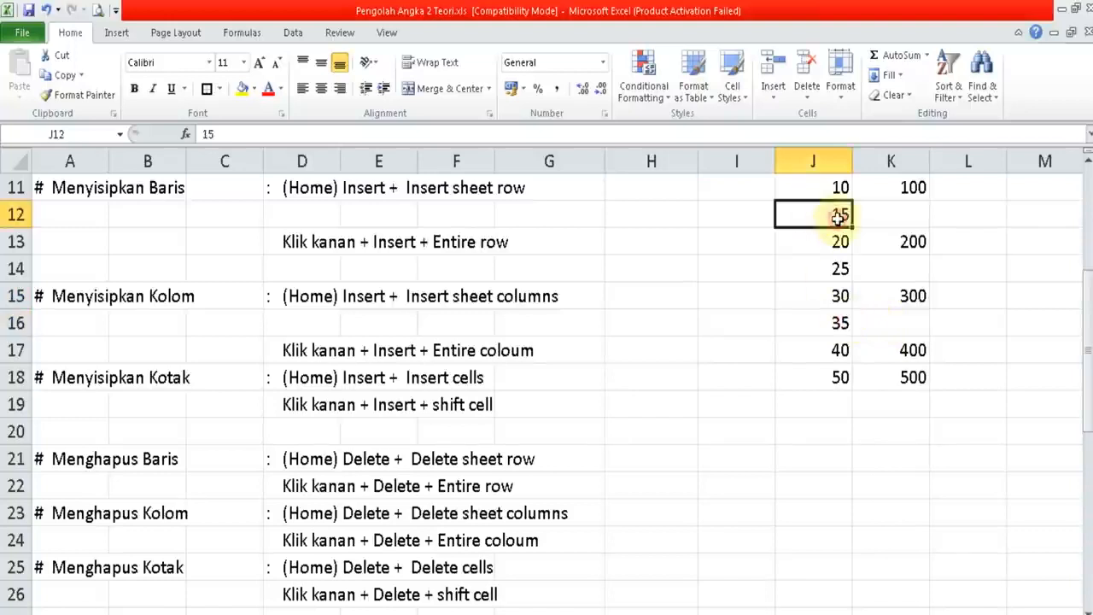
{"action": "left_click", "coordinate": [808, 101]}
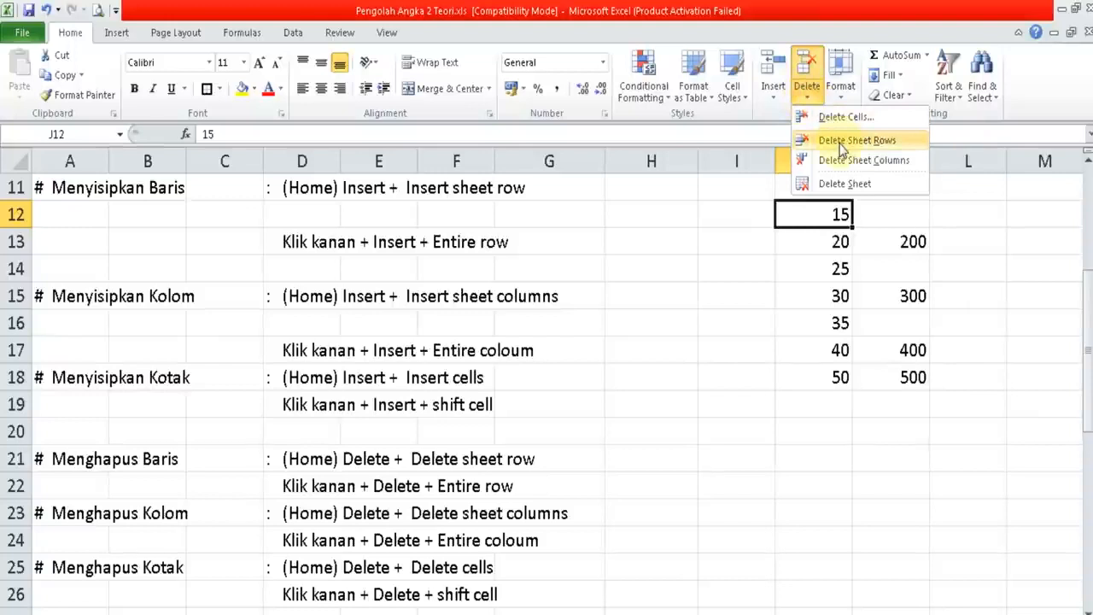
{"action": "left_click", "coordinate": [841, 142]}
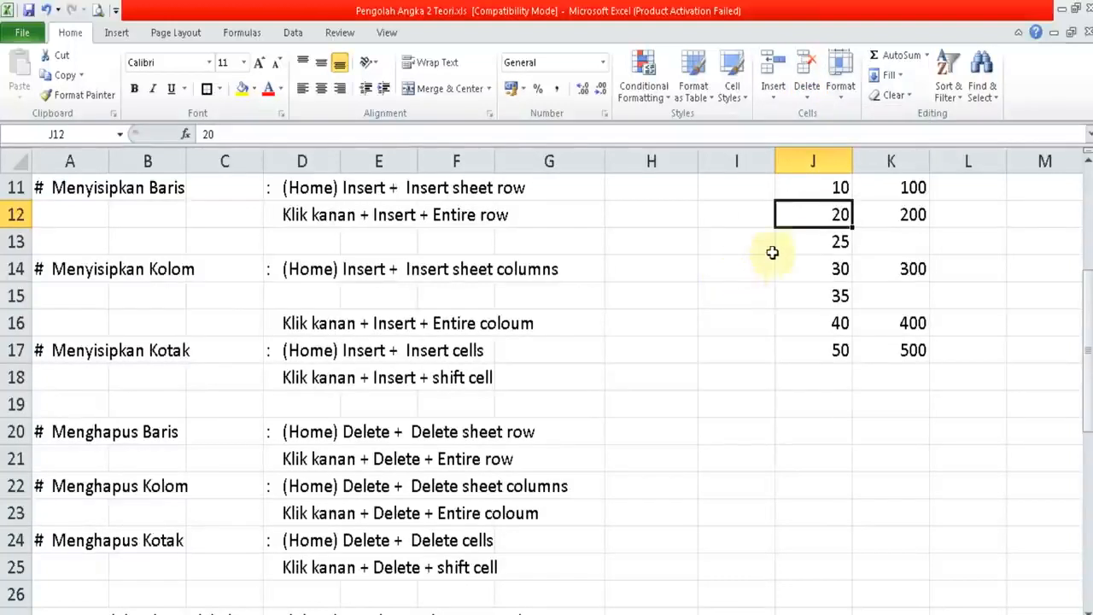
- Delete the entire row 13, which contains the 25 in column J, using the cell's Delete options
{"action": "left_click", "coordinate": [819, 243]}
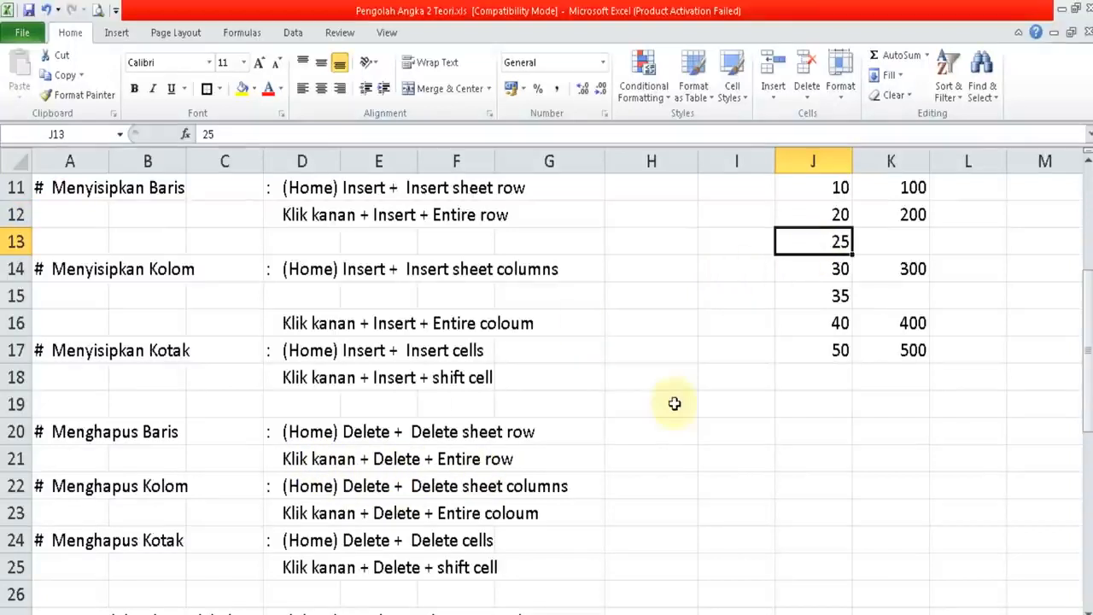
{"action": "right_click", "coordinate": [822, 242]}
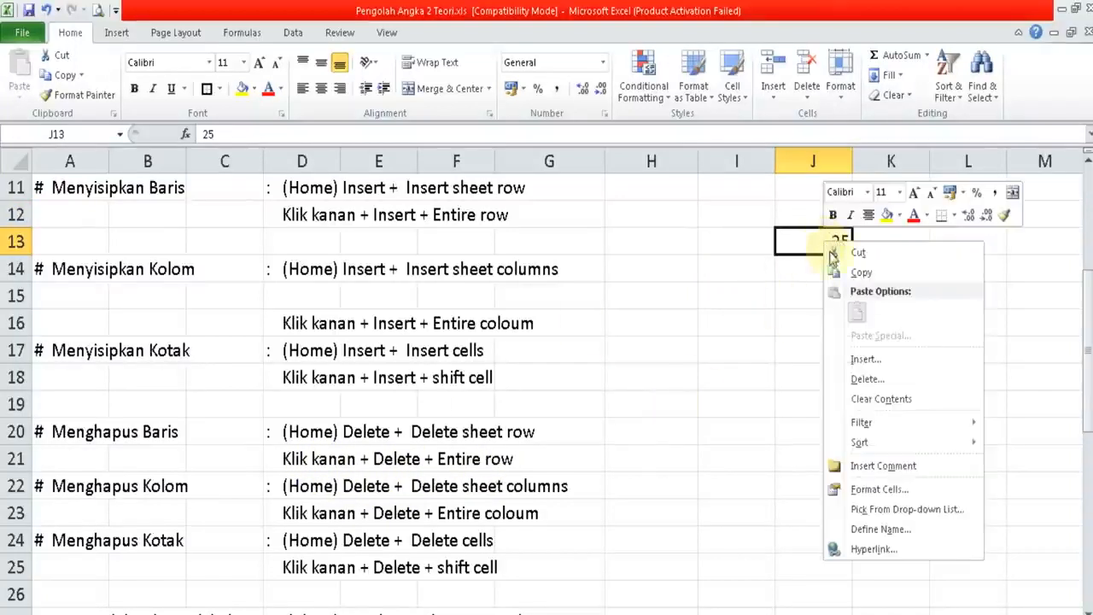
{"action": "left_click", "coordinate": [864, 378]}
{"action": "left_click", "coordinate": [836, 376]}
{"action": "left_click", "coordinate": [829, 426]}
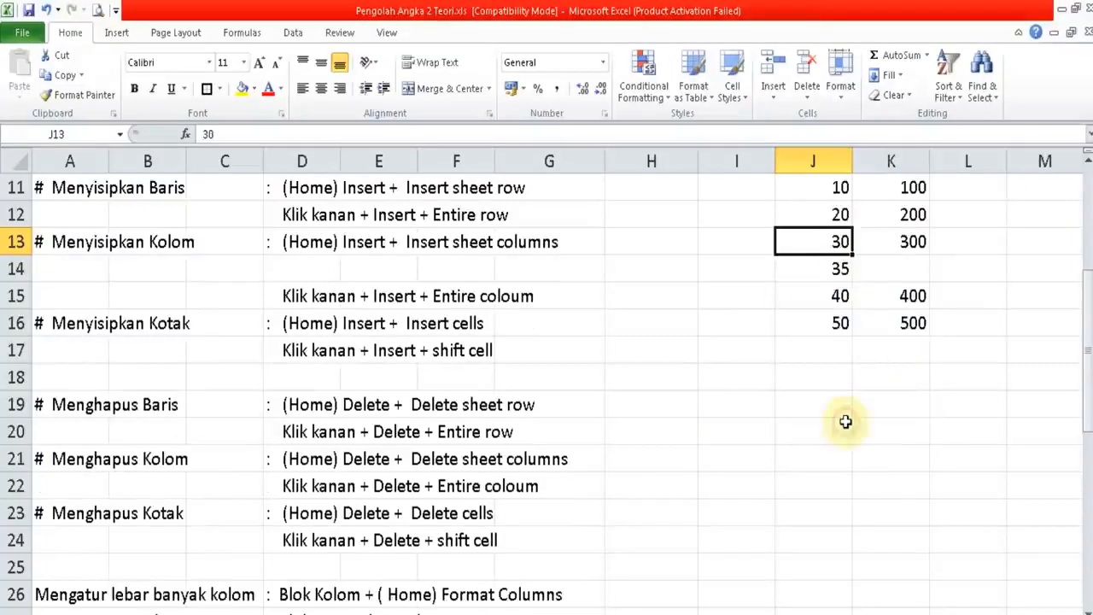
- Delete the entire row 14, which contains the 35 in column J
{"action": "left_click", "coordinate": [820, 274]}
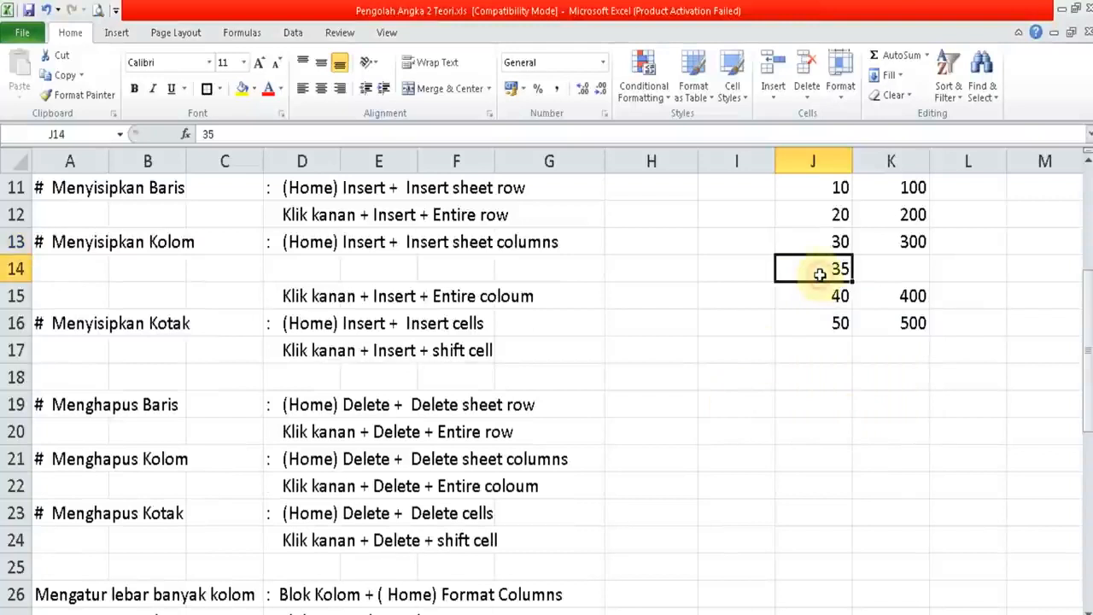
{"action": "right_click", "coordinate": [822, 281]}
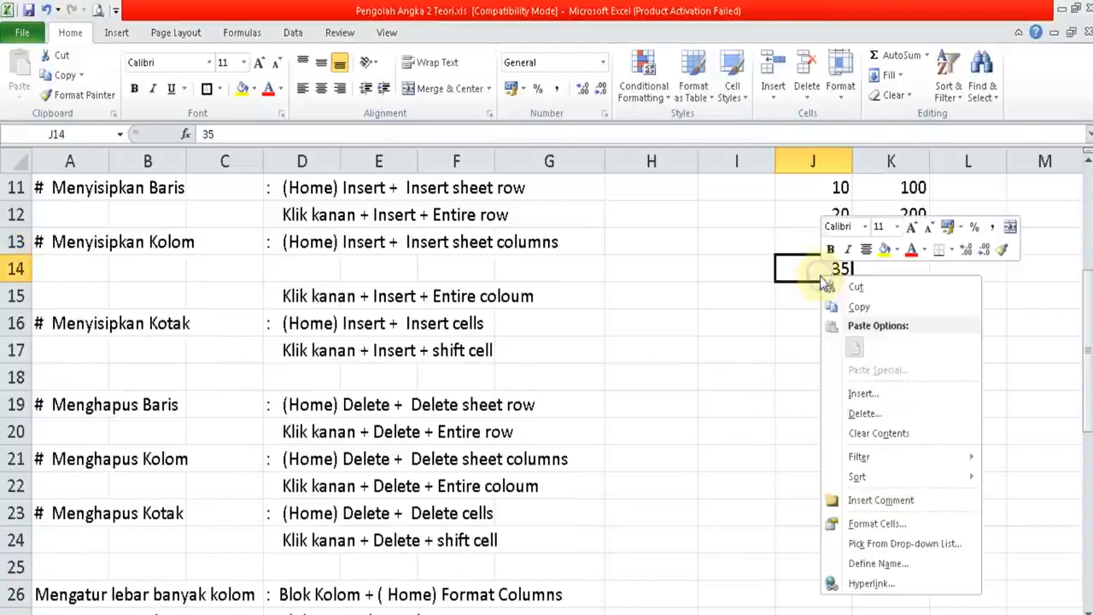
{"action": "left_click", "coordinate": [861, 411]}
{"action": "left_click", "coordinate": [844, 411]}
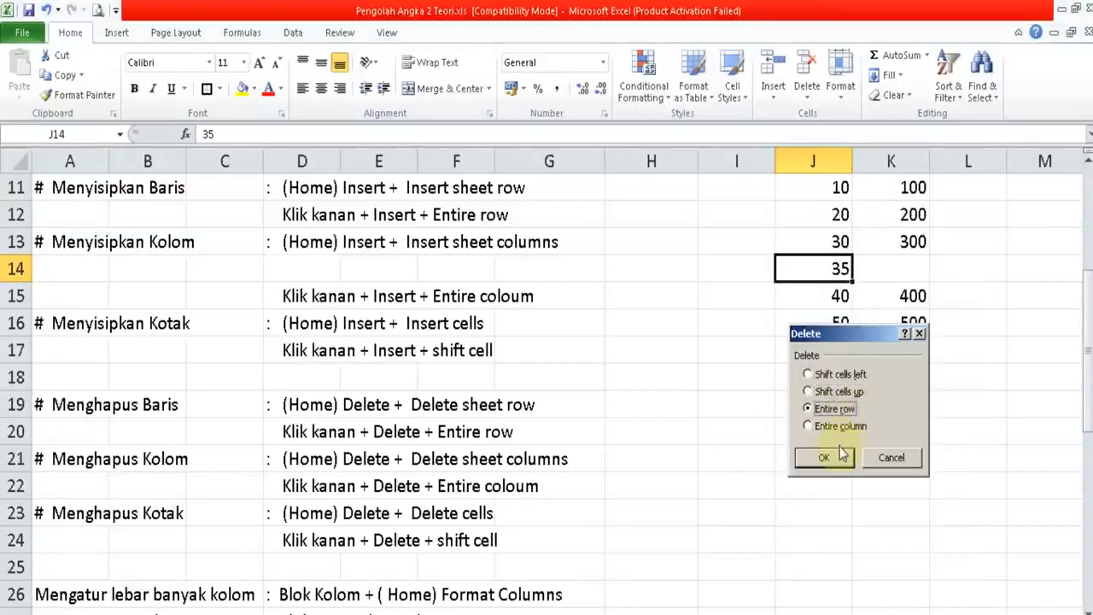
{"action": "left_click", "coordinate": [823, 457]}
{"action": "left_click", "coordinate": [790, 341]}
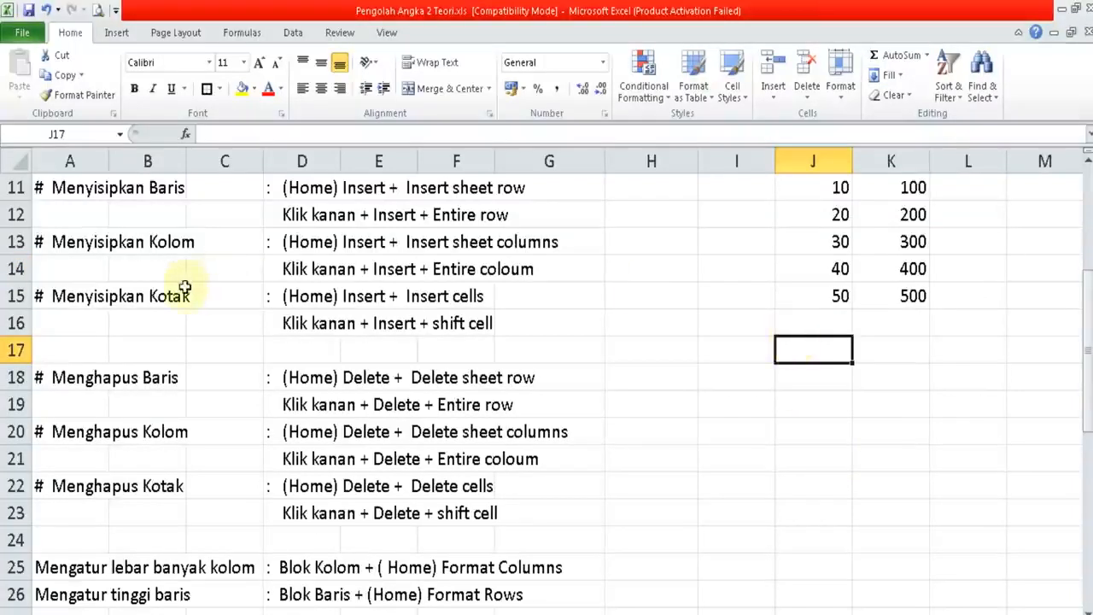
- Look over the notes in rows 25 to 31 on column width, row height, wrapping, merging, text orientation and borders
{"action": "left_click", "coordinate": [643, 459]}
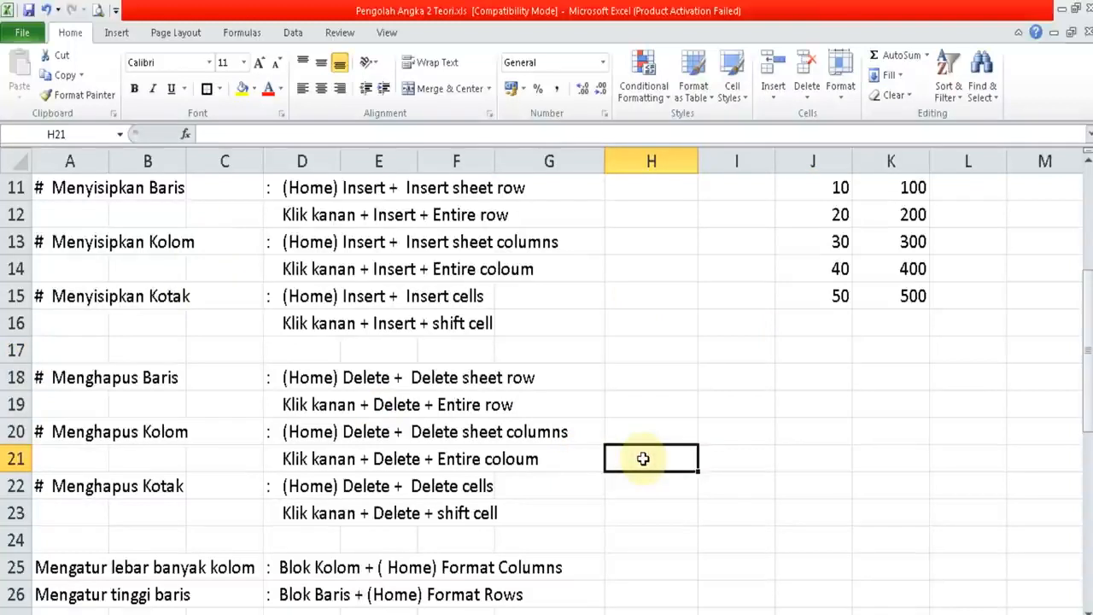
{"action": "key", "text": "Down"}
{"action": "key", "text": "Down"}
{"action": "key", "text": "Down"}
{"action": "key", "text": "Down"}
{"action": "key", "text": "Down"}
{"action": "key", "text": "Down"}
{"action": "key", "text": "Down"}
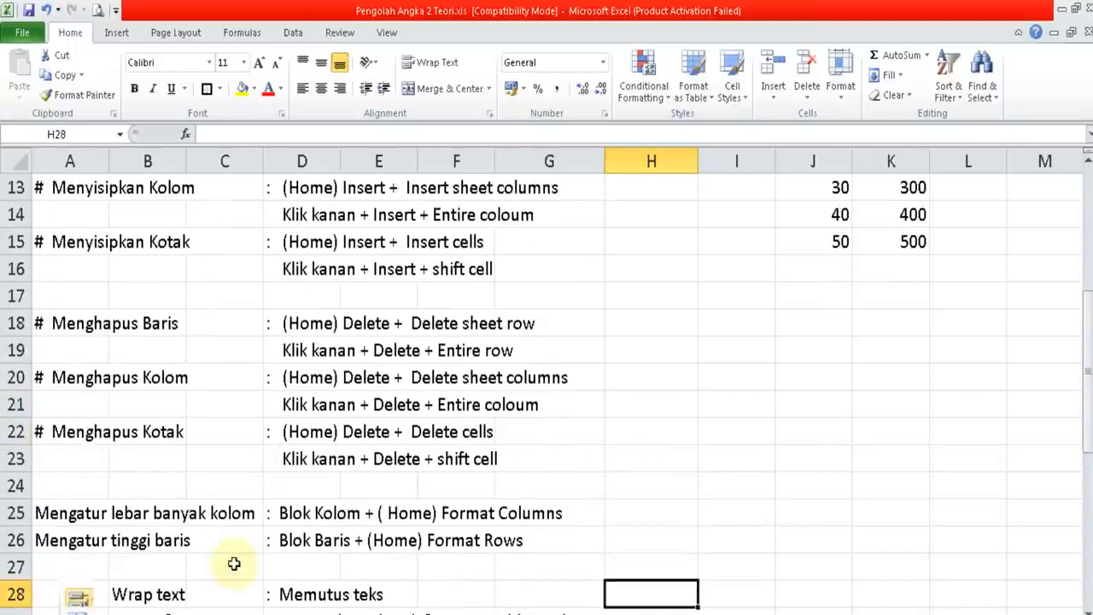
{"action": "key", "text": "Down"}
{"action": "key", "text": "Down"}
{"action": "key", "text": "Down"}
{"action": "key", "text": "Down"}
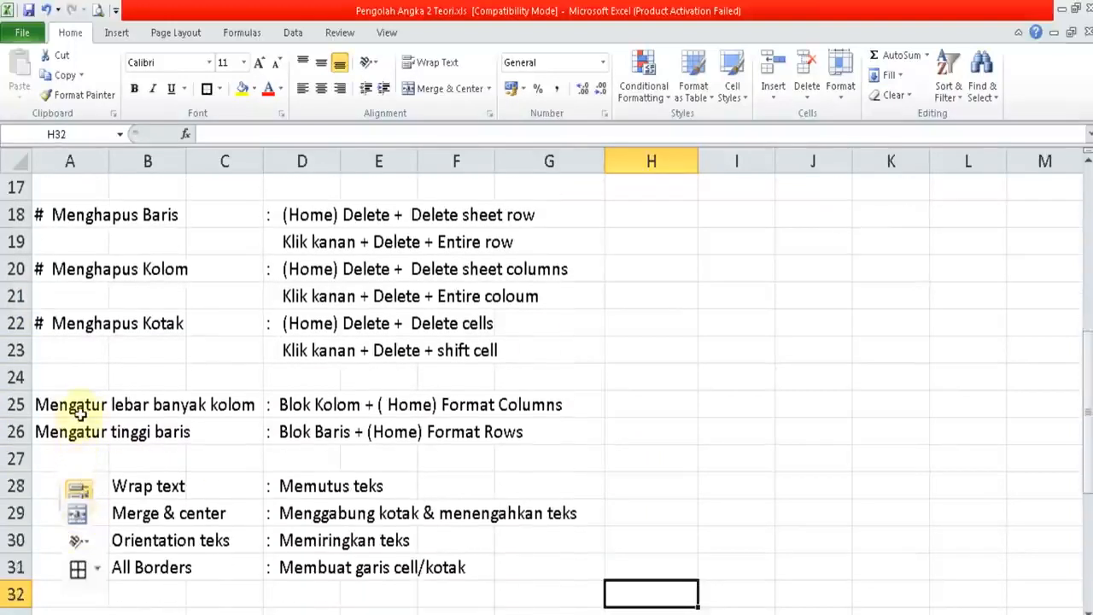
{"action": "left_click", "coordinate": [80, 407]}
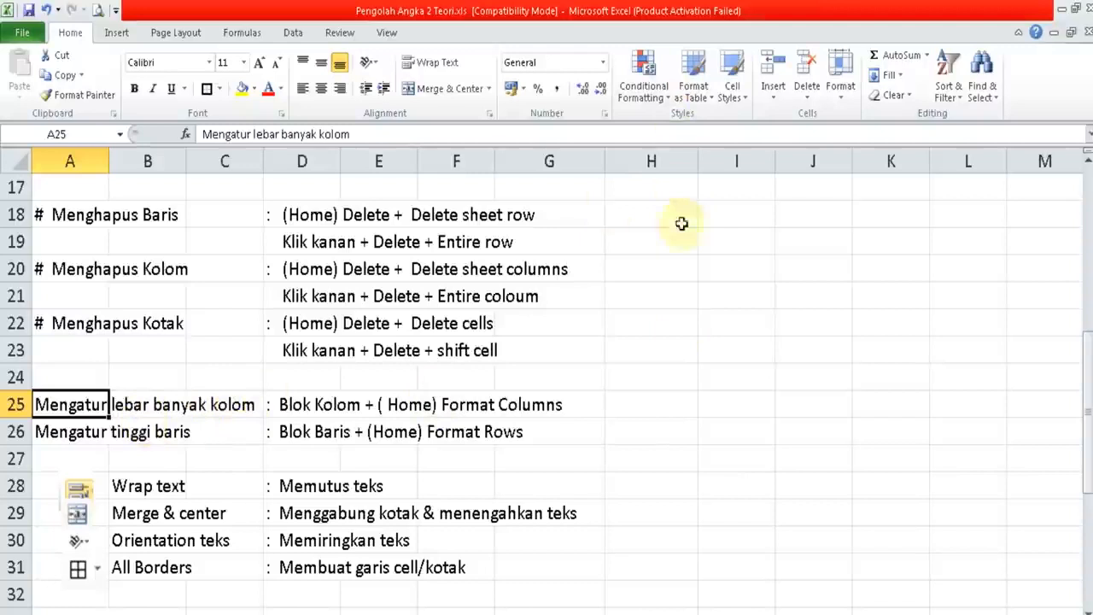
{"action": "left_click", "coordinate": [659, 409]}
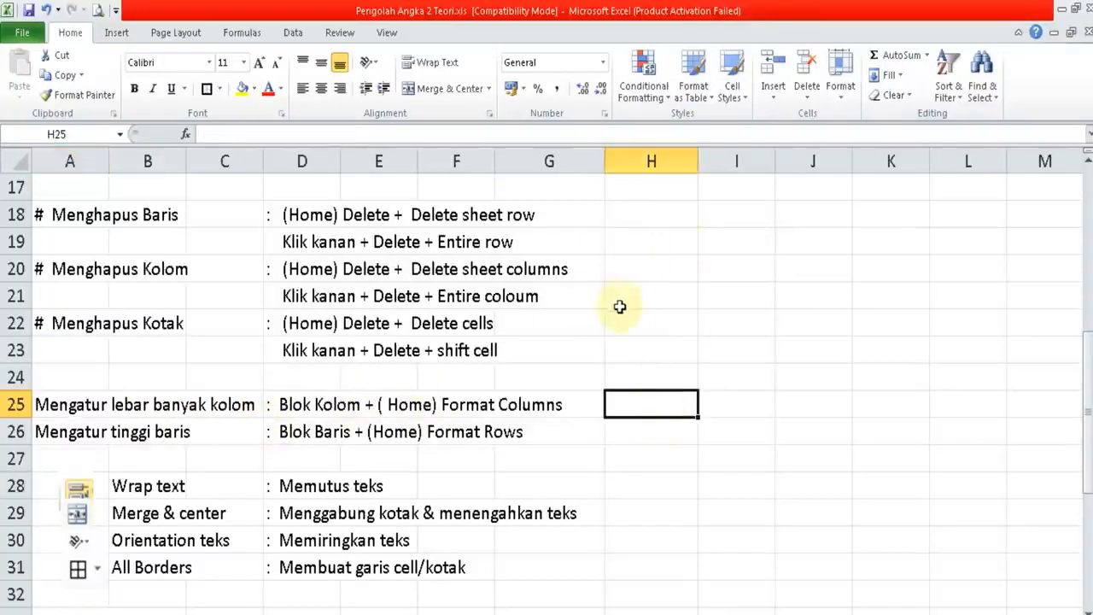
- Enter the numbers 1, 2, 3 and 4 across cells I25 to L25
{"action": "left_click", "coordinate": [724, 401]}
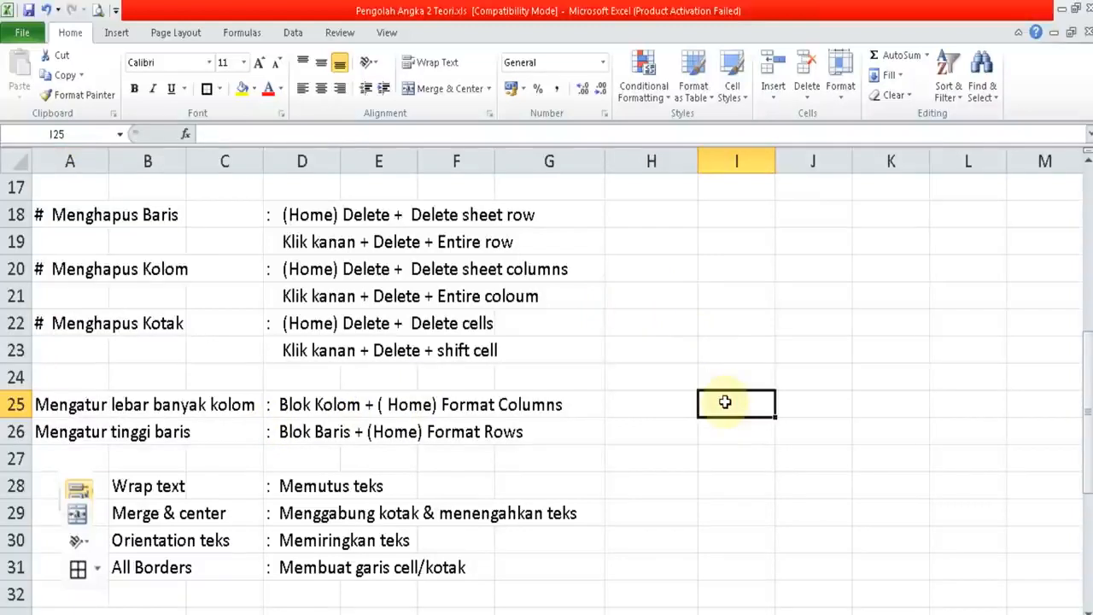
{"action": "type", "text": "1"}
{"action": "key", "text": "Tab"}
{"action": "type", "text": "2"}
{"action": "key", "text": "Tab"}
{"action": "type", "text": "3"}
{"action": "key", "text": "Tab"}
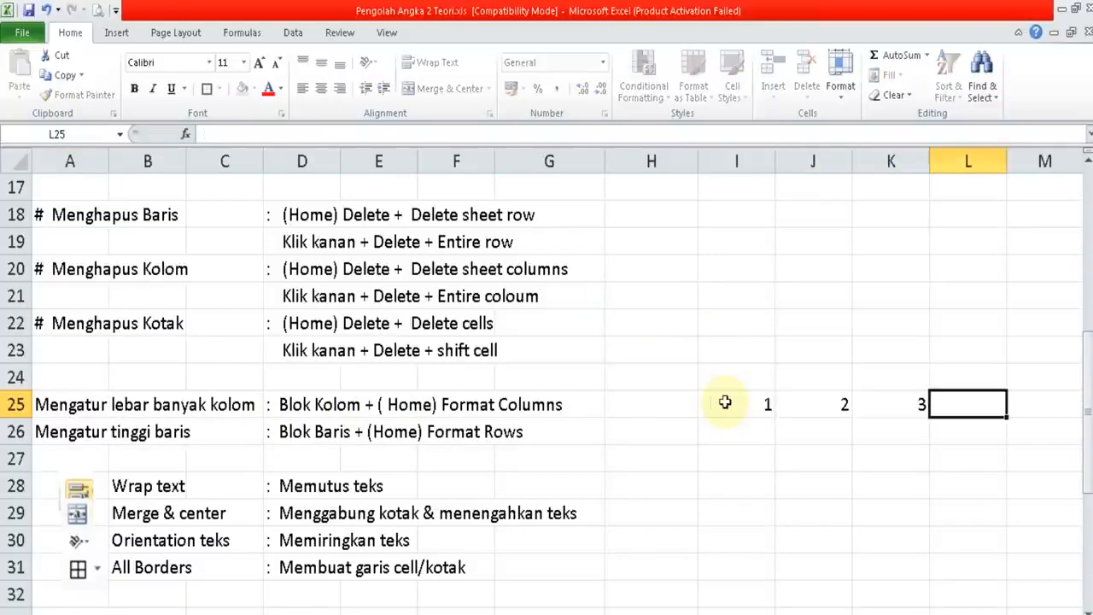
{"action": "type", "text": "4"}
{"action": "key", "text": "Tab"}
{"action": "key", "text": "Left"}
{"action": "key", "text": "Home"}
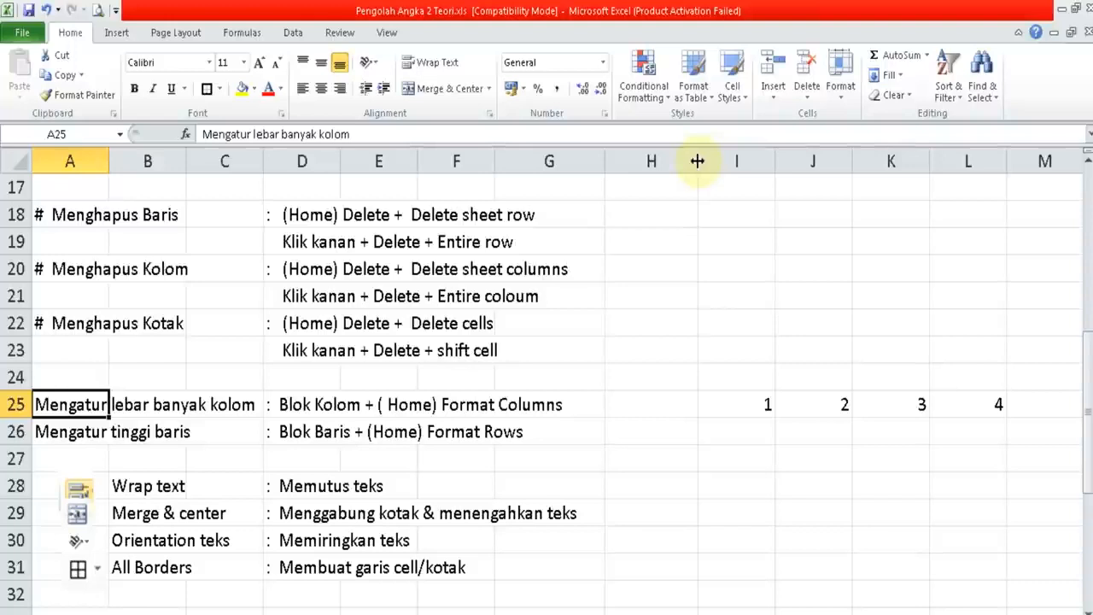
- Narrow column H slightly and set the width of columns I to M to 5
{"action": "left_click_drag", "start_coordinate": [697, 161], "coordinate": [669, 160]}
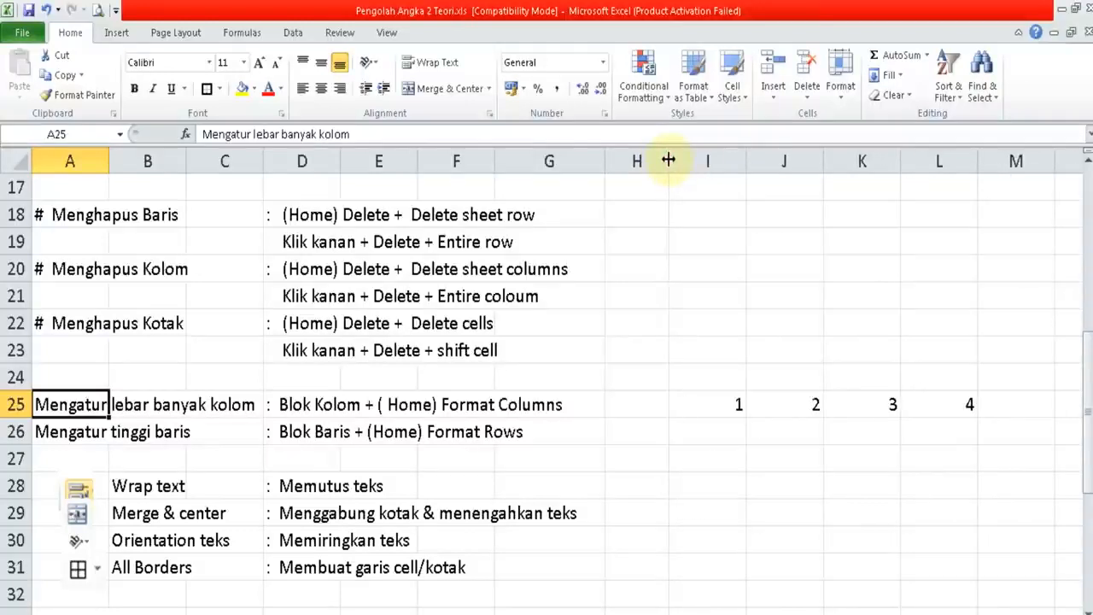
{"action": "left_click_drag", "start_coordinate": [739, 404], "coordinate": [997, 395]}
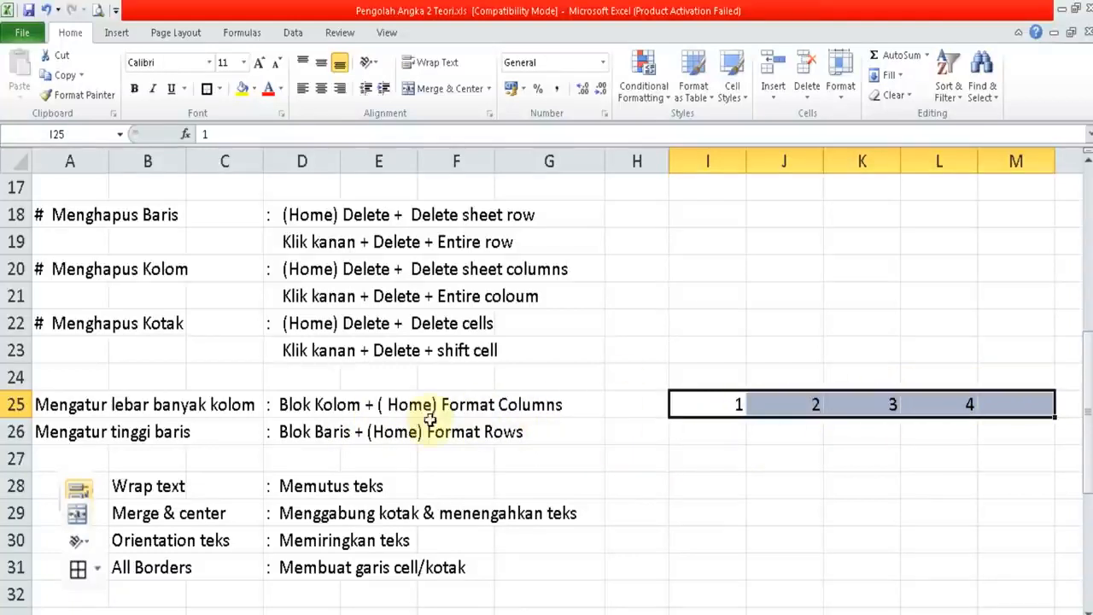
{"action": "left_click", "coordinate": [841, 89]}
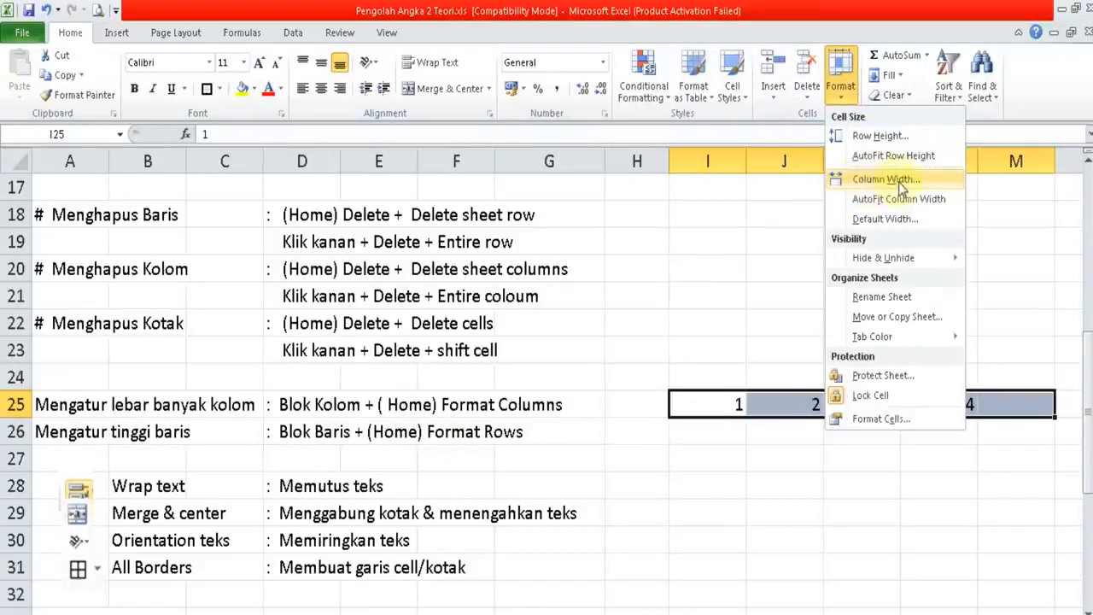
{"action": "left_click", "coordinate": [901, 188]}
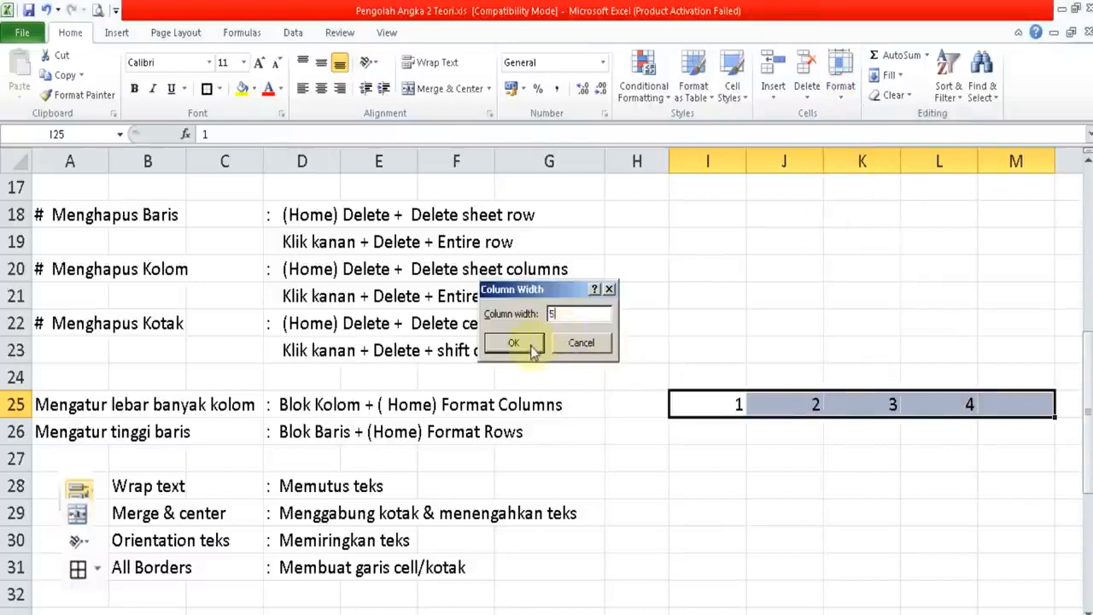
{"action": "left_click", "coordinate": [513, 342]}
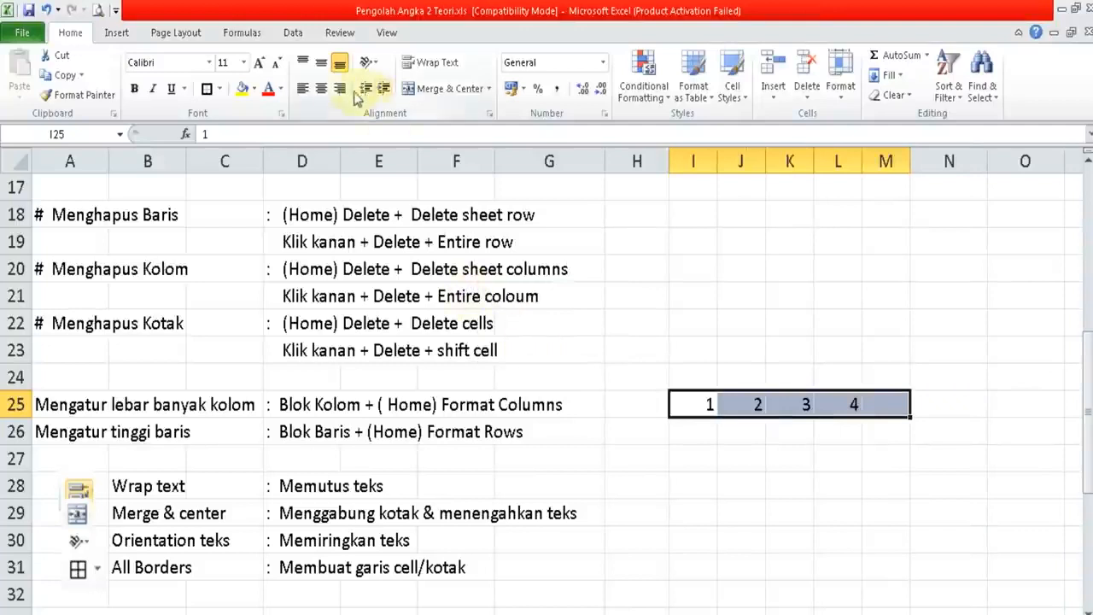
- Center the contents of I25:M25 horizontally and reselect the range
{"action": "left_click", "coordinate": [325, 91]}
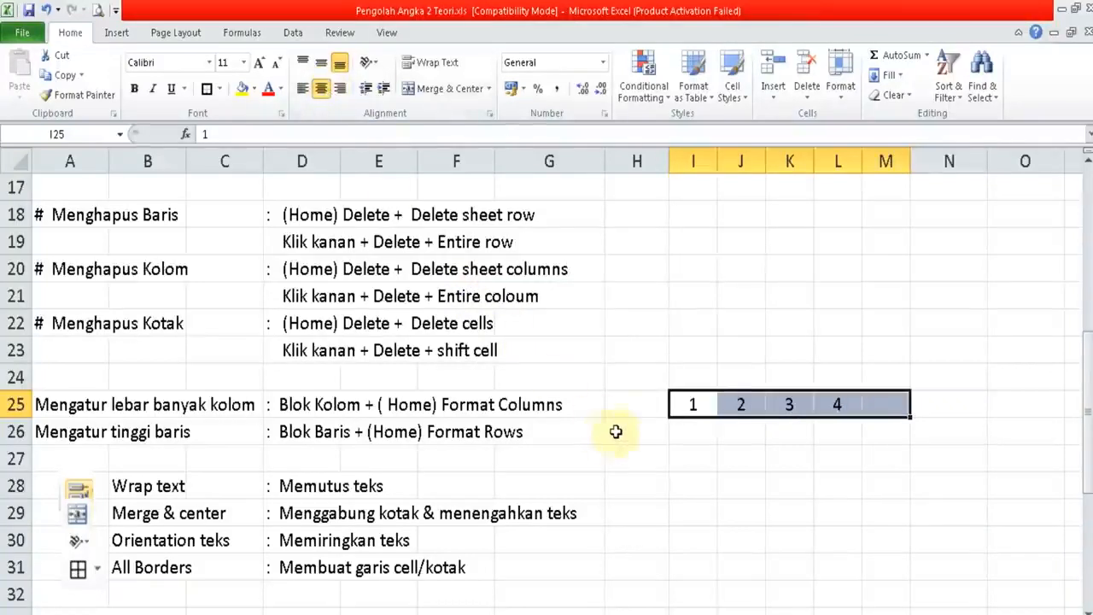
{"action": "left_click", "coordinate": [706, 426]}
{"action": "left_click_drag", "start_coordinate": [702, 403], "coordinate": [879, 408]}
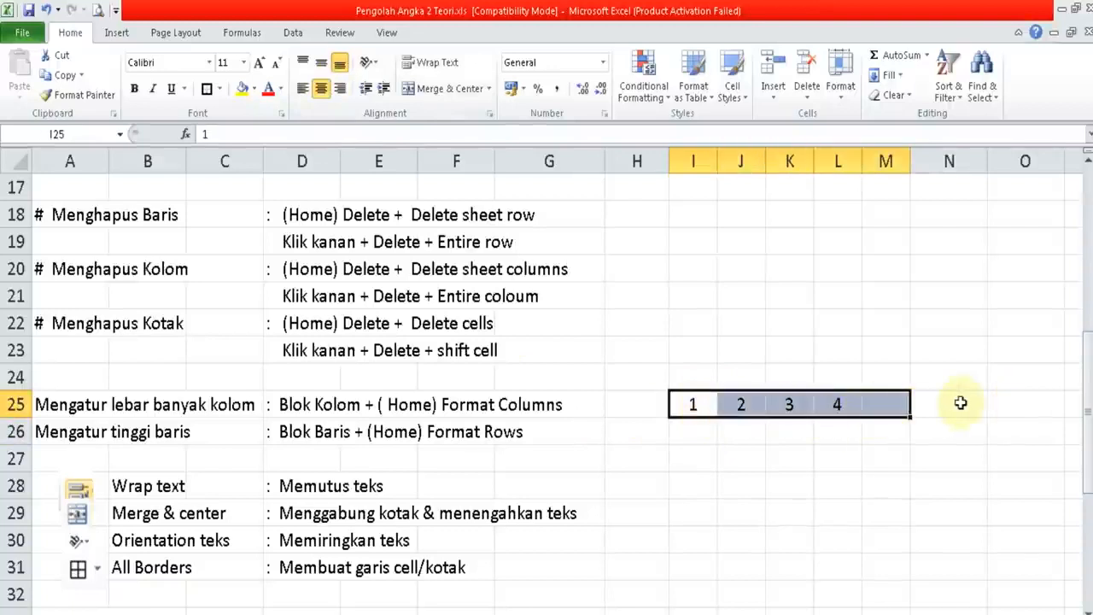
- Set the width of columns I to M to 8
{"action": "left_click", "coordinate": [848, 101]}
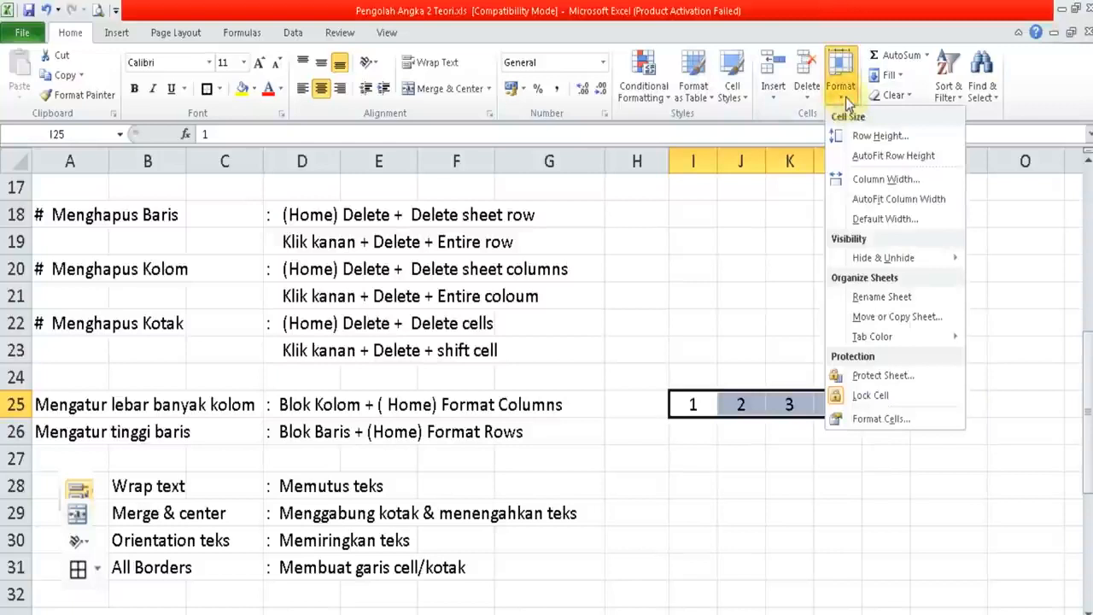
{"action": "left_click", "coordinate": [871, 188]}
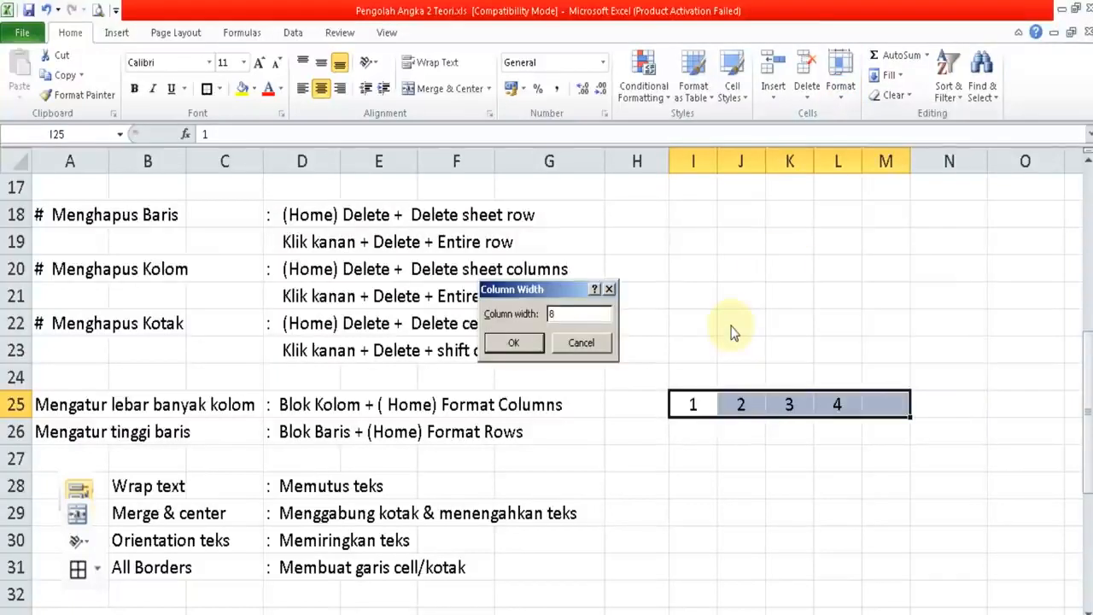
{"action": "type", "text": "8"}
{"action": "key", "text": "Return"}
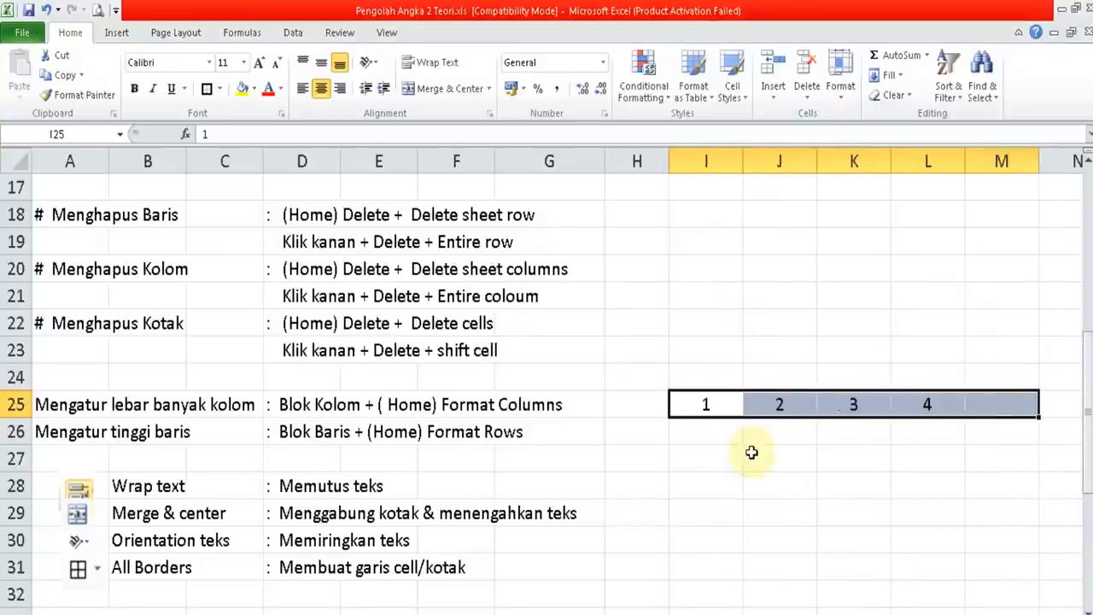
{"action": "left_click", "coordinate": [721, 451]}
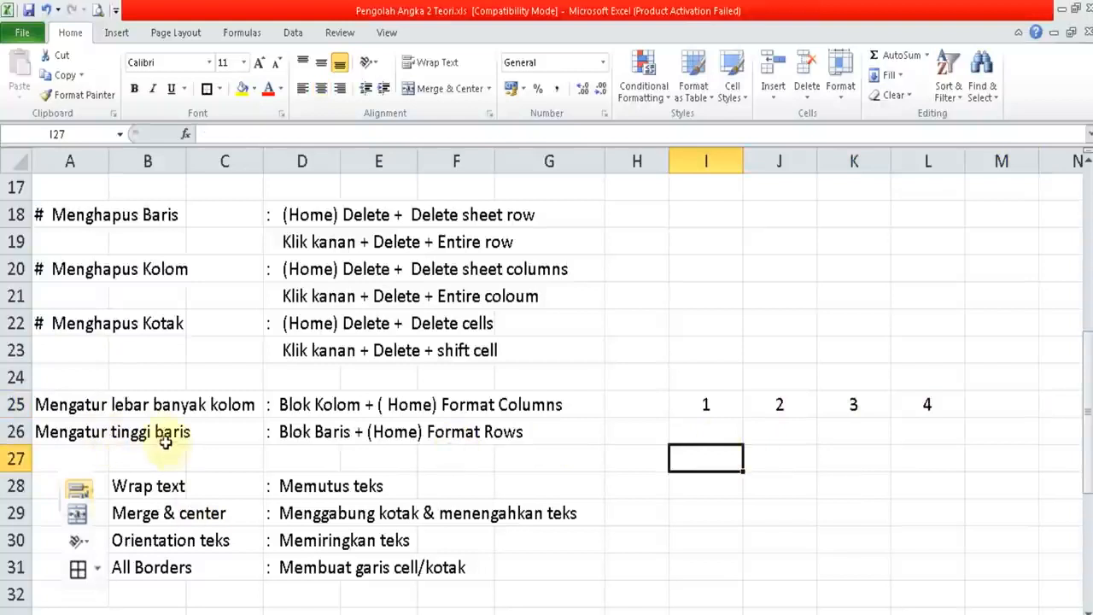
- Enter the letters A, B, C and D down cells H25 to H28
{"action": "left_click", "coordinate": [552, 432]}
{"action": "key", "text": "Right"}
{"action": "key", "text": "Right"}
{"action": "key", "text": "Left"}
{"action": "key", "text": "Up"}
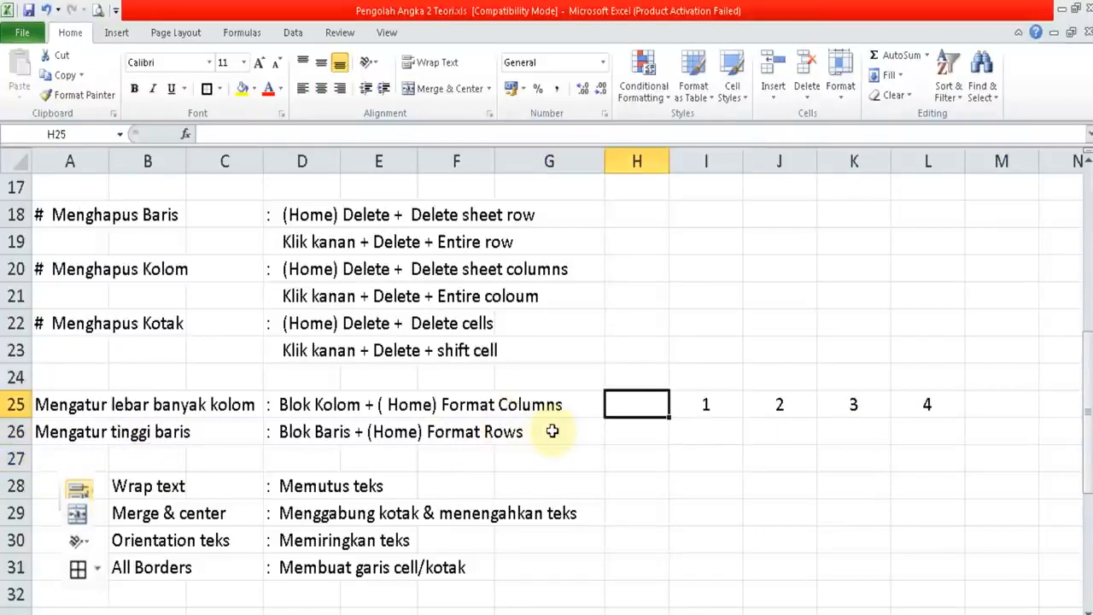
{"action": "type", "text": "A"}
{"action": "key", "text": "Return"}
{"action": "type", "text": "S"}
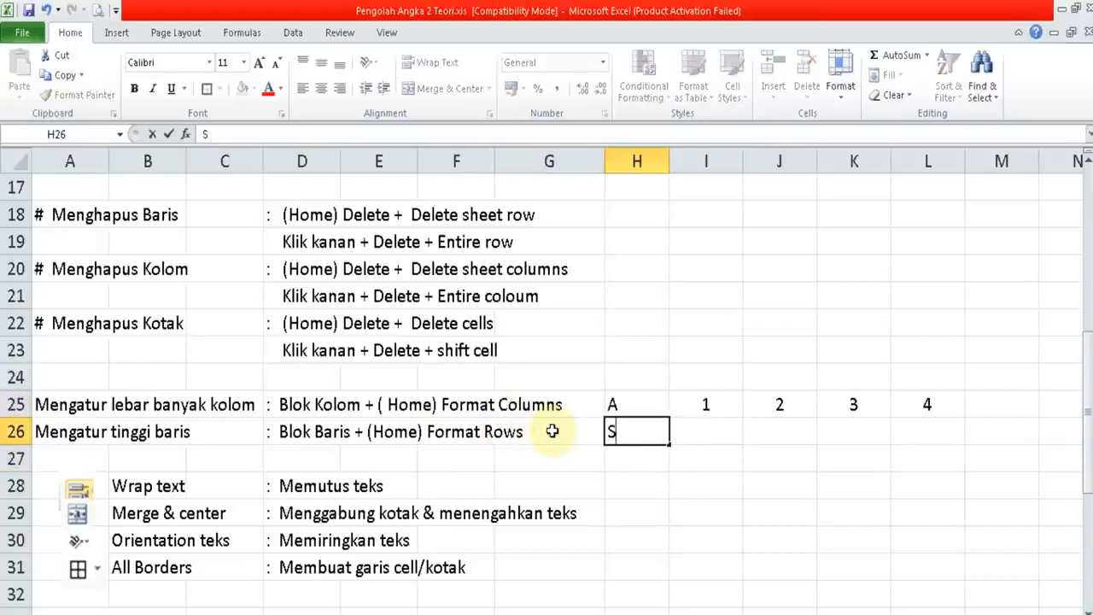
{"action": "key", "text": "Return"}
{"action": "type", "text": "C"}
{"action": "key", "text": "Return"}
{"action": "type", "text": "D"}
{"action": "key", "text": "Return"}
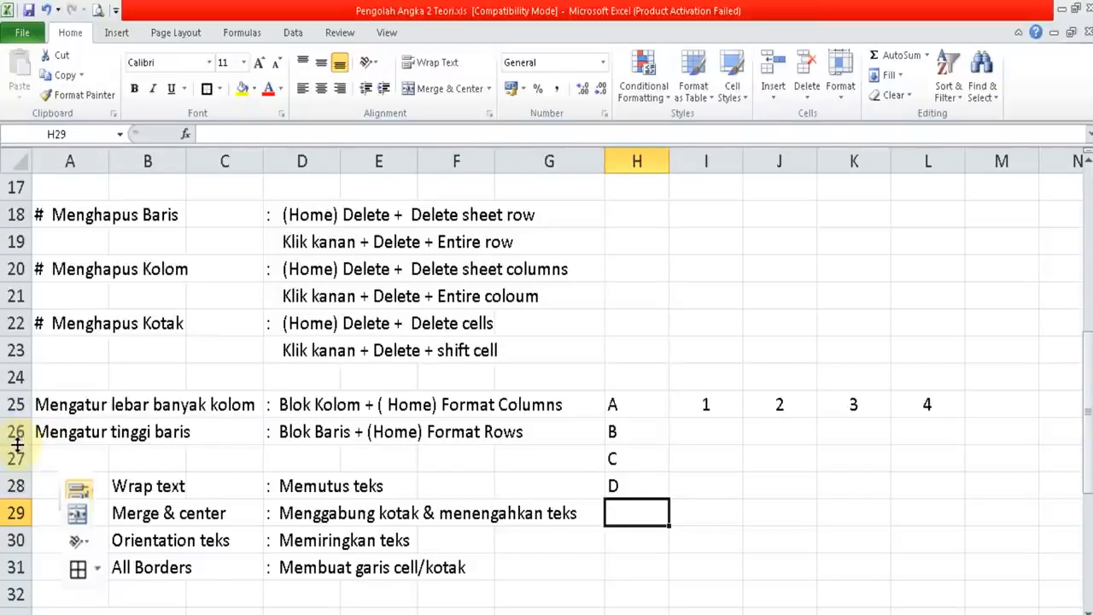
- Make row 26 slightly taller, and set the height of rows 25 to 28 to 25
{"action": "left_click_drag", "start_coordinate": [17, 444], "coordinate": [19, 458]}
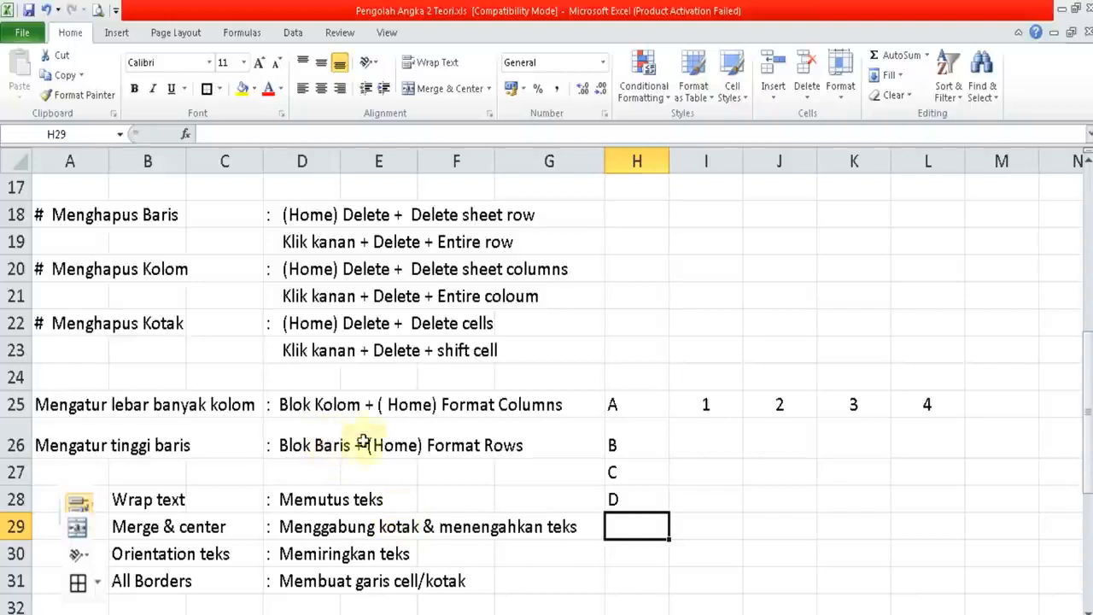
{"action": "left_click_drag", "start_coordinate": [639, 402], "coordinate": [637, 499]}
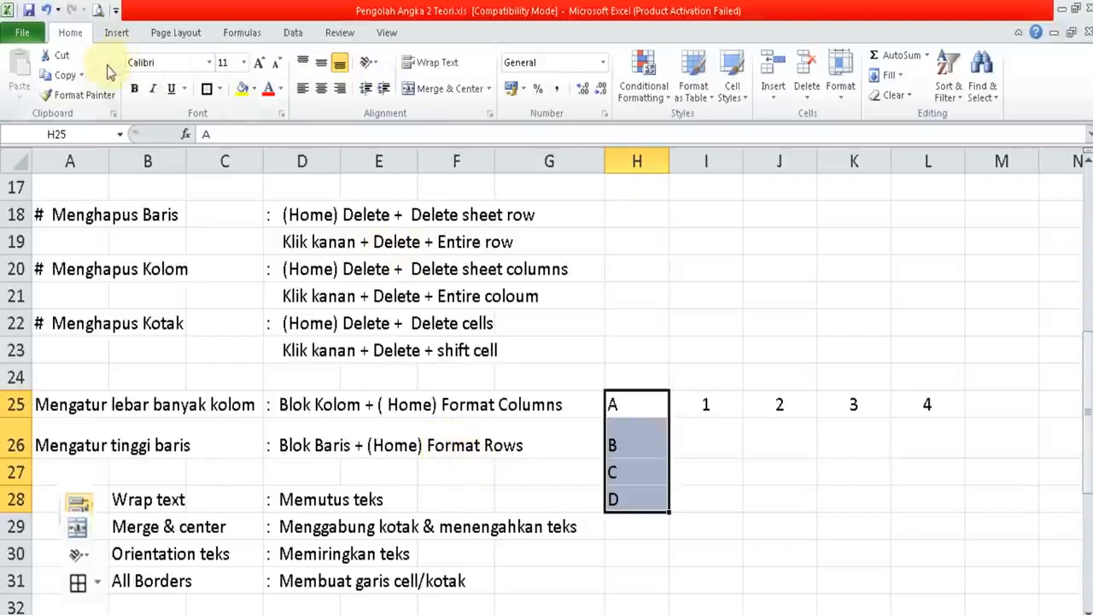
{"action": "left_click", "coordinate": [841, 87]}
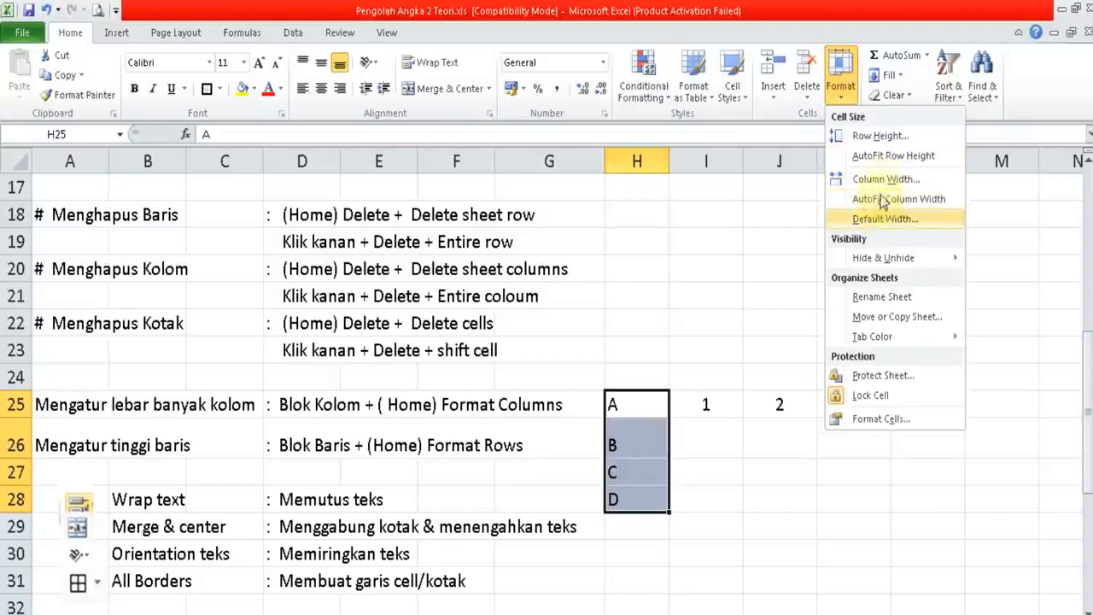
{"action": "left_click", "coordinate": [873, 137]}
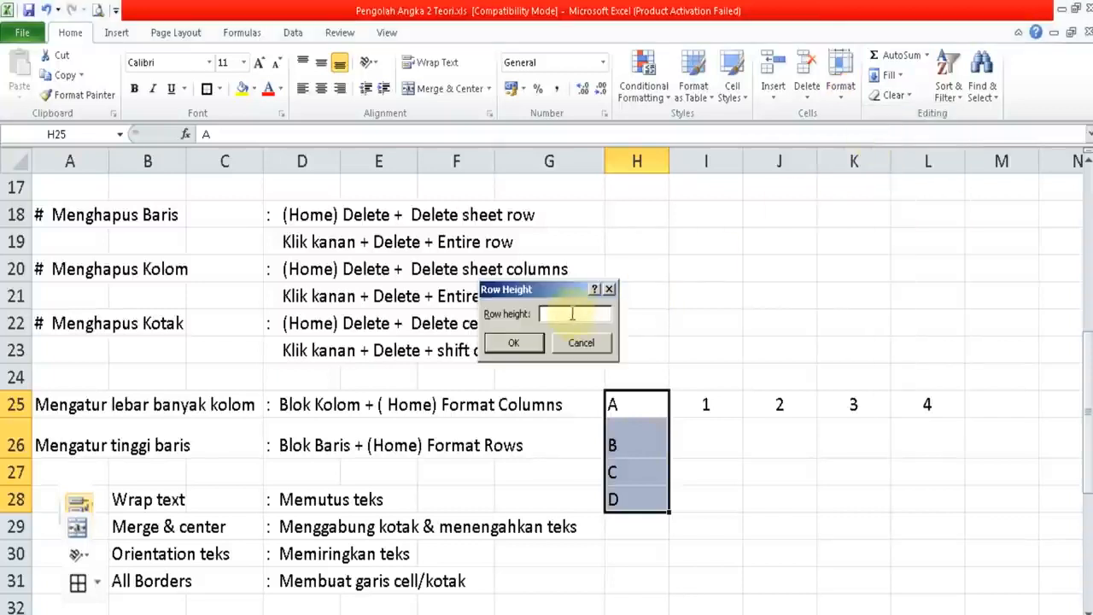
{"action": "type", "text": "25"}
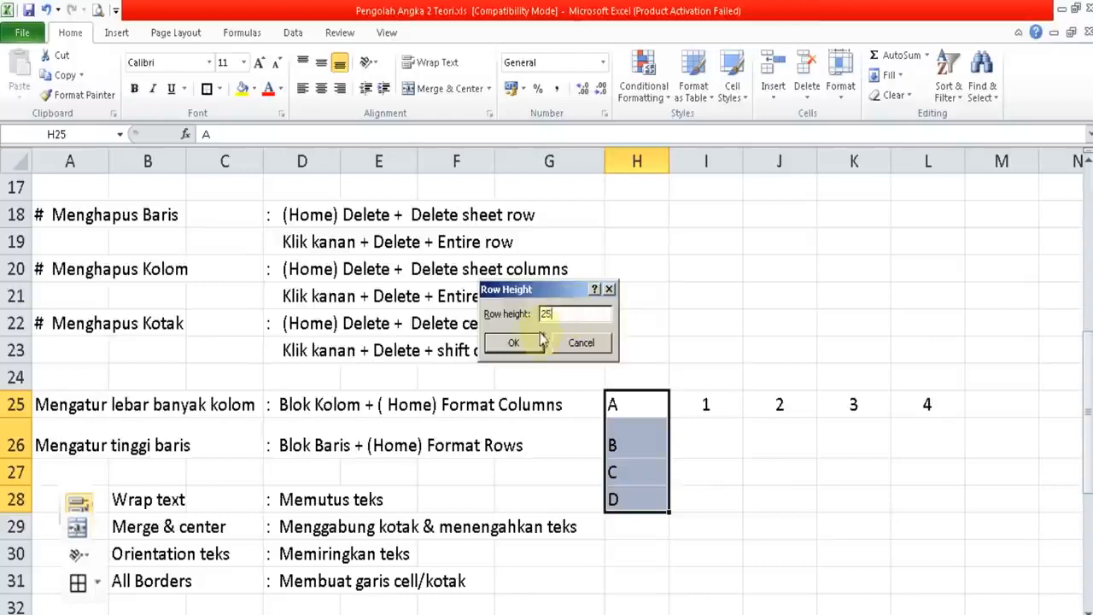
{"action": "left_click", "coordinate": [532, 344]}
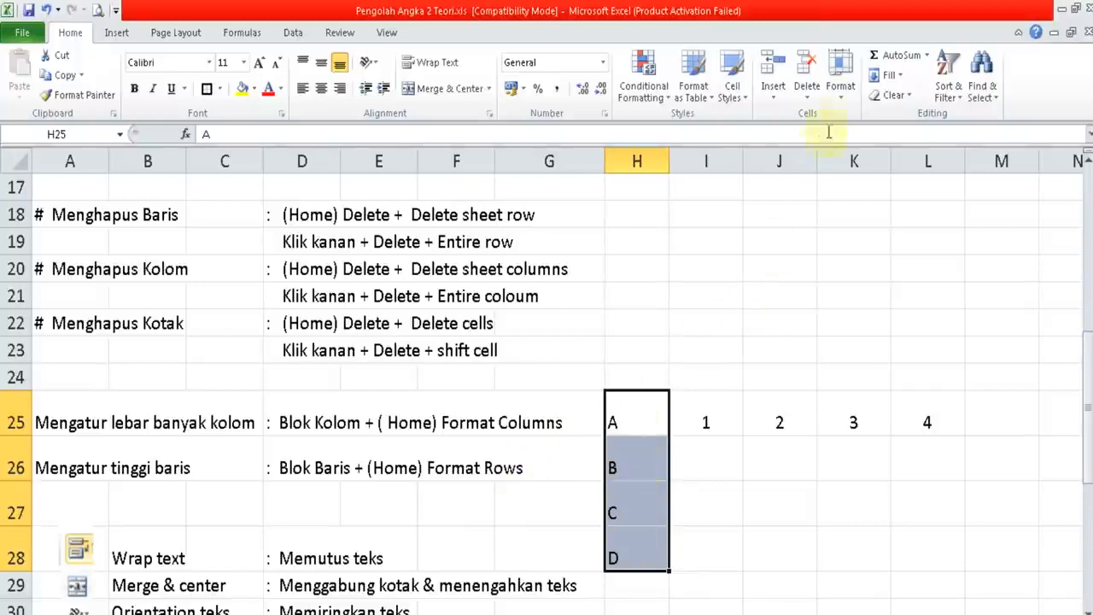
- Set the height of rows 25 to 28 to 15 and clear the letter D from cell H28
{"action": "left_click", "coordinate": [840, 90]}
{"action": "left_click", "coordinate": [863, 136]}
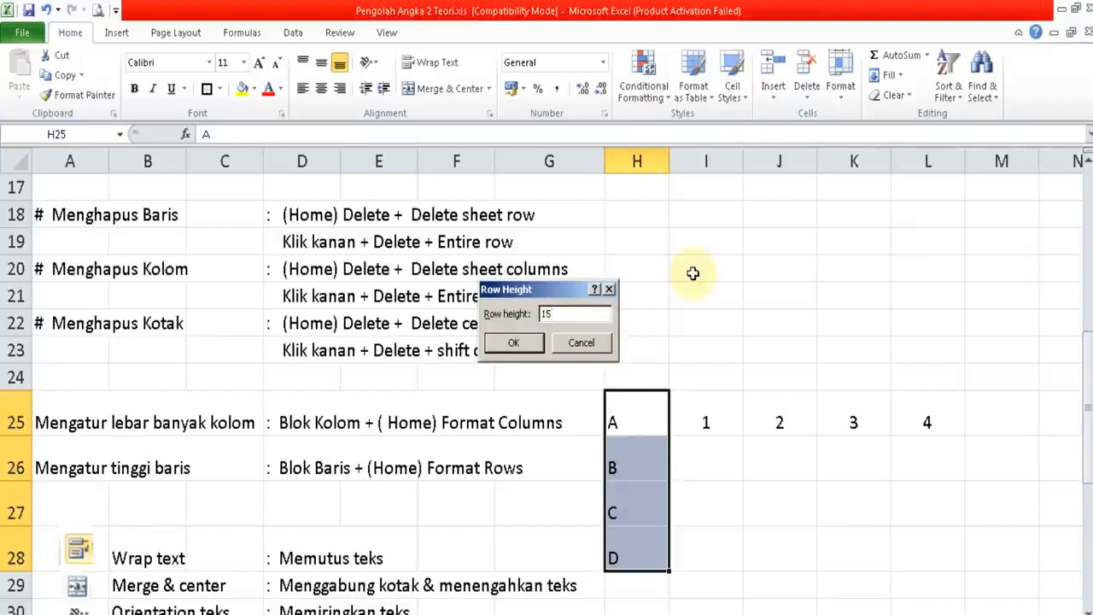
{"action": "key", "text": "Return"}
{"action": "left_click", "coordinate": [662, 529]}
{"action": "left_click", "coordinate": [686, 474]}
{"action": "key", "text": "Left"}
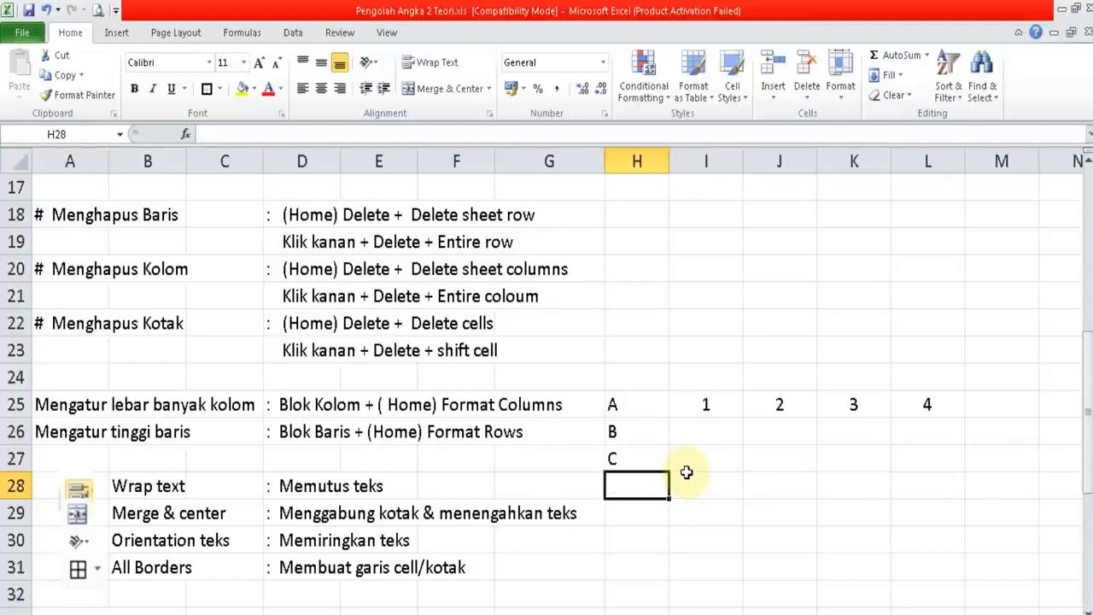
- Go back through the notes in rows 26 to 30, ending at the Wrap text entry in B28
{"action": "key", "text": "Left"}
{"action": "key", "text": "Left"}
{"action": "key", "text": "Left"}
{"action": "key", "text": "Up"}
{"action": "key", "text": "Up"}
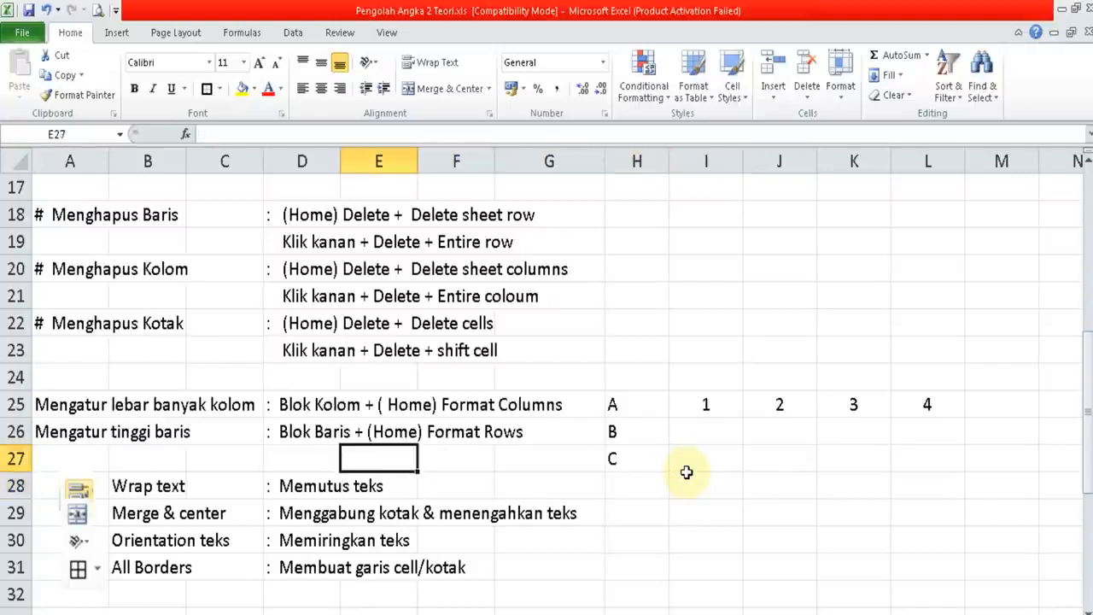
{"action": "key", "text": "Left"}
{"action": "key", "text": "Up"}
{"action": "key", "text": "Left"}
{"action": "key", "text": "Down"}
{"action": "key", "text": "Down"}
{"action": "key", "text": "Down"}
{"action": "key", "text": "Down"}
{"action": "key", "text": "Left"}
{"action": "key", "text": "Left"}
{"action": "key", "text": "Up"}
{"action": "key", "text": "Right"}
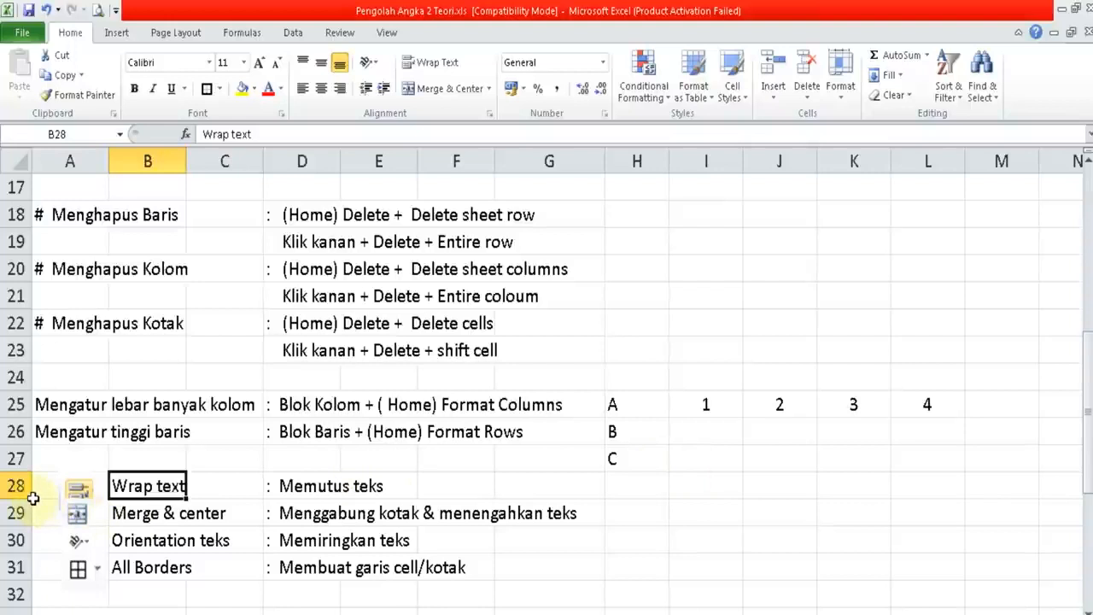
- Make row 28 taller and enter the heading NAMA SISWA in cell H28
{"action": "left_click_drag", "start_coordinate": [29, 500], "coordinate": [26, 512]}
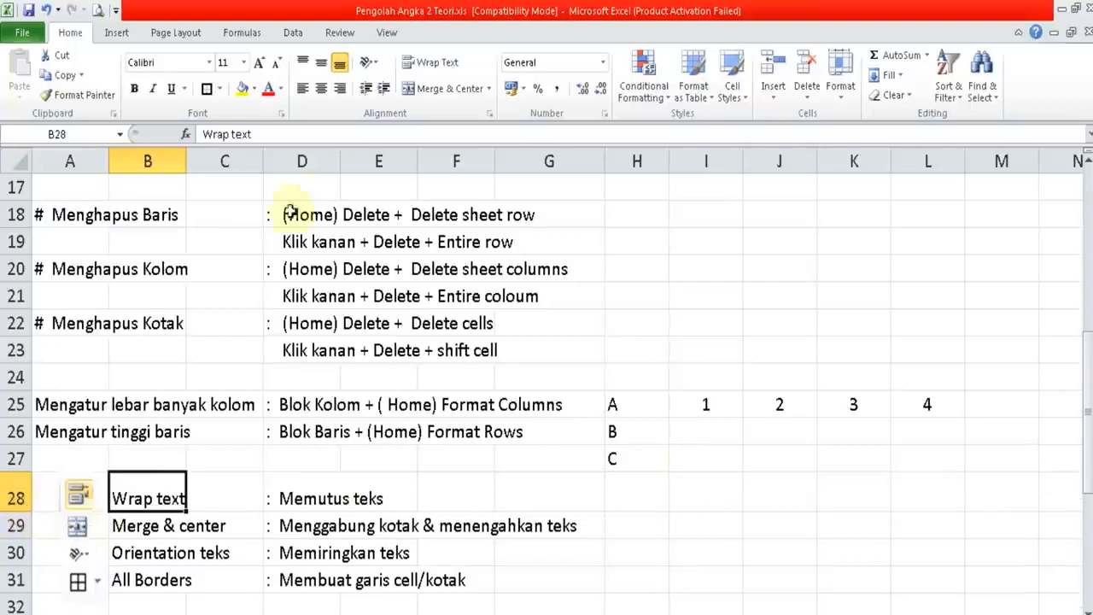
{"action": "left_click", "coordinate": [662, 498]}
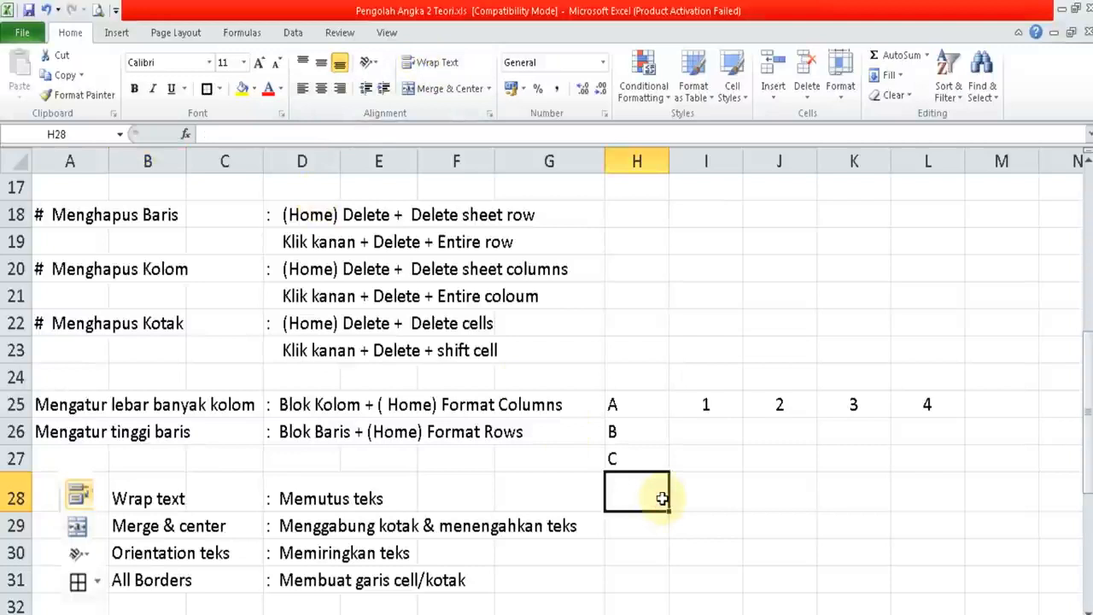
{"action": "type", "text": "NAMA"}
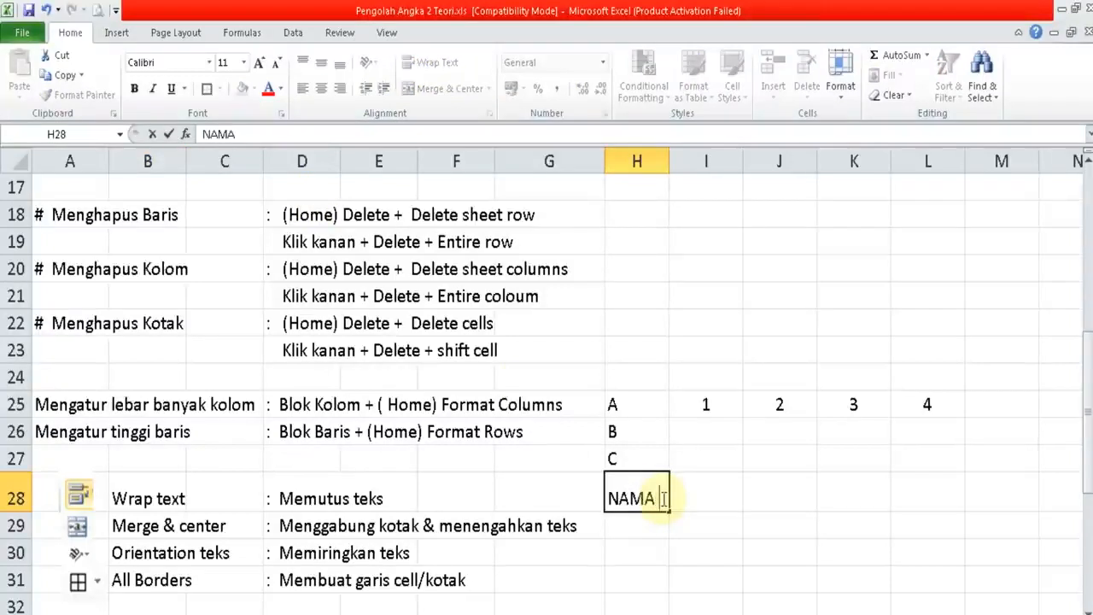
{"action": "type", "text": " SISWA"}
{"action": "key", "text": "Return"}
{"action": "left_click", "coordinate": [663, 499]}
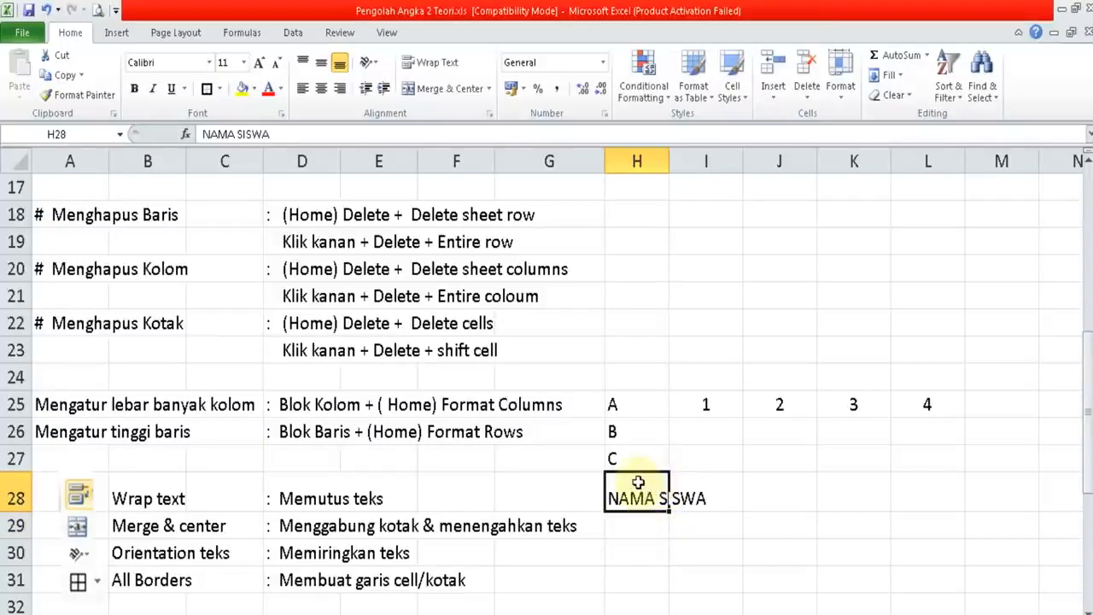
- Wrap the text in cell H28 and increase the height of row 28 to fit both lines
{"action": "left_click", "coordinate": [433, 66]}
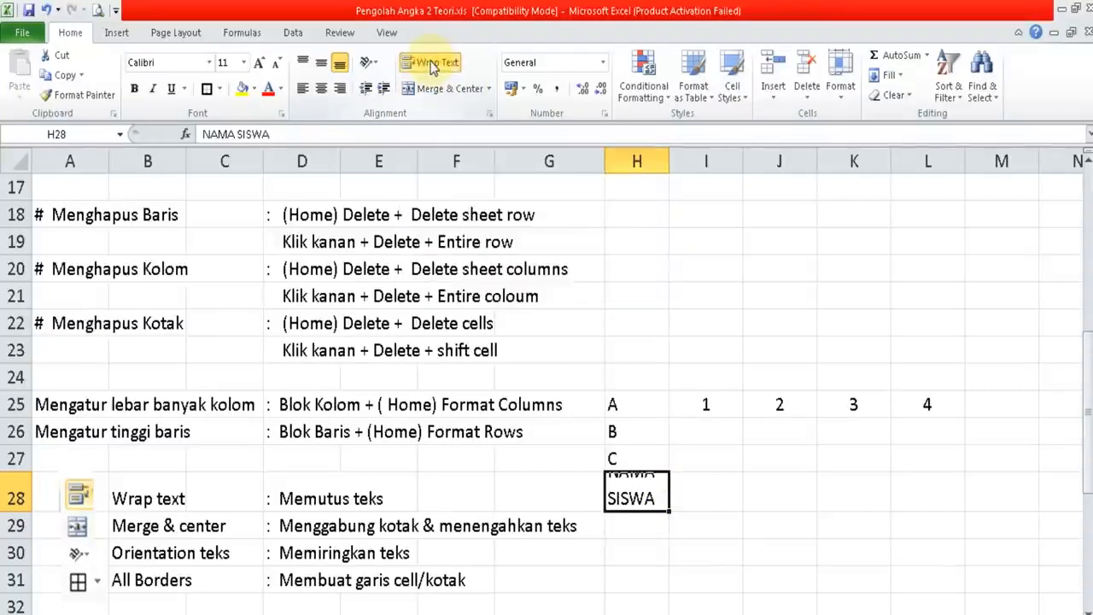
{"action": "left_click_drag", "start_coordinate": [25, 510], "coordinate": [26, 531]}
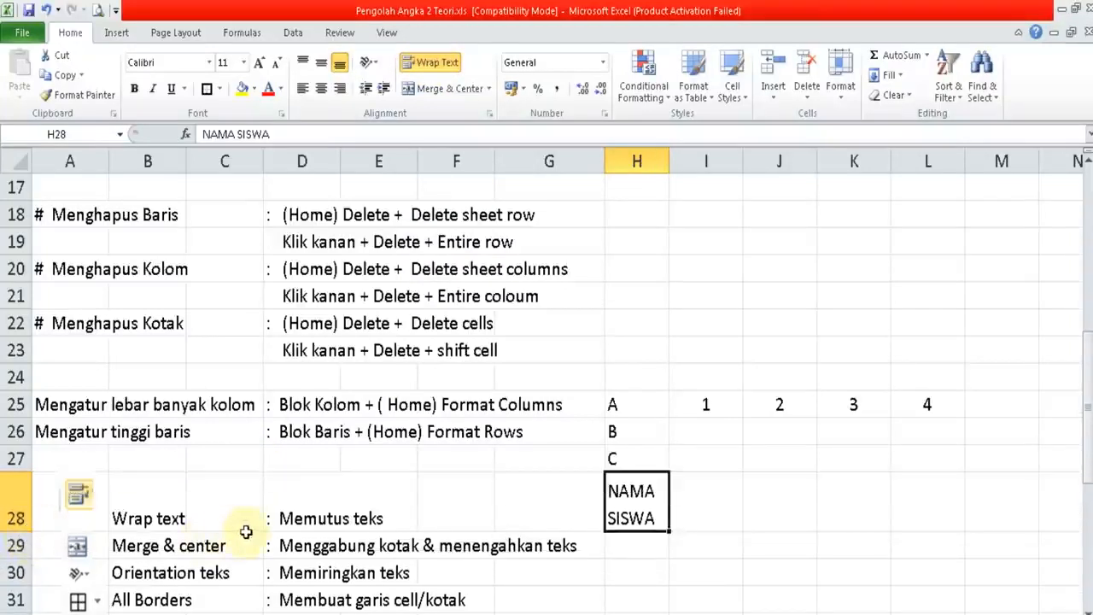
{"action": "left_click", "coordinate": [303, 519]}
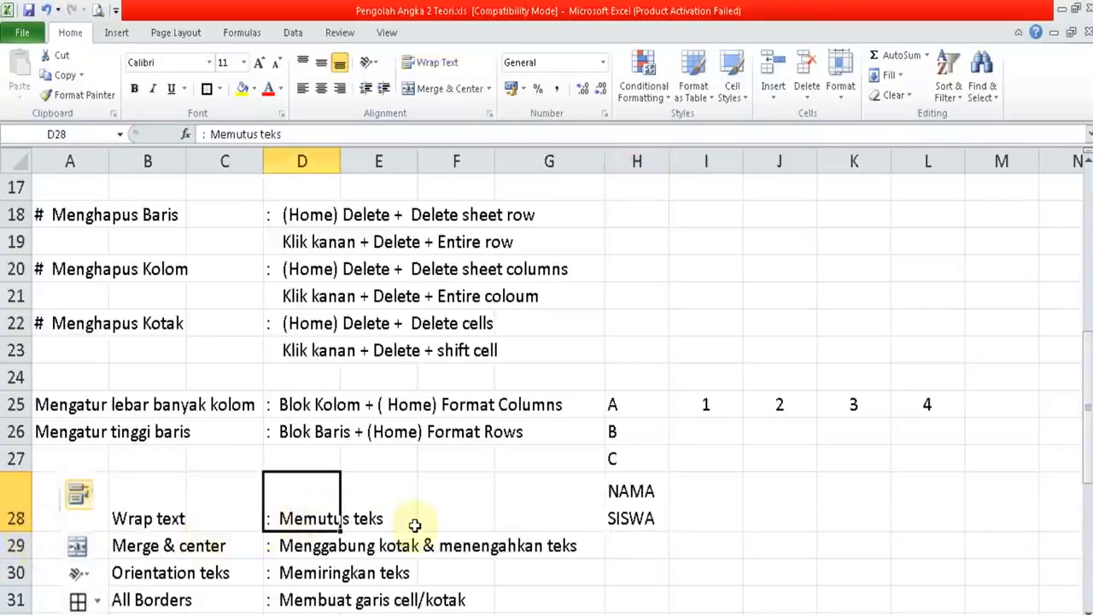
{"action": "left_click", "coordinate": [639, 492]}
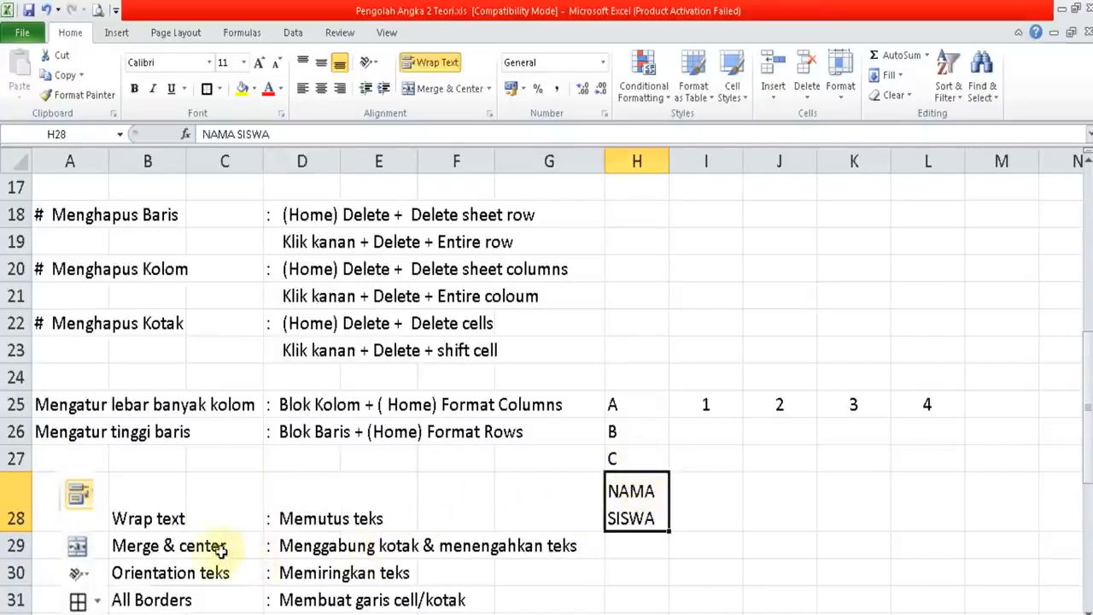
- Enter the title DAFTAR HADIR in cell H29
{"action": "left_click", "coordinate": [700, 543]}
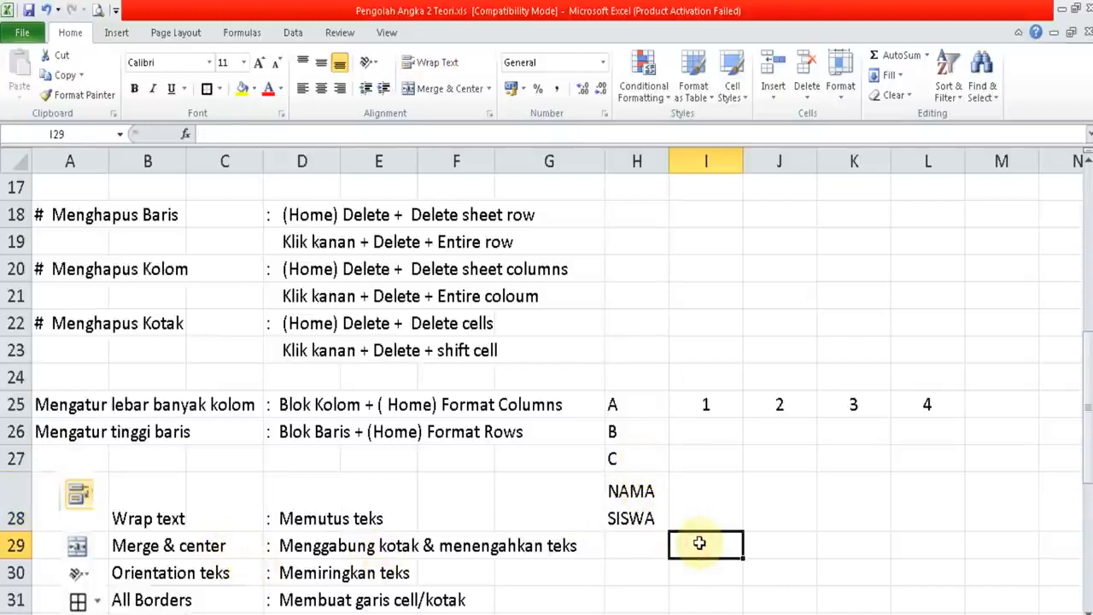
{"action": "key", "text": "Left"}
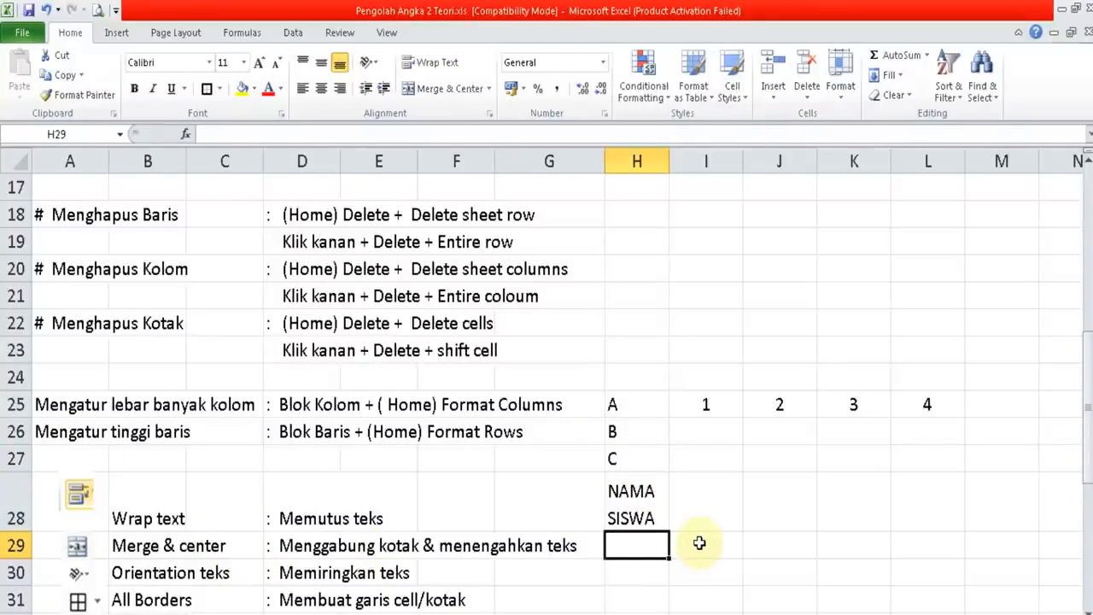
{"action": "type", "text": "DA"}
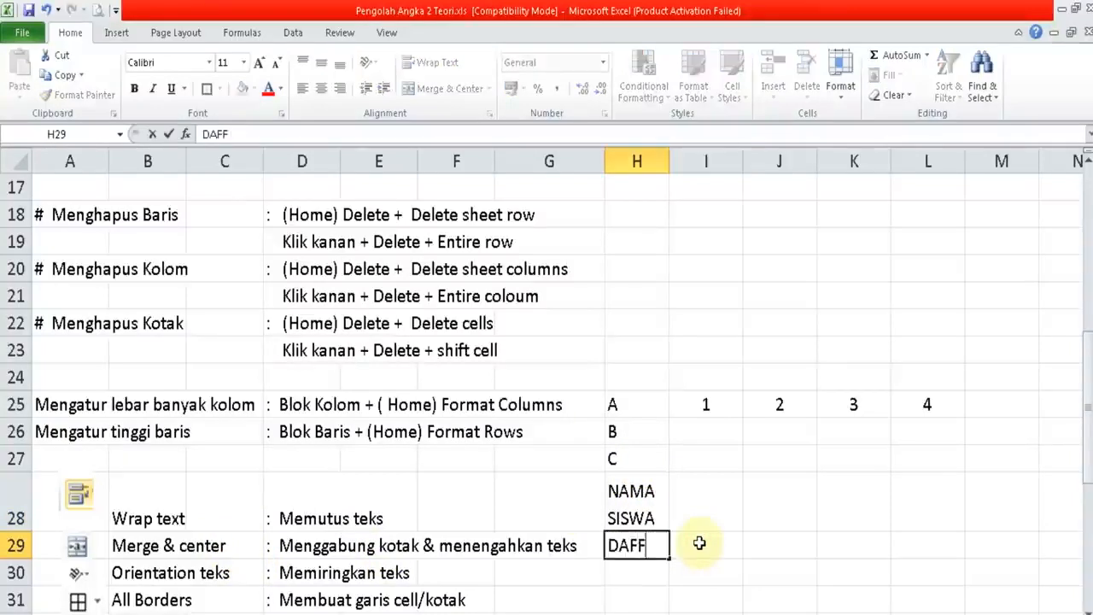
{"action": "type", "text": "FTAR HADIR"}
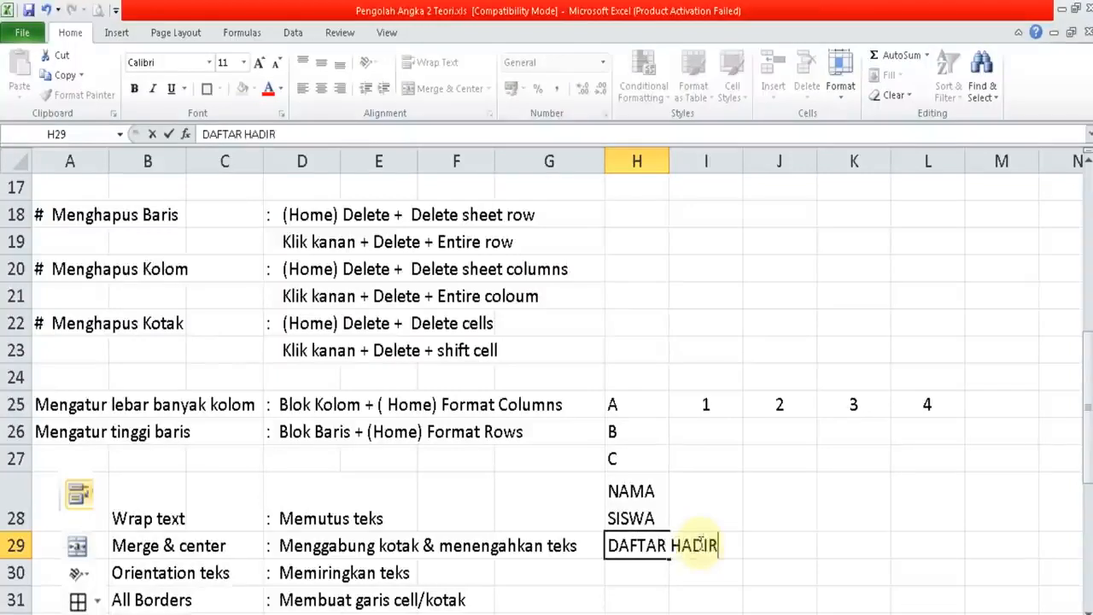
{"action": "key", "text": "Return"}
{"action": "key", "text": "Up"}
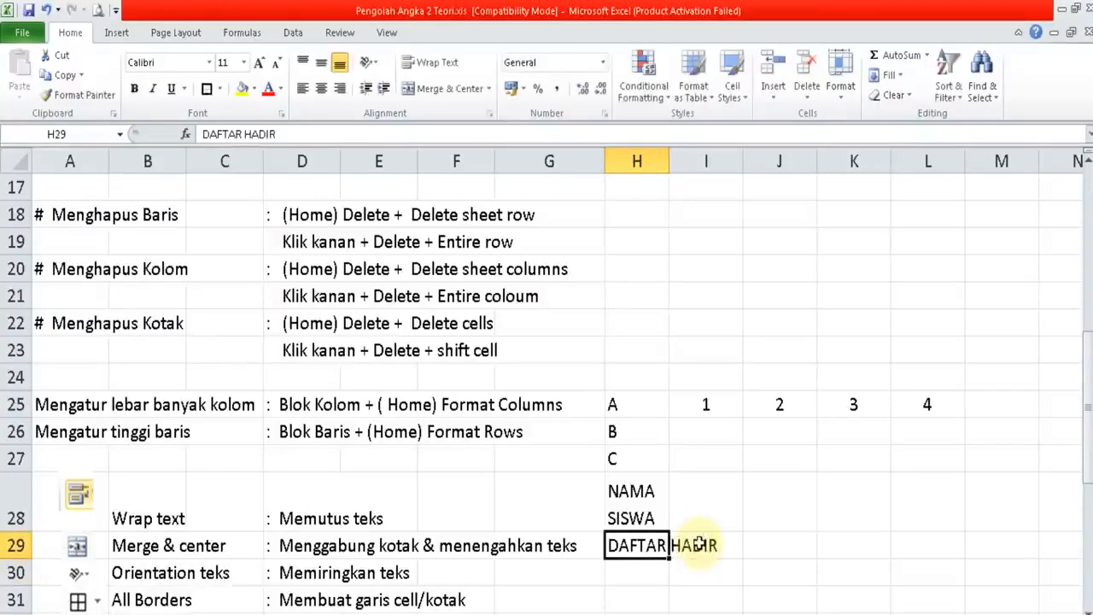
- Merge and center the DAFTAR HADIR title across cells H29 to L29, and select cell H30
{"action": "key", "text": "shift+Right"}
{"action": "key", "text": "shift+Right"}
{"action": "key", "text": "shift+Right"}
{"action": "key", "text": "shift+Right"}
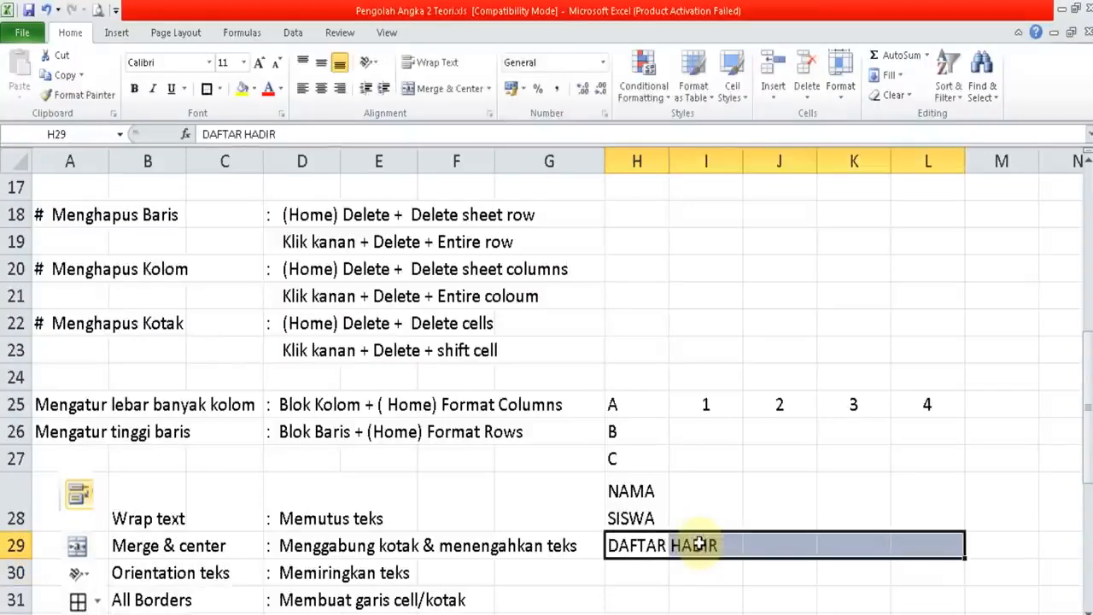
{"action": "key", "text": "shift+Left"}
{"action": "key", "text": "shift+Left"}
{"action": "key", "text": "shift+Left"}
{"action": "key", "text": "shift+Left"}
{"action": "key", "text": "shift+Right"}
{"action": "key", "text": "shift+Right"}
{"action": "key", "text": "shift+Right"}
{"action": "key", "text": "shift+Right"}
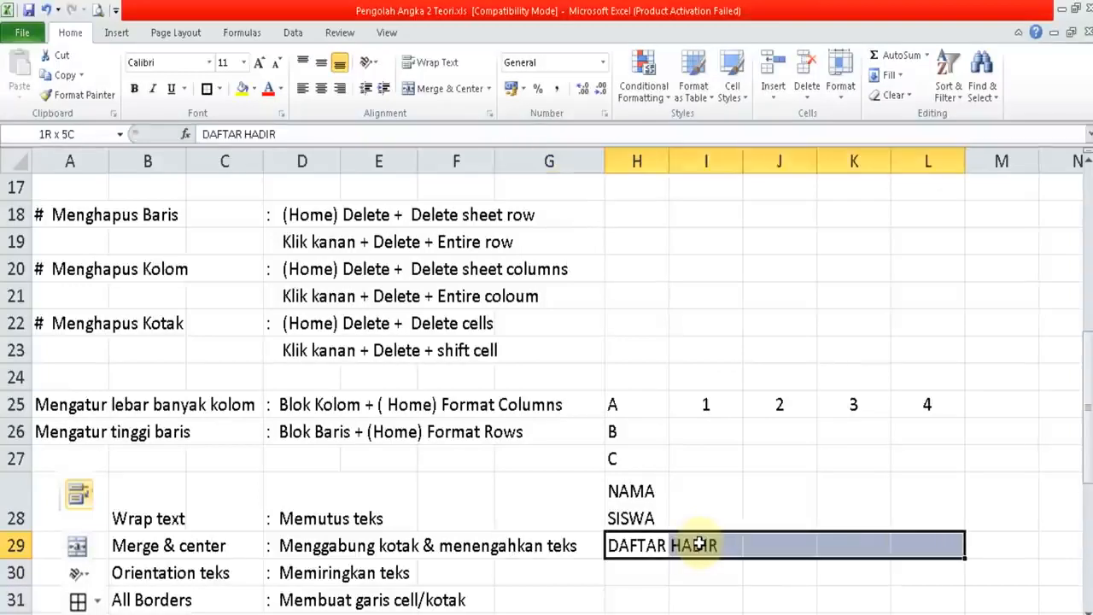
{"action": "left_click", "coordinate": [430, 89]}
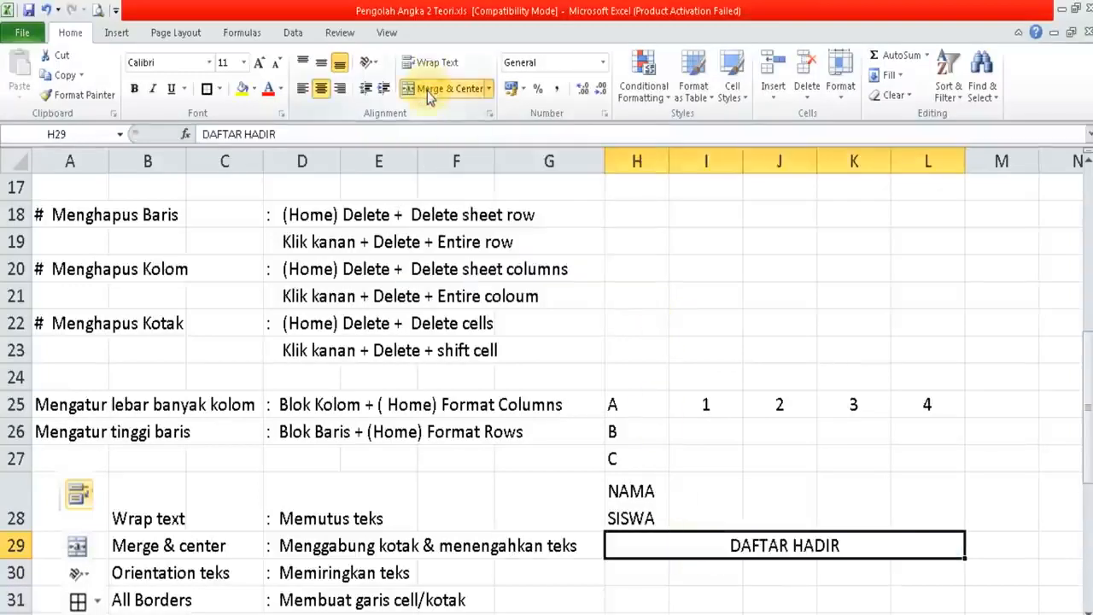
{"action": "left_click", "coordinate": [615, 593]}
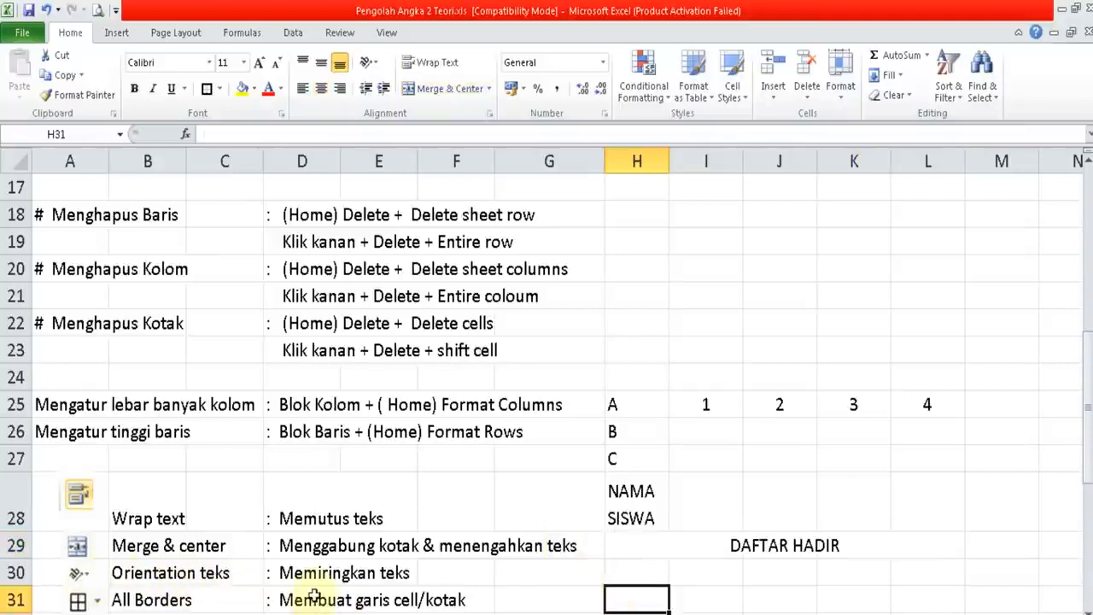
{"action": "left_click", "coordinate": [656, 566]}
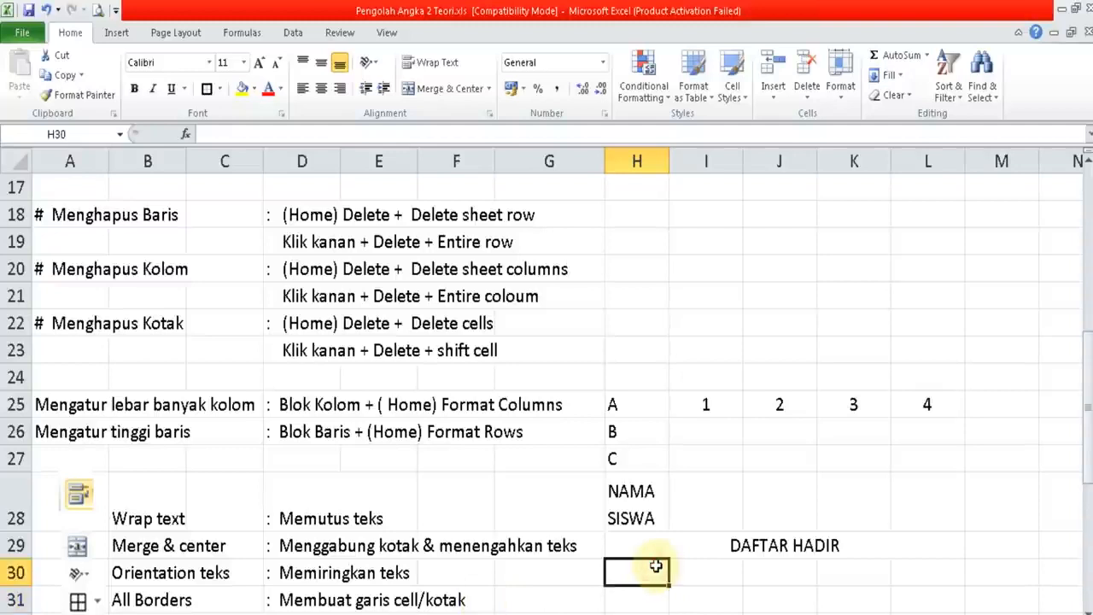
- Enter L/P in cell H30 and rotate its text up
{"action": "type", "text": "L/"}
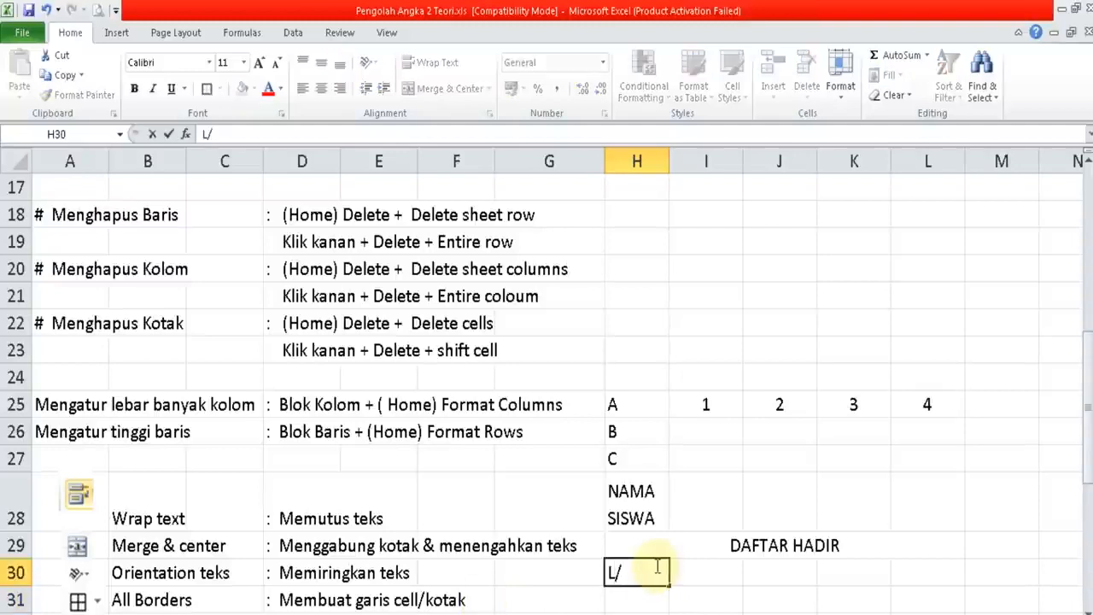
{"action": "type", "text": "P"}
{"action": "key", "text": "ctrl+Return"}
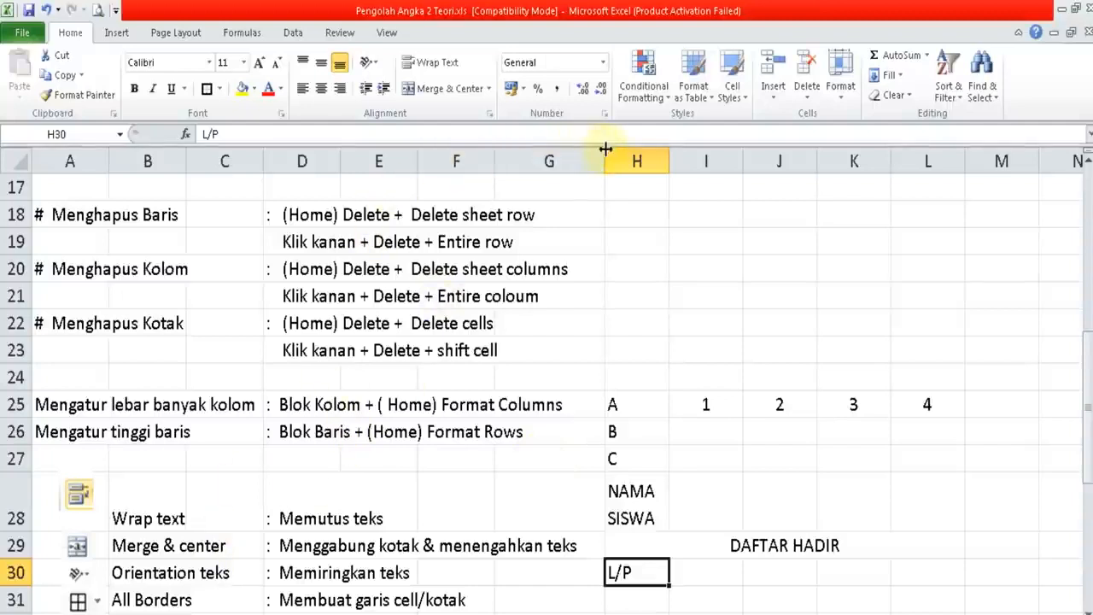
{"action": "left_click", "coordinate": [378, 68]}
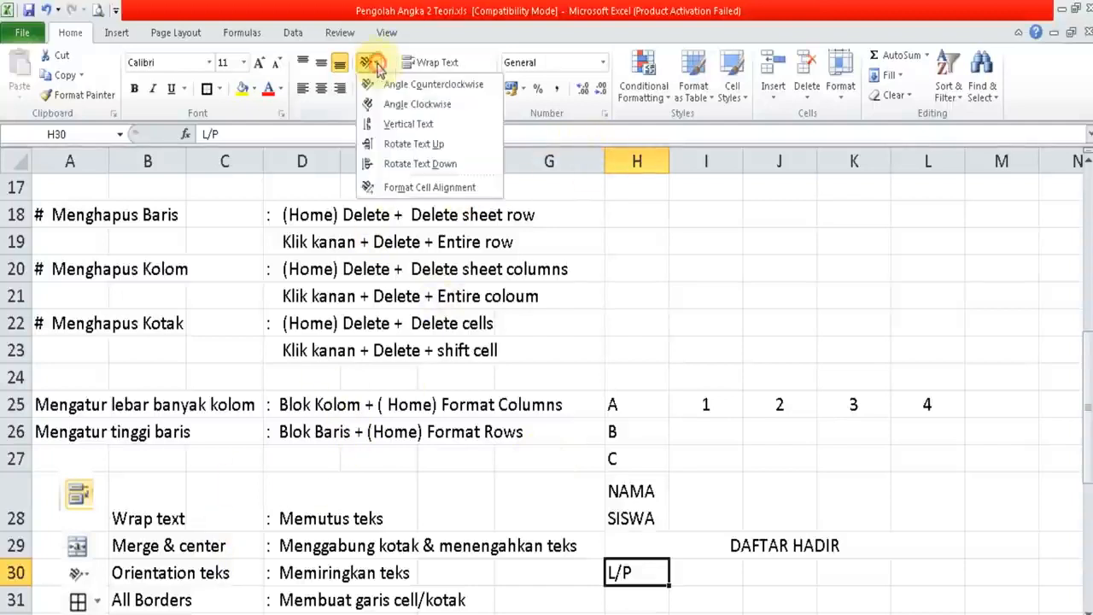
{"action": "left_click", "coordinate": [405, 145]}
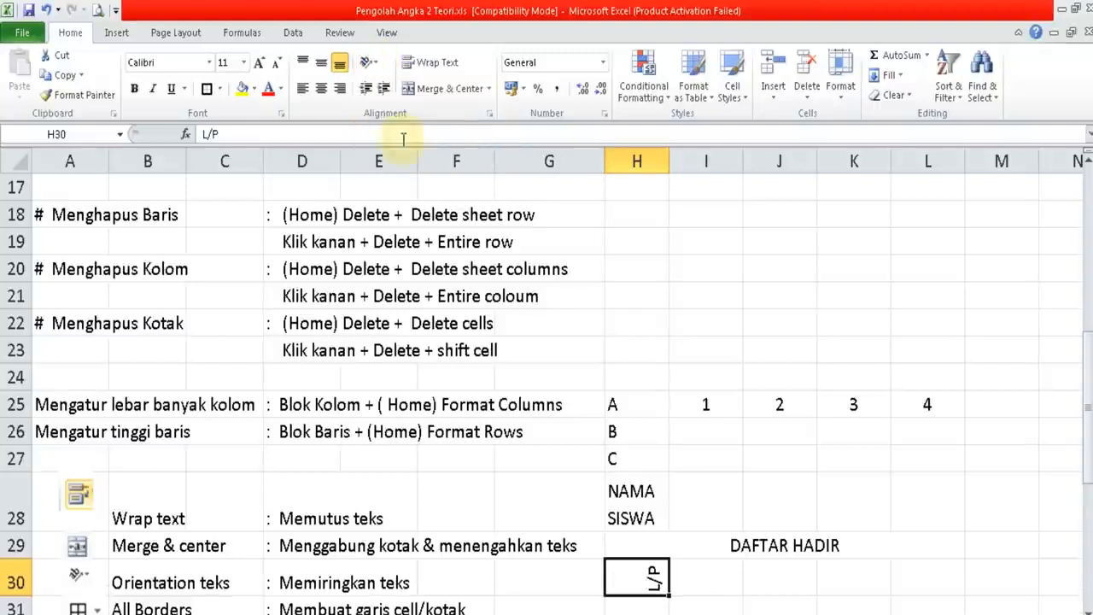
- Enter SUDUT in cell I30 and angle its text counterclockwise
{"action": "left_click", "coordinate": [695, 579]}
{"action": "type", "text": "SUDUR"}
{"action": "key", "text": "Return"}
{"action": "left_click", "coordinate": [696, 557]}
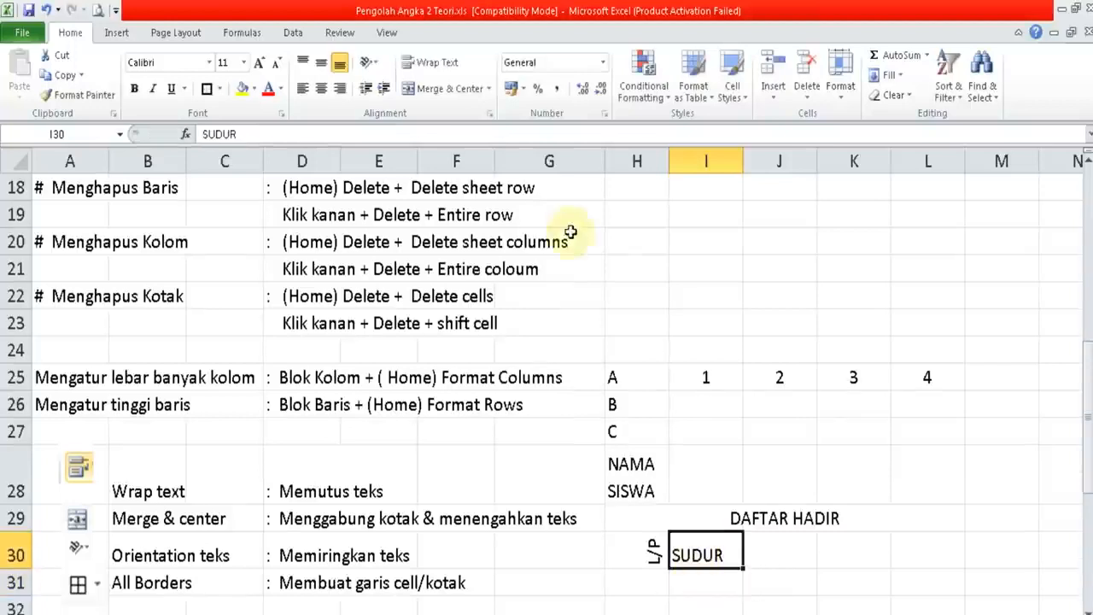
{"action": "left_click", "coordinate": [539, 134]}
{"action": "type", "text": "T"}
{"action": "key", "text": "Return"}
{"action": "key", "text": "Up"}
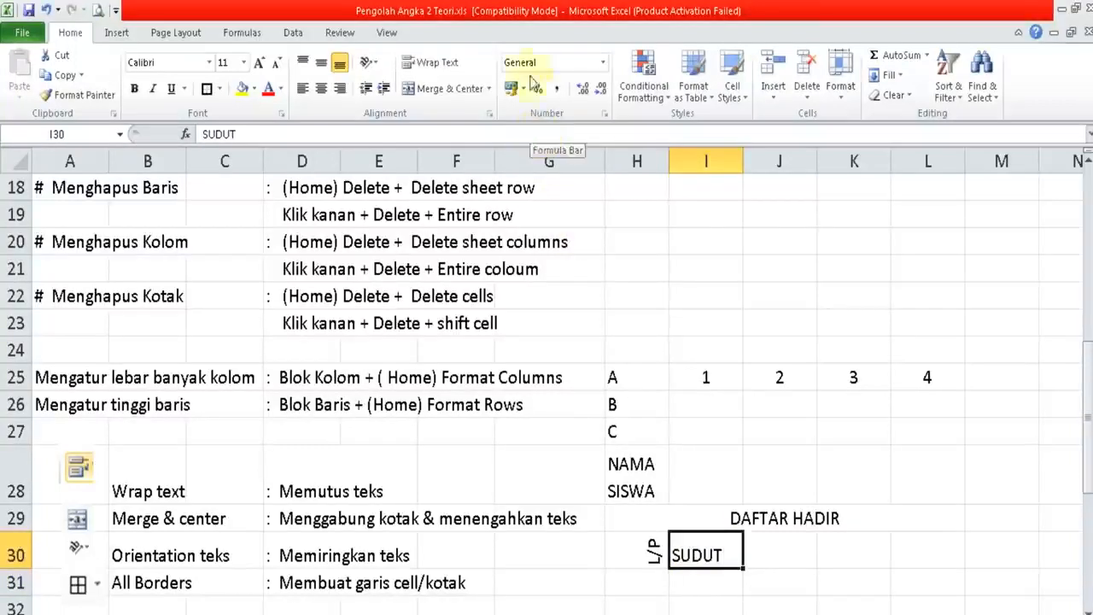
{"action": "left_click", "coordinate": [368, 62]}
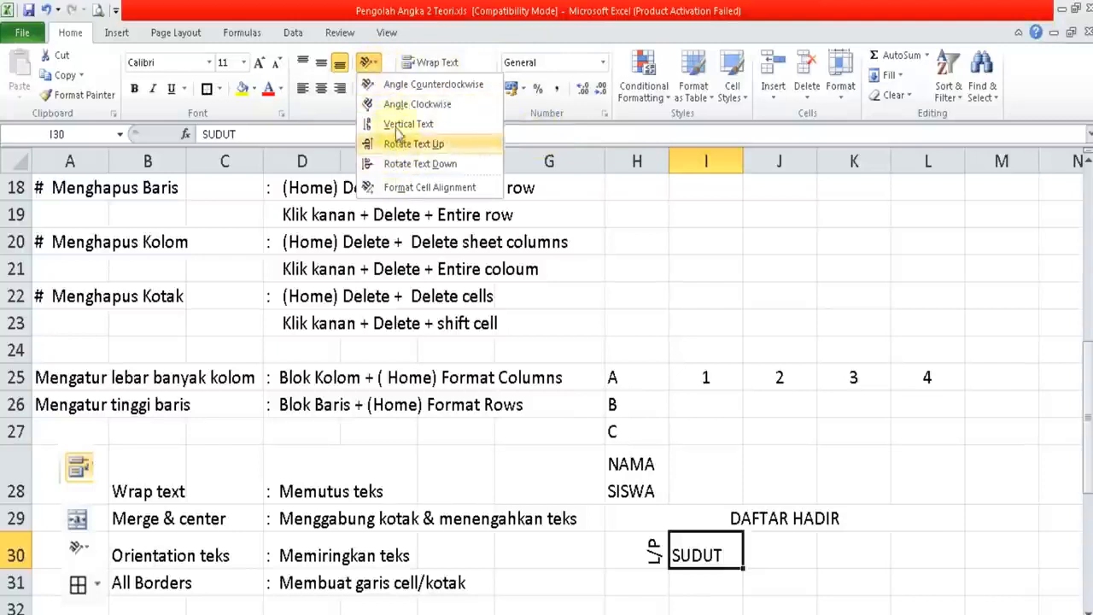
{"action": "left_click", "coordinate": [405, 84]}
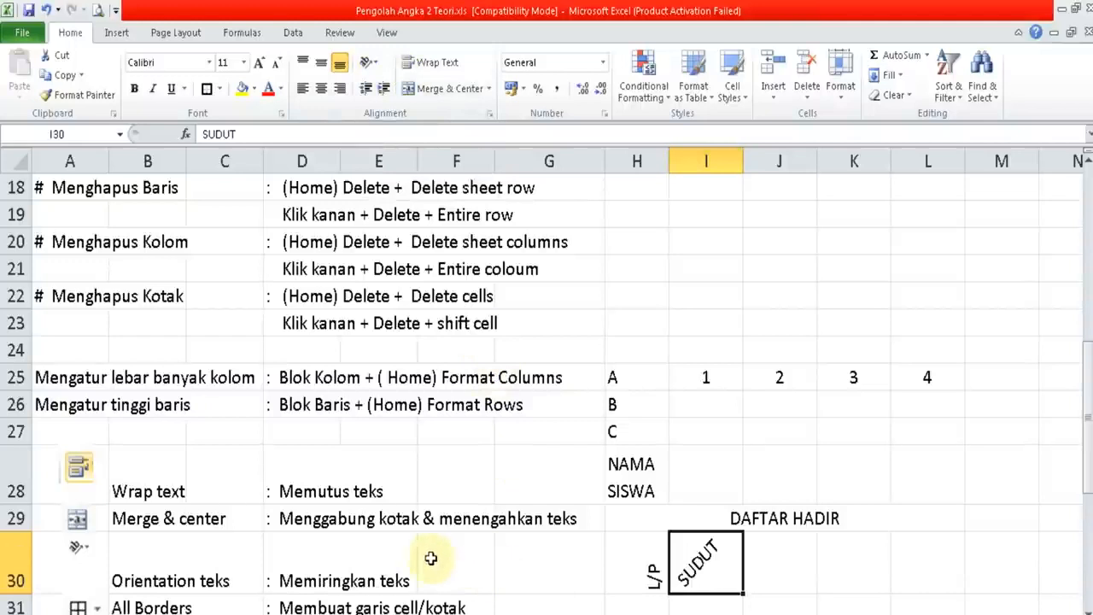
{"action": "left_click", "coordinate": [80, 551]}
{"action": "left_click", "coordinate": [436, 378]}
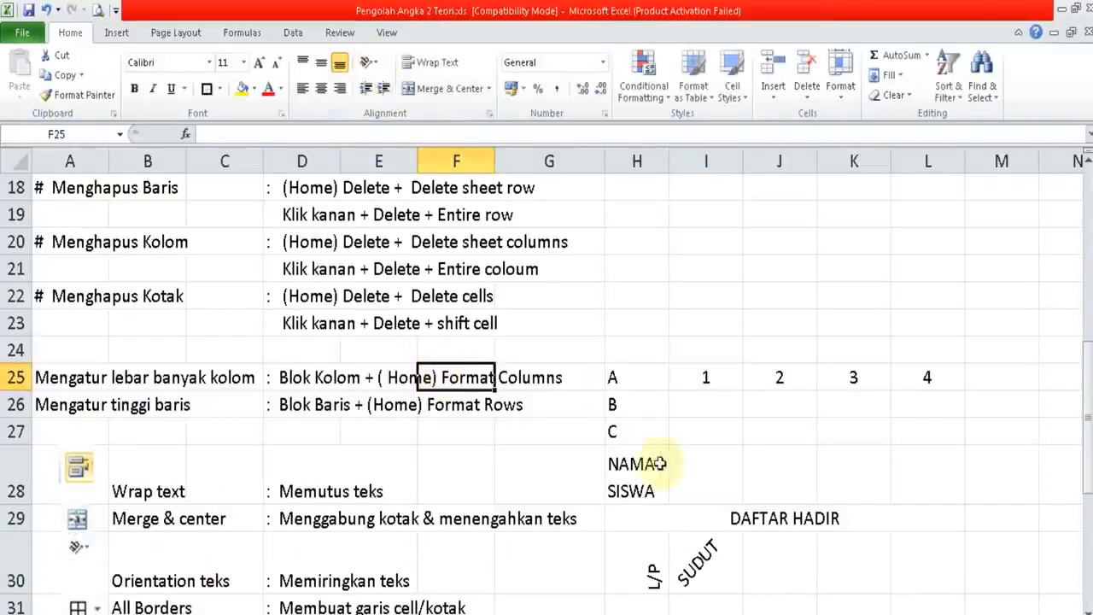
{"action": "left_click", "coordinate": [529, 576]}
{"action": "key", "text": "Down"}
{"action": "key", "text": "Down"}
{"action": "key", "text": "Down"}
{"action": "key", "text": "Down"}
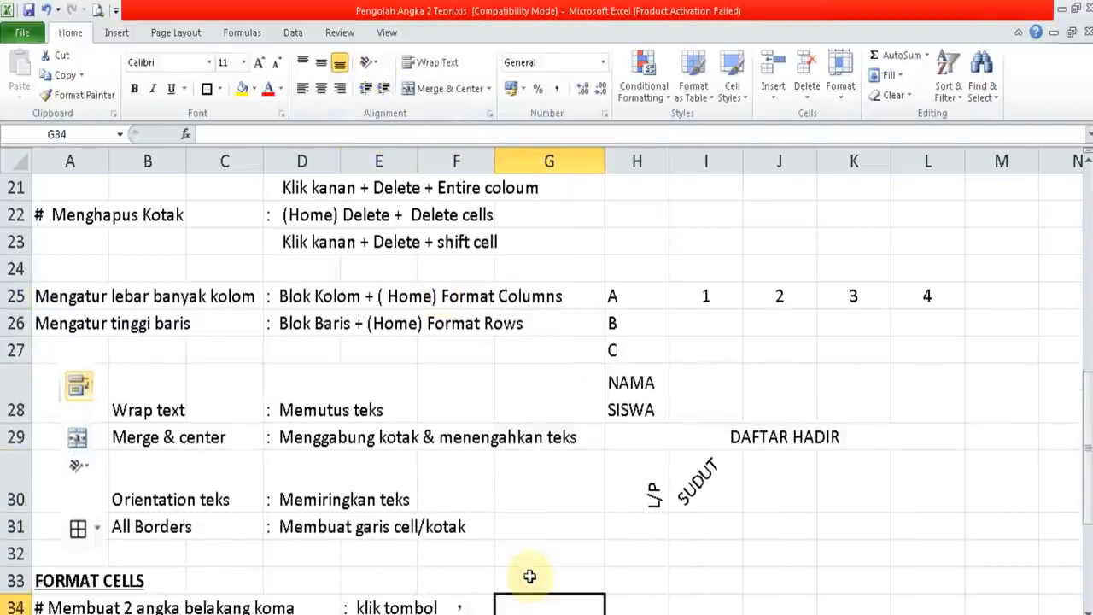
{"action": "left_click", "coordinate": [709, 434]}
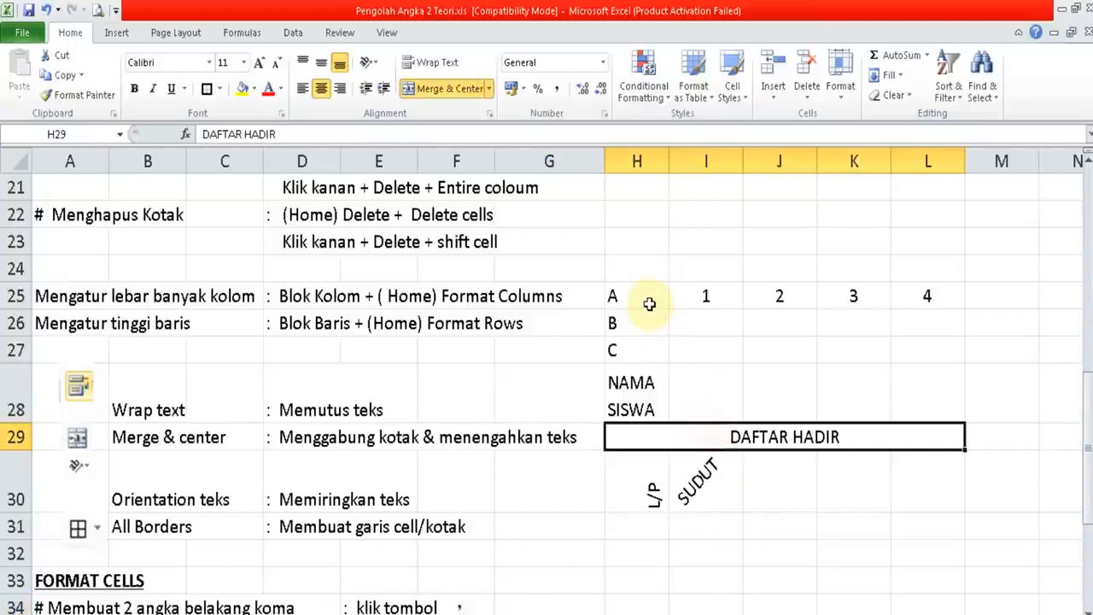
- Apply all borders to the table in cells H25 to L27
{"action": "left_click_drag", "start_coordinate": [649, 304], "coordinate": [922, 347]}
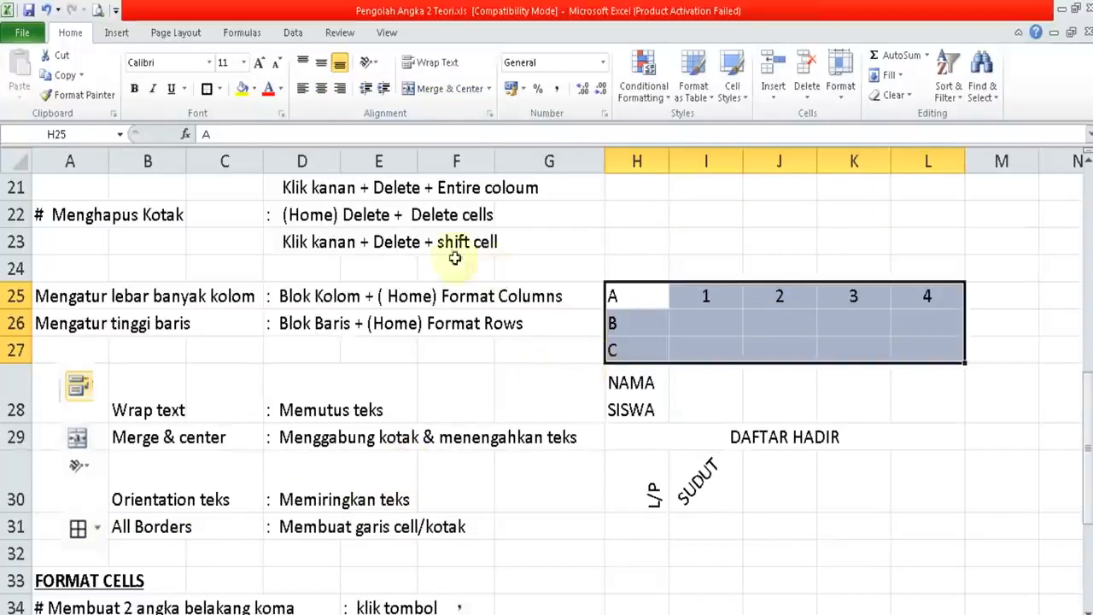
{"action": "left_click", "coordinate": [219, 89]}
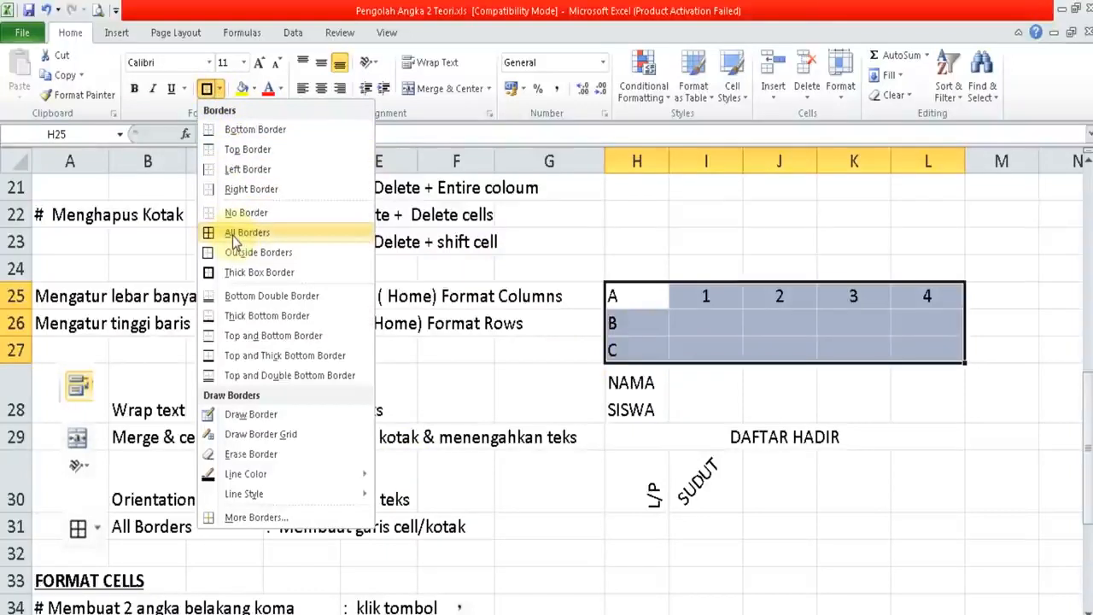
{"action": "left_click", "coordinate": [234, 236]}
{"action": "left_click", "coordinate": [653, 343]}
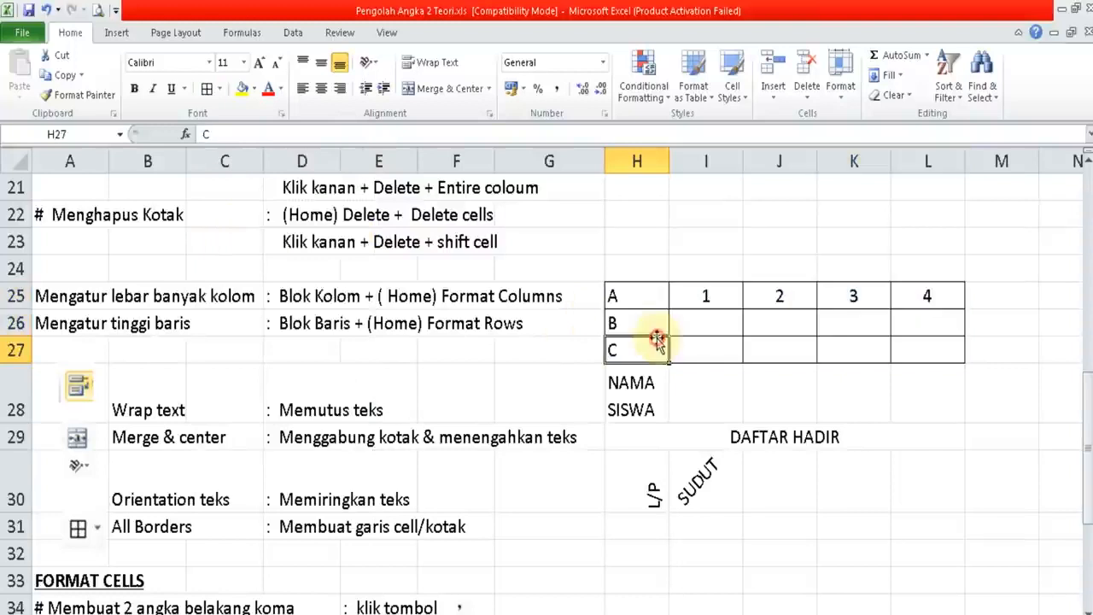
- Add a thick box border around the table H25 to L27 and another around its header row H25 to L25
{"action": "left_click", "coordinate": [649, 301]}
{"action": "mouse_move", "coordinate": [649, 301]}
{"action": "left_mouse_down"}
{"action": "mouse_move", "coordinate": [894, 354]}
{"action": "mouse_move", "coordinate": [937, 349]}
{"action": "left_mouse_up"}
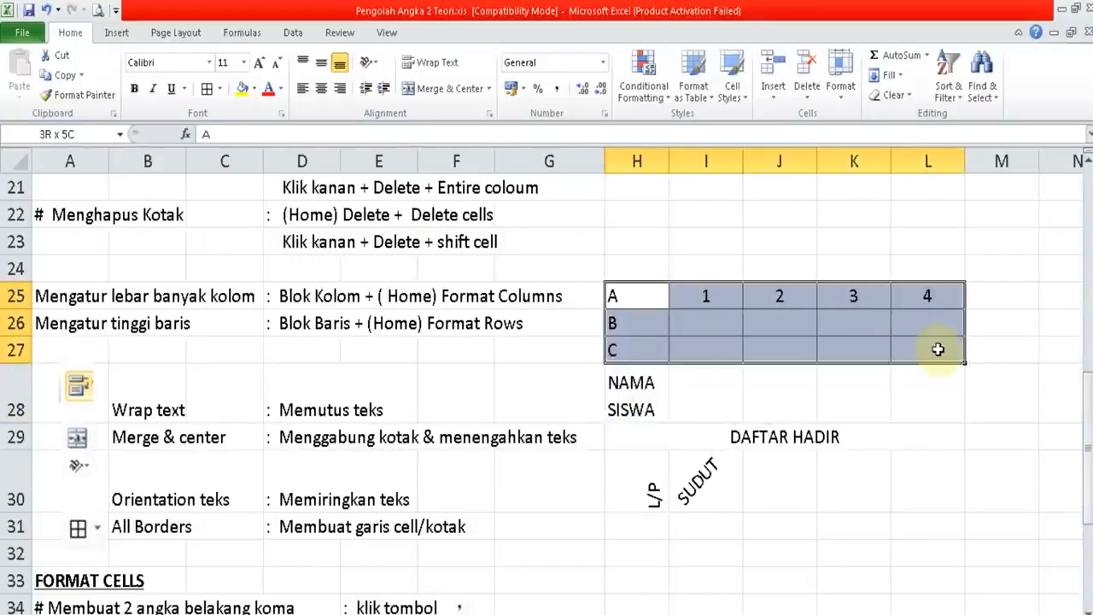
{"action": "left_click", "coordinate": [220, 89]}
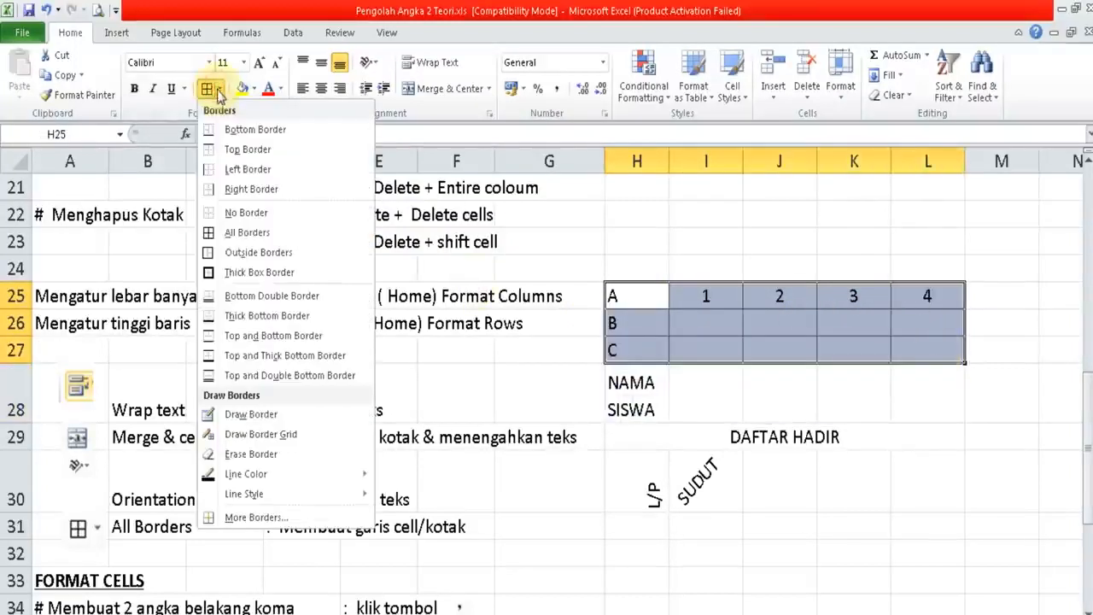
{"action": "left_click", "coordinate": [229, 271]}
{"action": "left_click", "coordinate": [641, 308]}
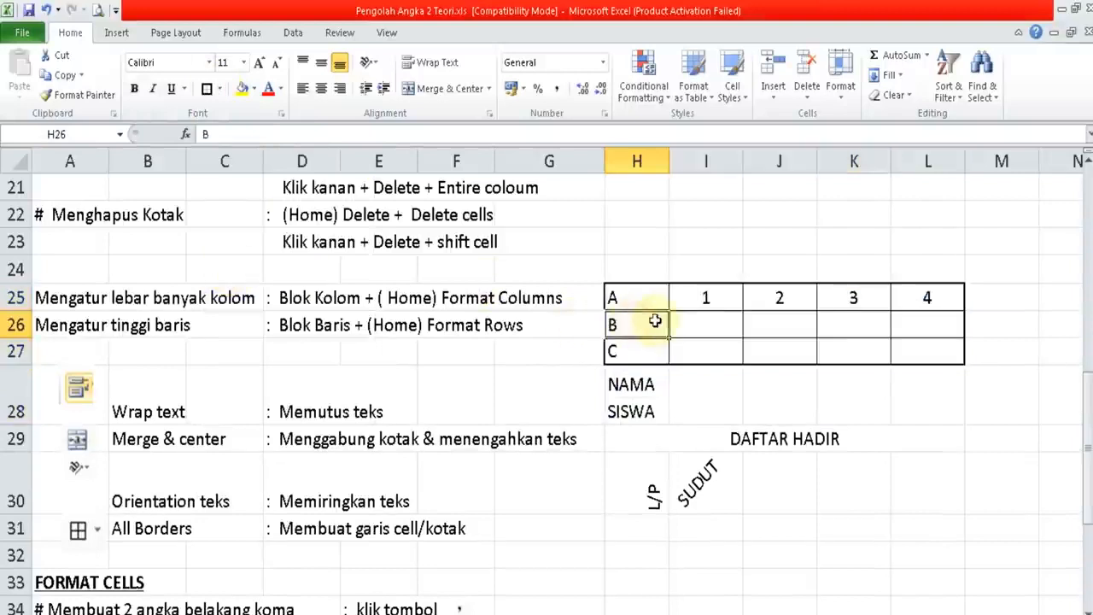
{"action": "left_click_drag", "start_coordinate": [658, 297], "coordinate": [927, 296]}
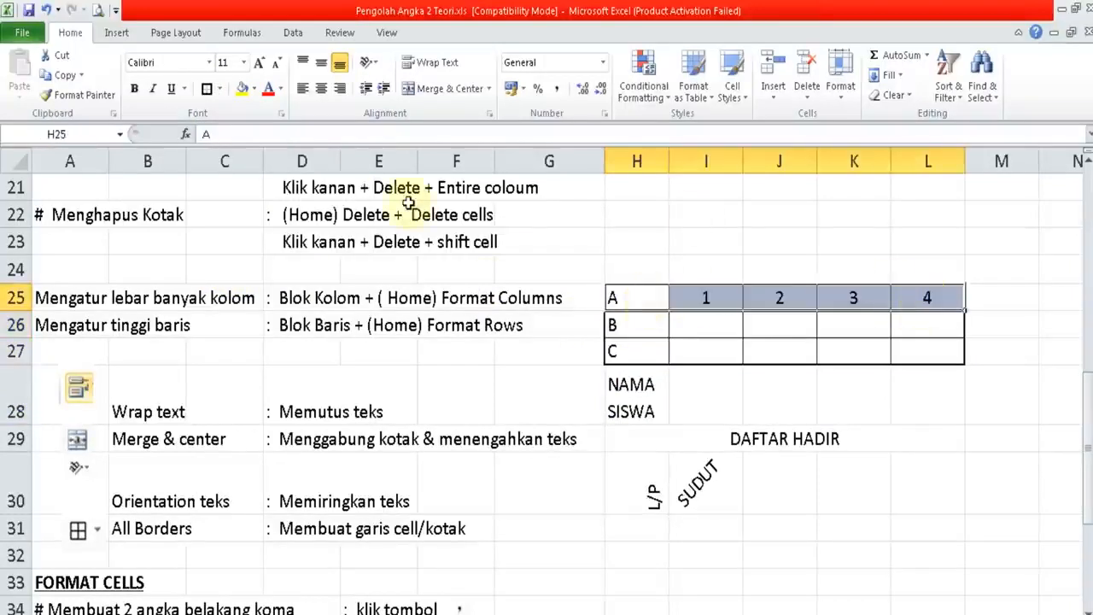
{"action": "left_click", "coordinate": [705, 500]}
- Review the FORMAT CELLS notes in rows 33 to 38, starting with the two-decimal instruction in row 34
{"action": "left_click", "coordinate": [748, 551]}
{"action": "key", "text": "Down"}
{"action": "key", "text": "Down"}
{"action": "key", "text": "Down"}
{"action": "key", "text": "Down"}
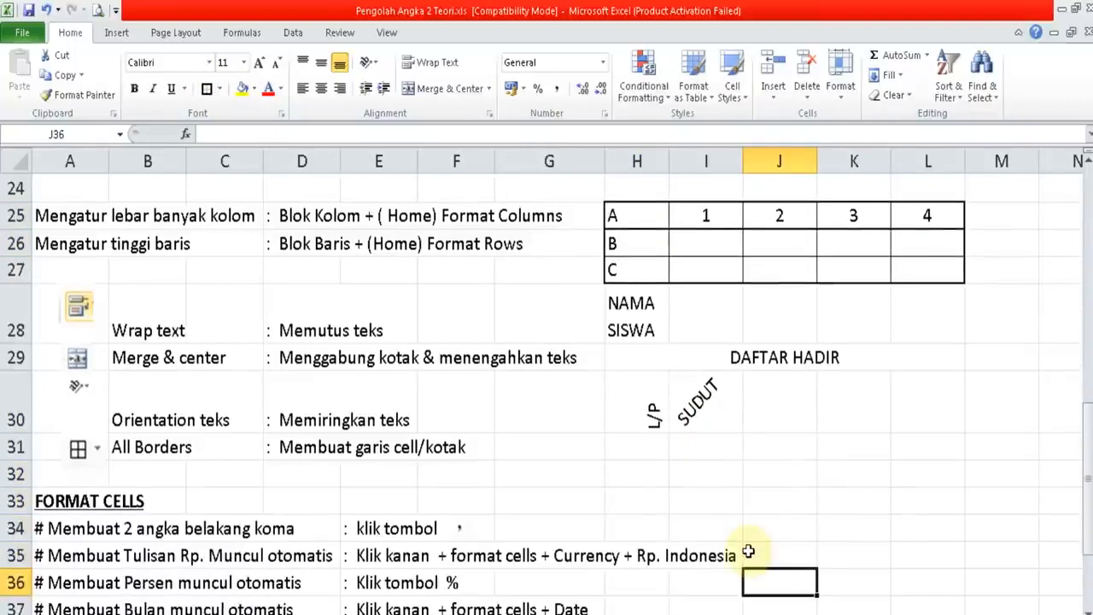
{"action": "key", "text": "Down"}
{"action": "key", "text": "Down"}
{"action": "key", "text": "Down"}
{"action": "key", "text": "Down"}
{"action": "key", "text": "Down"}
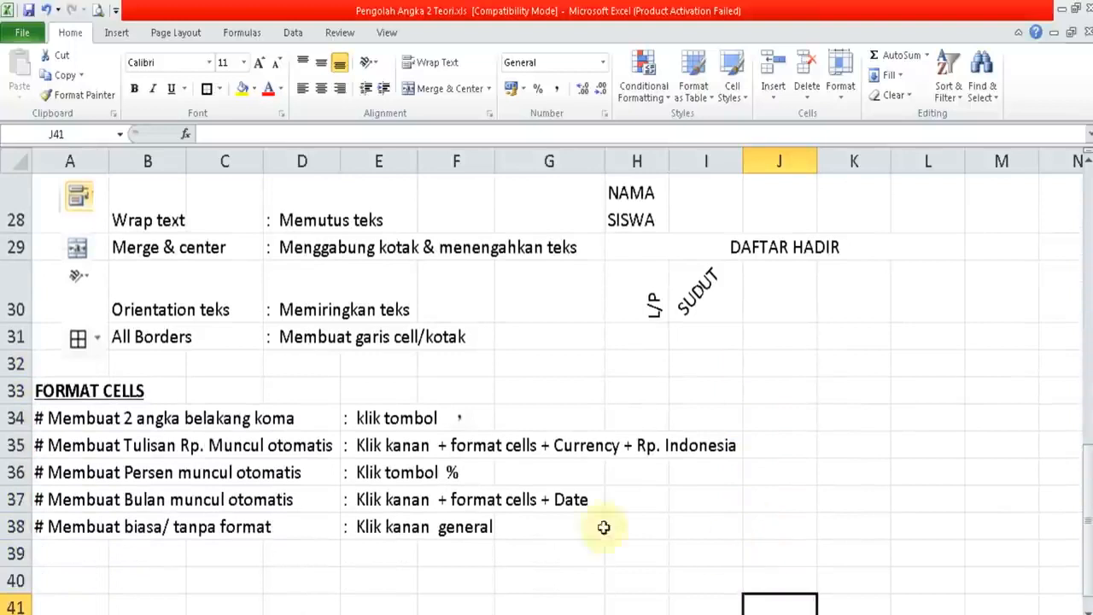
{"action": "left_click", "coordinate": [115, 418]}
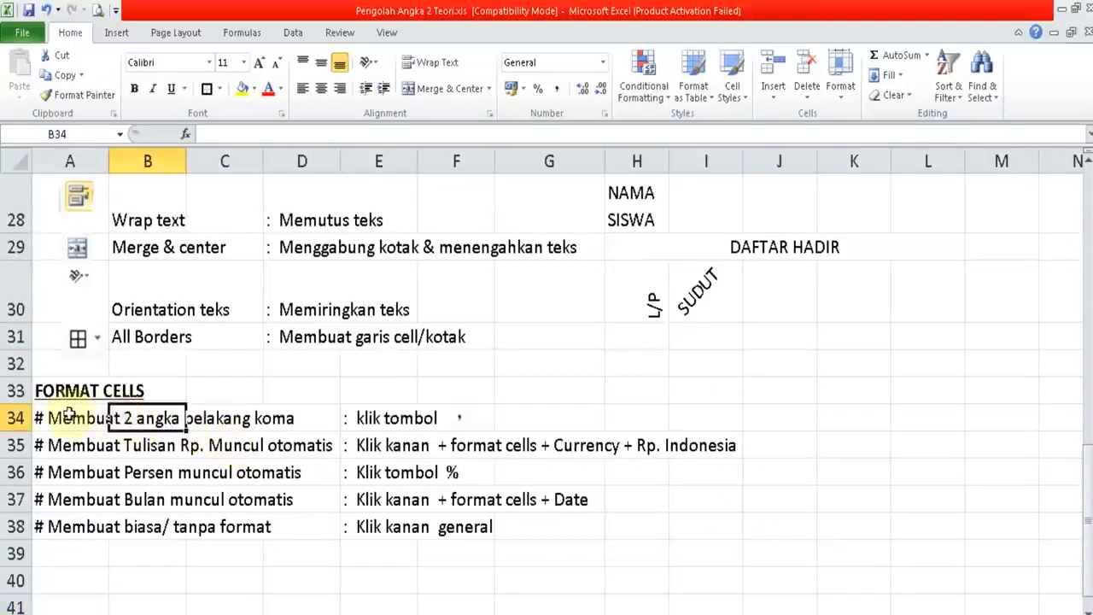
{"action": "left_click", "coordinate": [70, 414]}
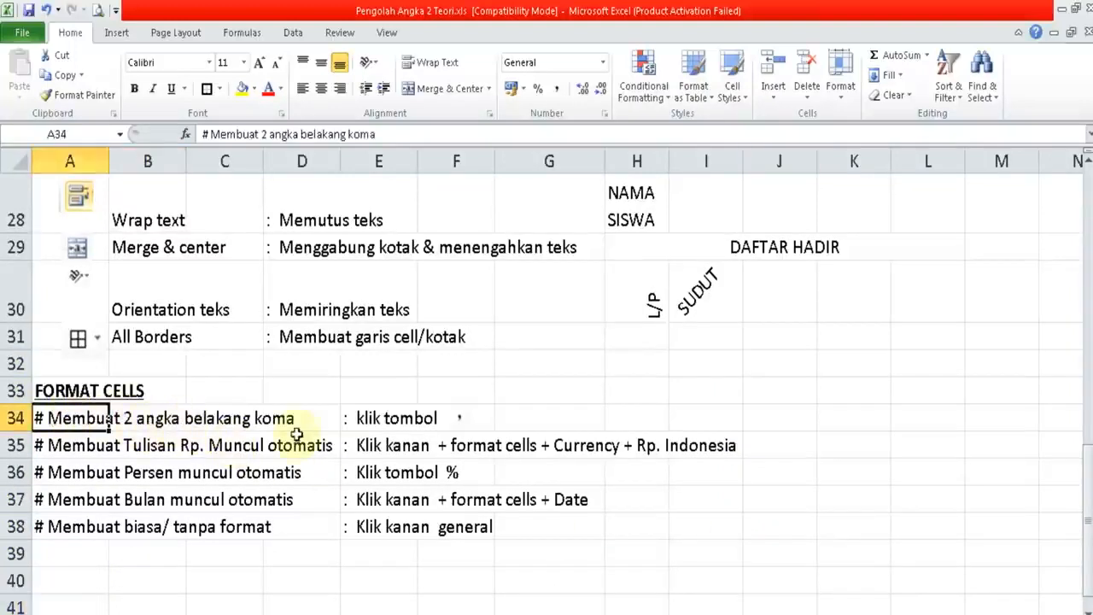
- Enter the unformatted number 1000 in cell K33
{"action": "left_click", "coordinate": [837, 389]}
{"action": "type", "text": "1000"}
{"action": "key", "text": "Return"}
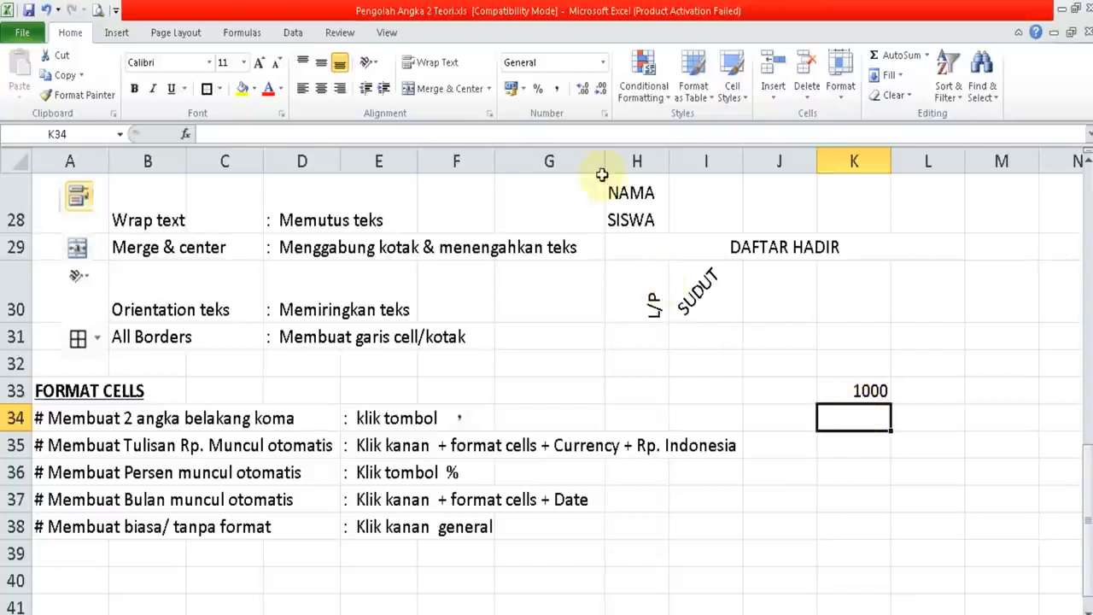
- Apply the comma style to cell K34 and enter 1000 in it
{"action": "left_click", "coordinate": [560, 88]}
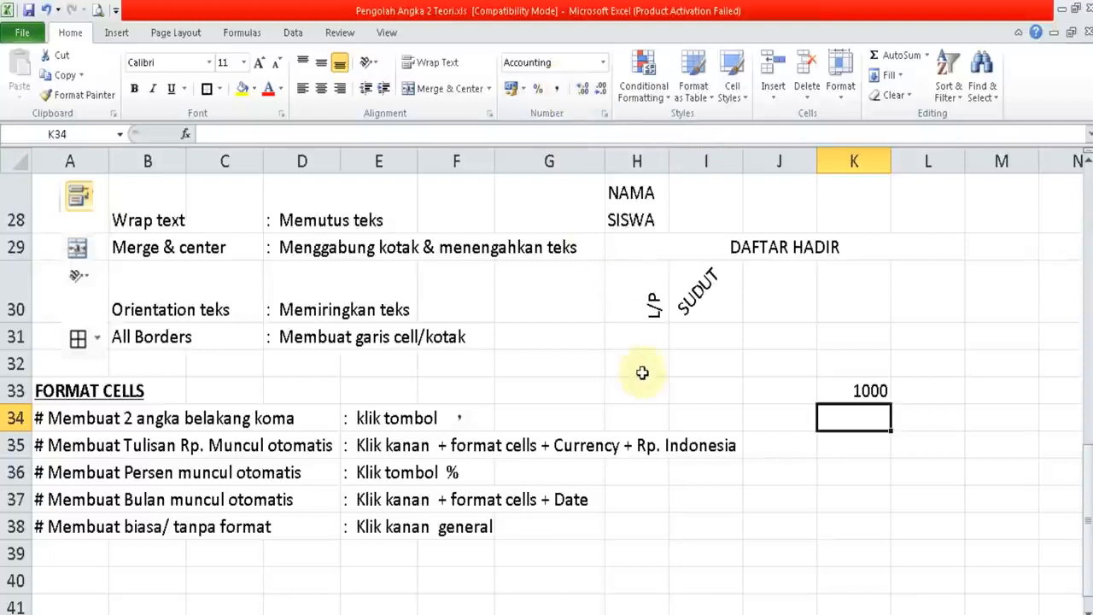
{"action": "type", "text": "1000"}
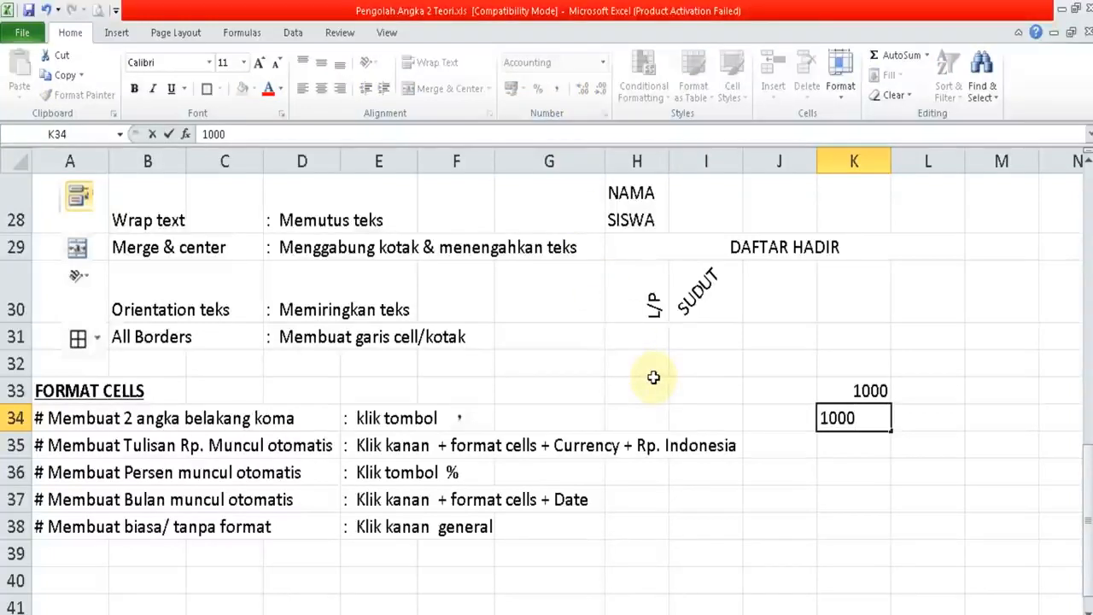
{"action": "key", "text": "Return"}
{"action": "key", "text": "Up"}
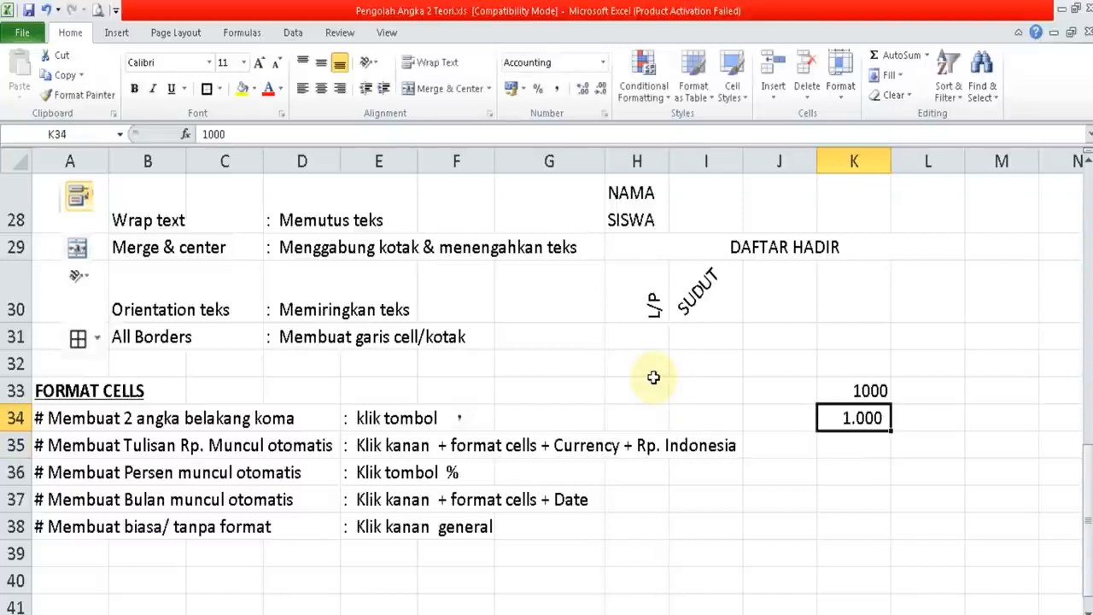
- Show two decimal places in cell K34 and widen column K to fit the number
{"action": "left_click", "coordinate": [581, 90]}
{"action": "left_click", "coordinate": [582, 90]}
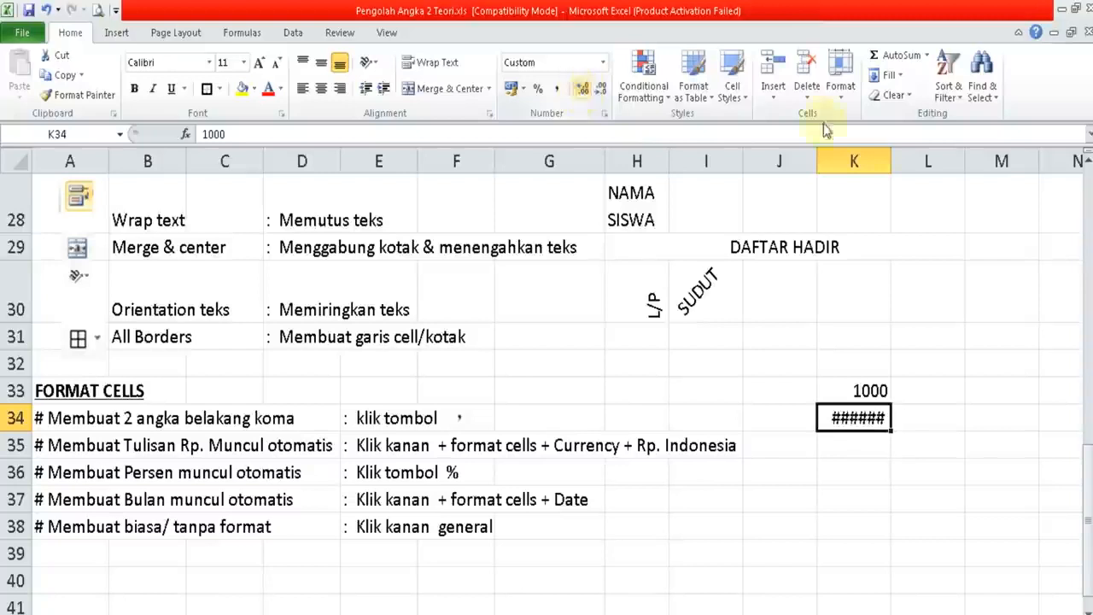
{"action": "left_click_drag", "start_coordinate": [892, 162], "coordinate": [913, 164]}
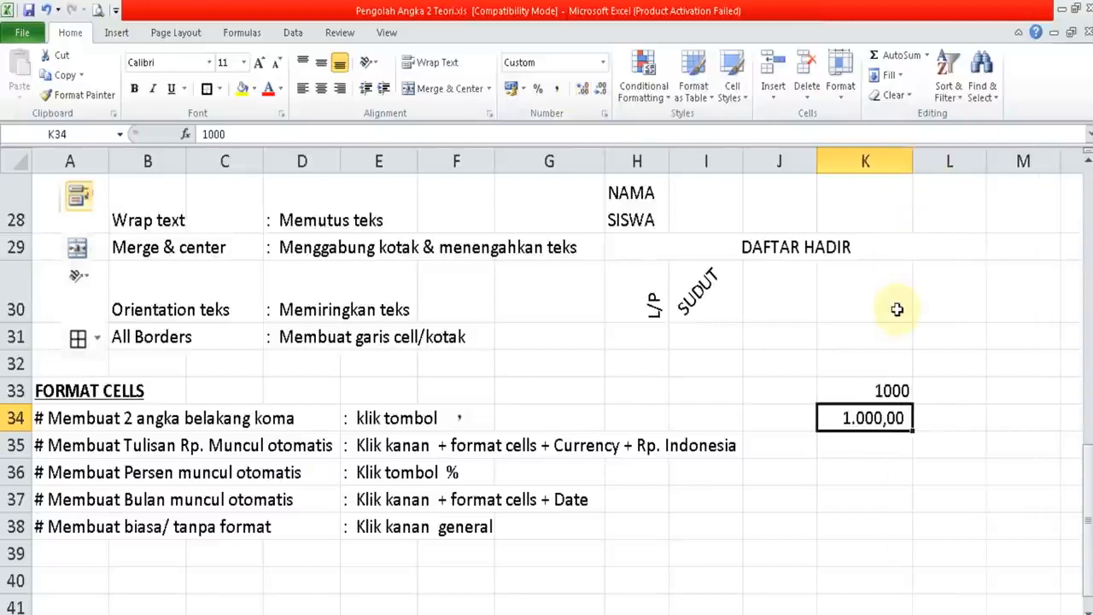
- Format the empty cell L34 with the comma style and two decimal places
{"action": "left_click", "coordinate": [949, 420]}
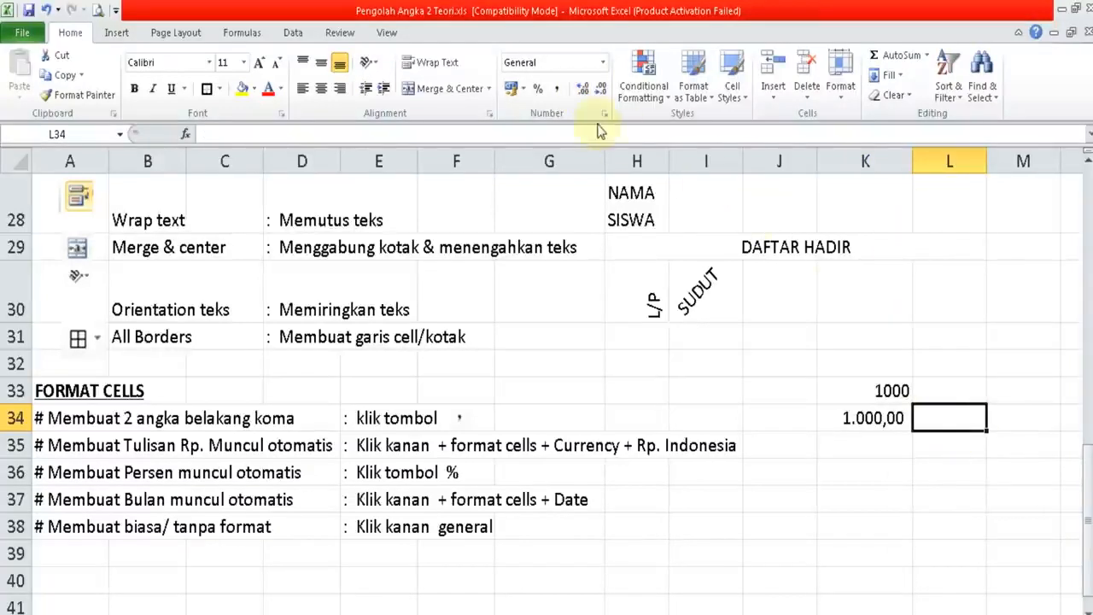
{"action": "left_click", "coordinate": [556, 88]}
{"action": "left_click", "coordinate": [581, 93]}
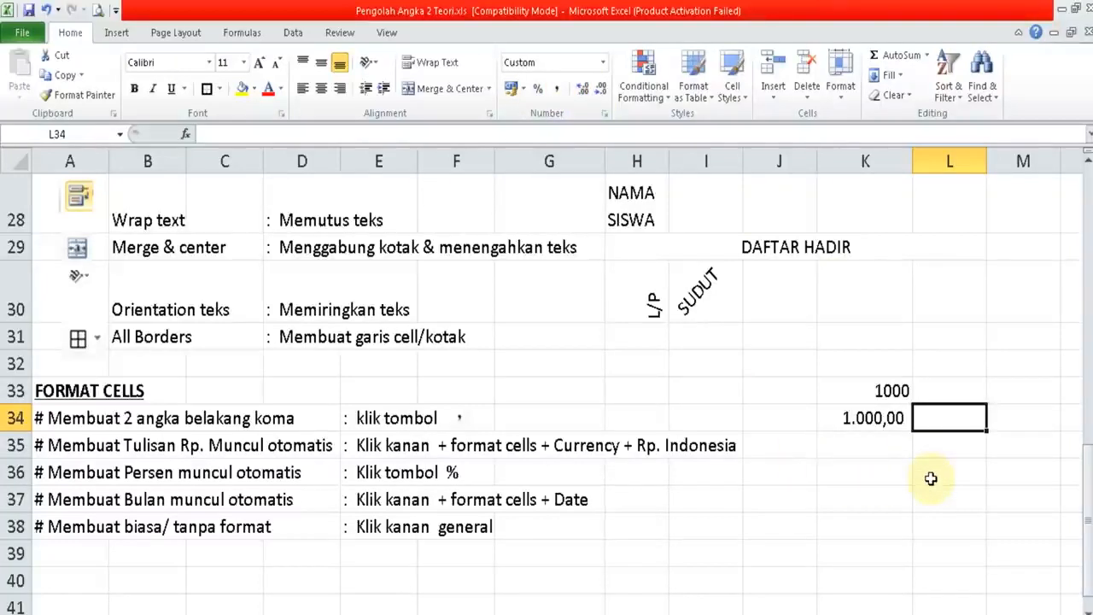
- Enter 5000 in cell L34 and widen column L to fit the number
{"action": "type", "text": "5000"}
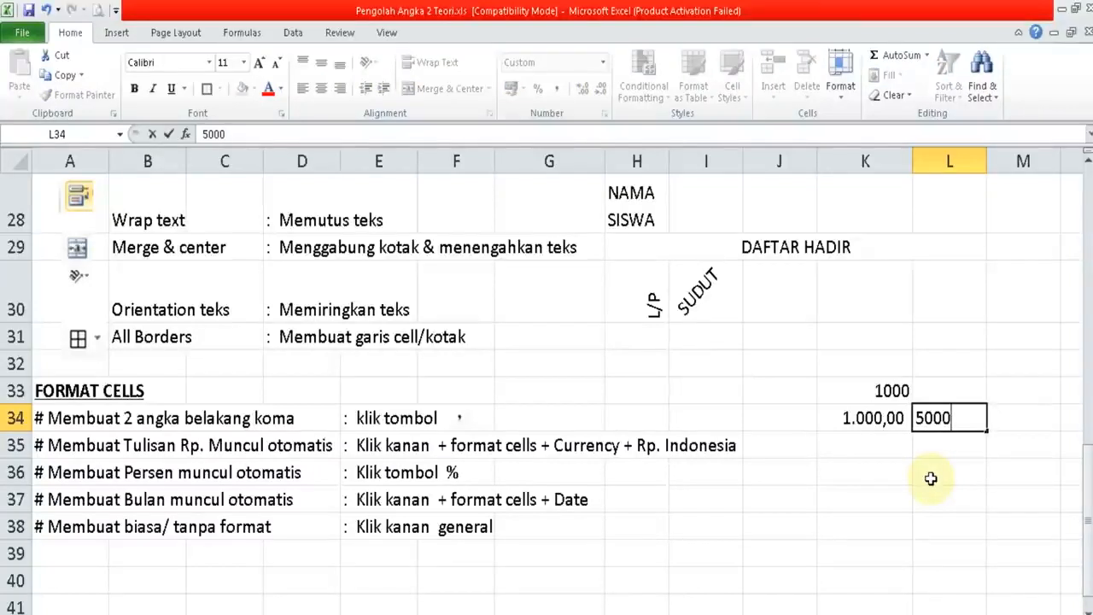
{"action": "key", "text": "Return"}
{"action": "left_click_drag", "start_coordinate": [988, 160], "coordinate": [1012, 162]}
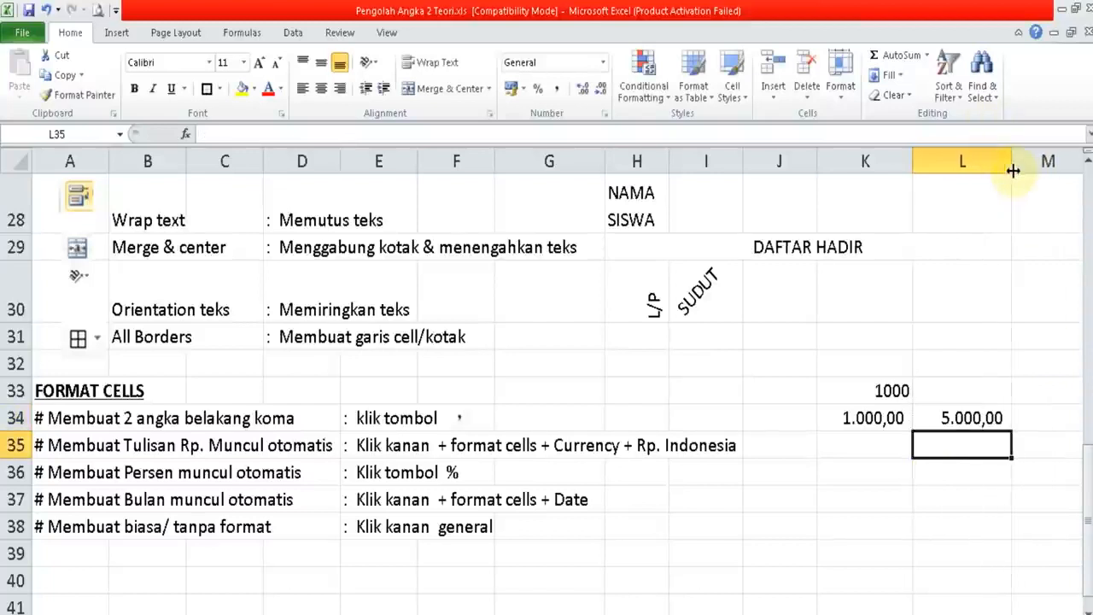
- Clear the contents of cell L34 and enter 5000 again
{"action": "left_click", "coordinate": [991, 414]}
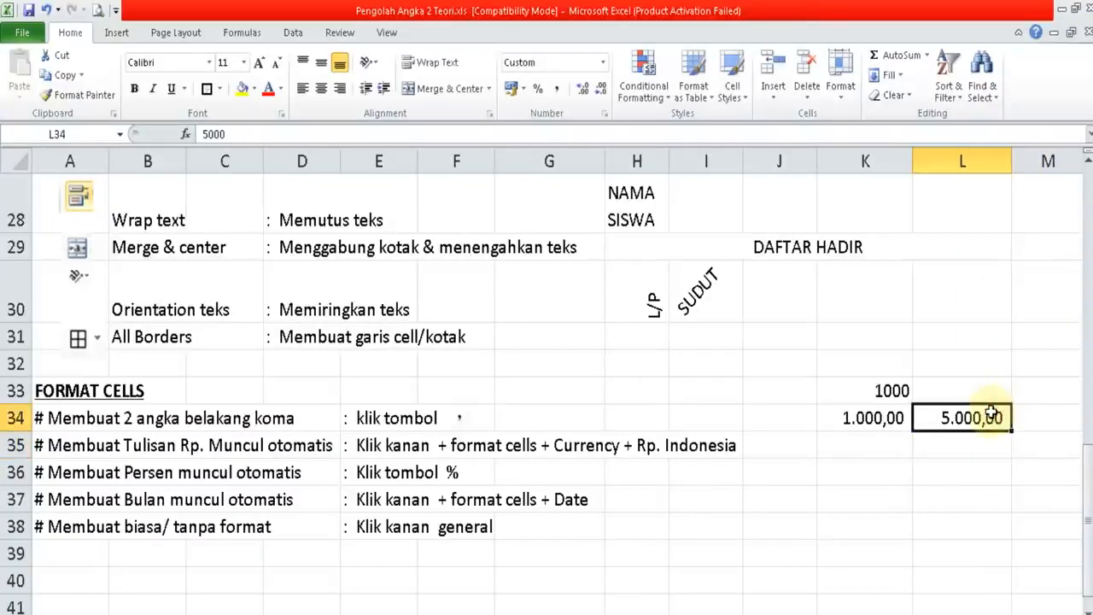
{"action": "key", "text": "Delete"}
{"action": "type", "text": "5000"}
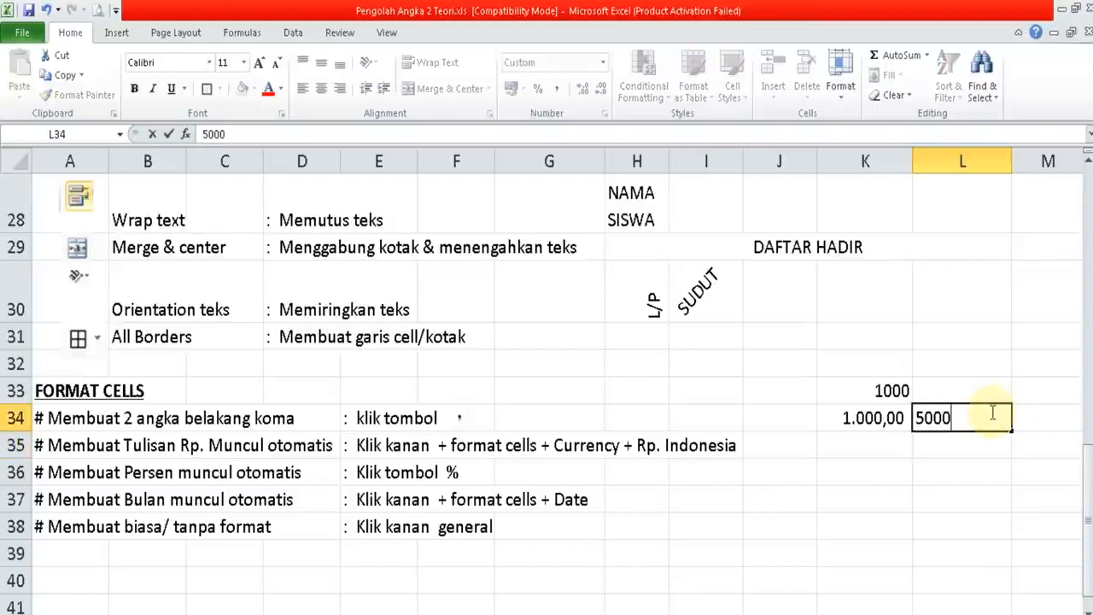
{"action": "key", "text": "Return"}
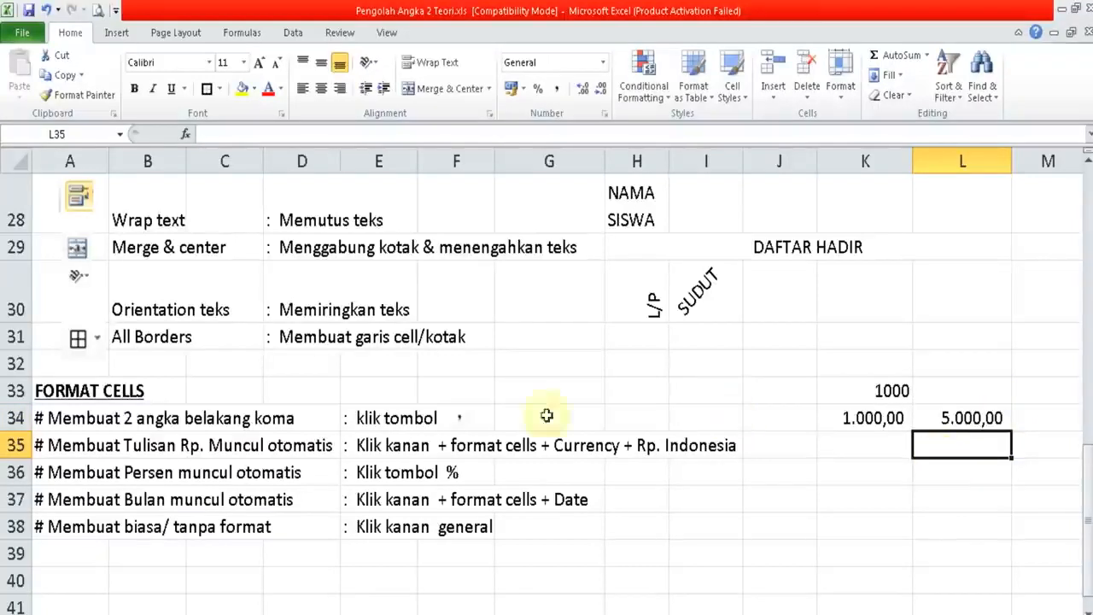
- Format the empty cell K35 as Accounting with the Rp Indonesian currency symbol
{"action": "left_click", "coordinate": [88, 445]}
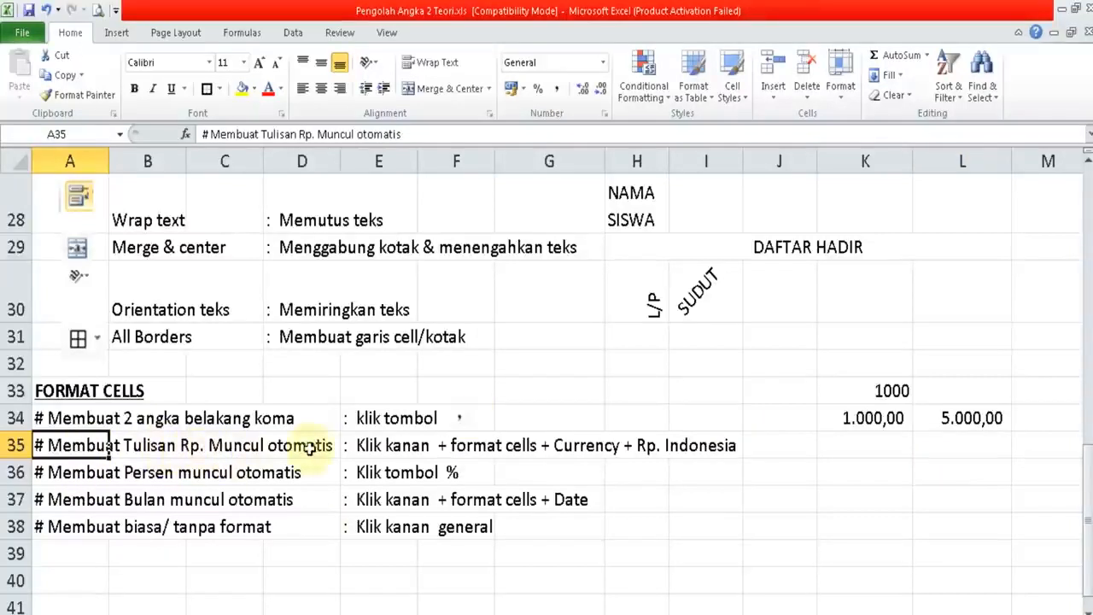
{"action": "left_click", "coordinate": [886, 440]}
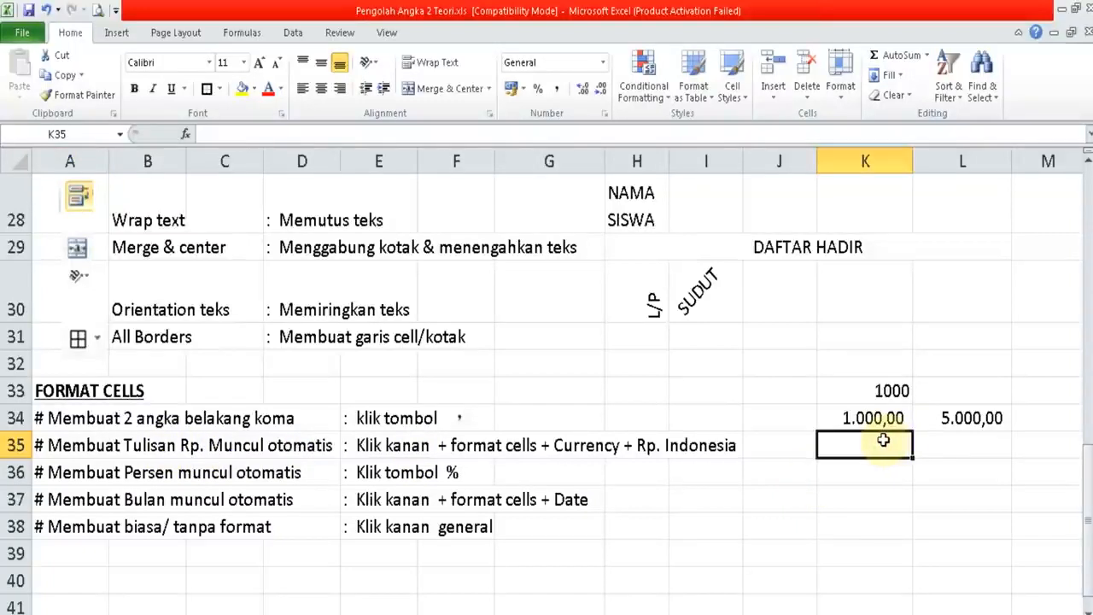
{"action": "left_click", "coordinate": [603, 63]}
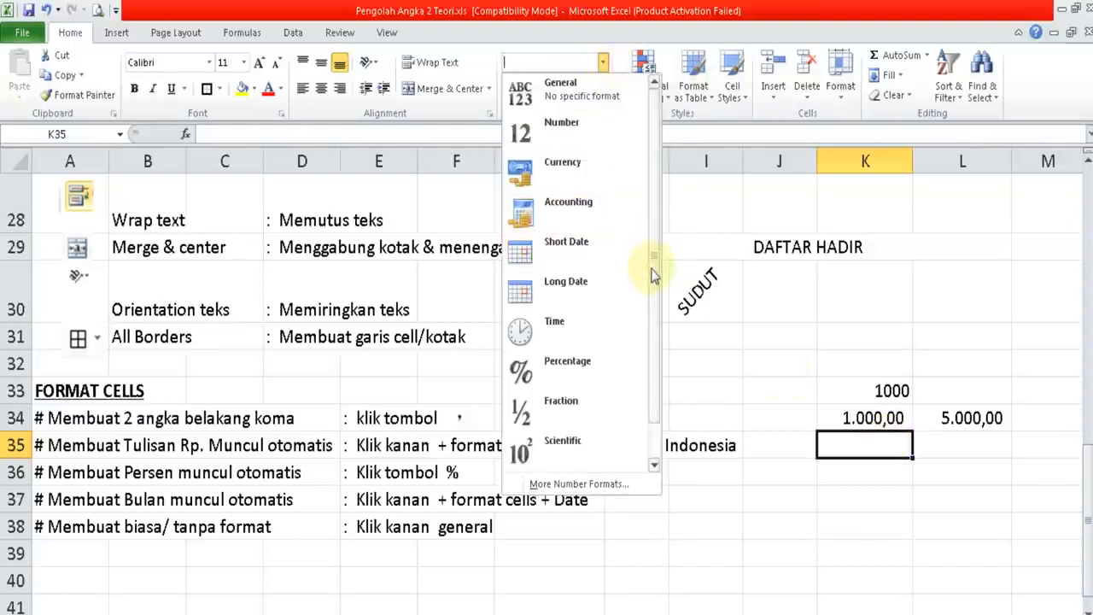
{"action": "left_click_drag", "start_coordinate": [654, 273], "coordinate": [654, 299]}
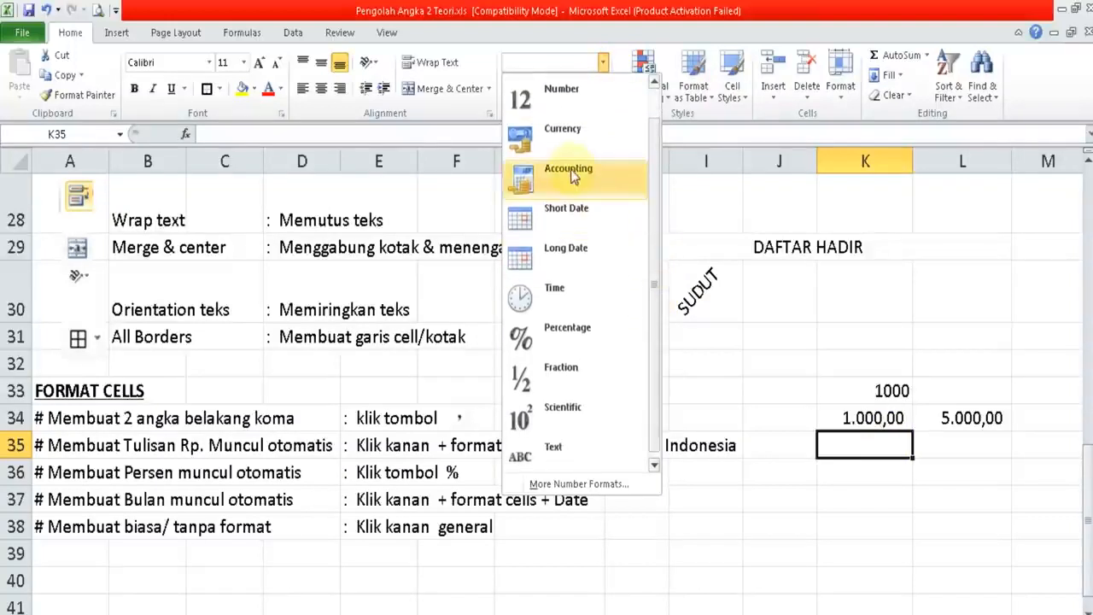
{"action": "left_click", "coordinate": [570, 171]}
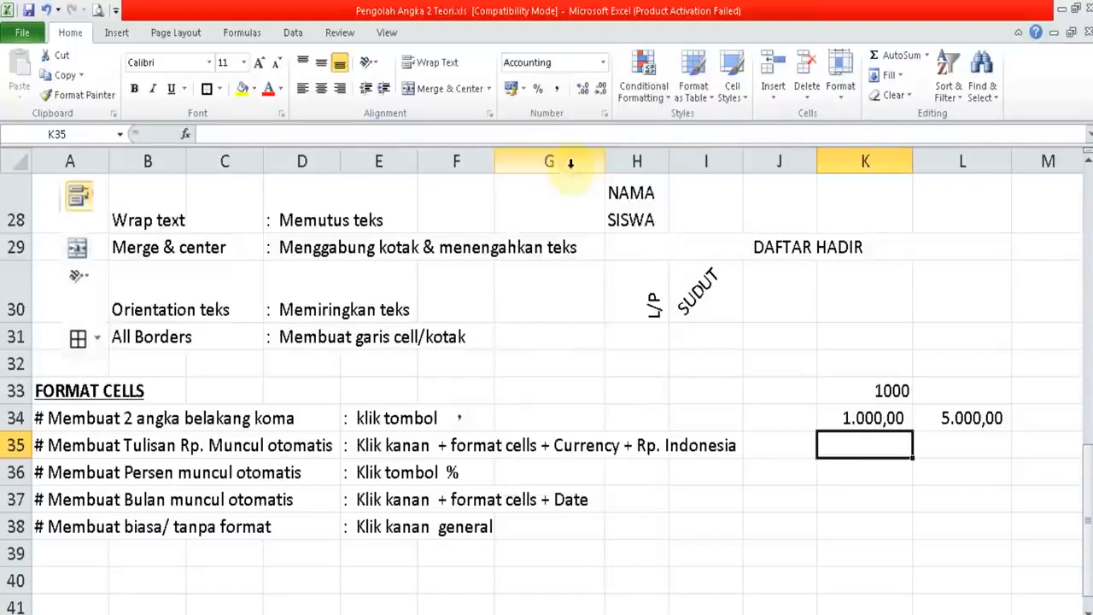
{"action": "left_click", "coordinate": [524, 89]}
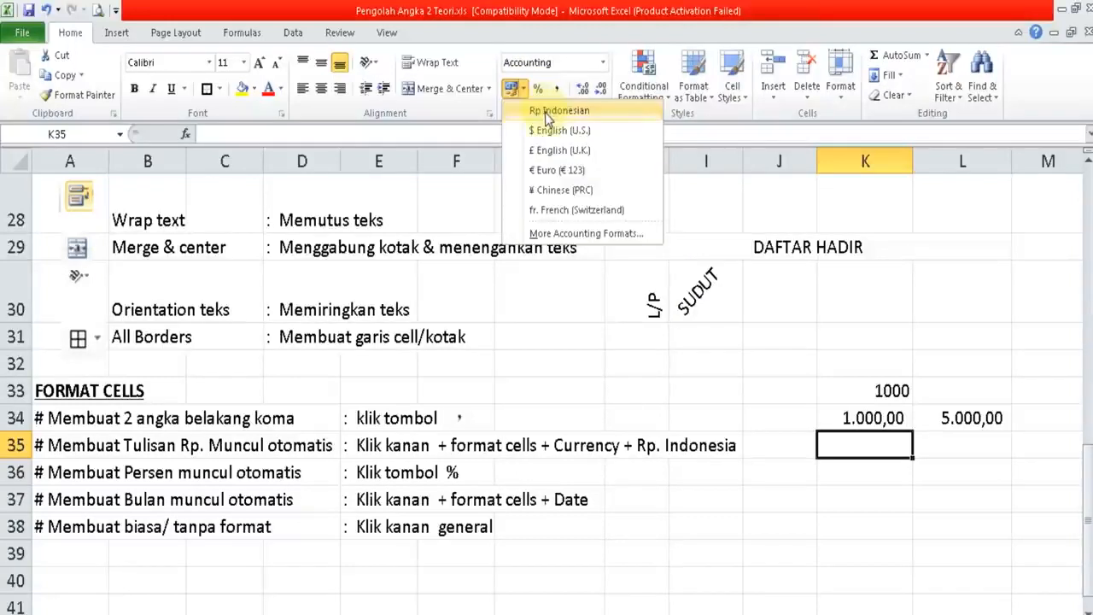
{"action": "left_click", "coordinate": [547, 112]}
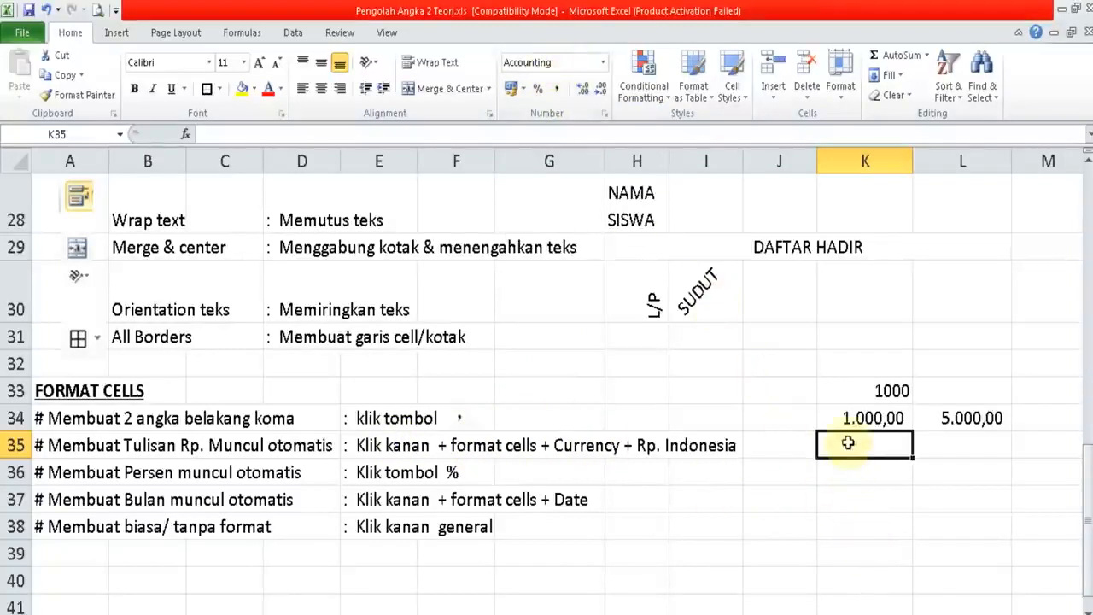
- Enter 1000 in cell K35 and widen column K to fit the currency amount
{"action": "type", "text": "1000"}
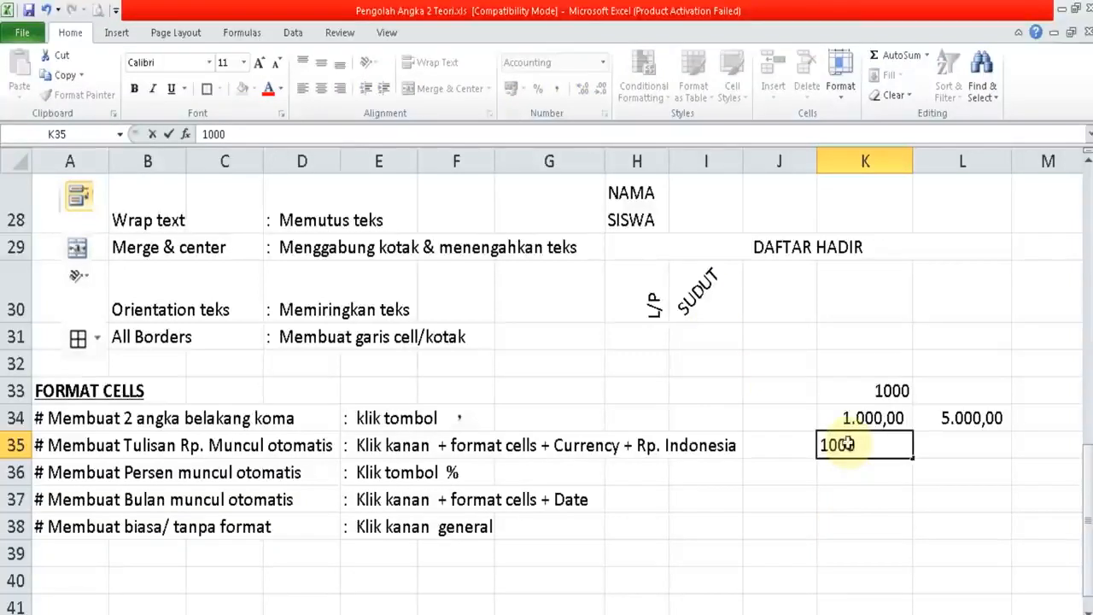
{"action": "key", "text": "Return"}
{"action": "left_click", "coordinate": [842, 442]}
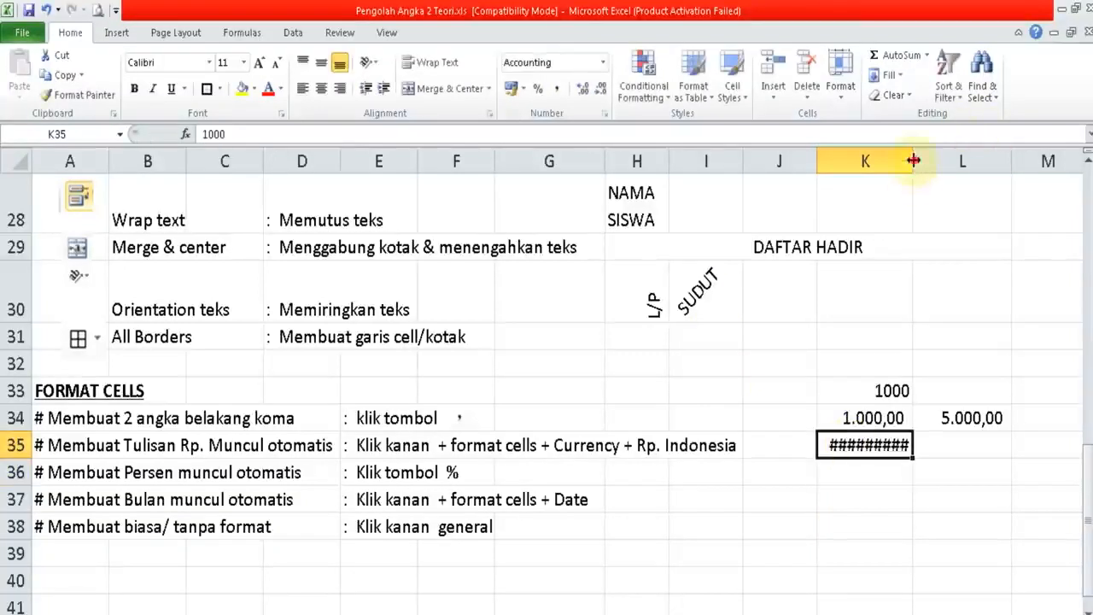
{"action": "left_click_drag", "start_coordinate": [913, 161], "coordinate": [934, 161]}
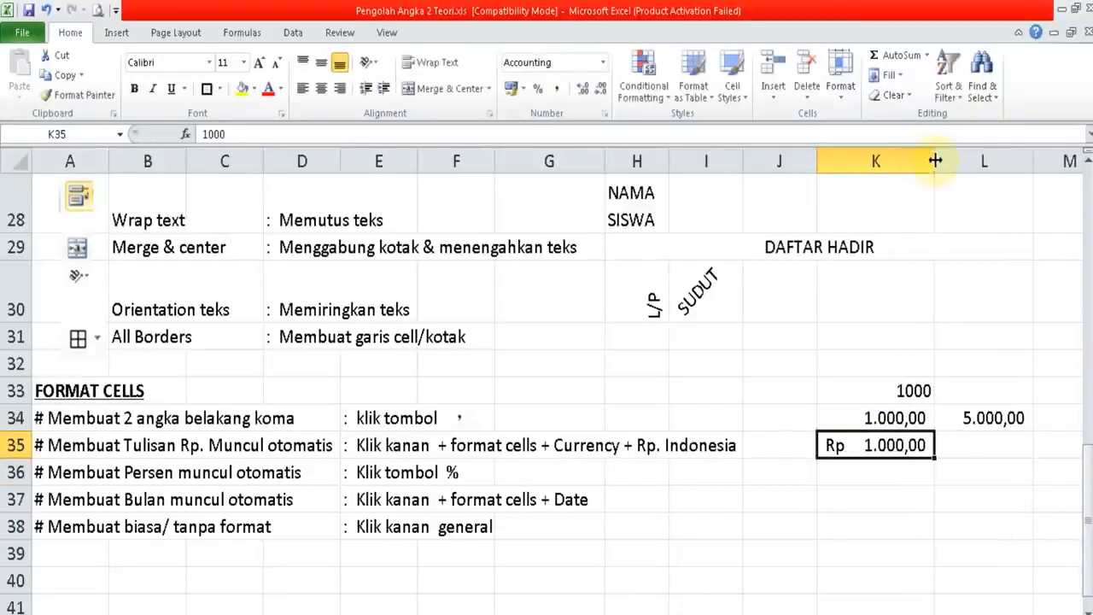
- Widen column L slightly to make room for a currency amount
{"action": "double_click", "coordinate": [968, 439]}
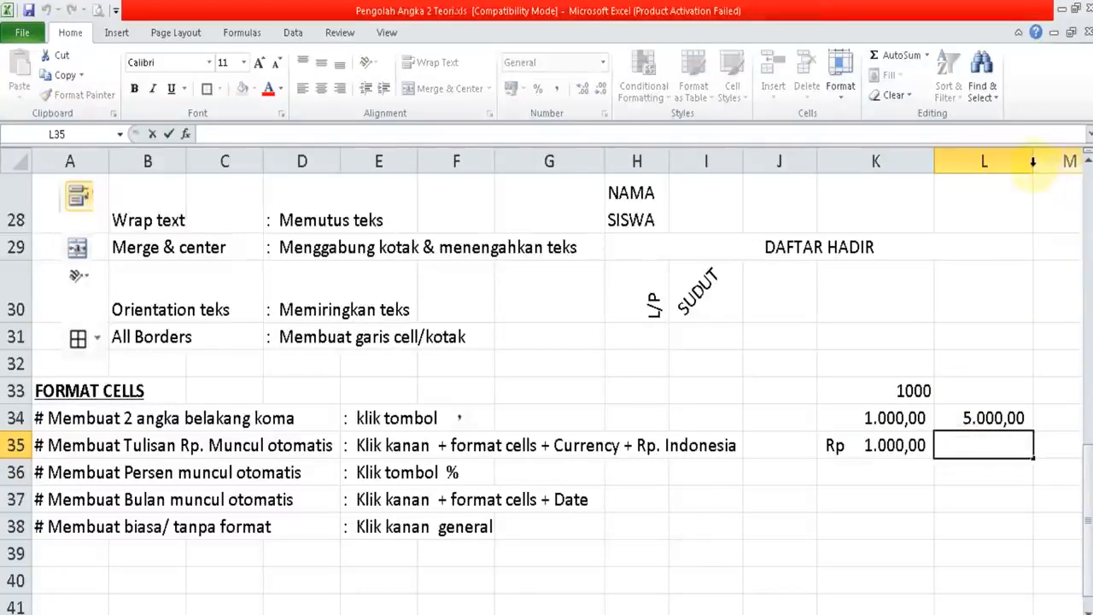
{"action": "left_click", "coordinate": [1029, 274]}
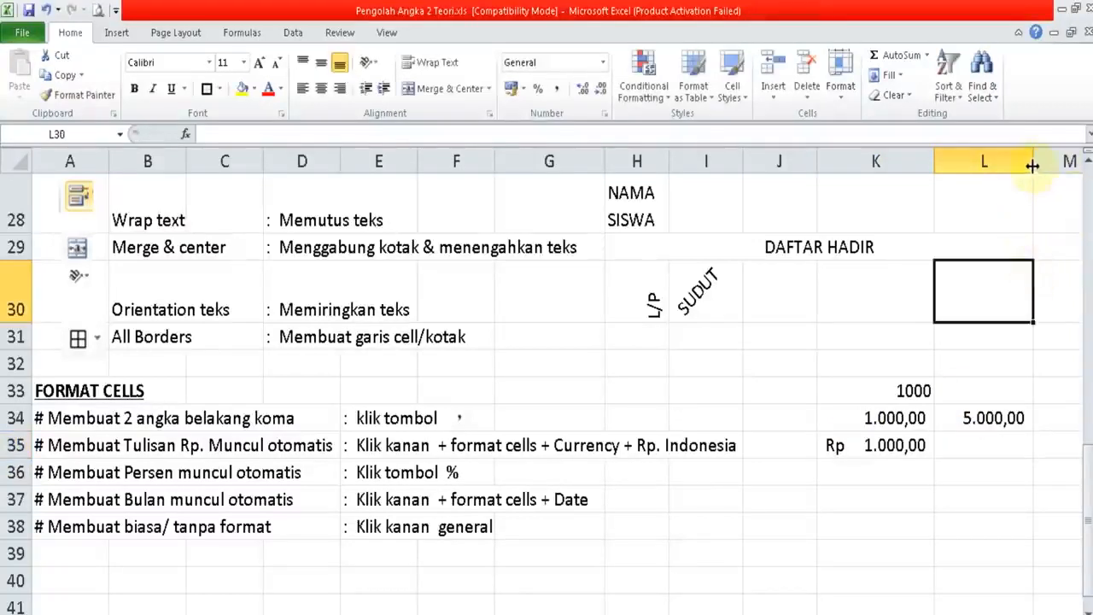
{"action": "left_click_drag", "start_coordinate": [1032, 165], "coordinate": [1048, 163]}
- Format cell L35 as Accounting with the Rp Indonesian symbol and enter 5000 in it
{"action": "left_click", "coordinate": [1010, 445]}
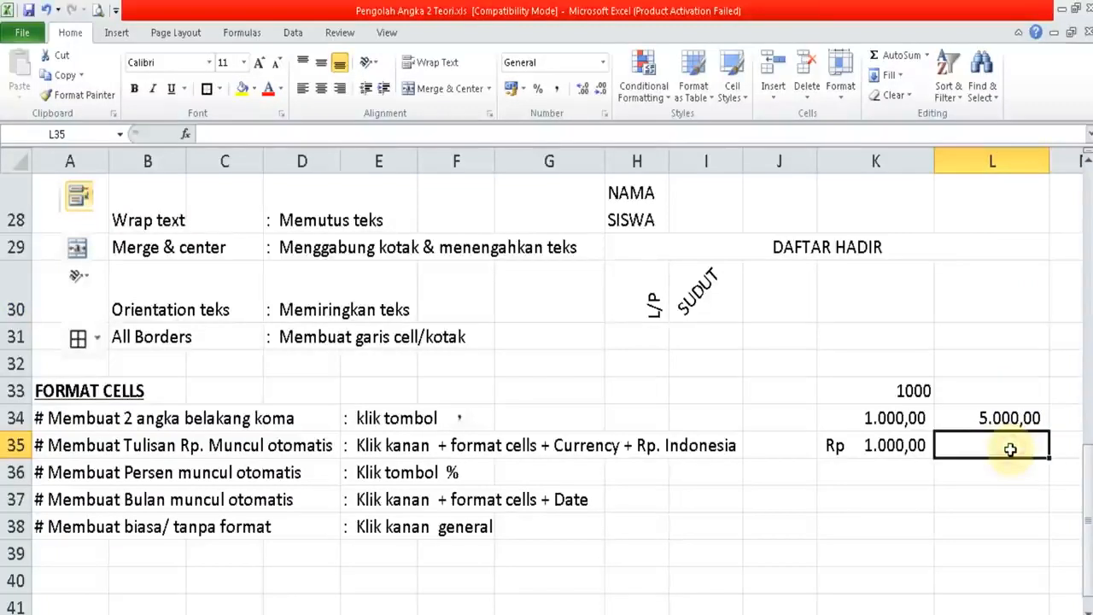
{"action": "left_click", "coordinate": [603, 63]}
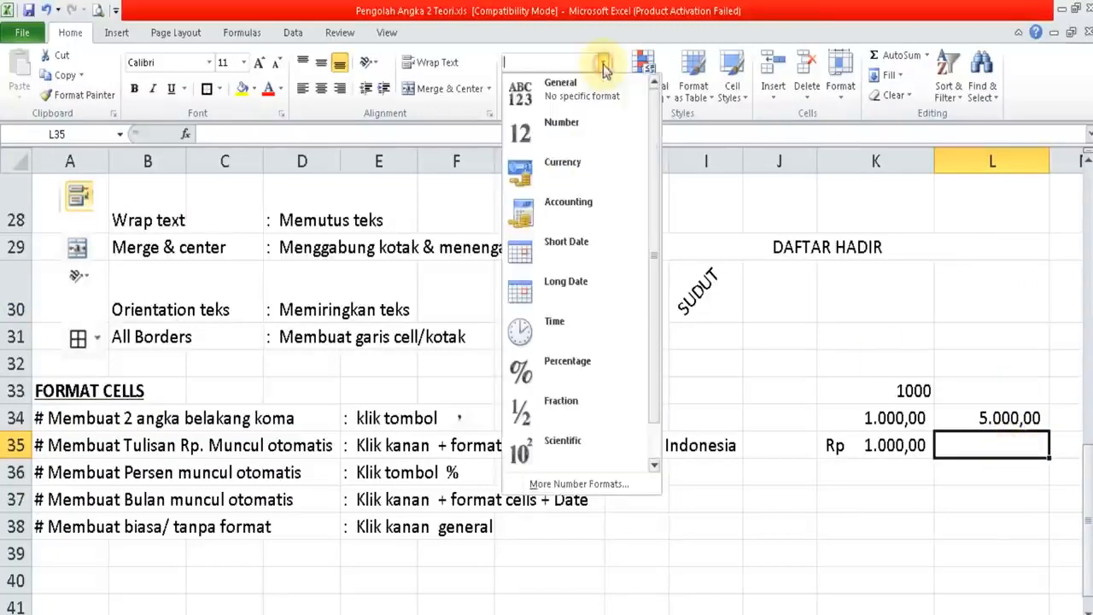
{"action": "left_click", "coordinate": [570, 205]}
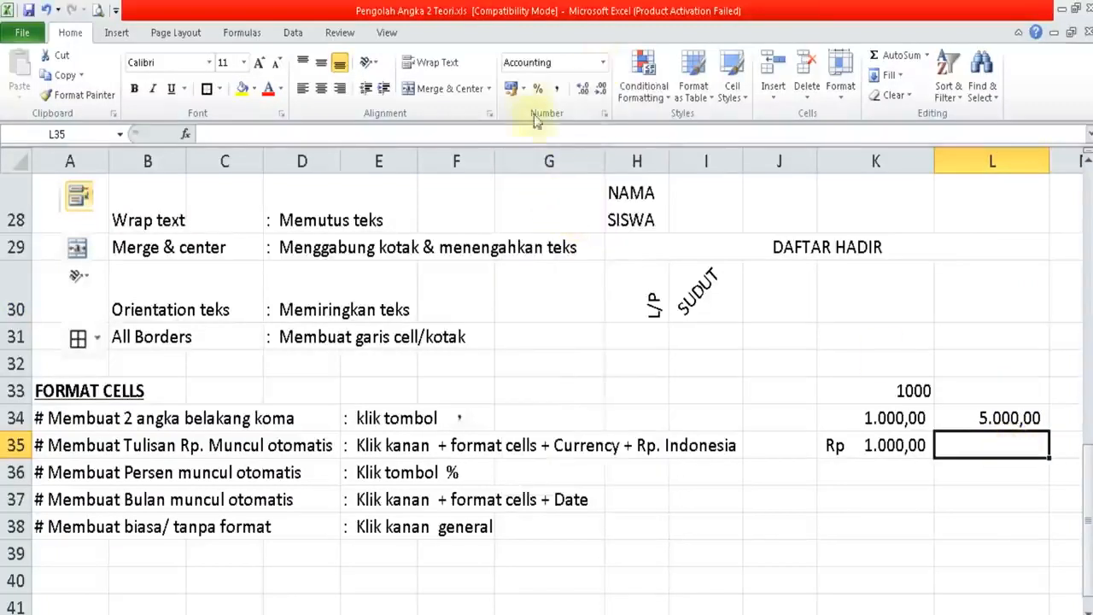
{"action": "left_click", "coordinate": [522, 88]}
{"action": "left_click", "coordinate": [542, 108]}
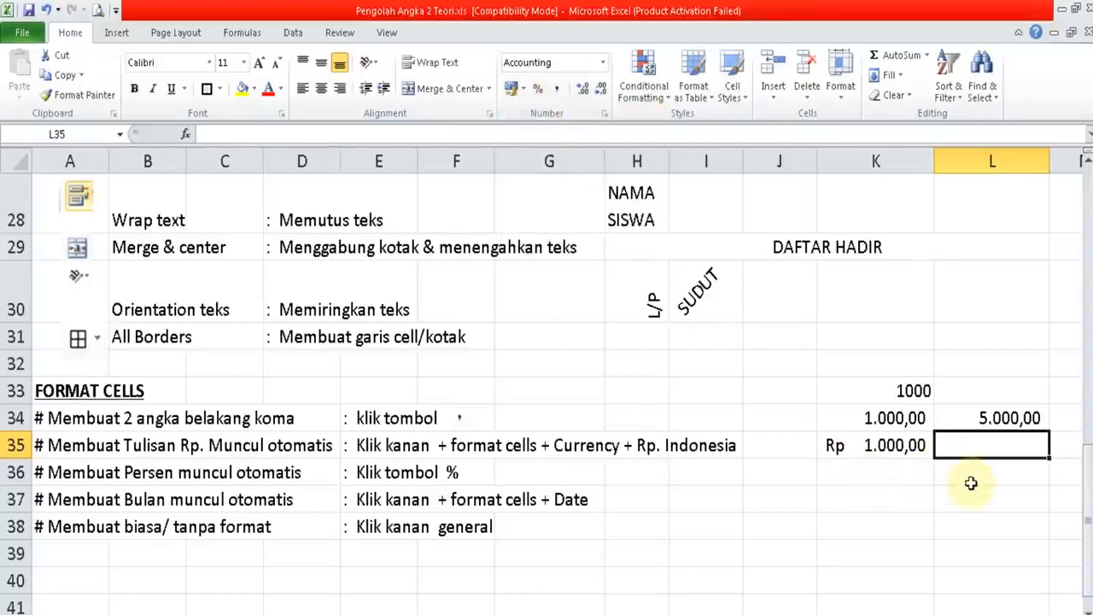
{"action": "type", "text": "5000"}
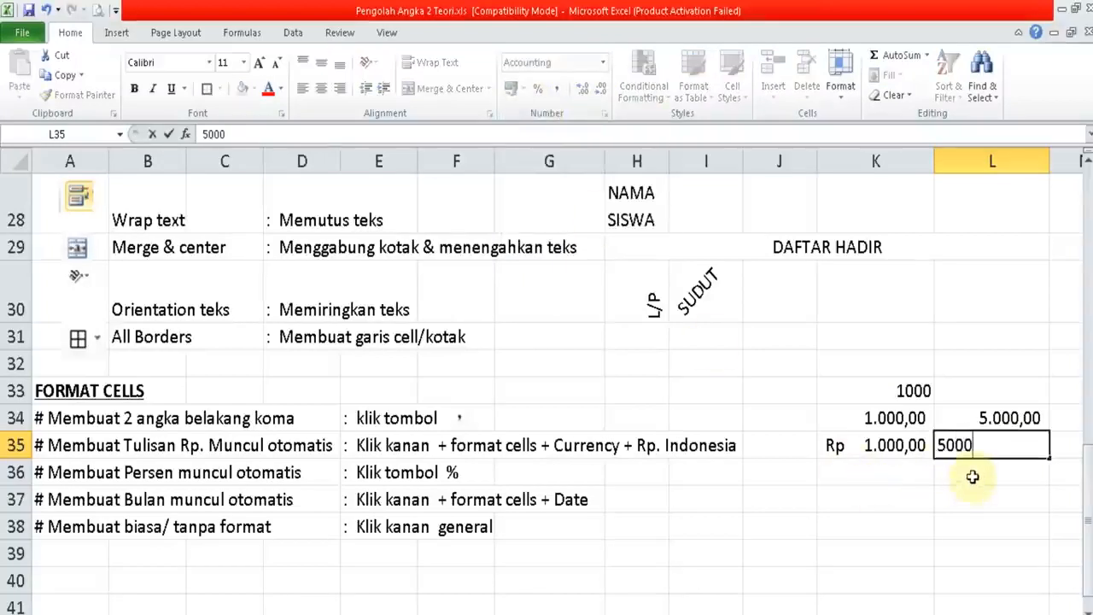
{"action": "key", "text": "Return"}
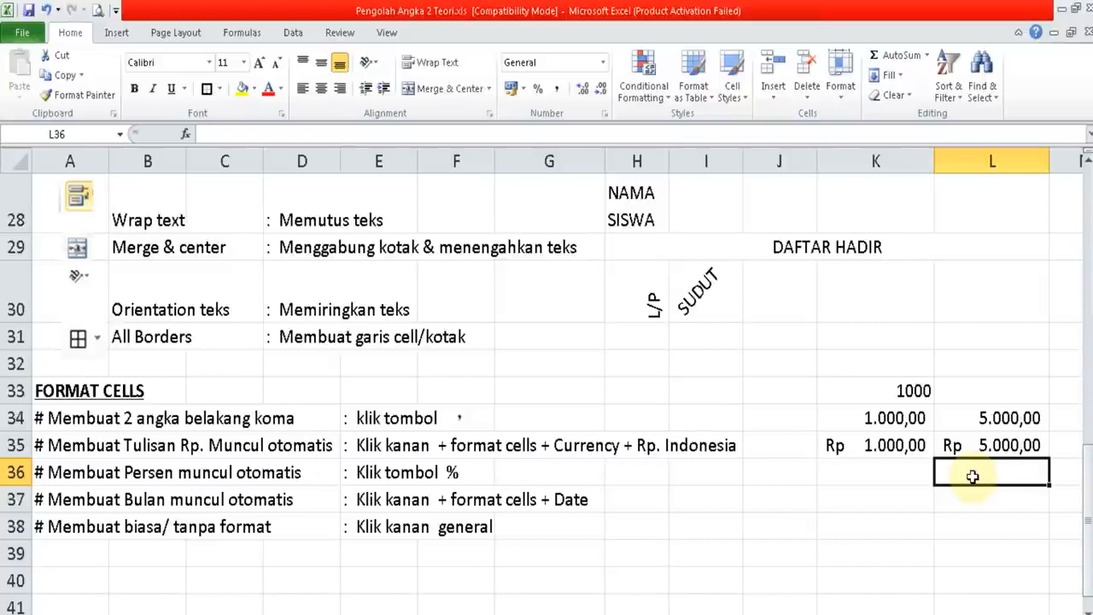
{"action": "left_click", "coordinate": [882, 445]}
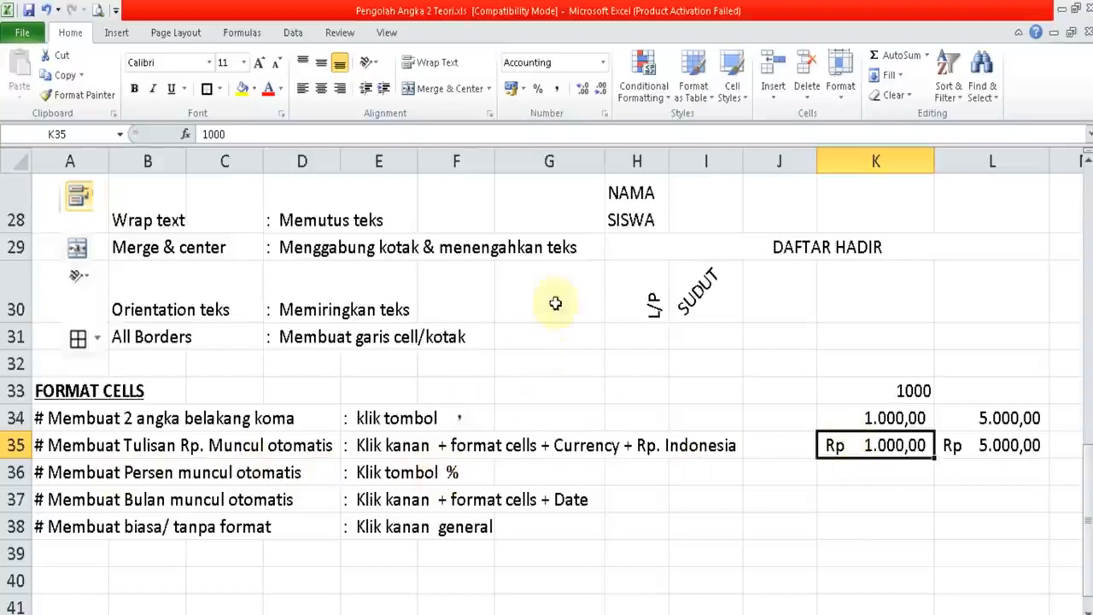
{"action": "left_click", "coordinate": [422, 445]}
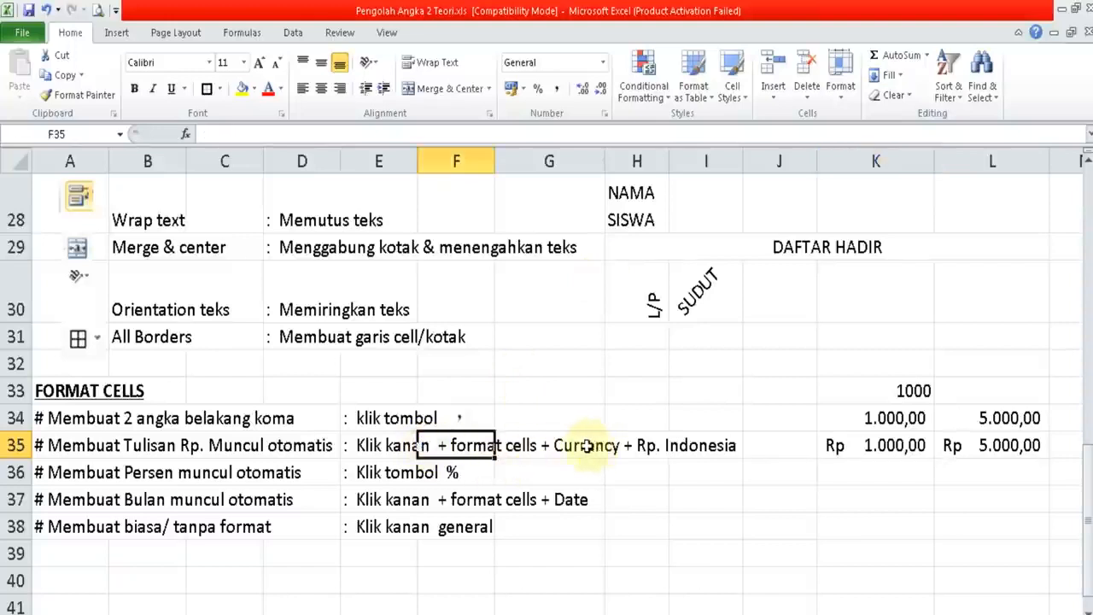
{"action": "left_click", "coordinate": [386, 444]}
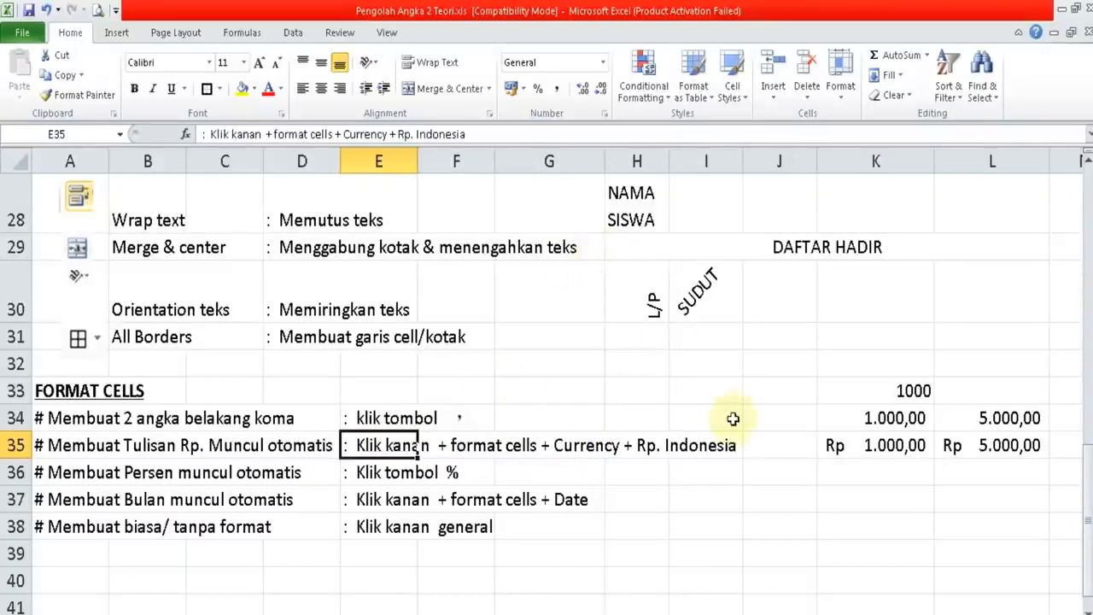
{"action": "left_click", "coordinate": [835, 444]}
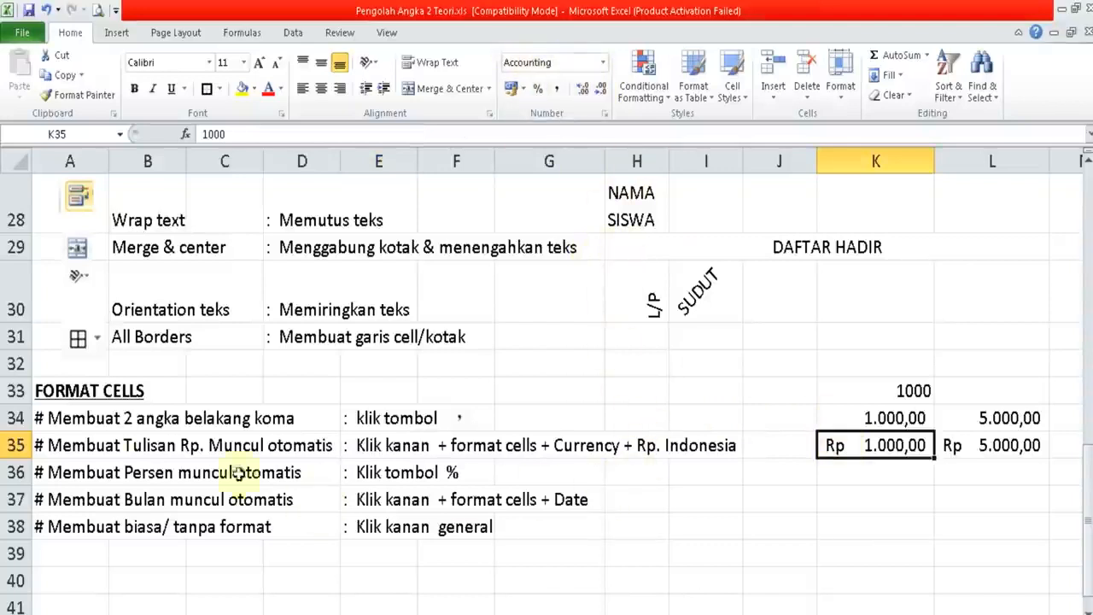
- Enter 10 in cell K36 and apply the percent style to it
{"action": "left_click", "coordinate": [102, 471]}
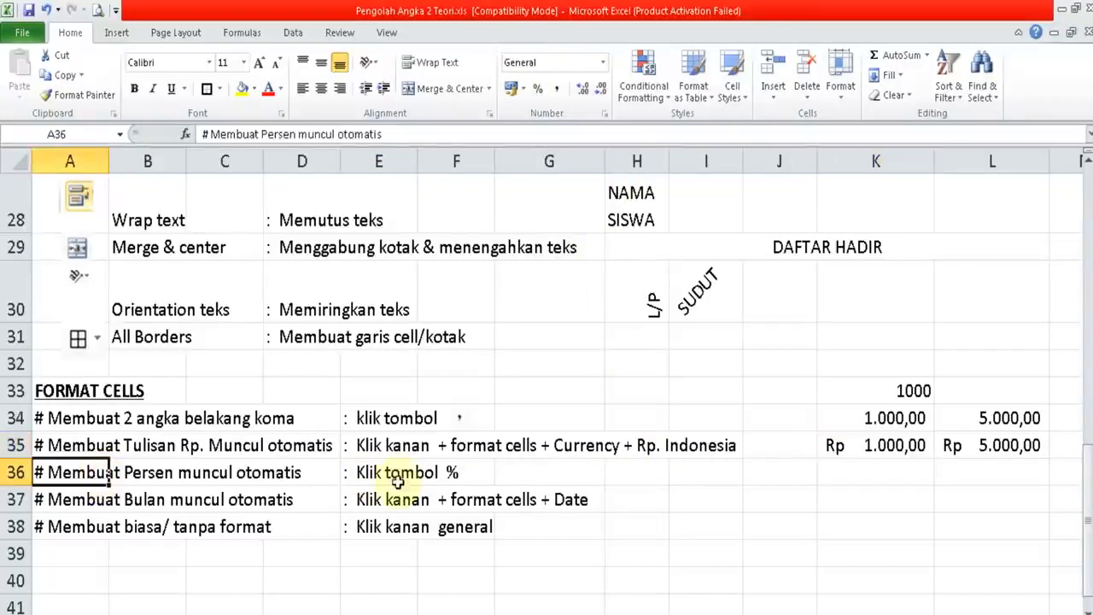
{"action": "left_click", "coordinate": [902, 475]}
{"action": "type", "text": "10"}
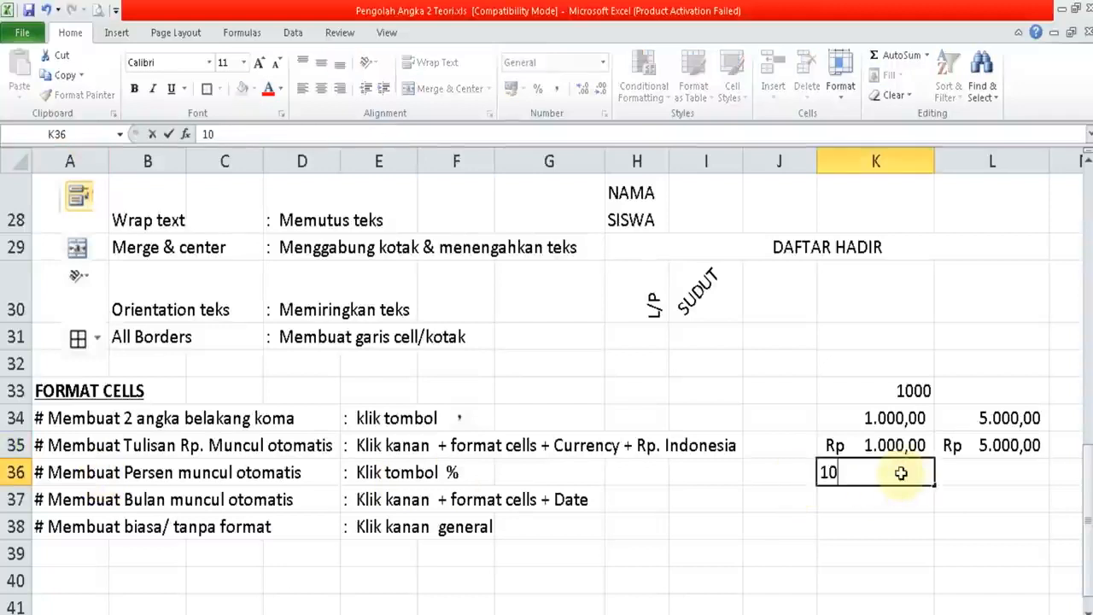
{"action": "key", "text": "Return"}
{"action": "left_click", "coordinate": [907, 473]}
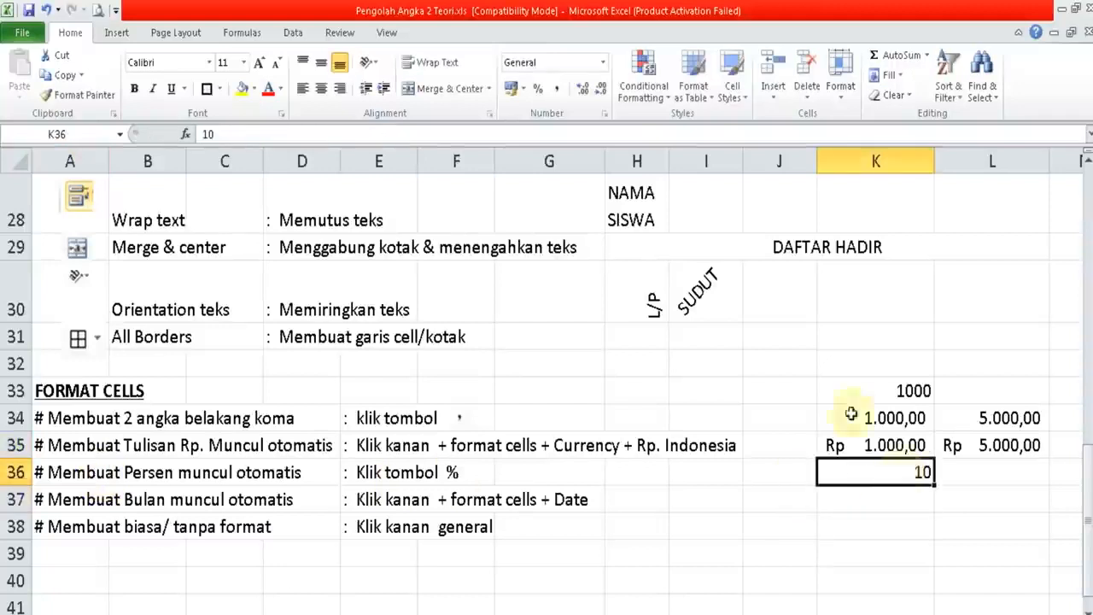
{"action": "left_click", "coordinate": [539, 91]}
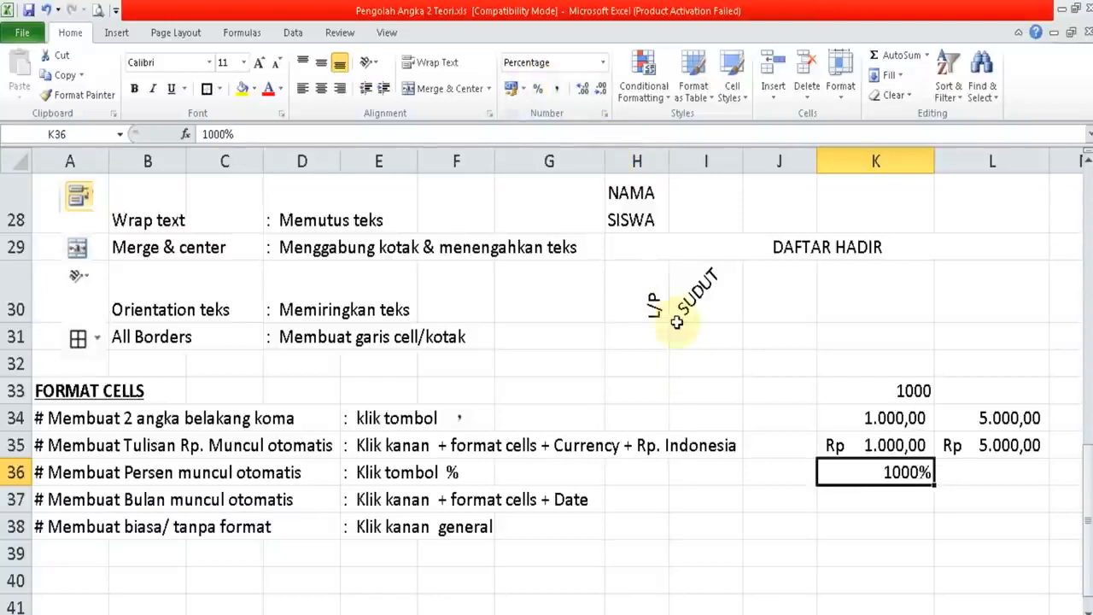
- Apply the percent style to the empty cell L36 and enter 50 in it
{"action": "left_click", "coordinate": [954, 477]}
{"action": "left_click", "coordinate": [541, 90]}
{"action": "type", "text": "50"}
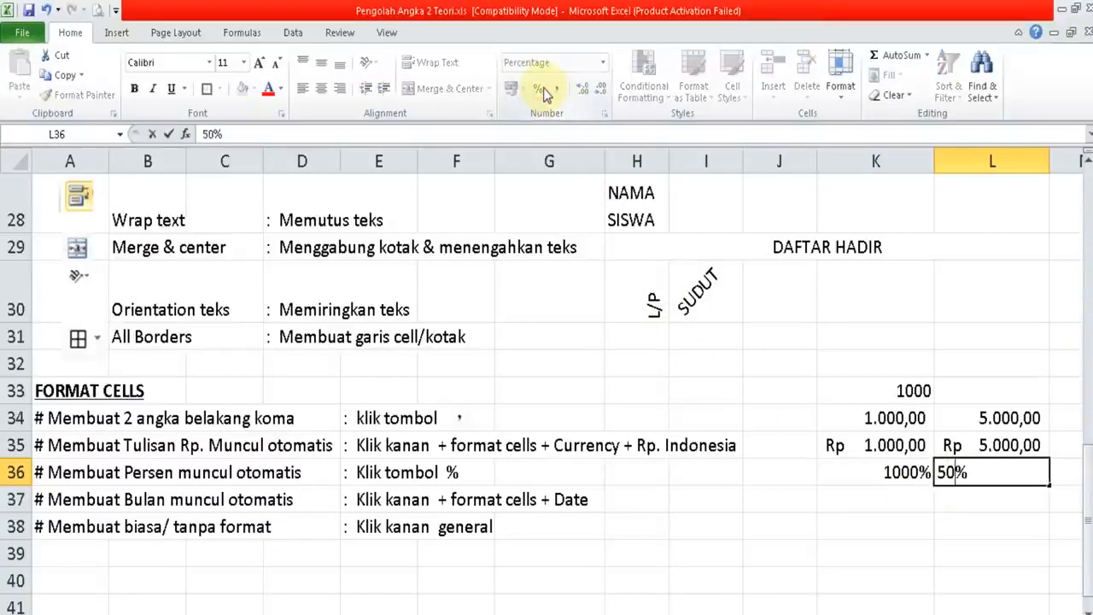
{"action": "key", "text": "Return"}
- Clear the contents of cell K36 and enter 10 again in the percent-formatted cell
{"action": "key", "text": "Left"}
{"action": "key", "text": "Up"}
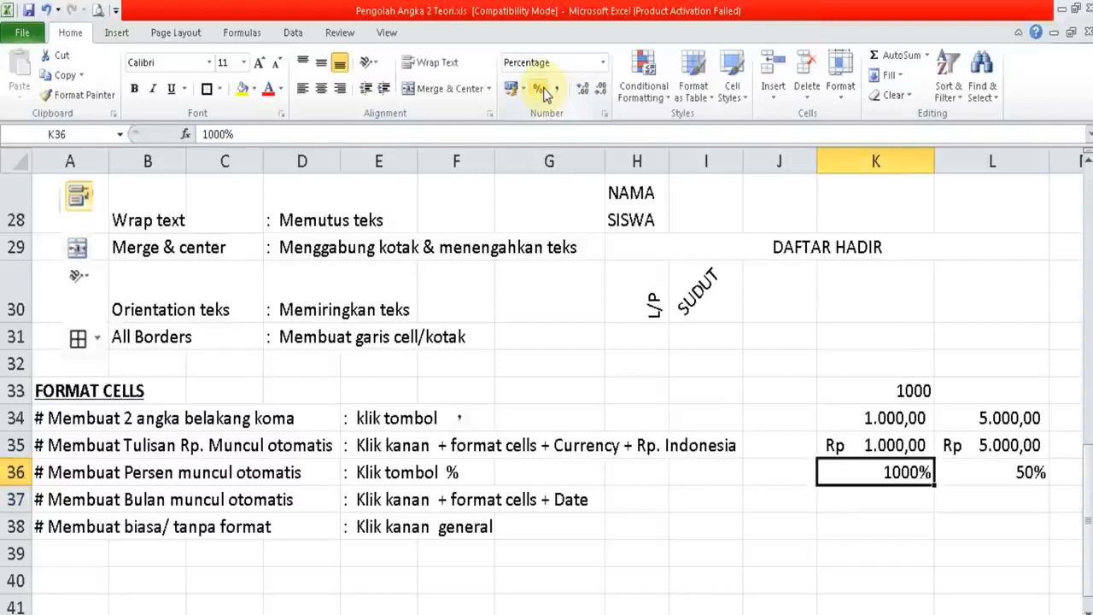
{"action": "key", "text": "Delete"}
{"action": "type", "text": "10"}
{"action": "key", "text": "Return"}
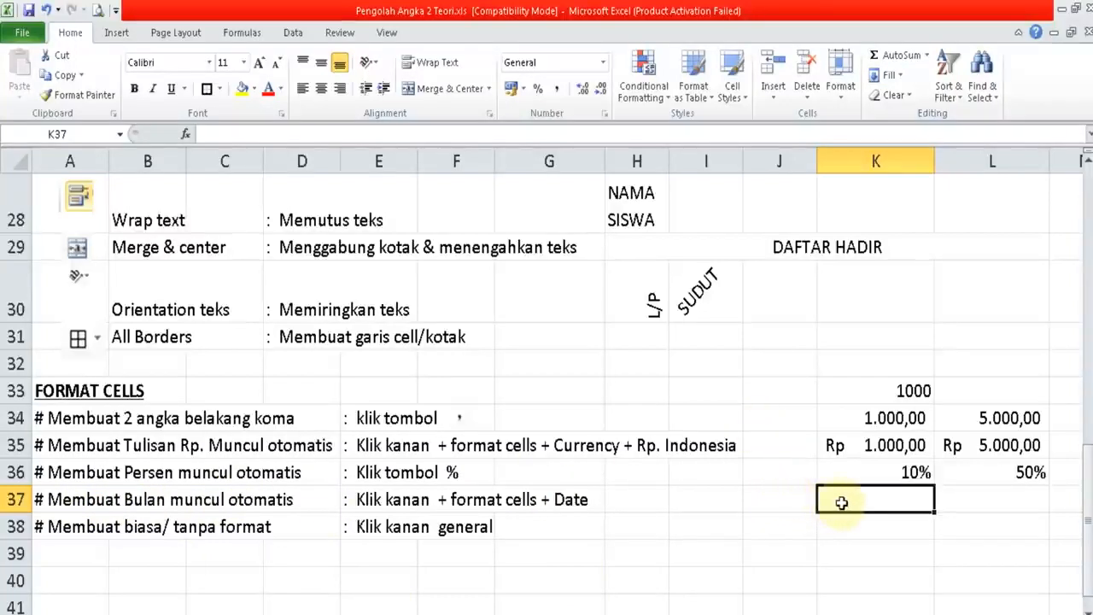
- Enter the date 01/02/2020 in cell K37
{"action": "type", "text": "01"}
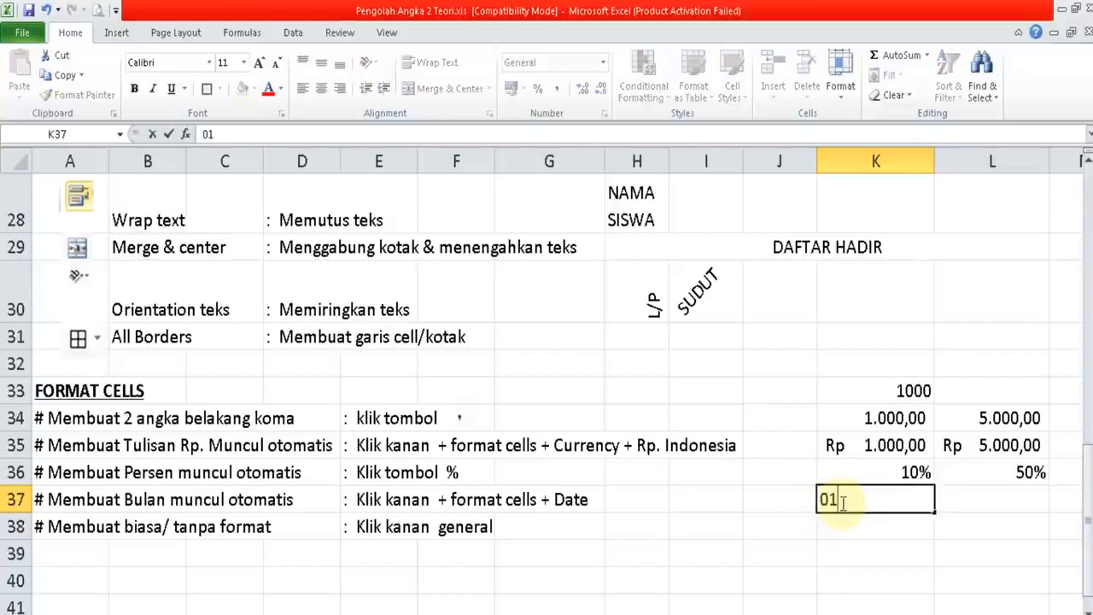
{"action": "type", "text": "/02/202"}
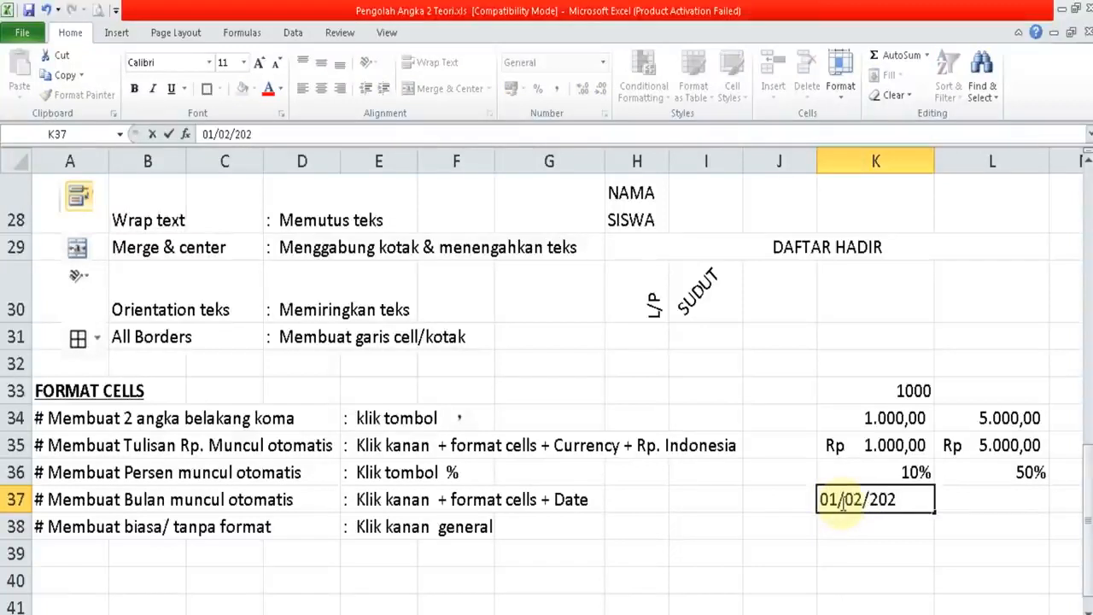
{"action": "type", "text": "0"}
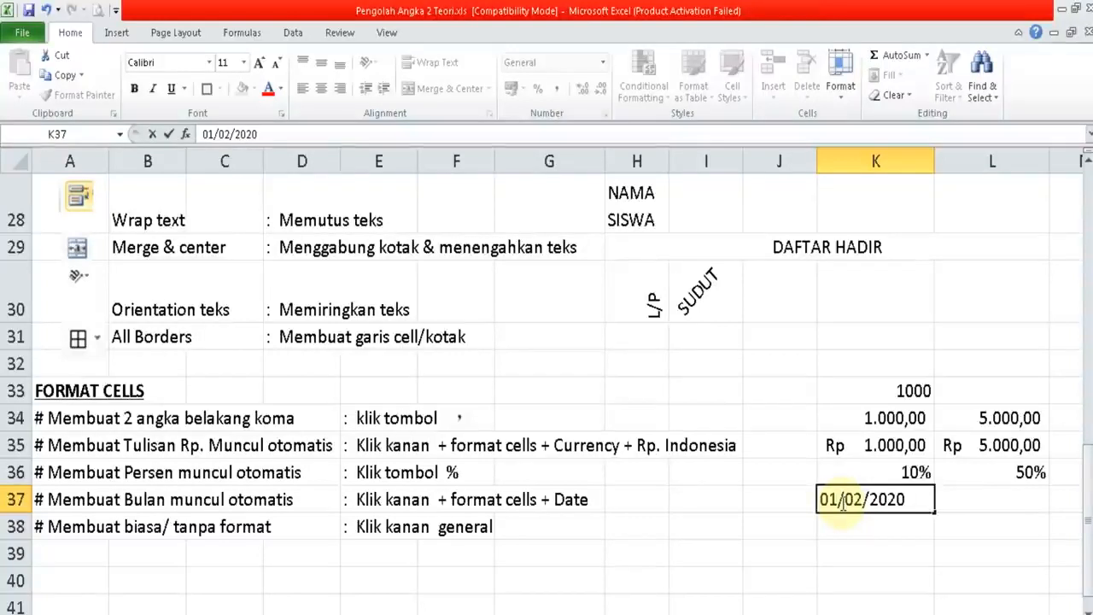
{"action": "key", "text": "Return"}
- Format the date in cell K37 with the Indonesian "14 Maret 2001" date type and widen column K slightly
{"action": "left_click", "coordinate": [841, 502]}
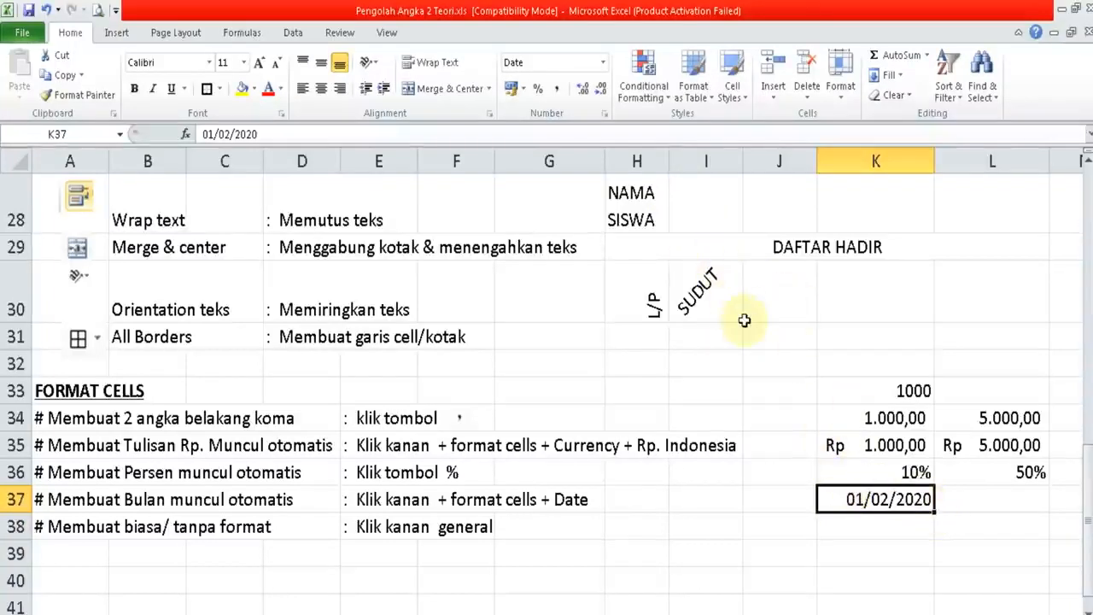
{"action": "left_click", "coordinate": [603, 62]}
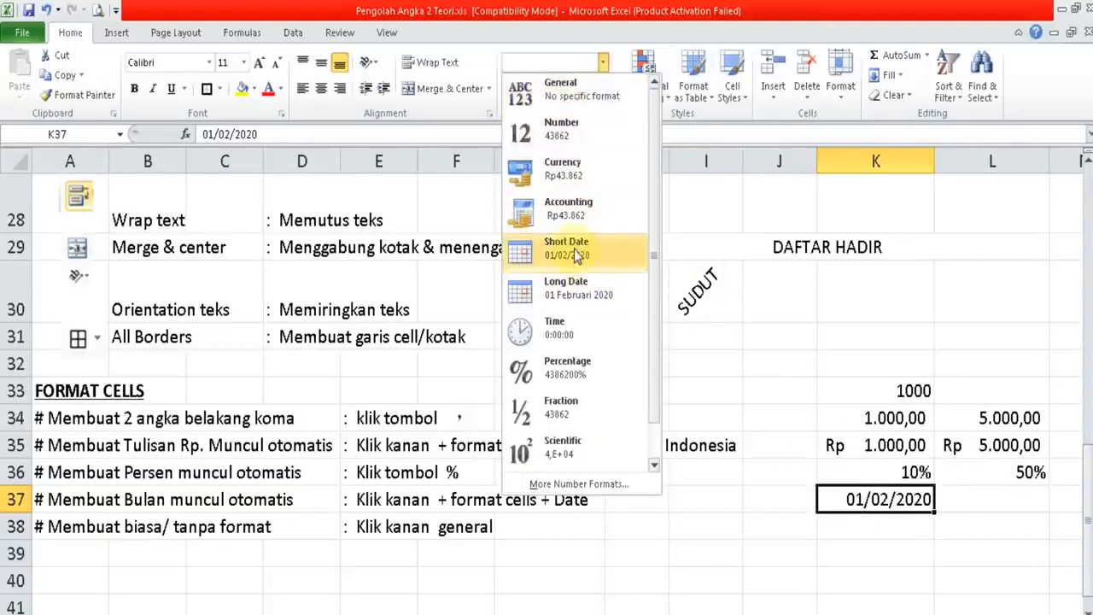
{"action": "left_click", "coordinate": [576, 254]}
{"action": "left_click", "coordinate": [603, 62]}
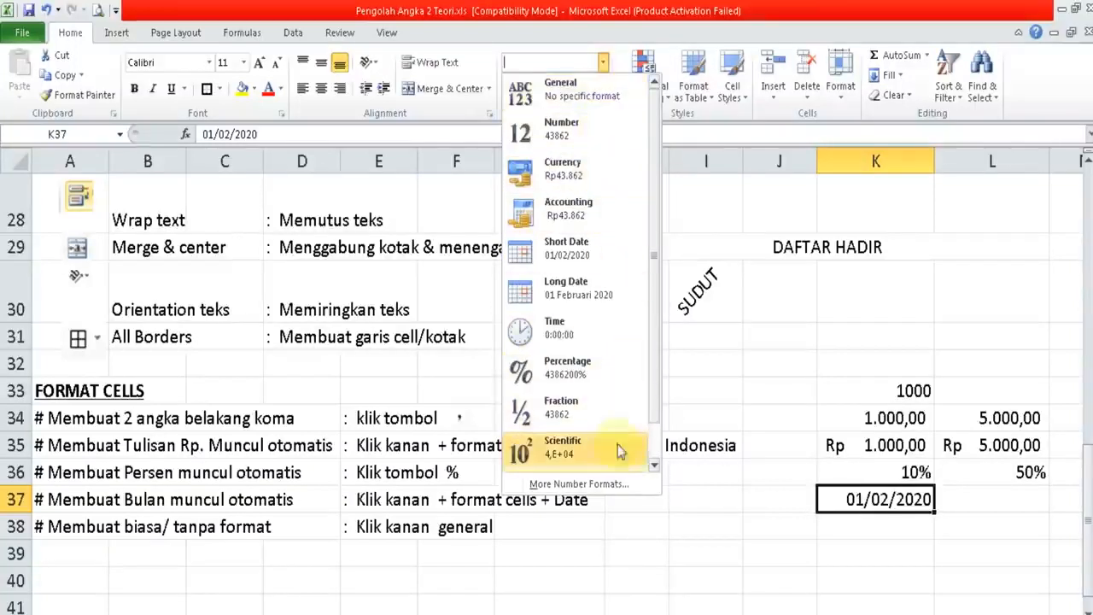
{"action": "left_click", "coordinate": [594, 484]}
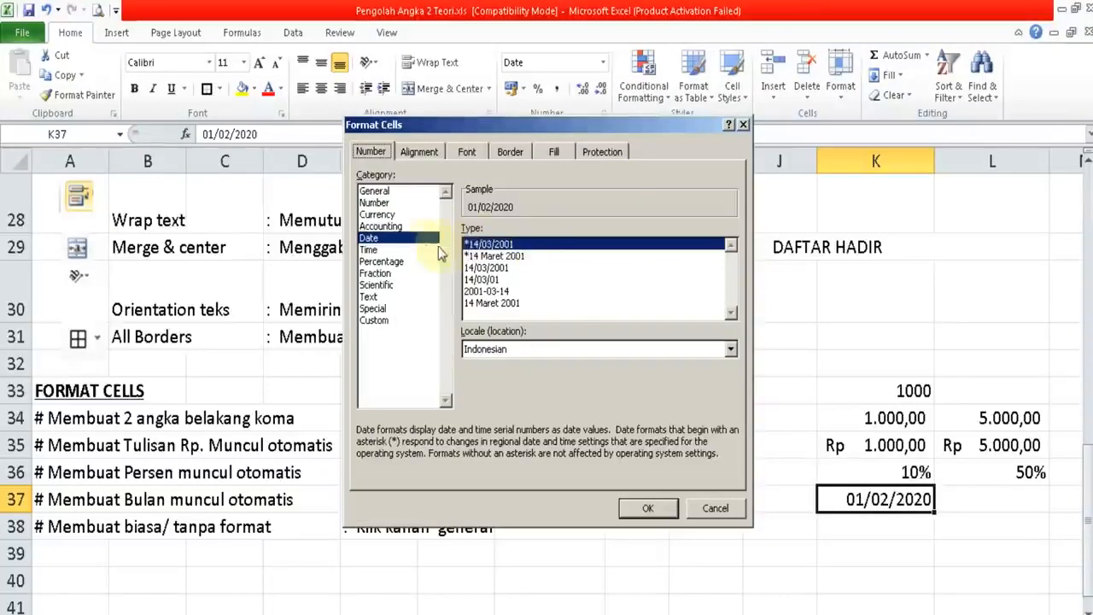
{"action": "left_click", "coordinate": [504, 304]}
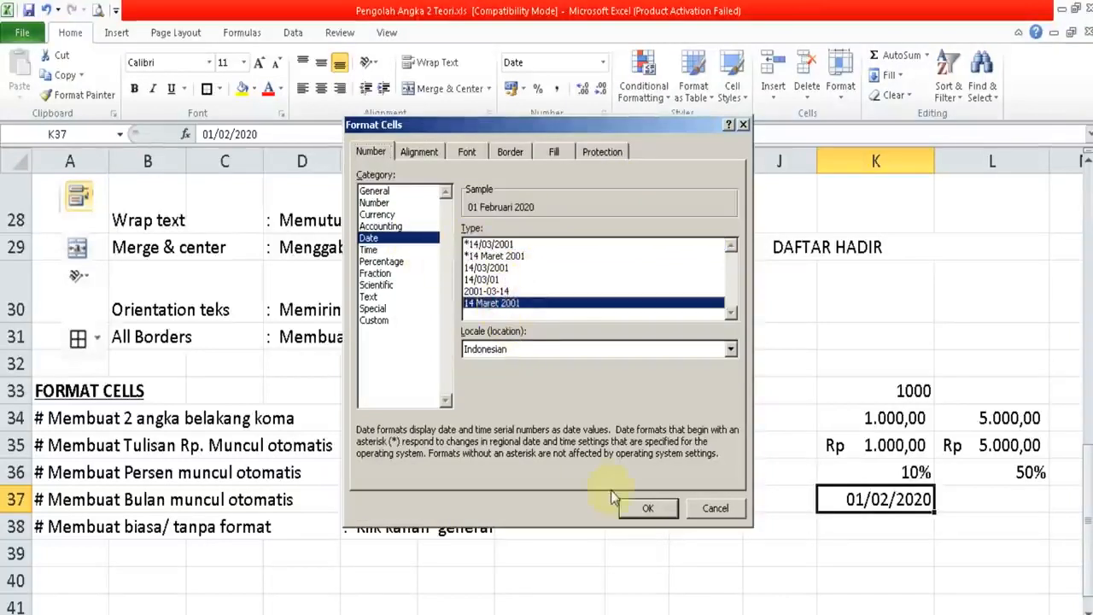
{"action": "left_click", "coordinate": [651, 509]}
{"action": "left_click_drag", "start_coordinate": [935, 165], "coordinate": [963, 165]}
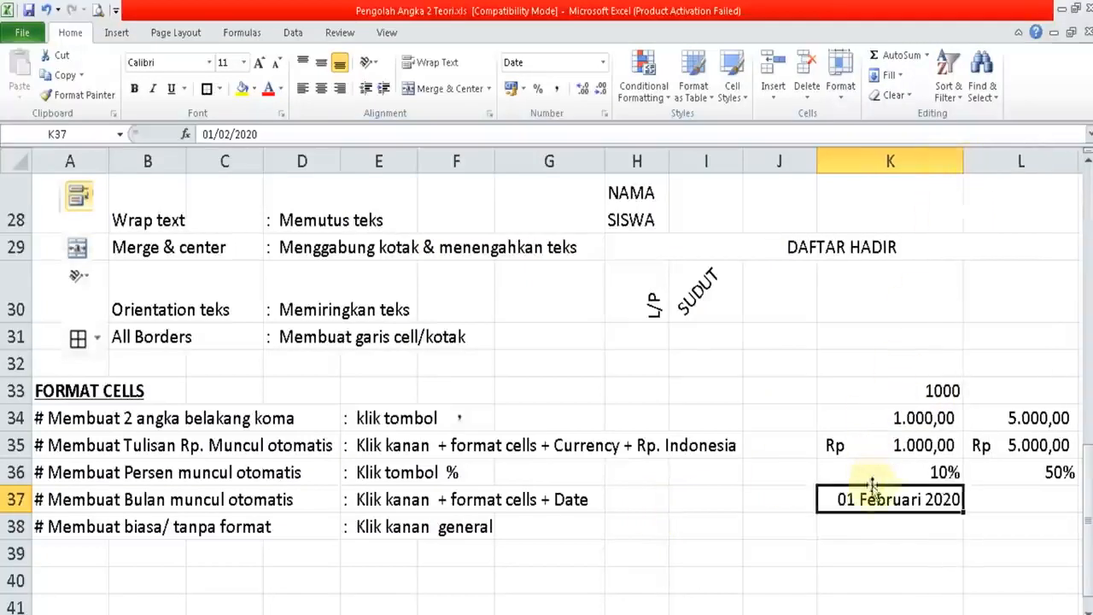
- Apply the Indonesian "14 Maret 2001" date type to the empty cell L37
{"action": "left_click", "coordinate": [978, 503]}
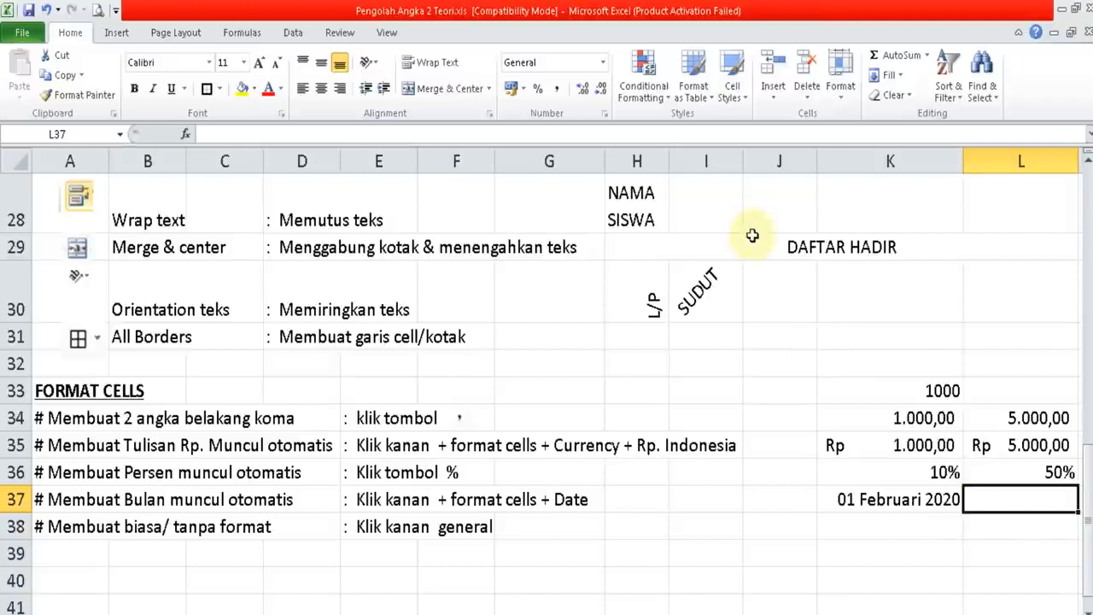
{"action": "left_click", "coordinate": [604, 64]}
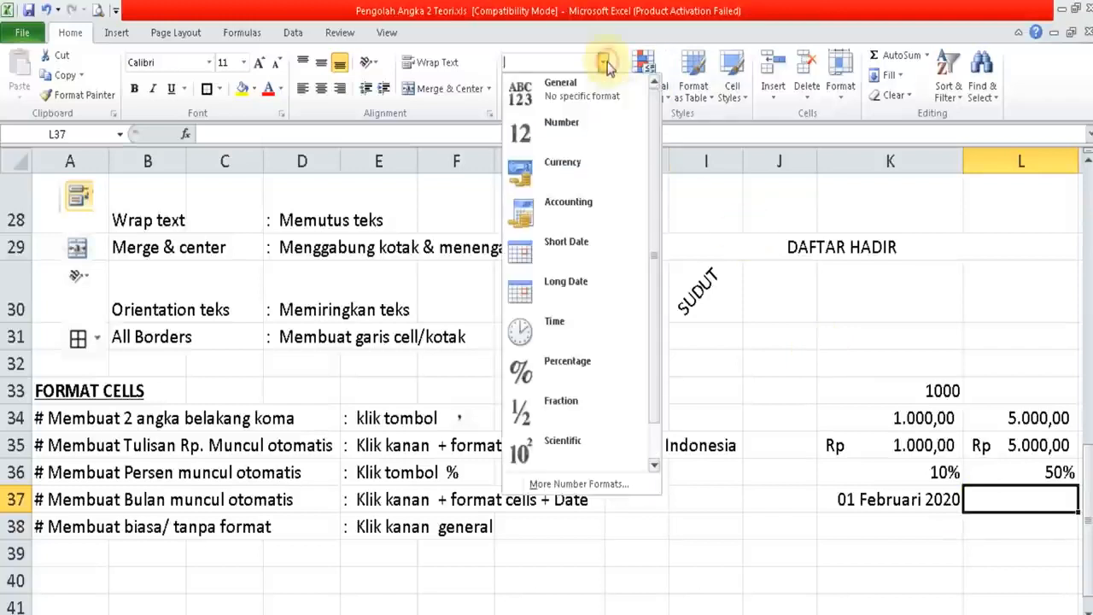
{"action": "left_click", "coordinate": [570, 246]}
{"action": "left_click", "coordinate": [604, 63]}
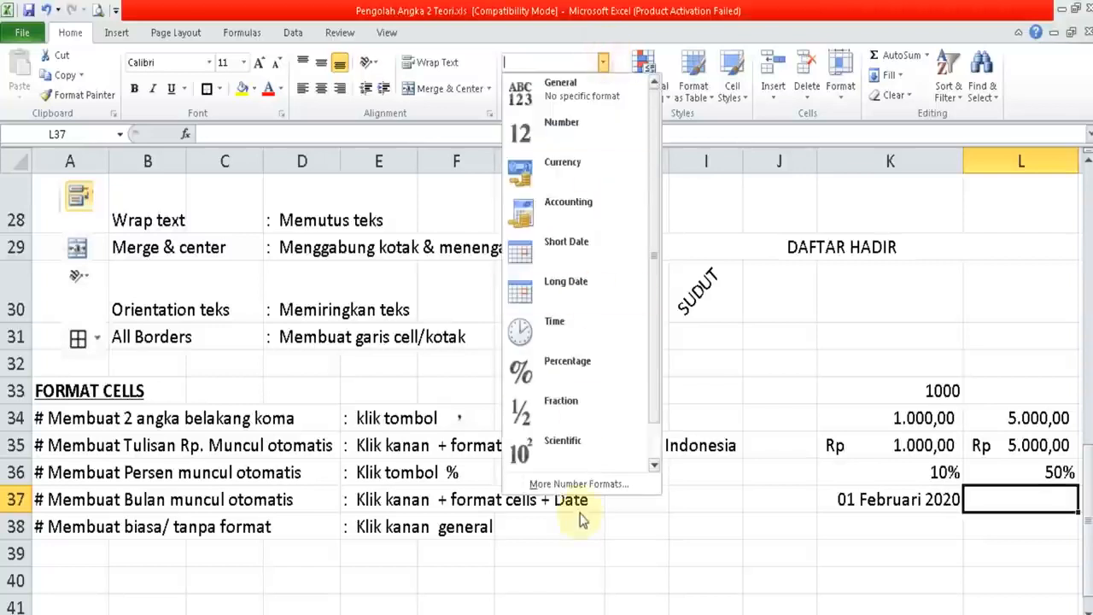
{"action": "left_click", "coordinate": [579, 484]}
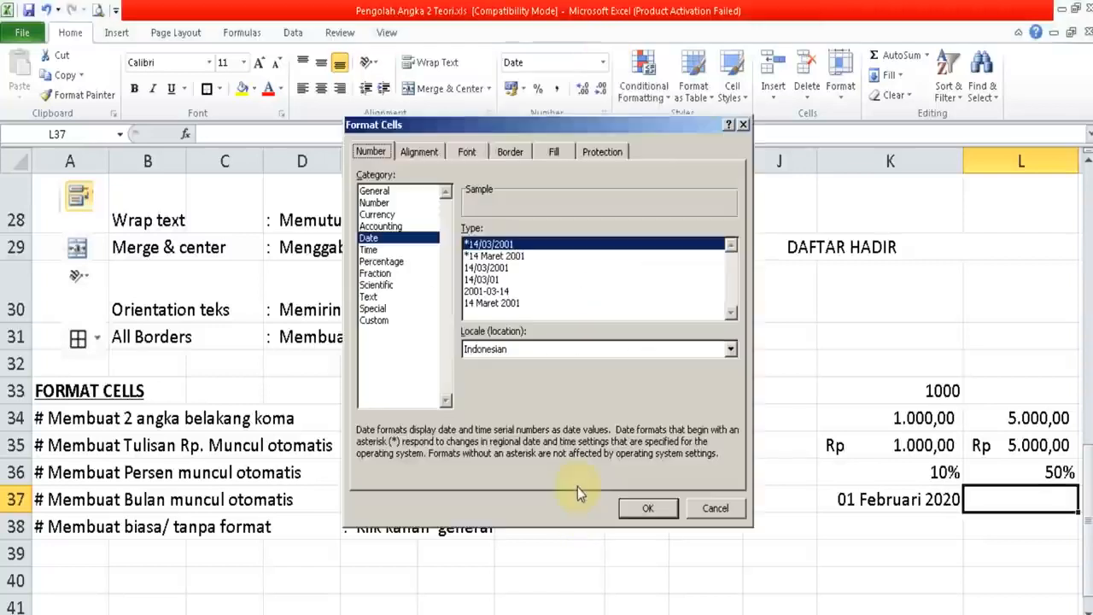
{"action": "left_click", "coordinate": [499, 303]}
{"action": "left_click", "coordinate": [666, 511]}
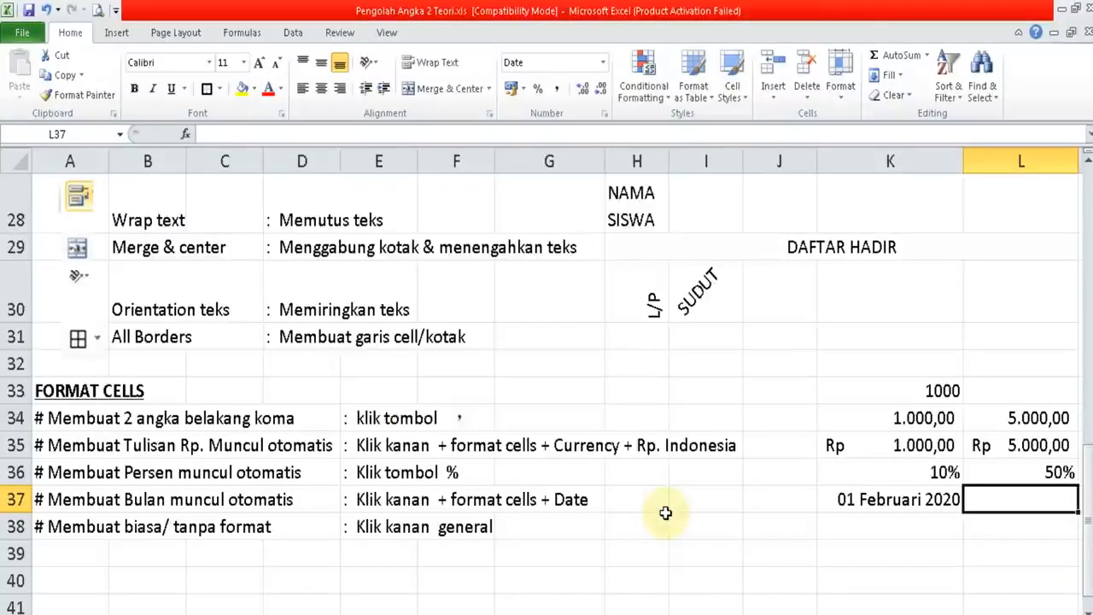
- Enter the date 02/05/2021 in cell L37
{"action": "type", "text": "02/05"}
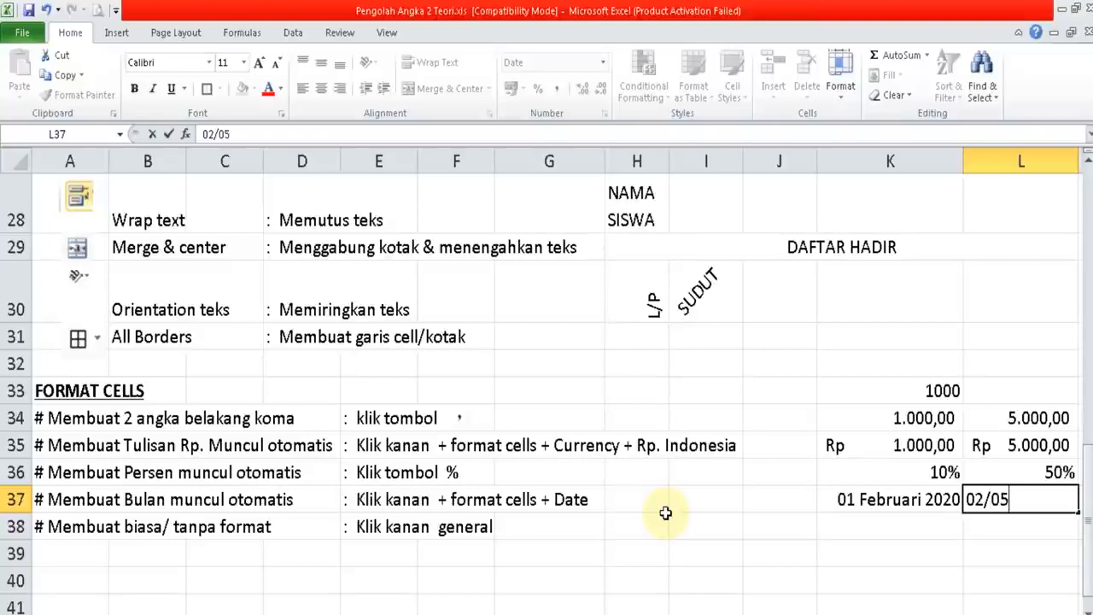
{"action": "type", "text": "/2021"}
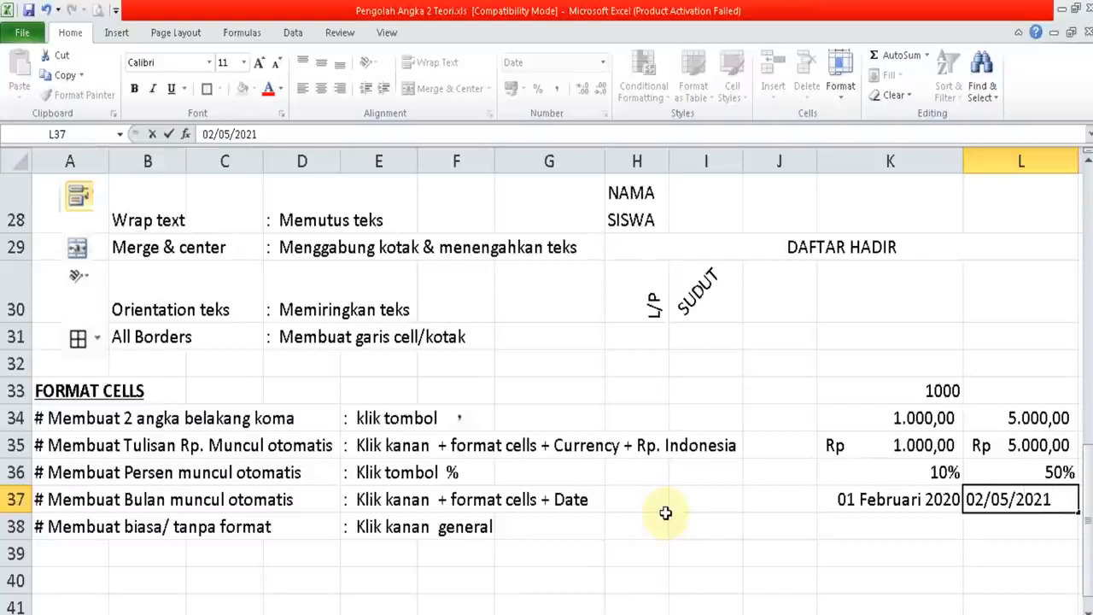
{"action": "key", "text": "Return"}
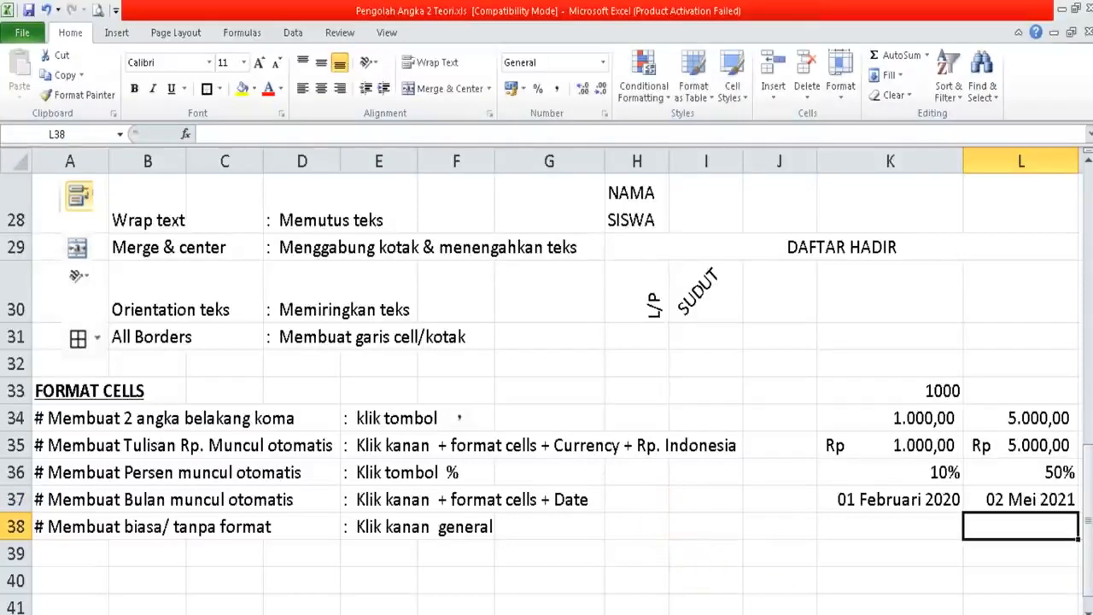
{"action": "left_click", "coordinate": [1032, 506]}
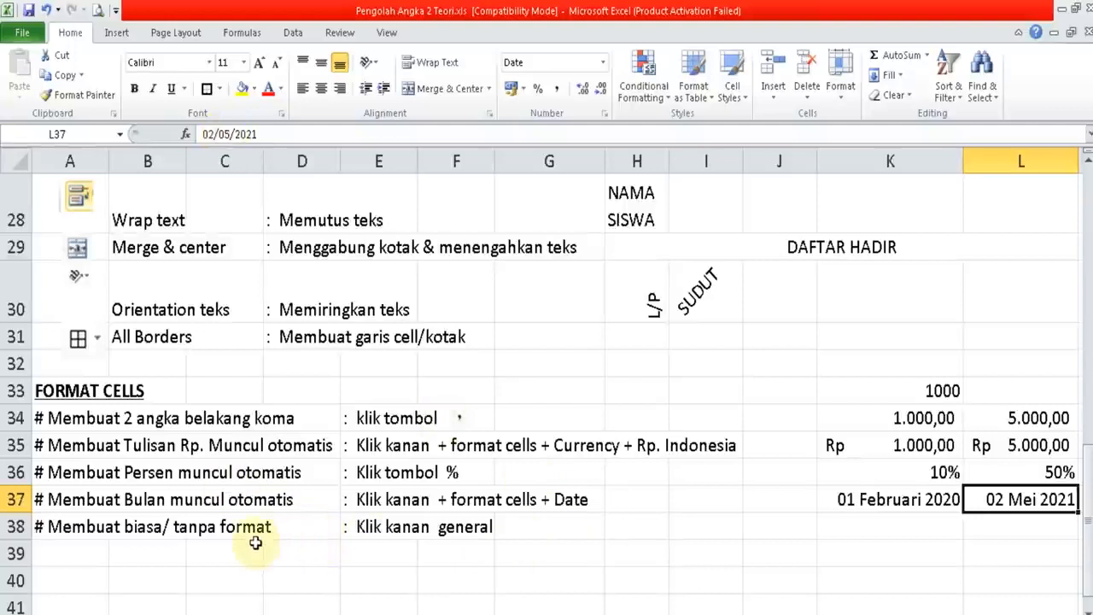
- Set the number format of the Rupiah cell K35 to General
{"action": "left_click", "coordinate": [93, 525]}
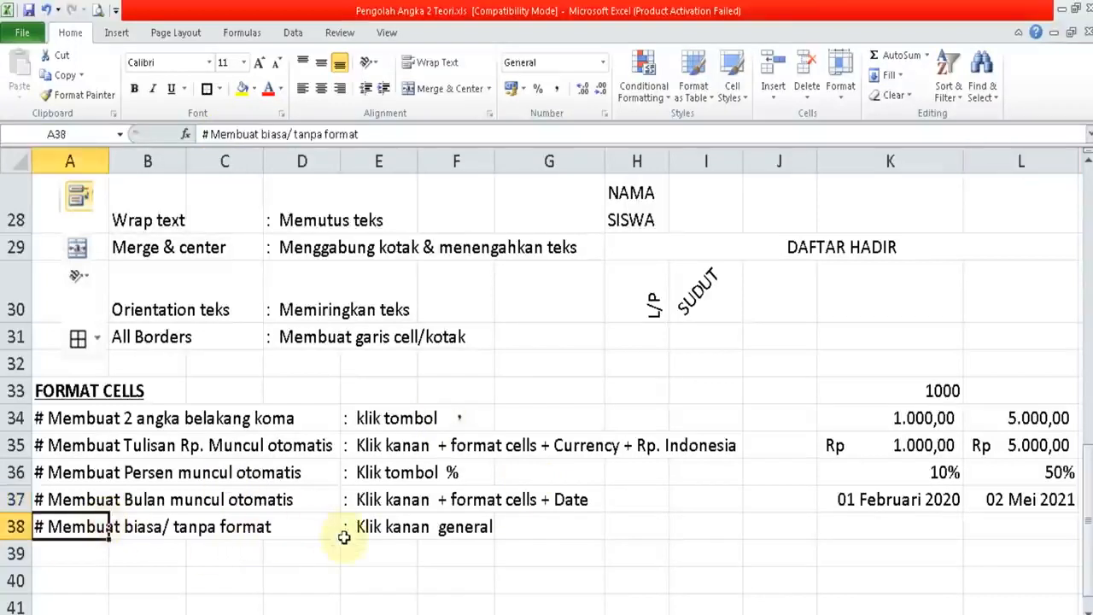
{"action": "left_click", "coordinate": [917, 444]}
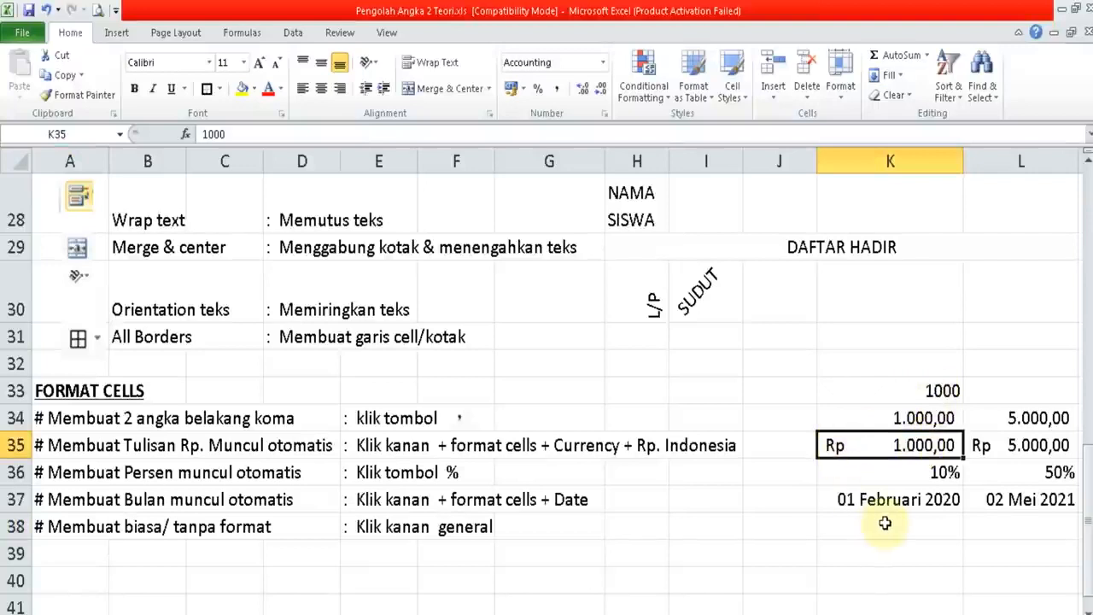
{"action": "left_click", "coordinate": [858, 516]}
{"action": "left_click", "coordinate": [842, 527]}
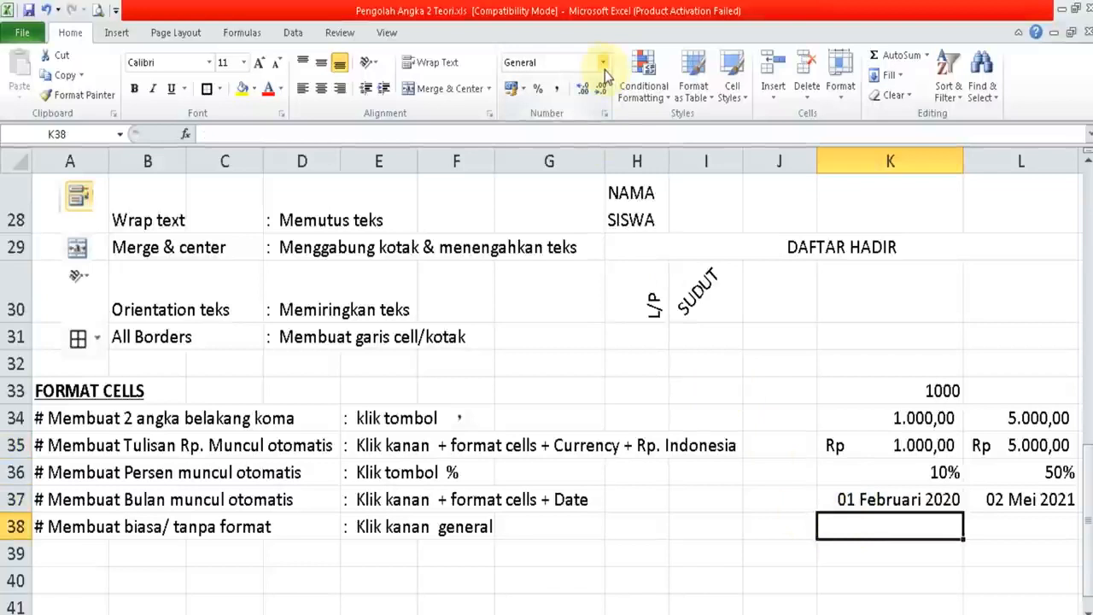
{"action": "left_click", "coordinate": [836, 447]}
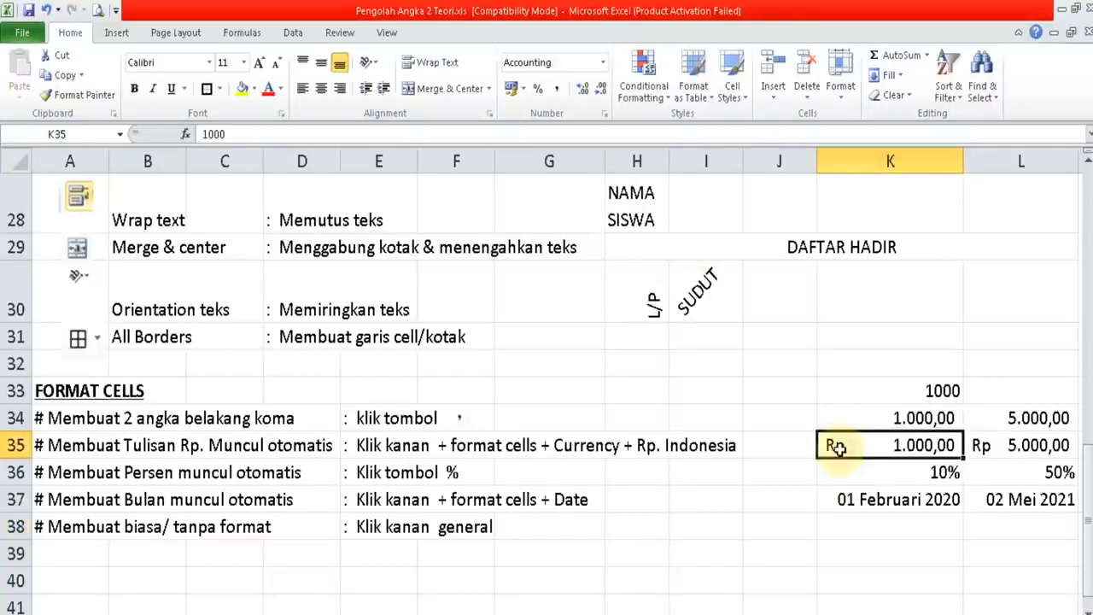
{"action": "left_click", "coordinate": [602, 63]}
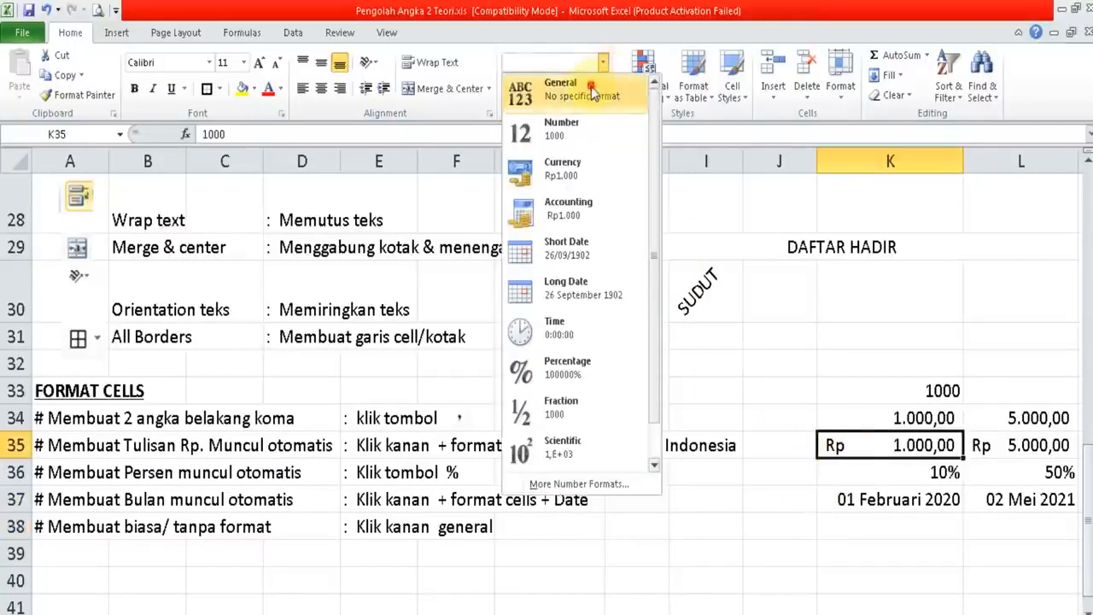
{"action": "left_click", "coordinate": [598, 85]}
{"action": "left_click", "coordinate": [695, 381]}
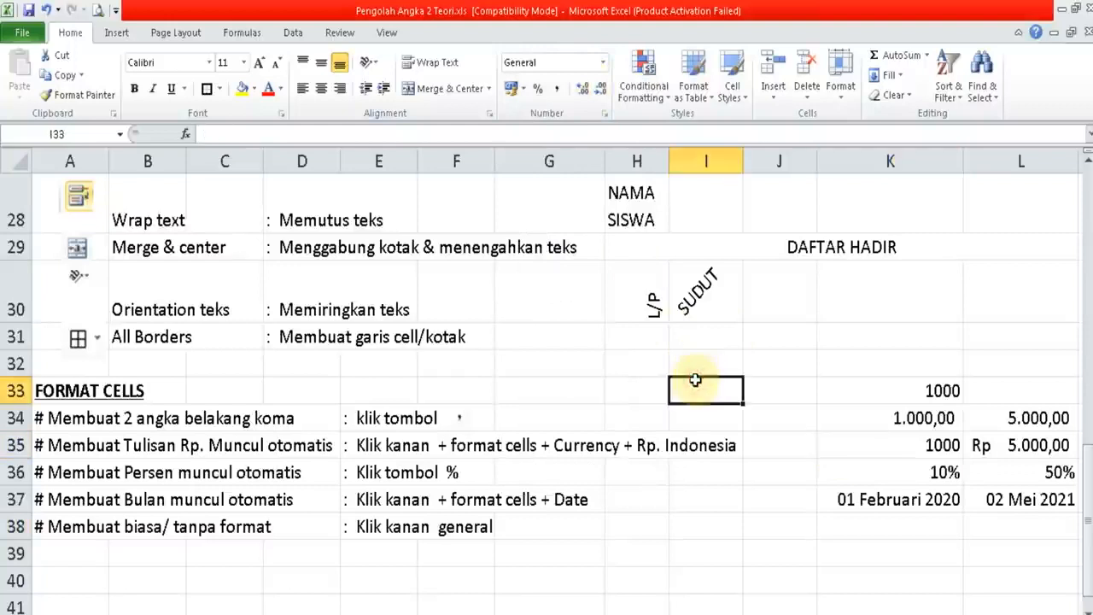
- Undo the General format applied to cell K35 and save the workbook
{"action": "left_click", "coordinate": [861, 444]}
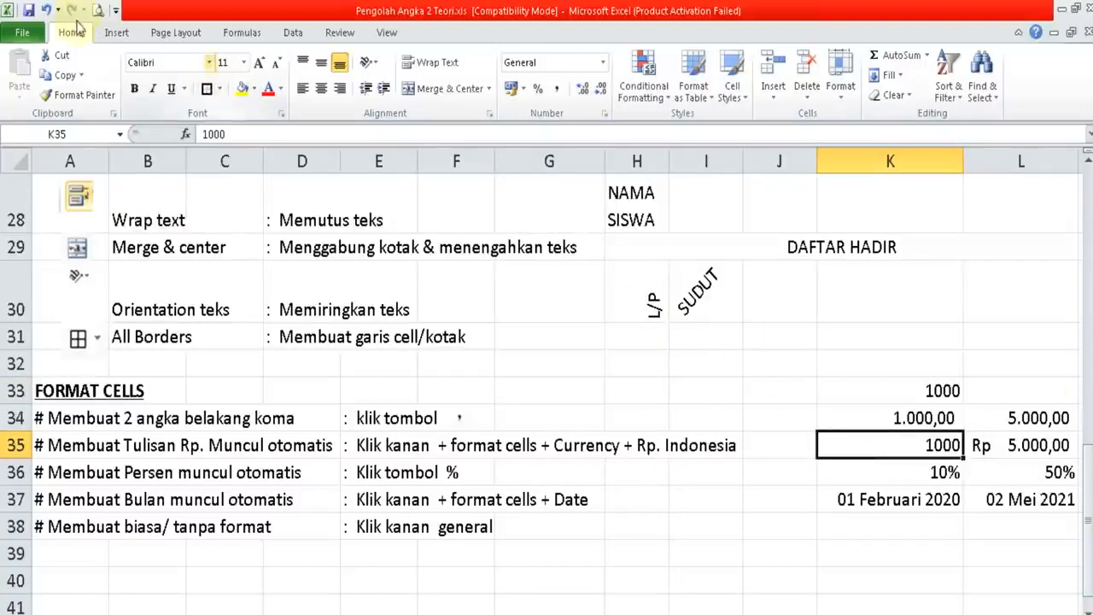
{"action": "left_click", "coordinate": [49, 10]}
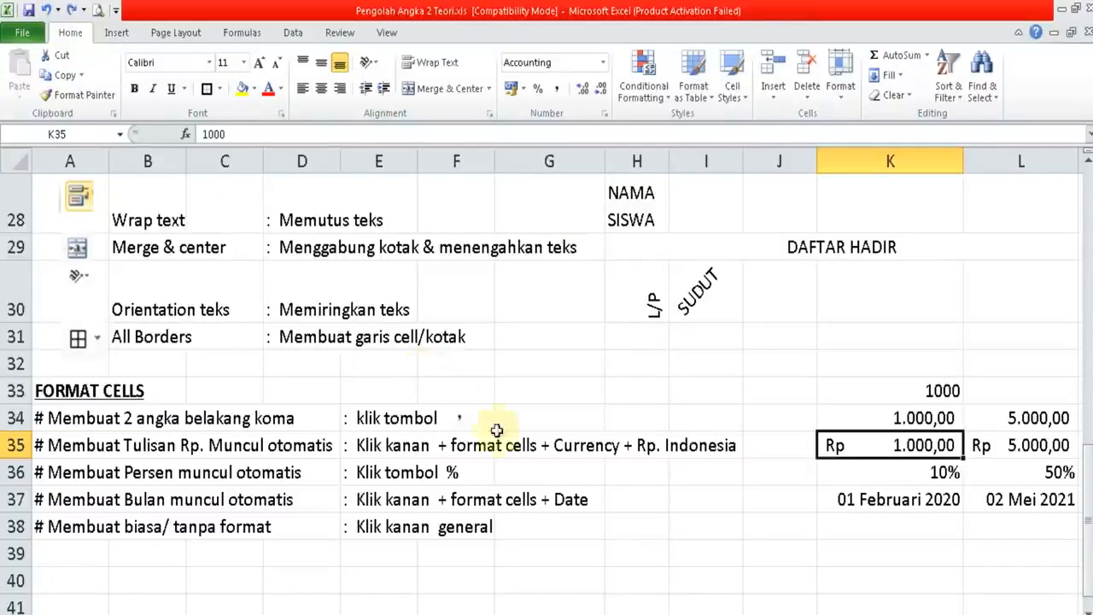
{"action": "left_click", "coordinate": [632, 526]}
{"action": "left_click", "coordinate": [557, 556]}
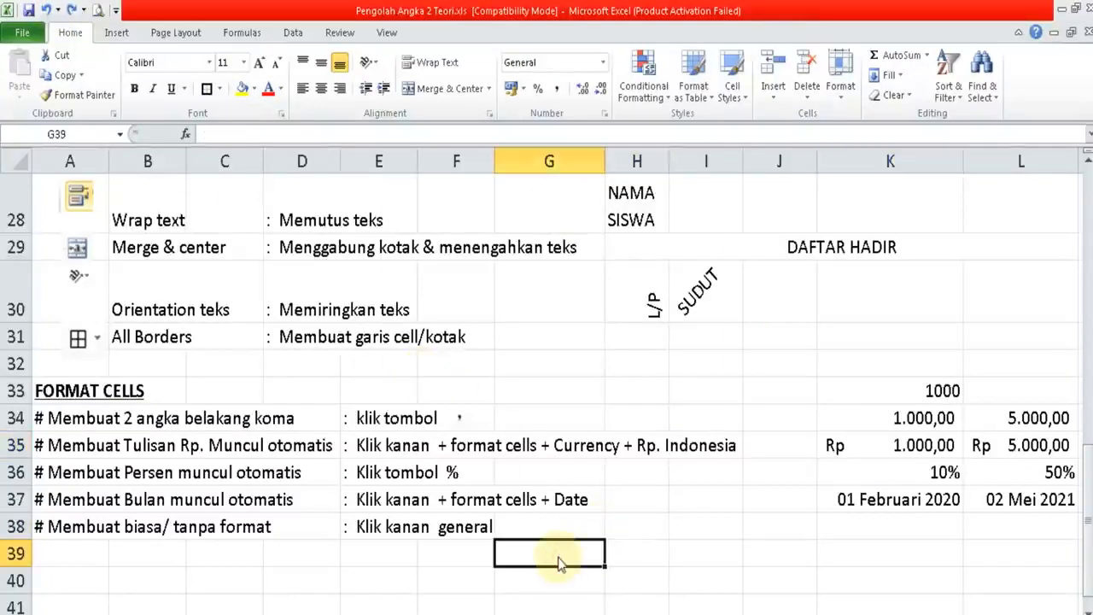
{"action": "key", "text": "ctrl+s"}
{"action": "left_click", "coordinate": [598, 457]}
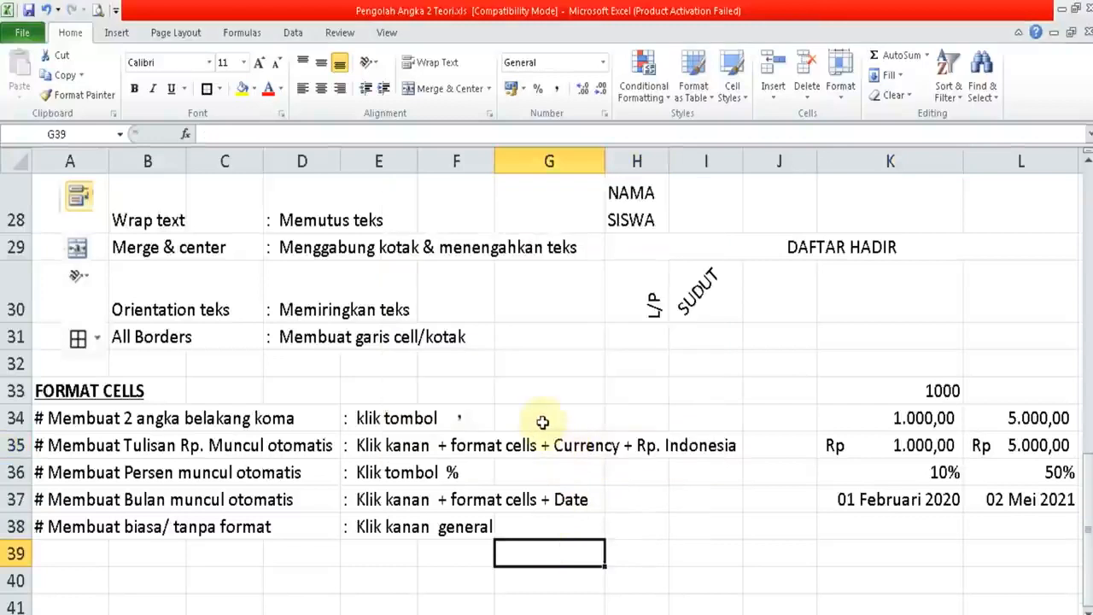
{"action": "left_click", "coordinate": [541, 418]}
{"action": "key", "text": "Up"}
{"action": "key", "text": "Up"}
{"action": "key", "text": "Up"}
{"action": "key", "text": "Up"}
{"action": "key", "text": "Left"}
{"action": "key", "text": "Left"}
{"action": "key", "text": "Left"}
{"action": "key", "text": "Left"}
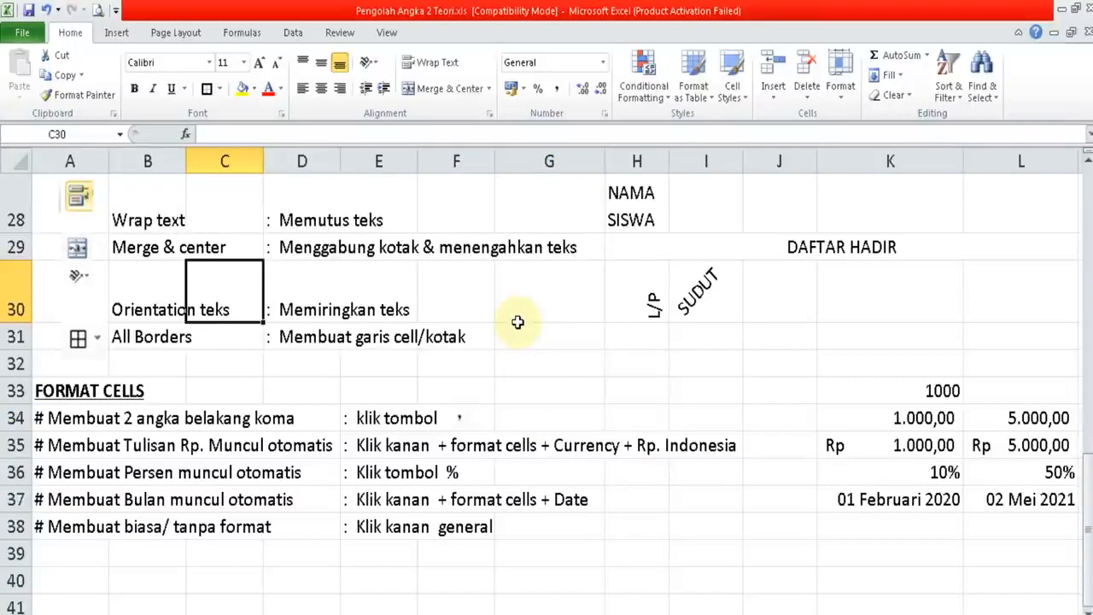
{"action": "left_click", "coordinate": [447, 387]}
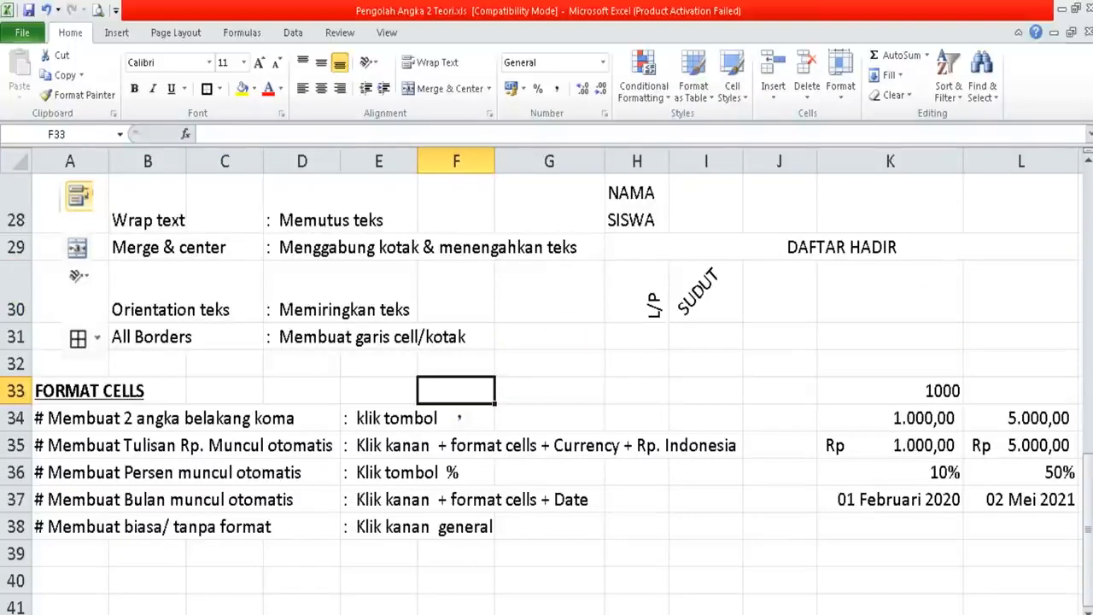
- Switch to the next worksheet, the one covering Operasi Matematika
{"action": "key", "text": "ctrl+Page_Down"}
{"action": "left_click", "coordinate": [350, 463]}
{"action": "left_click", "coordinate": [371, 395]}
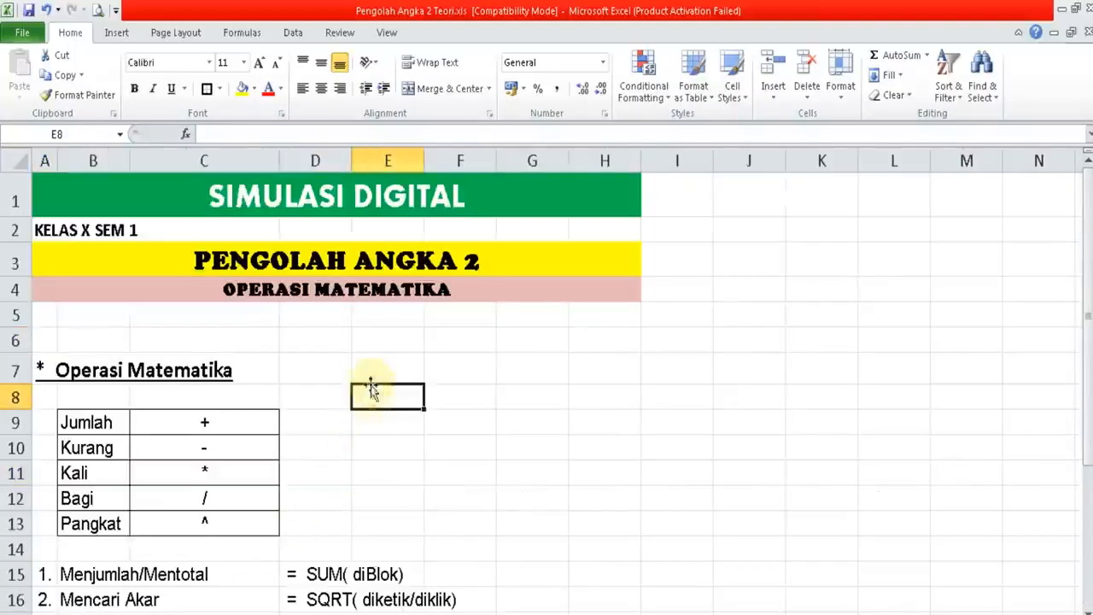
{"action": "left_click", "coordinate": [369, 346]}
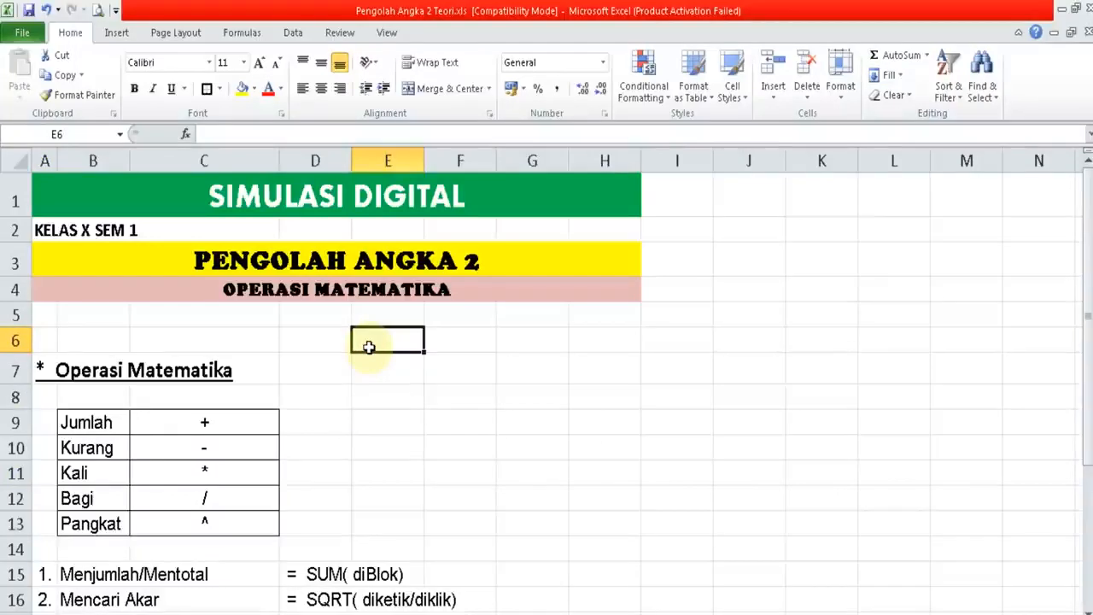
- Examine the operator table under Operasi Matematika, going through the Jumlah, Kurang and Kali rows
{"action": "key", "text": "Down"}
{"action": "key", "text": "Down"}
{"action": "key", "text": "Down"}
{"action": "key", "text": "Down"}
{"action": "key", "text": "Down"}
{"action": "key", "text": "Down"}
{"action": "key", "text": "Down"}
{"action": "key", "text": "Down"}
{"action": "key", "text": "Down"}
{"action": "key", "text": "Down"}
{"action": "key", "text": "Down"}
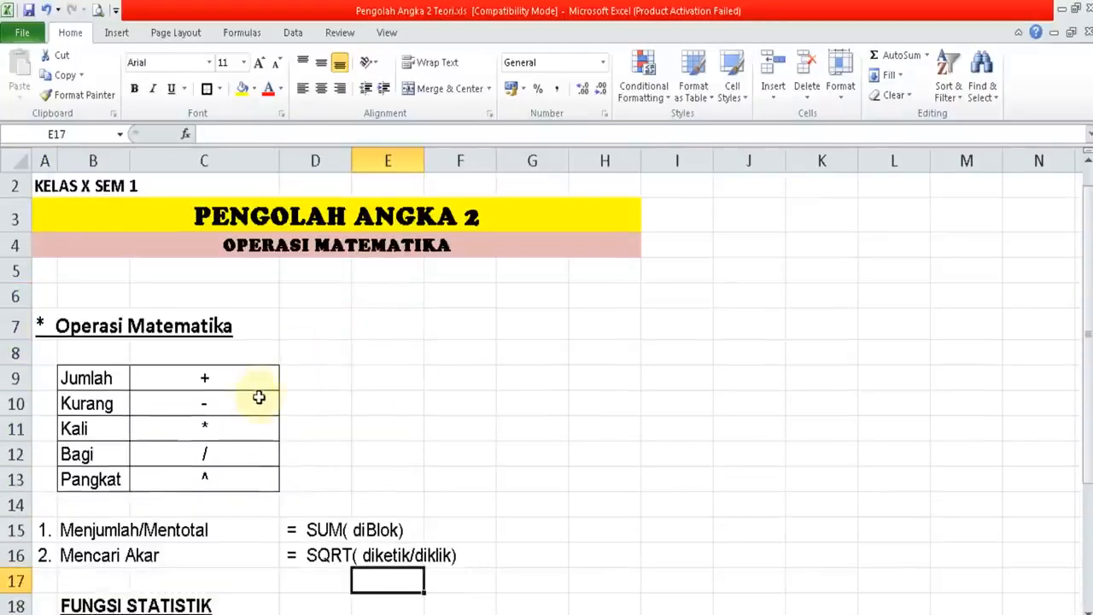
{"action": "left_click", "coordinate": [205, 376]}
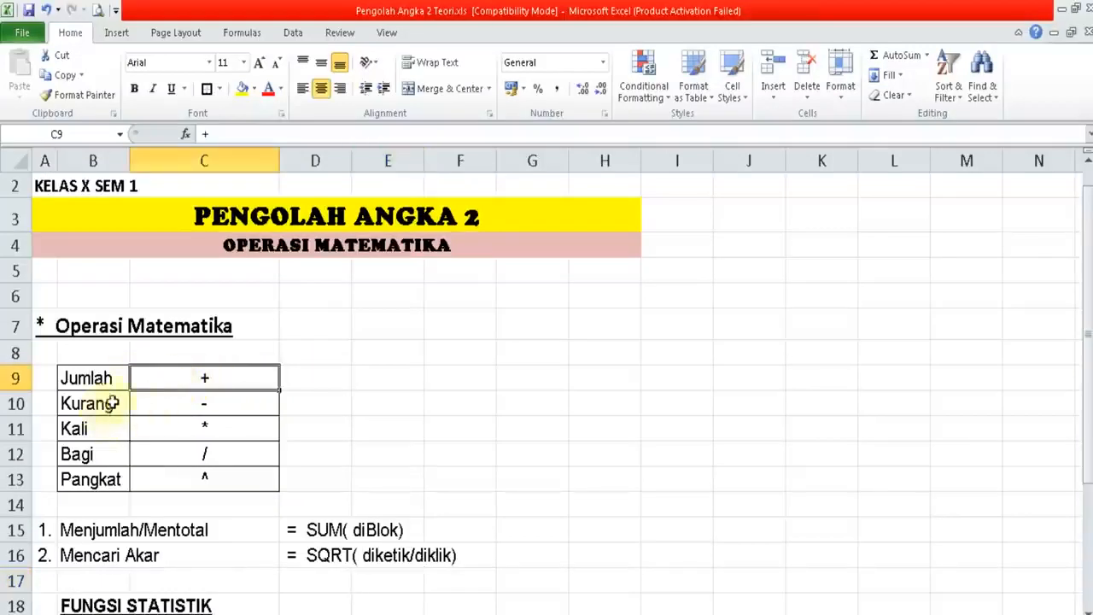
{"action": "left_click", "coordinate": [205, 402]}
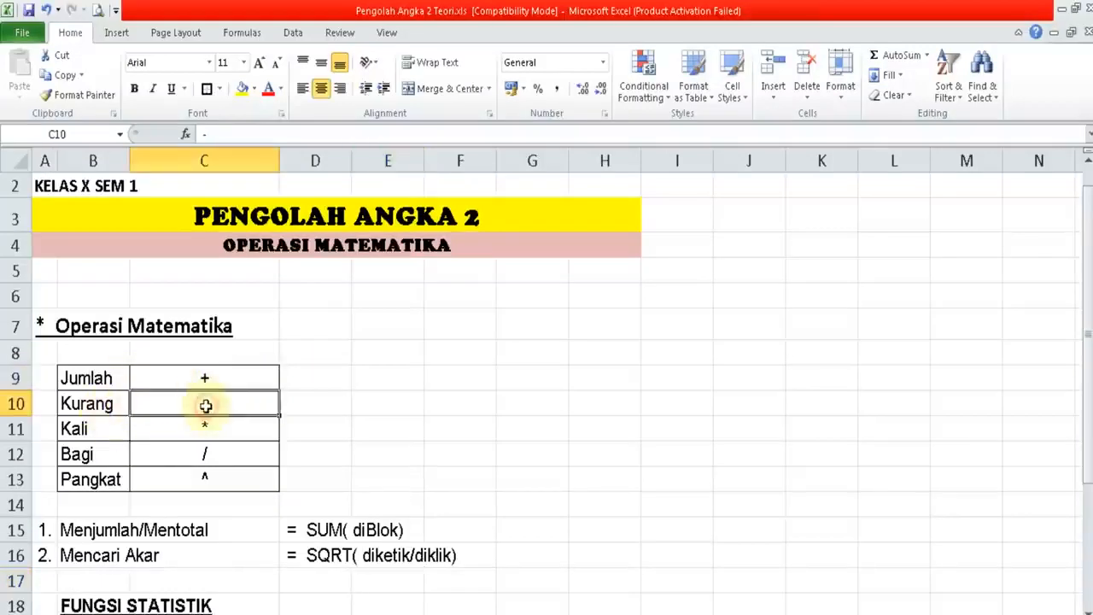
{"action": "left_click", "coordinate": [110, 430]}
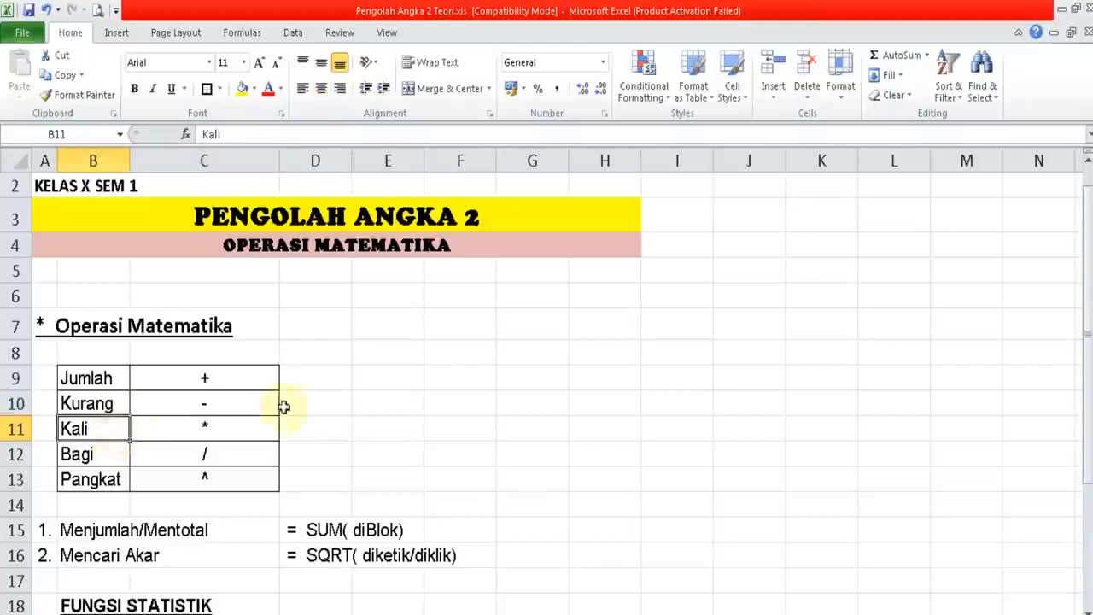
{"action": "left_click", "coordinate": [380, 429]}
{"action": "type", "text": "X"}
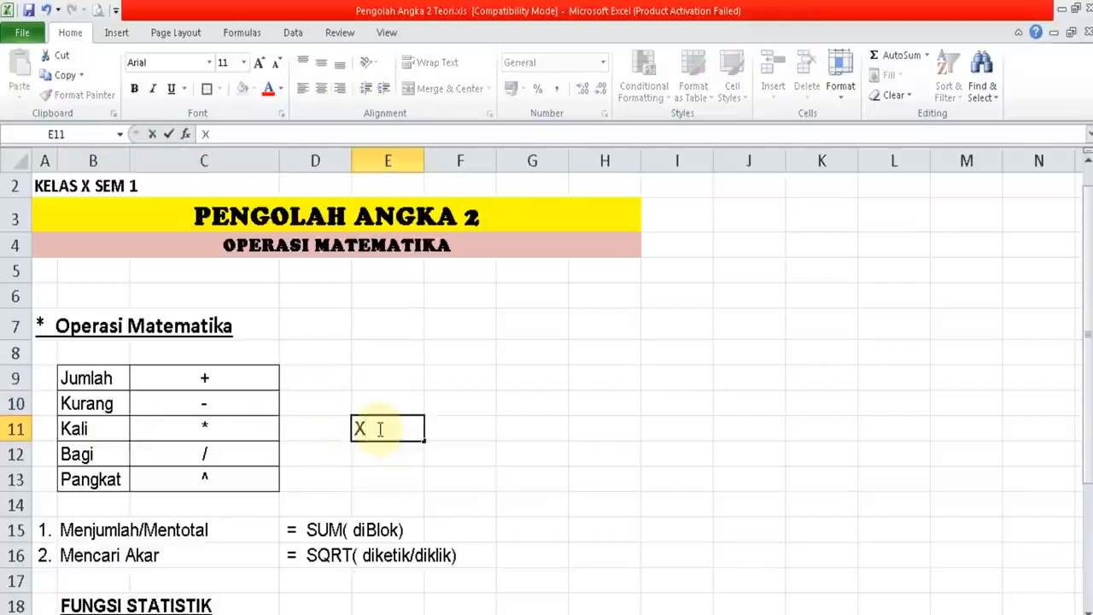
{"action": "key", "text": "BackSpace"}
{"action": "key", "text": "Return"}
- Select the symbol cell for Kali in the operator table to examine it
{"action": "left_click", "coordinate": [217, 438]}
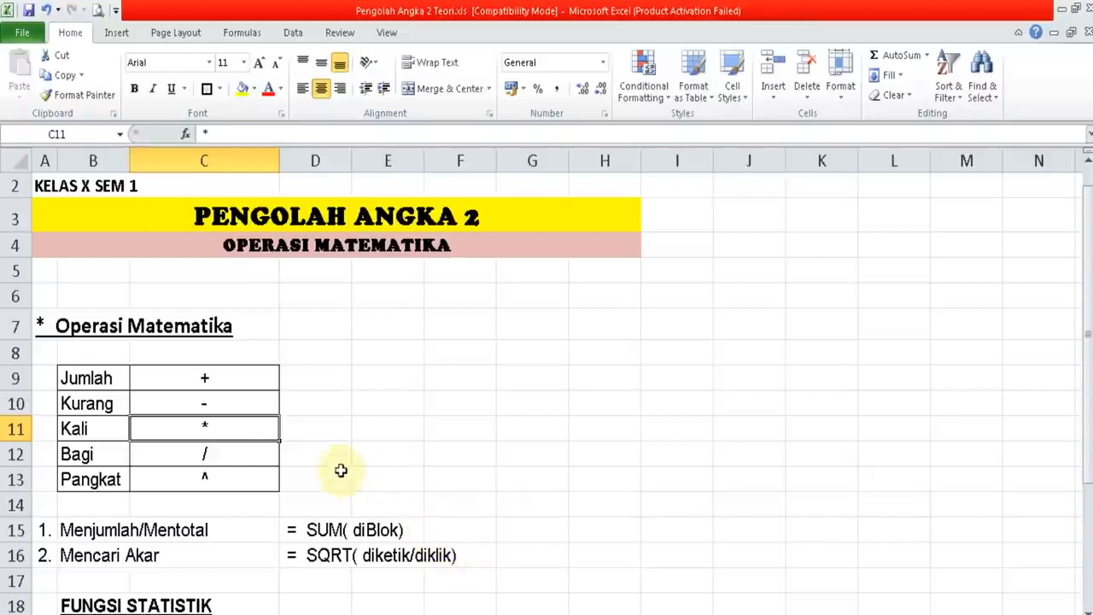
{"action": "left_click", "coordinate": [241, 451]}
{"action": "left_click", "coordinate": [347, 457]}
{"action": "type", "text": ":"}
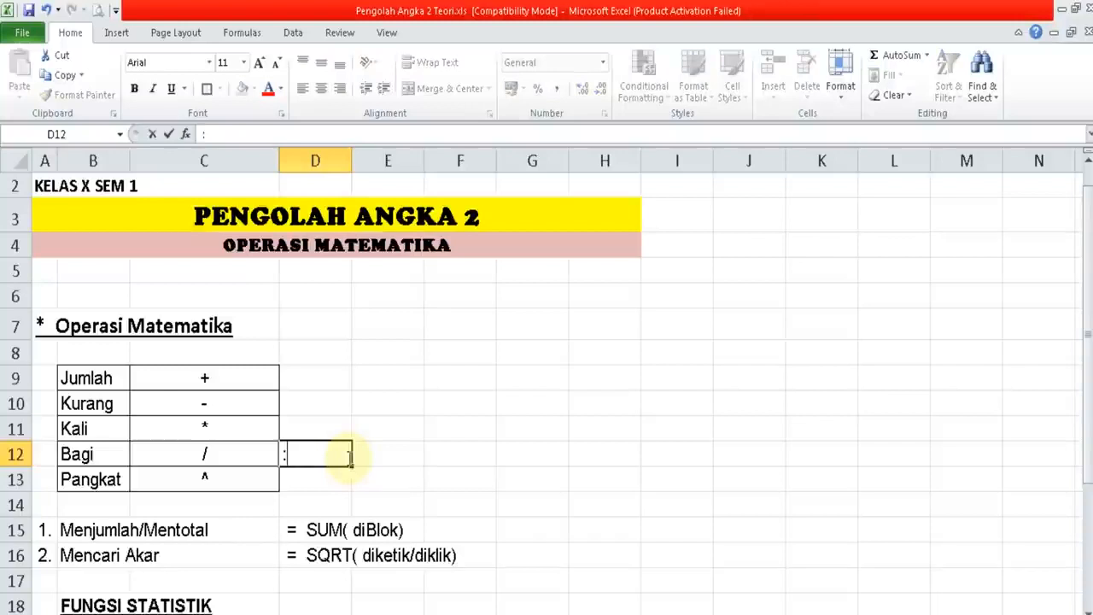
{"action": "key", "text": "BackSpace"}
{"action": "key", "text": "Return"}
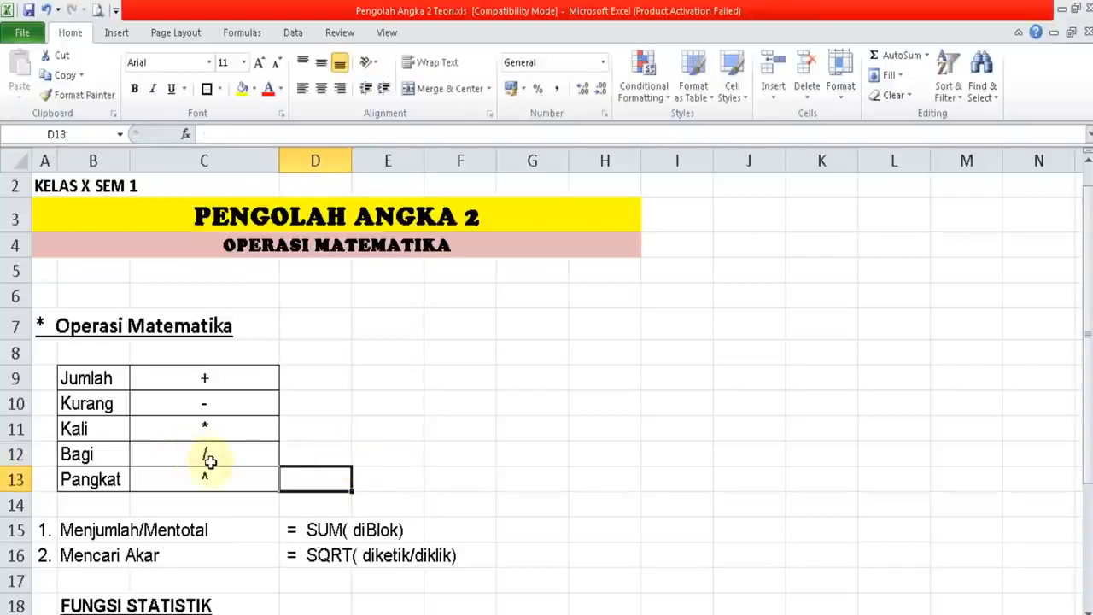
- Examine the Pangkat row of the operator table and the SUM, SQRT and FUNGSI STATISTIK entries below it
{"action": "left_click", "coordinate": [224, 479]}
{"action": "left_click", "coordinate": [343, 484]}
{"action": "key", "text": "Down"}
{"action": "key", "text": "Down"}
{"action": "key", "text": "Down"}
{"action": "key", "text": "Down"}
{"action": "key", "text": "Down"}
{"action": "key", "text": "Down"}
{"action": "key", "text": "Down"}
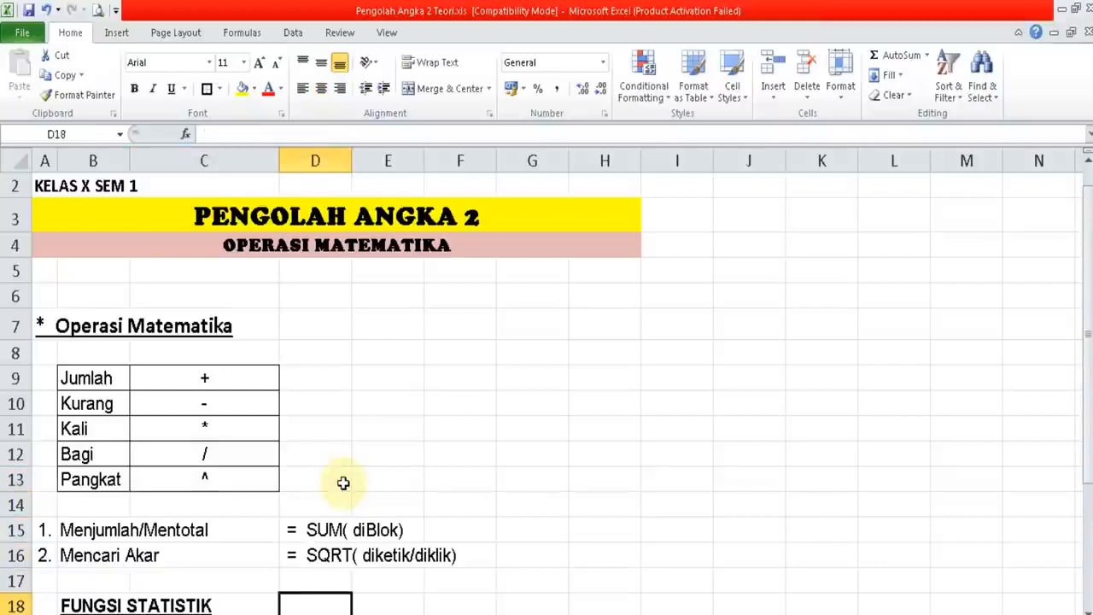
{"action": "key", "text": "Down"}
{"action": "key", "text": "Up"}
{"action": "key", "text": "Up"}
{"action": "key", "text": "Up"}
{"action": "key", "text": "Up"}
{"action": "key", "text": "Up"}
{"action": "key", "text": "Up"}
{"action": "key", "text": "Up"}
{"action": "key", "text": "Up"}
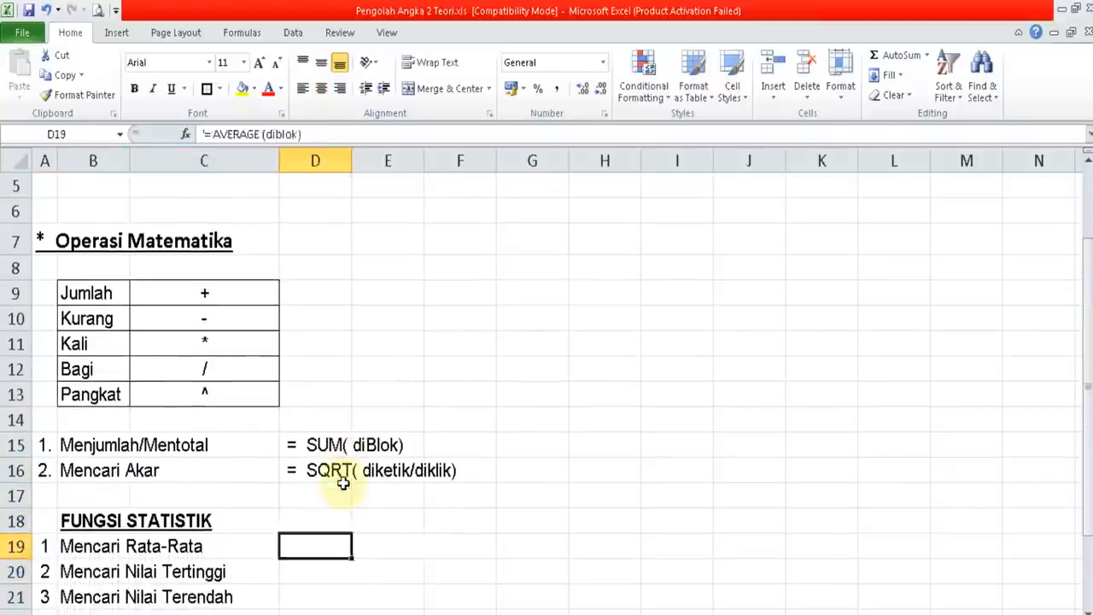
{"action": "key", "text": "Right"}
{"action": "key", "text": "Right"}
{"action": "key", "text": "Down"}
{"action": "key", "text": "Up"}
{"action": "key", "text": "Up"}
{"action": "key", "text": "Up"}
{"action": "key", "text": "Up"}
{"action": "key", "text": "Up"}
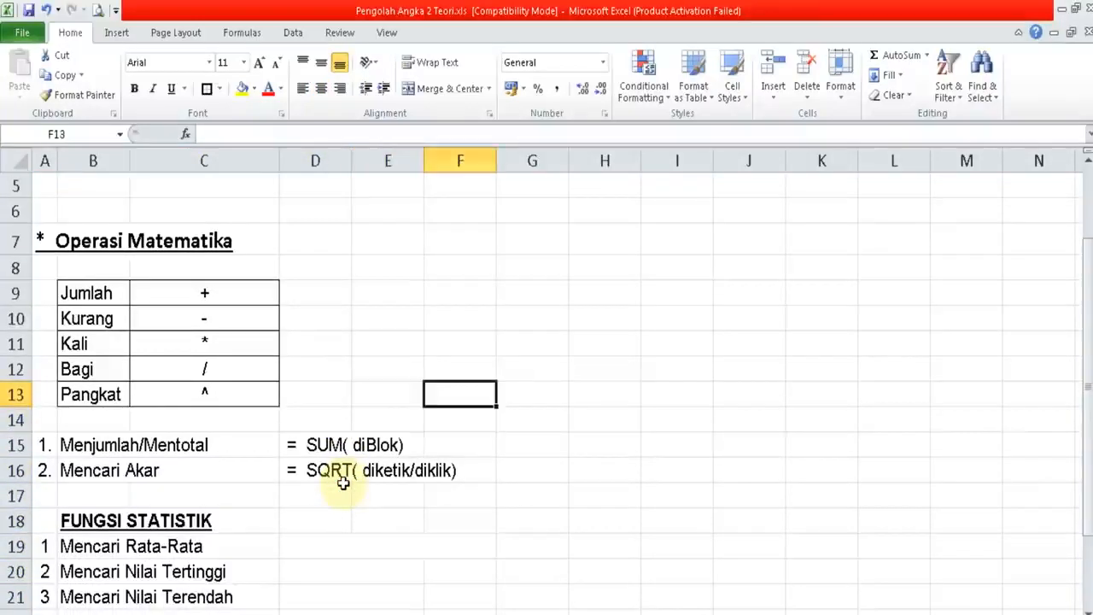
{"action": "key", "text": "Down"}
{"action": "key", "text": "Down"}
{"action": "key", "text": "Down"}
{"action": "key", "text": "Down"}
{"action": "key", "text": "Down"}
{"action": "key", "text": "Down"}
{"action": "key", "text": "Down"}
{"action": "key", "text": "Down"}
{"action": "key", "text": "Down"}
{"action": "key", "text": "Down"}
{"action": "key", "text": "Down"}
{"action": "key", "text": "Down"}
{"action": "key", "text": "Down"}
{"action": "key", "text": "Down"}
{"action": "key", "text": "Down"}
{"action": "key", "text": "Down"}
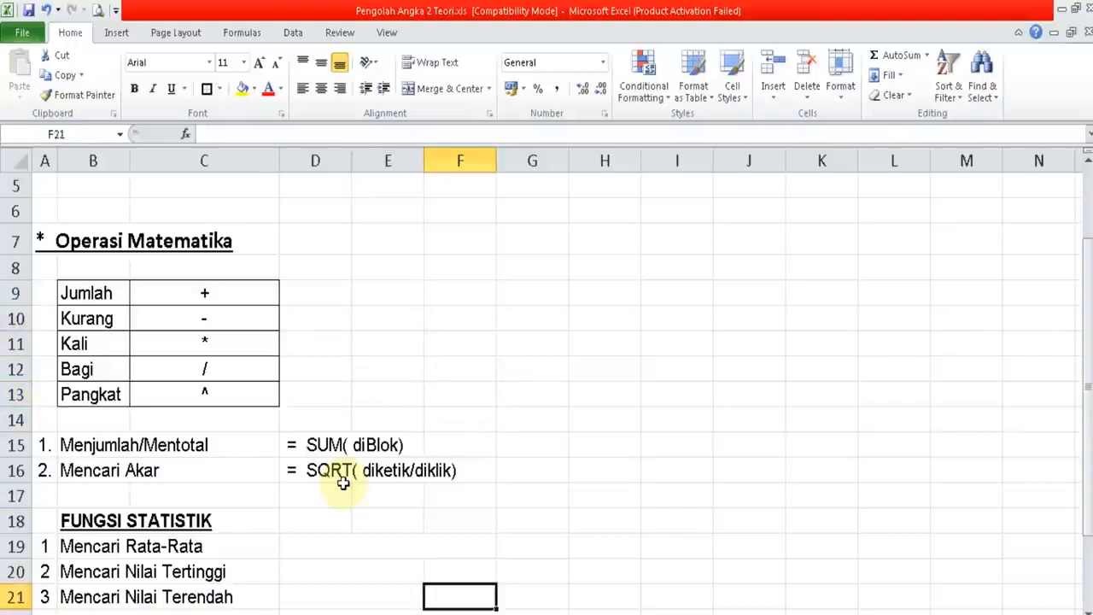
{"action": "key", "text": "Up"}
{"action": "key", "text": "Up"}
{"action": "key", "text": "Up"}
{"action": "key", "text": "Up"}
{"action": "key", "text": "Up"}
{"action": "key", "text": "Up"}
{"action": "key", "text": "Up"}
{"action": "key", "text": "Up"}
{"action": "key", "text": "Up"}
{"action": "key", "text": "Up"}
{"action": "key", "text": "Up"}
{"action": "key", "text": "Up"}
{"action": "key", "text": "Up"}
{"action": "key", "text": "Up"}
{"action": "key", "text": "Up"}
{"action": "key", "text": "Up"}
{"action": "key", "text": "Up"}
{"action": "key", "text": "Up"}
{"action": "key", "text": "Up"}
{"action": "key", "text": "Up"}
{"action": "key", "text": "Up"}
- Enter the sample numbers 10 in cell G8 and 20 in cell G9
{"action": "key", "text": "Down"}
{"action": "key", "text": "Down"}
{"action": "key", "text": "Down"}
{"action": "key", "text": "Down"}
{"action": "key", "text": "Right"}
{"action": "key", "text": "Right"}
{"action": "key", "text": "Left"}
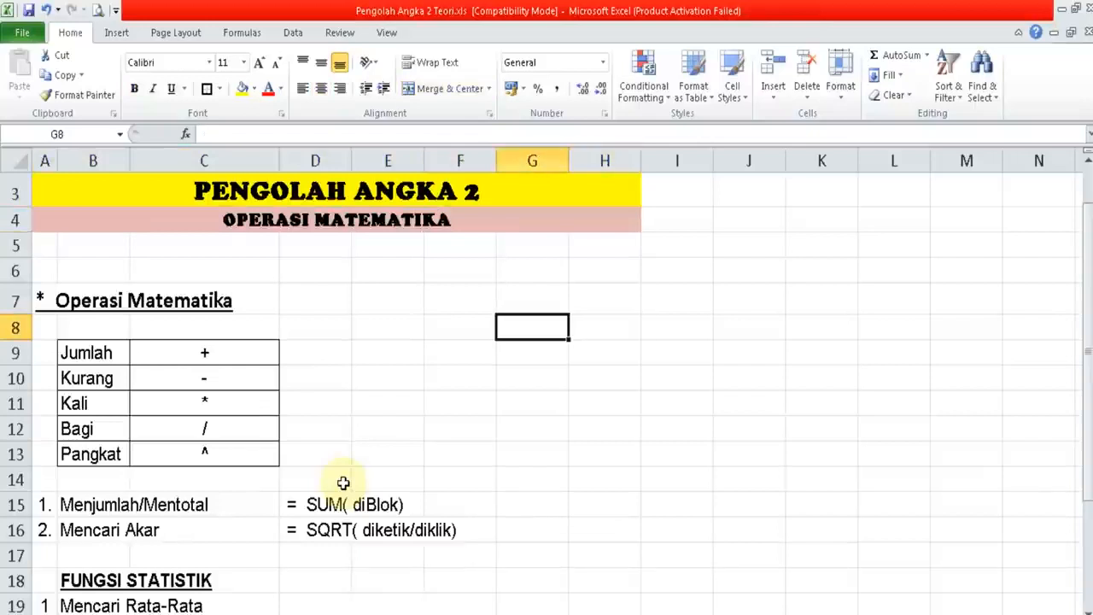
{"action": "type", "text": "10"}
{"action": "key", "text": "Return"}
{"action": "type", "text": "20"}
{"action": "key", "text": "Return"}
- Extend the number series in G8:G9 down to cell G13
{"action": "key", "text": "Up"}
{"action": "key", "text": "Up"}
{"action": "key", "text": "shift+Down"}
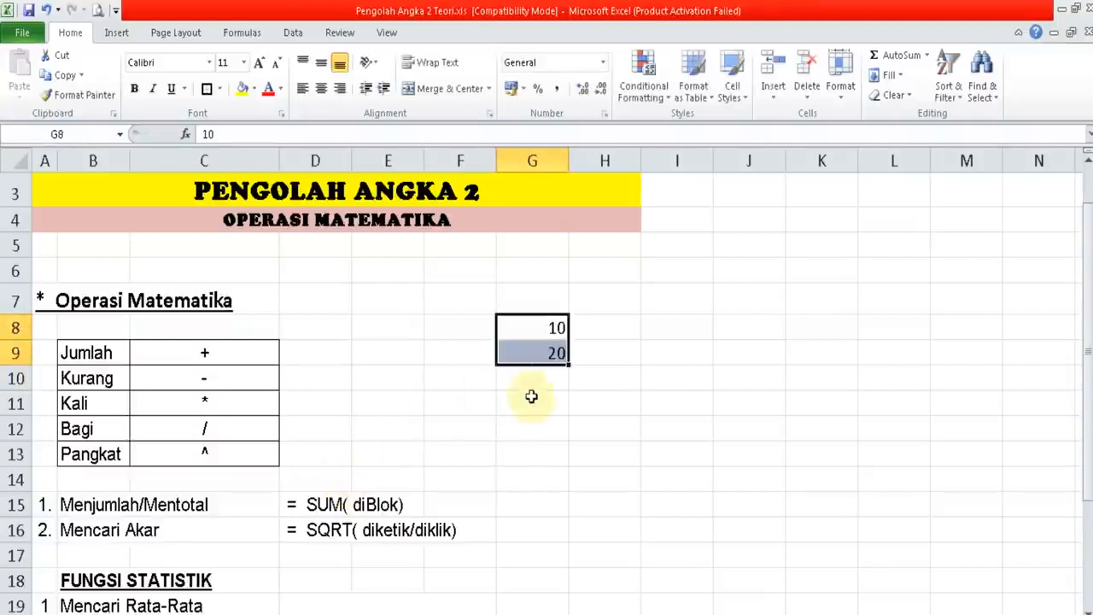
{"action": "left_click_drag", "start_coordinate": [568, 364], "coordinate": [566, 459]}
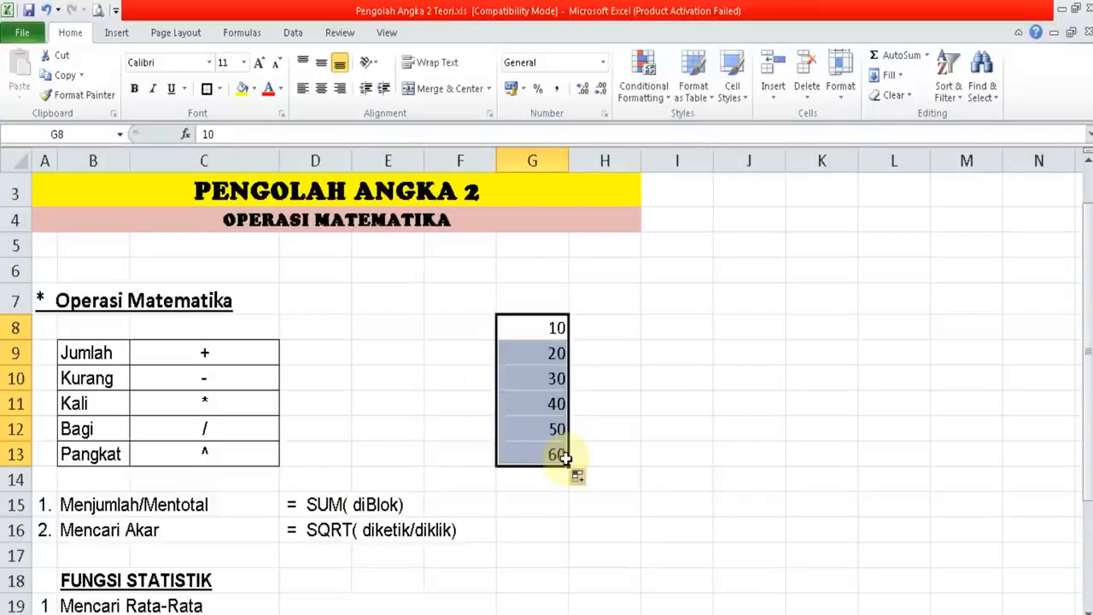
- Move the values of G8:G12 down one row so they occupy G9:G13 beside the operator table
{"action": "key", "text": "shift+Up"}
{"action": "key", "text": "shift+Up"}
{"action": "key", "text": "shift+Up"}
{"action": "key", "text": "shift+Up"}
{"action": "key", "text": "shift+Up"}
{"action": "key", "text": "shift+Down"}
{"action": "key", "text": "shift+Down"}
{"action": "key", "text": "shift+Down"}
{"action": "key", "text": "shift+Down"}
{"action": "key", "text": "ctrl+c"}
{"action": "key", "text": "Down"}
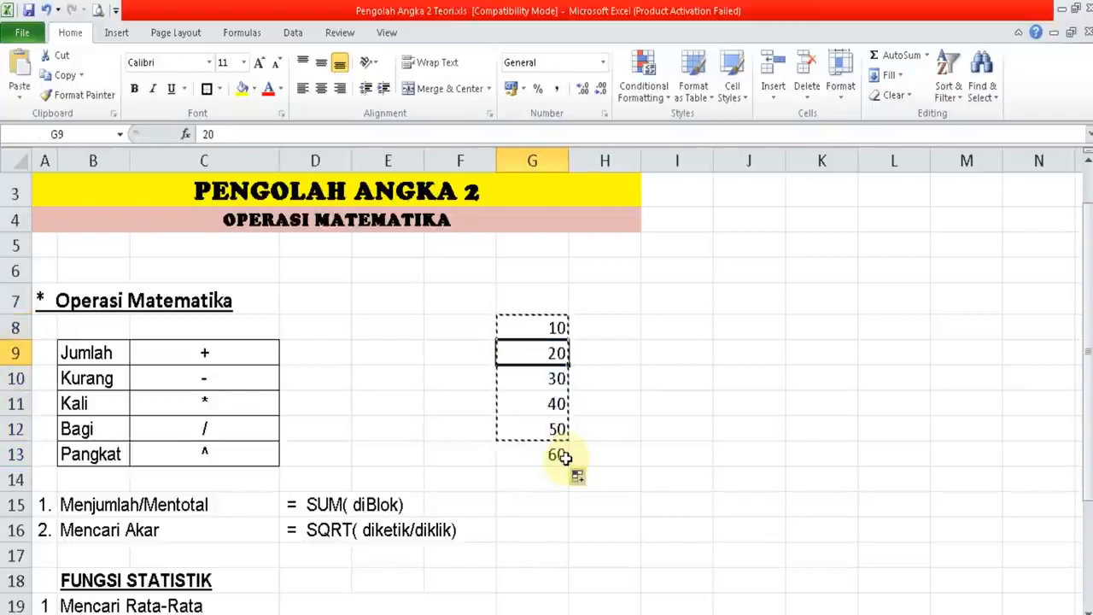
{"action": "key", "text": "ctrl+v"}
- Enter 100 in H9 and 200 in H10, and extend the series down to H13
{"action": "key", "text": "Right"}
{"action": "type", "text": "100"}
{"action": "key", "text": "Return"}
{"action": "type", "text": "200"}
{"action": "key", "text": "Return"}
{"action": "key", "text": "Up"}
{"action": "key", "text": "Up"}
{"action": "key", "text": "shift+Down"}
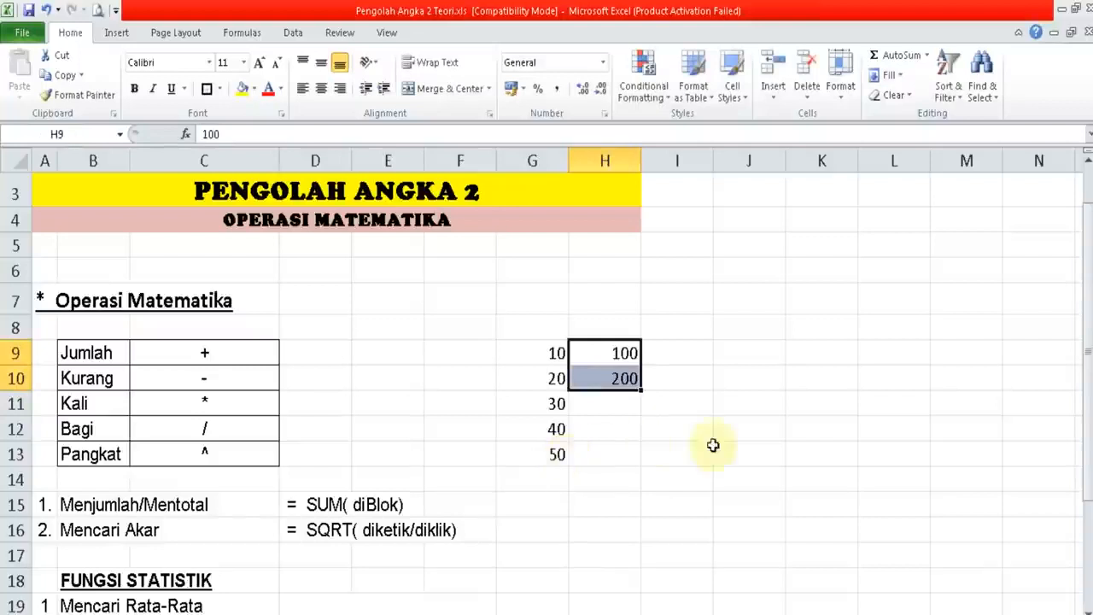
{"action": "left_click_drag", "start_coordinate": [641, 390], "coordinate": [636, 466]}
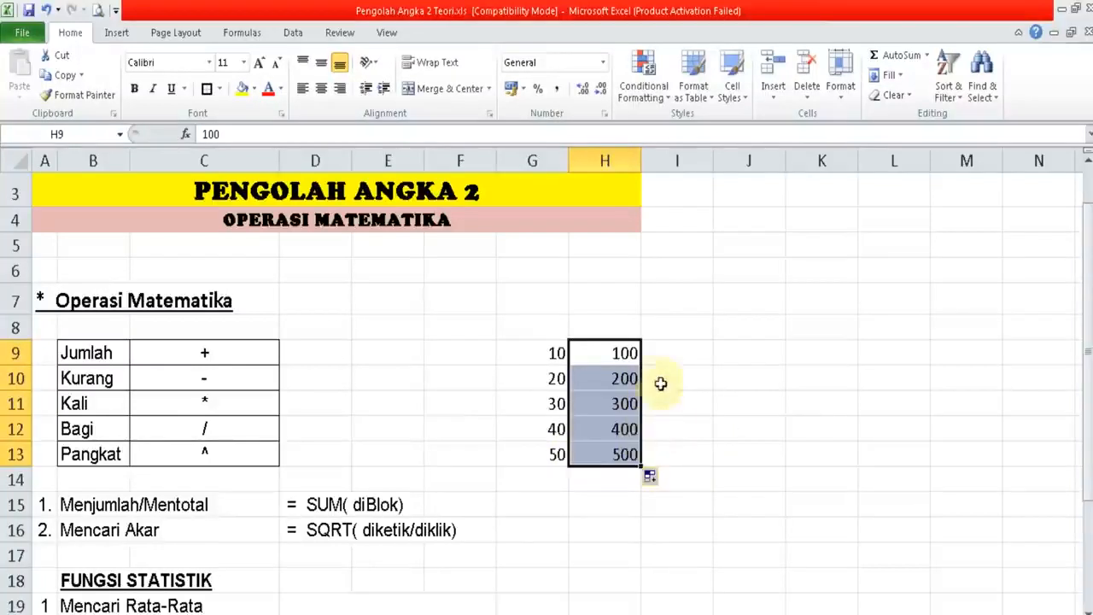
- Enter the heading JUMLAH in cell I8, above the column next to the sample numbers
{"action": "left_click", "coordinate": [676, 316]}
{"action": "type", "text": "JU"}
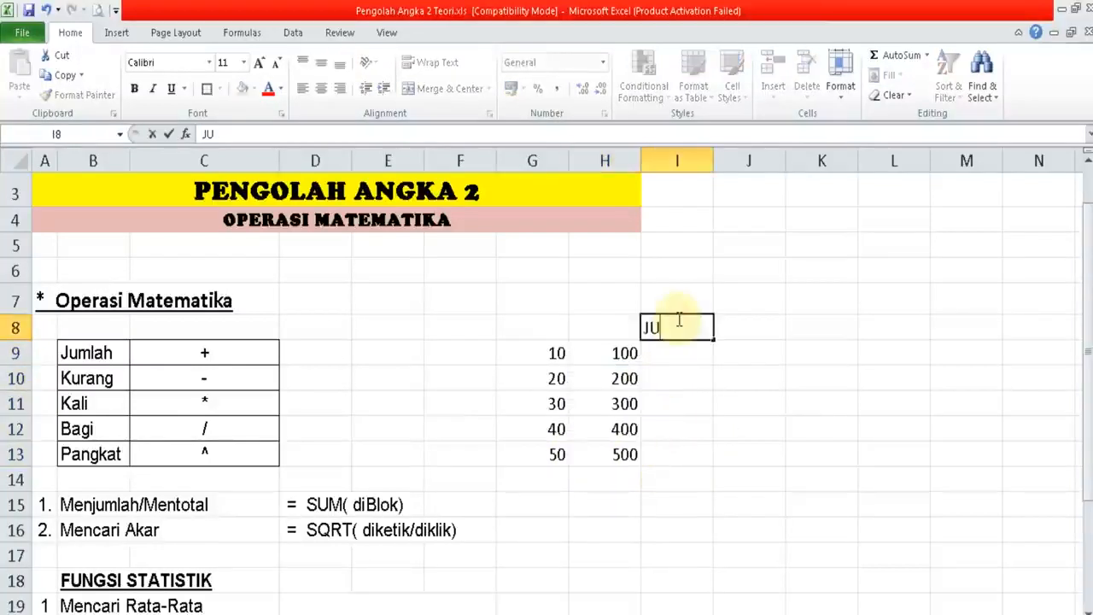
{"action": "type", "text": "MLAH"}
{"action": "key", "text": "Return"}
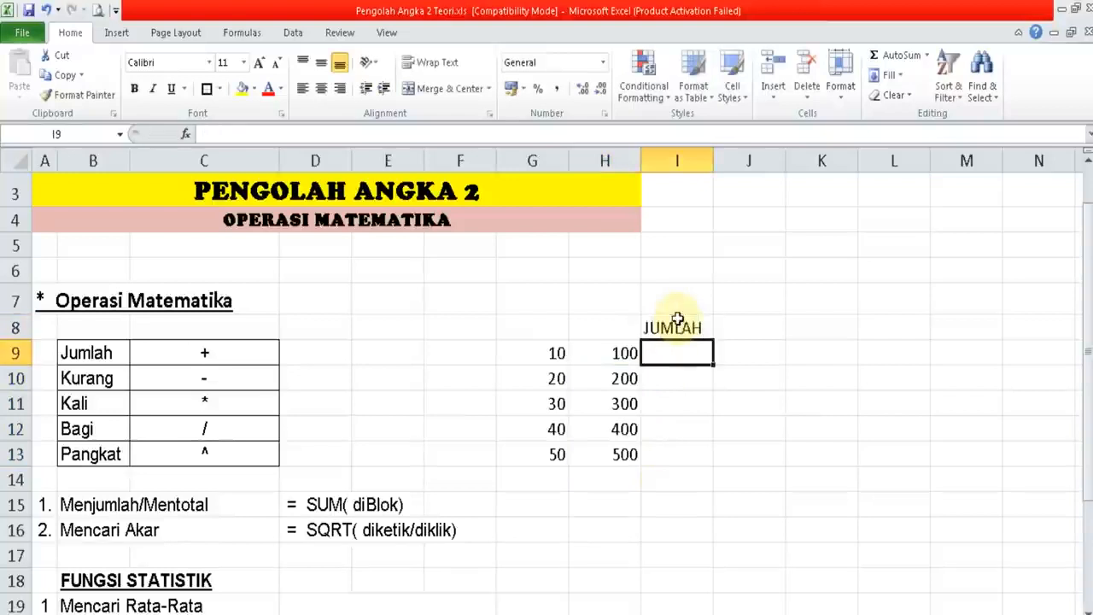
- Enter the heading METODE DIKETIK in cell D8, above the column beside the operator symbols
{"action": "key", "text": "Left"}
{"action": "key", "text": "Left"}
{"action": "key", "text": "Left"}
{"action": "key", "text": "Left"}
{"action": "key", "text": "Left"}
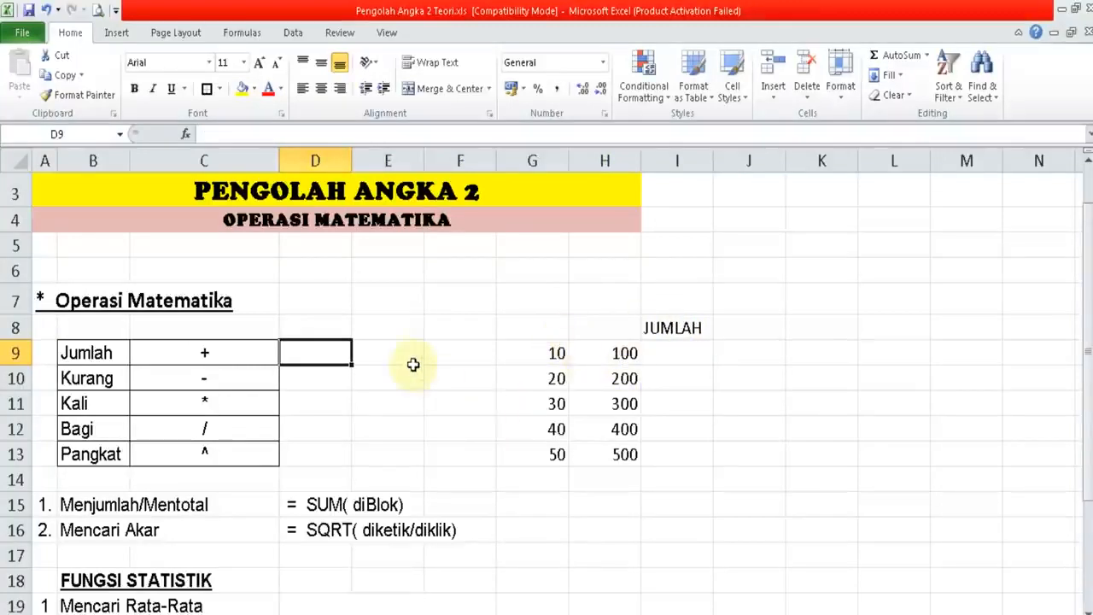
{"action": "key", "text": "Up"}
{"action": "type", "text": "MET"}
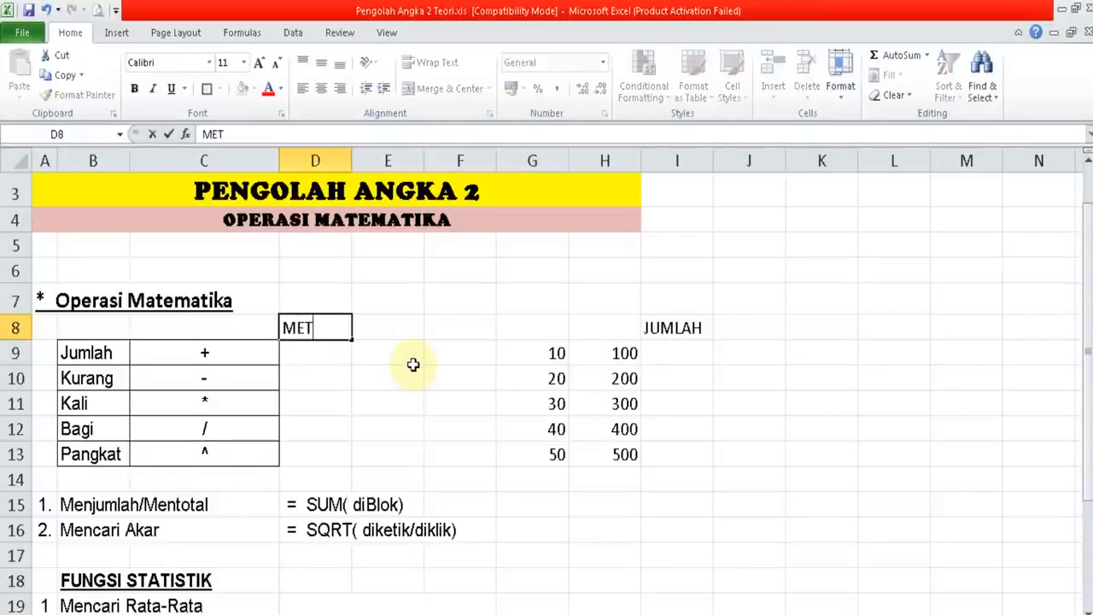
{"action": "type", "text": "ODE DIK"}
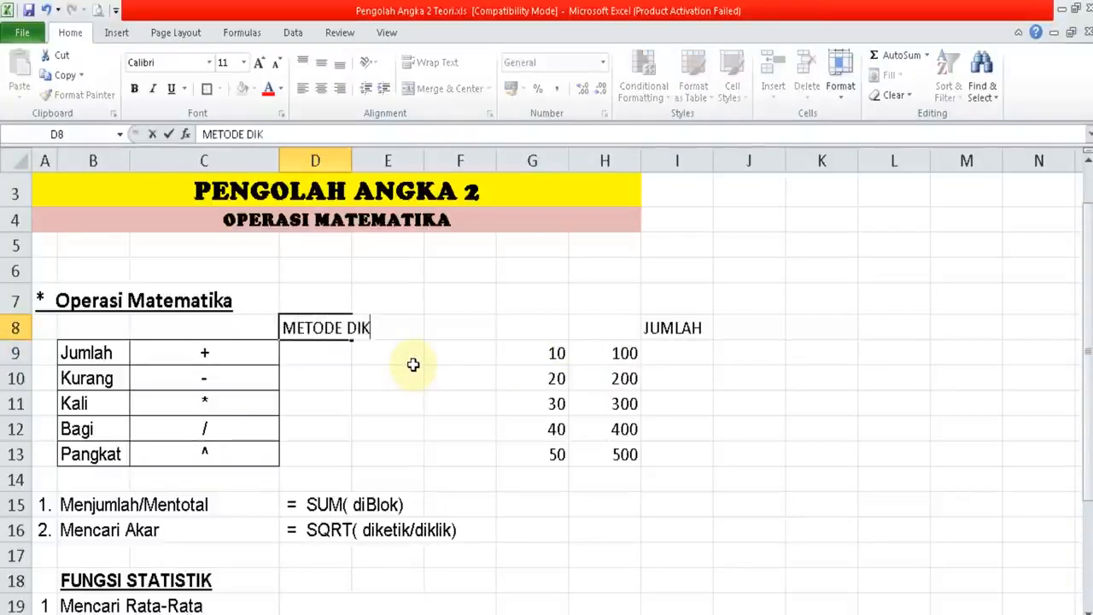
{"action": "type", "text": "ETIK"}
{"action": "key", "text": "Return"}
- Make the METODE DIKETIK heading underlined and bold
{"action": "key", "text": "Up"}
{"action": "key", "text": "ctrl+u"}
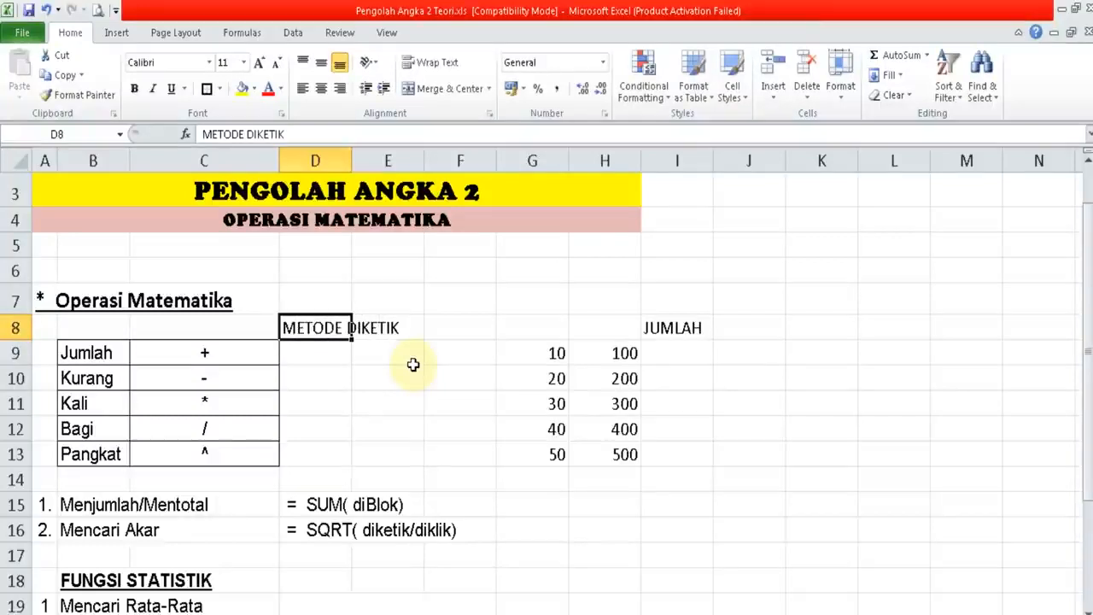
{"action": "key", "text": "ctrl+b"}
{"action": "key", "text": "Return"}
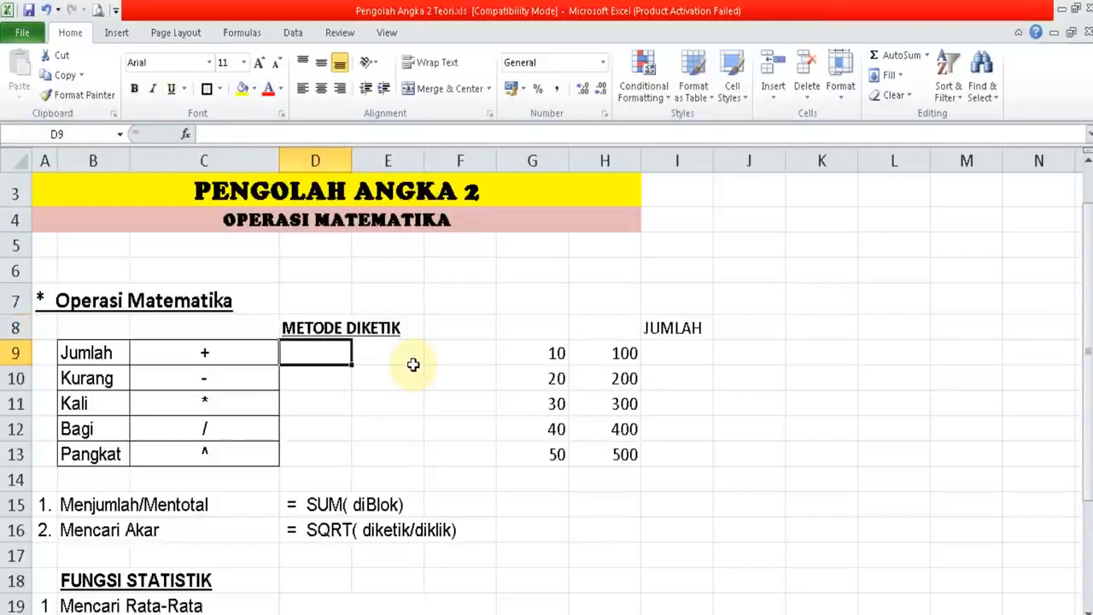
- Calculate the Jumlah row in cell D9 with the formula =10+100
{"action": "type", "text": "="}
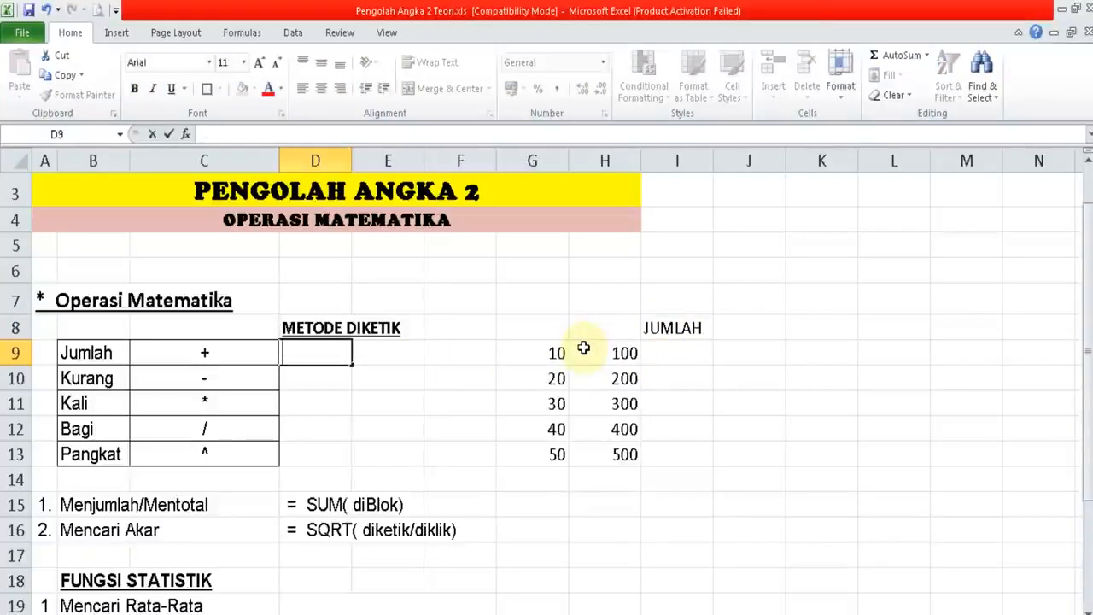
{"action": "type", "text": "1"}
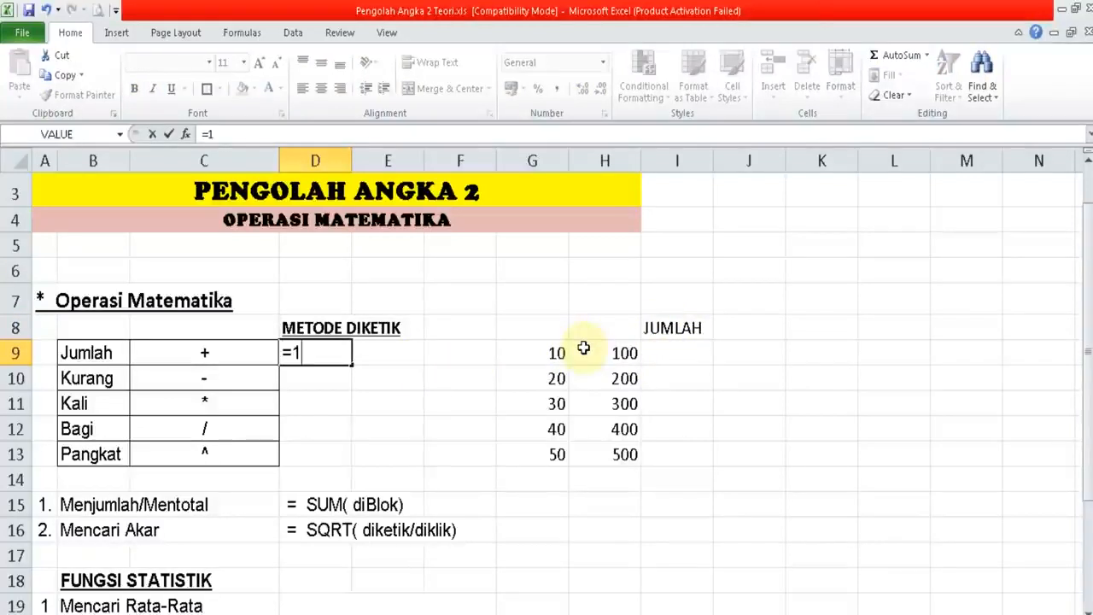
{"action": "type", "text": "0+100"}
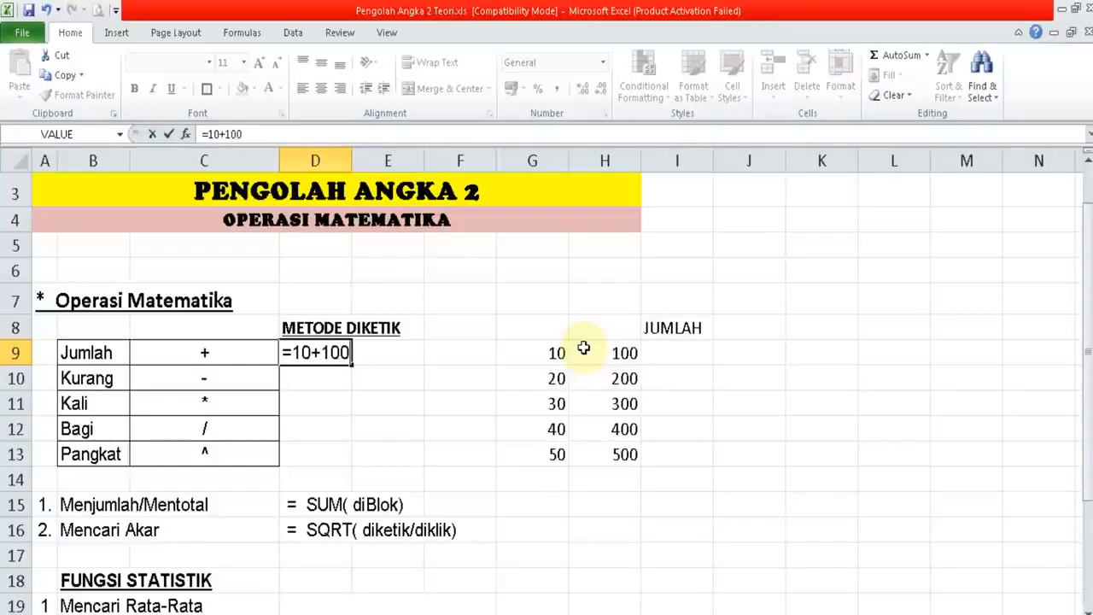
{"action": "key", "text": "Return"}
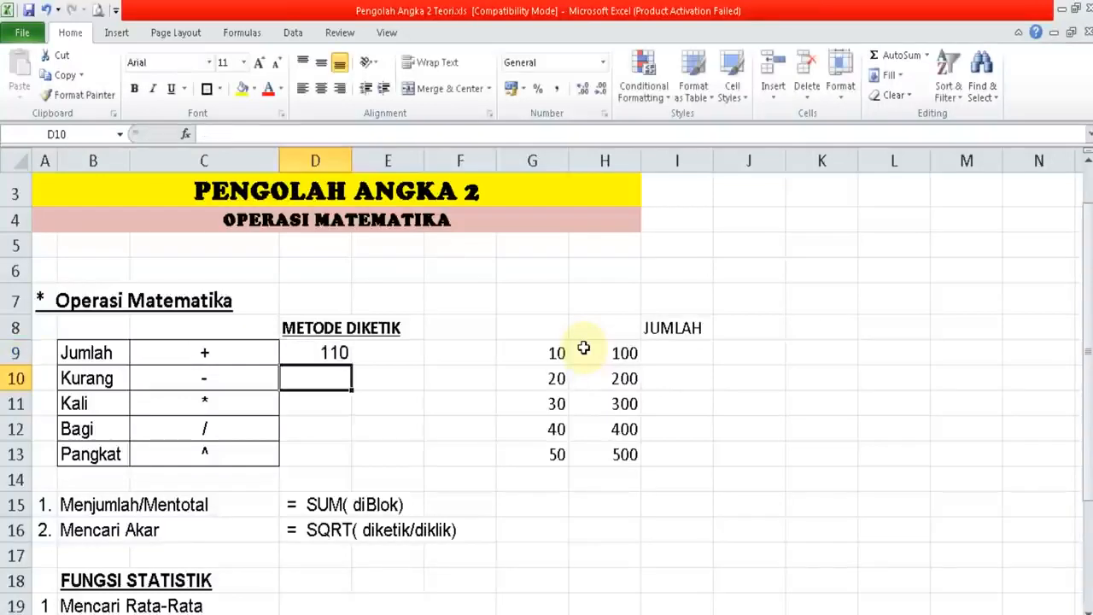
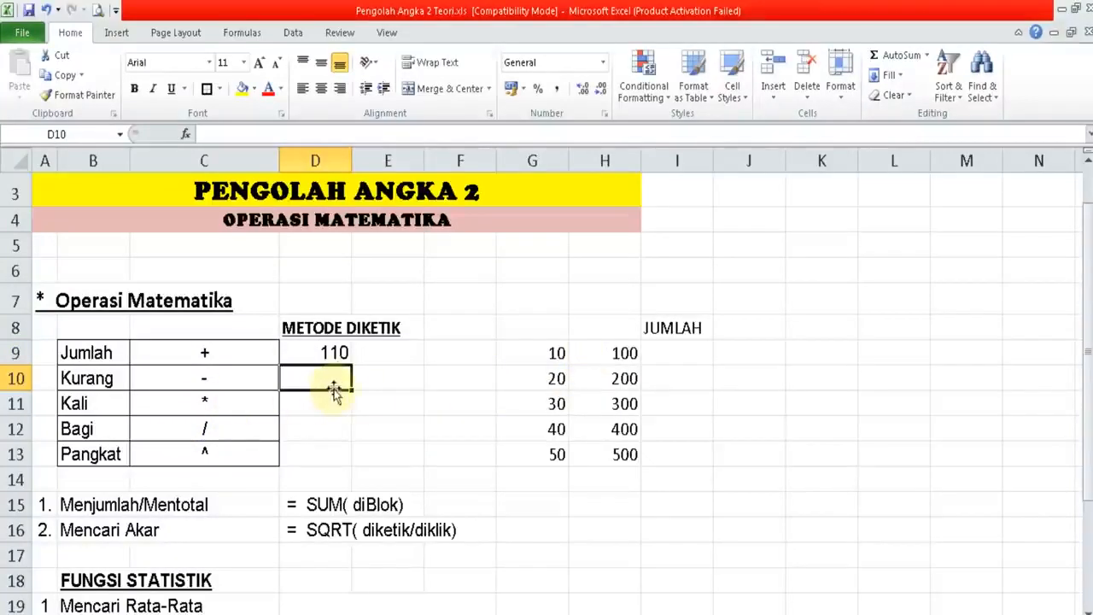
- Calculate the Kurang row in cell D10 with the formula =20-200
{"action": "type", "text": "="}
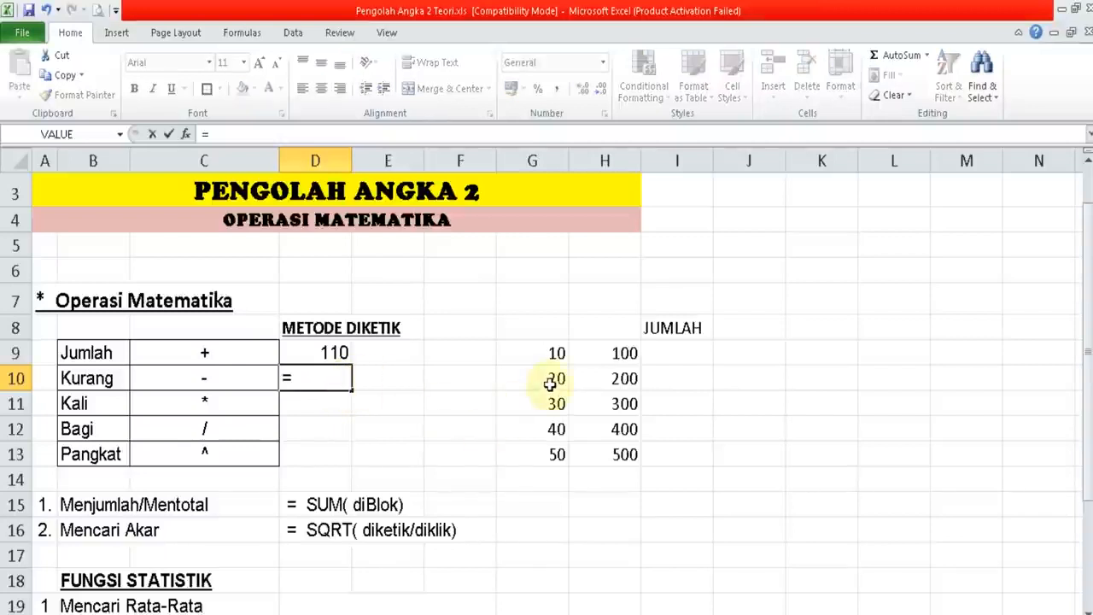
{"action": "type", "text": "20-"}
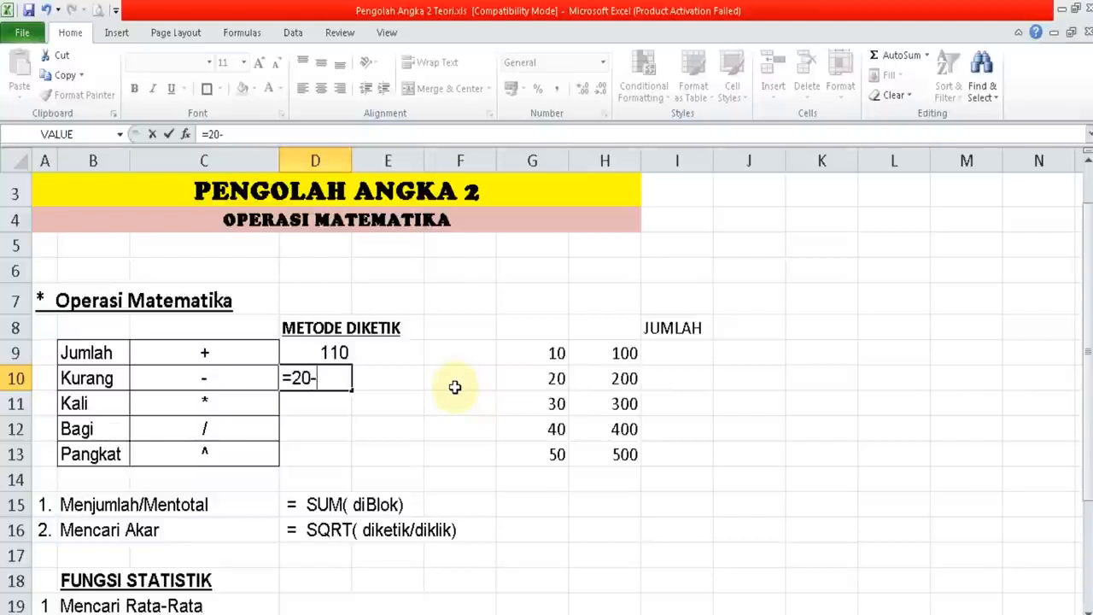
{"action": "type", "text": "200"}
{"action": "key", "text": "Return"}
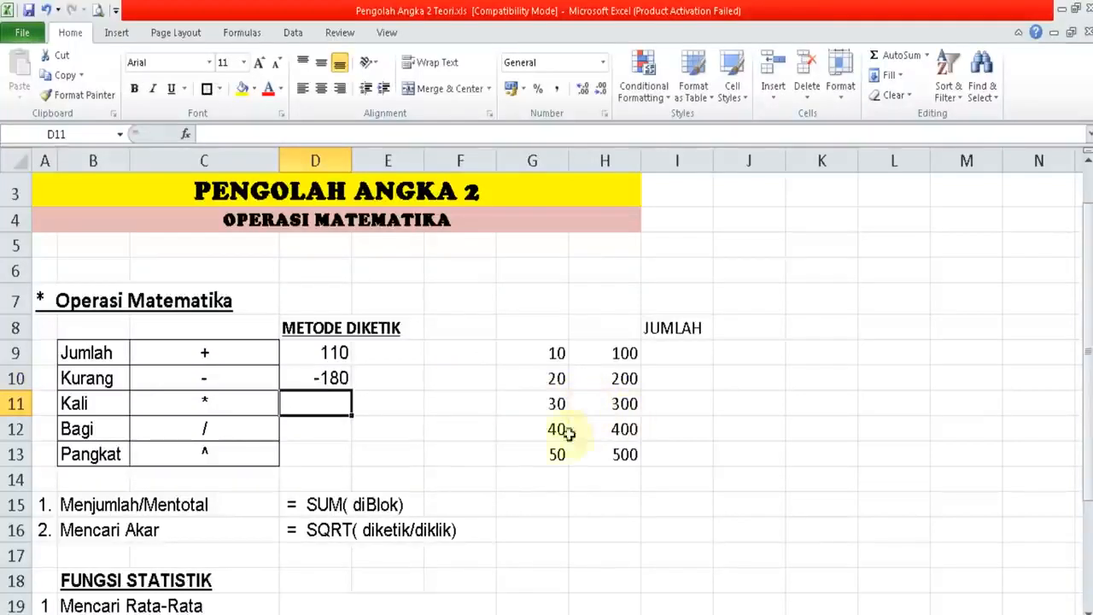
- Calculate the Kali row in D11 with =30*300 and the Bagi row in D12 with =400/40
{"action": "type", "text": "=30*300"}
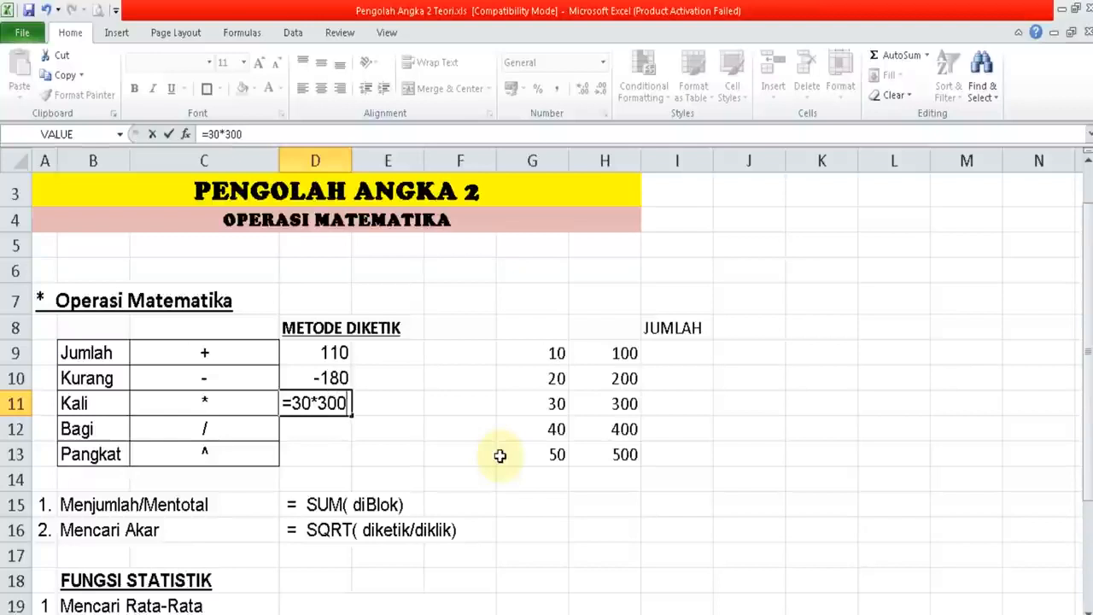
{"action": "key", "text": "Return"}
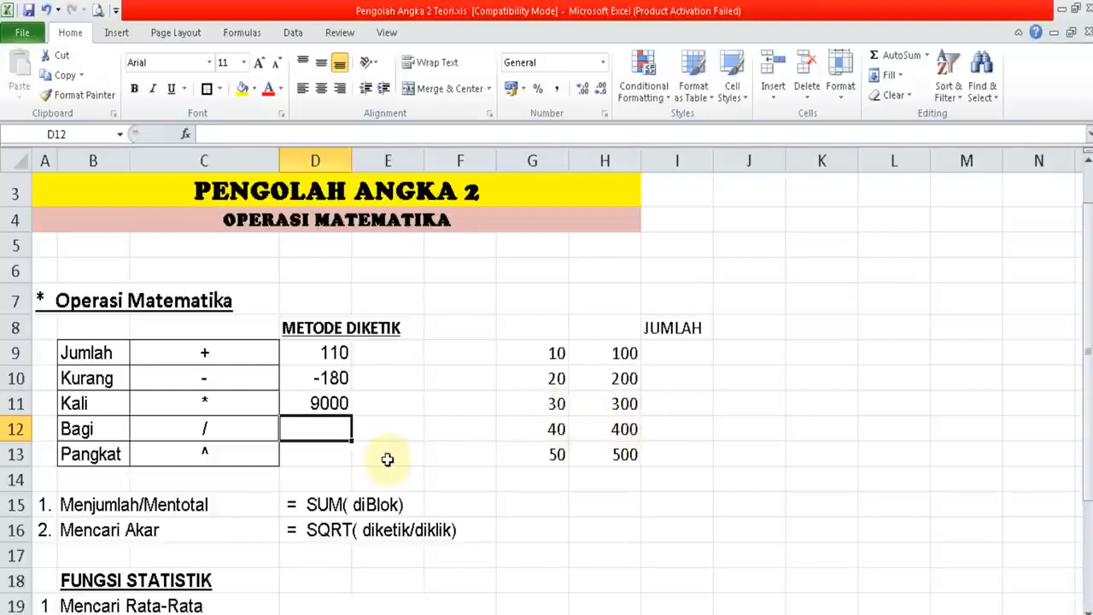
{"action": "type", "text": "=400"}
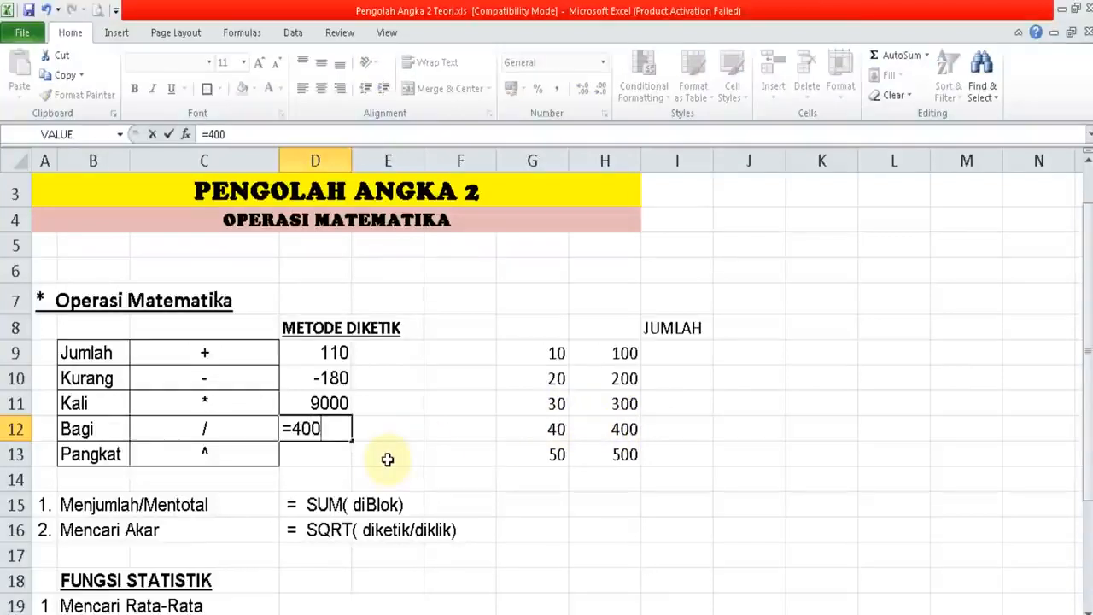
{"action": "type", "text": "/40"}
{"action": "key", "text": "Return"}
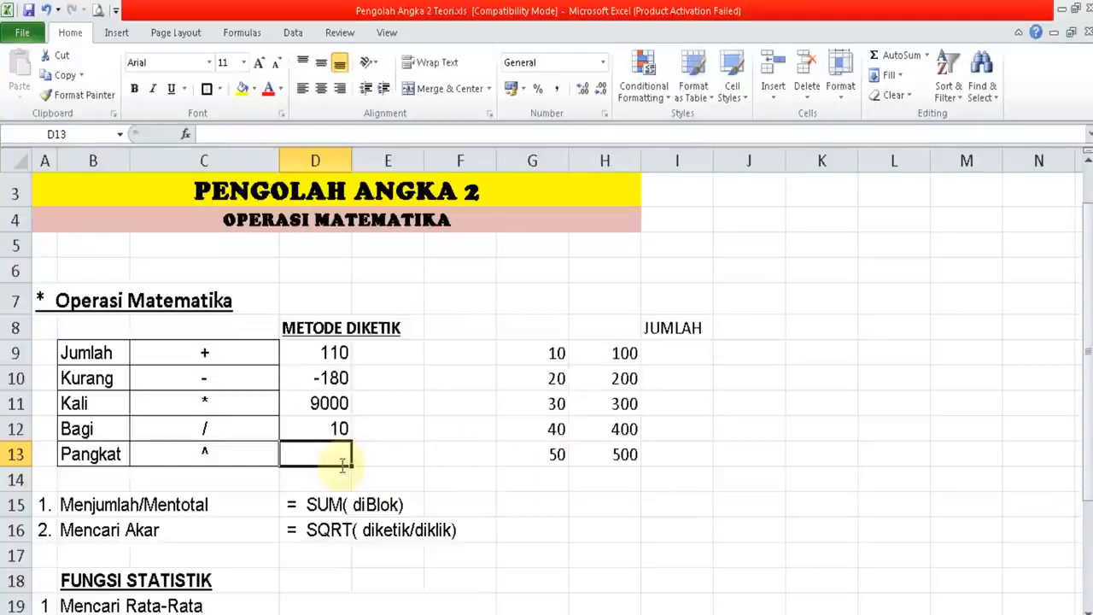
- Calculate the Pangkat row in cell D13 with the formula =50^2
{"action": "type", "text": "=50"}
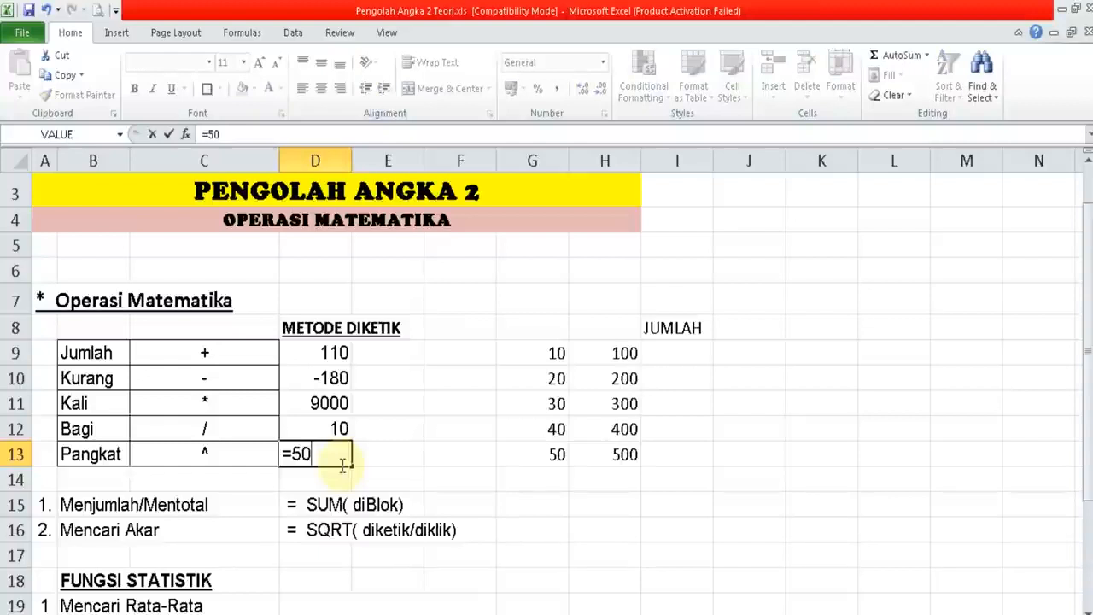
{"action": "type", "text": "^2"}
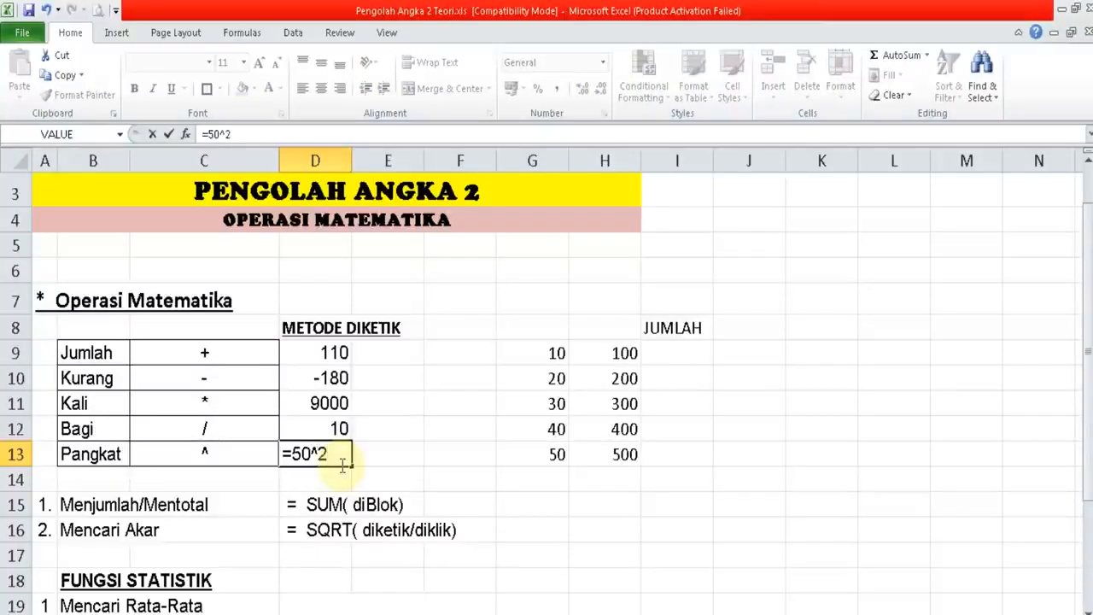
{"action": "key", "text": "Return"}
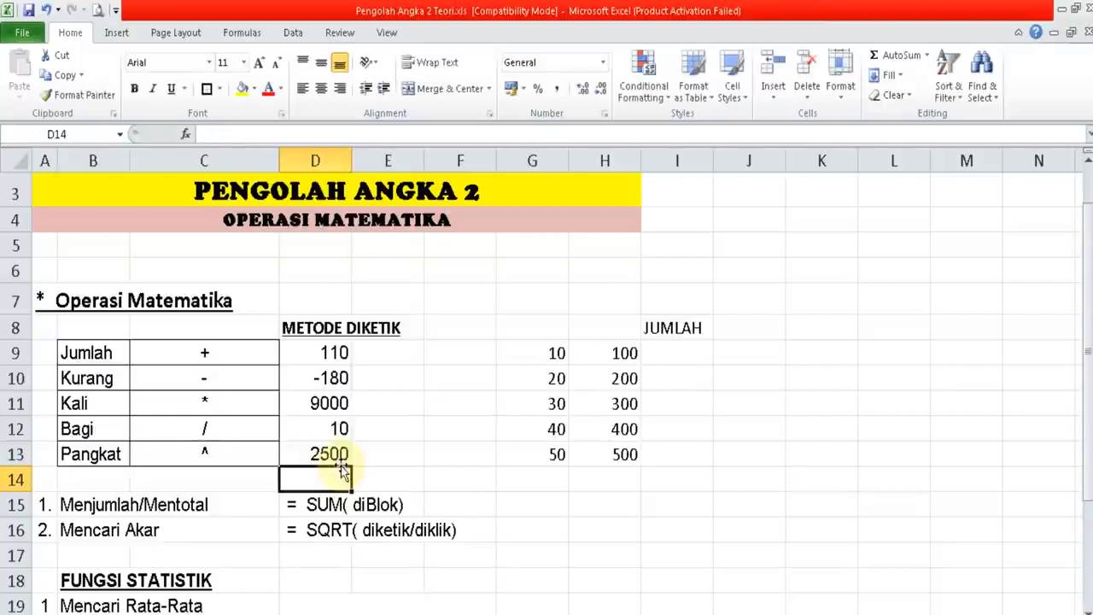
{"action": "left_click", "coordinate": [377, 447]}
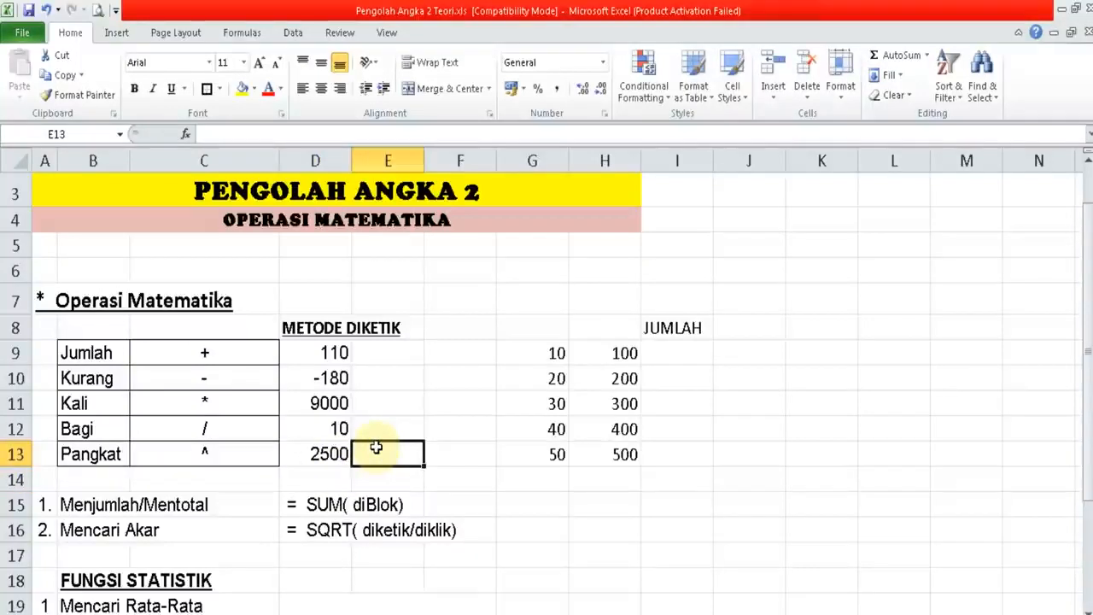
- Calculate a combined operation beside the Pangkat result in cell E13 with the formula =(25*3)/2
{"action": "type", "text": "=(25"}
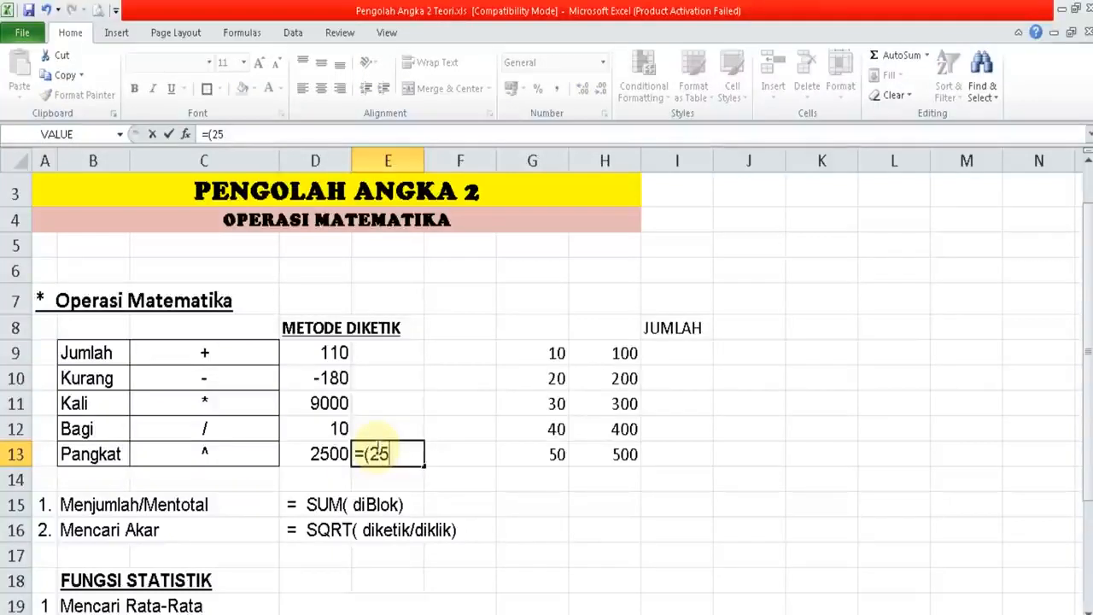
{"action": "type", "text": "*3)/2"}
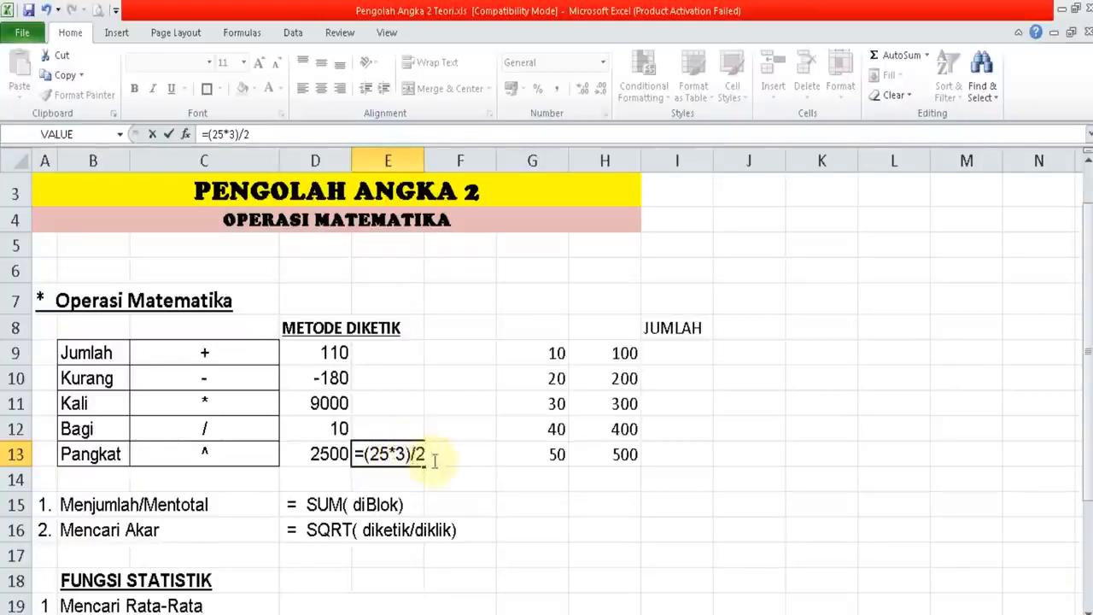
{"action": "key", "text": "Return"}
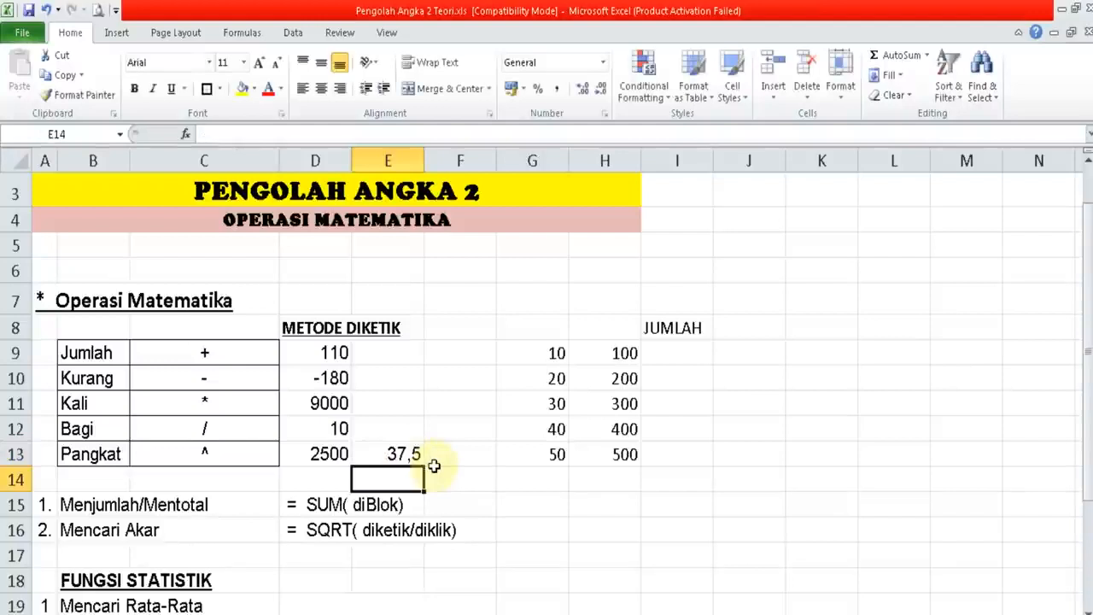
{"action": "left_click", "coordinate": [446, 450]}
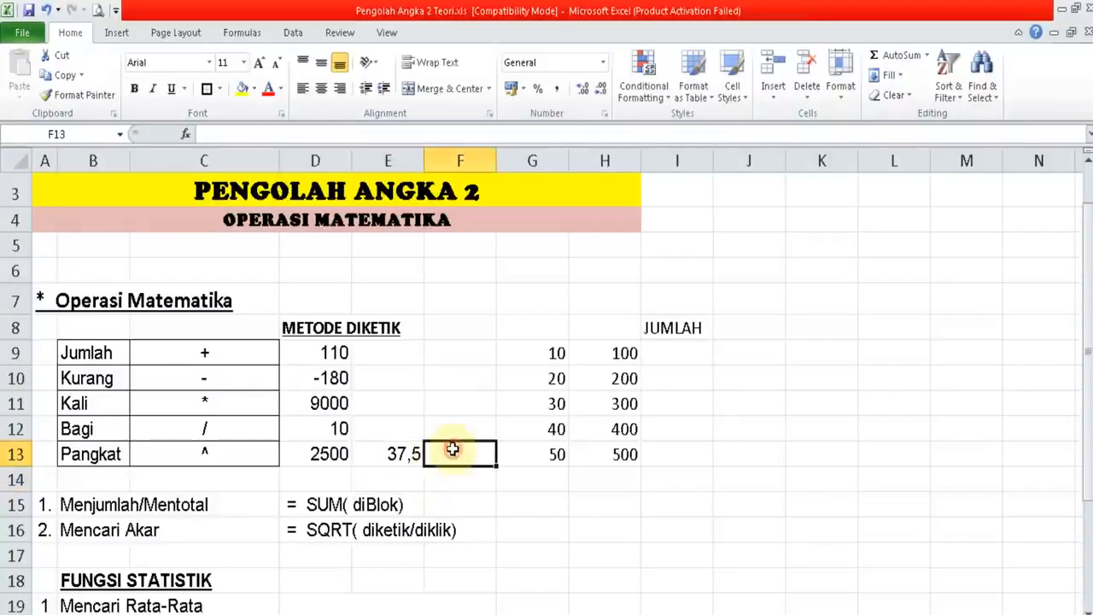
{"action": "left_click", "coordinate": [413, 454]}
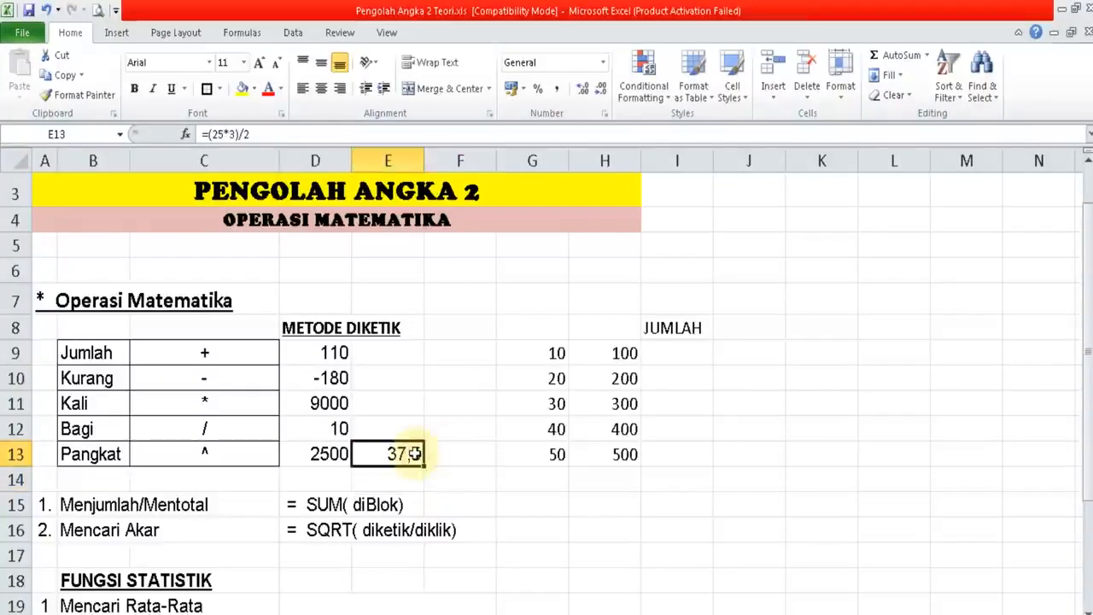
{"action": "left_click", "coordinate": [336, 348]}
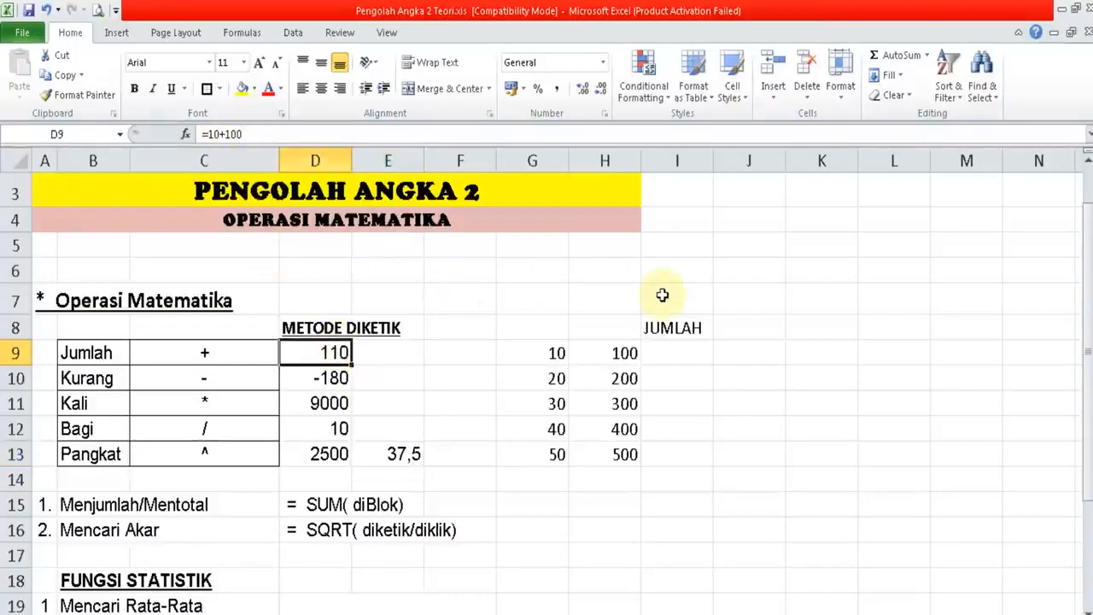
- Enter the heading METODE DIKLIK in cell I7 and make it bold
{"action": "left_click", "coordinate": [690, 300]}
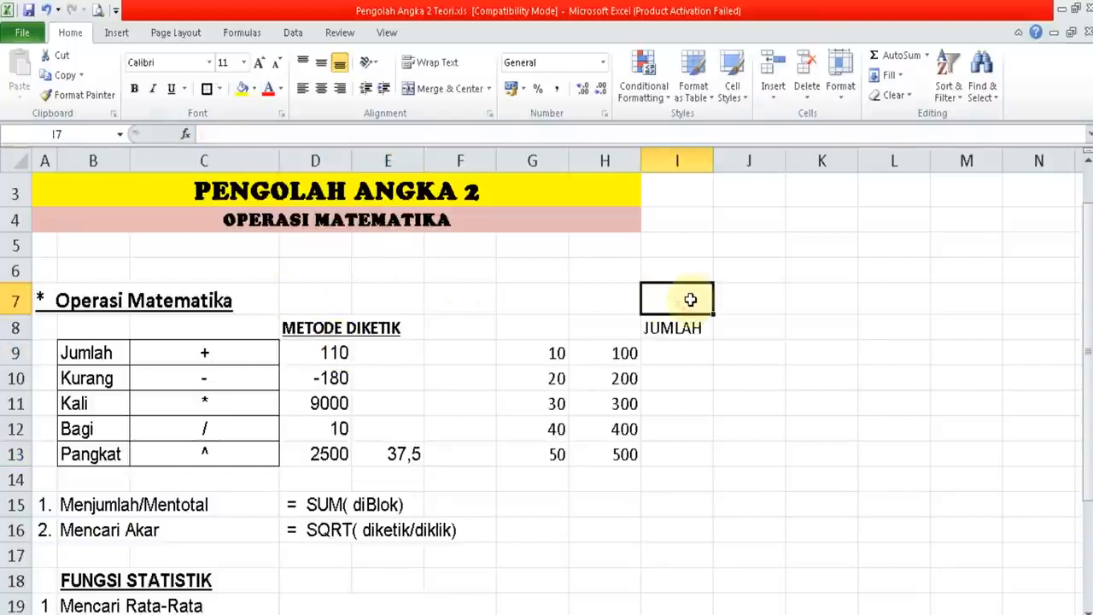
{"action": "type", "text": "METOD"}
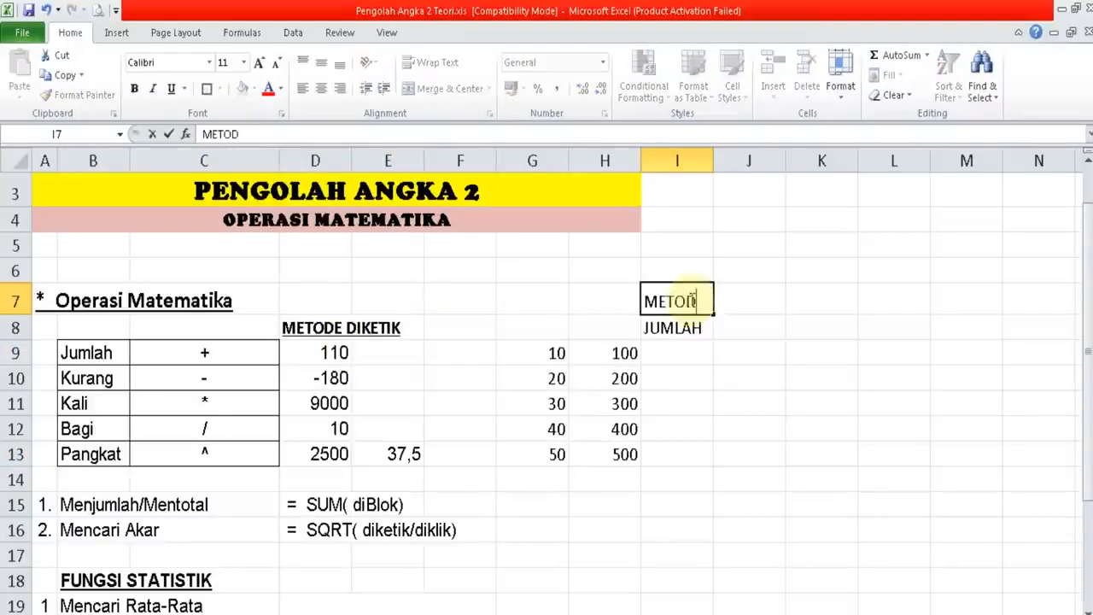
{"action": "type", "text": "E DIKLIK"}
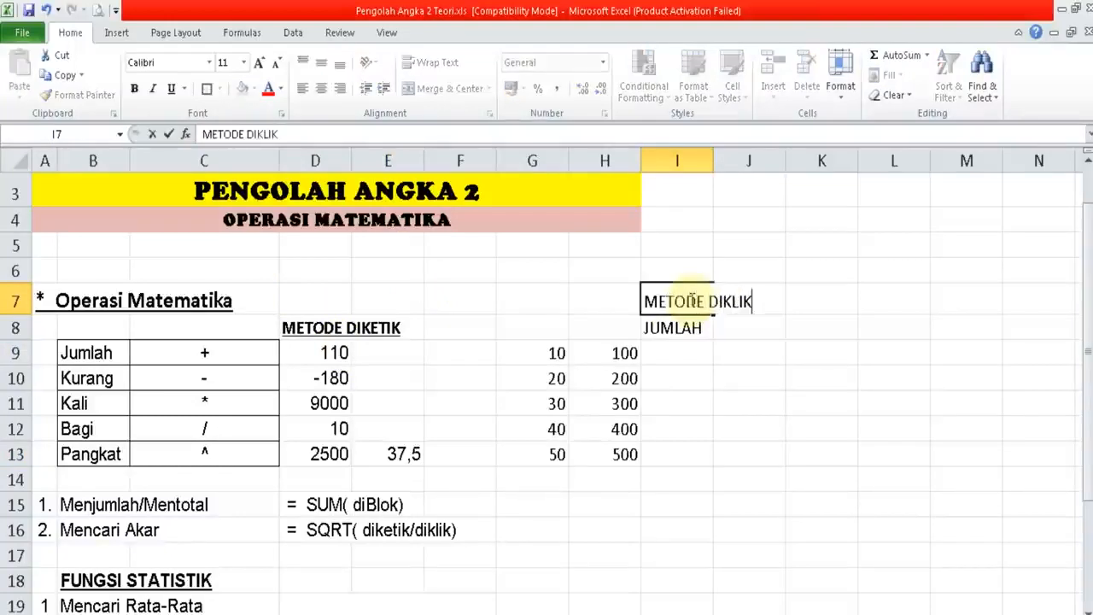
{"action": "key", "text": "Return"}
{"action": "left_click", "coordinate": [690, 300]}
{"action": "key", "text": "ctrl+b"}
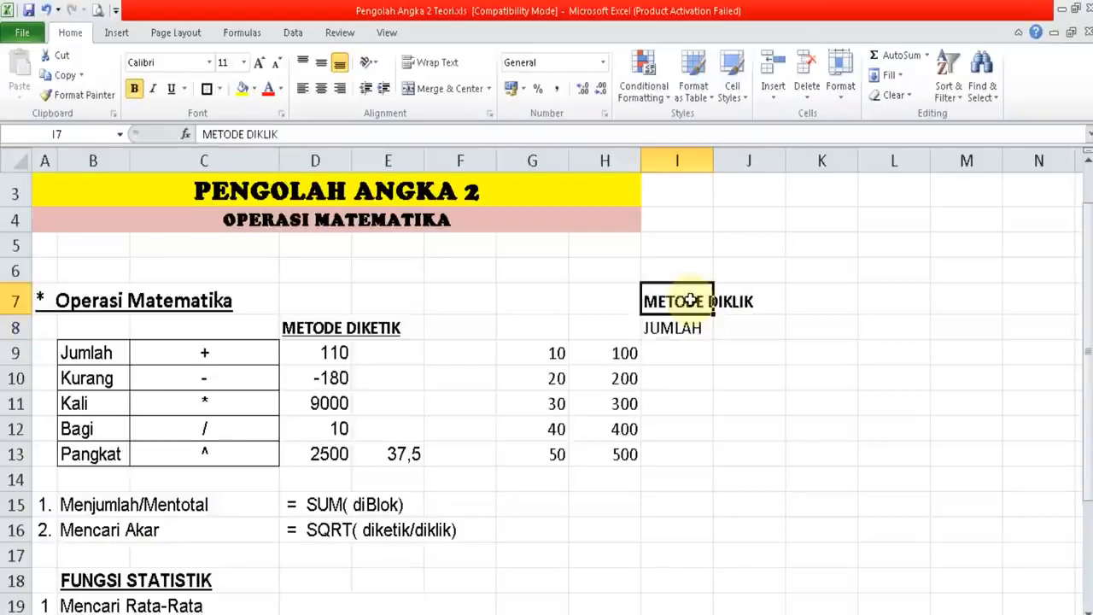
- Center the contents of the range G9:M13 and apply all borders to it
{"action": "key", "text": "Down"}
{"action": "key", "text": "Down"}
{"action": "key", "text": "Left"}
{"action": "key", "text": "Left"}
{"action": "key", "text": "Down"}
{"action": "key", "text": "Down"}
{"action": "key", "text": "Down"}
{"action": "key", "text": "Down"}
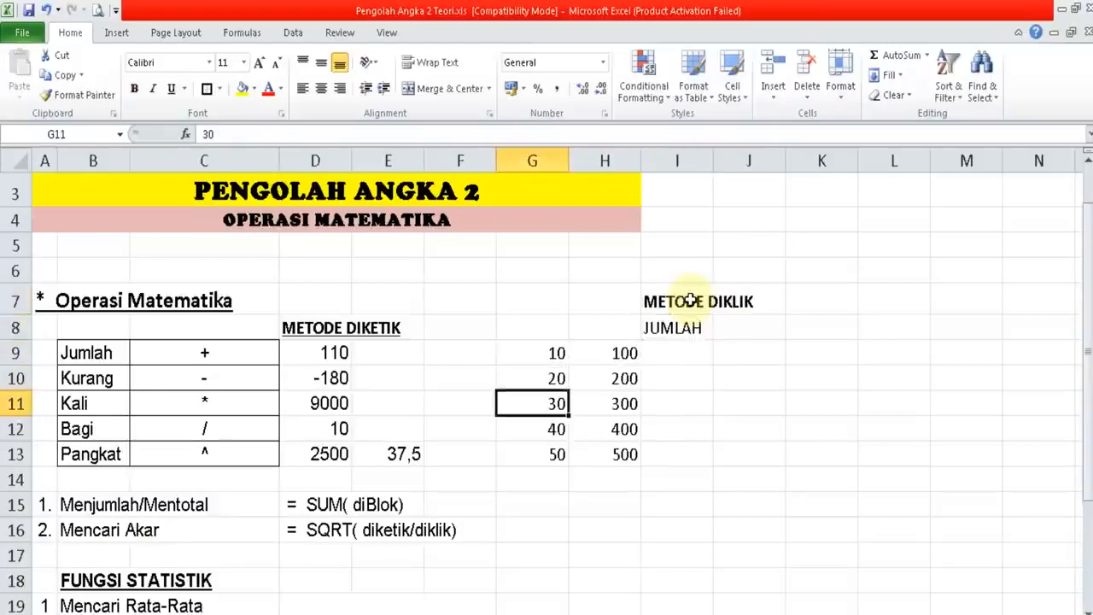
{"action": "key", "text": "Right"}
{"action": "key", "text": "Up"}
{"action": "key", "text": "Up"}
{"action": "key", "text": "Up"}
{"action": "key", "text": "Up"}
{"action": "key", "text": "Left"}
{"action": "key", "text": "Down"}
{"action": "key", "text": "Down"}
{"action": "key", "text": "Down"}
{"action": "key", "text": "Down"}
{"action": "key", "text": "Up"}
{"action": "key", "text": "Up"}
{"action": "key", "text": "Up"}
{"action": "key", "text": "Up"}
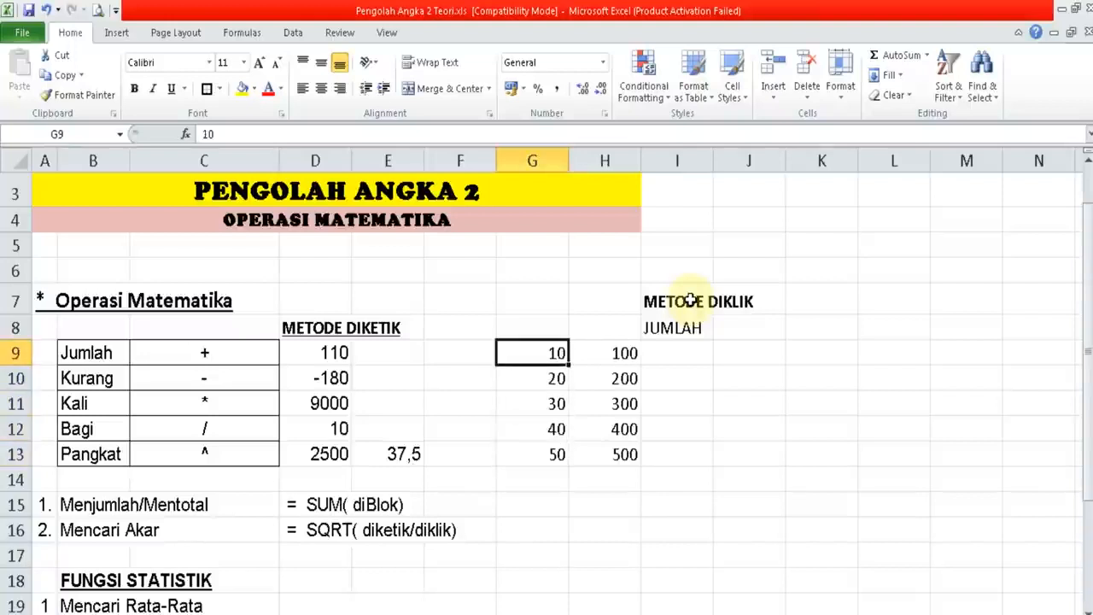
{"action": "key", "text": "shift+Down"}
{"action": "key", "text": "shift+Down"}
{"action": "key", "text": "shift+Down"}
{"action": "key", "text": "shift+Down"}
{"action": "key", "text": "shift+Right"}
{"action": "key", "text": "shift+Right"}
{"action": "key", "text": "shift+Right"}
{"action": "key", "text": "shift+Right"}
{"action": "key", "text": "shift+Right"}
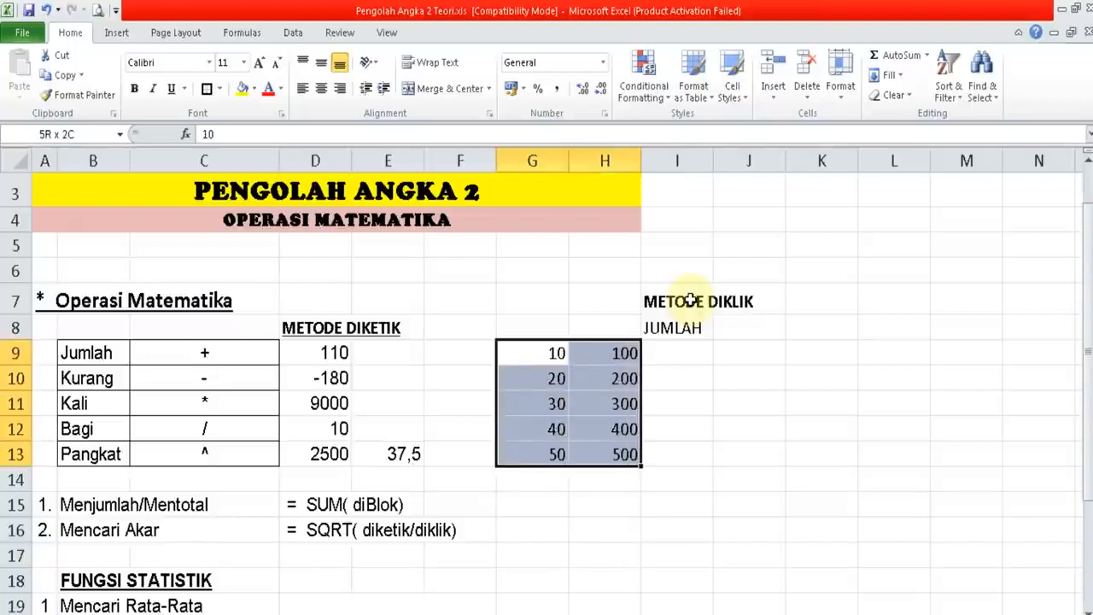
{"action": "key", "text": "shift+Right"}
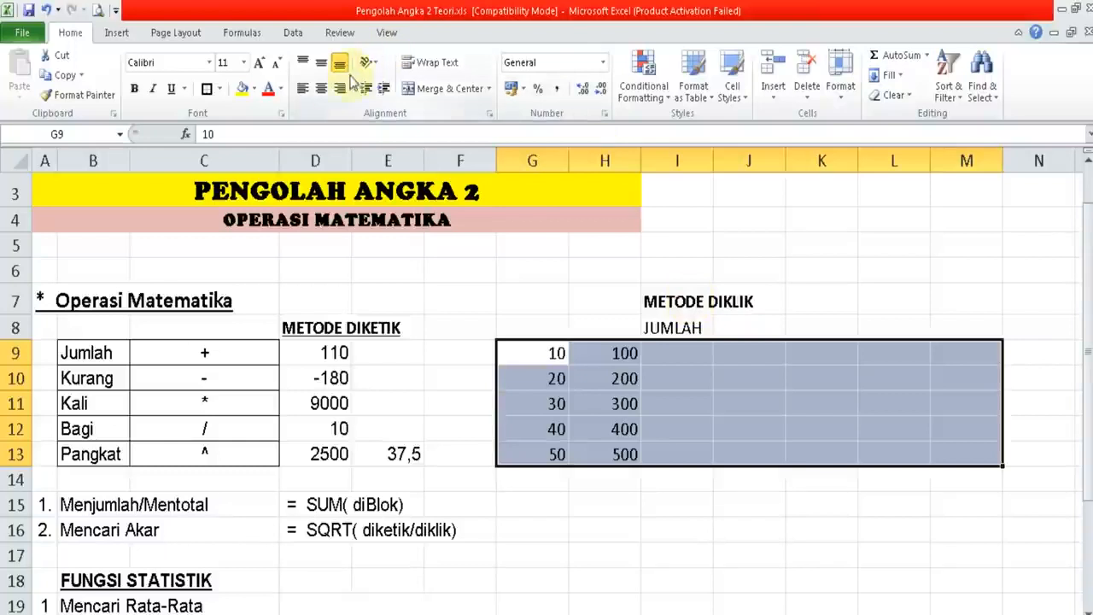
{"action": "left_click", "coordinate": [326, 92]}
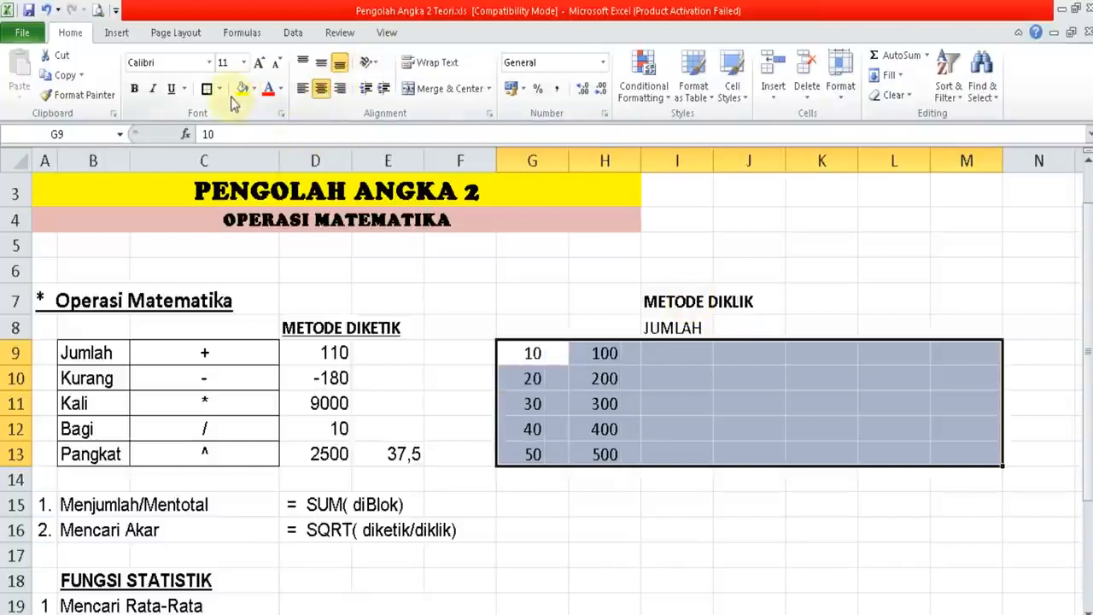
{"action": "left_click", "coordinate": [221, 89]}
{"action": "left_click", "coordinate": [242, 232]}
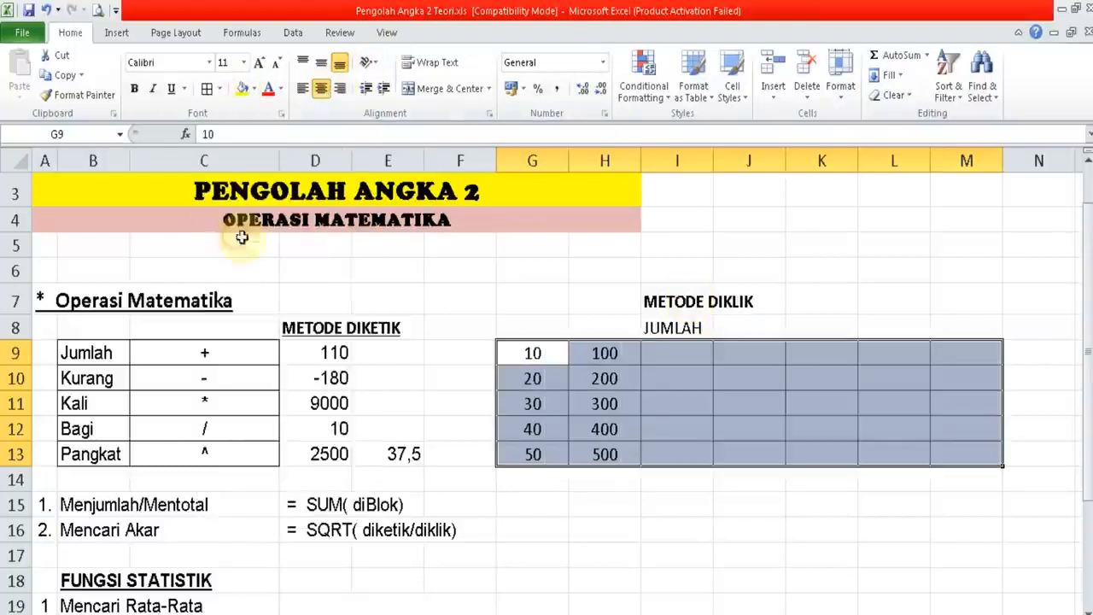
- Make the JUMLAH heading in cell I8 bold
{"action": "left_click", "coordinate": [677, 375]}
{"action": "left_click", "coordinate": [683, 332]}
{"action": "key", "text": "ctrl+b"}
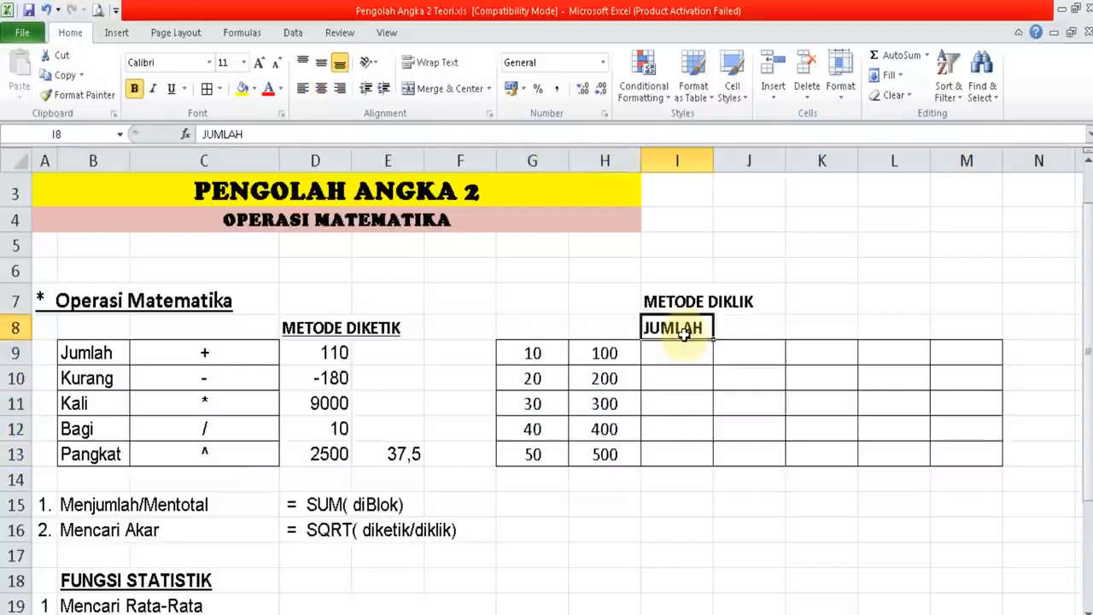
- Calculate the sum in cell I9 with the cell-reference formula =G9+H9
{"action": "key", "text": "Return"}
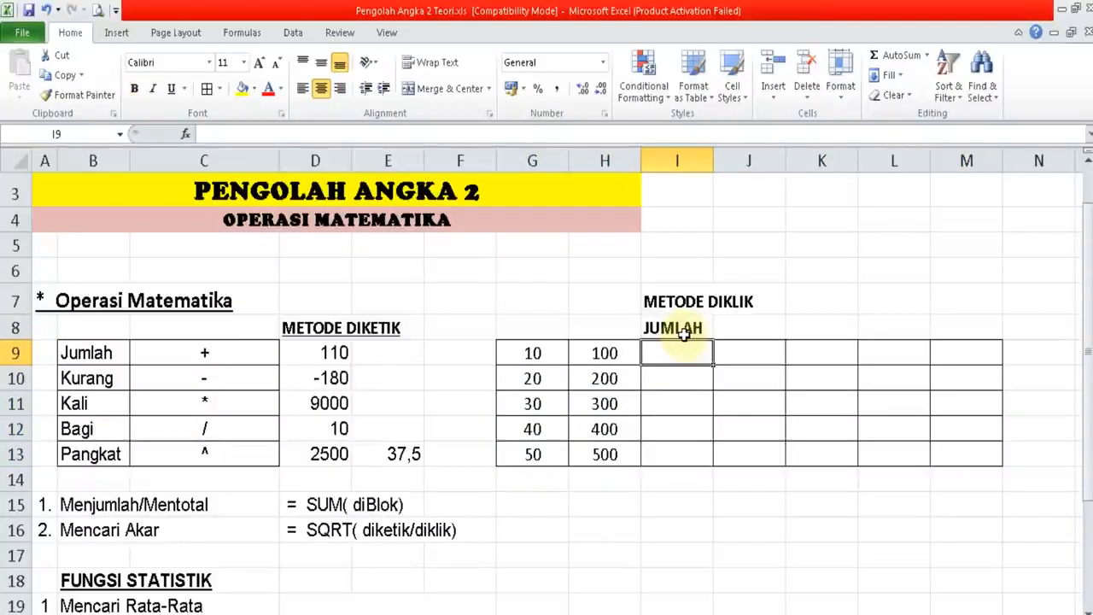
{"action": "type", "text": "="}
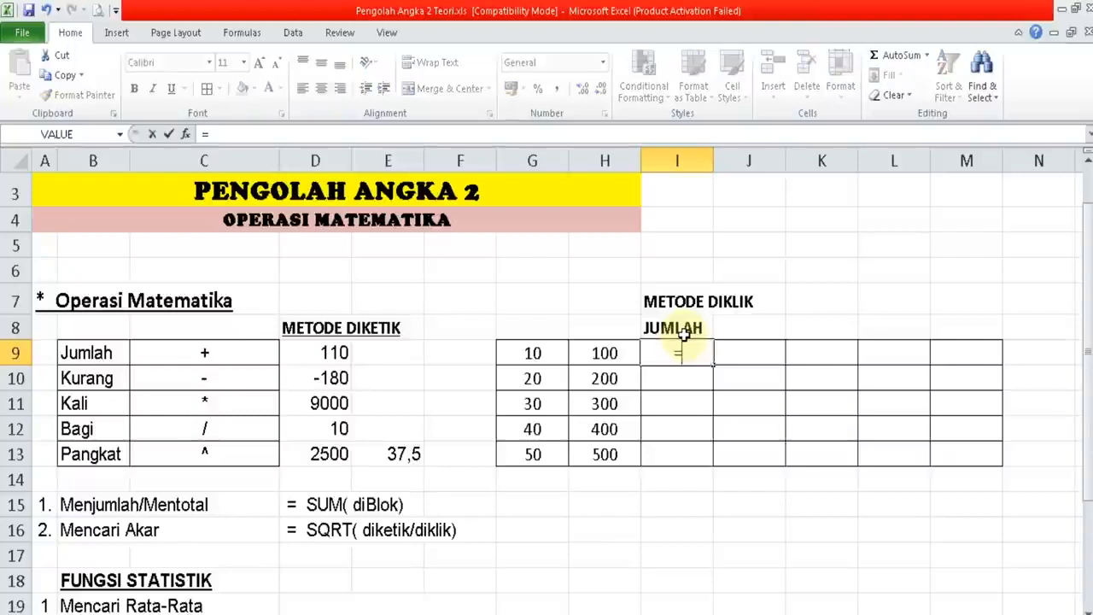
{"action": "left_click", "coordinate": [556, 351]}
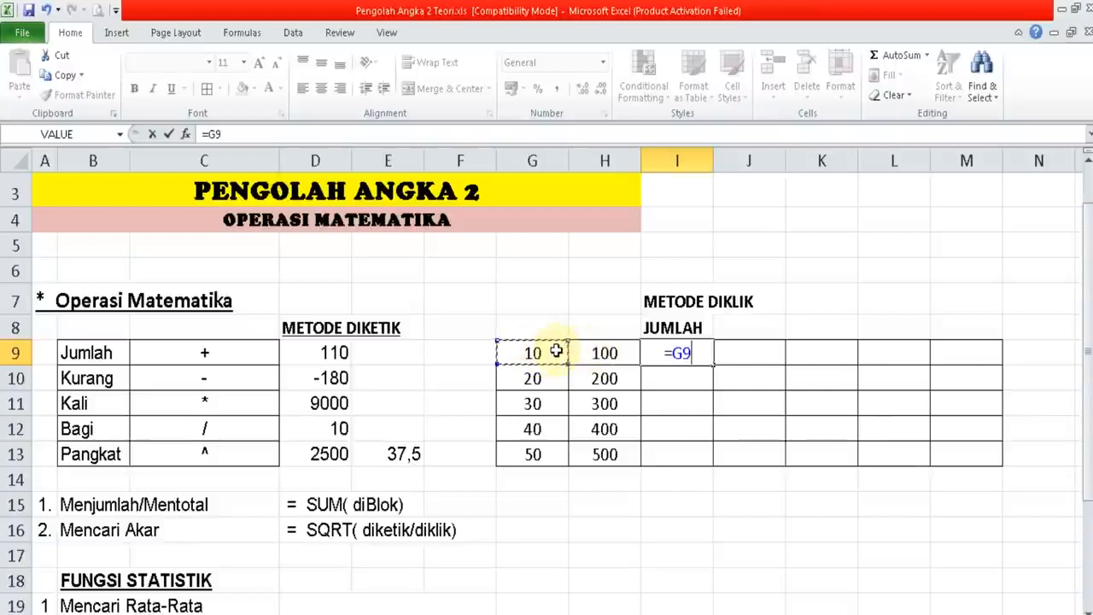
{"action": "type", "text": "+"}
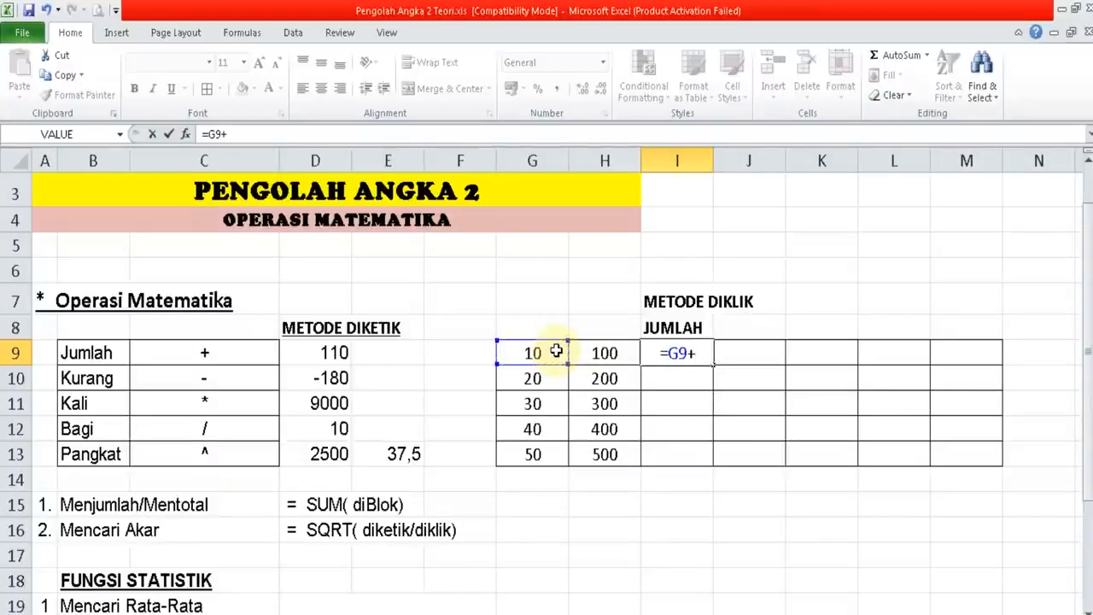
{"action": "left_click", "coordinate": [612, 353]}
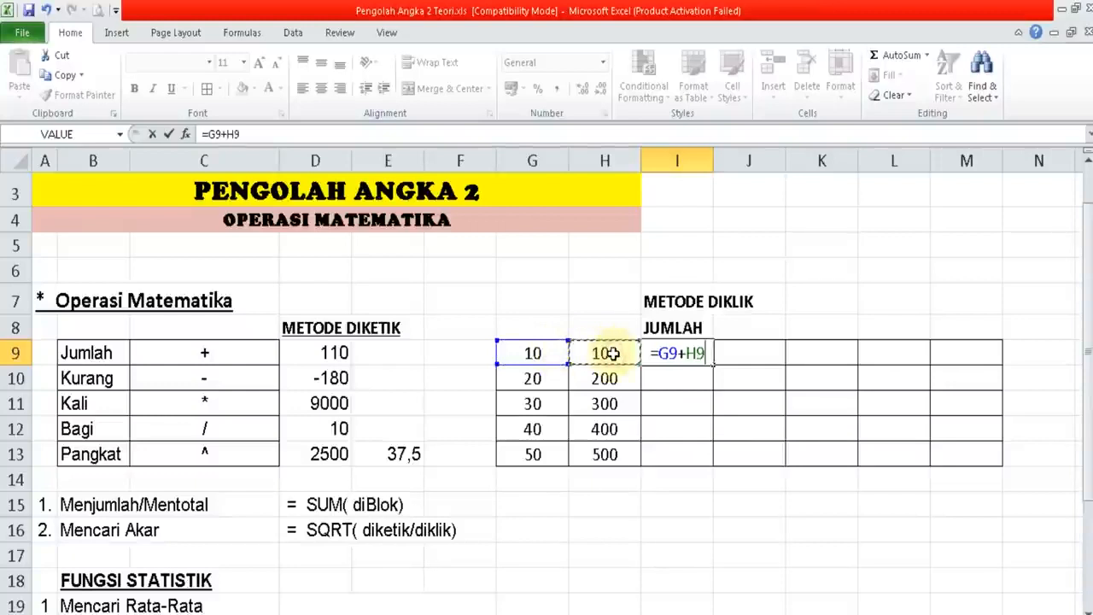
{"action": "key", "text": "Return"}
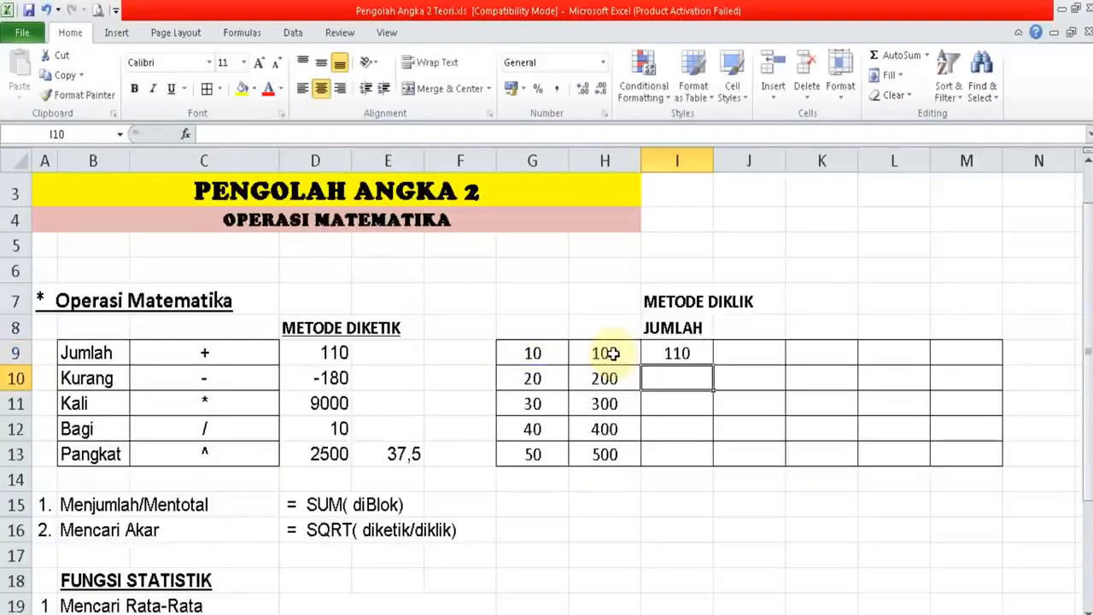
- Compare the formulas in I9 and D9, and set G9 to 50 to test the recalculation of I9
{"action": "key", "text": "Up"}
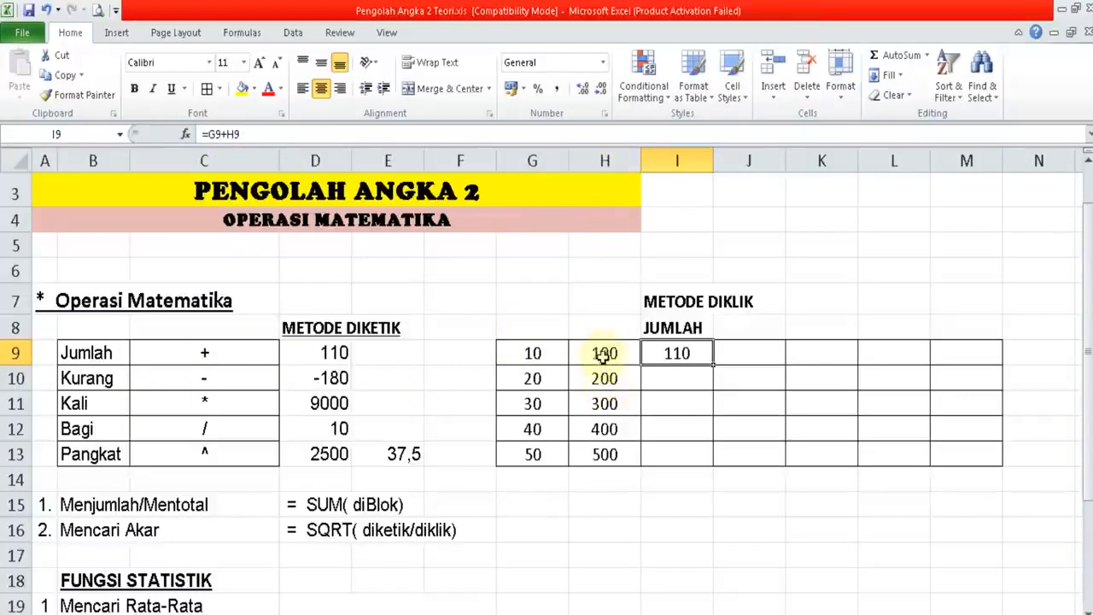
{"action": "left_click", "coordinate": [343, 358]}
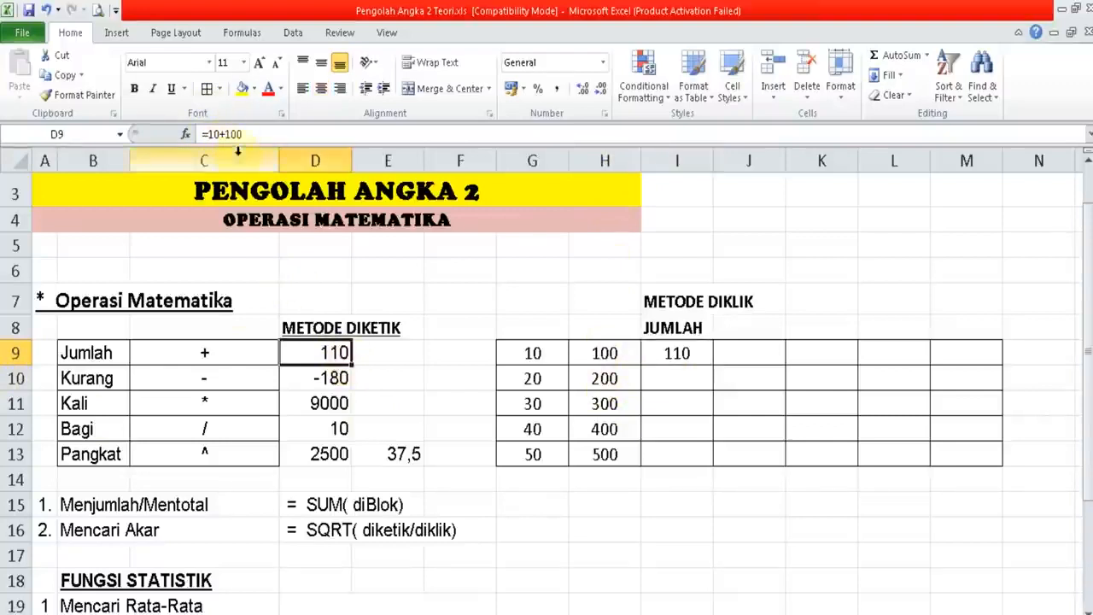
{"action": "left_click", "coordinate": [564, 355]}
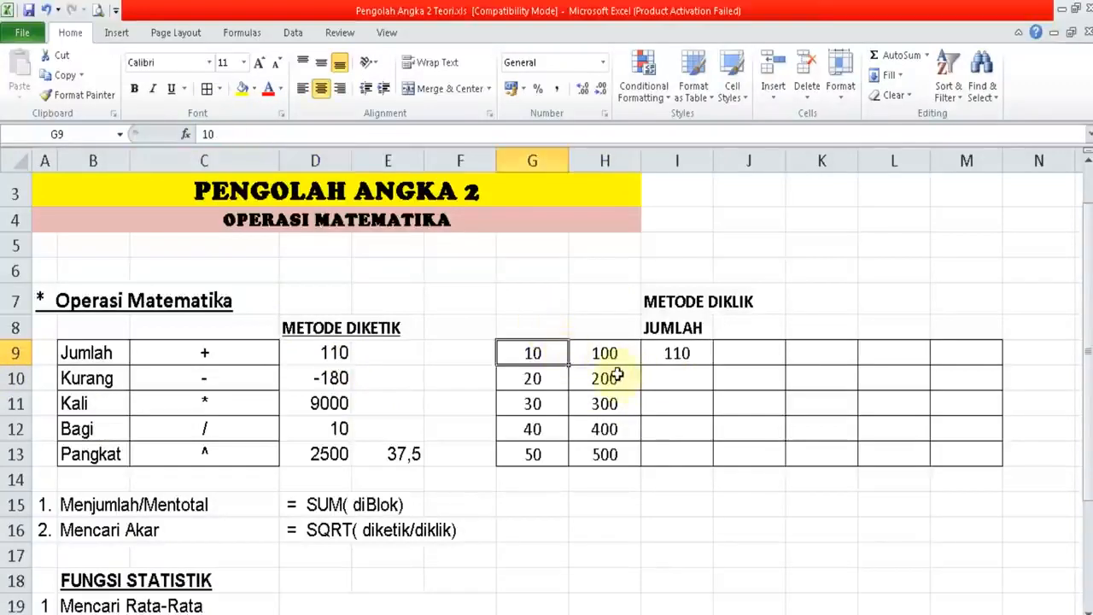
{"action": "type", "text": "50"}
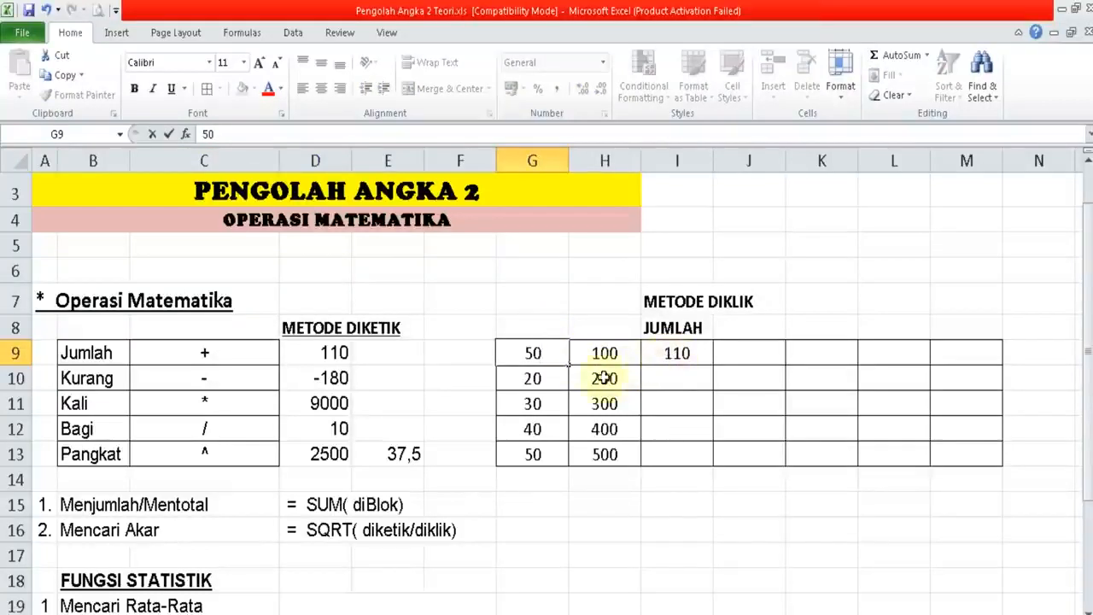
{"action": "key", "text": "Return"}
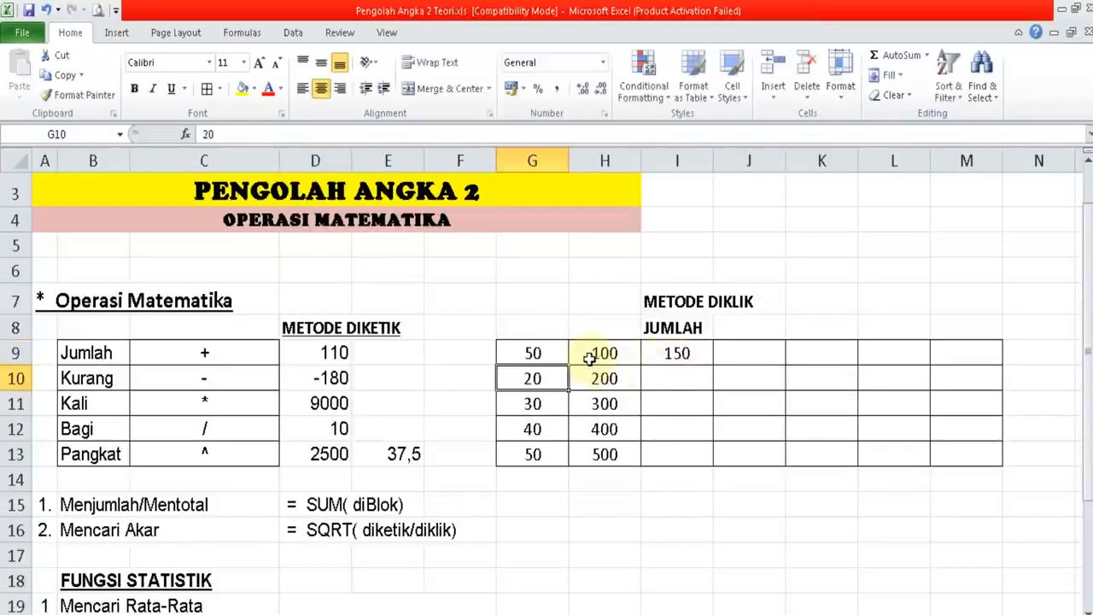
{"action": "left_click", "coordinate": [674, 356]}
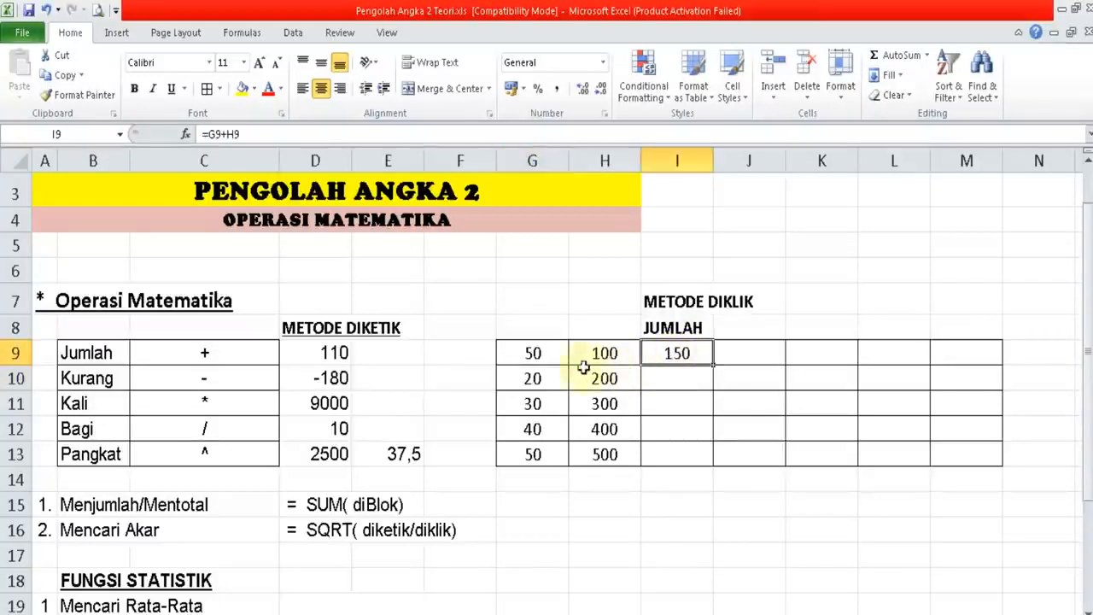
- Set cell G9 back to 10 and review the formula in I9
{"action": "left_click", "coordinate": [556, 353]}
{"action": "type", "text": "10"}
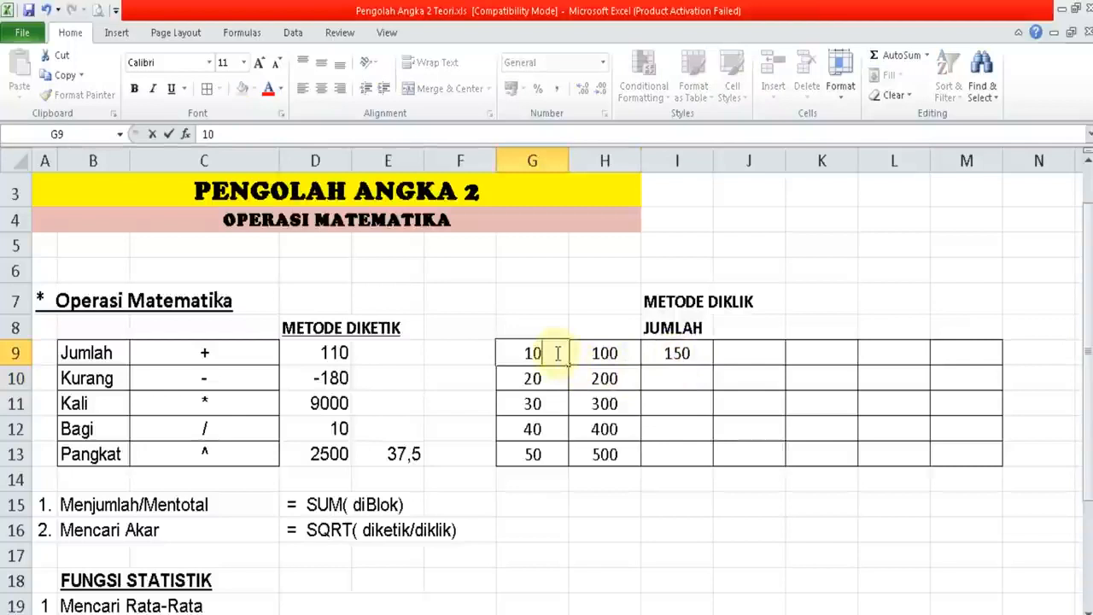
{"action": "key", "text": "Return"}
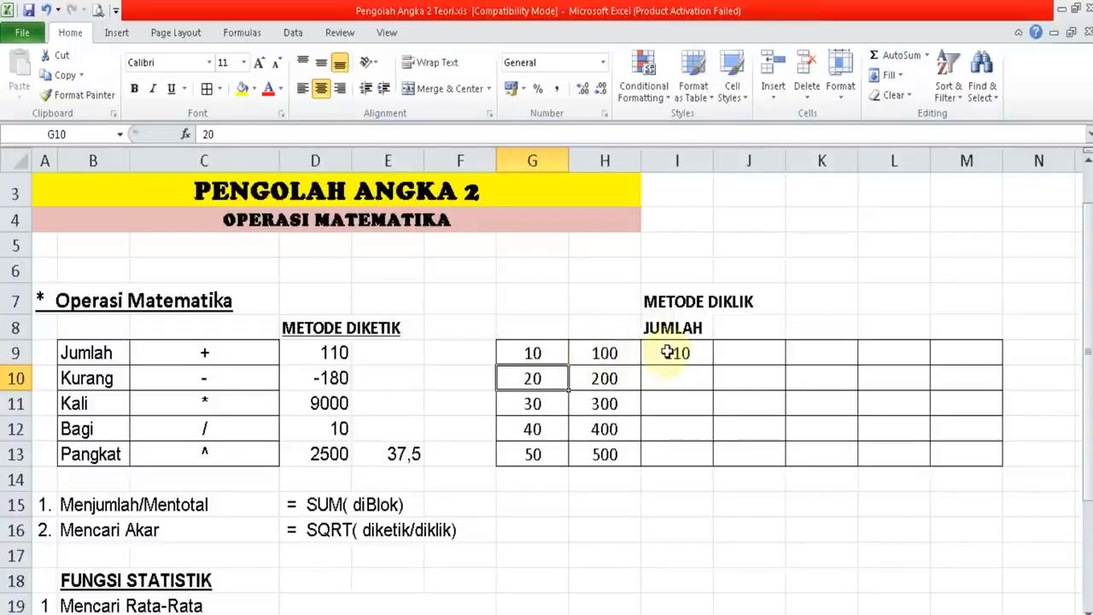
{"action": "left_click", "coordinate": [609, 358]}
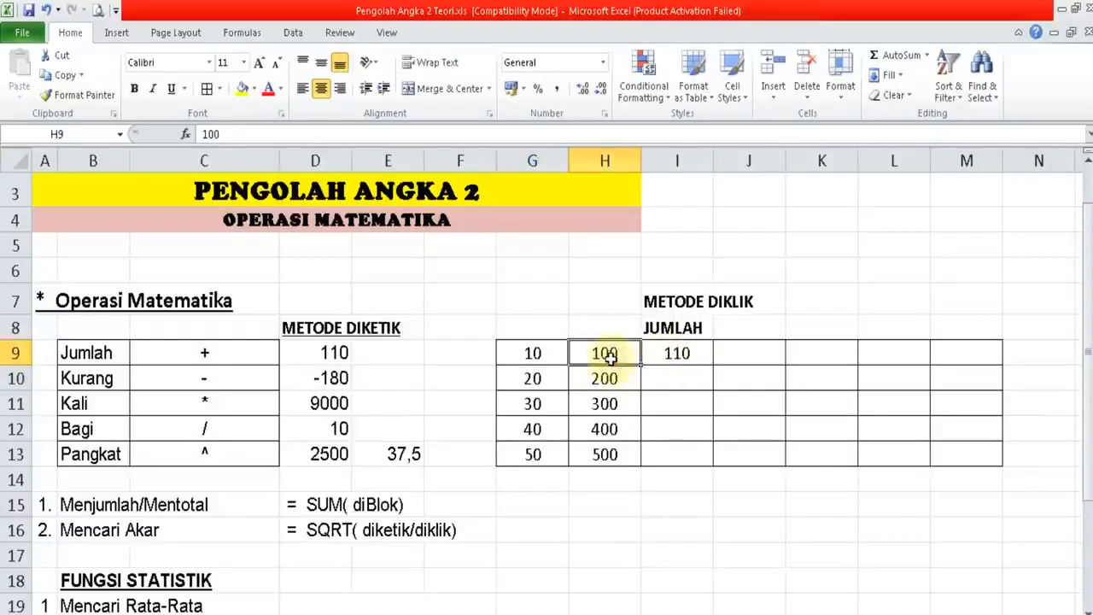
{"action": "left_click", "coordinate": [668, 357]}
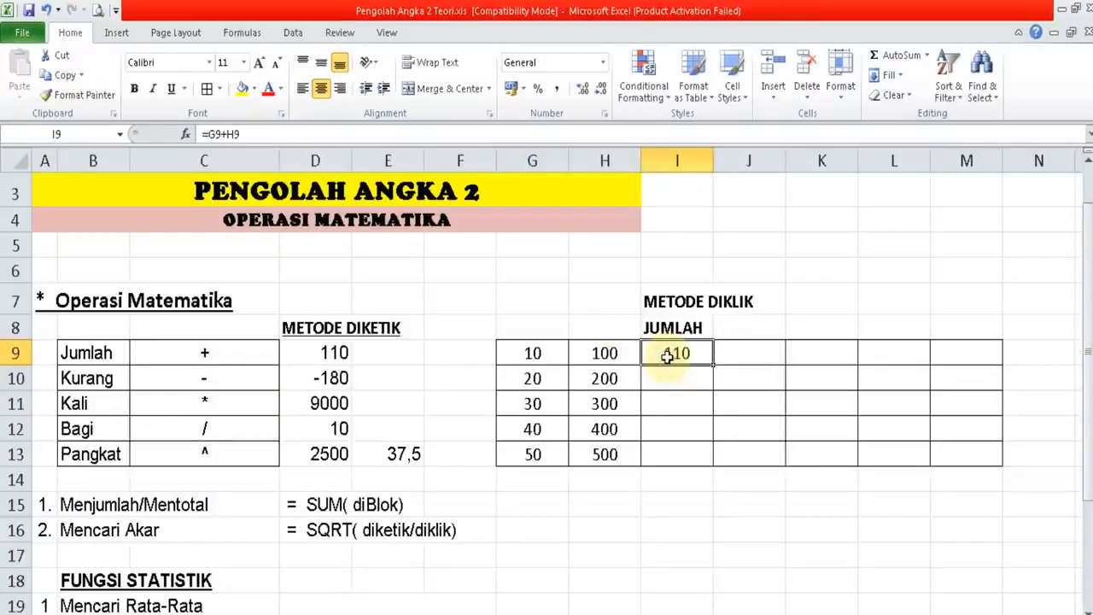
- Calculate the sum in cell I10 with the cell-reference formula =G10+H10 and fill it down to I13
{"action": "left_click", "coordinate": [674, 379]}
{"action": "type", "text": "="}
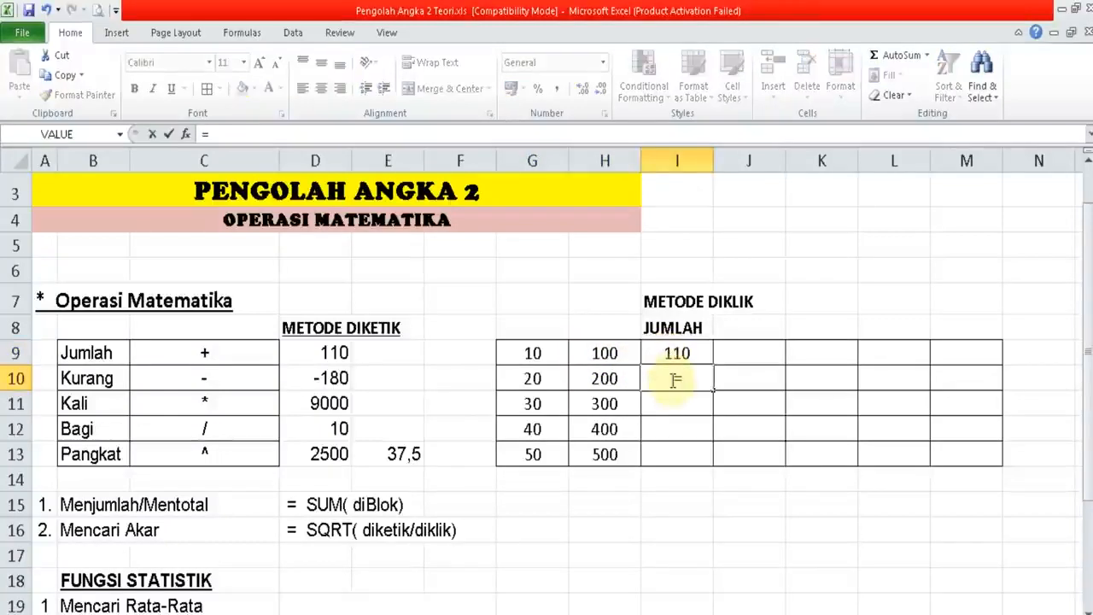
{"action": "left_click", "coordinate": [555, 381]}
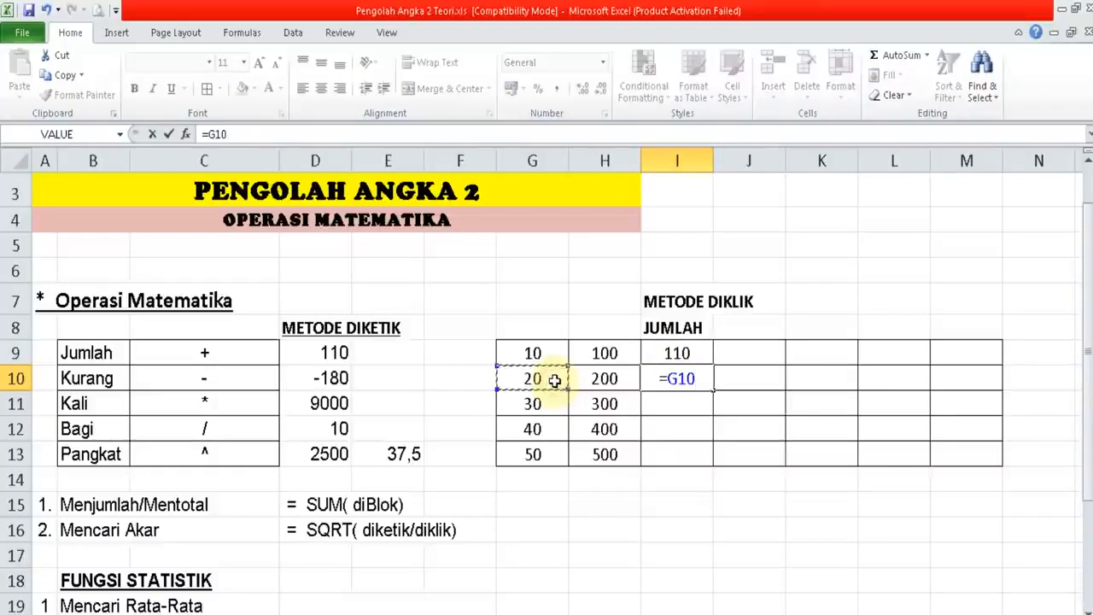
{"action": "type", "text": "+"}
{"action": "left_click", "coordinate": [602, 379]}
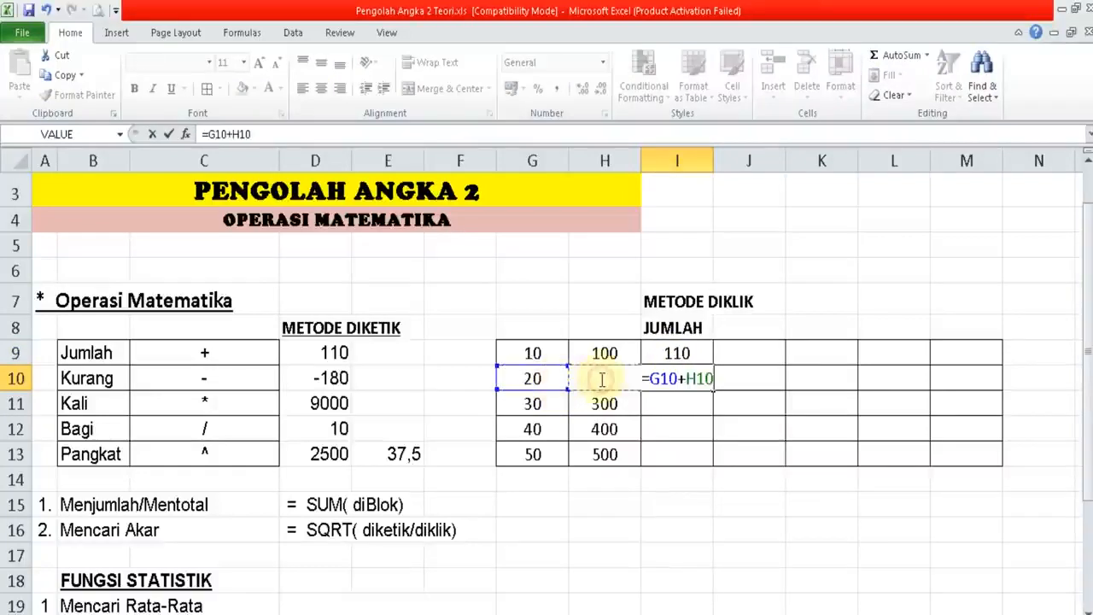
{"action": "key", "text": "Return"}
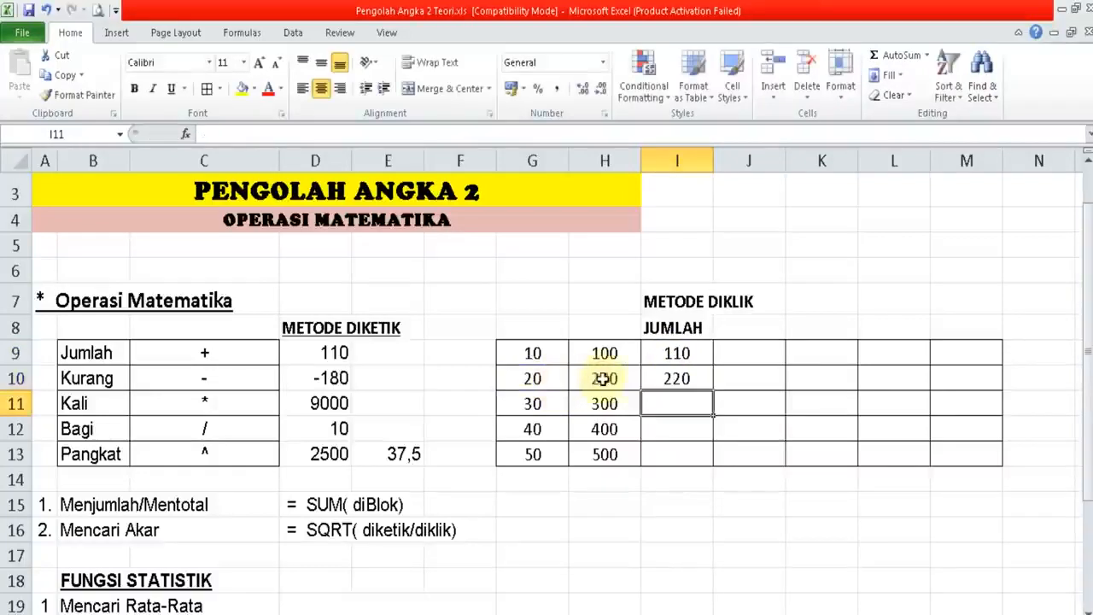
{"action": "left_click", "coordinate": [679, 380]}
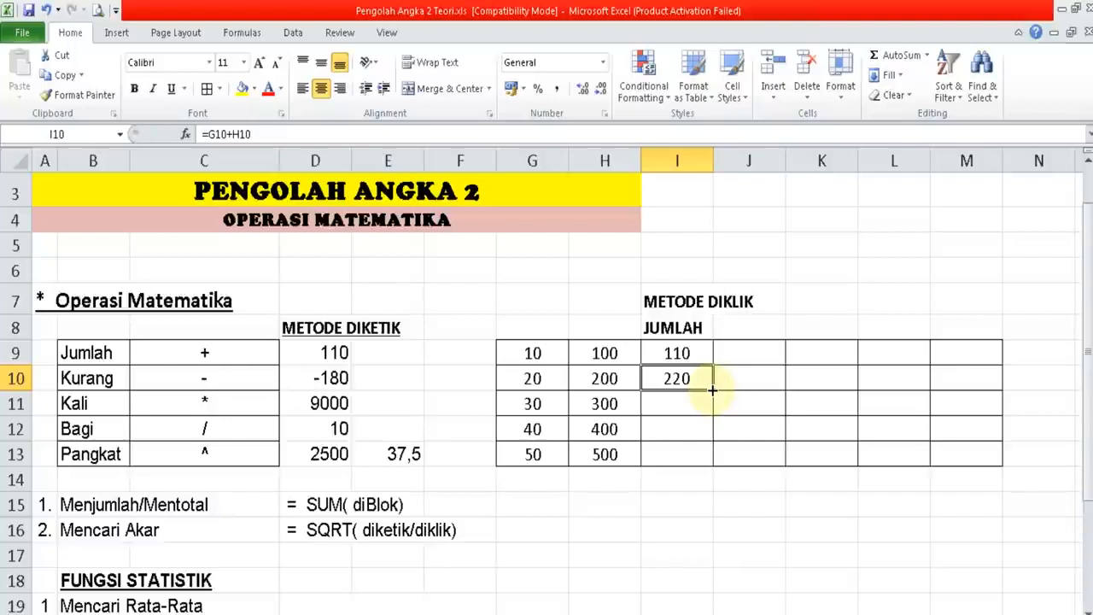
{"action": "left_click_drag", "start_coordinate": [712, 390], "coordinate": [710, 457]}
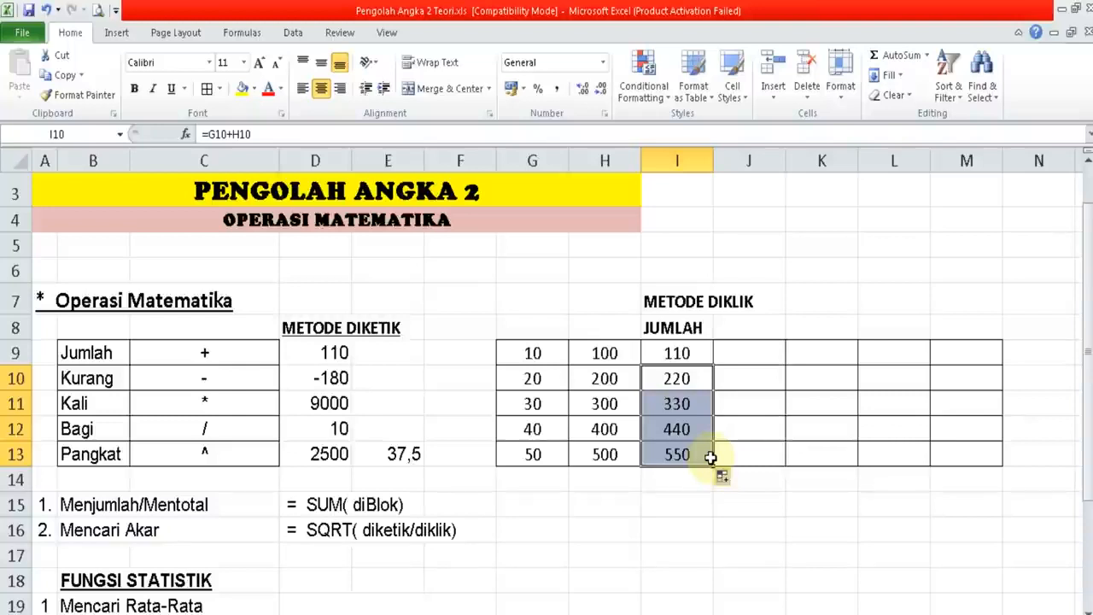
- Centre the JUMLAH heading in cell I8 and fill the sum formula from I9 down to I13
{"action": "left_click", "coordinate": [708, 326]}
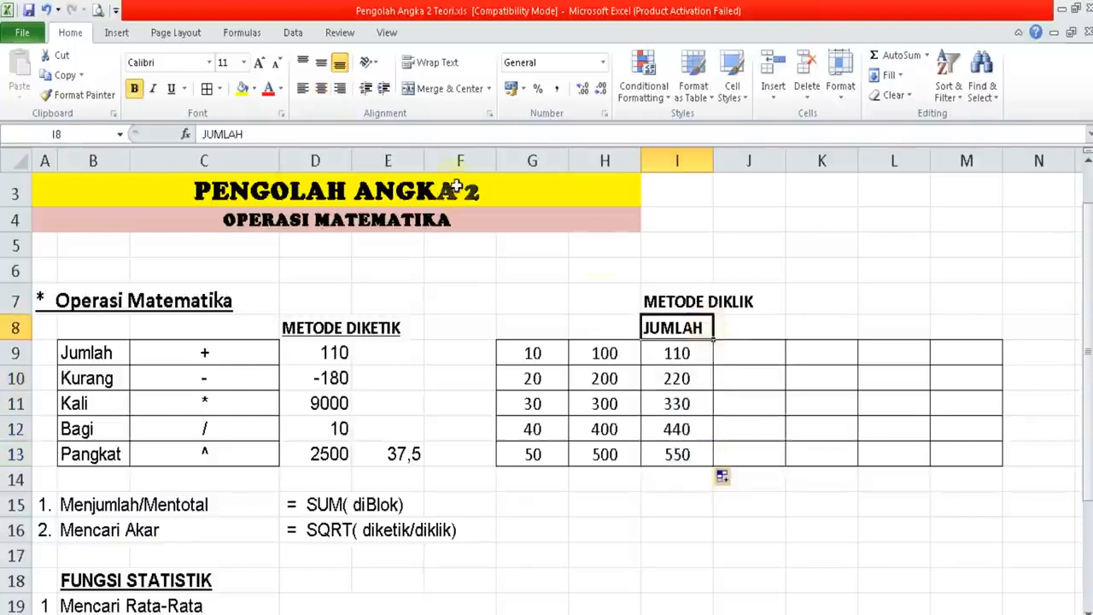
{"action": "left_click", "coordinate": [321, 88]}
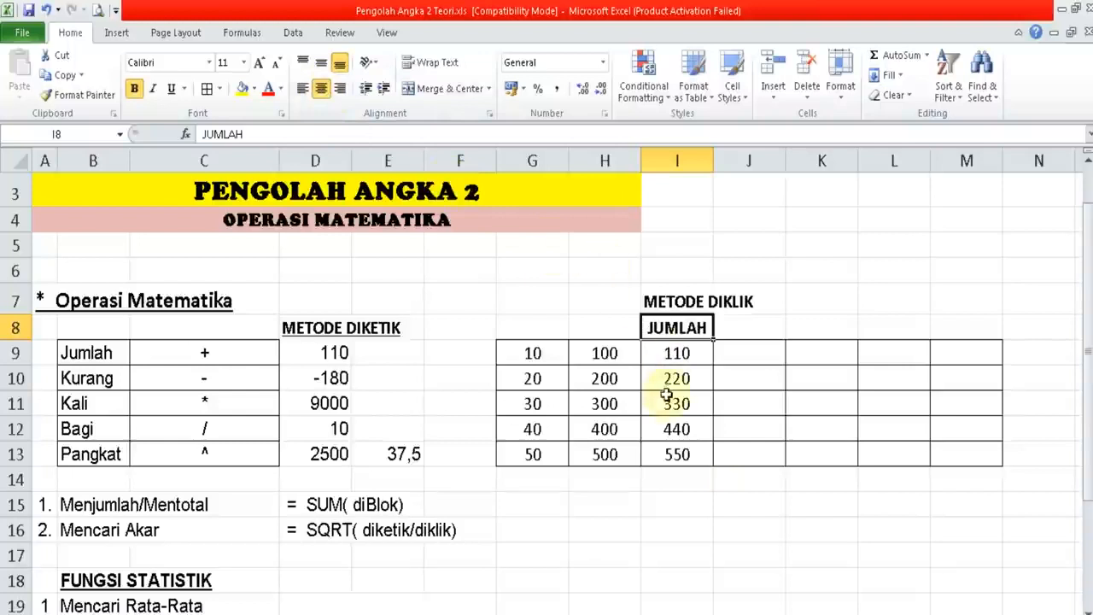
{"action": "left_click", "coordinate": [680, 355]}
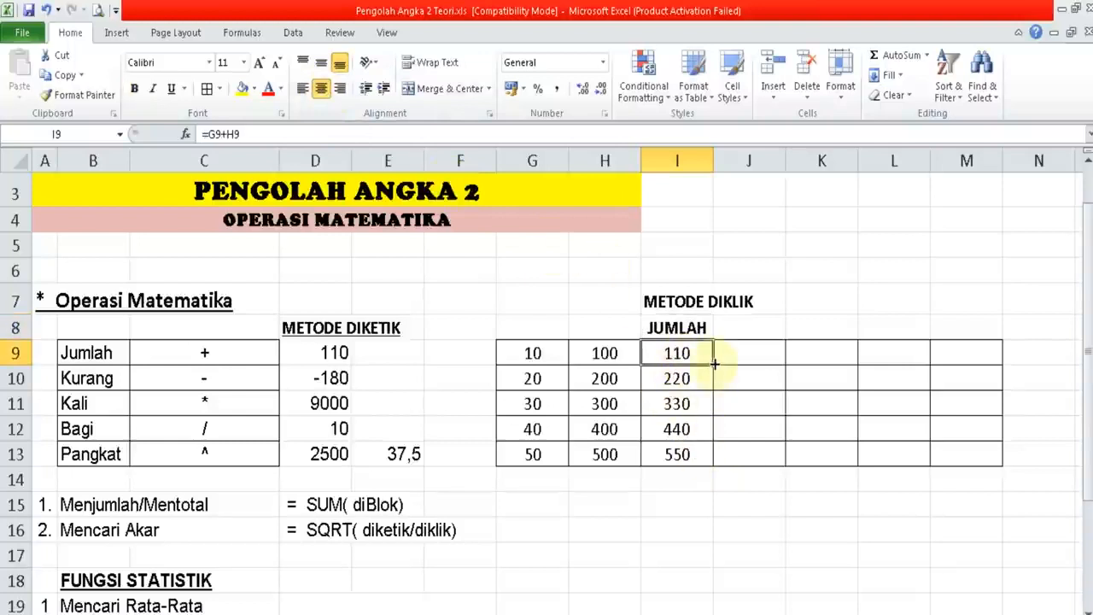
{"action": "left_click_drag", "start_coordinate": [714, 366], "coordinate": [715, 458]}
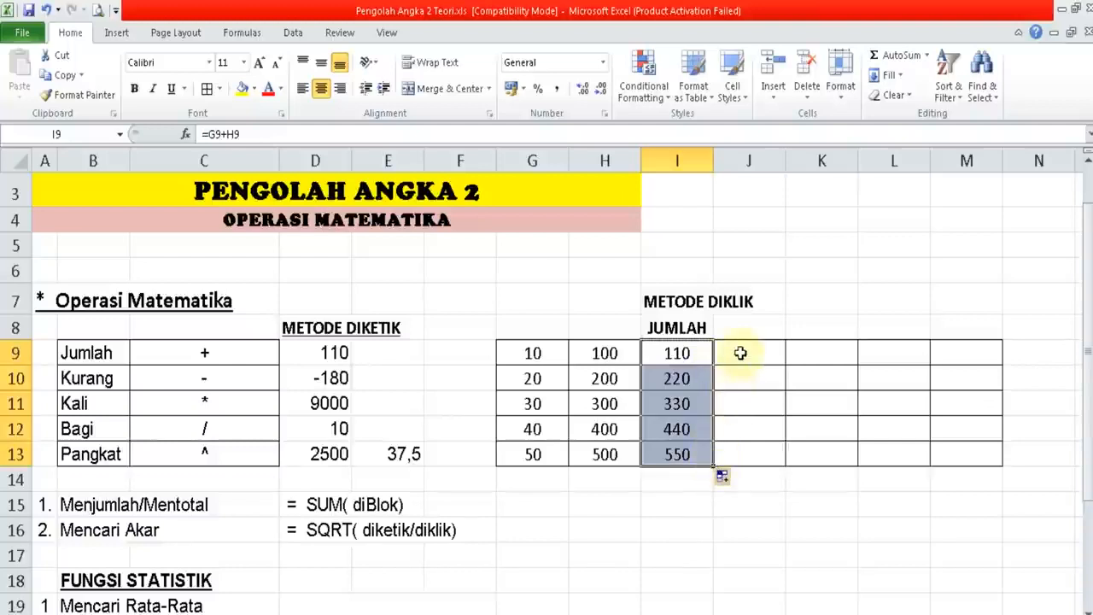
- Enter the heading KURANG in cell J8
{"action": "left_click", "coordinate": [742, 326]}
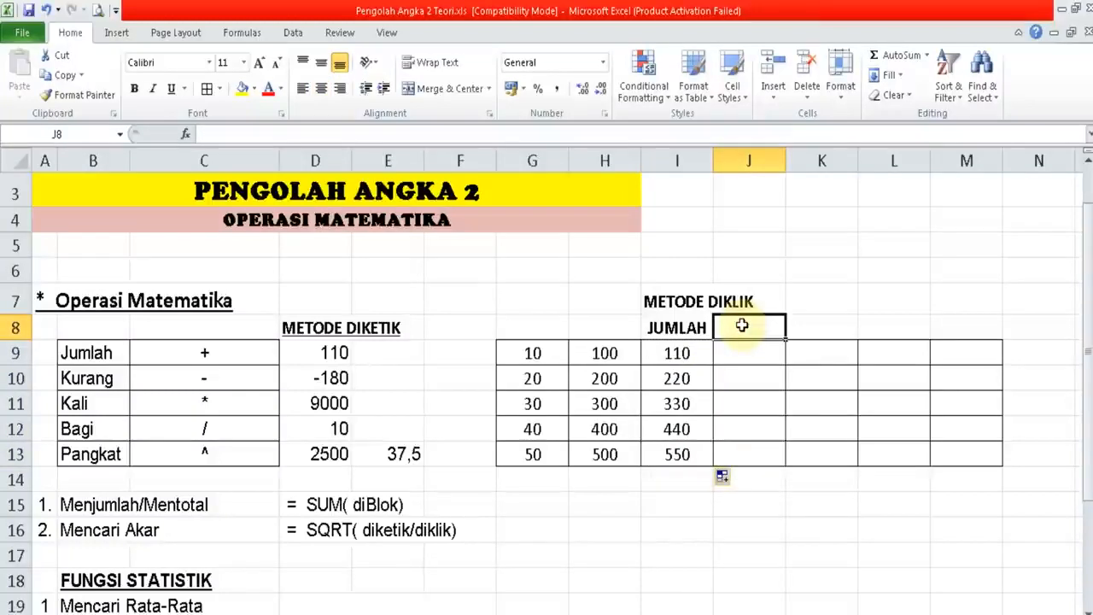
{"action": "type", "text": "KURANG"}
{"action": "key", "text": "Return"}
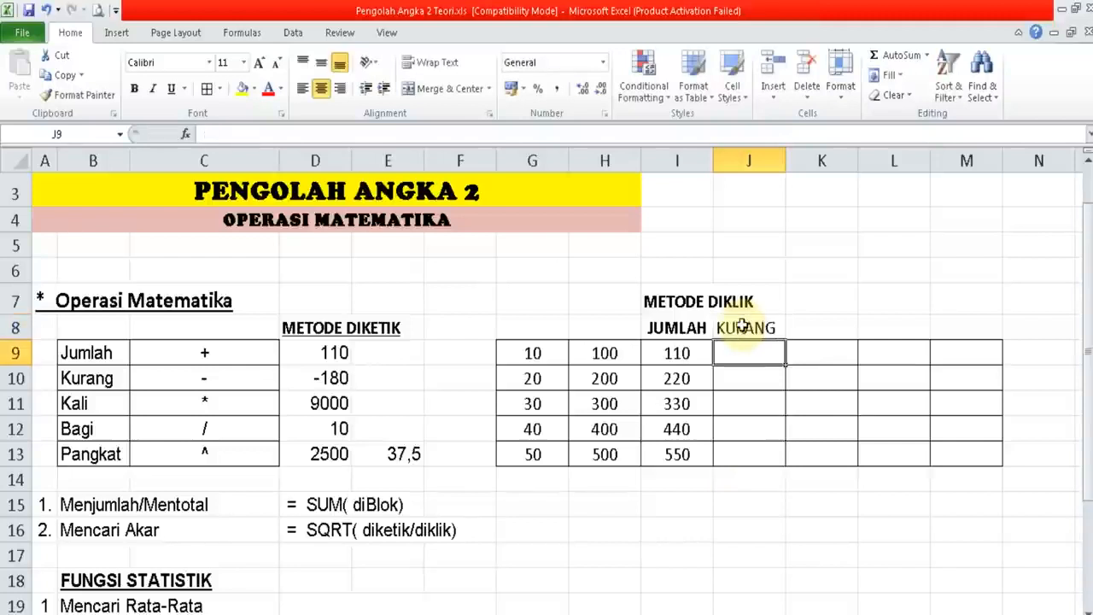
- Calculate the difference in cell J9 with the cell-reference formula =G9-H9
{"action": "type", "text": "="}
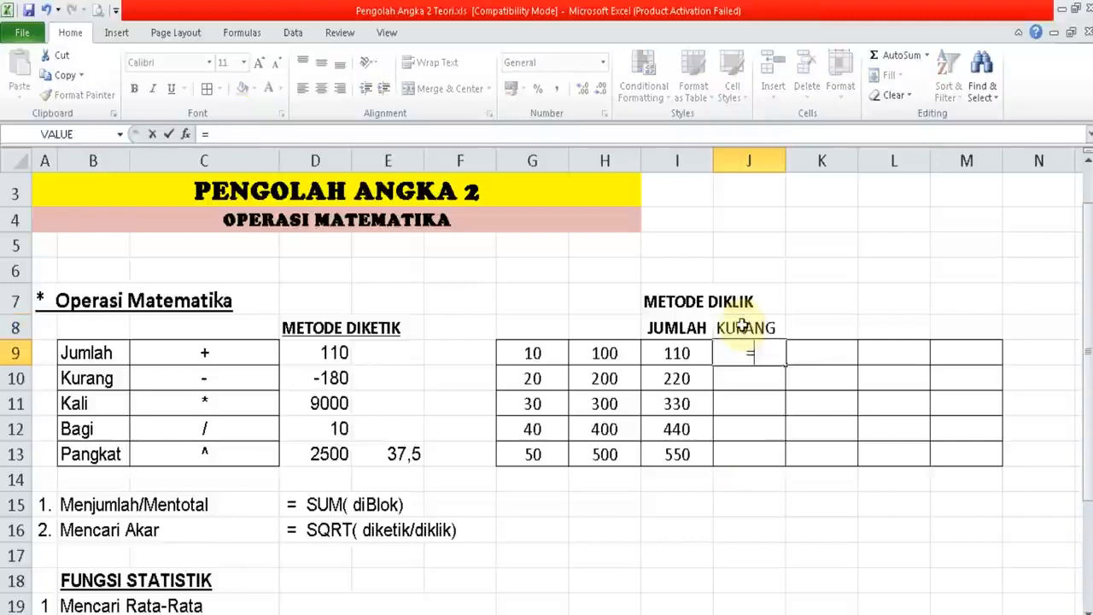
{"action": "left_click", "coordinate": [554, 352]}
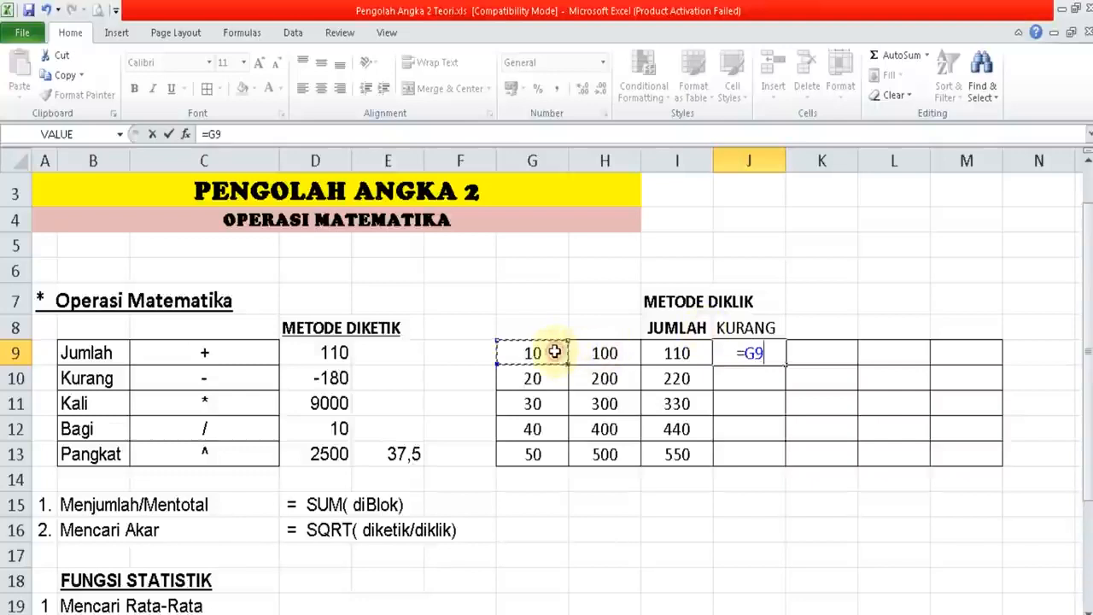
{"action": "type", "text": "-"}
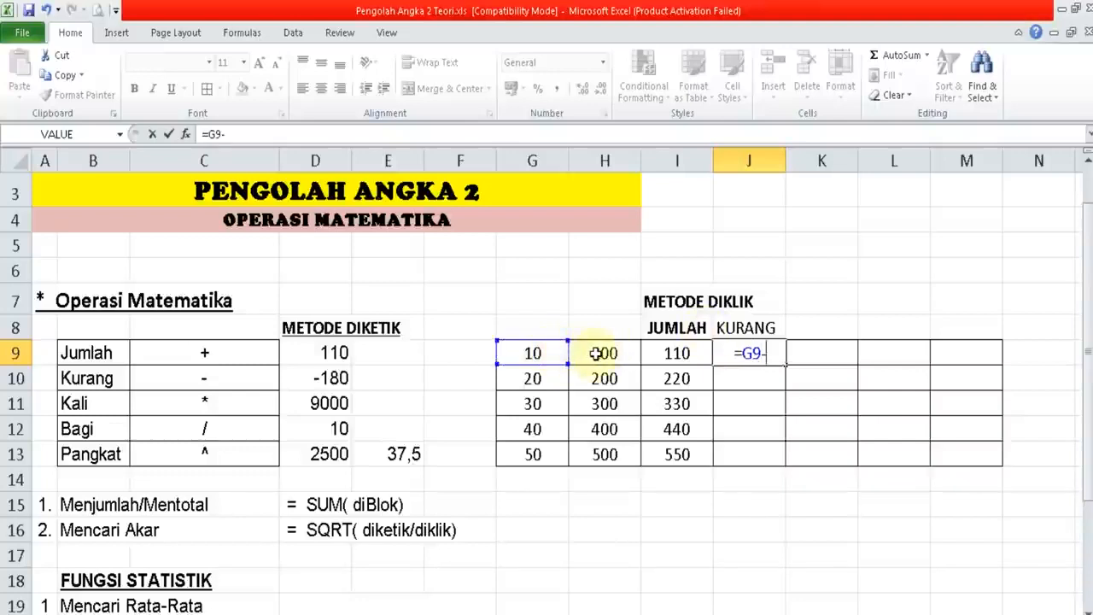
{"action": "left_click", "coordinate": [596, 354]}
{"action": "key", "text": "Return"}
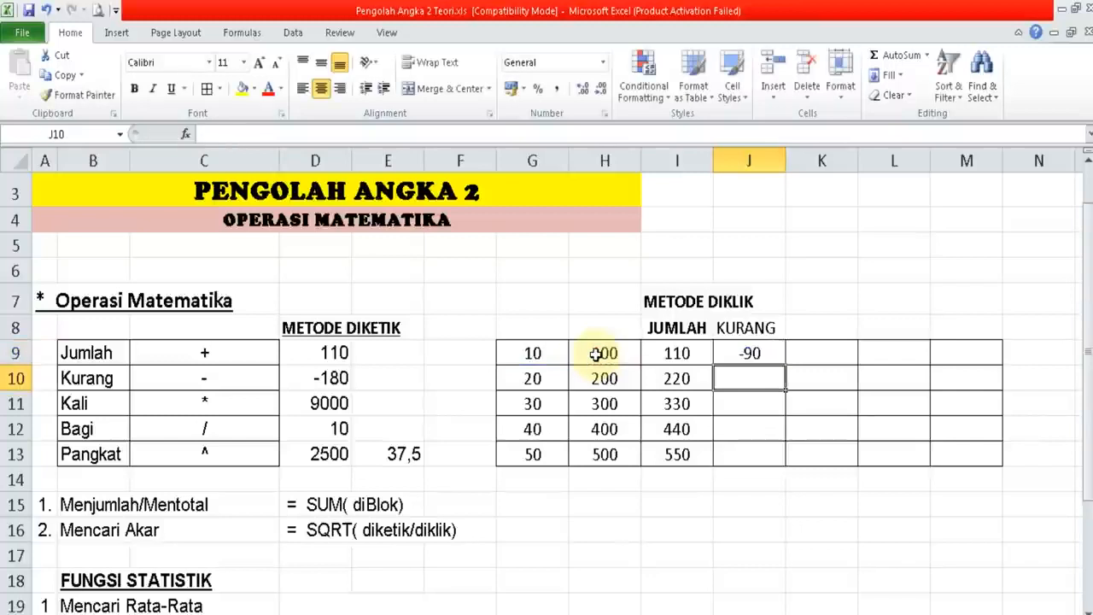
- Begin a formula in cell J10 under the KURANG heading
{"action": "type", "text": "="}
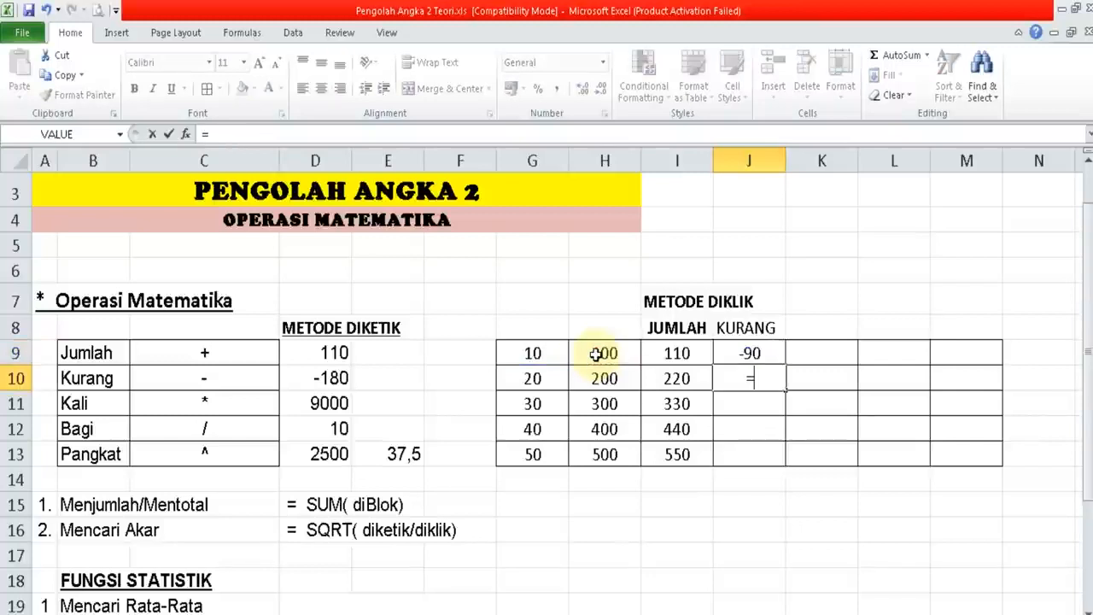
- Enter the formula =G10-H10 in J10 of the KURANG column and fill it down to J13
{"action": "left_click", "coordinate": [552, 377]}
{"action": "type", "text": "-"}
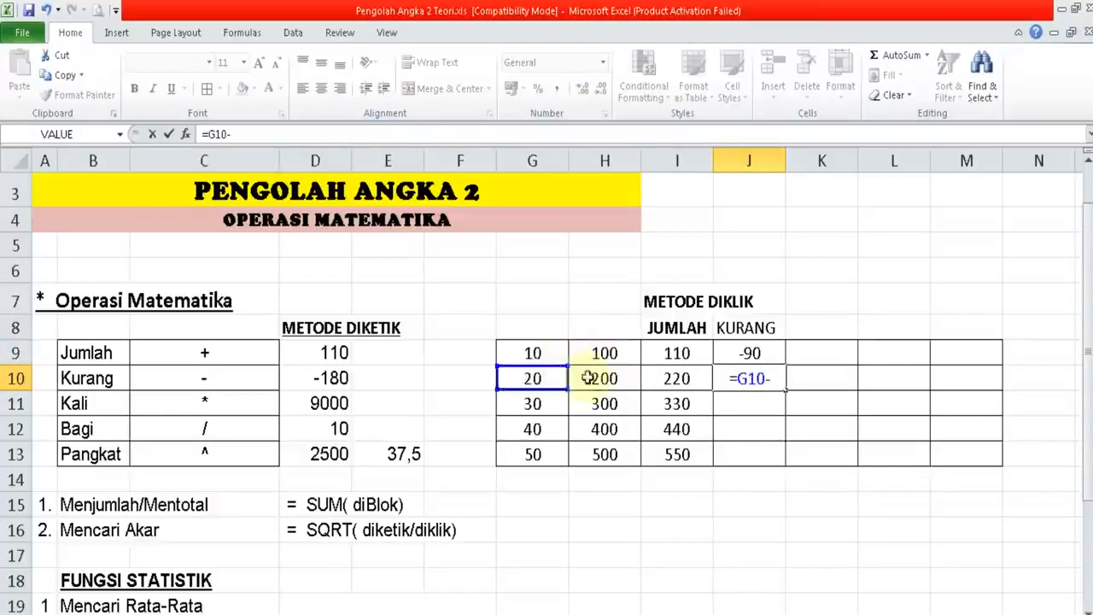
{"action": "left_click", "coordinate": [602, 378]}
{"action": "key", "text": "Return"}
{"action": "key", "text": "Up"}
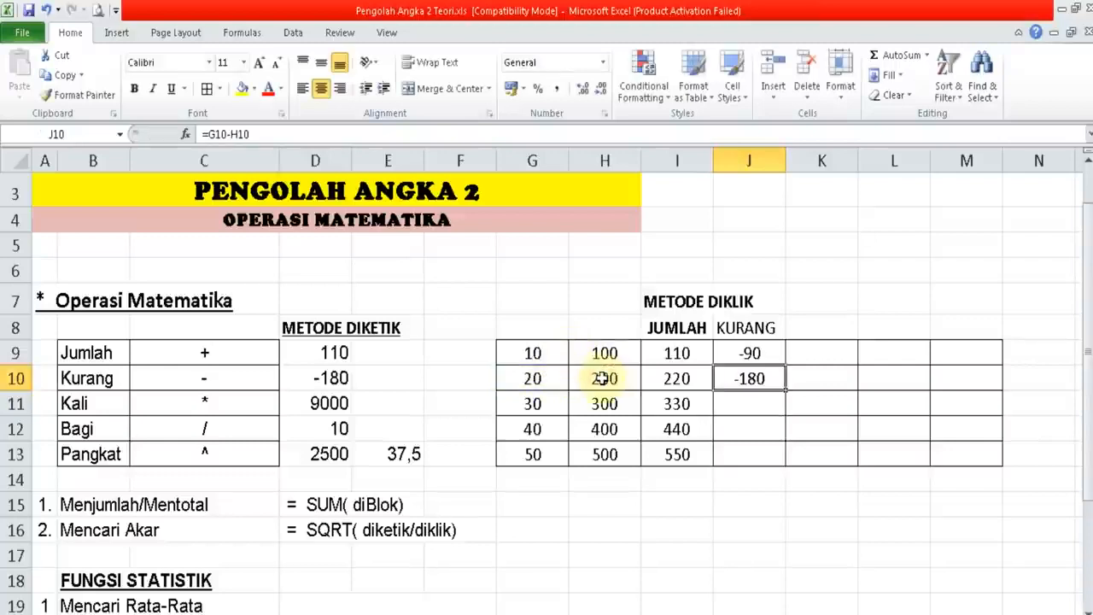
{"action": "left_click_drag", "start_coordinate": [783, 386], "coordinate": [786, 464]}
- Make the header cells J8 through M8 bold
{"action": "left_click", "coordinate": [768, 329]}
{"action": "key", "text": "shift+Right"}
{"action": "key", "text": "shift+Right"}
{"action": "key", "text": "shift+Right"}
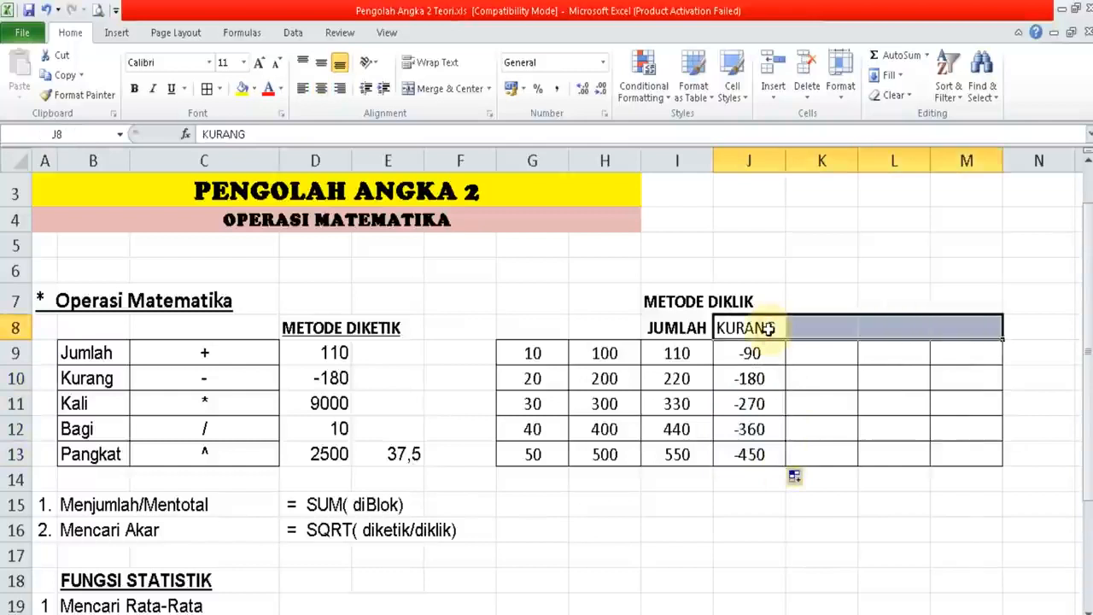
- Add the column heading KALI in K8
{"action": "key", "text": "Down"}
{"action": "key", "text": "Right"}
{"action": "key", "text": "Up"}
{"action": "type", "text": "KALI"}
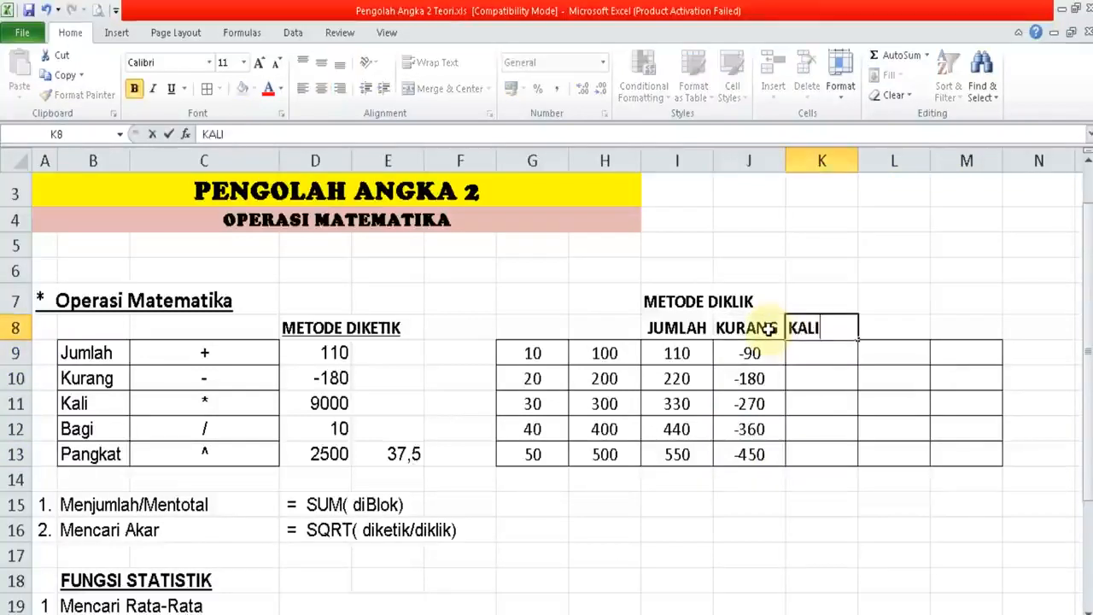
{"action": "key", "text": "Return"}
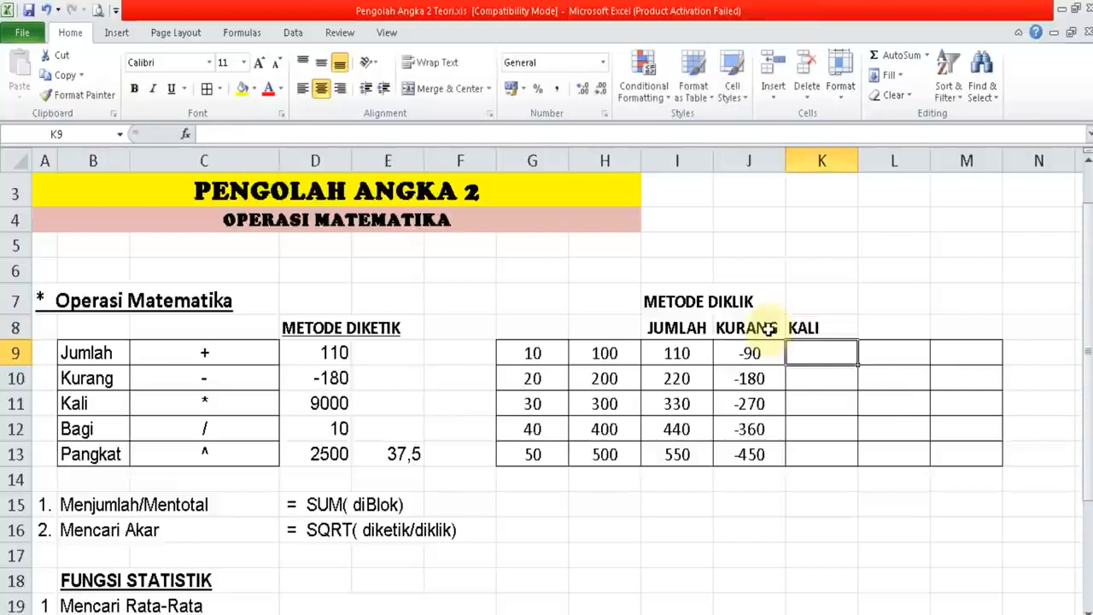
- Enter the multiplication formula =G9*H9 in K9 under KALI
{"action": "type", "text": "="}
{"action": "left_click", "coordinate": [546, 350]}
{"action": "type", "text": "*"}
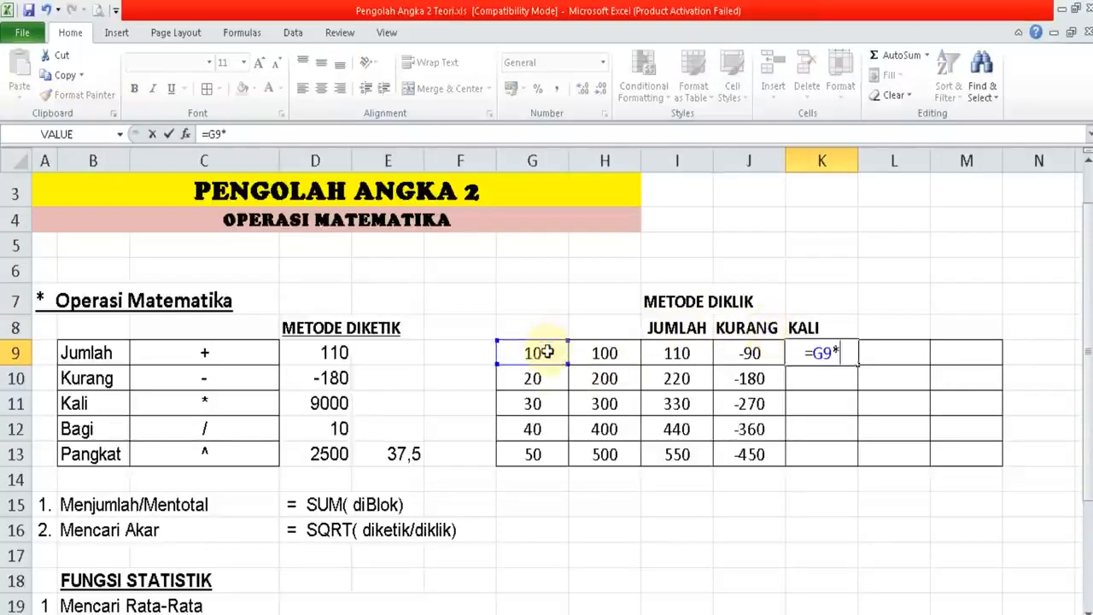
{"action": "left_click", "coordinate": [592, 355]}
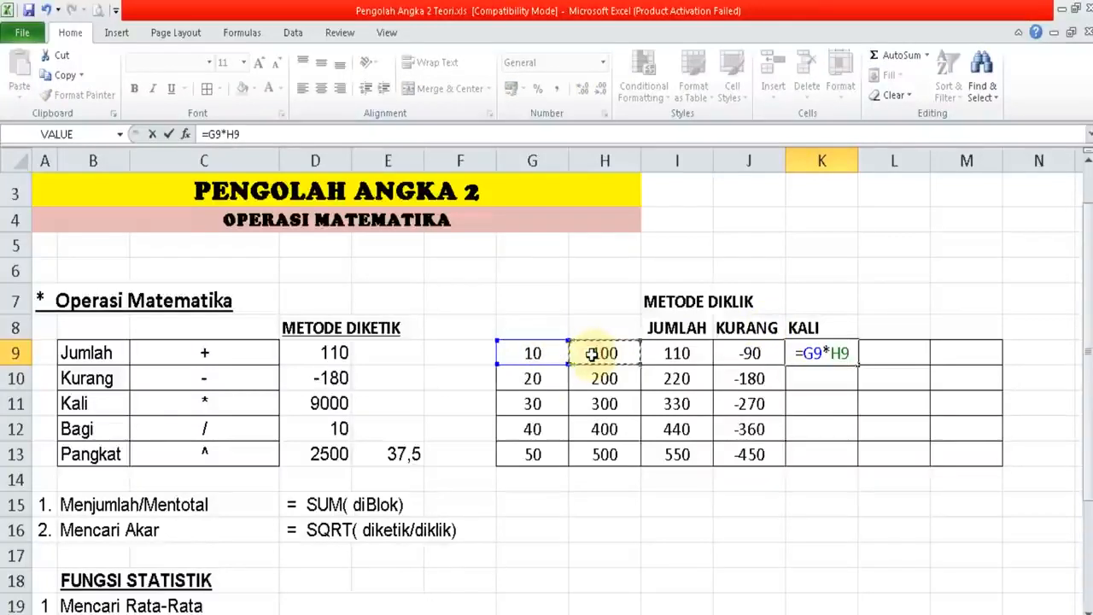
{"action": "key", "text": "Return"}
- Enter =G10*H10 in K10 and fill the multiplication formula from K9 down to K13
{"action": "type", "text": "="}
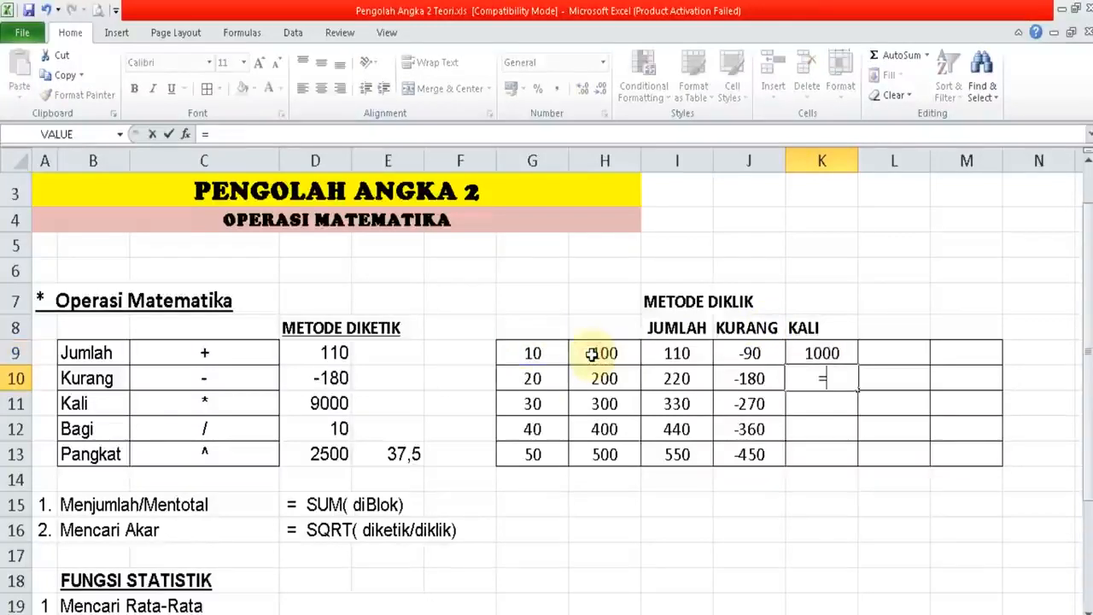
{"action": "left_click", "coordinate": [555, 378]}
{"action": "type", "text": "*"}
{"action": "left_click", "coordinate": [599, 380]}
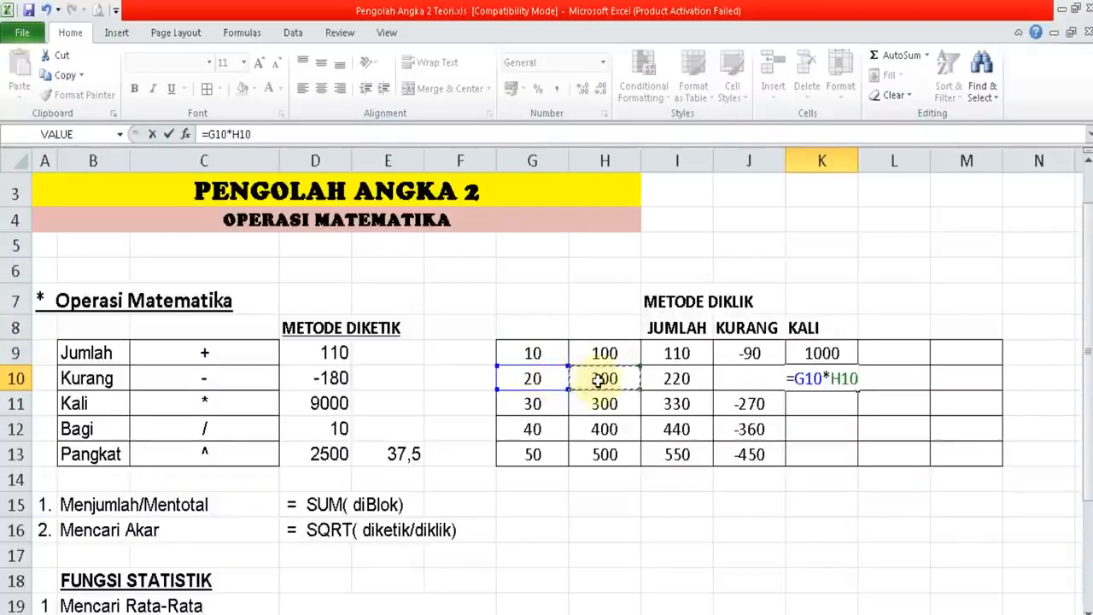
{"action": "key", "text": "Return"}
{"action": "left_click_drag", "start_coordinate": [820, 350], "coordinate": [857, 454]}
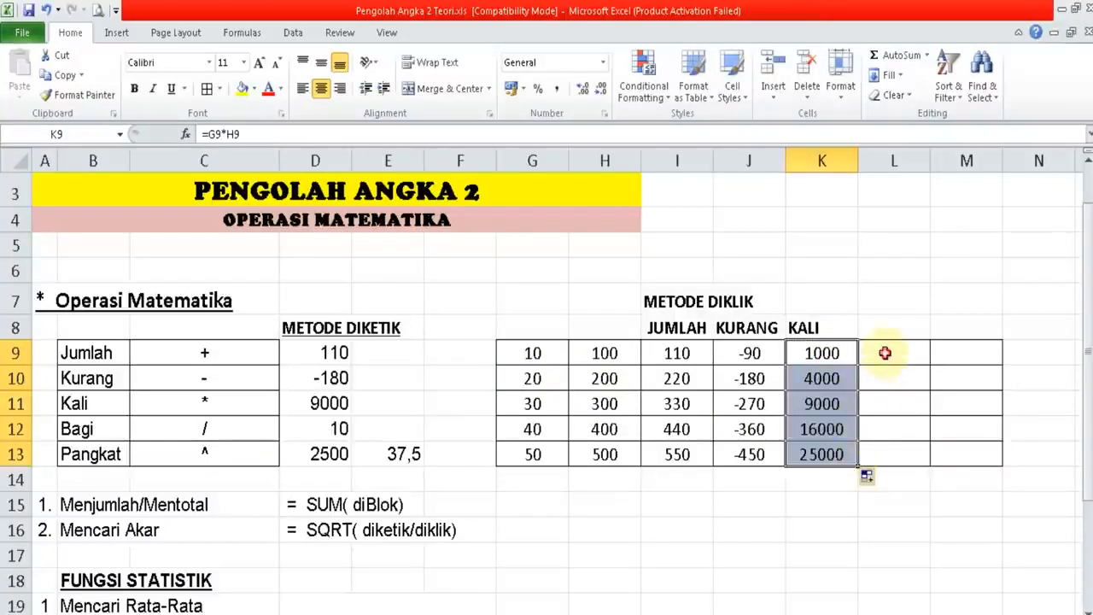
- Add the column heading BAGI in L8
{"action": "left_click", "coordinate": [885, 353]}
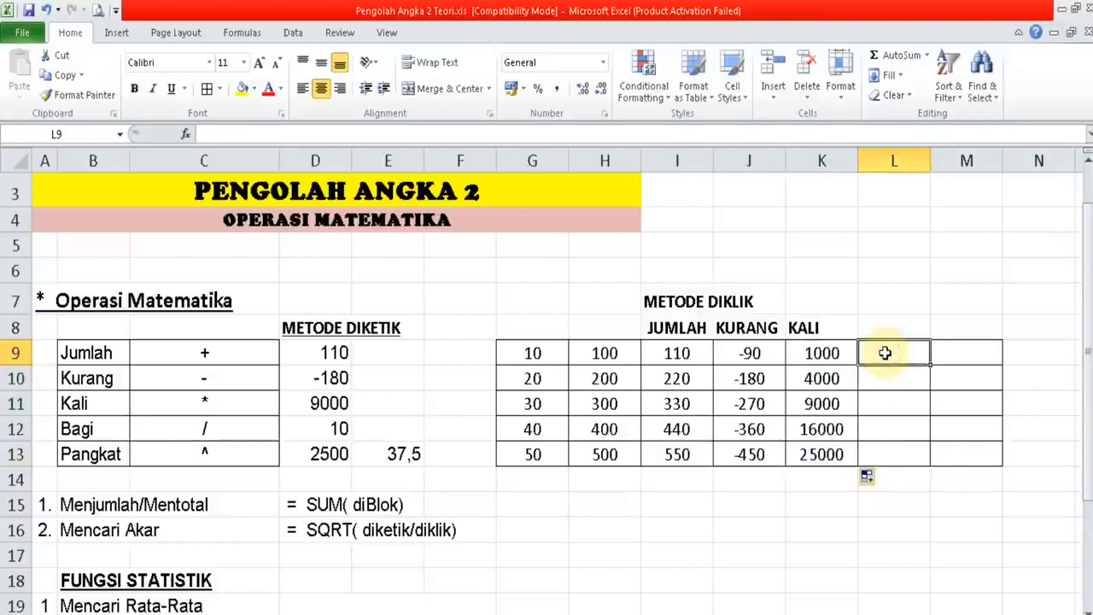
{"action": "key", "text": "Up"}
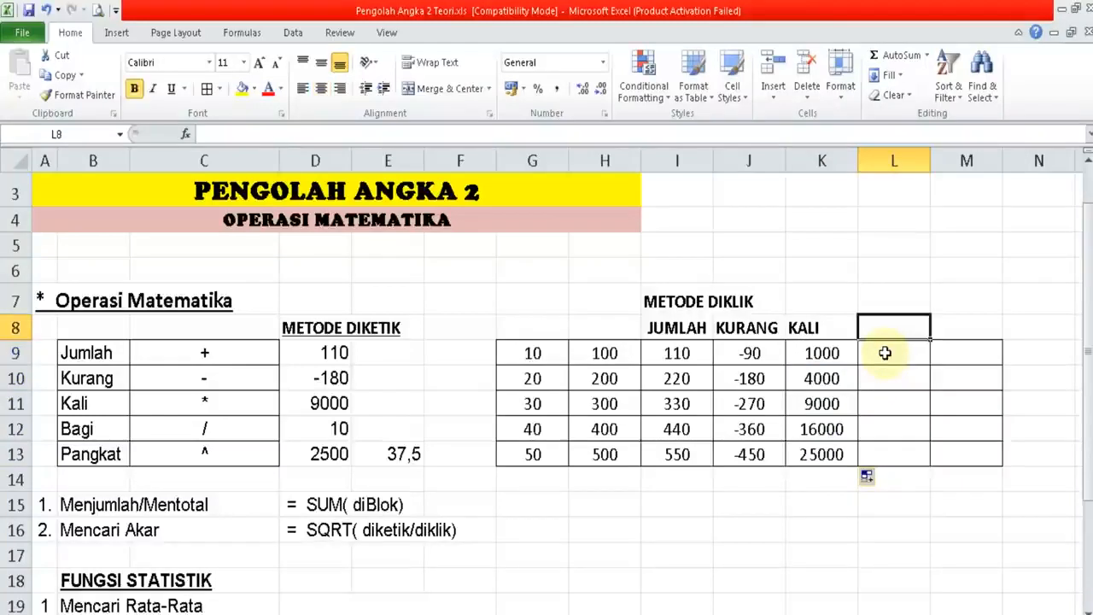
{"action": "type", "text": "BAGI"}
{"action": "key", "text": "Return"}
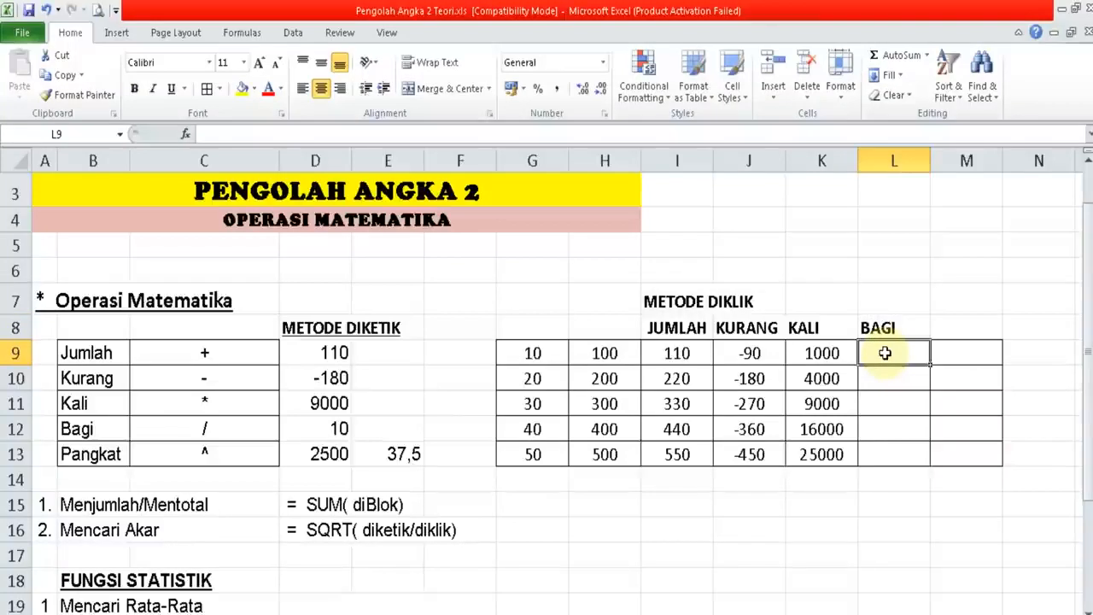
- Enter the division formula =H9/G9 in L9 under BAGI
{"action": "type", "text": "="}
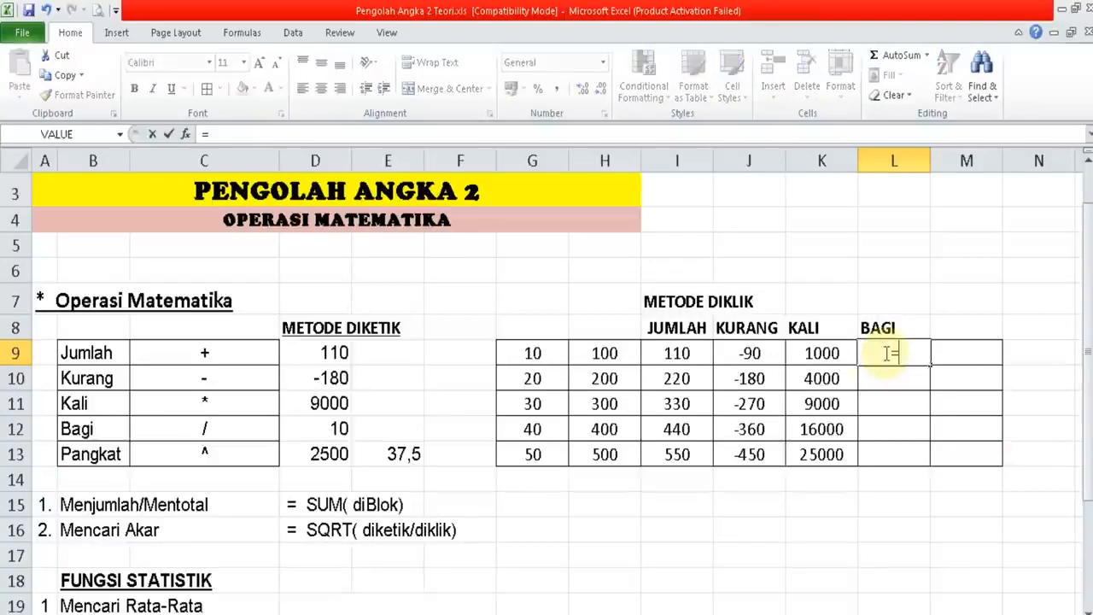
{"action": "left_click", "coordinate": [601, 353]}
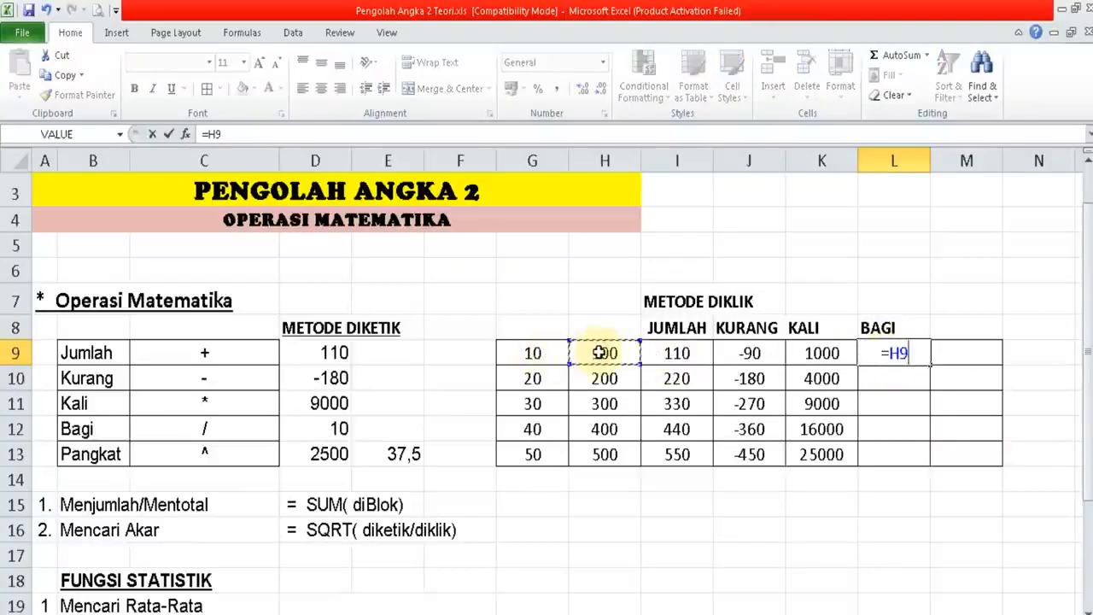
{"action": "type", "text": "/"}
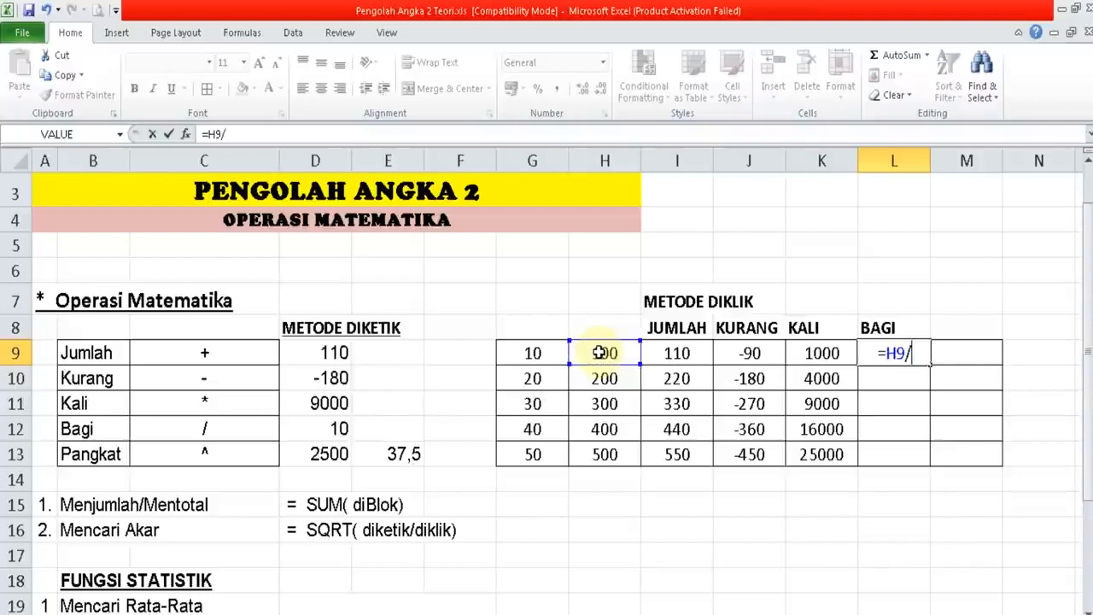
{"action": "left_click", "coordinate": [546, 353]}
{"action": "key", "text": "Return"}
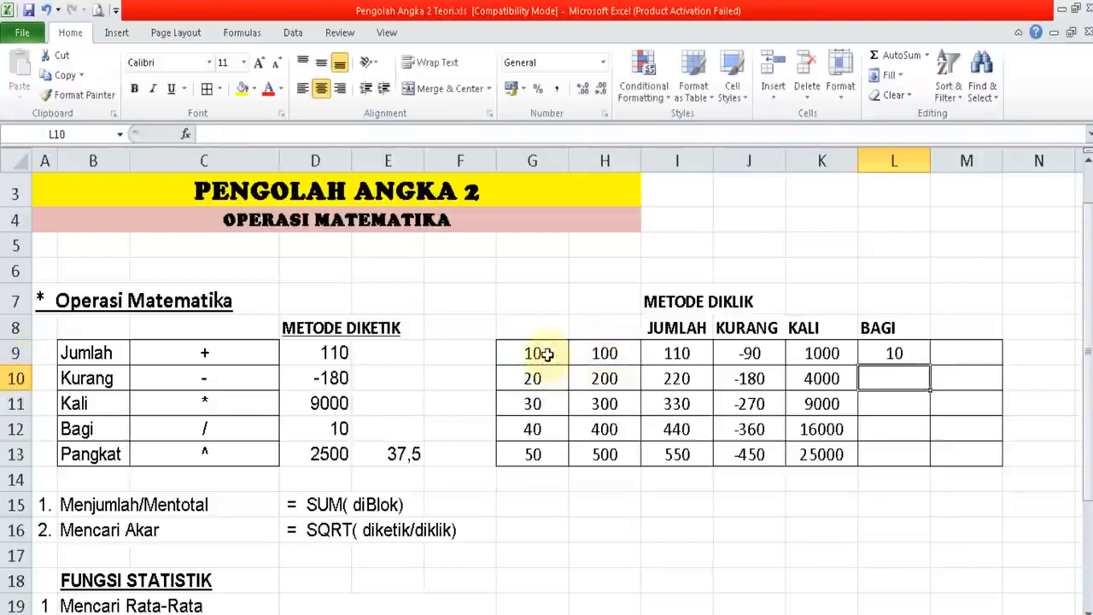
- Enter =H10/G10 in L10 and fill the division formula down to L13
{"action": "type", "text": "="}
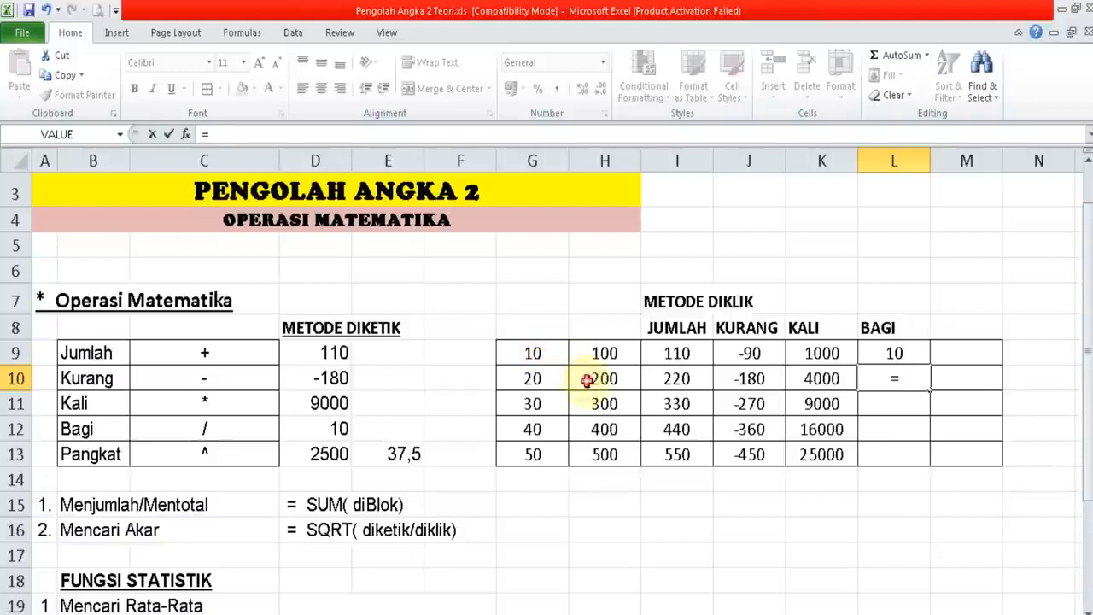
{"action": "left_click", "coordinate": [587, 381]}
{"action": "type", "text": "/"}
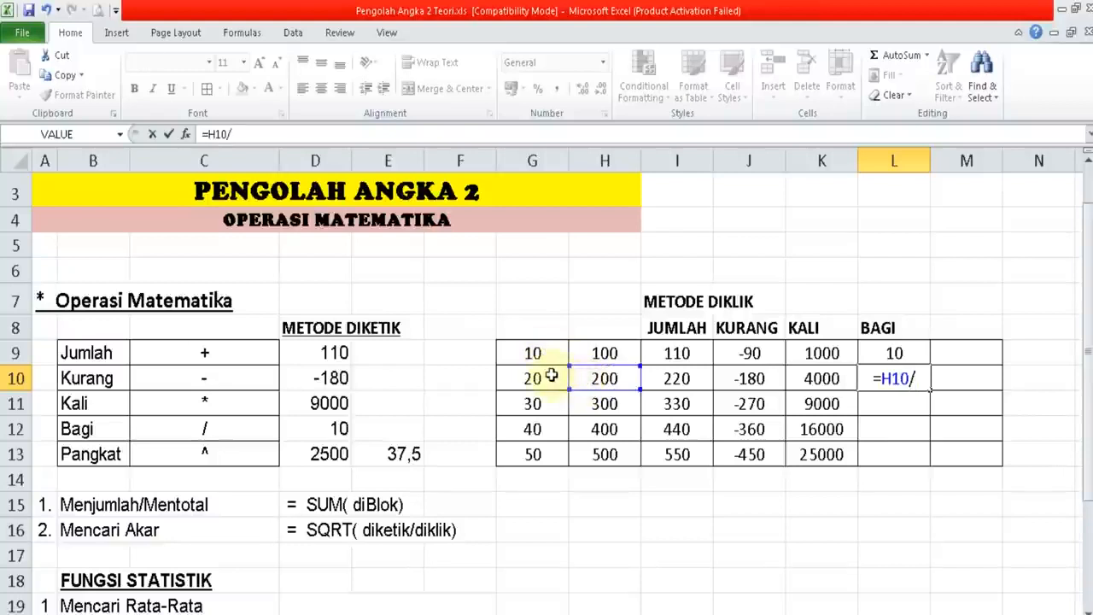
{"action": "left_click", "coordinate": [545, 377]}
{"action": "key", "text": "Return"}
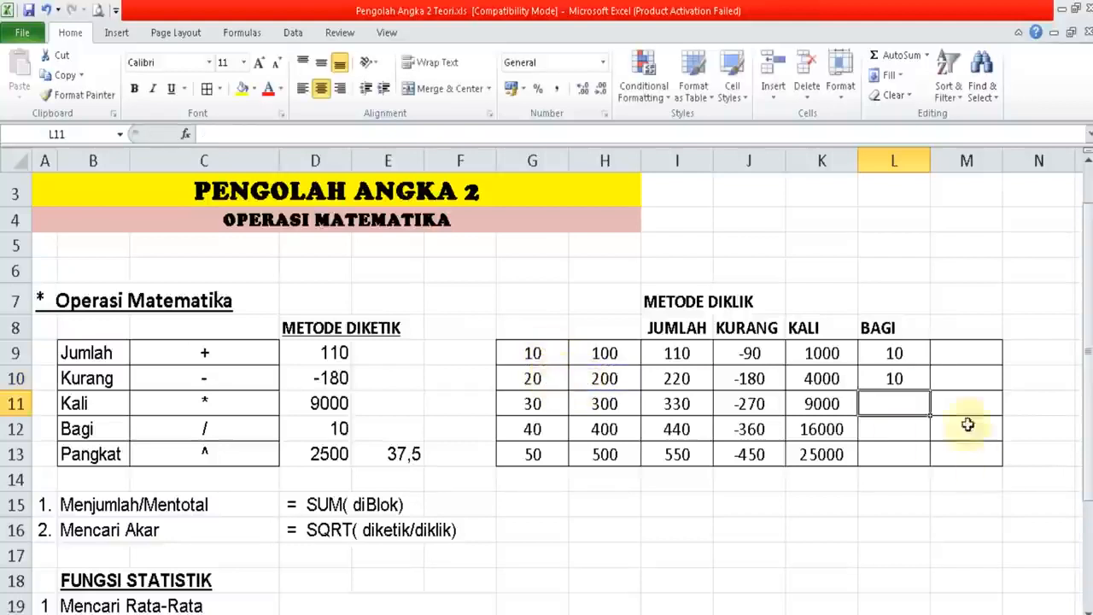
{"action": "left_click", "coordinate": [919, 376]}
{"action": "left_click_drag", "start_coordinate": [928, 389], "coordinate": [922, 459]}
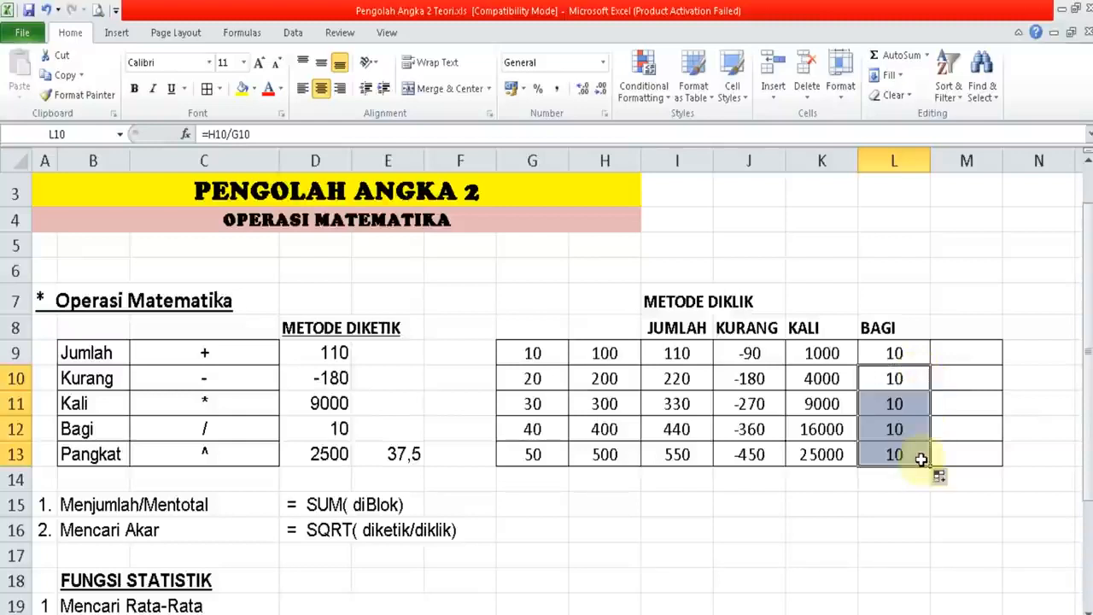
{"action": "left_click", "coordinate": [895, 353]}
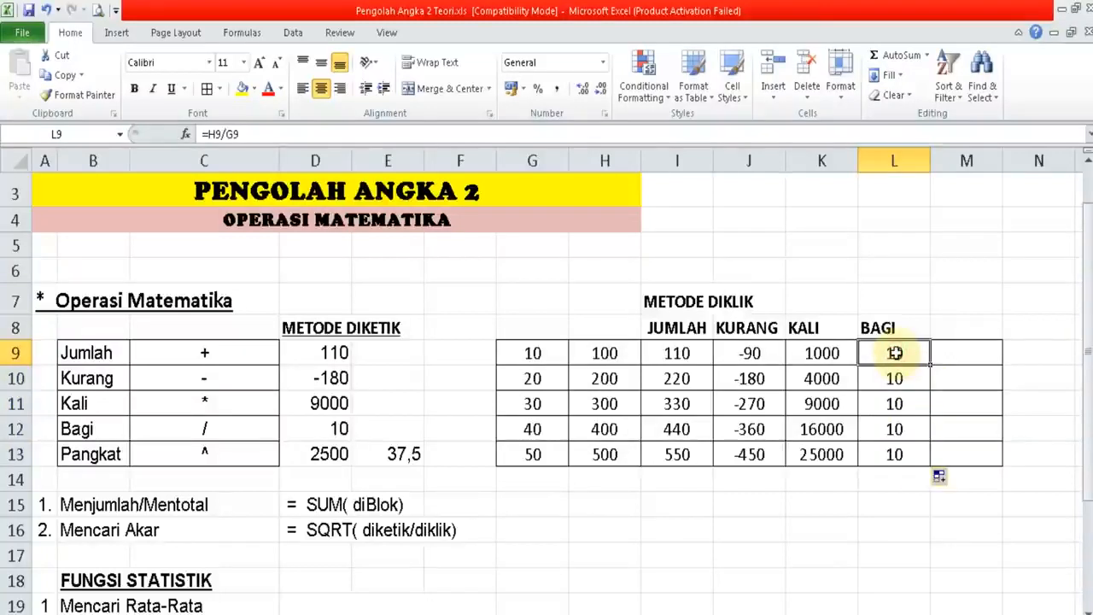
- Add the column heading PANGKAT 2 in M8
{"action": "left_click", "coordinate": [955, 328]}
{"action": "type", "text": "PANGKA"}
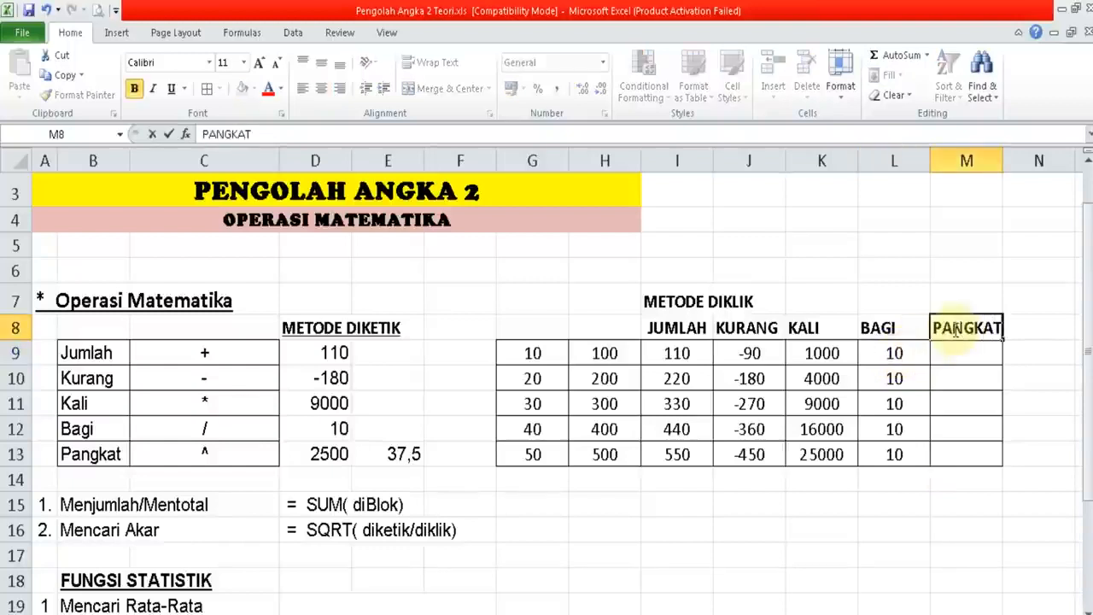
{"action": "type", "text": "T"}
{"action": "key", "text": "ctrl+Return"}
{"action": "key", "text": "Right"}
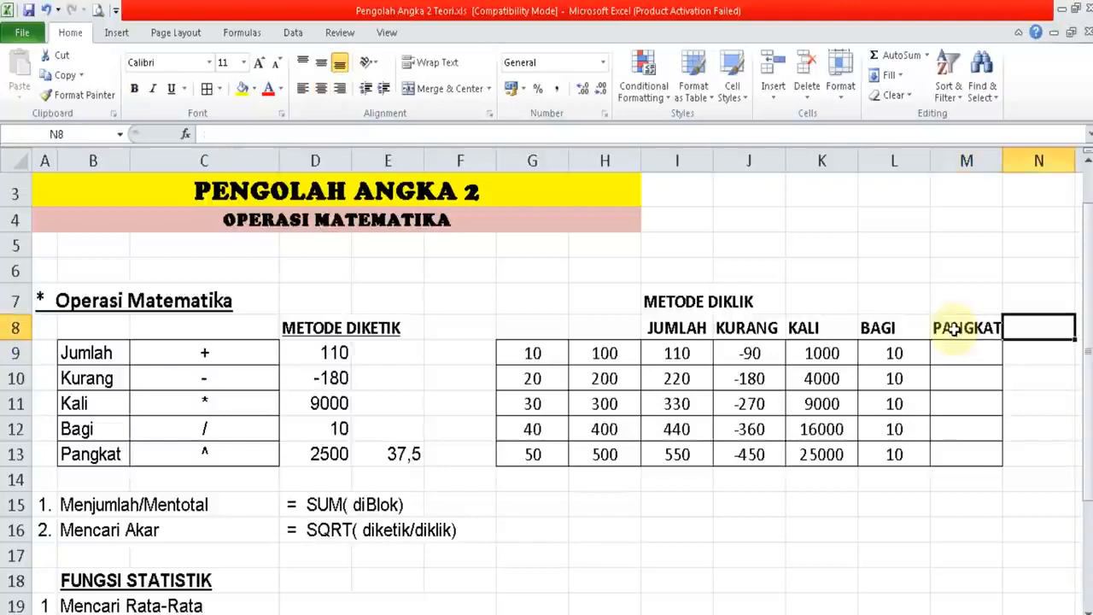
{"action": "type", "text": "2"}
{"action": "key", "text": "Escape"}
{"action": "left_click", "coordinate": [954, 329]}
{"action": "key", "text": "F2"}
{"action": "type", "text": "2"}
{"action": "key", "text": "Return"}
- Enter the squaring formula =G9^2 in M9 and fill it down to M13
{"action": "type", "text": "="}
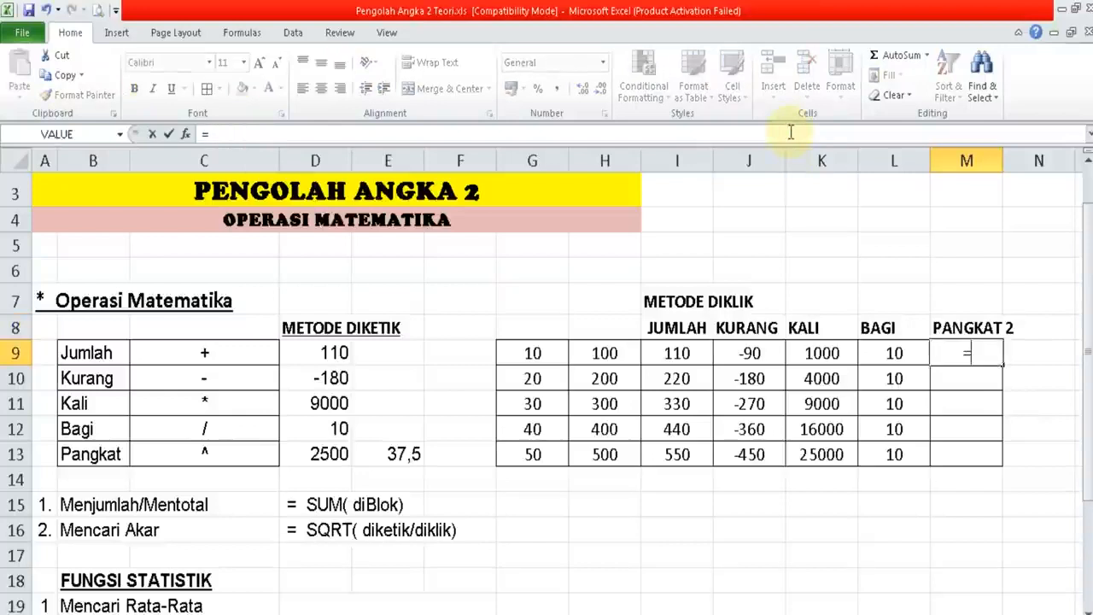
{"action": "left_click", "coordinate": [555, 352]}
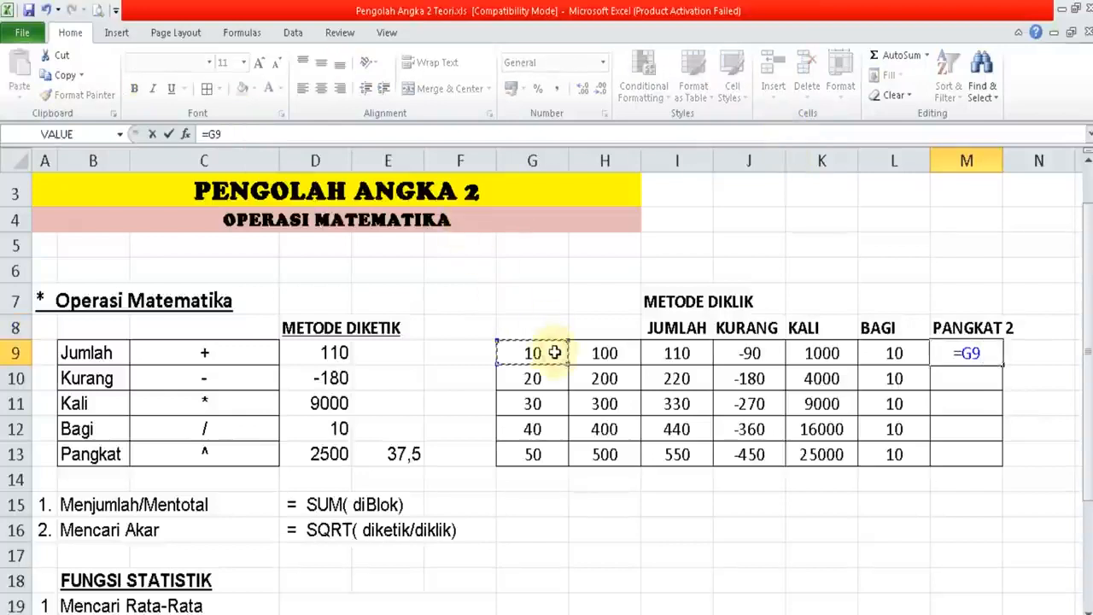
{"action": "type", "text": "^2"}
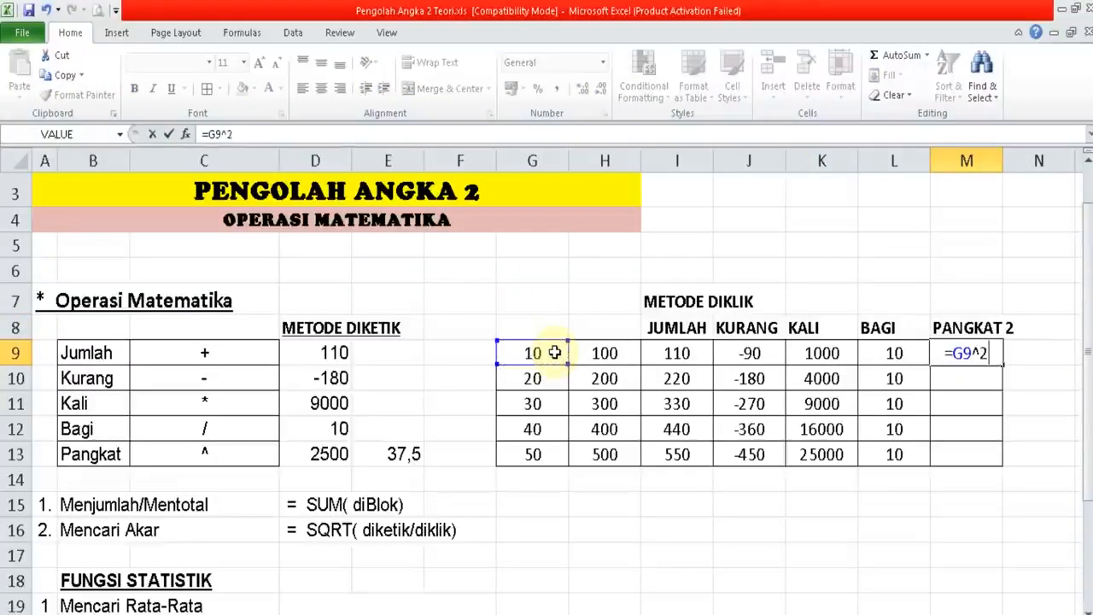
{"action": "key", "text": "Return"}
{"action": "key", "text": "Up"}
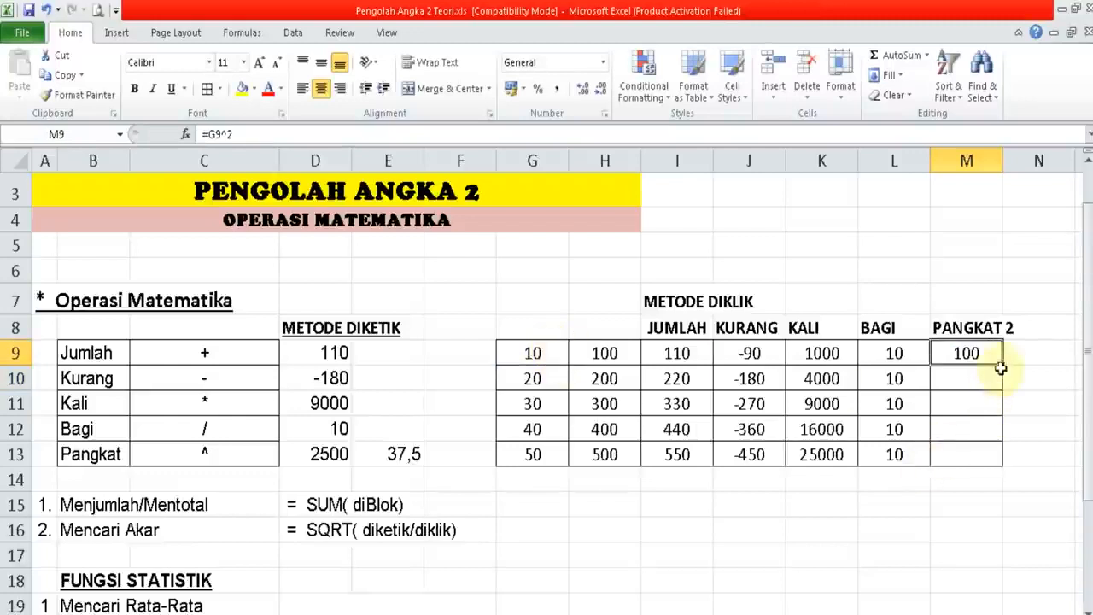
{"action": "left_click_drag", "start_coordinate": [1001, 367], "coordinate": [998, 461]}
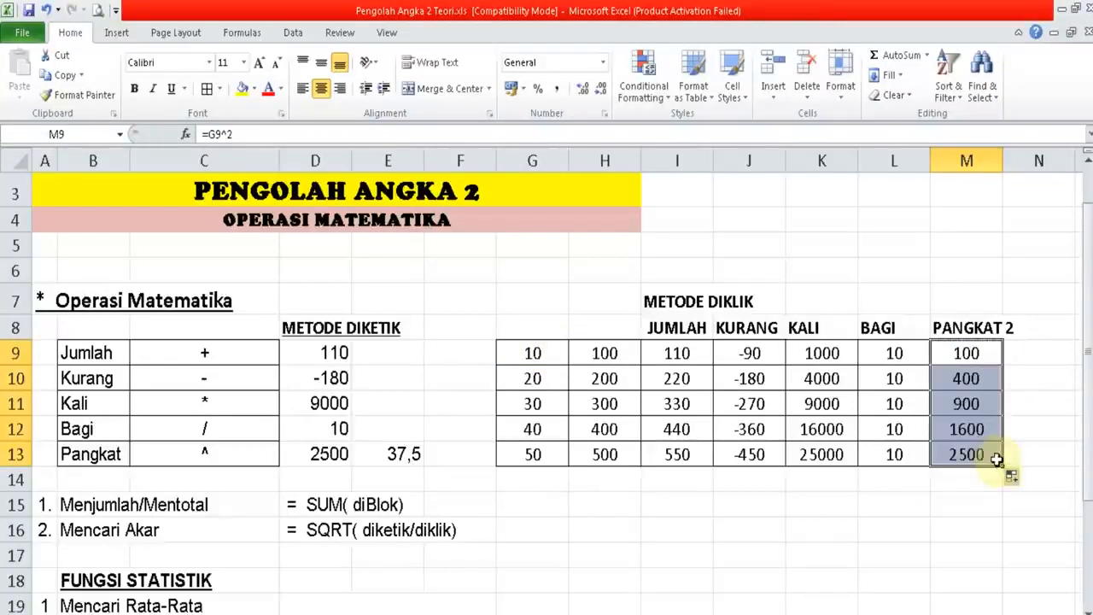
- Set G9 to 25 to test how the row's formulas recalculate, and restore it to 10
{"action": "left_click", "coordinate": [558, 359]}
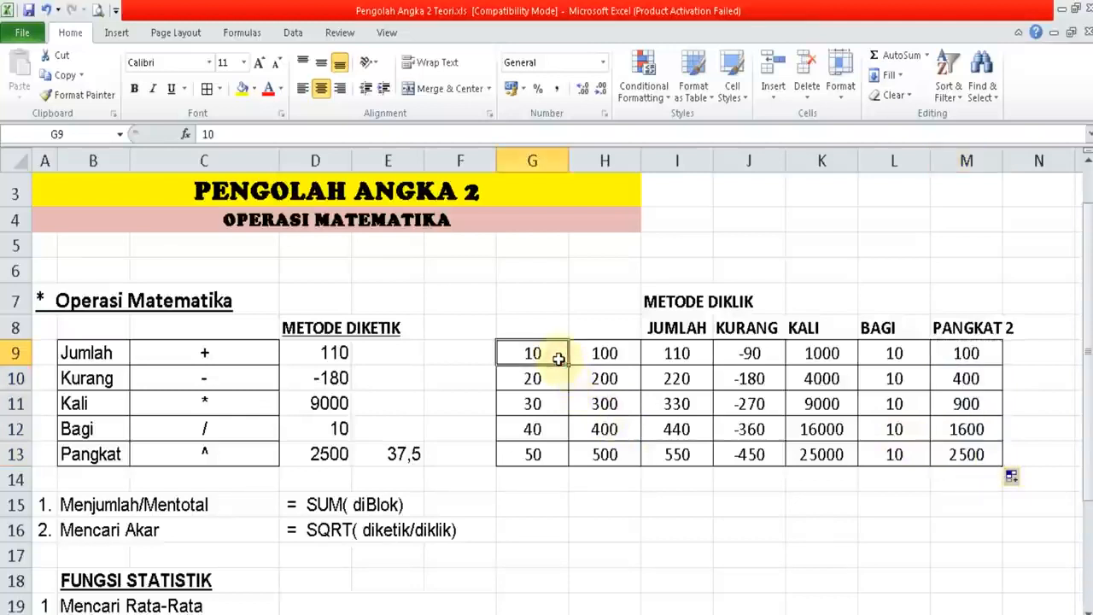
{"action": "type", "text": "25"}
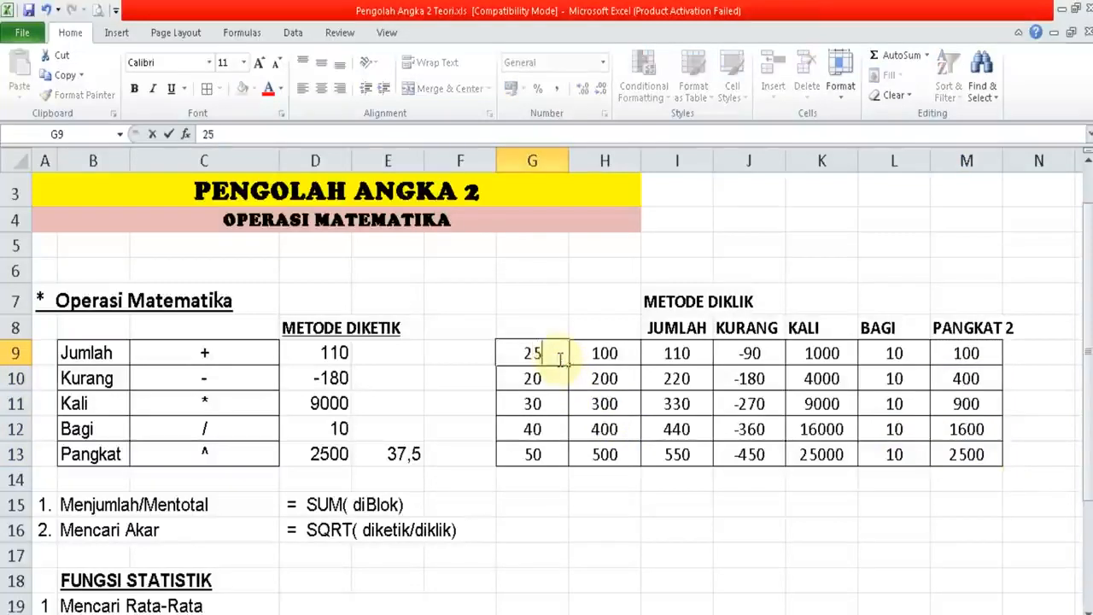
{"action": "key", "text": "Return"}
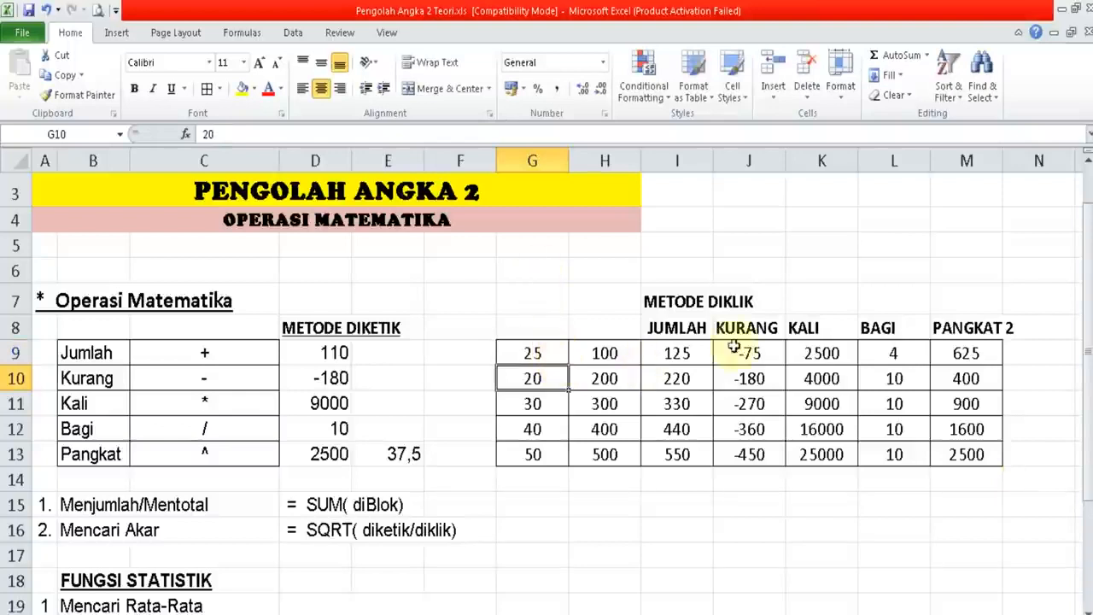
{"action": "left_click", "coordinate": [534, 353]}
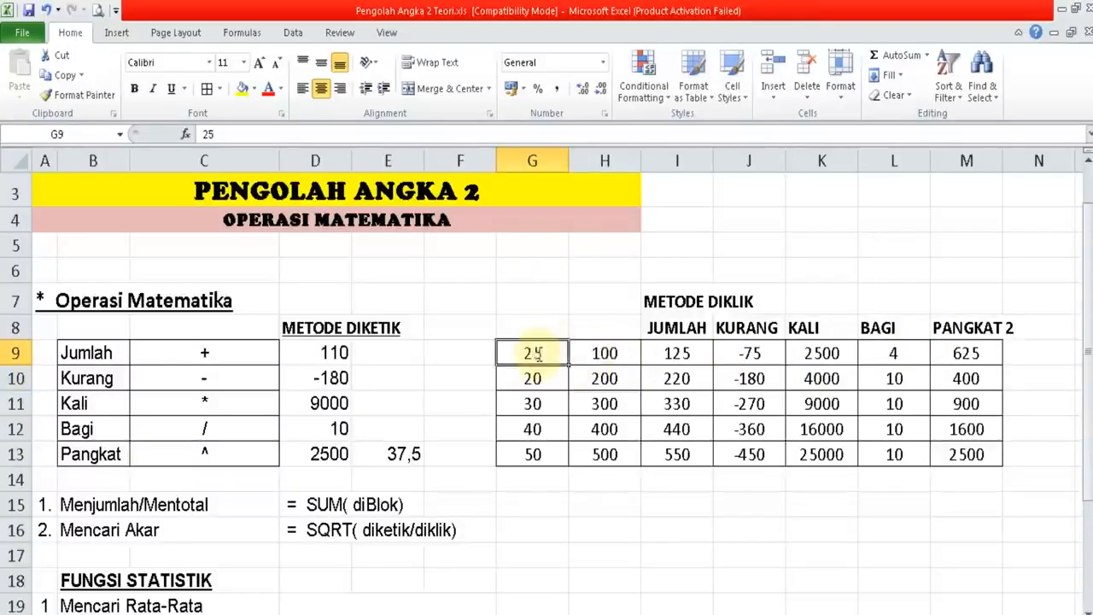
{"action": "type", "text": "10"}
{"action": "key", "text": "Return"}
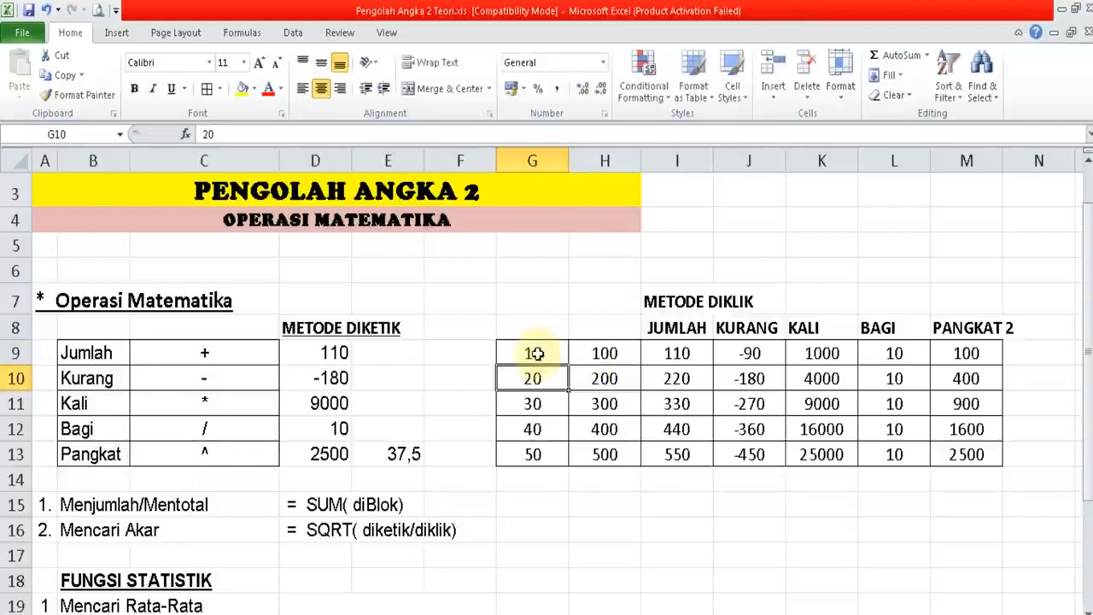
- Underline the METODE DIKLIK heading in I7
{"action": "left_click", "coordinate": [693, 306]}
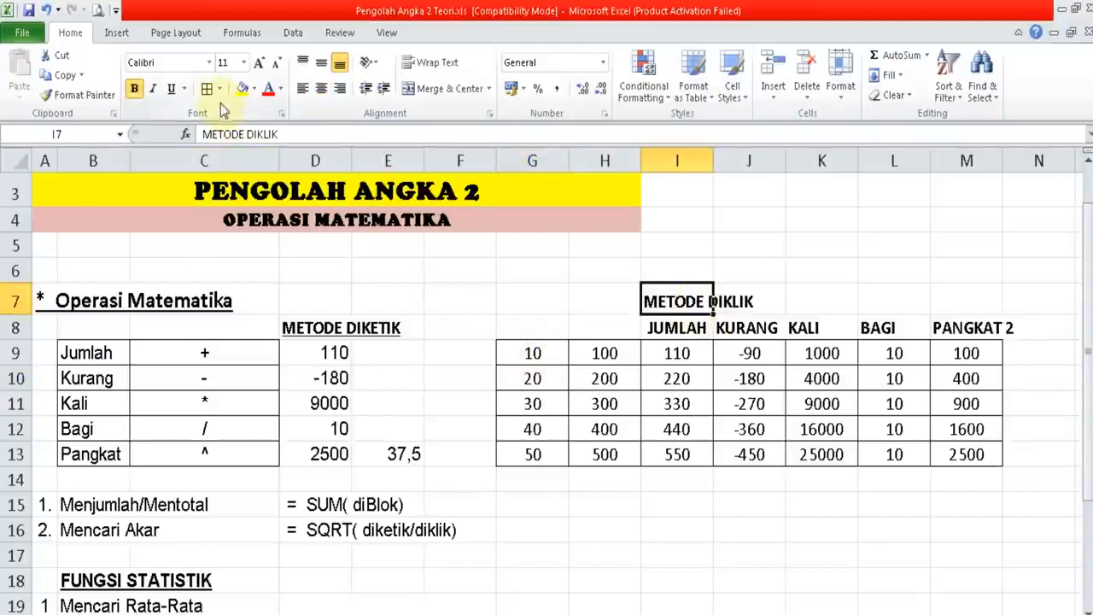
{"action": "left_click", "coordinate": [172, 88]}
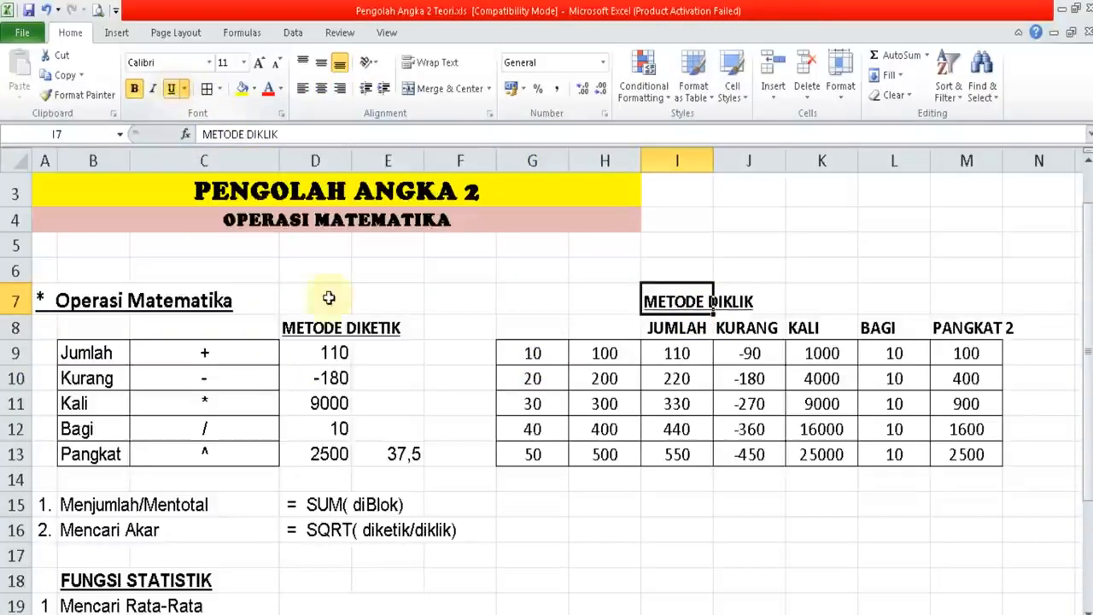
{"action": "left_click", "coordinate": [368, 350]}
- Review the Menjumlah/Mentotal entry in row 15 and its SUM syntax note in D15
{"action": "left_click", "coordinate": [417, 444]}
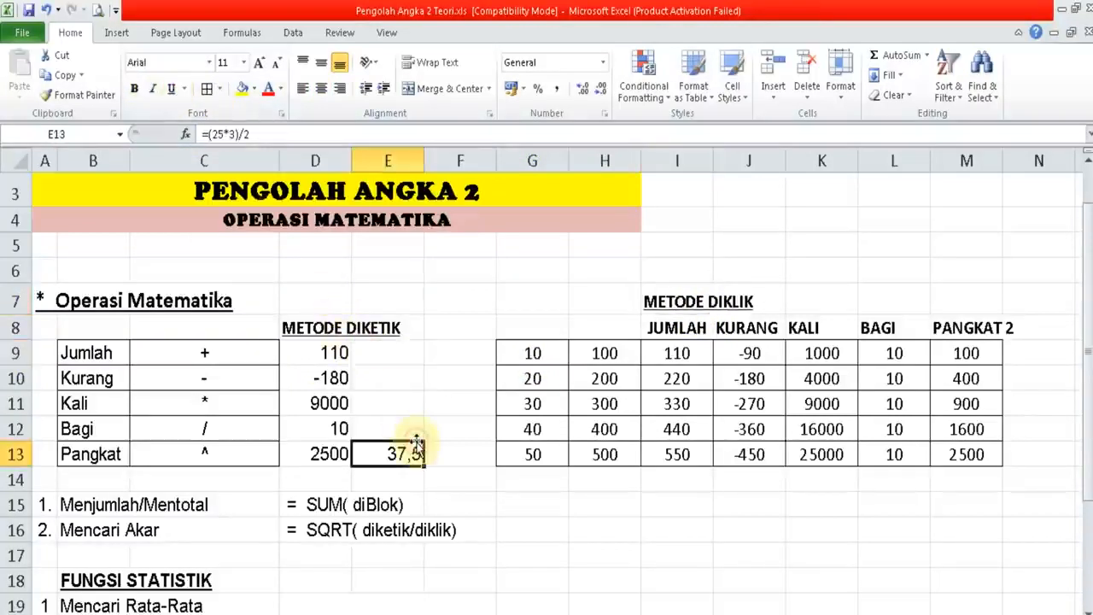
{"action": "key", "text": "Down"}
{"action": "key", "text": "Down"}
{"action": "key", "text": "Down"}
{"action": "key", "text": "Down"}
{"action": "key", "text": "Down"}
{"action": "key", "text": "Down"}
{"action": "key", "text": "Down"}
{"action": "key", "text": "Down"}
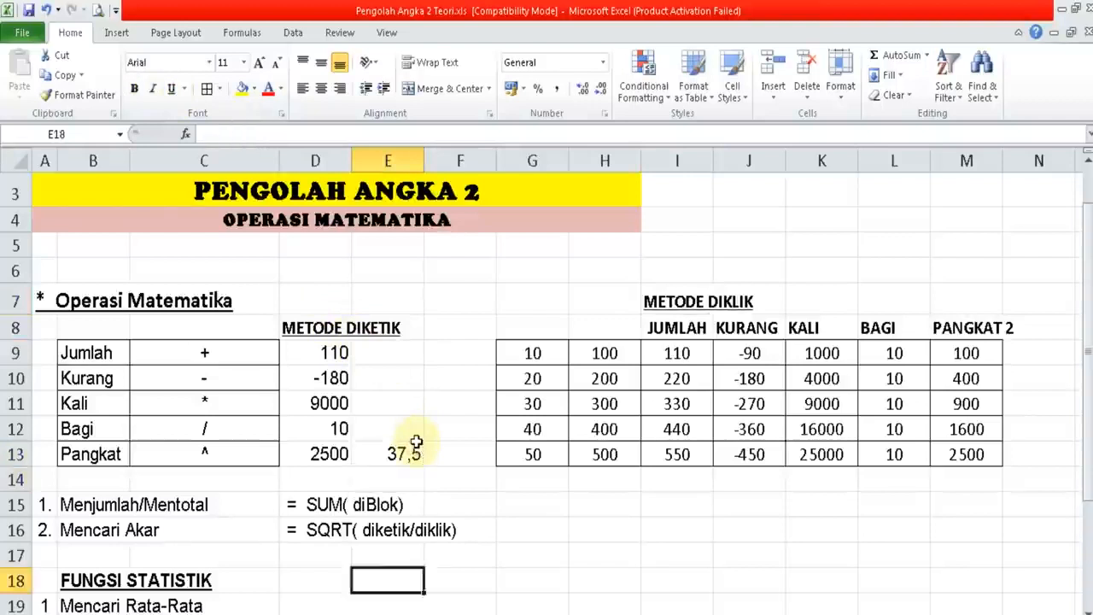
{"action": "key", "text": "Up"}
{"action": "key", "text": "Up"}
{"action": "key", "text": "Up"}
{"action": "key", "text": "Up"}
{"action": "key", "text": "Up"}
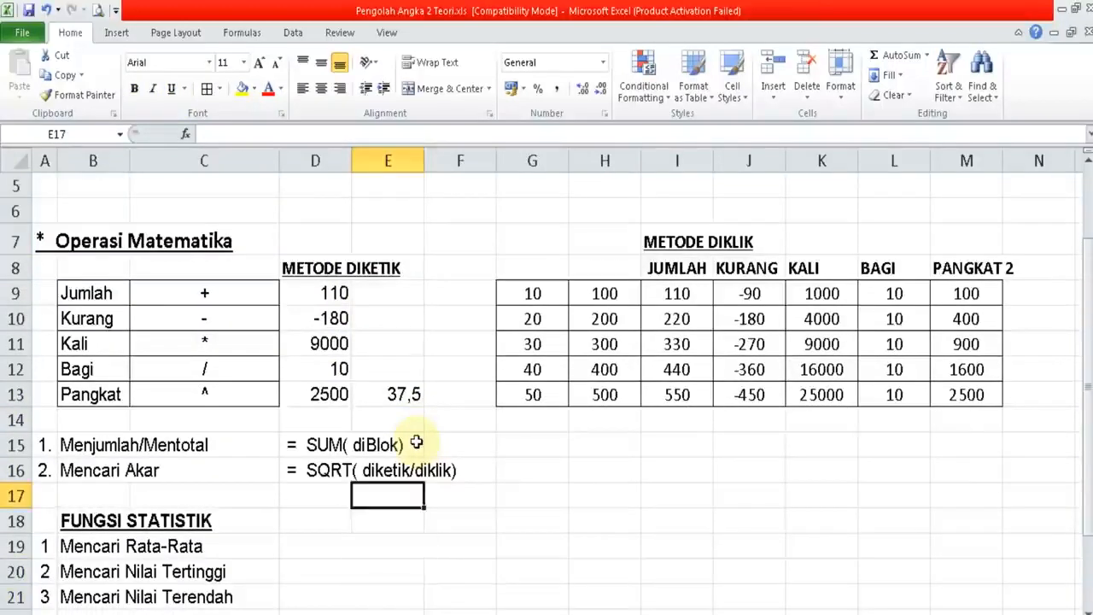
{"action": "key", "text": "Left"}
{"action": "key", "text": "Left"}
{"action": "key", "text": "Up"}
{"action": "key", "text": "Left"}
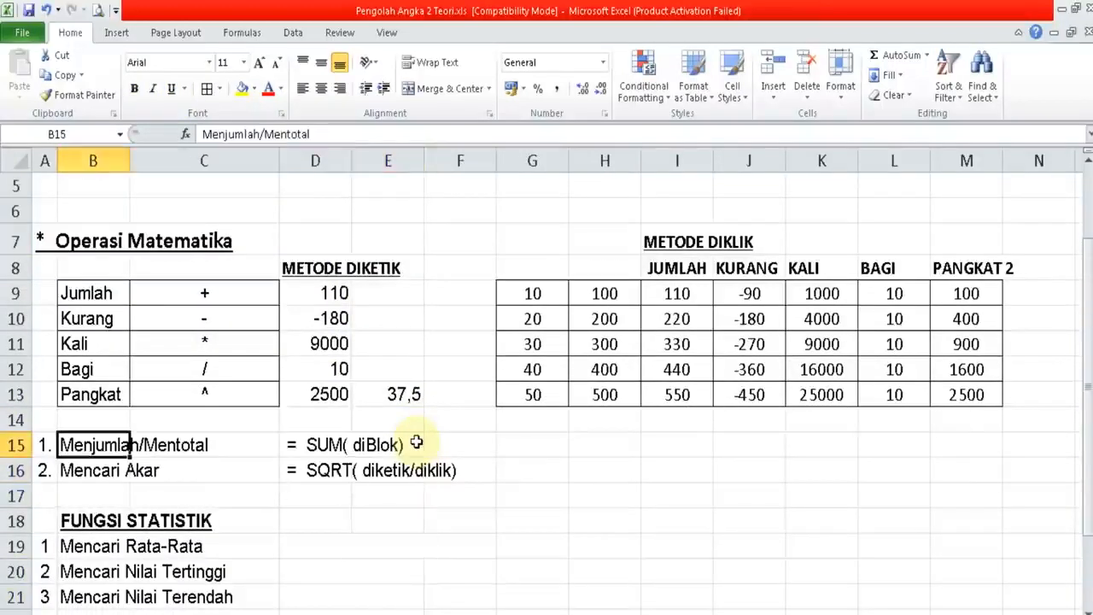
{"action": "key", "text": "Right"}
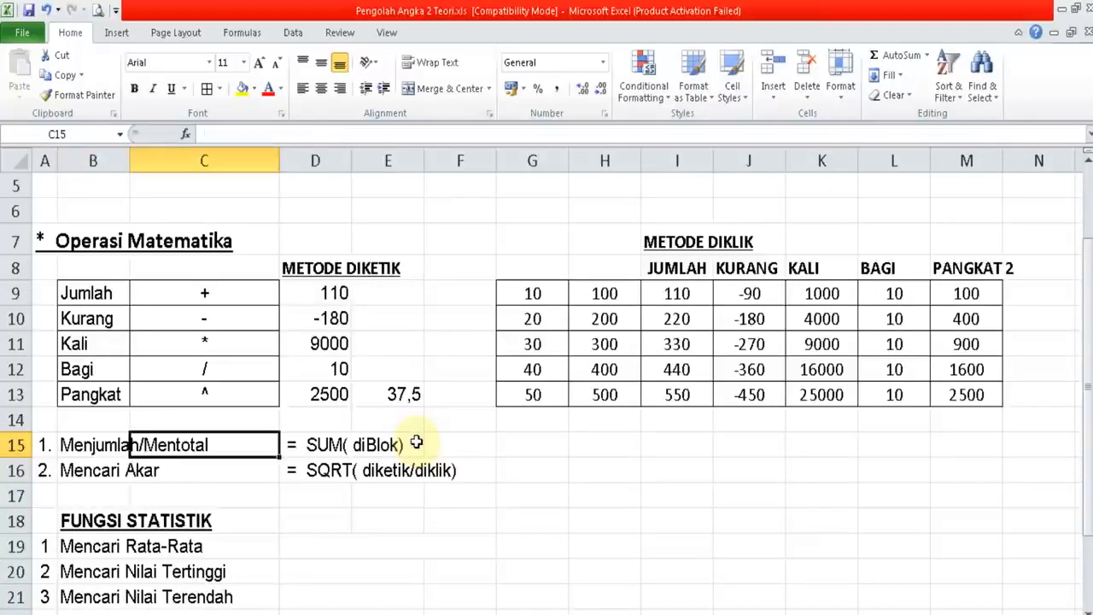
{"action": "key", "text": "Right"}
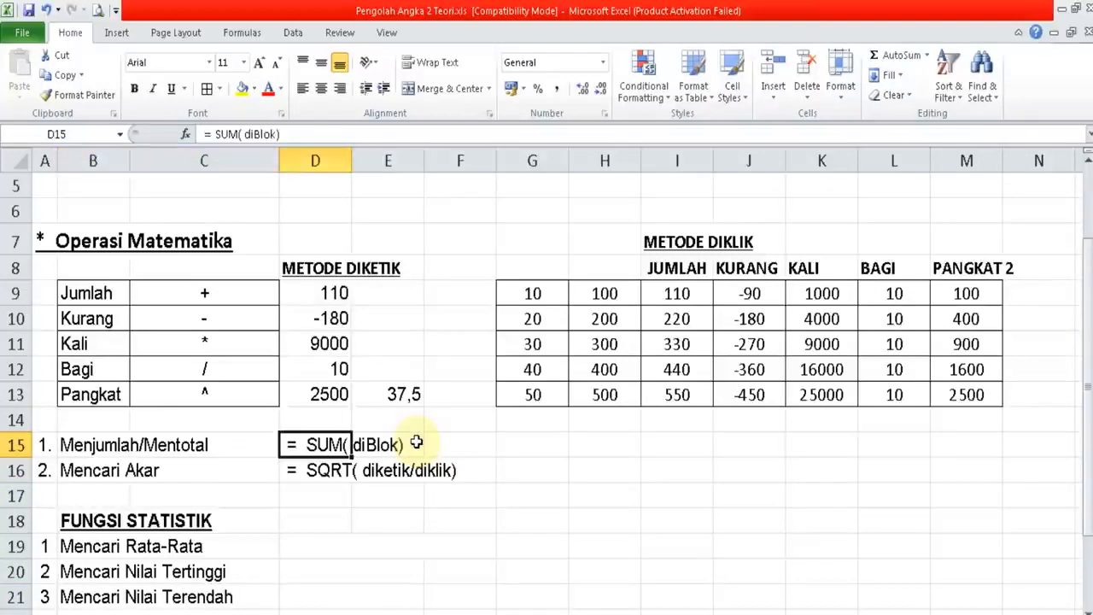
- Enter =SUM(G9:G13) in G15 to total the first number column
{"action": "key", "text": "Right"}
{"action": "key", "text": "Right"}
{"action": "key", "text": "Right"}
{"action": "key", "text": "Right"}
{"action": "key", "text": "Right"}
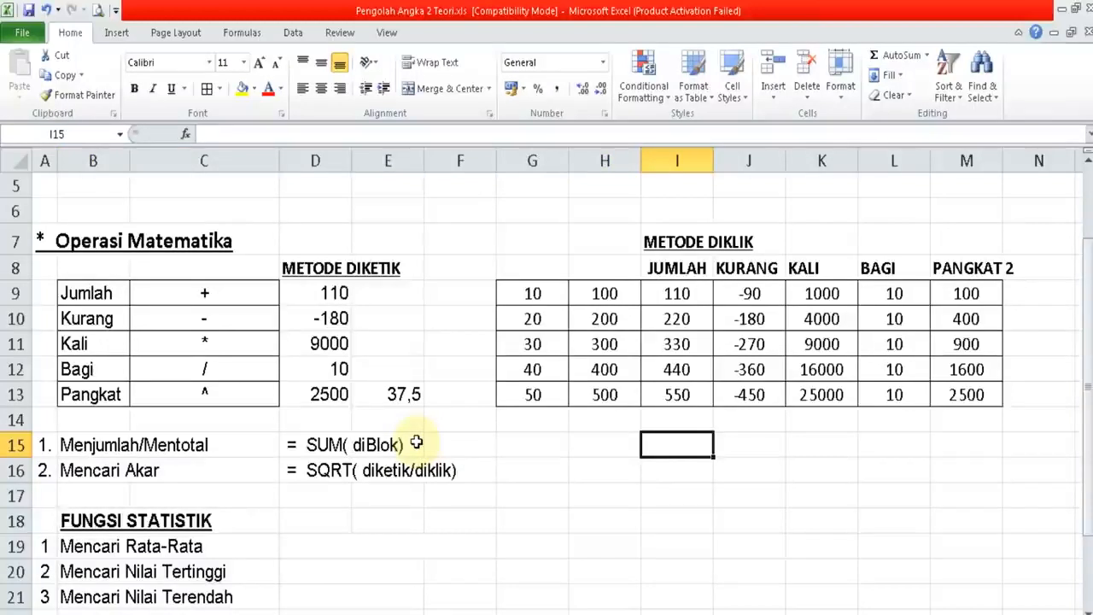
{"action": "key", "text": "Left"}
{"action": "key", "text": "Left"}
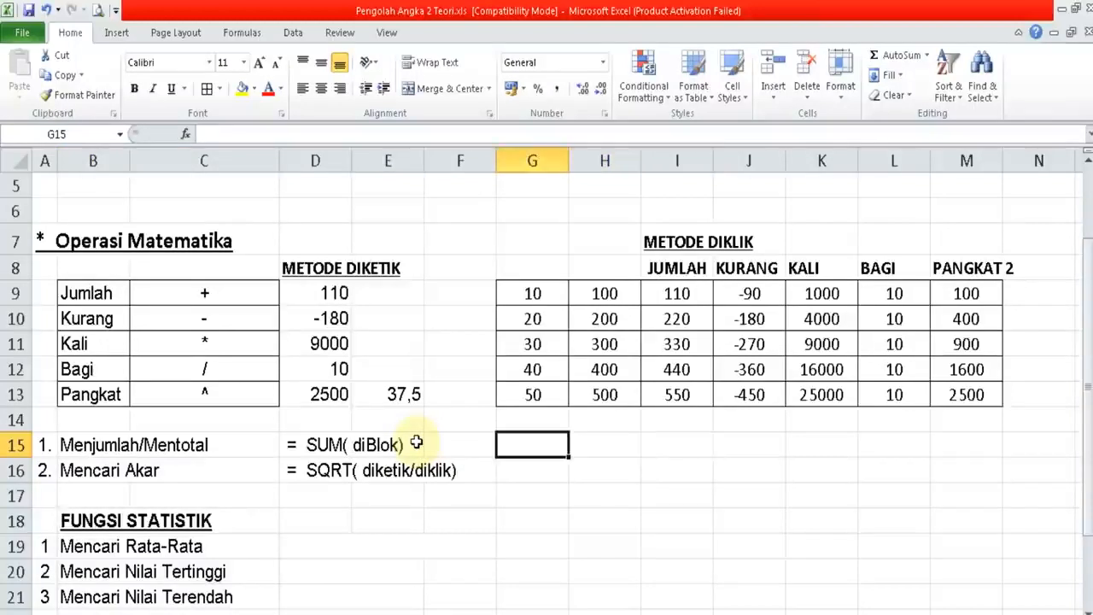
{"action": "type", "text": "="}
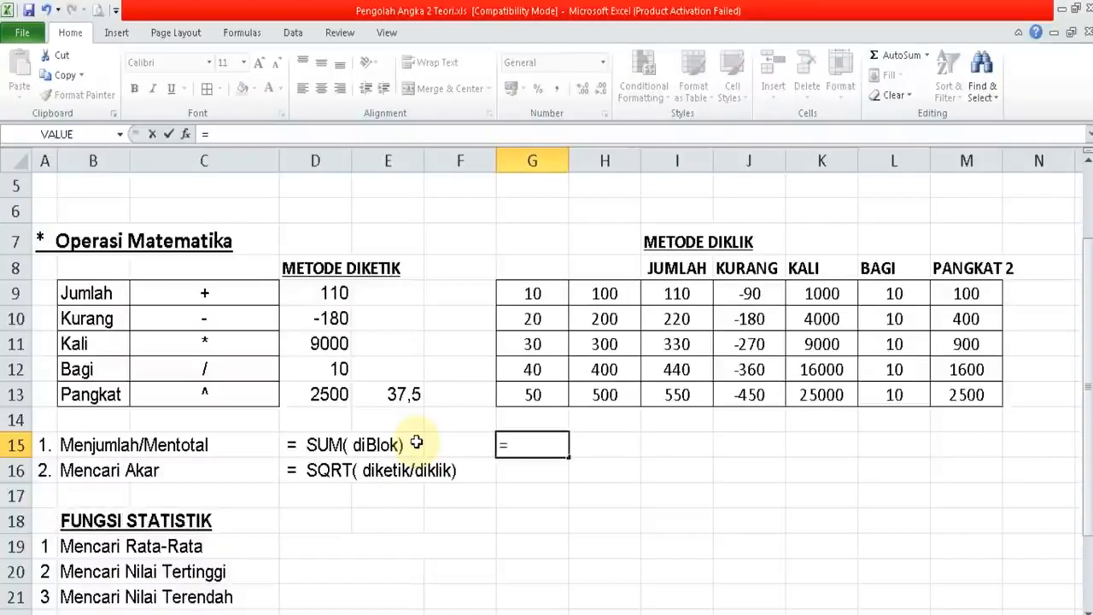
{"action": "type", "text": "SUM("}
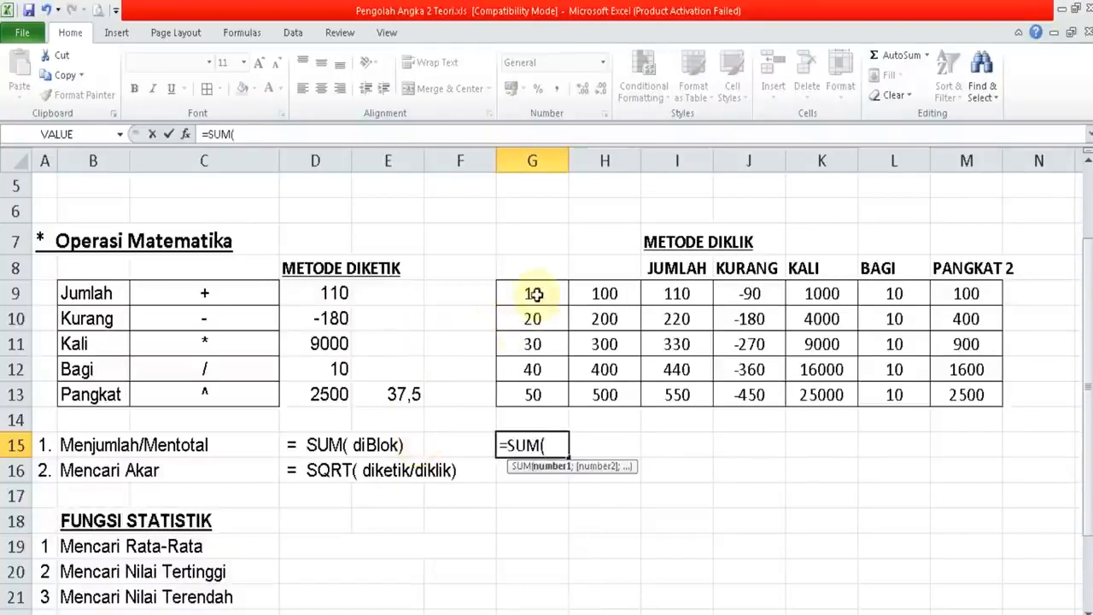
{"action": "left_click_drag", "start_coordinate": [532, 295], "coordinate": [536, 396]}
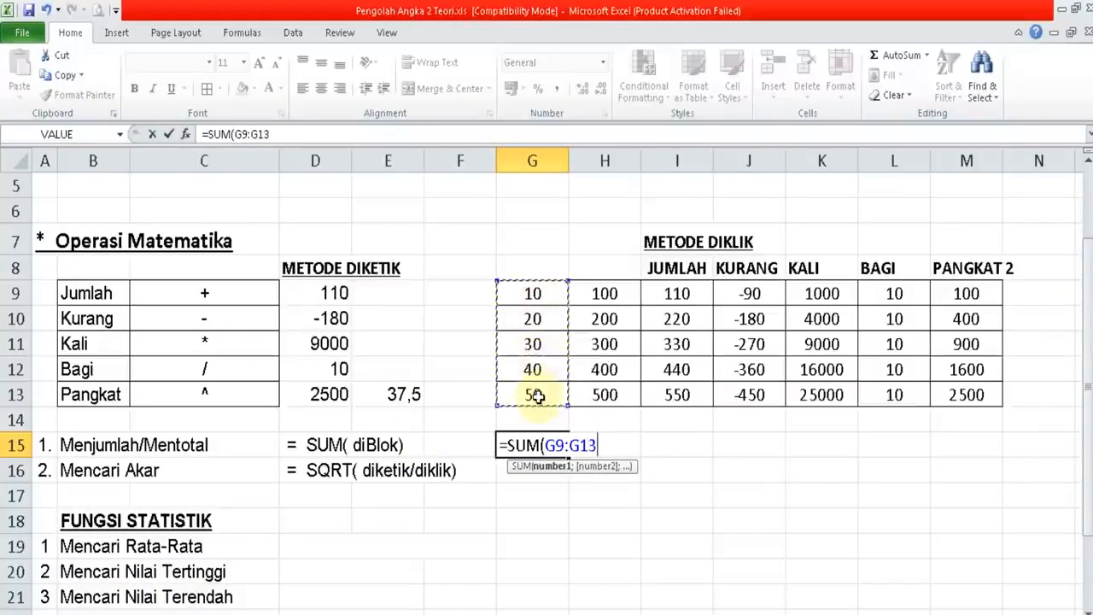
{"action": "type", "text": ")"}
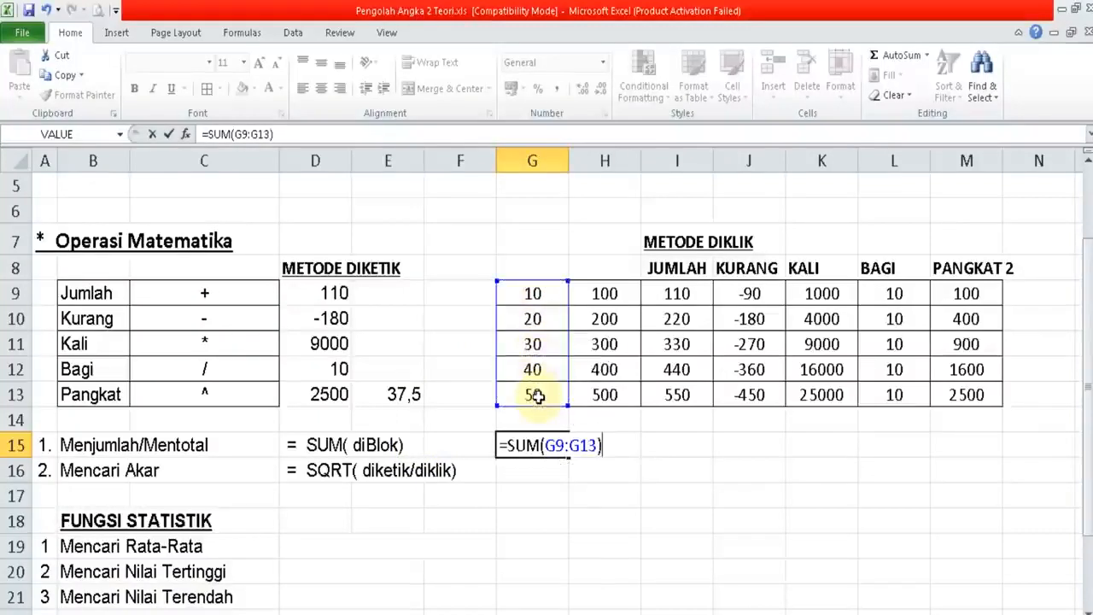
{"action": "key", "text": "Return"}
{"action": "key", "text": "Up"}
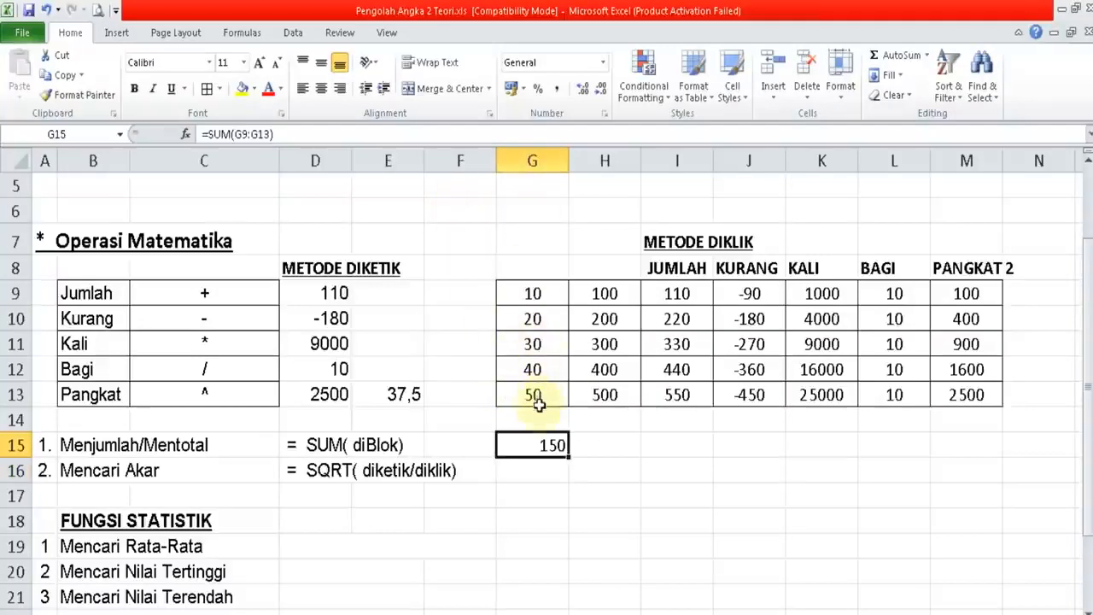
- Center the total in G15 and the cells of the range G15:M24 horizontally
{"action": "left_click", "coordinate": [321, 89]}
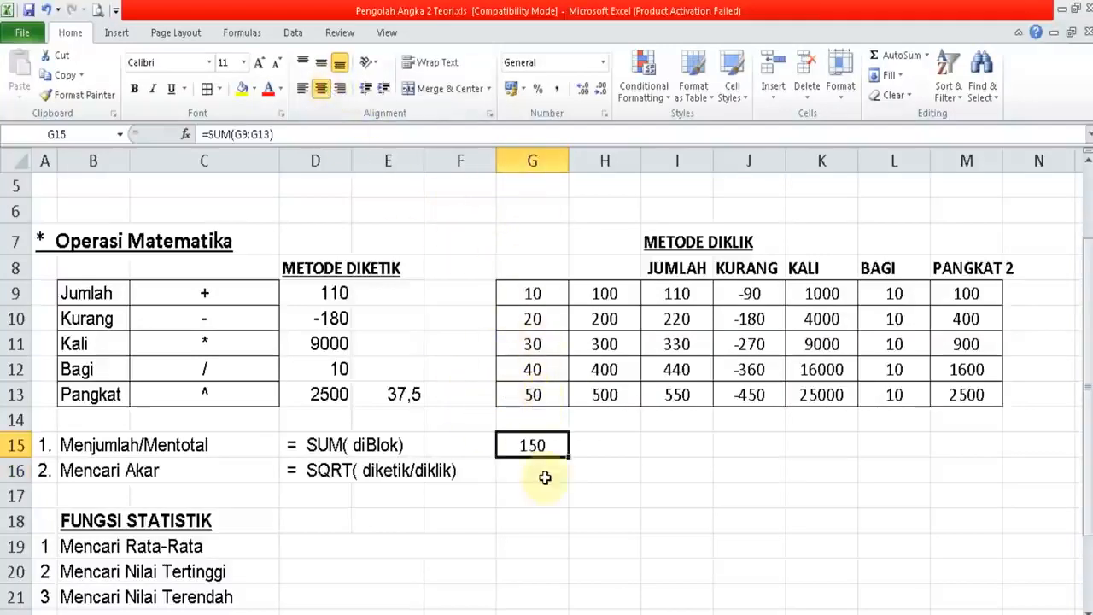
{"action": "left_click", "coordinate": [976, 604], "text": "shift"}
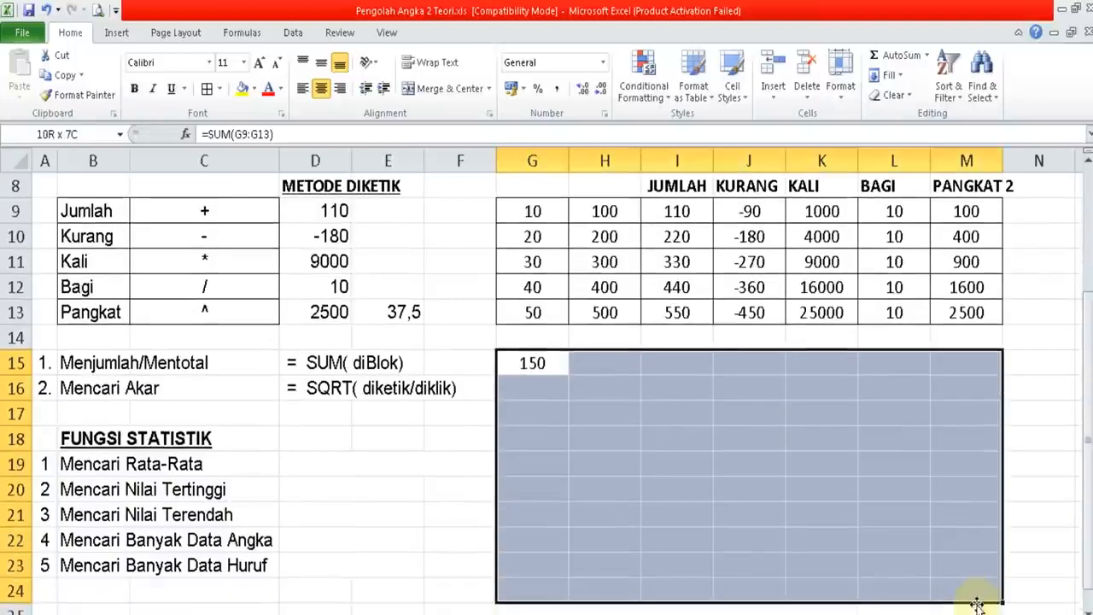
{"action": "left_click", "coordinate": [321, 89]}
{"action": "left_click", "coordinate": [322, 89]}
{"action": "left_click", "coordinate": [686, 210]}
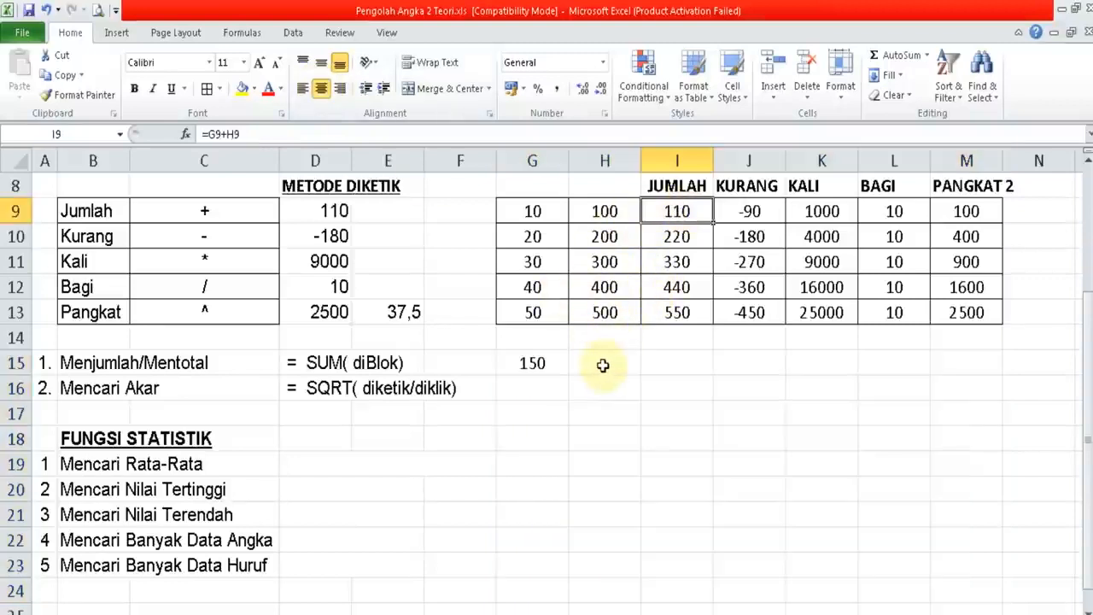
- Enter =SUM(H9:H13) in H15 to total the second number column
{"action": "left_click", "coordinate": [547, 361]}
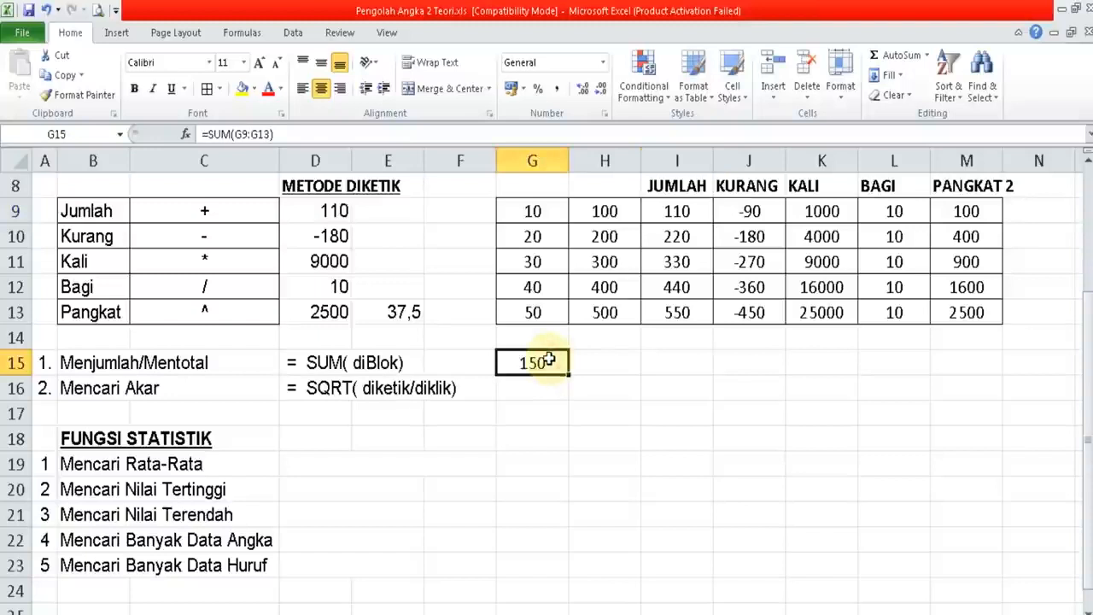
{"action": "left_click_drag", "start_coordinate": [1089, 309], "coordinate": [1090, 274]}
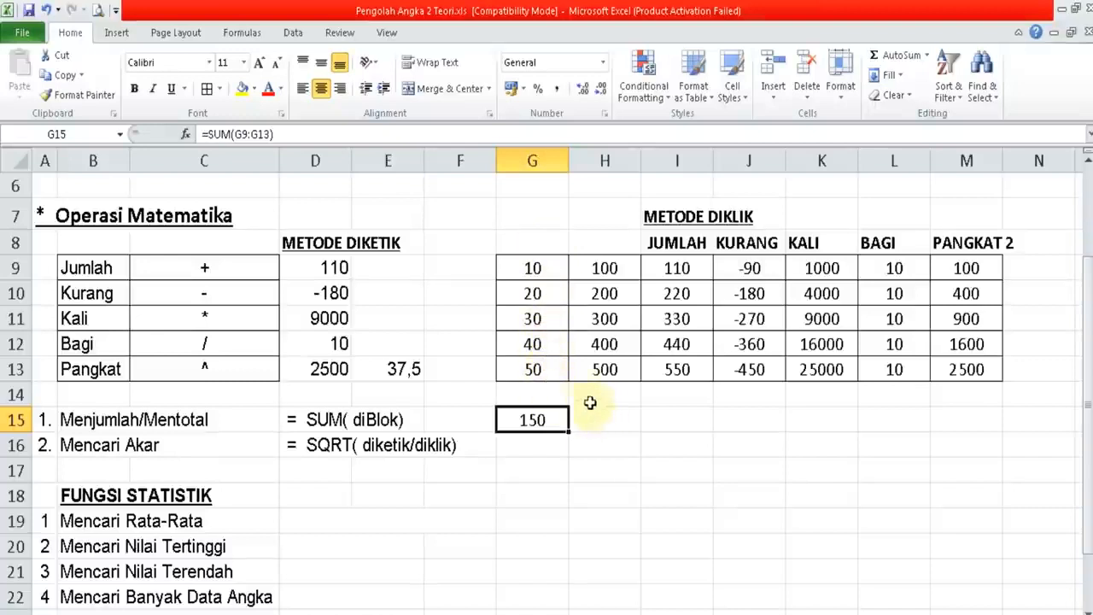
{"action": "left_click", "coordinate": [610, 422]}
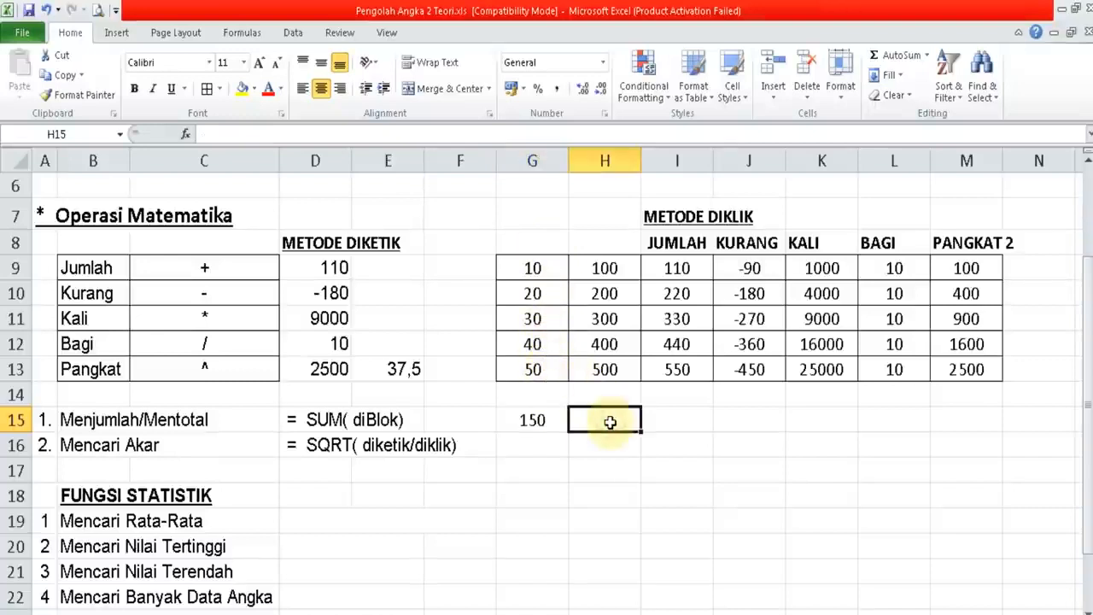
{"action": "type", "text": "=SUM"}
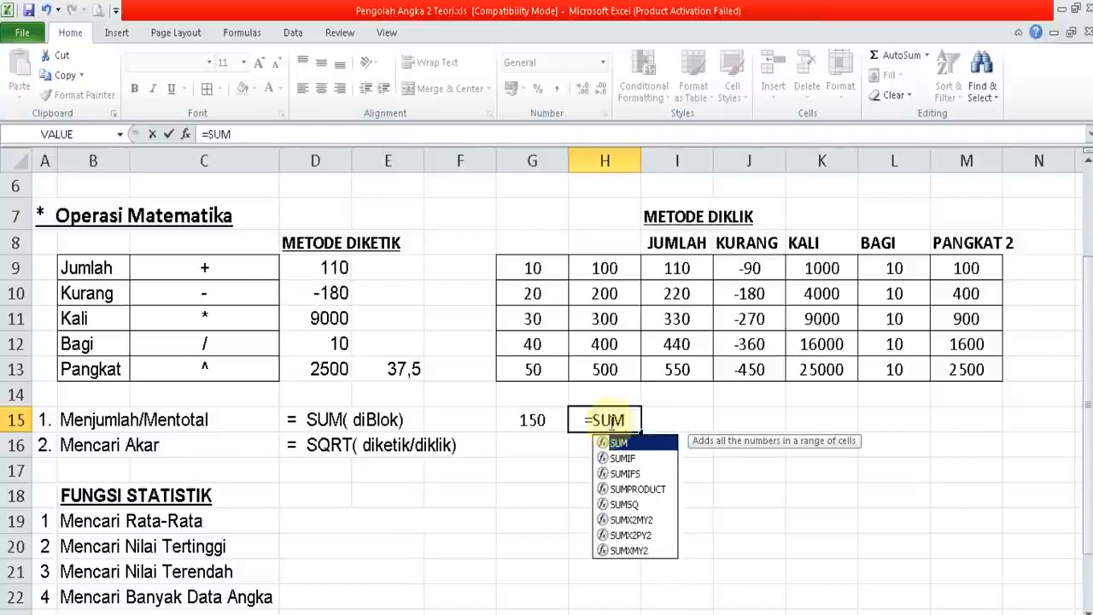
{"action": "type", "text": "("}
{"action": "left_click_drag", "start_coordinate": [615, 269], "coordinate": [617, 369]}
{"action": "type", "text": ")"}
{"action": "key", "text": "Return"}
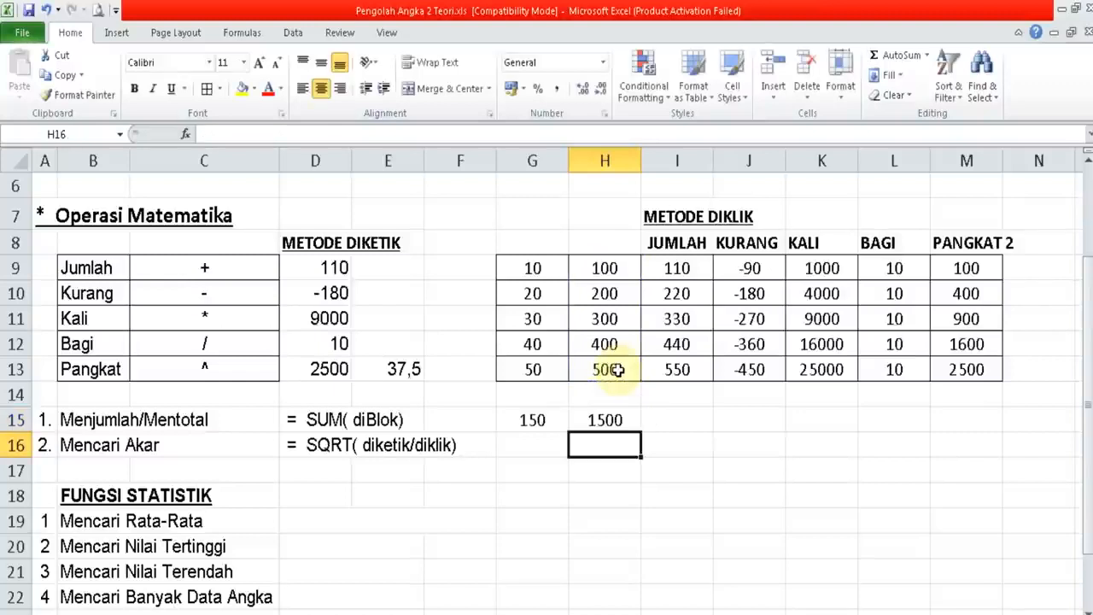
{"action": "key", "text": "Up"}
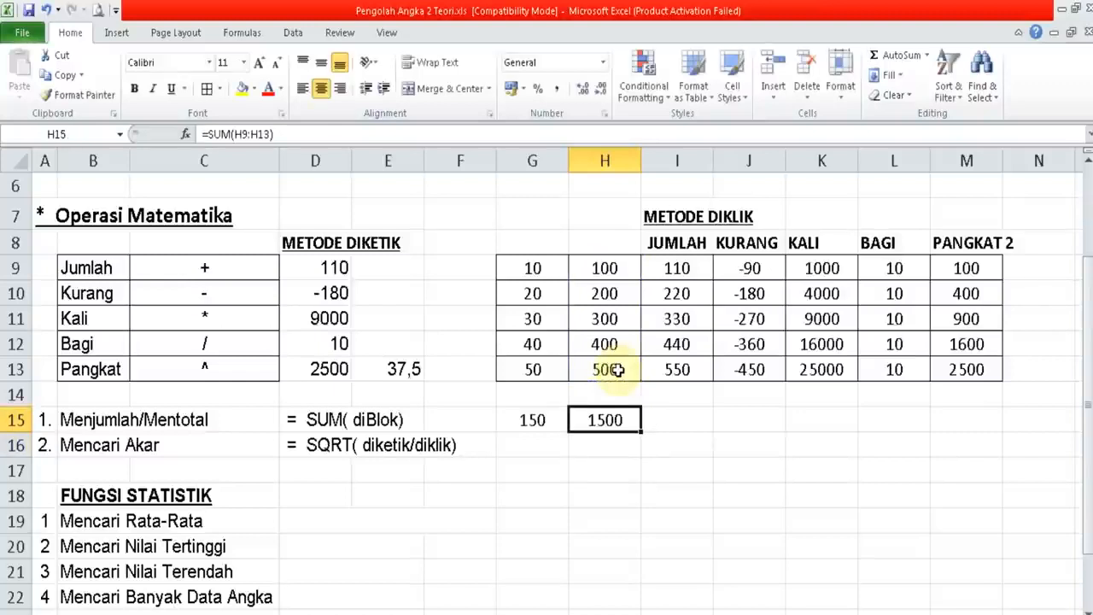
- Total the JUMLAH column in I15 using AutoSum over the range I9:I13
{"action": "left_click", "coordinate": [663, 427]}
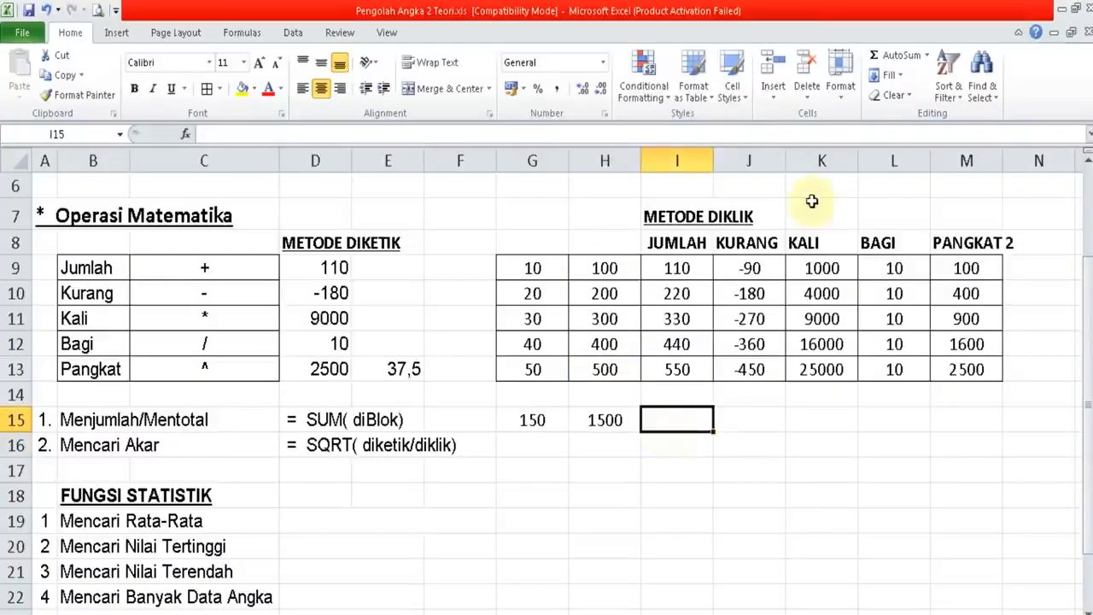
{"action": "left_click", "coordinate": [899, 58]}
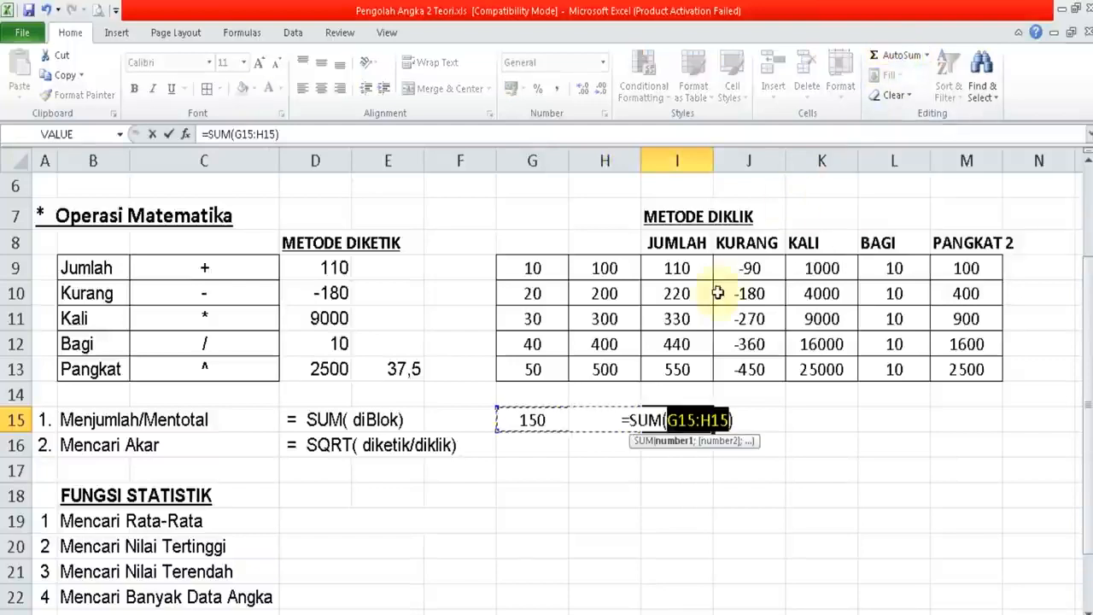
{"action": "left_click_drag", "start_coordinate": [698, 271], "coordinate": [690, 370]}
{"action": "key", "text": "ctrl+Return"}
{"action": "key", "text": "Right"}
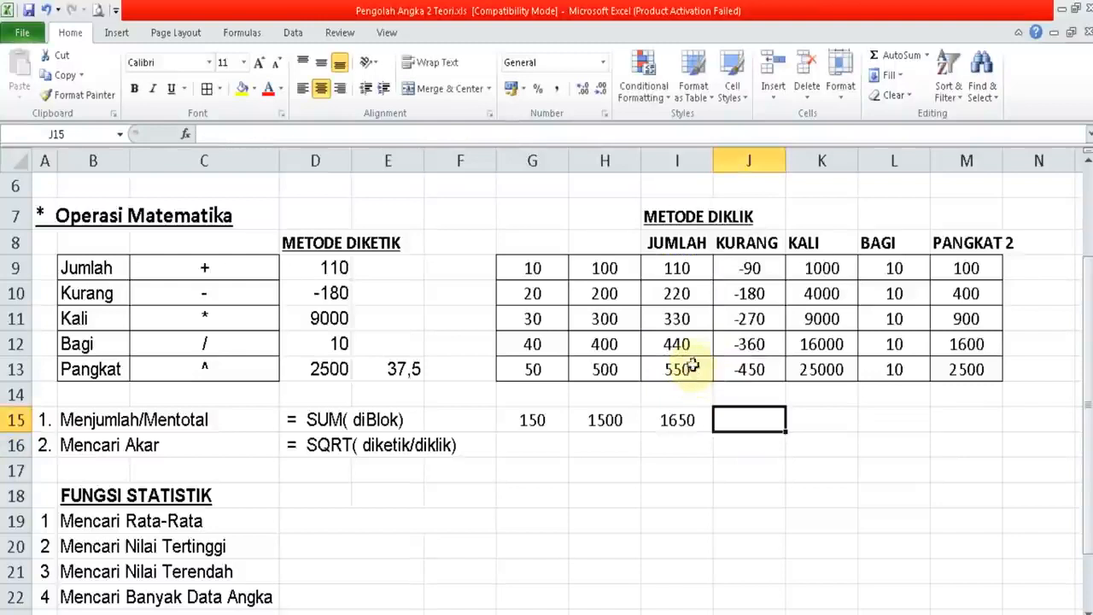
- Total the KURANG column in J15 using AutoSum over J9:J13, and fill the formula across to M15
{"action": "left_click", "coordinate": [899, 55]}
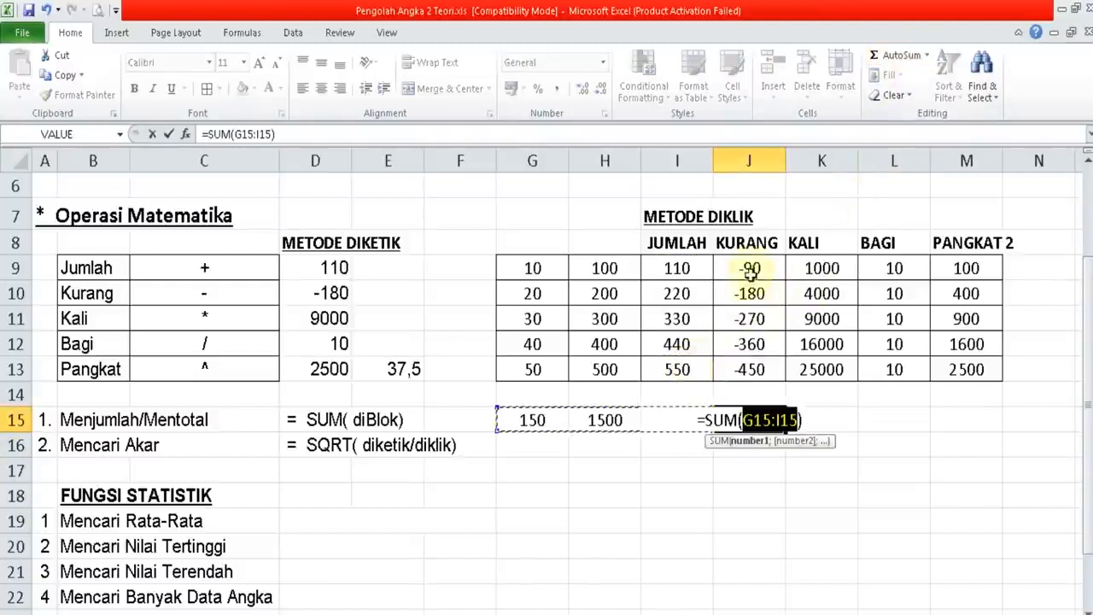
{"action": "left_click_drag", "start_coordinate": [750, 268], "coordinate": [750, 369]}
{"action": "key", "text": "Return"}
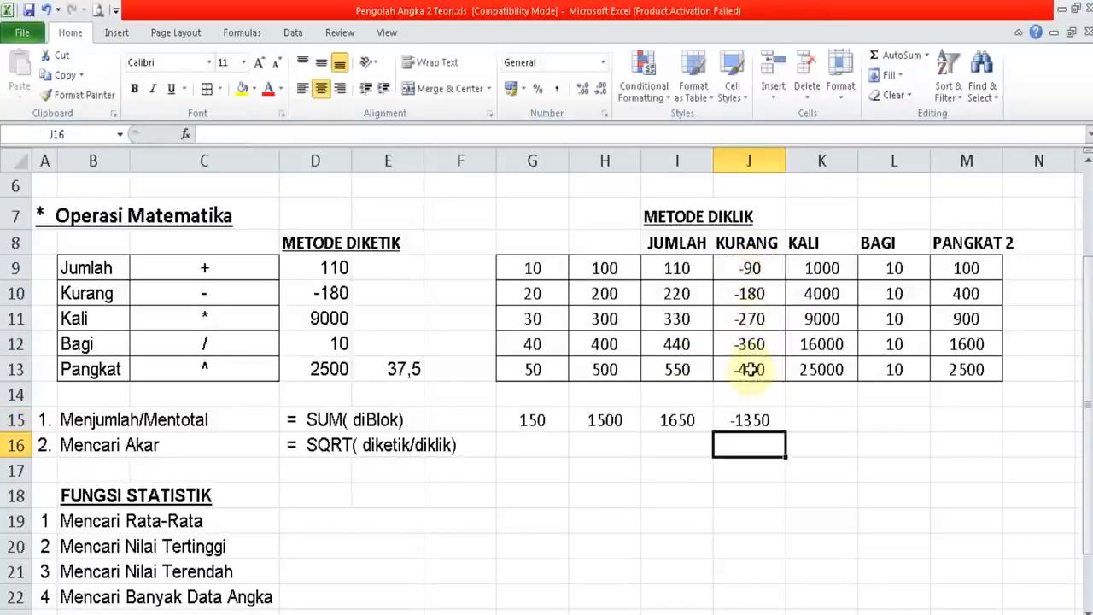
{"action": "key", "text": "Up"}
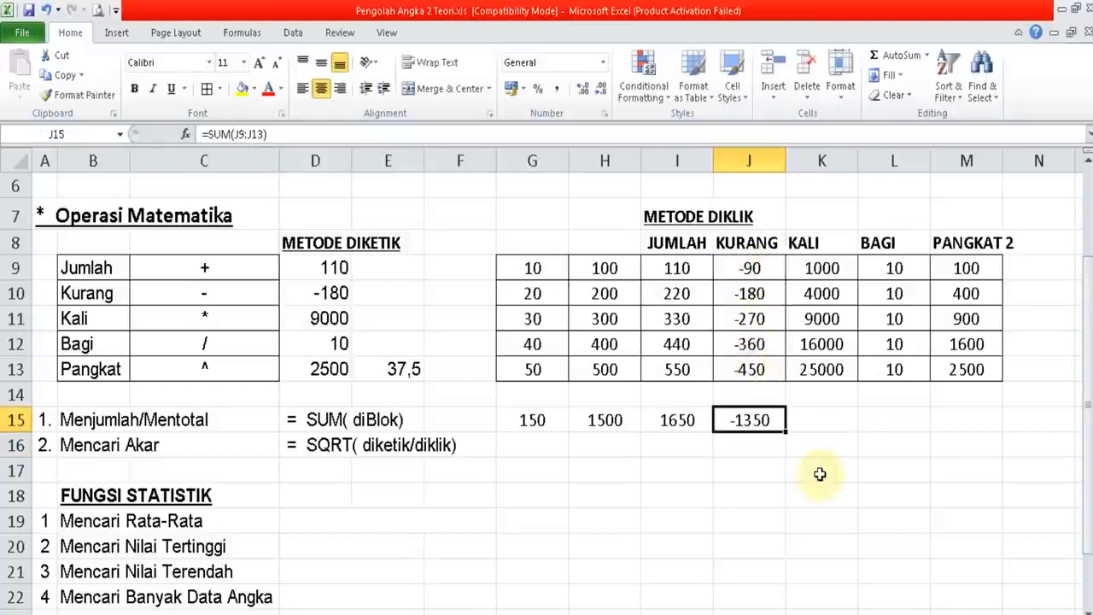
{"action": "left_click_drag", "start_coordinate": [787, 433], "coordinate": [969, 428]}
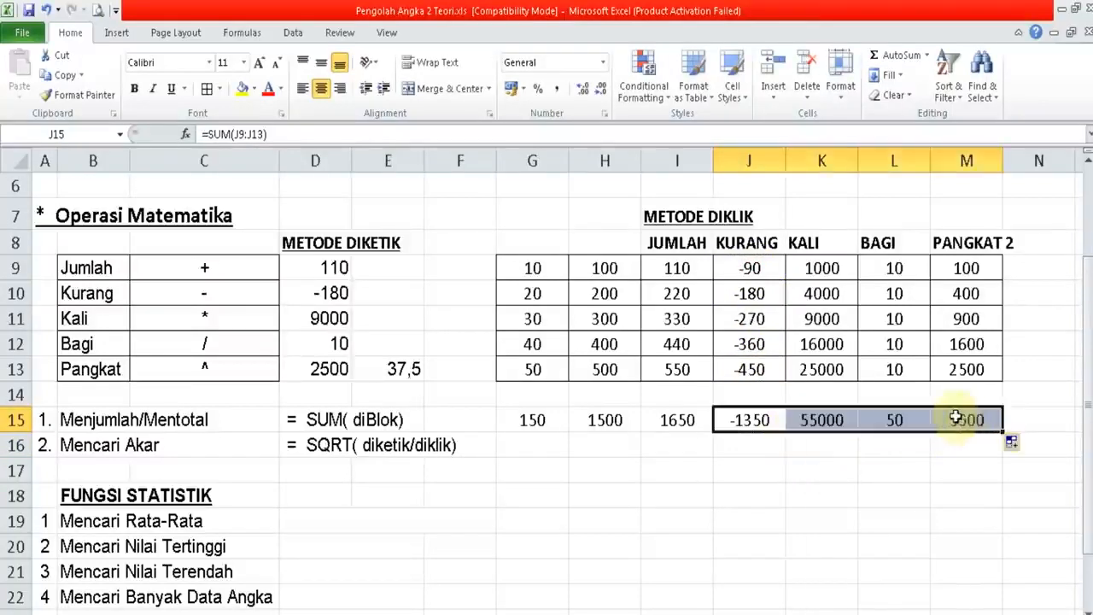
{"action": "left_click", "coordinate": [962, 418]}
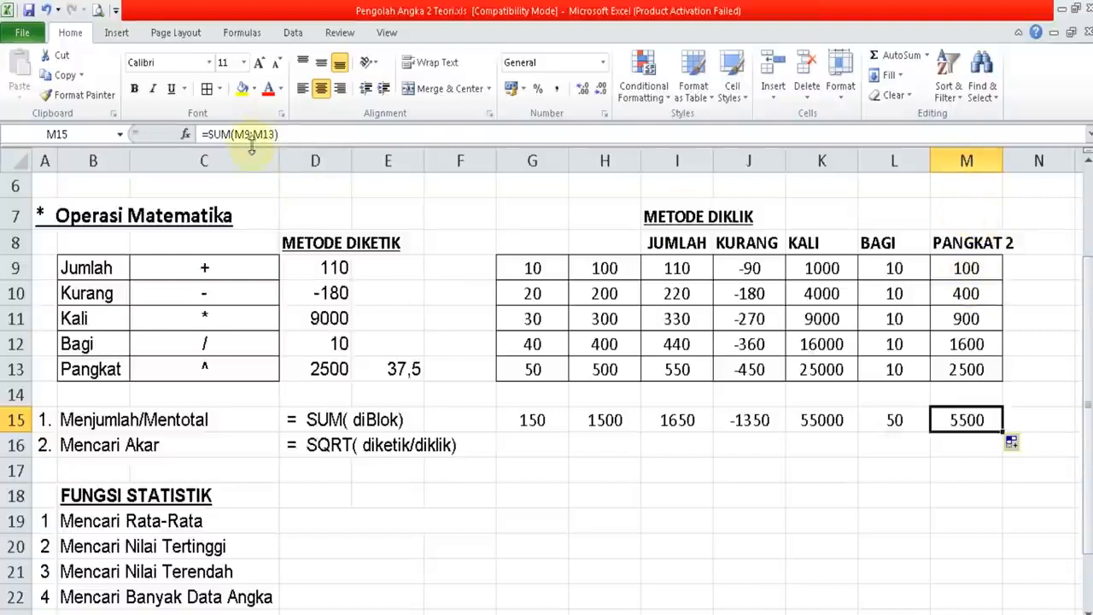
- Examine the Mencari Rata-Rata row under FUNGSI STATISTIK and the formula syntax stored in D19
{"action": "left_click", "coordinate": [544, 487]}
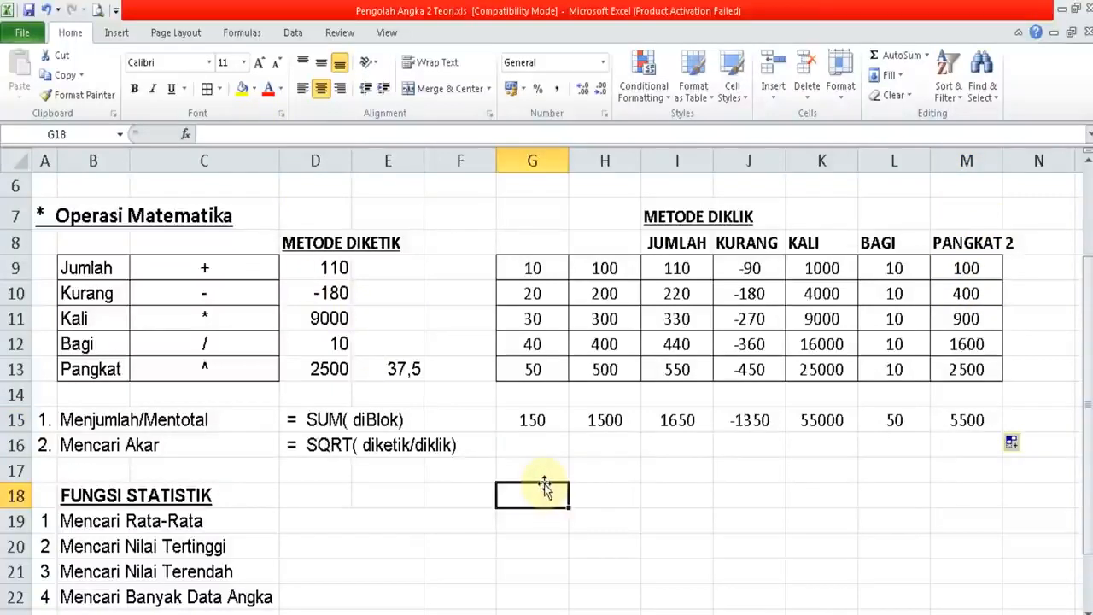
{"action": "key", "text": "Down"}
{"action": "key", "text": "Left"}
{"action": "key", "text": "Left"}
{"action": "key", "text": "Left"}
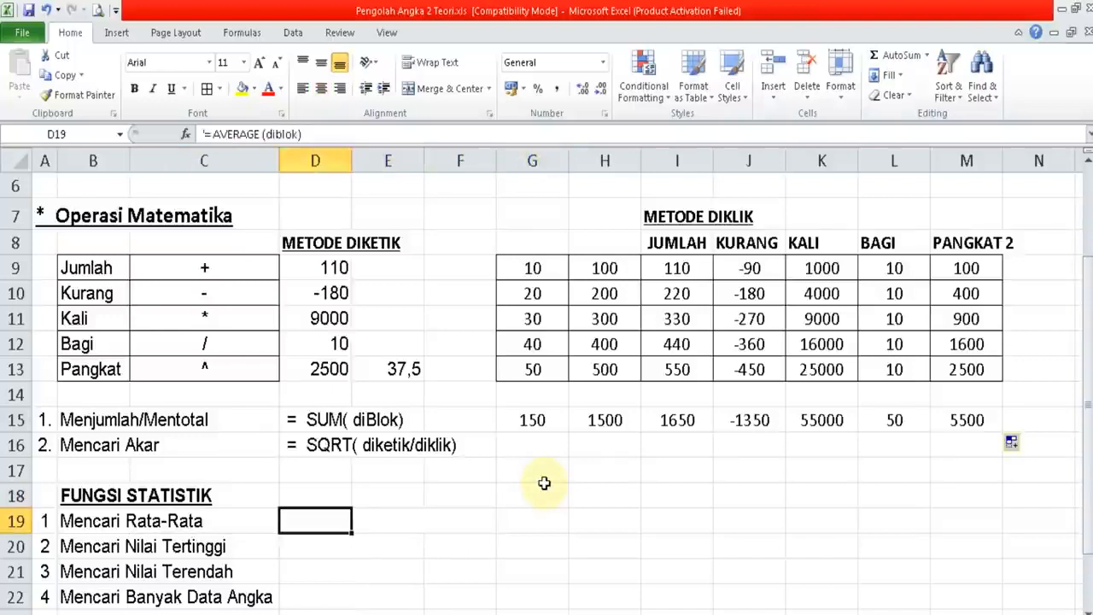
{"action": "key", "text": "Right"}
{"action": "key", "text": "Right"}
{"action": "key", "text": "Right"}
{"action": "key", "text": "Left"}
{"action": "key", "text": "Left"}
{"action": "key", "text": "Left"}
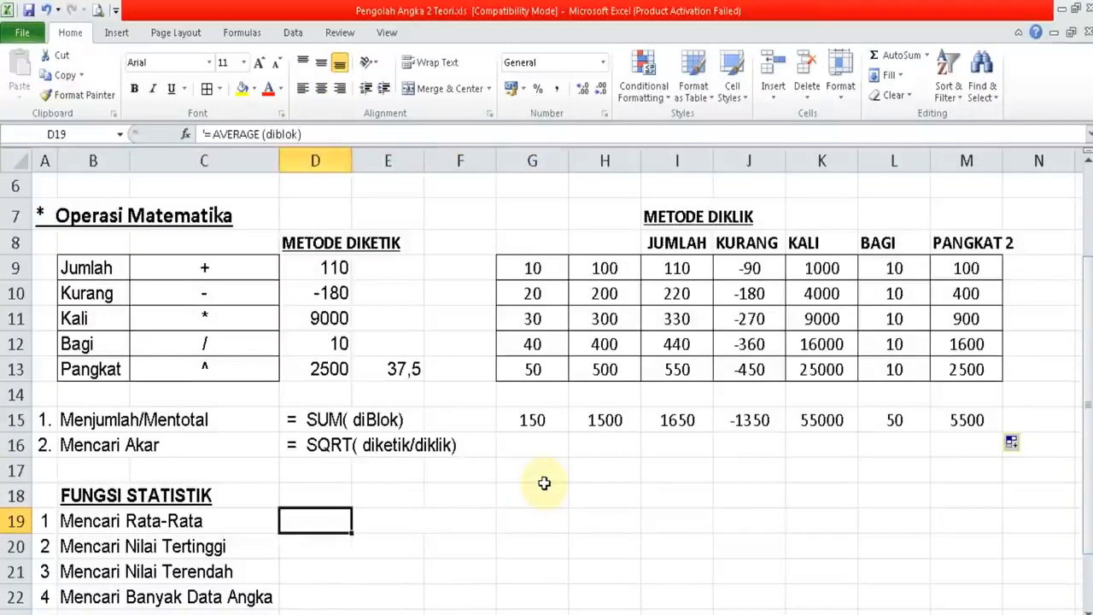
- Set the font colour of the hidden AVERAGE syntax text in D19 to black
{"action": "type", "text": "'="}
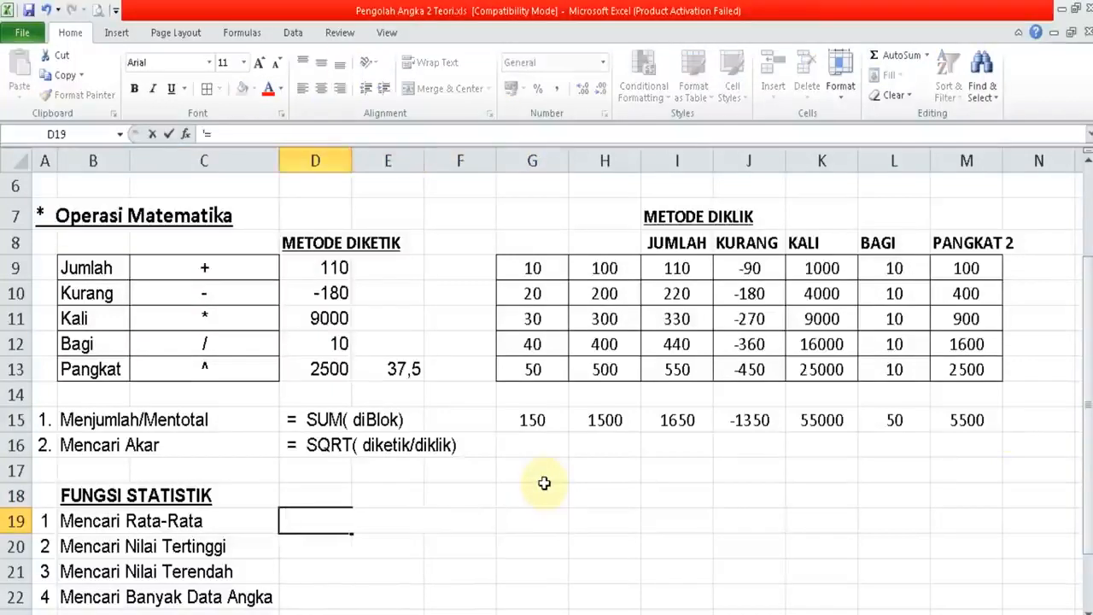
{"action": "key", "text": "Escape"}
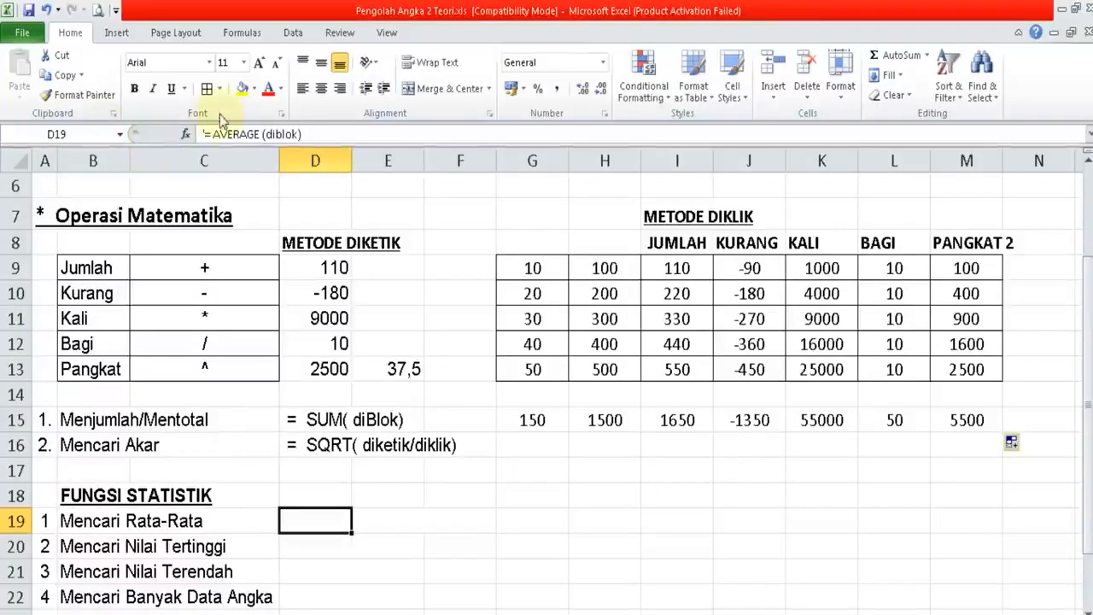
{"action": "left_click", "coordinate": [280, 88]}
{"action": "left_click", "coordinate": [304, 110]}
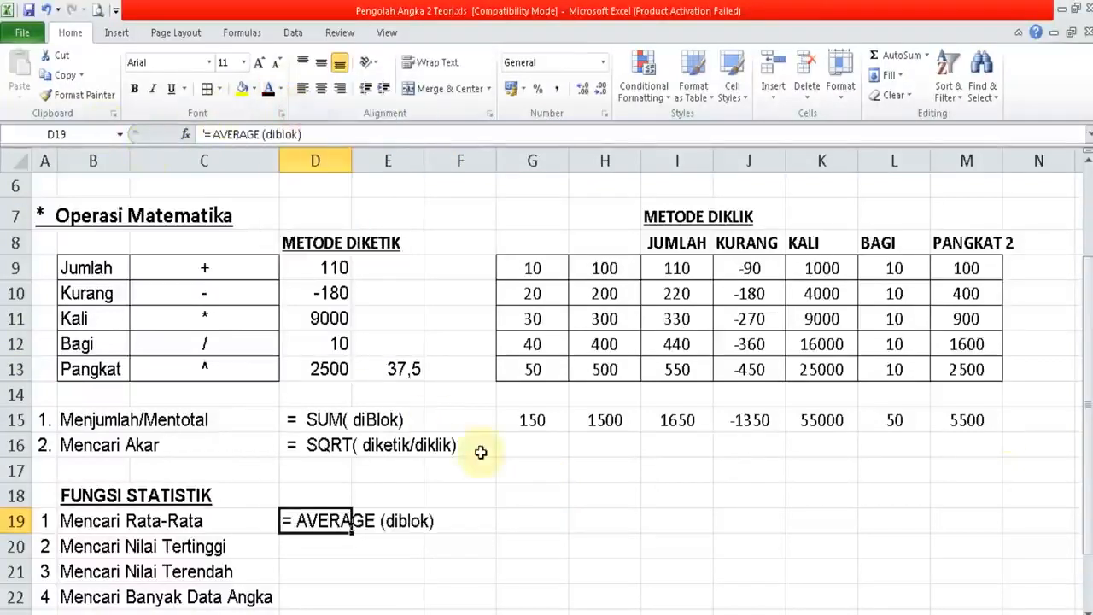
- Enter =AVERAGE(G9:G13) in G19 to average the first number column
{"action": "left_click", "coordinate": [540, 529]}
{"action": "type", "text": "="}
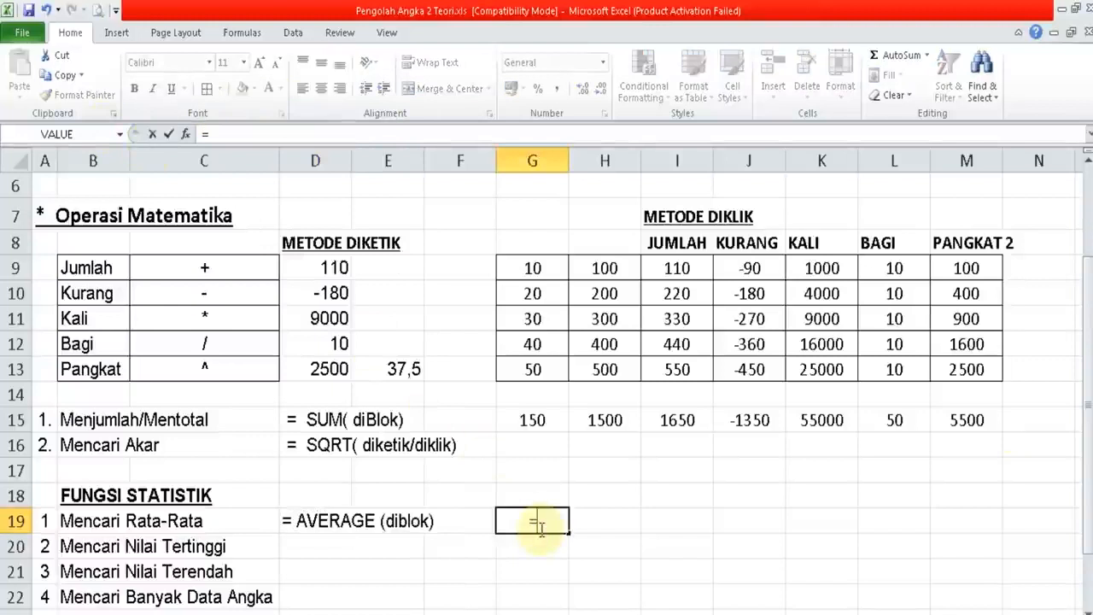
{"action": "type", "text": "AVE"}
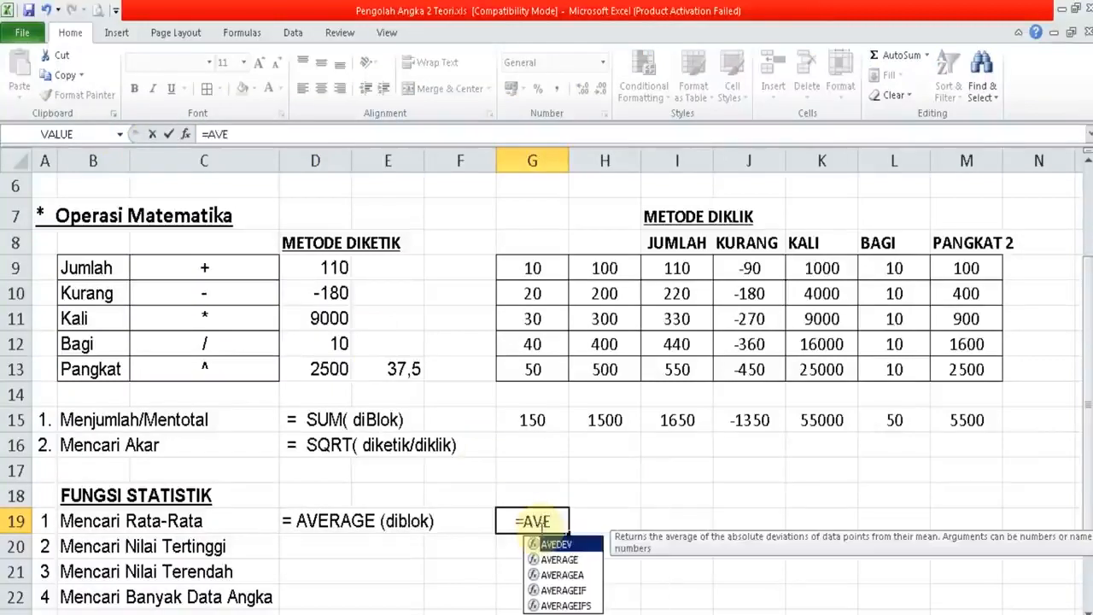
{"action": "type", "text": "RAGE"}
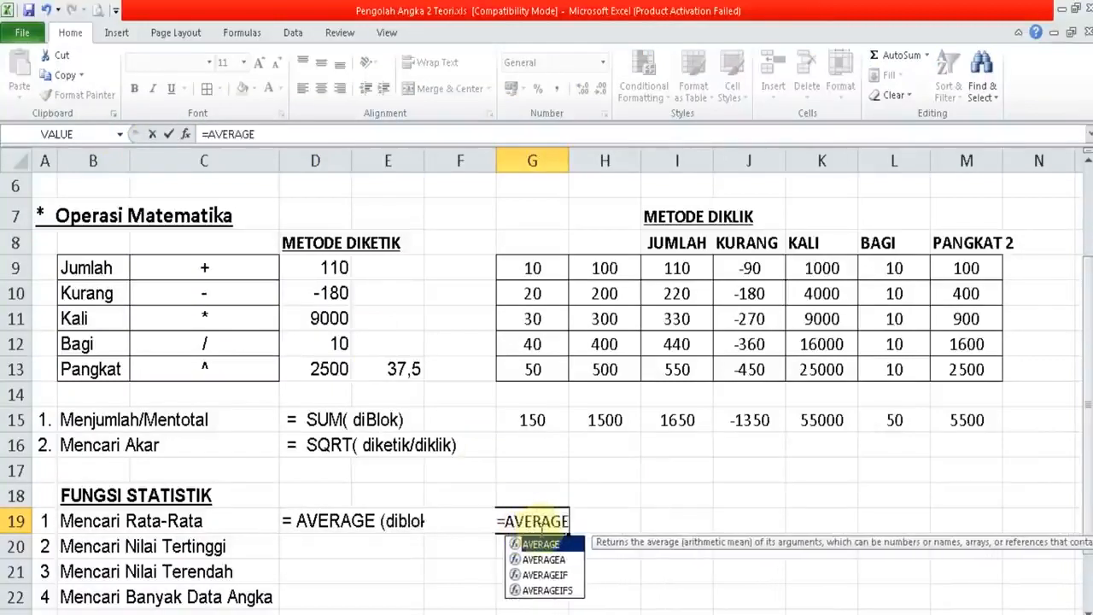
{"action": "type", "text": "("}
{"action": "left_click_drag", "start_coordinate": [563, 264], "coordinate": [566, 369]}
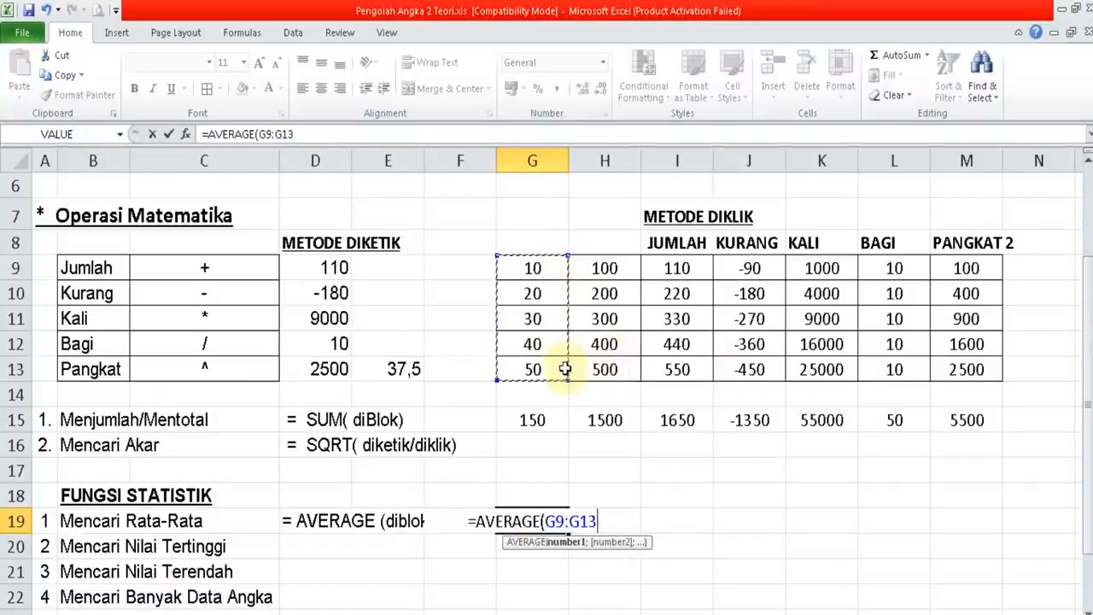
{"action": "type", "text": ")"}
{"action": "key", "text": "Return"}
- Enter =AVERAGE(H9:H13) in H19 for the second number column and fill the formula across to M19
{"action": "key", "text": "Up"}
{"action": "key", "text": "Right"}
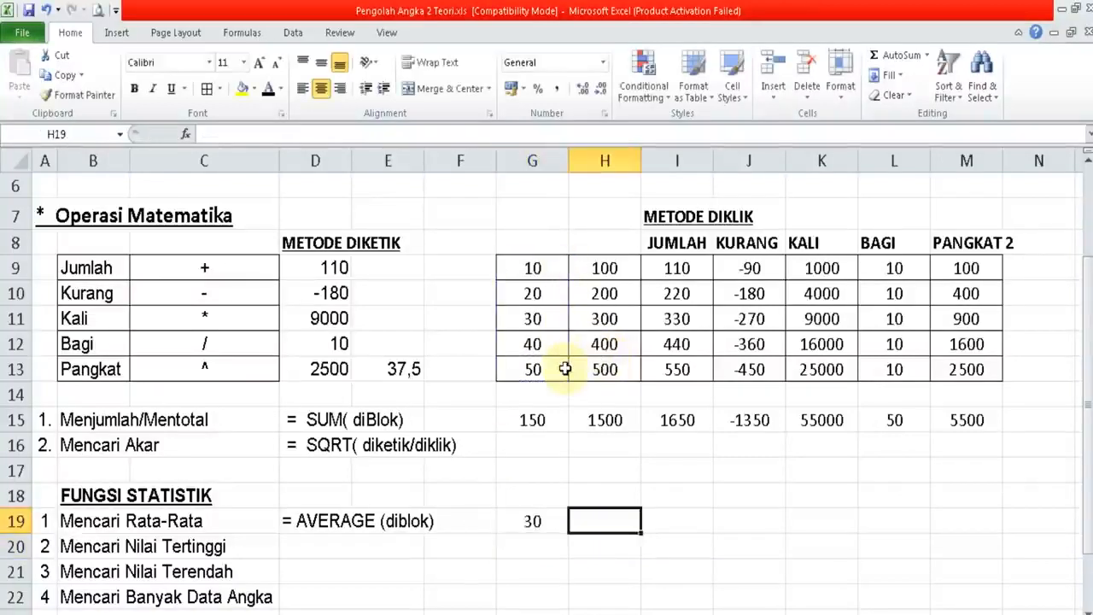
{"action": "type", "text": "=AVERA"}
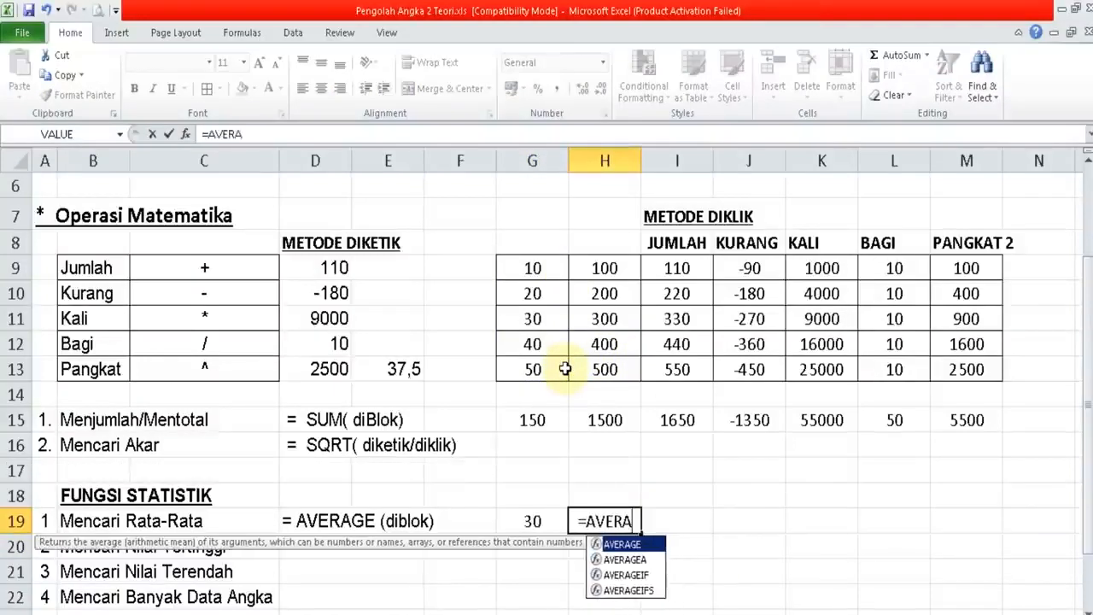
{"action": "left_click", "coordinate": [566, 369]}
{"action": "left_click", "coordinate": [608, 521]}
{"action": "type", "text": "=AV"}
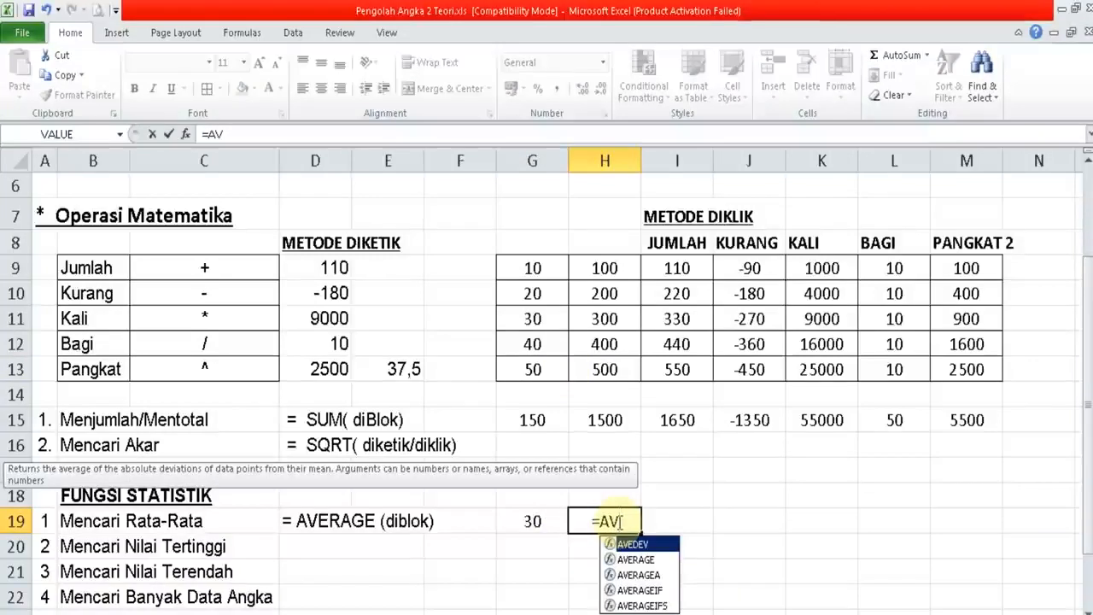
{"action": "type", "text": "ER"}
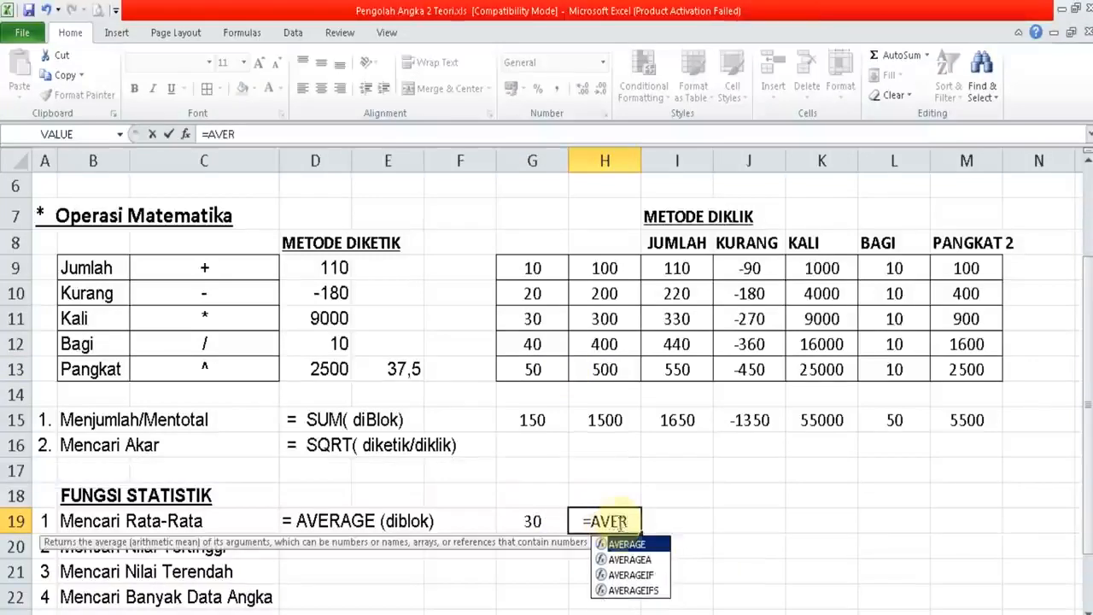
{"action": "double_click", "coordinate": [636, 549]}
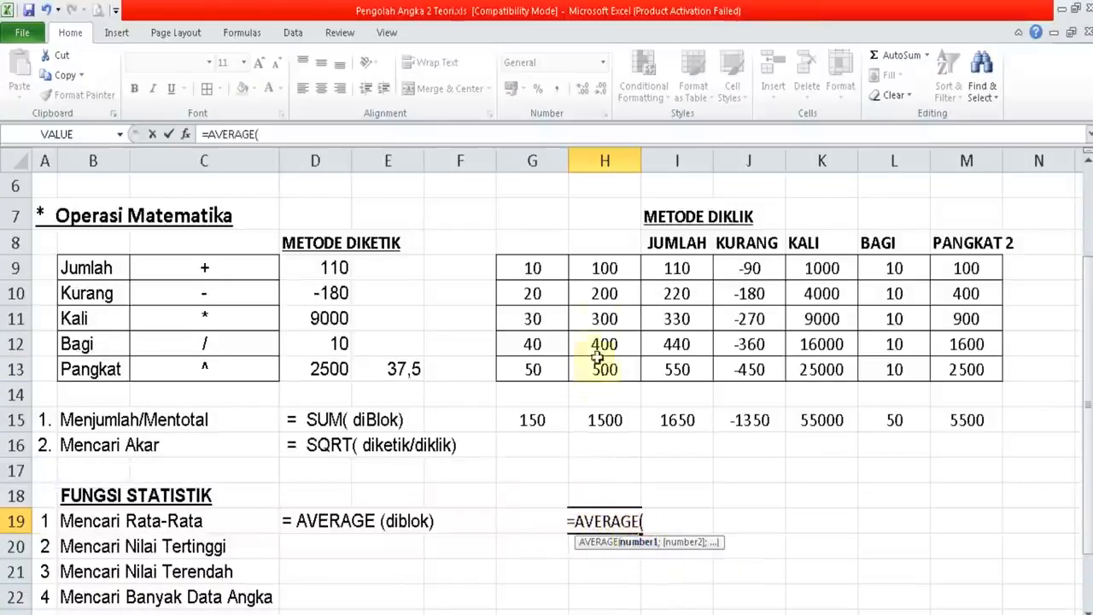
{"action": "left_click_drag", "start_coordinate": [609, 275], "coordinate": [612, 366]}
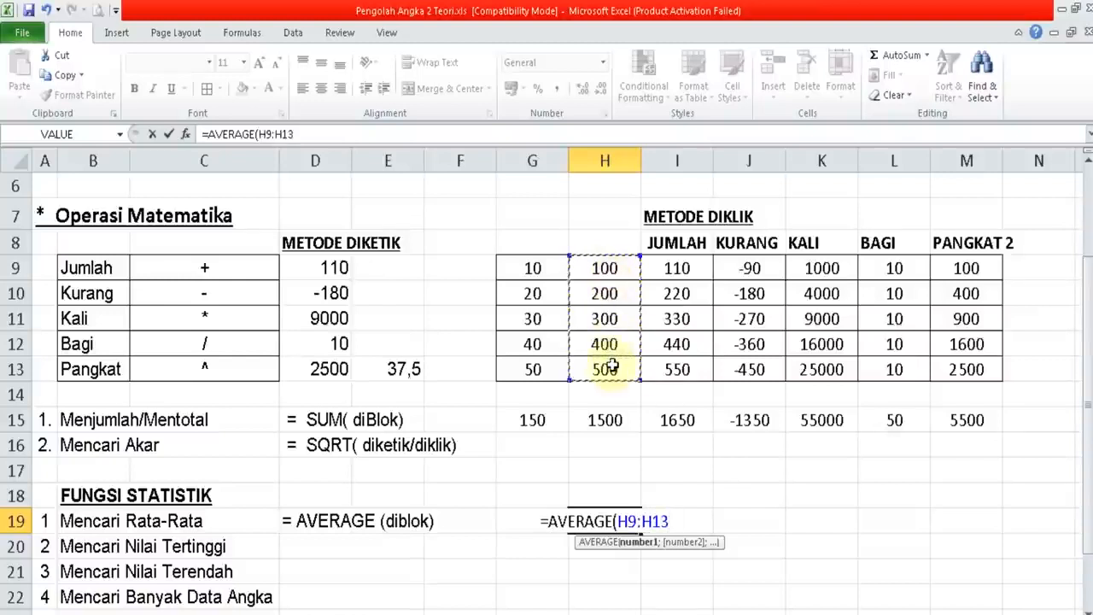
{"action": "key", "text": "Return"}
{"action": "key", "text": "Up"}
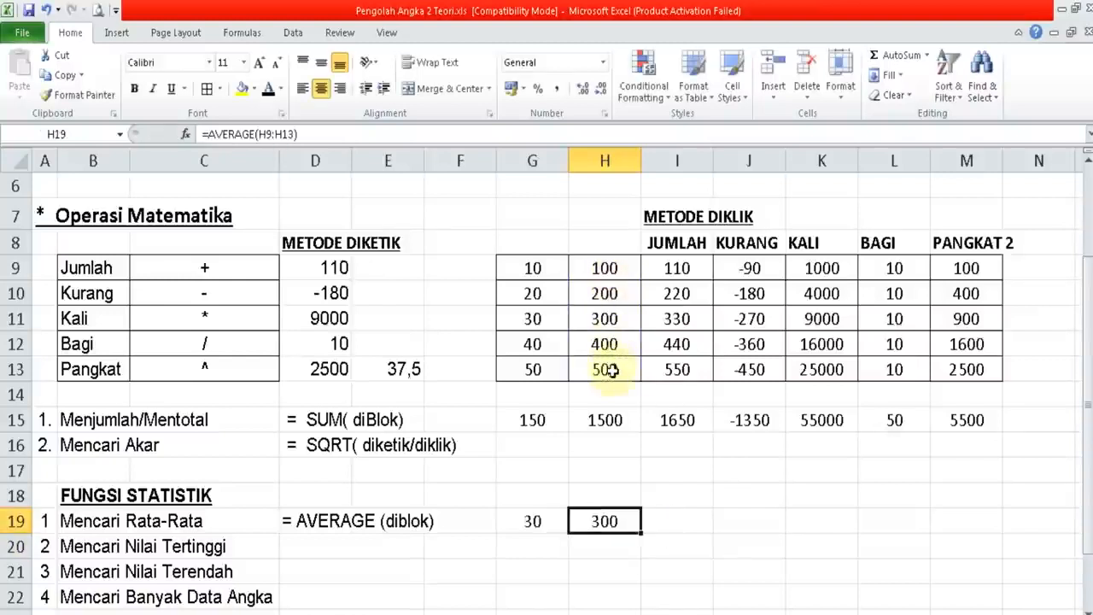
{"action": "left_click_drag", "start_coordinate": [643, 533], "coordinate": [983, 521]}
{"action": "left_click", "coordinate": [773, 572]}
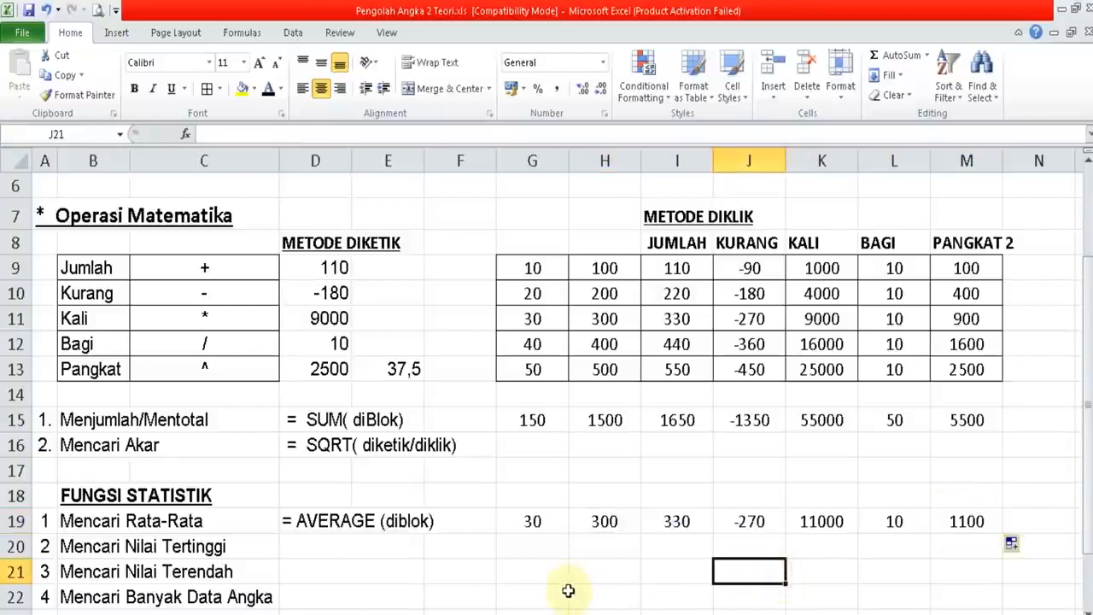
- Turn the hidden MAX syntax text in D20 black and enter =MAX(G9:G13) in G20
{"action": "left_click", "coordinate": [303, 546]}
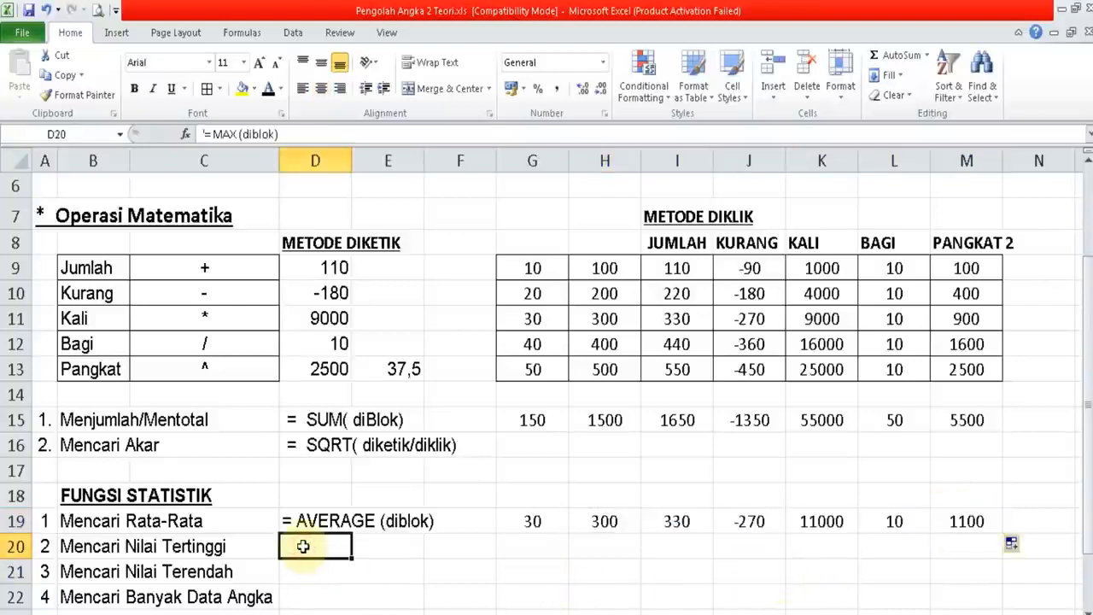
{"action": "left_click", "coordinate": [268, 90]}
{"action": "left_click", "coordinate": [544, 546]}
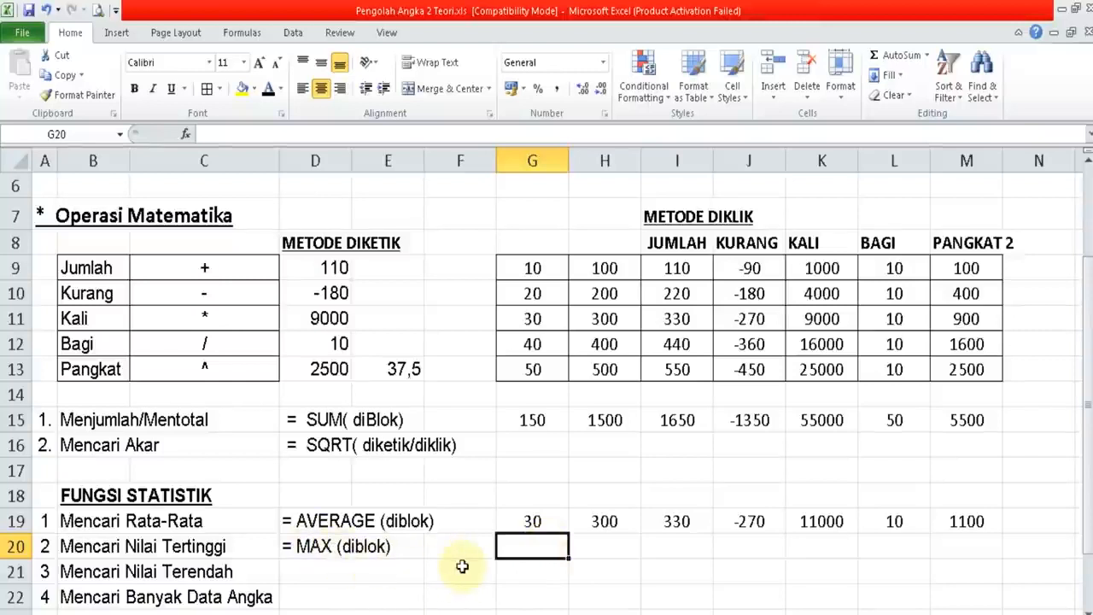
{"action": "type", "text": "=MAX"}
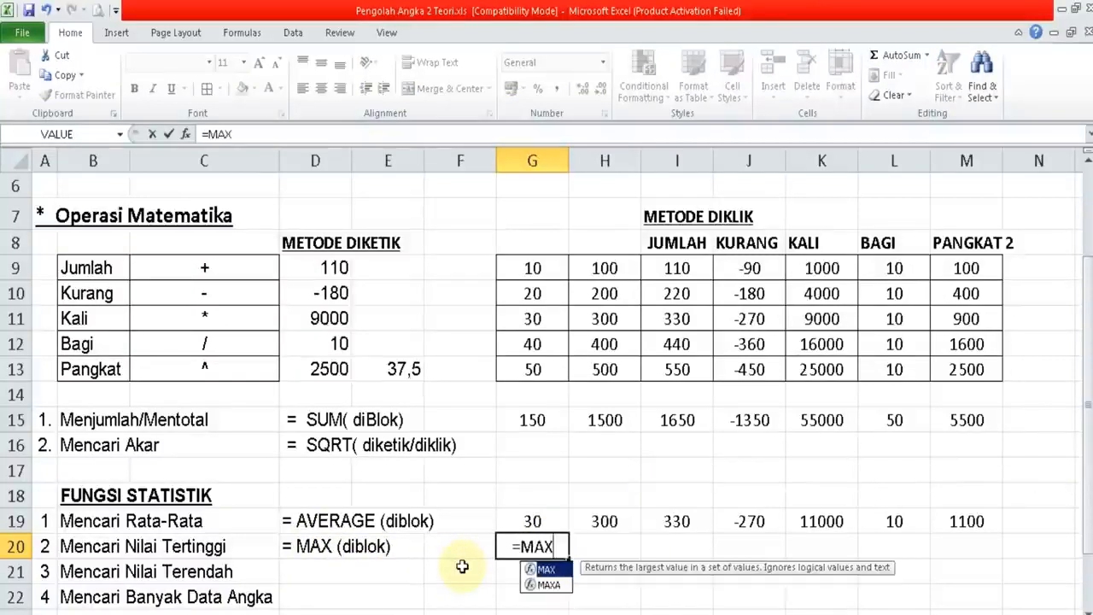
{"action": "type", "text": "("}
{"action": "left_click_drag", "start_coordinate": [532, 270], "coordinate": [535, 371]}
{"action": "type", "text": ")"}
{"action": "key", "text": "Return"}
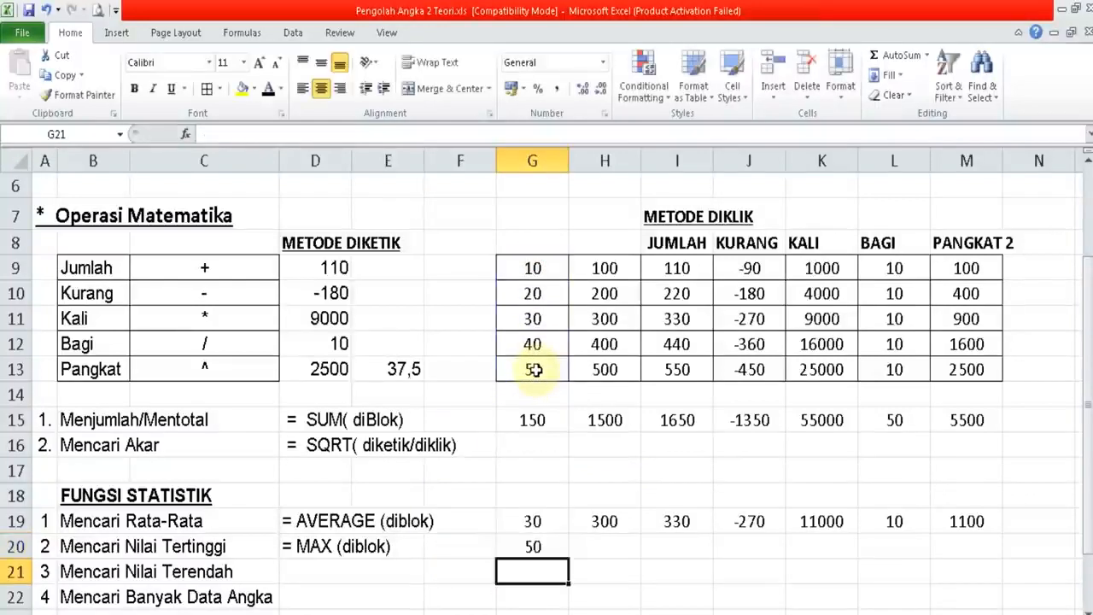
- Enter =MAX(H9:H13) in H20 for the second number column and fill the formula across to M20
{"action": "key", "text": "Up"}
{"action": "key", "text": "Right"}
{"action": "type", "text": "="}
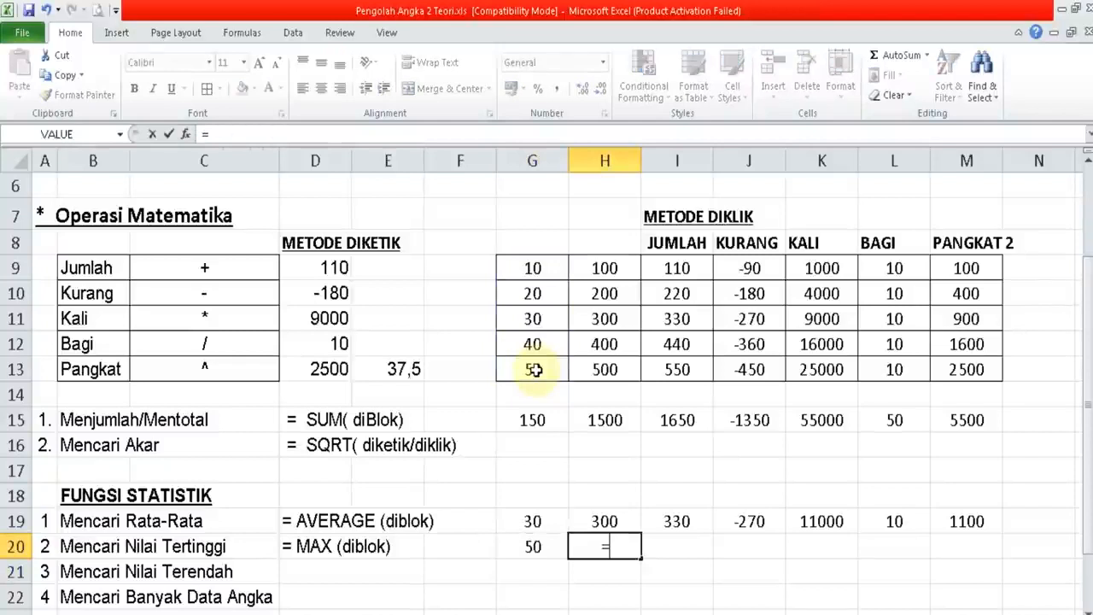
{"action": "type", "text": "MAX("}
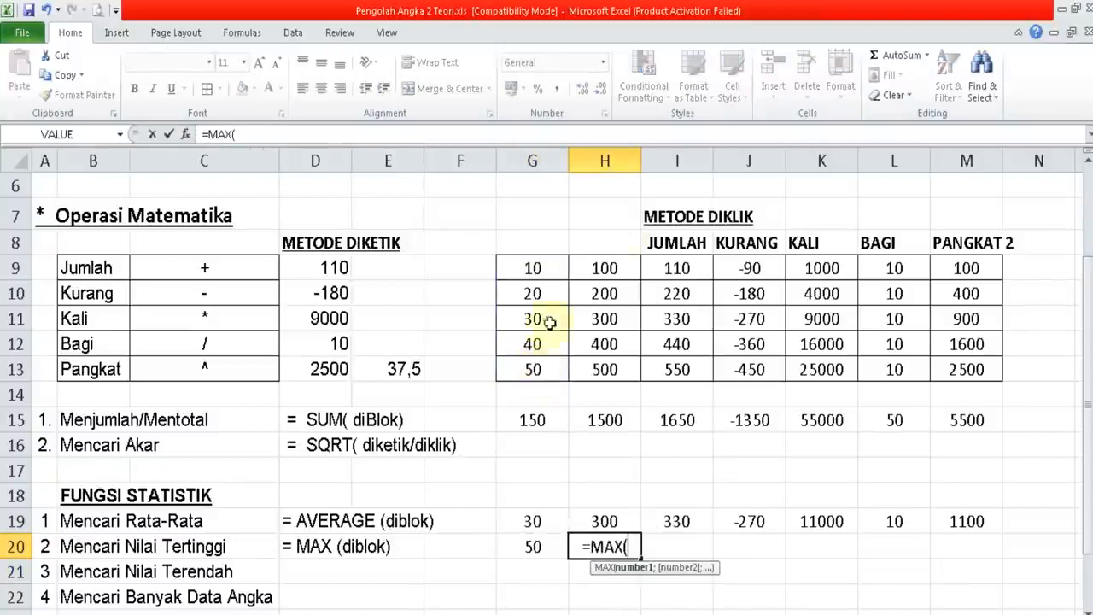
{"action": "left_click_drag", "start_coordinate": [618, 268], "coordinate": [629, 382]}
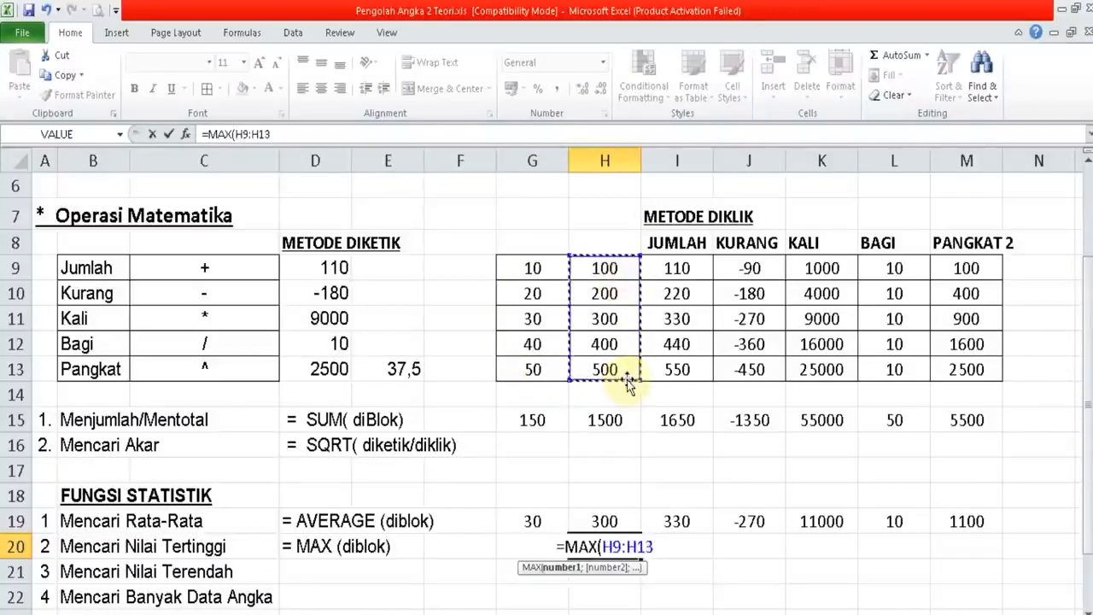
{"action": "type", "text": ")"}
{"action": "key", "text": "Return"}
{"action": "key", "text": "Up"}
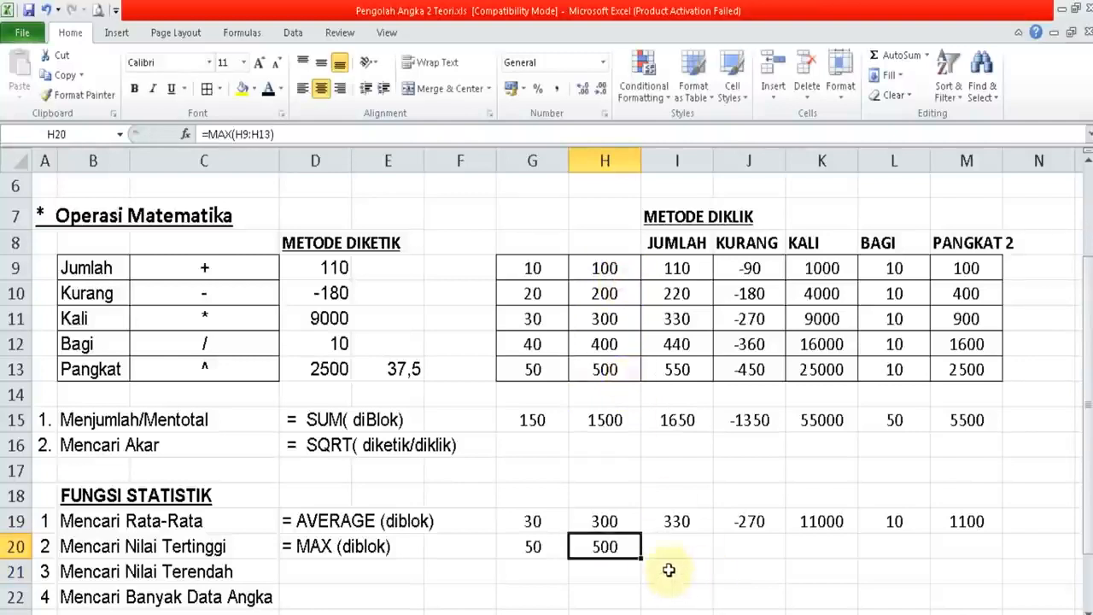
{"action": "left_click_drag", "start_coordinate": [642, 559], "coordinate": [969, 566]}
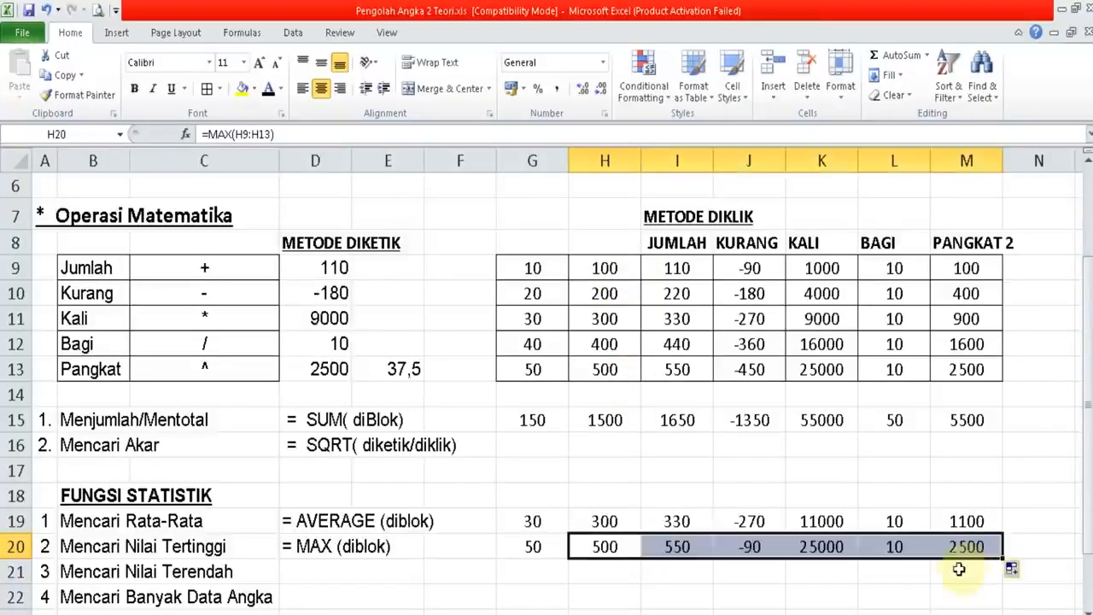
{"action": "left_click", "coordinate": [787, 590]}
- Set the font colour of the hidden MIN syntax text in D21 to black
{"action": "key", "text": "Down"}
{"action": "key", "text": "Down"}
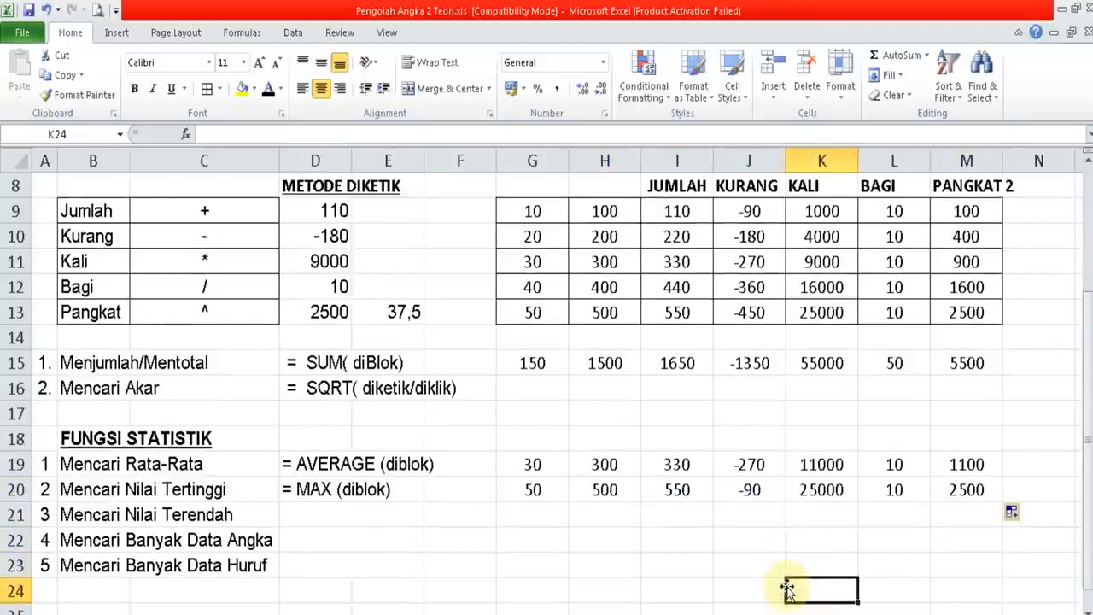
{"action": "left_click", "coordinate": [552, 518]}
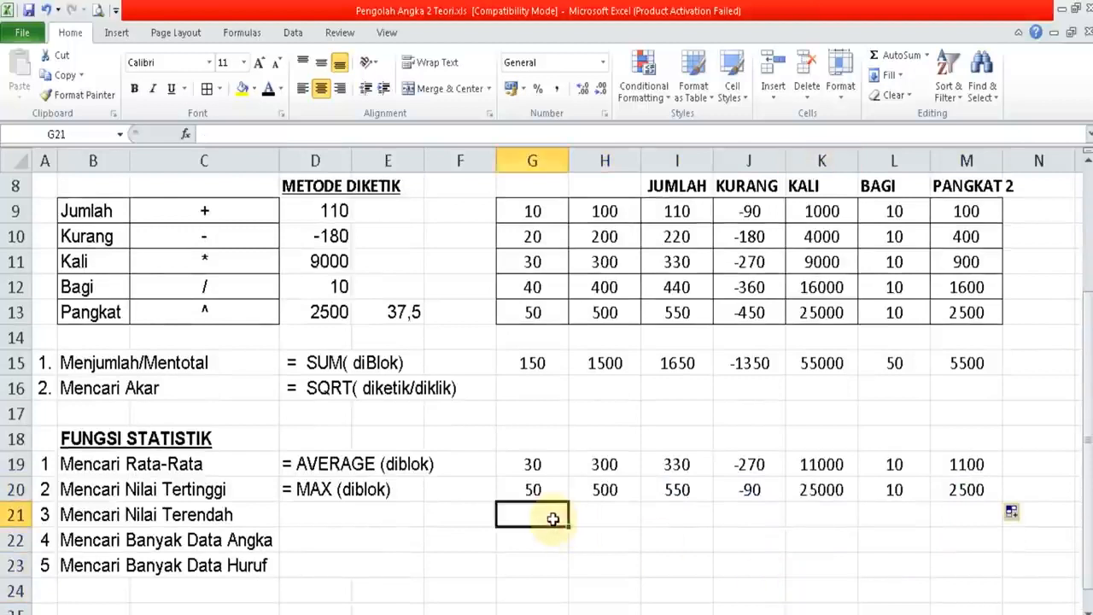
{"action": "left_click", "coordinate": [336, 510]}
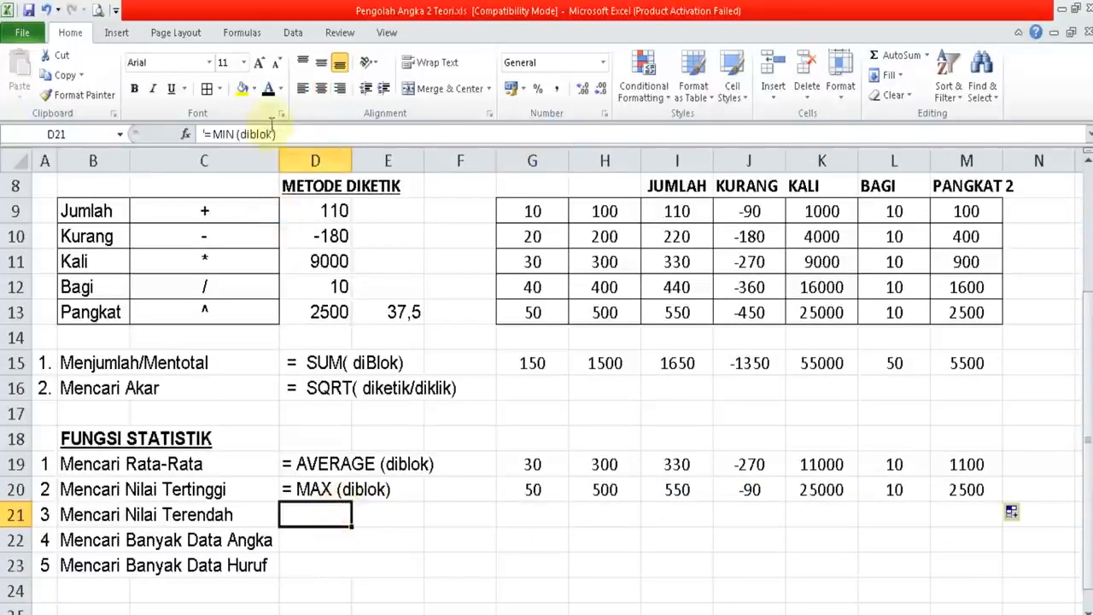
{"action": "left_click", "coordinate": [270, 97]}
- Enter =MIN(G9:G13) in G21 to find the lowest value of the first number column
{"action": "left_click", "coordinate": [532, 516]}
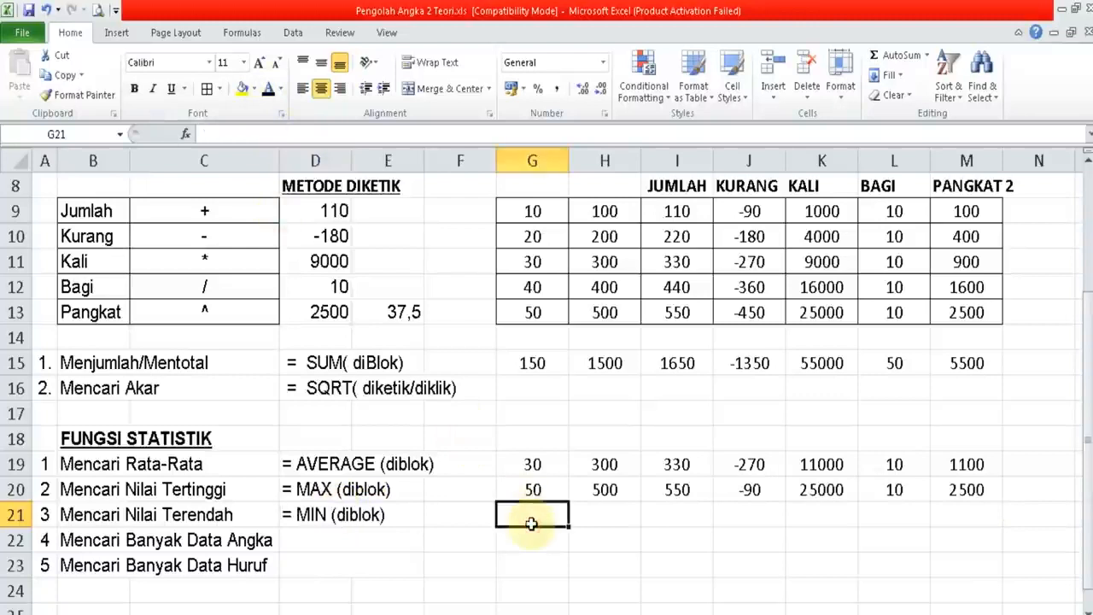
{"action": "type", "text": "=MIN("}
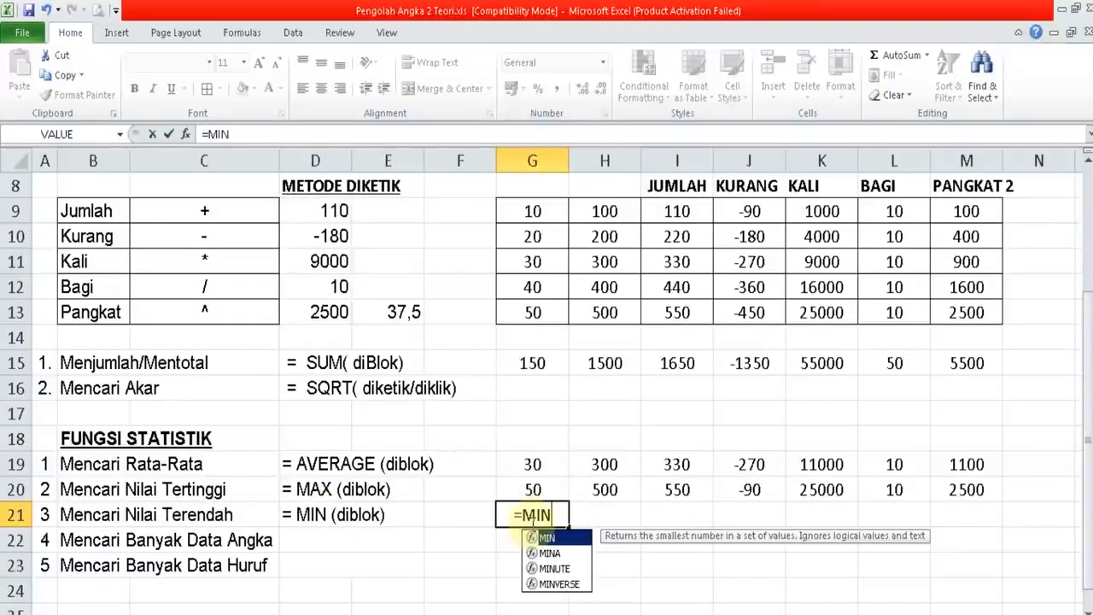
{"action": "key", "text": "BackSpace"}
{"action": "type", "text": "("}
{"action": "left_click_drag", "start_coordinate": [551, 209], "coordinate": [557, 311]}
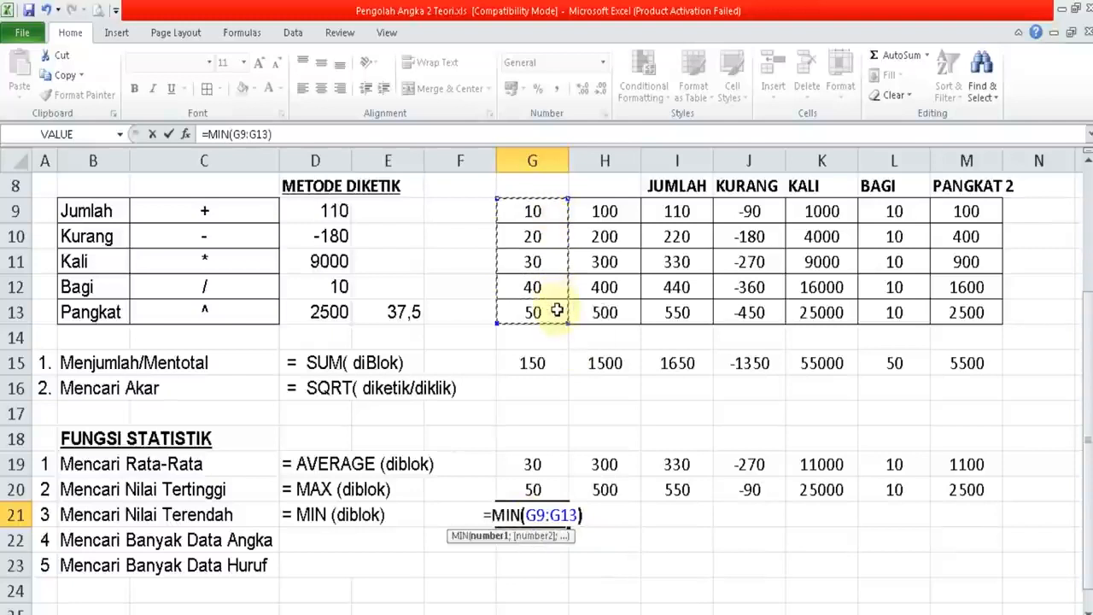
{"action": "key", "text": "Return"}
{"action": "key", "text": "Up"}
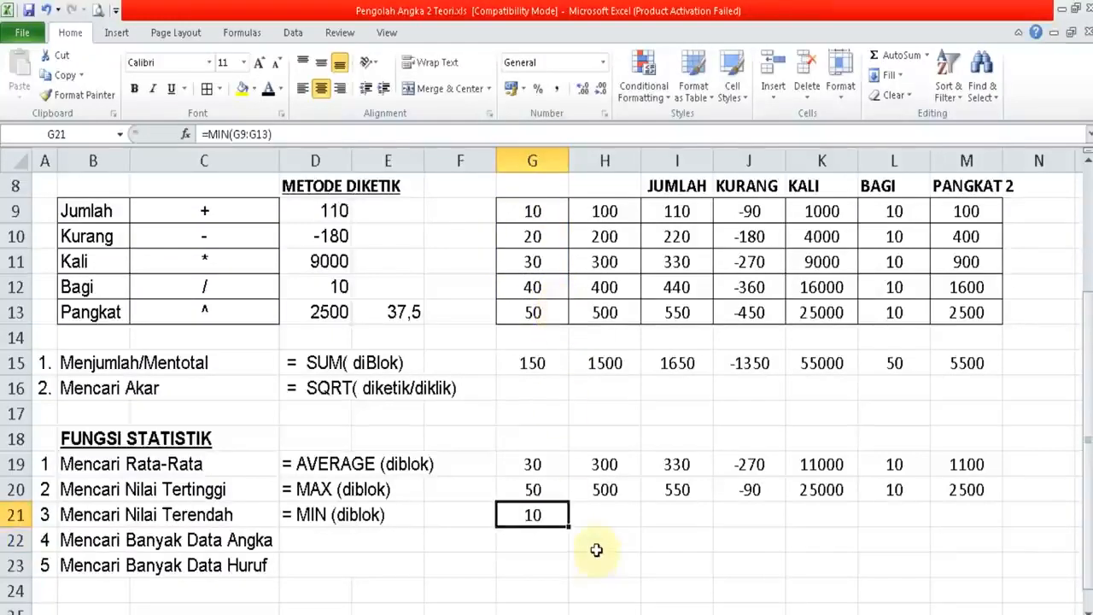
- Enter =MIN(H9:H13) in H21 for the second number column and fill the formula across to M21
{"action": "left_click", "coordinate": [584, 520]}
{"action": "type", "text": "="}
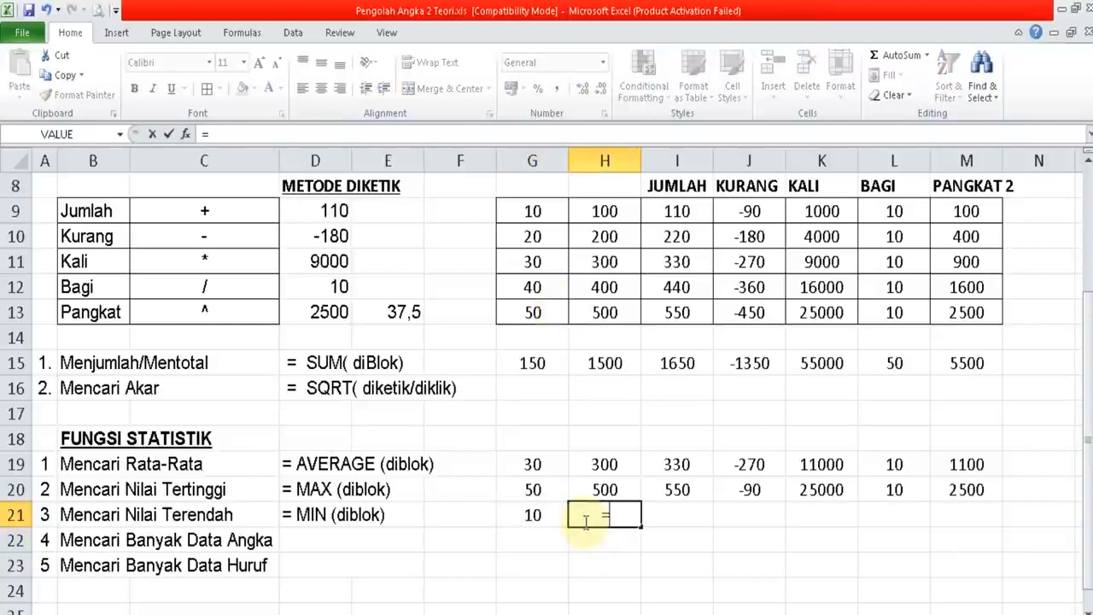
{"action": "type", "text": "MIN("}
{"action": "left_click_drag", "start_coordinate": [607, 212], "coordinate": [615, 314]}
{"action": "key", "text": "Return"}
{"action": "key", "text": "Up"}
{"action": "left_click_drag", "start_coordinate": [641, 529], "coordinate": [971, 521]}
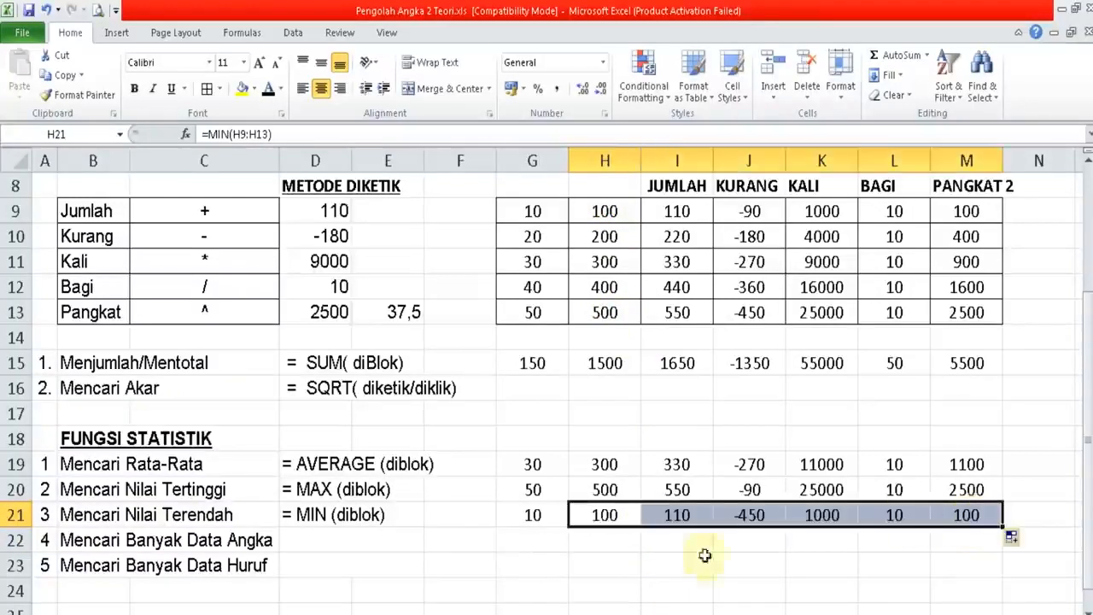
- Set the font colour of the hidden COUNT syntax text in D22 to black
{"action": "left_click", "coordinate": [540, 545]}
{"action": "left_click", "coordinate": [310, 533]}
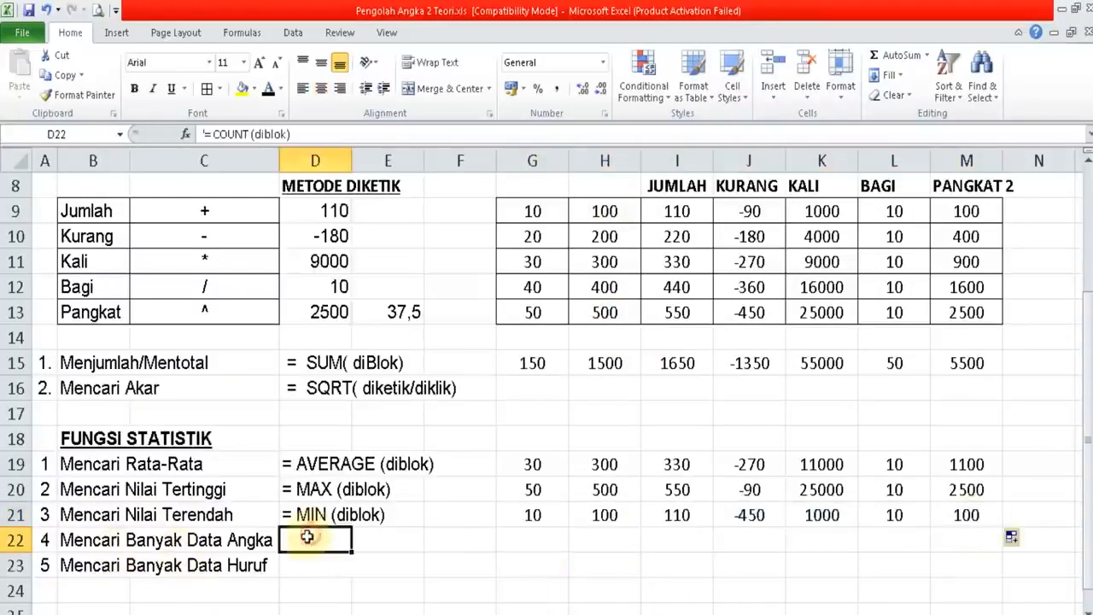
{"action": "left_click", "coordinate": [269, 91]}
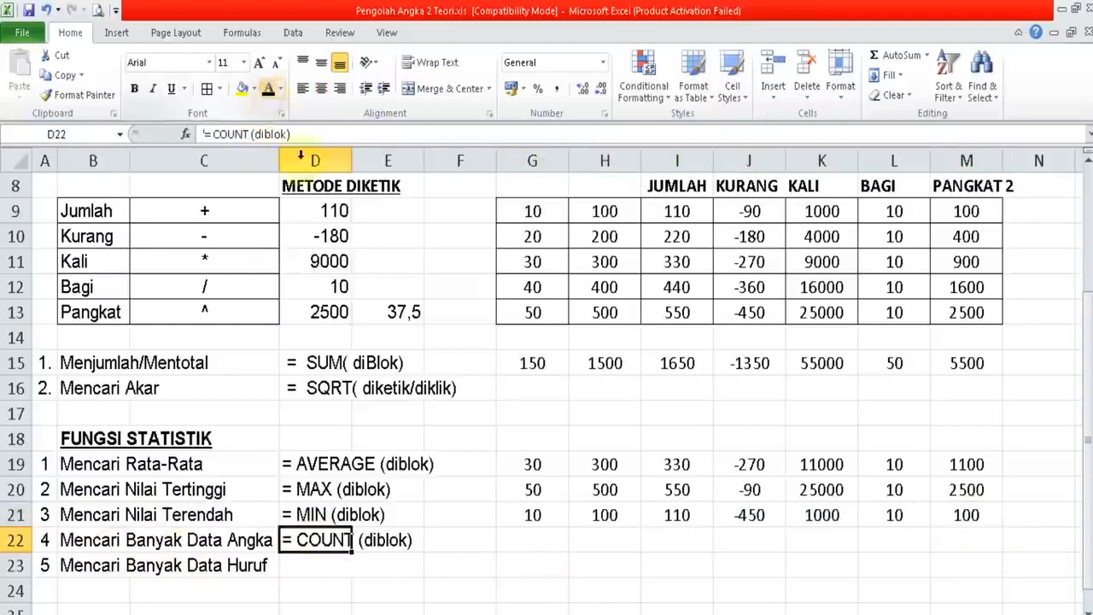
- Enter =COUNT(G9:G13) in G22 to count the numeric data and fill the formula across to M22
{"action": "left_click", "coordinate": [551, 541]}
{"action": "type", "text": "="}
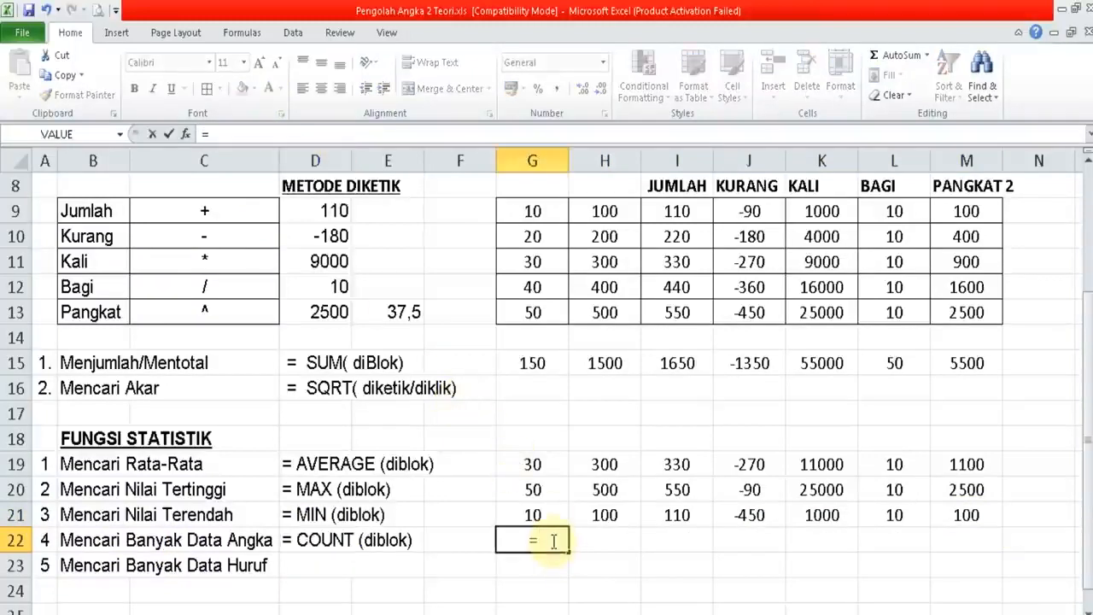
{"action": "type", "text": "COUN"}
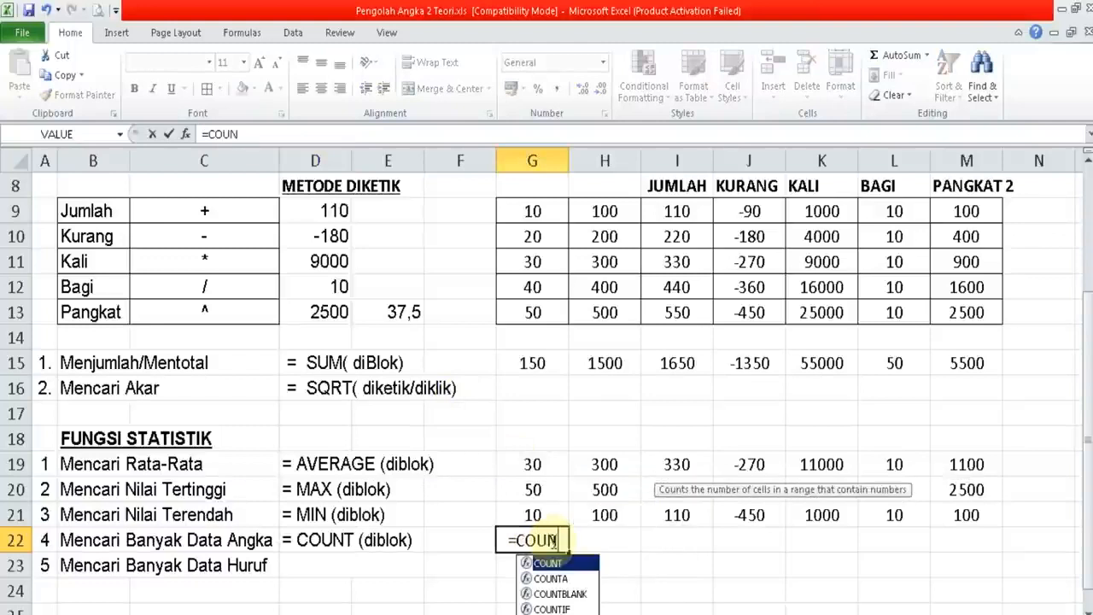
{"action": "type", "text": "T("}
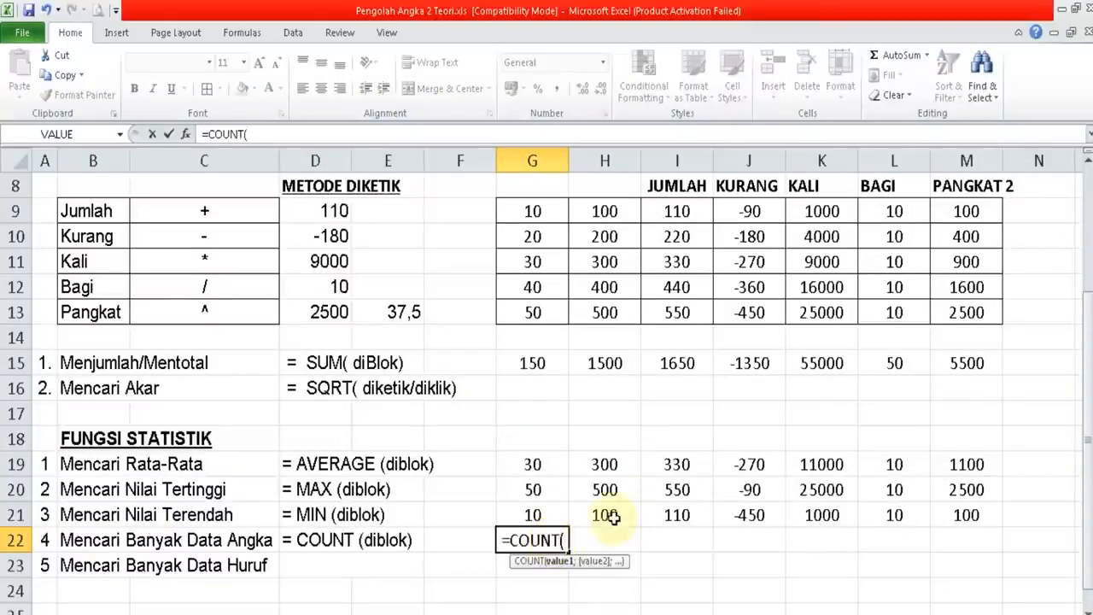
{"action": "left_click_drag", "start_coordinate": [537, 205], "coordinate": [538, 311]}
{"action": "key", "text": "Return"}
{"action": "key", "text": "Up"}
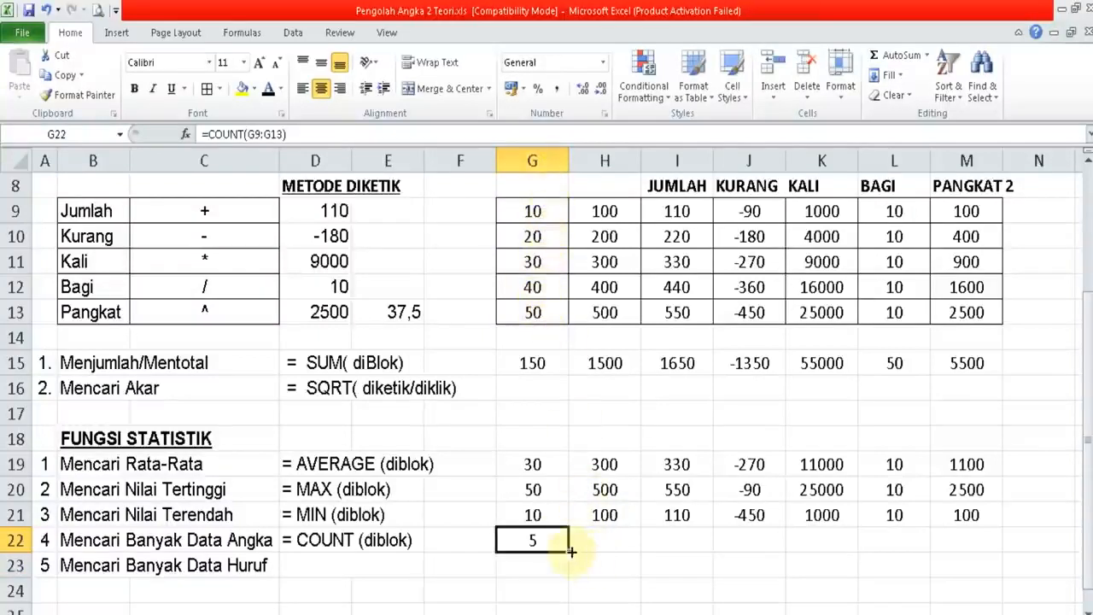
{"action": "left_click_drag", "start_coordinate": [570, 550], "coordinate": [978, 556]}
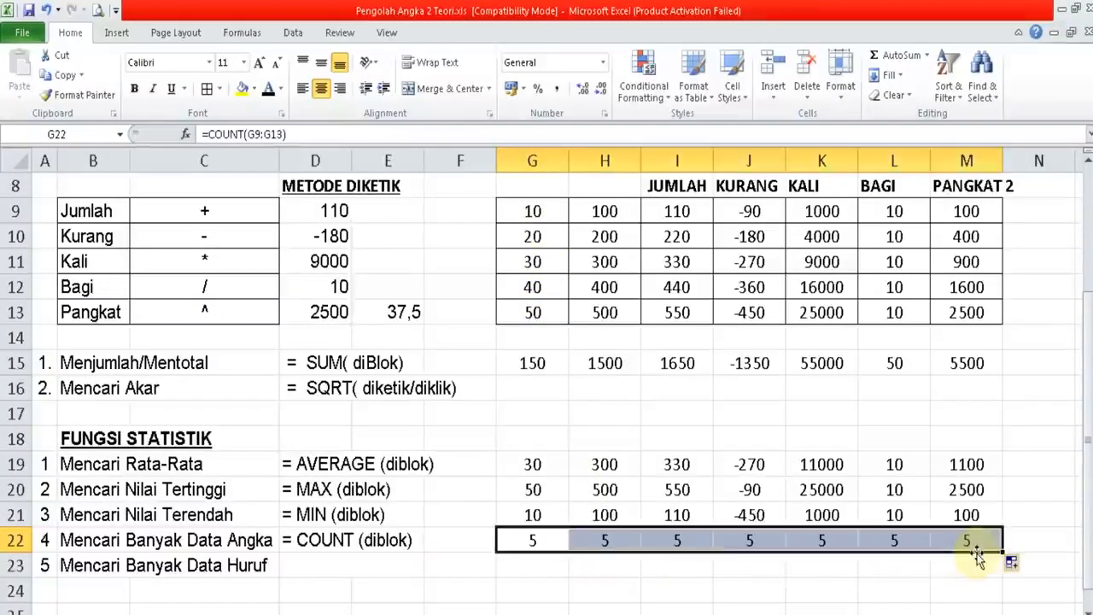
- Insert a new sheet column before the first number column, at column G
{"action": "left_click", "coordinate": [288, 569]}
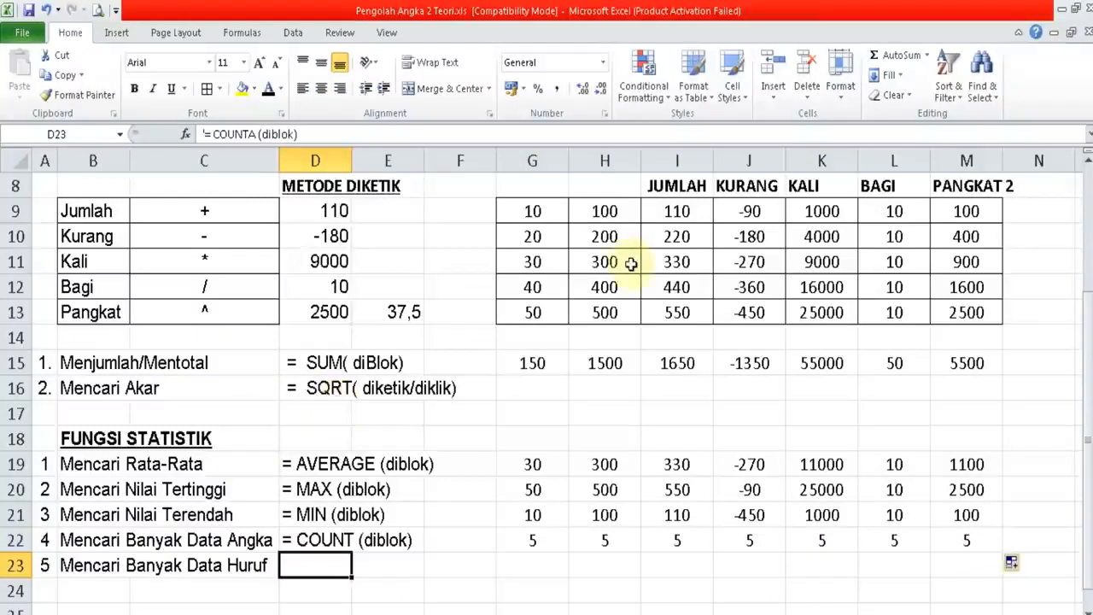
{"action": "left_click", "coordinate": [538, 264]}
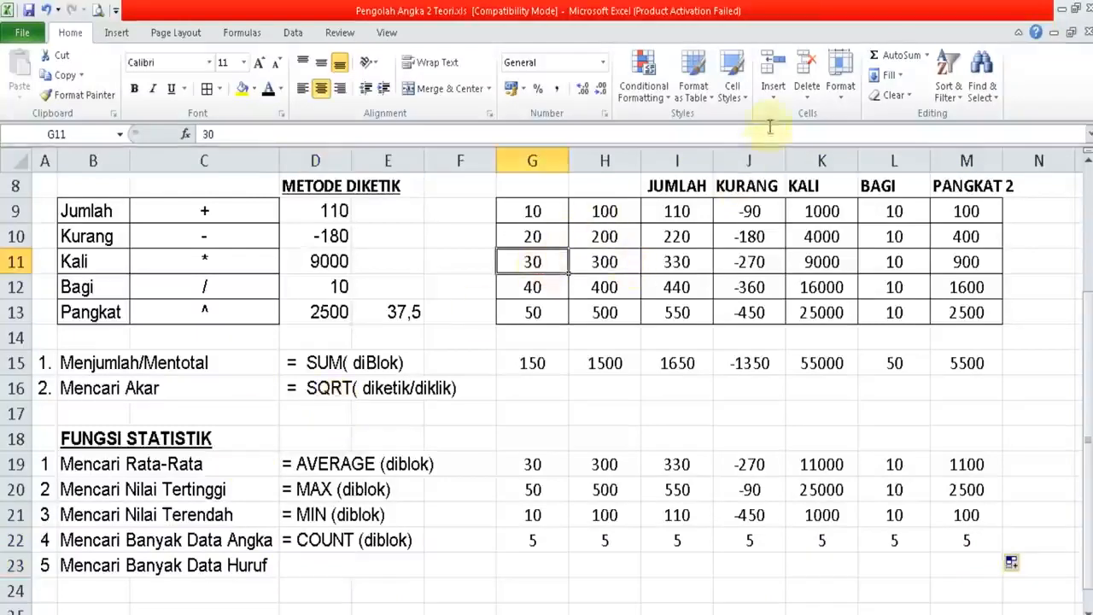
{"action": "left_click", "coordinate": [780, 101]}
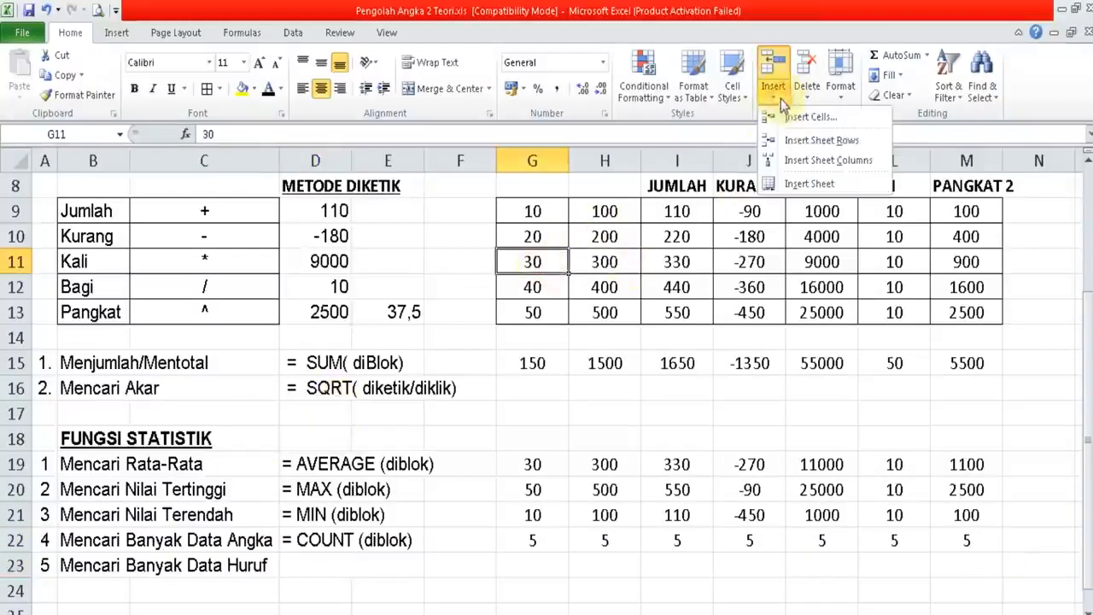
{"action": "left_click", "coordinate": [801, 163]}
- Enter the sample texts NANA, NANI, NANE, NANU and NANO in G9 through G13
{"action": "left_click", "coordinate": [556, 212]}
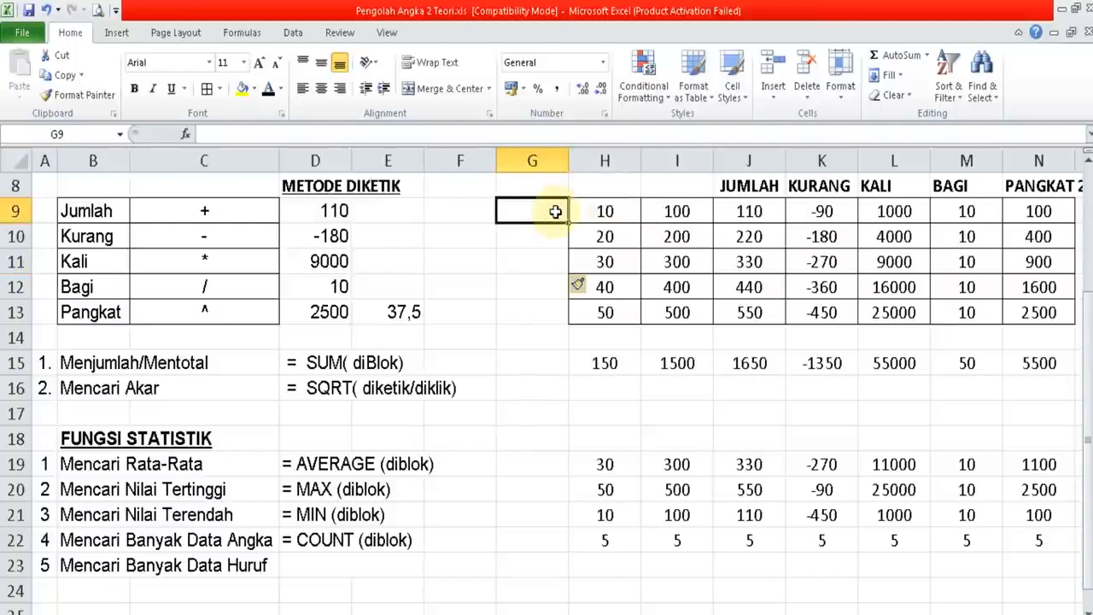
{"action": "type", "text": "NANA"}
{"action": "key", "text": "Return"}
{"action": "type", "text": "NANI"}
{"action": "key", "text": "Return"}
{"action": "type", "text": "NAN"}
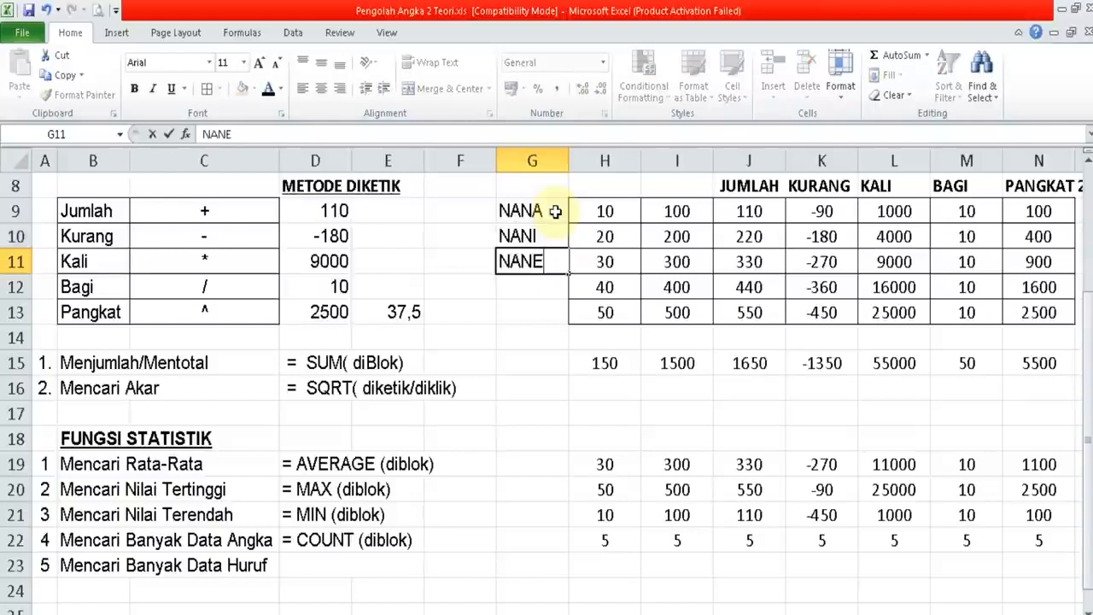
{"action": "key", "text": "Return"}
{"action": "type", "text": "NANU"}
{"action": "key", "text": "Return"}
{"action": "type", "text": "NAN"}
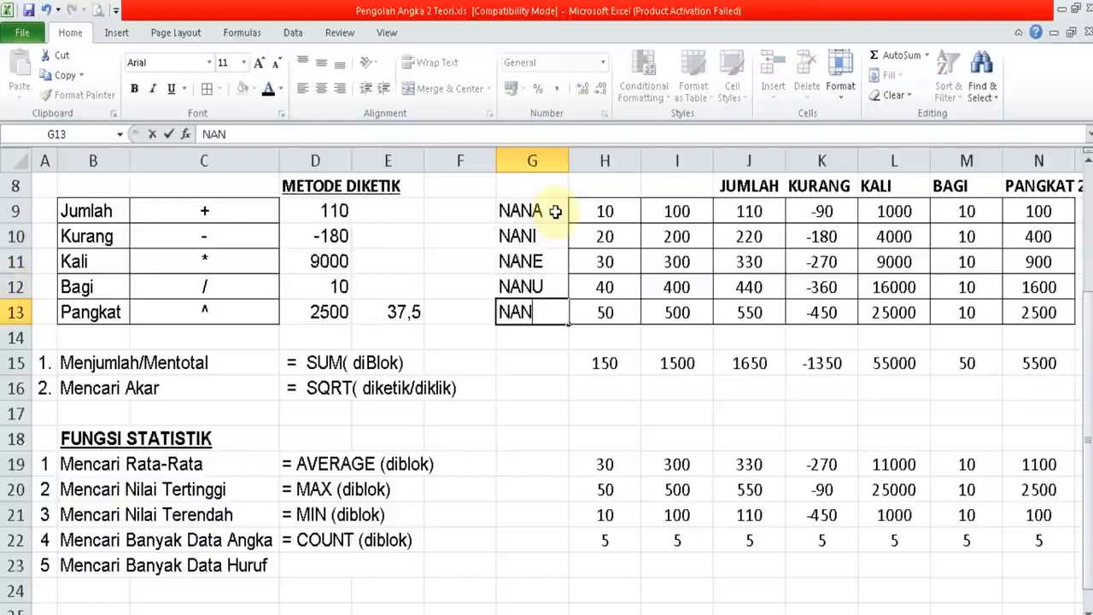
{"action": "type", "text": "O"}
{"action": "key", "text": "Return"}
- Set the font colour of the hidden COUNTA syntax text in D23 to black
{"action": "key", "text": "Down"}
{"action": "key", "text": "Down"}
{"action": "key", "text": "Down"}
{"action": "key", "text": "Down"}
{"action": "key", "text": "Down"}
{"action": "key", "text": "Down"}
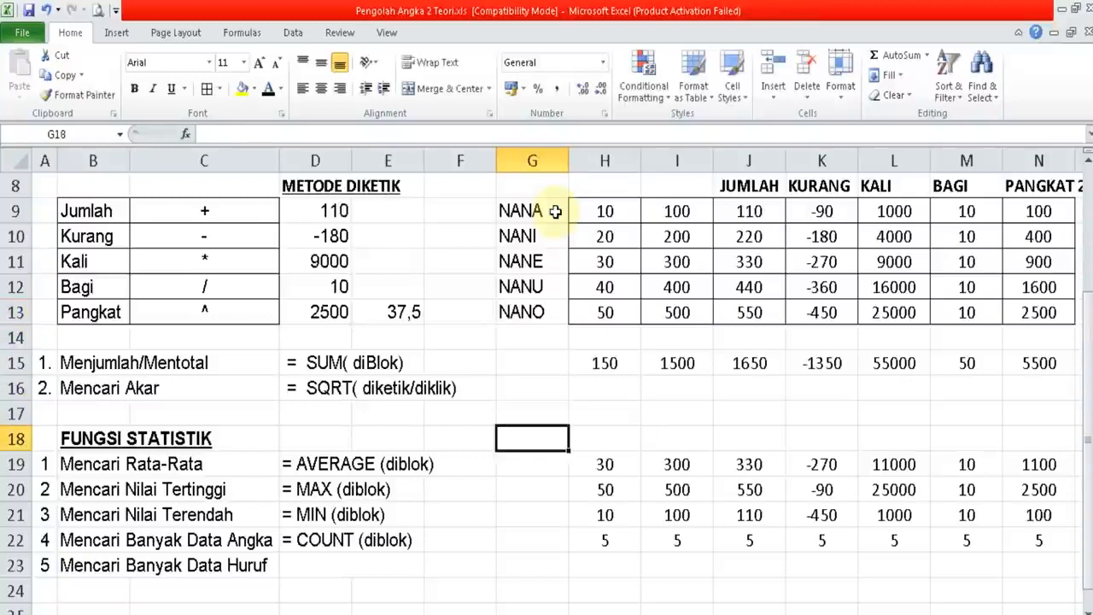
{"action": "key", "text": "Down"}
{"action": "key", "text": "Down"}
{"action": "key", "text": "Down"}
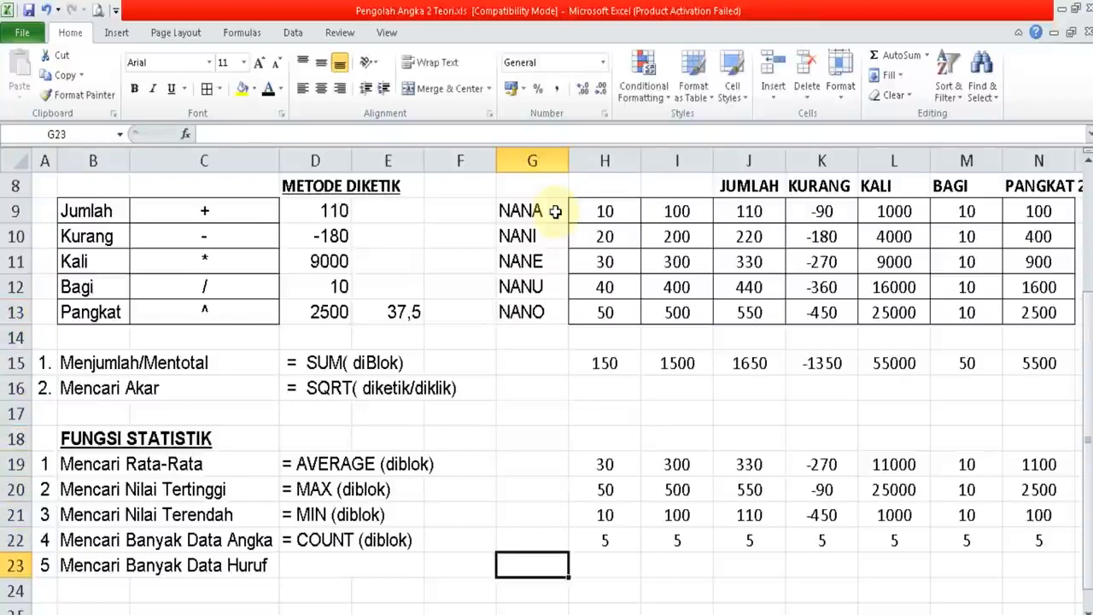
{"action": "key", "text": "Left"}
{"action": "key", "text": "Left"}
{"action": "key", "text": "Left"}
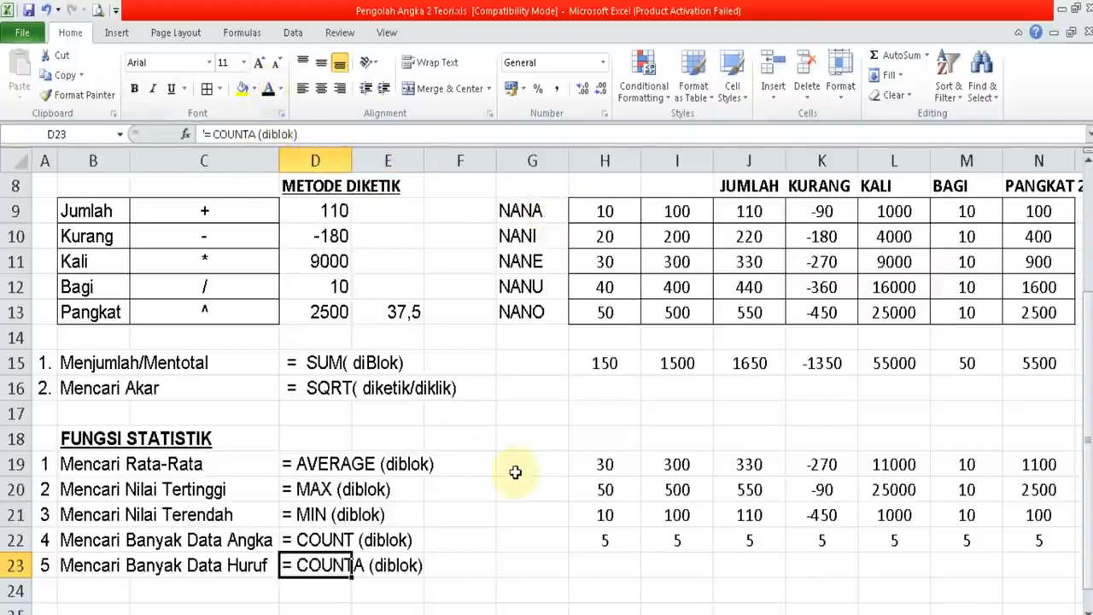
- Enter =COUNTA(G9:G13) in G23 to count the text entries in the new column
{"action": "left_click", "coordinate": [560, 564]}
{"action": "type", "text": "=COUNTA"}
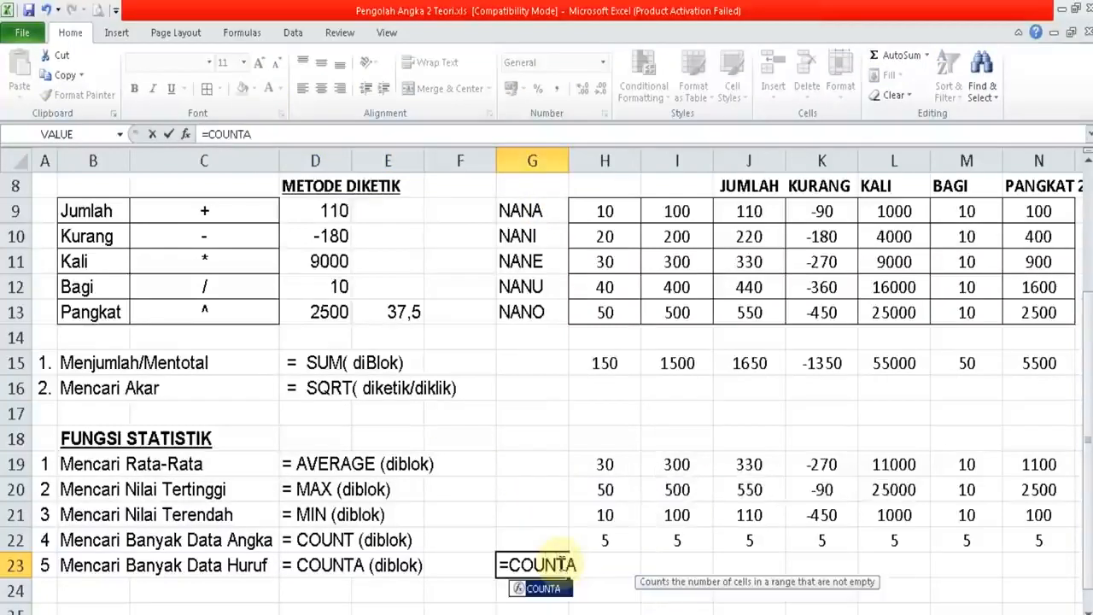
{"action": "type", "text": "("}
{"action": "left_click_drag", "start_coordinate": [540, 218], "coordinate": [541, 312]}
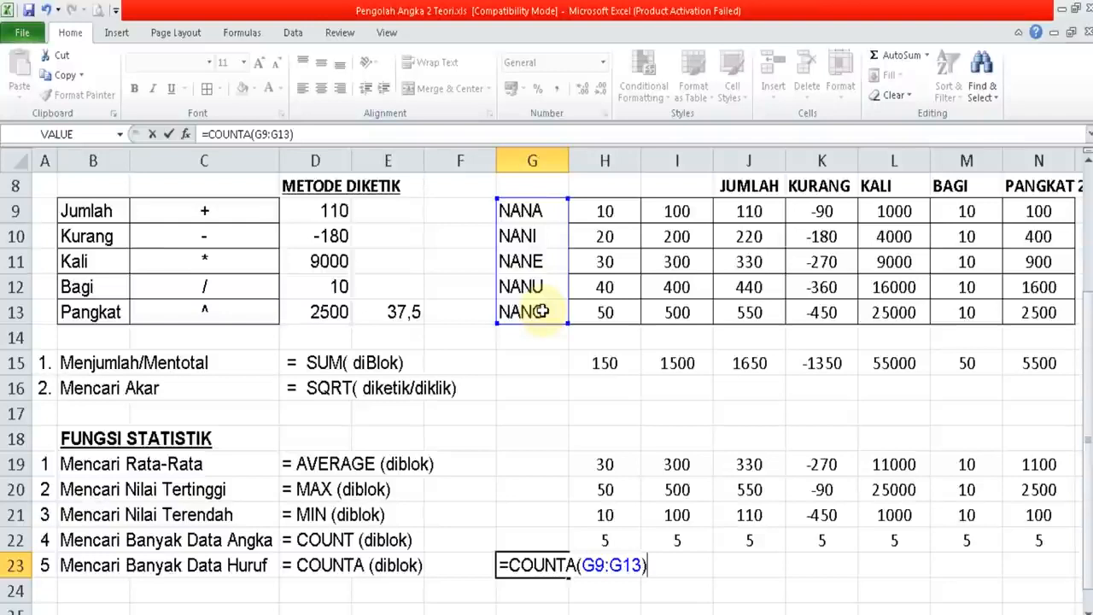
{"action": "key", "text": "Return"}
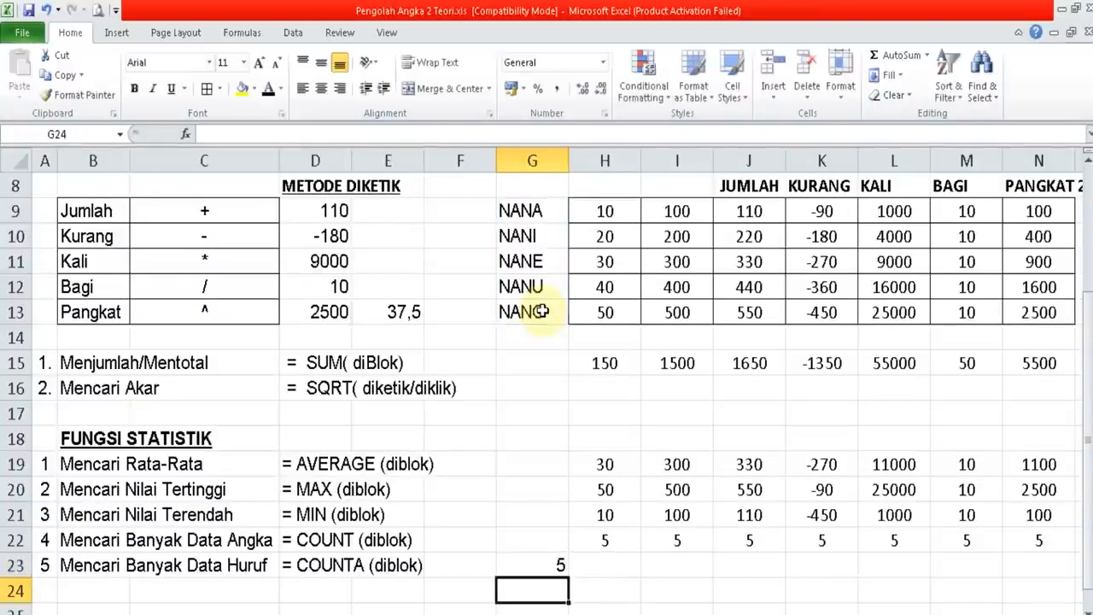
{"action": "key", "text": "Up"}
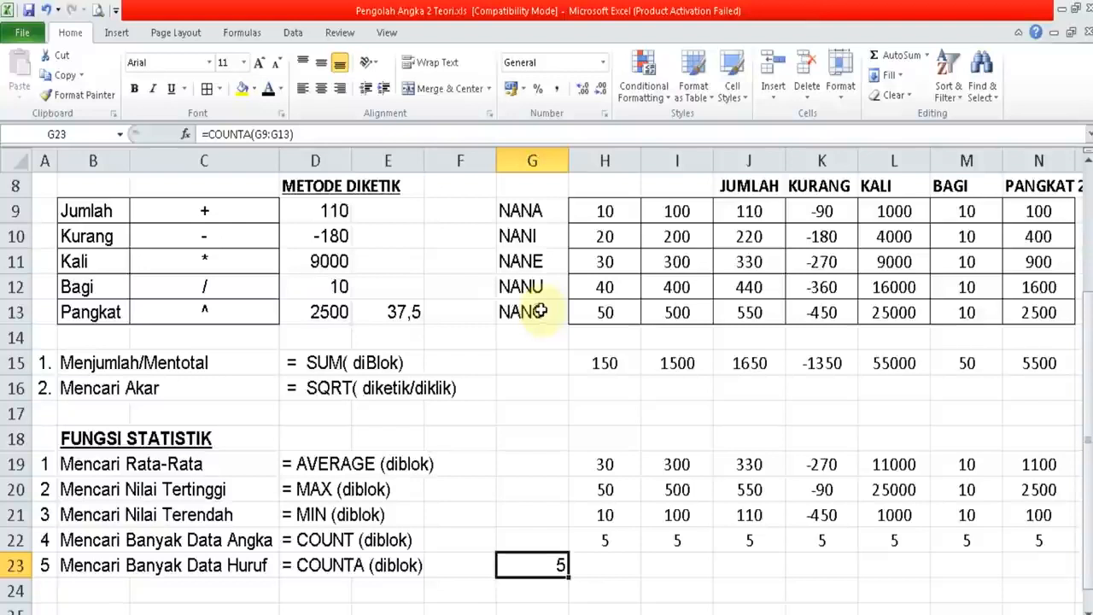
- Save the workbook in its current format, continuing past the compatibility check
{"action": "left_click", "coordinate": [493, 438]}
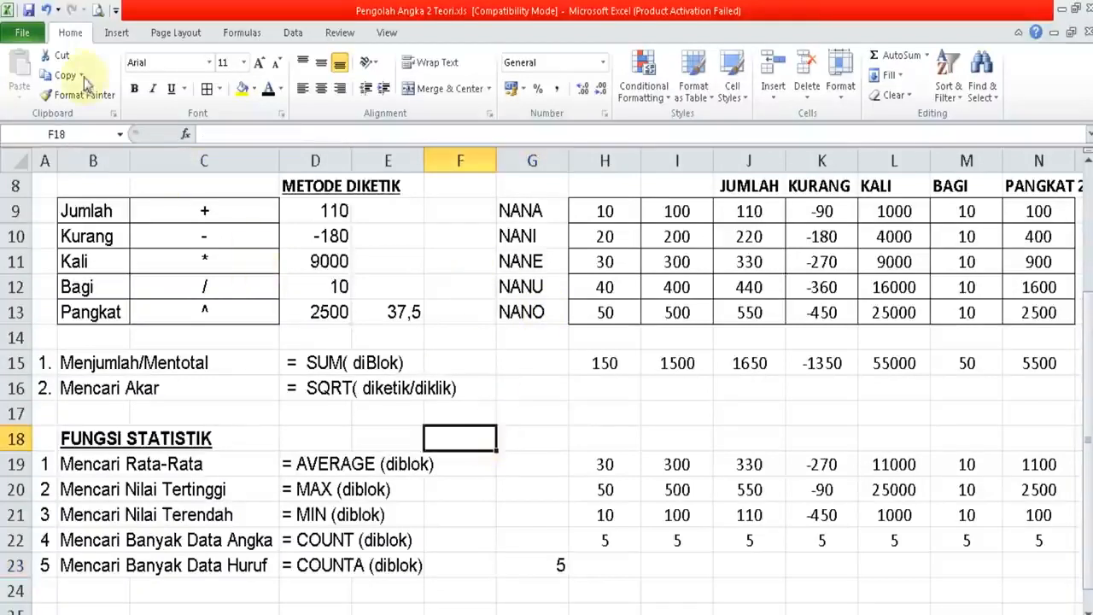
{"action": "left_click", "coordinate": [29, 12]}
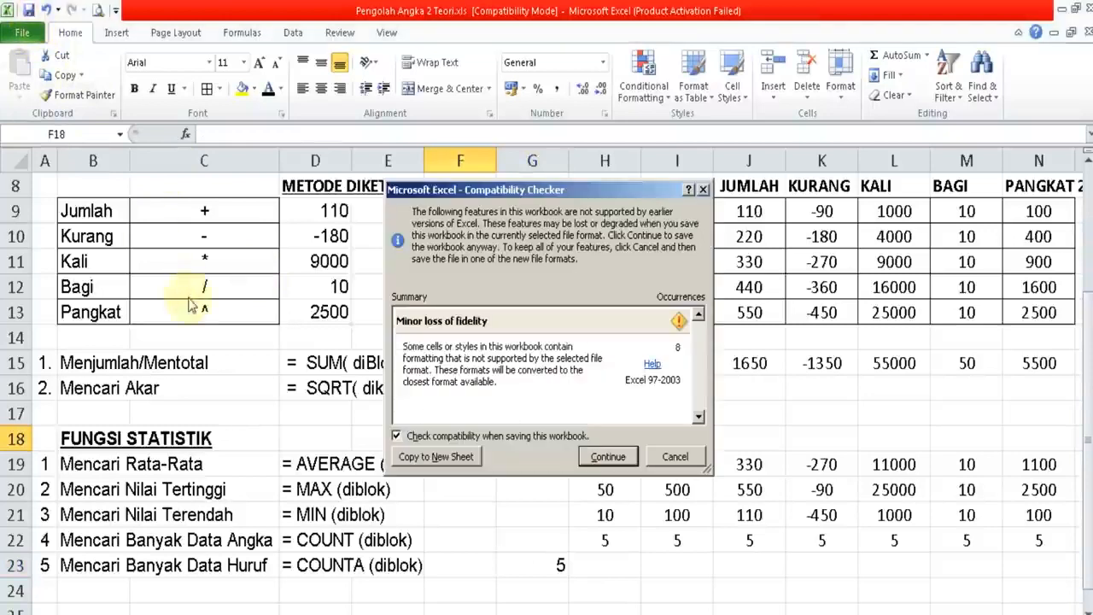
{"action": "left_click", "coordinate": [606, 455]}
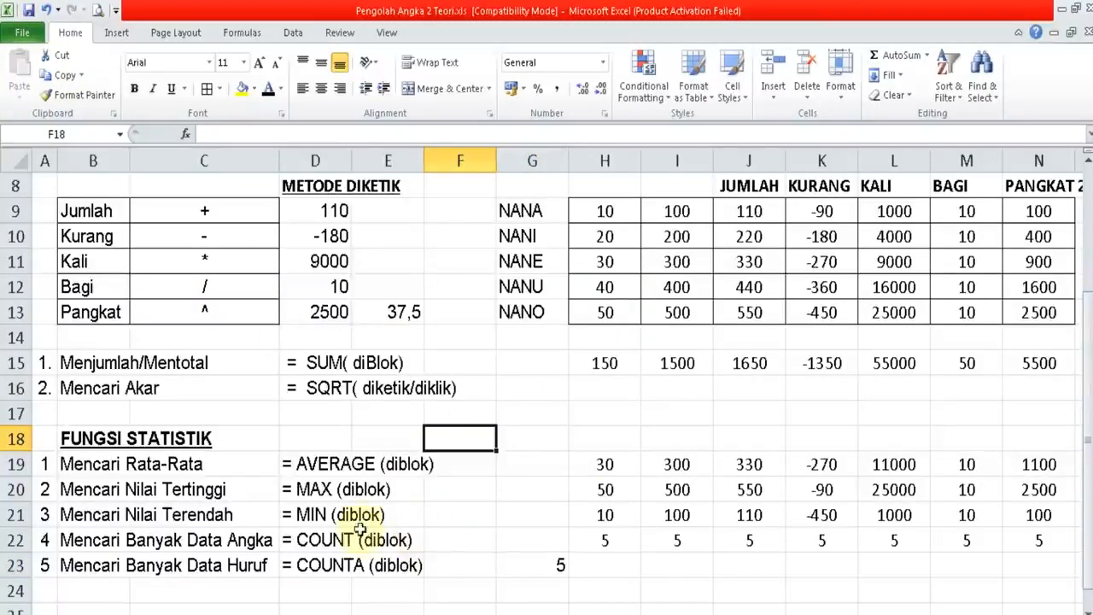
- Switch to the next worksheet, PENGOLAH ANGKA 3, covering string, date and time functions
{"action": "left_click", "coordinate": [382, 342]}
{"action": "key", "text": "Up"}
{"action": "key", "text": "Up"}
{"action": "key", "text": "Up"}
{"action": "key", "text": "Up"}
{"action": "key", "text": "Up"}
{"action": "key", "text": "Up"}
{"action": "key", "text": "Up"}
{"action": "key", "text": "Up"}
{"action": "key", "text": "Up"}
{"action": "key", "text": "Up"}
{"action": "key", "text": "Up"}
{"action": "key", "text": "Up"}
{"action": "key", "text": "Up"}
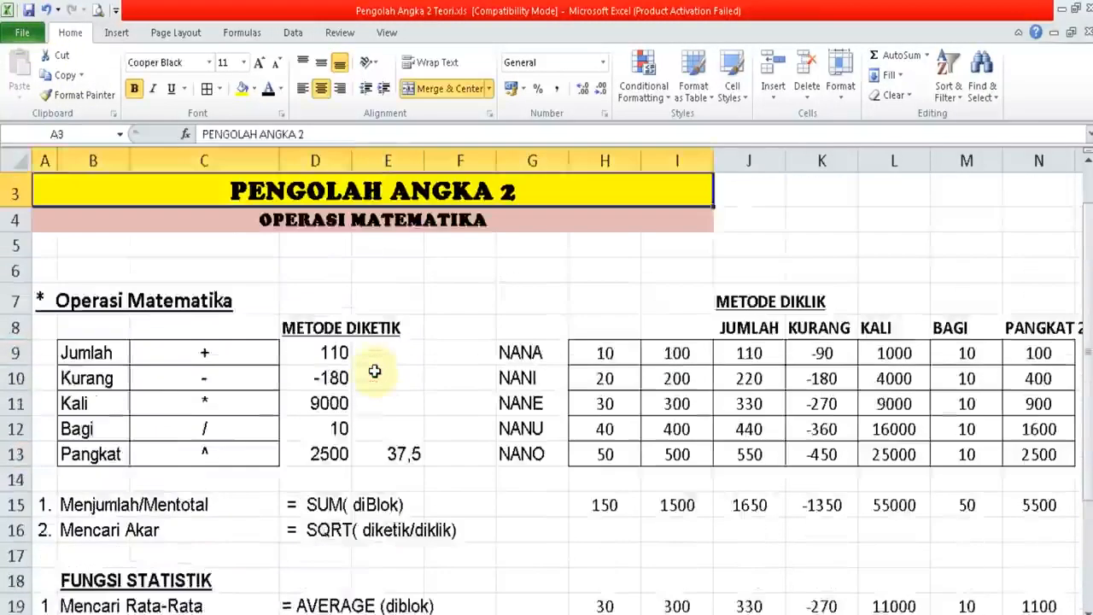
{"action": "key", "text": "Down"}
{"action": "key", "text": "Down"}
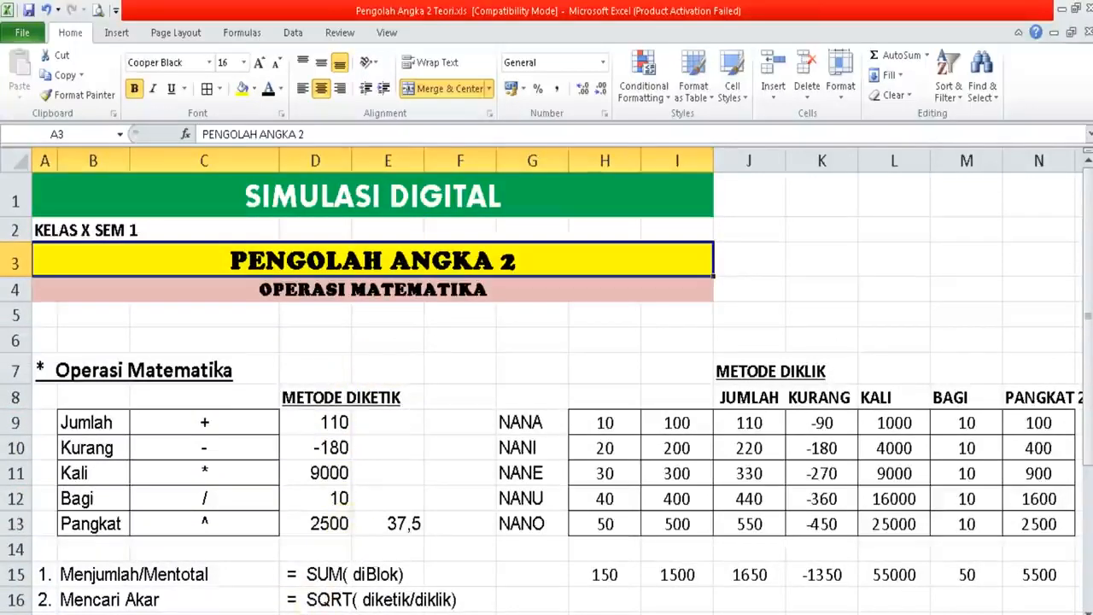
{"action": "key", "text": "ctrl+Page_Down"}
- Read the FUNGSI TEKS definition and the LEFT, MID, RIGHT, UPPER and LOWER function descriptions with their syntax
{"action": "left_click", "coordinate": [381, 416]}
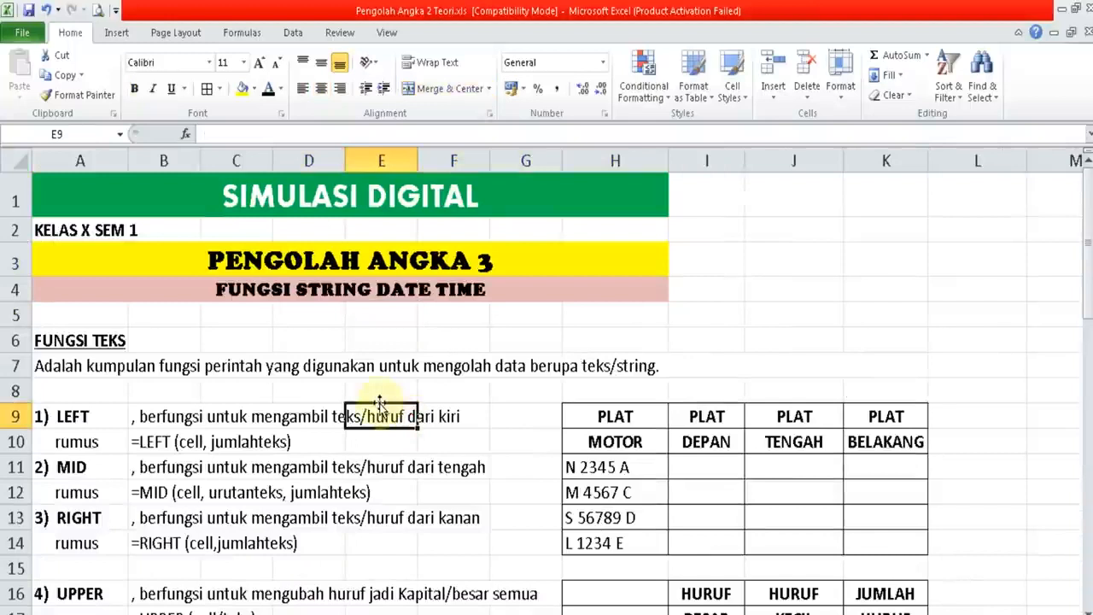
{"action": "left_click", "coordinate": [328, 315]}
{"action": "left_click", "coordinate": [415, 321]}
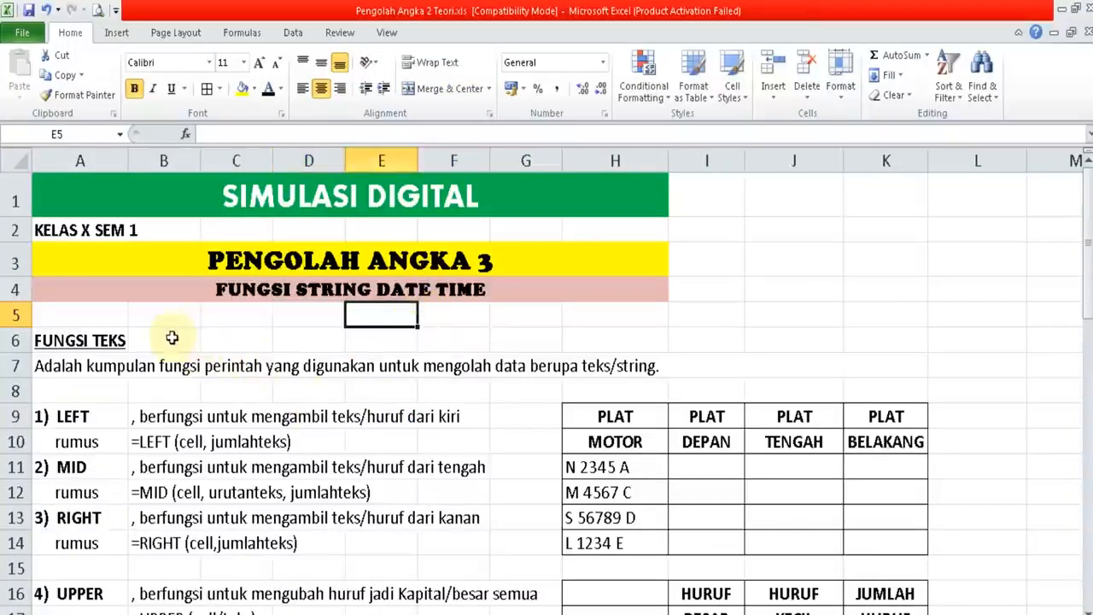
{"action": "left_click", "coordinate": [77, 340]}
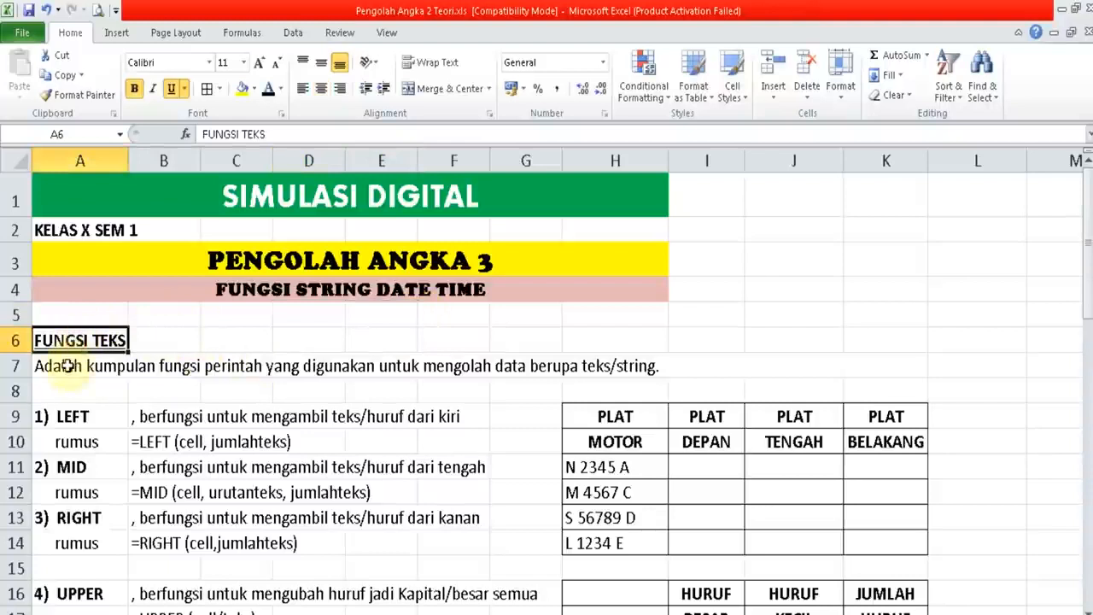
{"action": "left_click", "coordinate": [67, 366]}
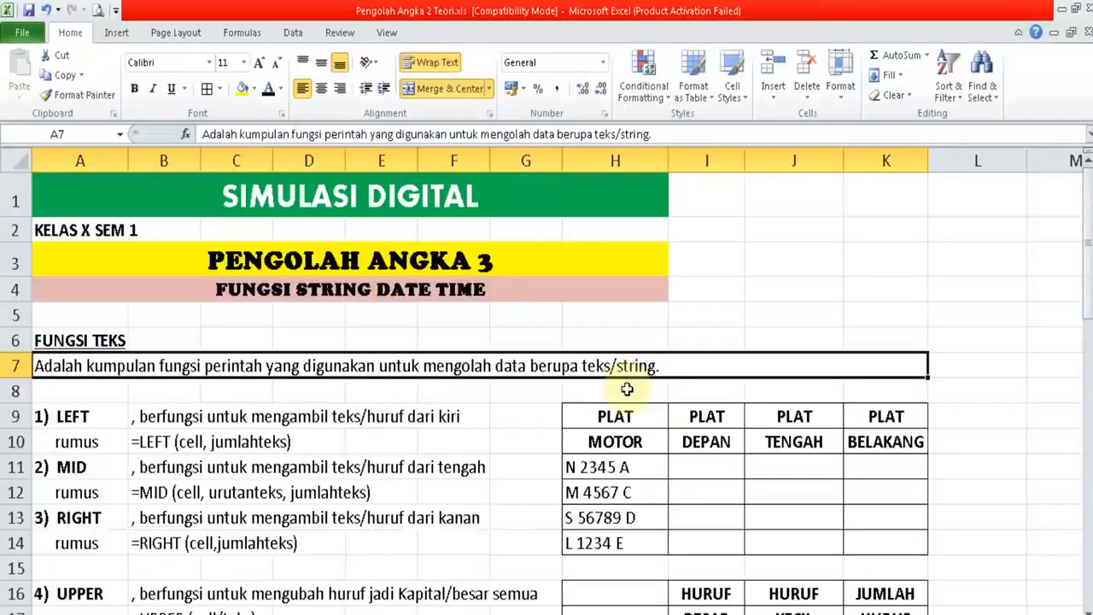
{"action": "left_click", "coordinate": [498, 441]}
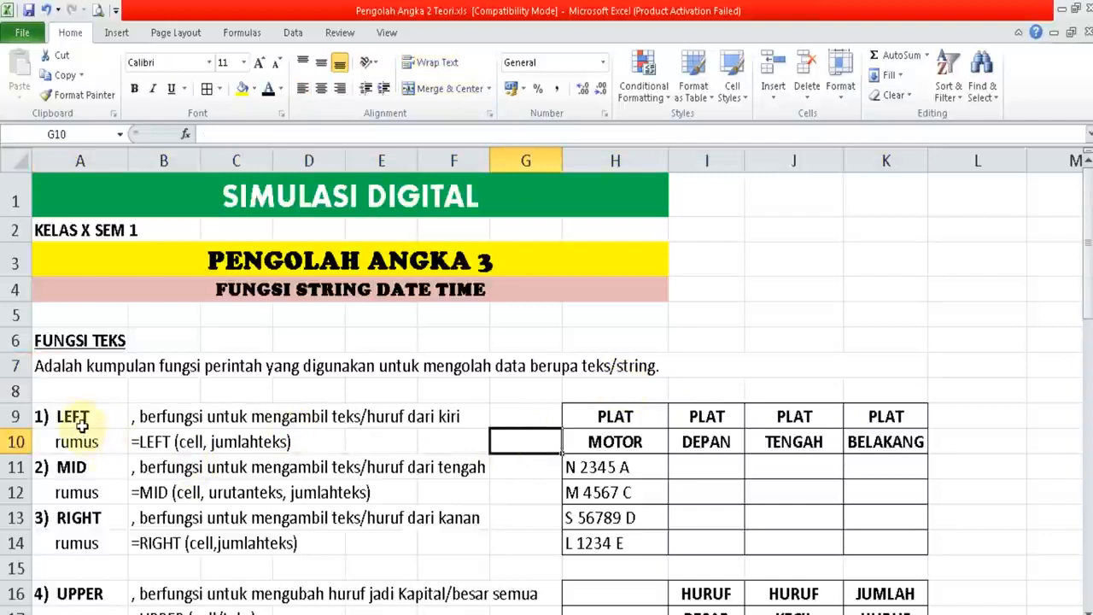
{"action": "left_click", "coordinate": [90, 580]}
{"action": "key", "text": "Down"}
{"action": "key", "text": "Down"}
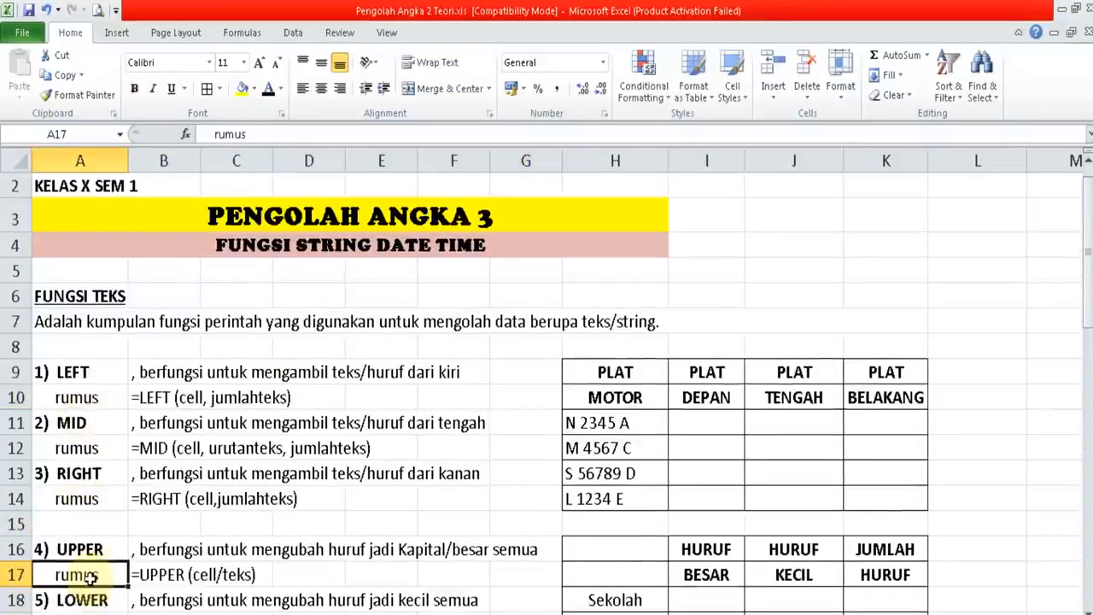
{"action": "key", "text": "Down"}
{"action": "key", "text": "Down"}
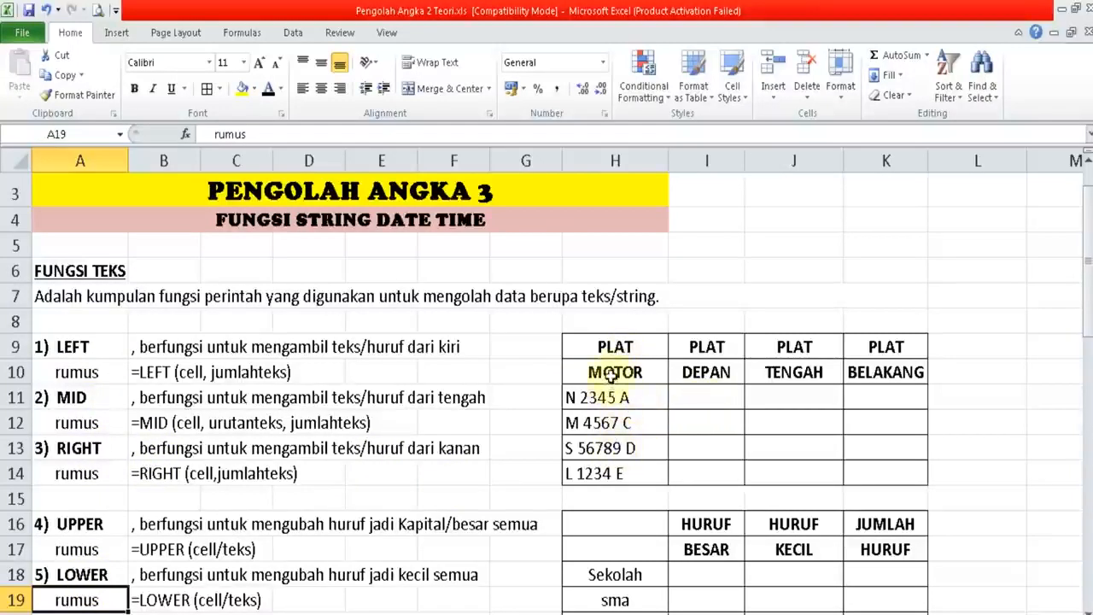
- Enter =LEFT(H11;1) in I11 to extract the front letter of the first motorcycle plate
{"action": "left_click", "coordinate": [706, 398]}
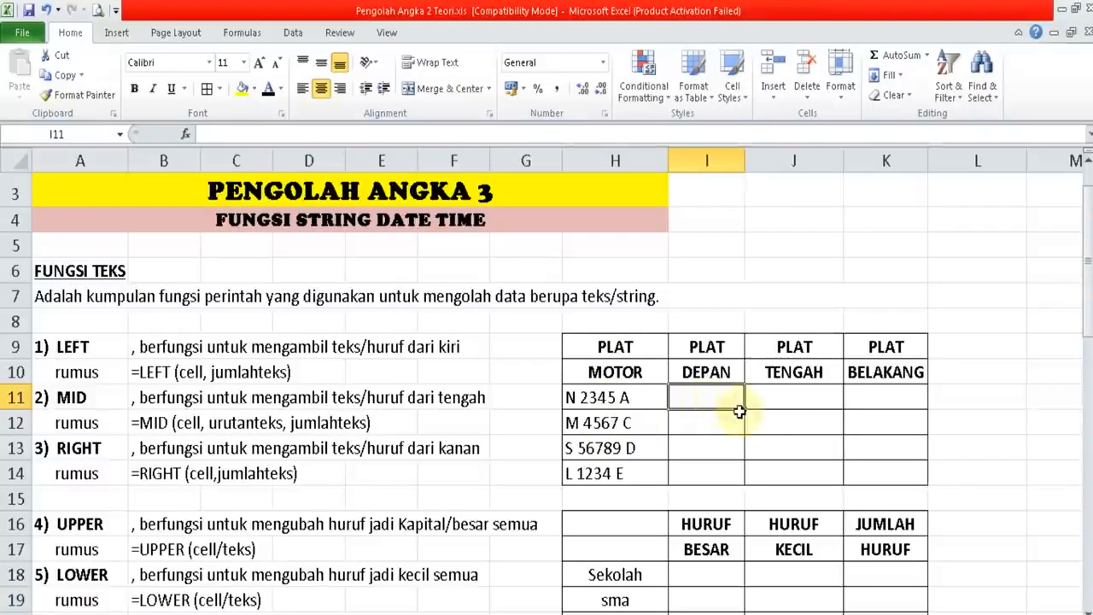
{"action": "type", "text": "="}
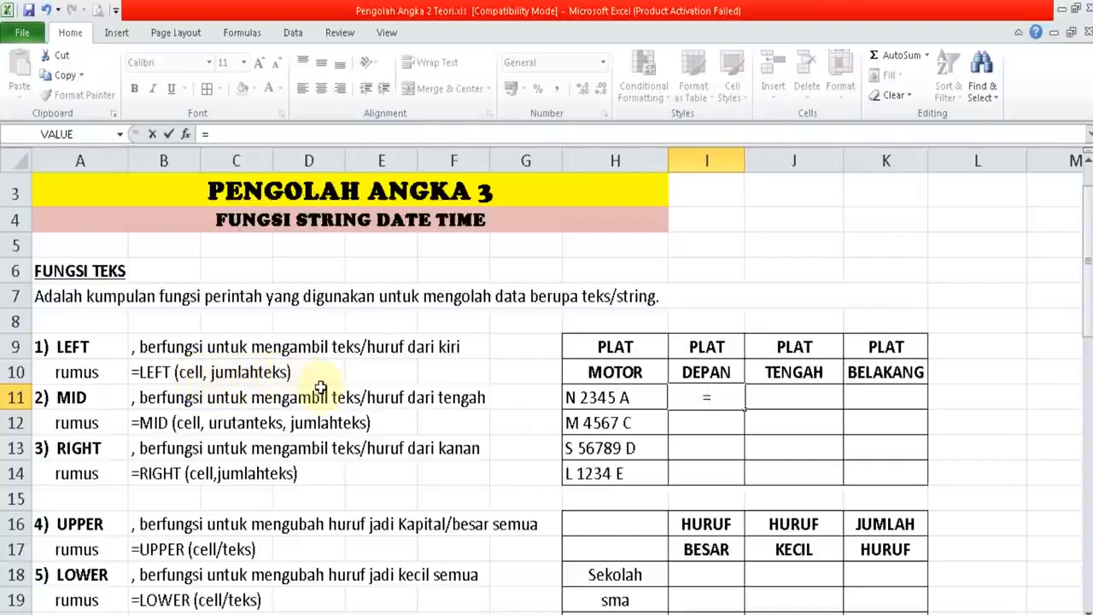
{"action": "type", "text": "L"}
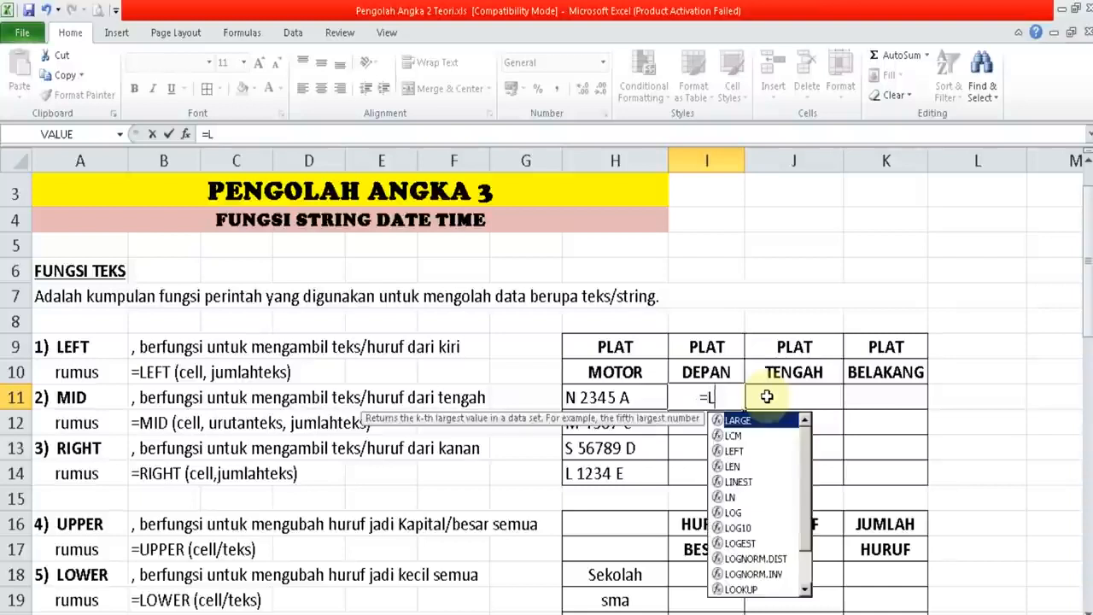
{"action": "type", "text": "EFT("}
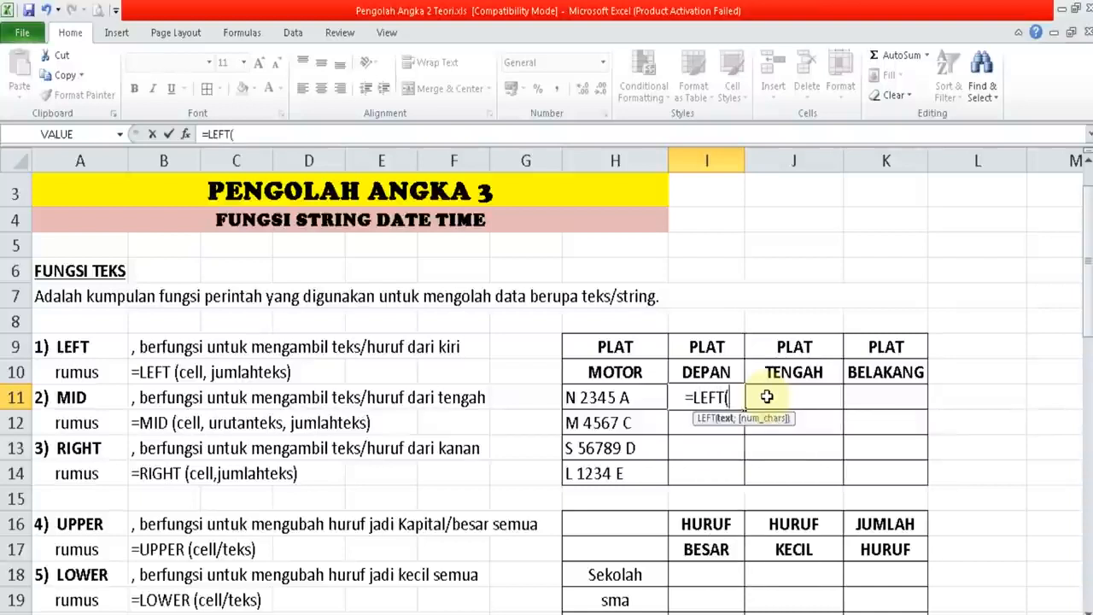
{"action": "left_click", "coordinate": [636, 398]}
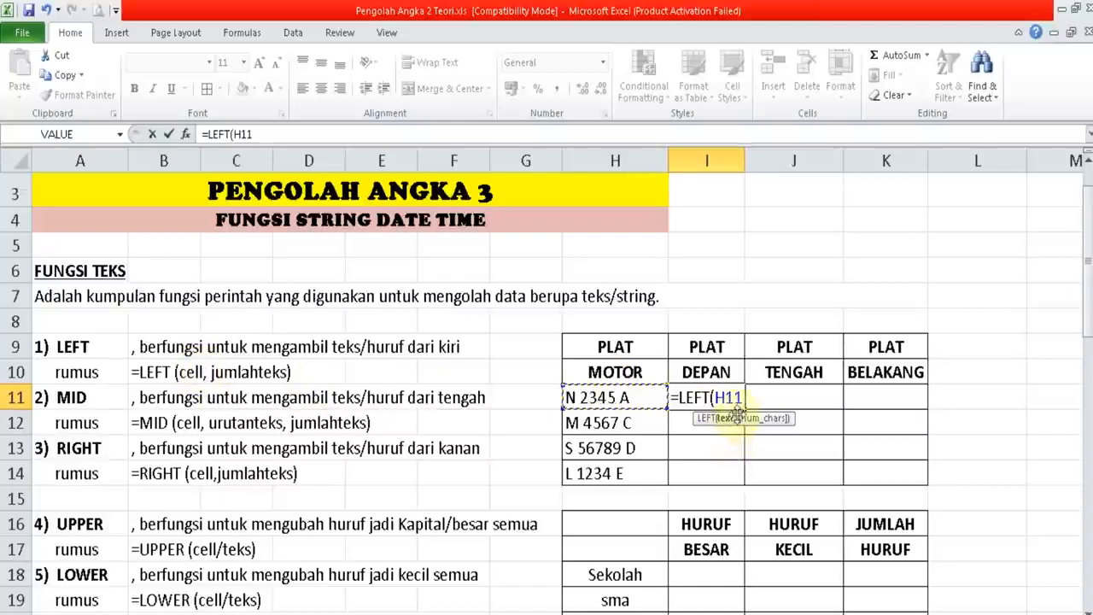
{"action": "type", "text": ";"}
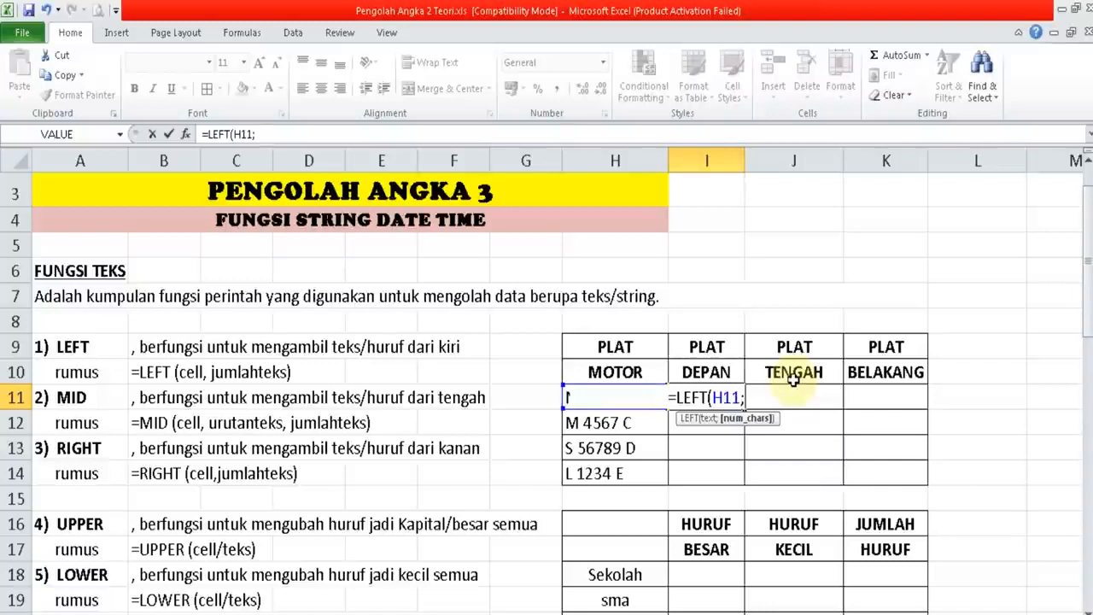
{"action": "type", "text": "1)"}
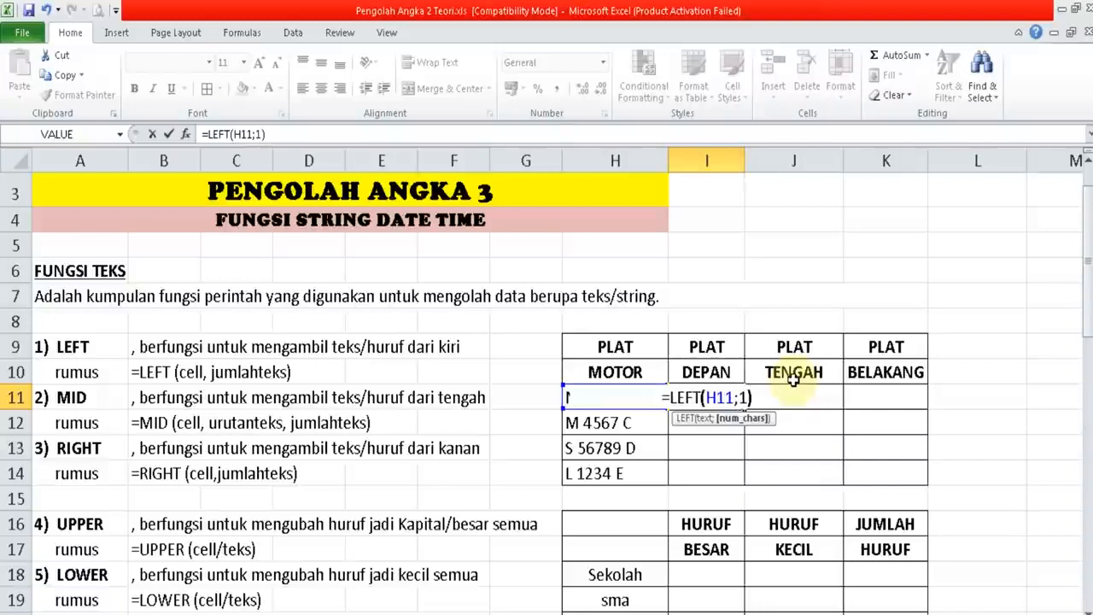
{"action": "key", "text": "Return"}
{"action": "key", "text": "Up"}
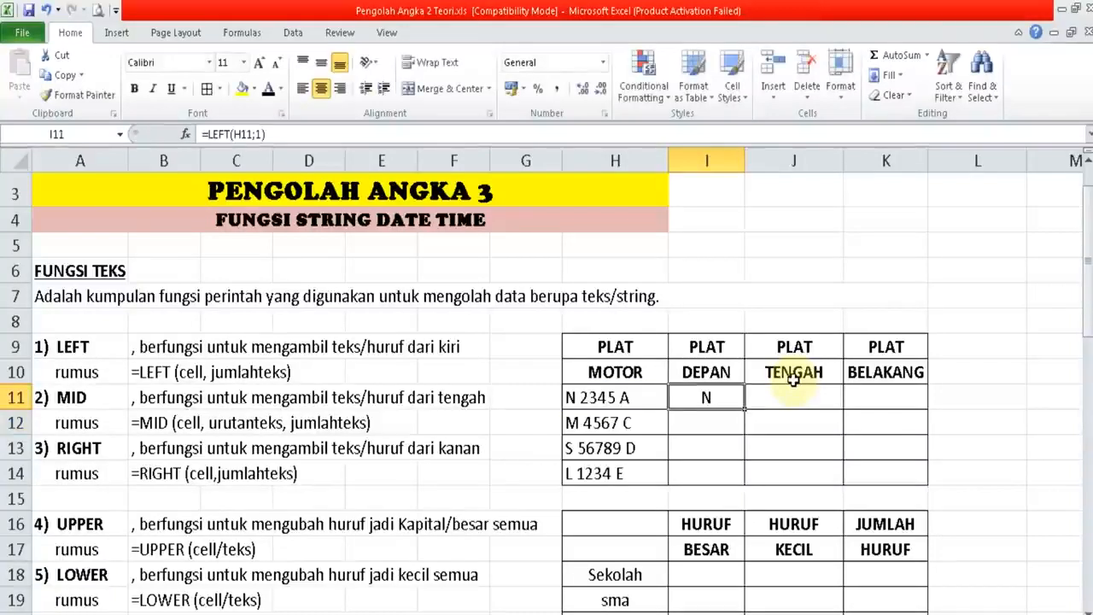
- Try to enter =LEFT(H12,1) in I12 for the second plate's front letter, using a comma as separator
{"action": "key", "text": "Down"}
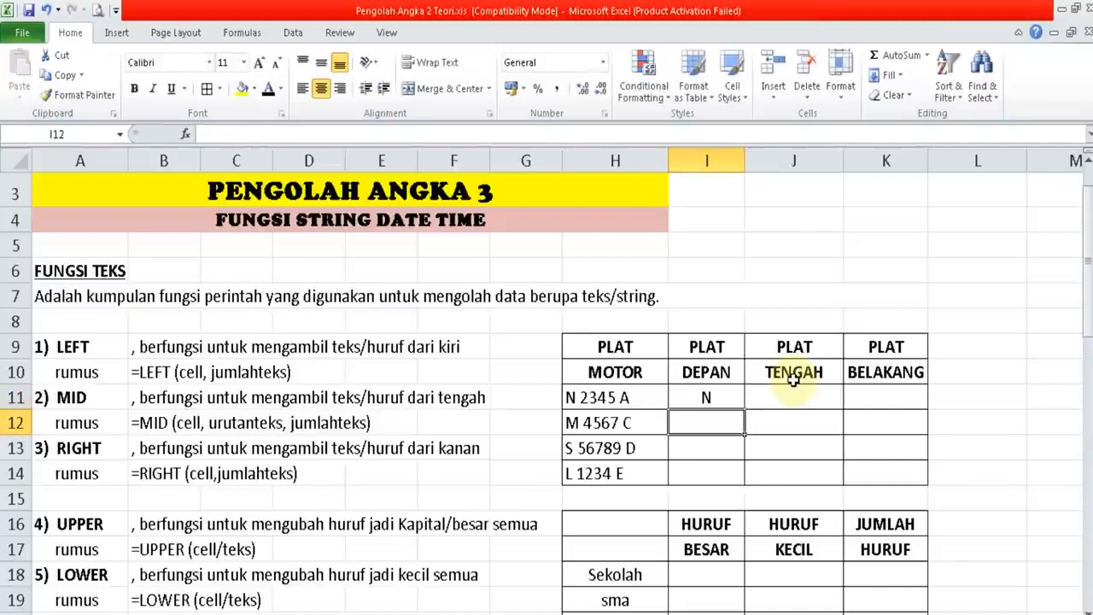
{"action": "type", "text": "=L"}
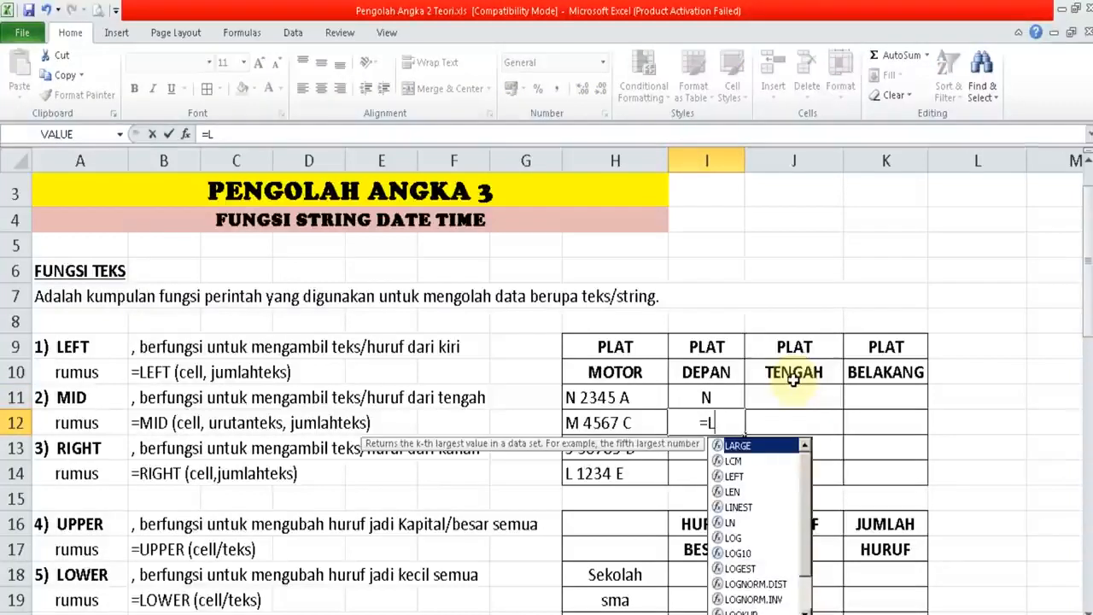
{"action": "type", "text": "EFT"}
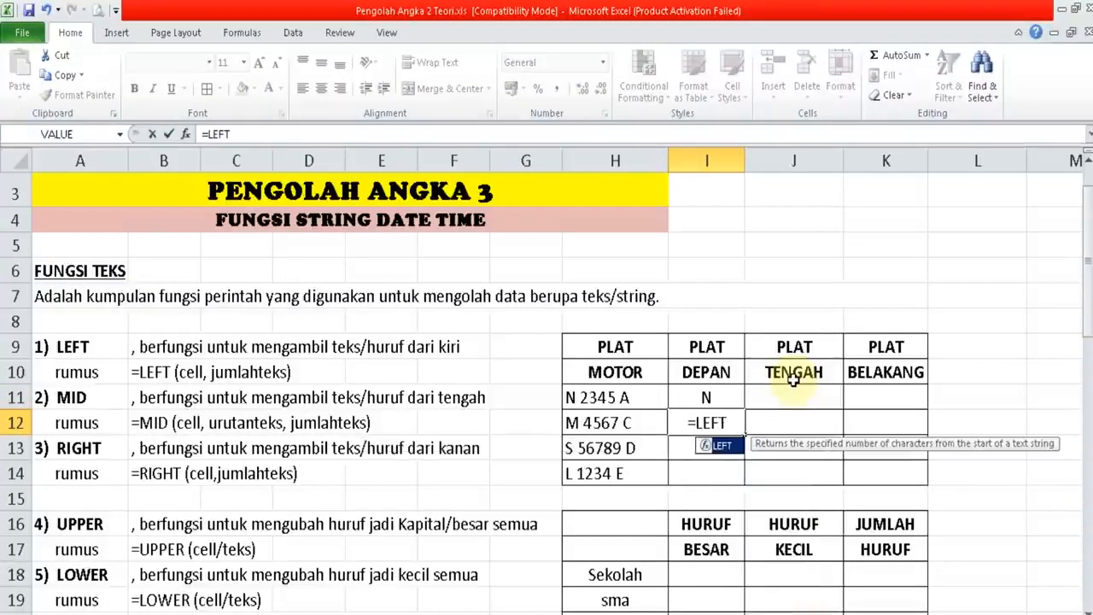
{"action": "type", "text": "("}
{"action": "left_click", "coordinate": [642, 417]}
{"action": "type", "text": ",1"}
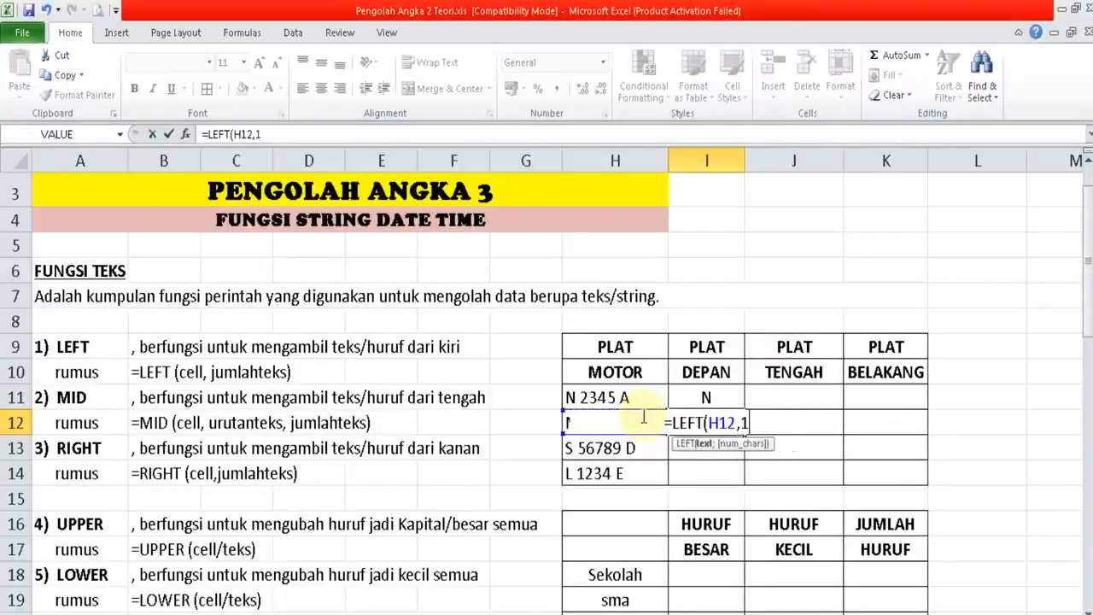
{"action": "type", "text": ")"}
{"action": "key", "text": "Return"}
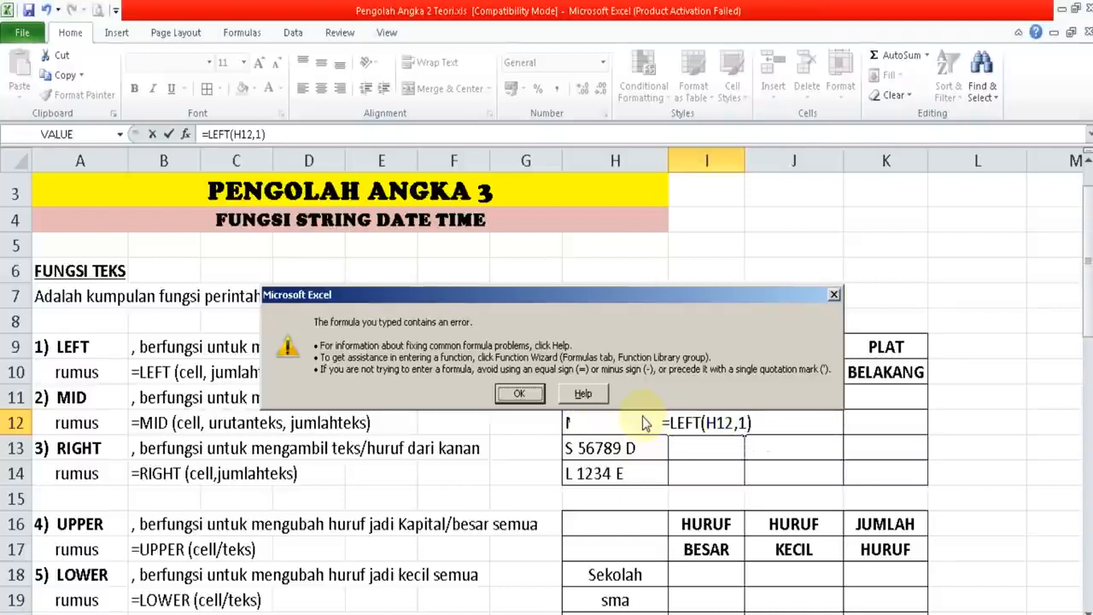
- Dismiss the error and replace the comma with a semicolon, entering =LEFT(H12;1) in I12
{"action": "left_click", "coordinate": [519, 393]}
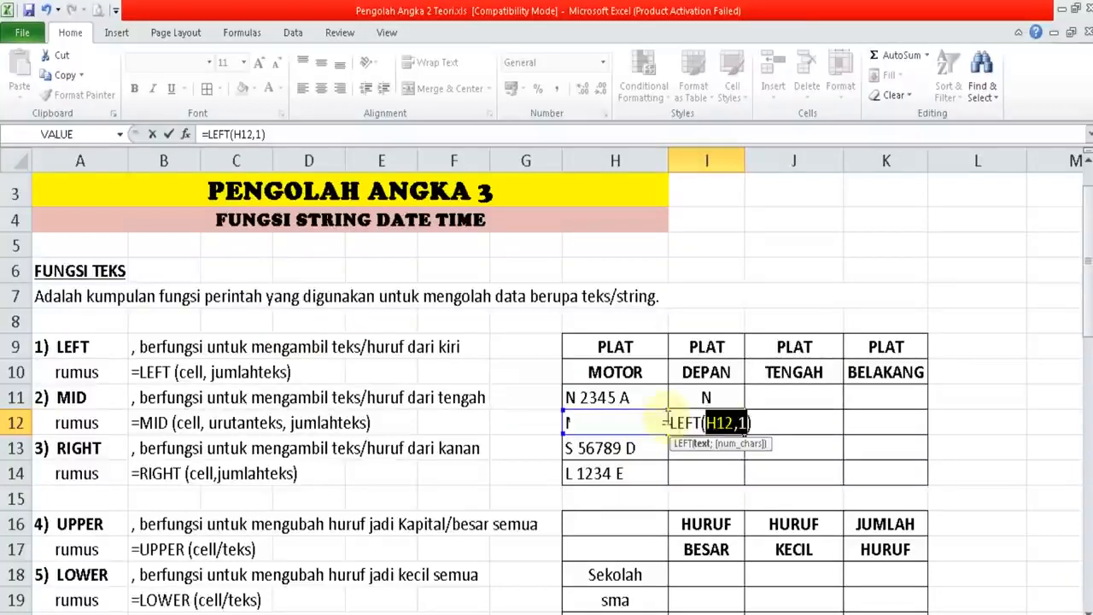
{"action": "left_click", "coordinate": [740, 423]}
{"action": "key", "text": "BackSpace"}
{"action": "type", "text": ";"}
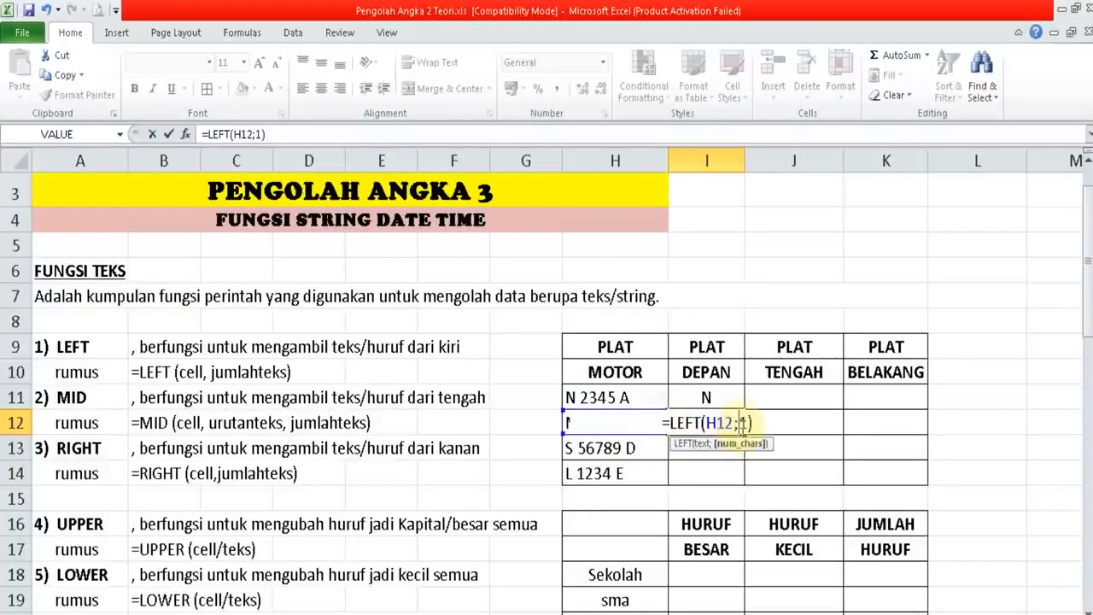
{"action": "key", "text": "Return"}
- Fill the LEFT formula down to I14 in the PLAT DEPAN column, first from I12 and again from I11
{"action": "left_click", "coordinate": [740, 427]}
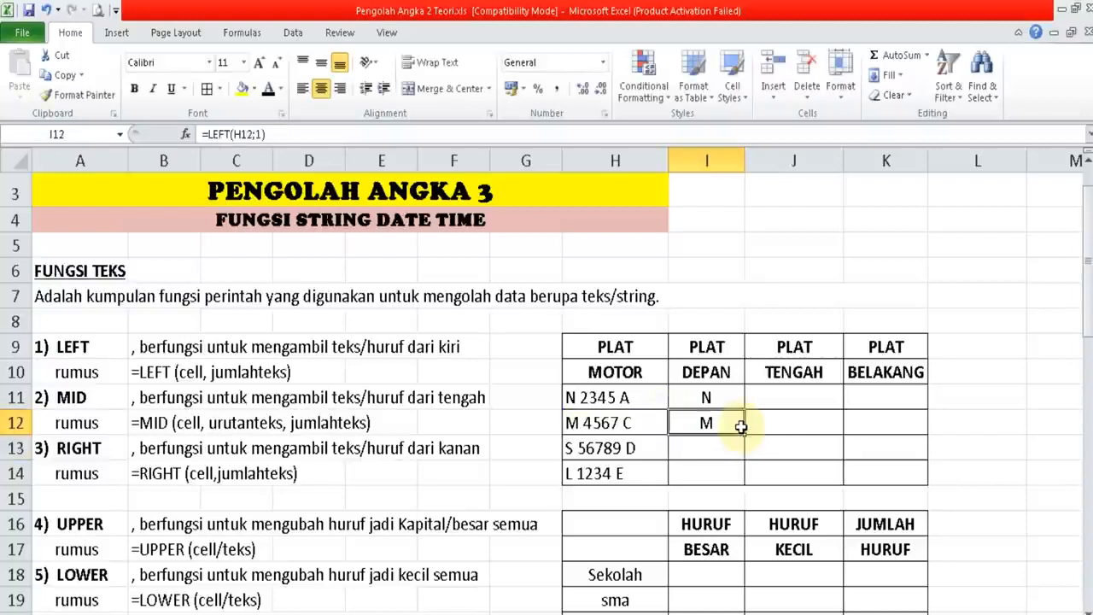
{"action": "left_click_drag", "start_coordinate": [745, 436], "coordinate": [744, 486]}
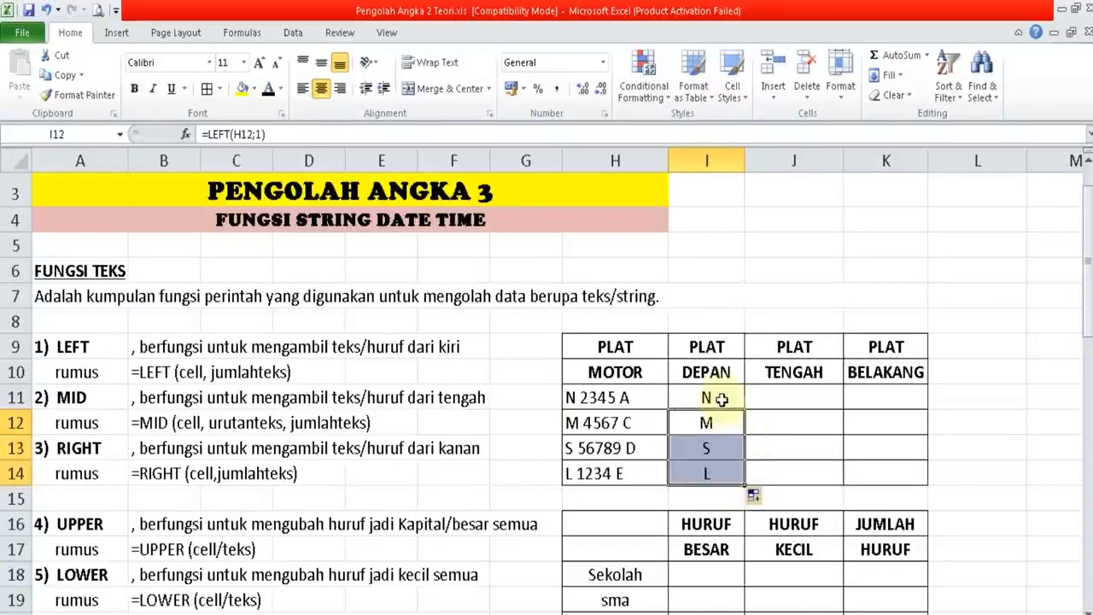
{"action": "left_click", "coordinate": [730, 394]}
{"action": "left_click_drag", "start_coordinate": [745, 410], "coordinate": [745, 486]}
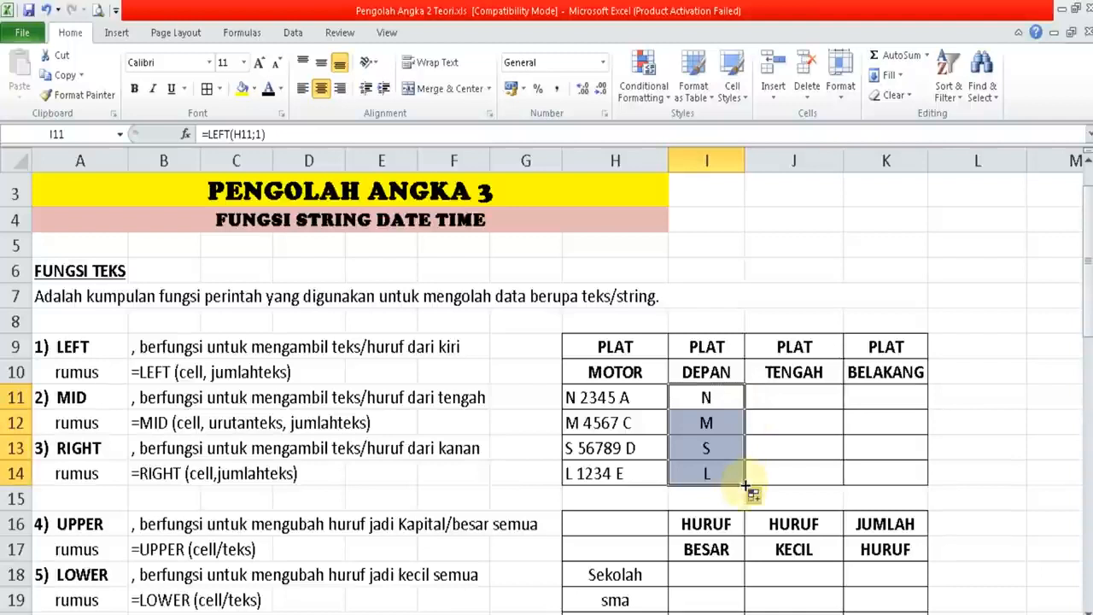
- Enter =MID(H11;3;4) in J11 to extract the middle digits of the first plate, with semicolons as separators
{"action": "left_click", "coordinate": [791, 396]}
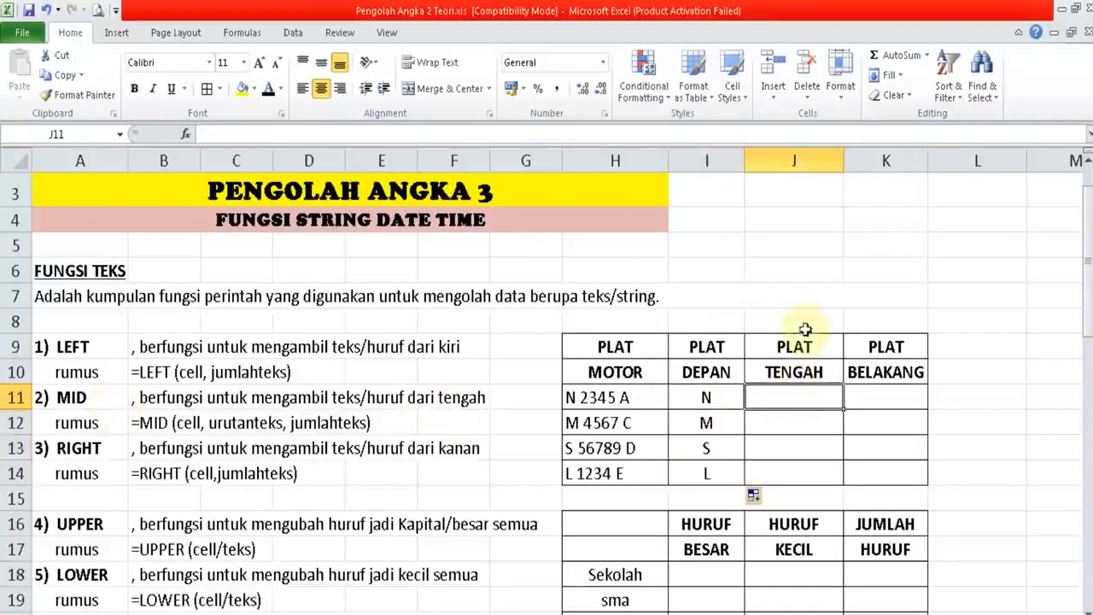
{"action": "left_click", "coordinate": [115, 395]}
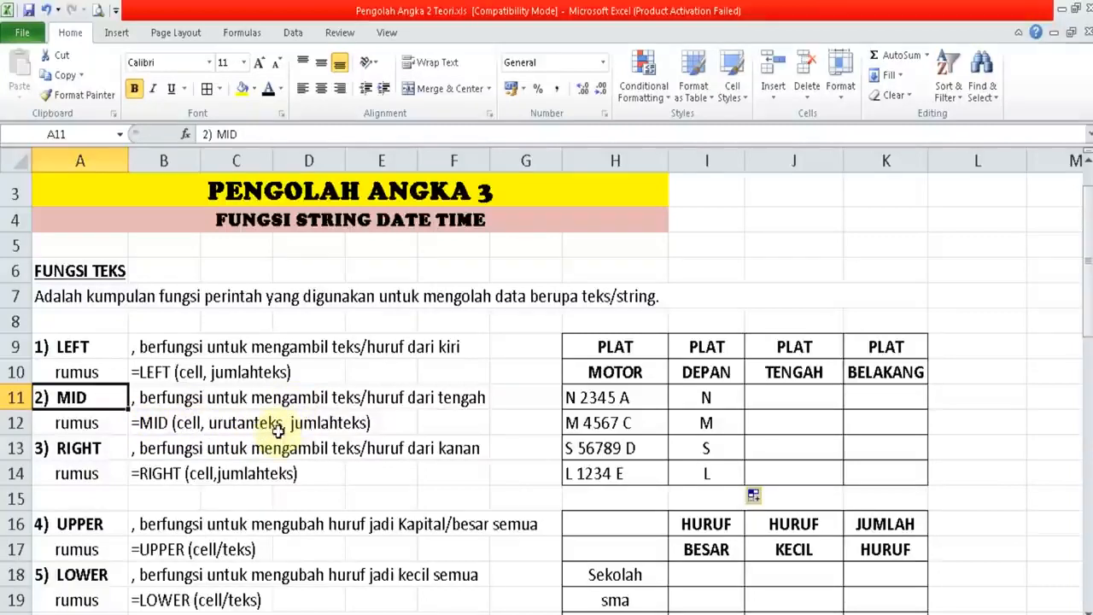
{"action": "left_click", "coordinate": [778, 404]}
{"action": "type", "text": "="}
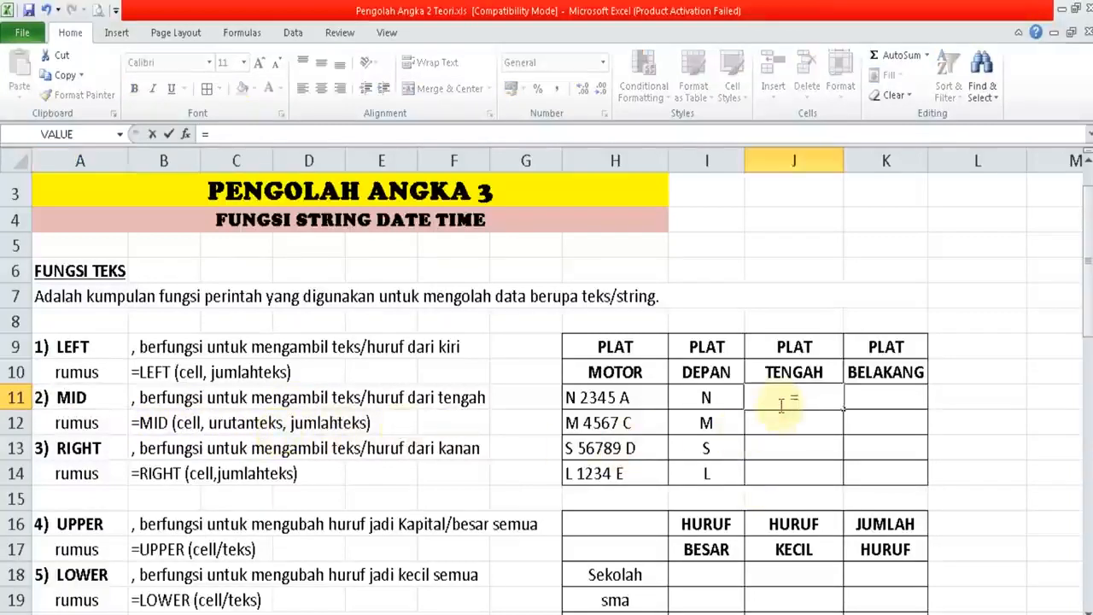
{"action": "type", "text": "MID("}
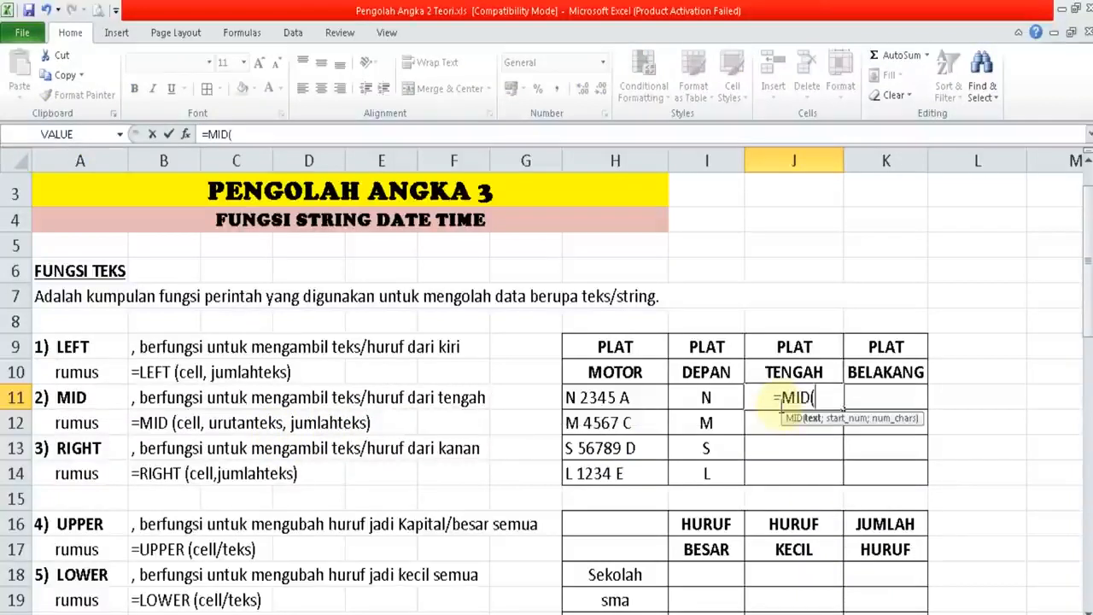
{"action": "left_click", "coordinate": [652, 395]}
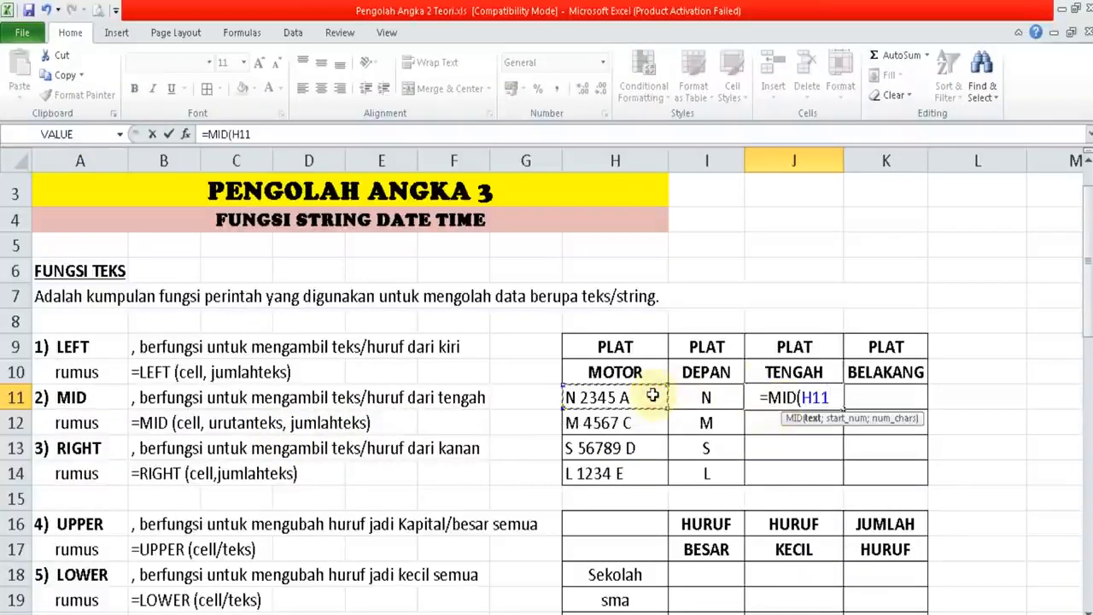
{"action": "type", "text": ","}
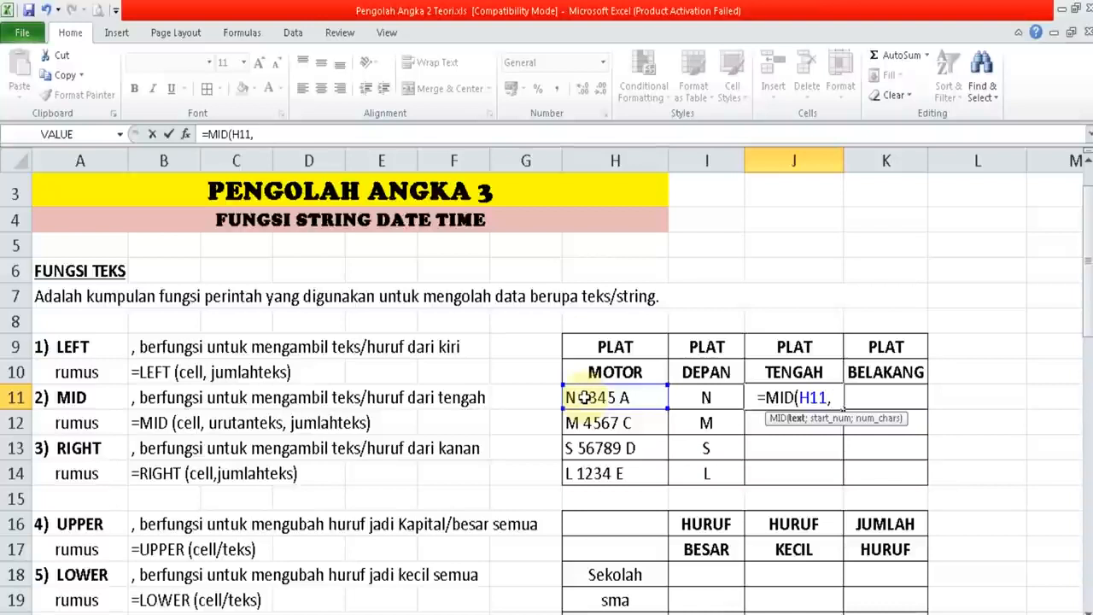
{"action": "type", "text": "3"}
{"action": "key", "text": "BackSpace"}
{"action": "key", "text": "BackSpace"}
{"action": "type", "text": ";3;"}
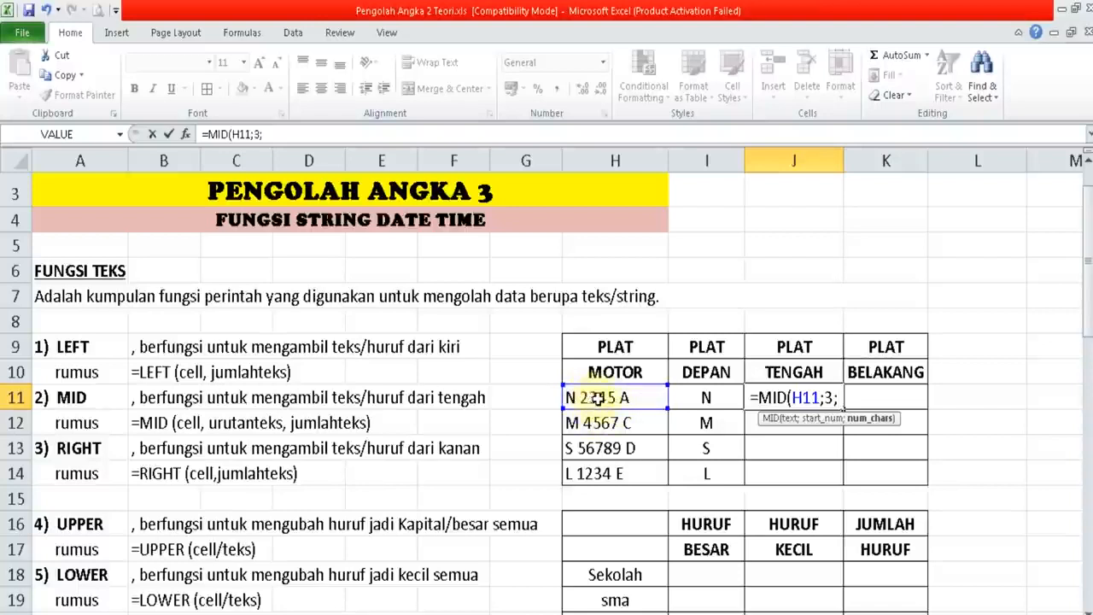
{"action": "type", "text": "4"}
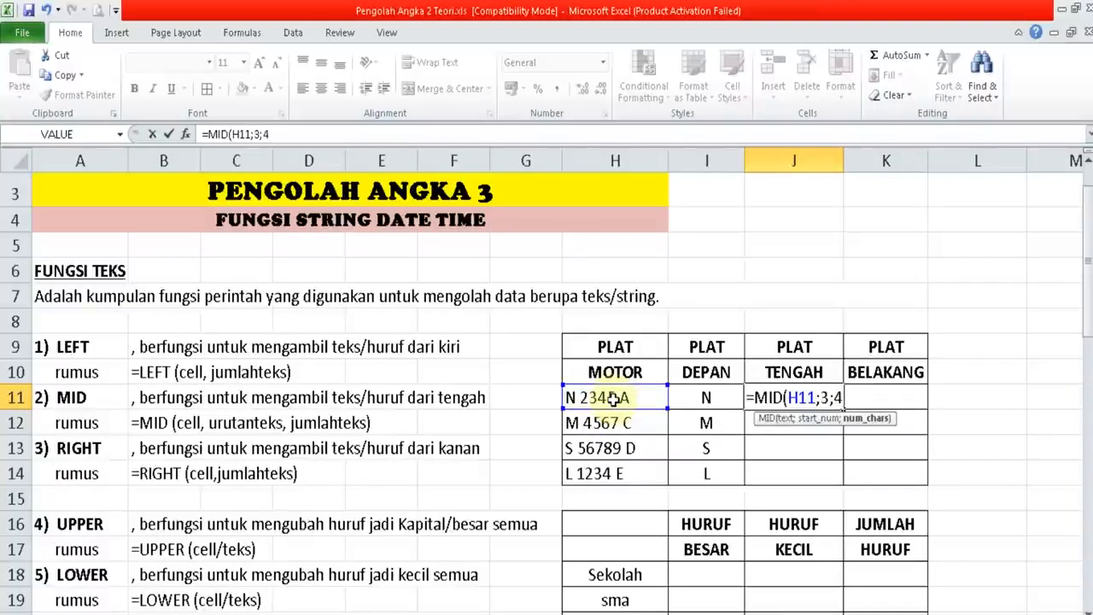
{"action": "type", "text": ")"}
{"action": "key", "text": "Return"}
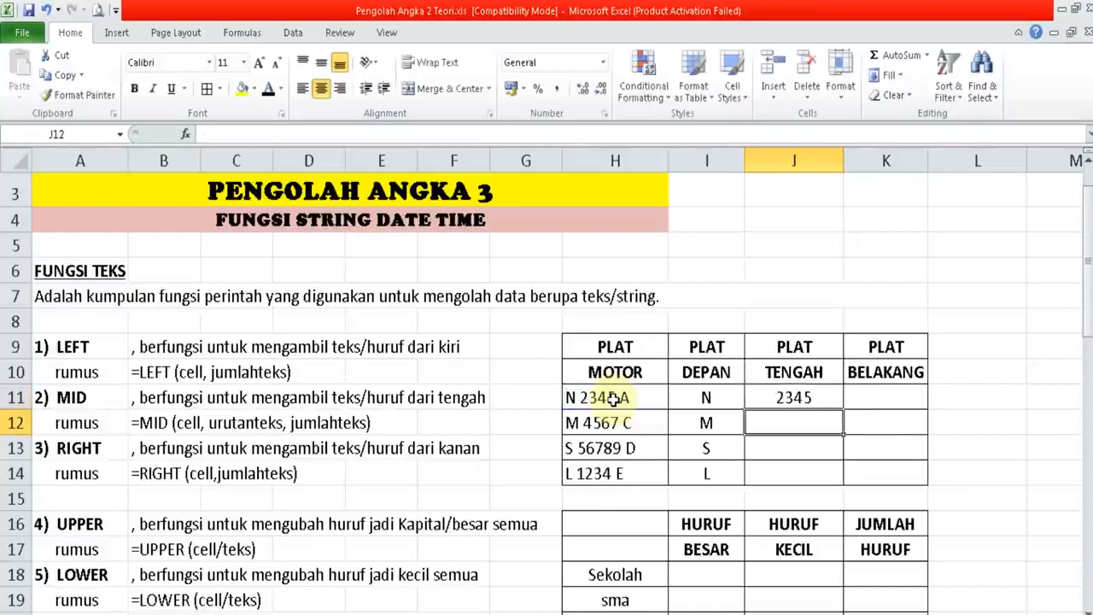
- Enter =MID(H12;3;4) in J12 and fill it down through J14 in the PLAT TENGAH column
{"action": "type", "text": "=MID("}
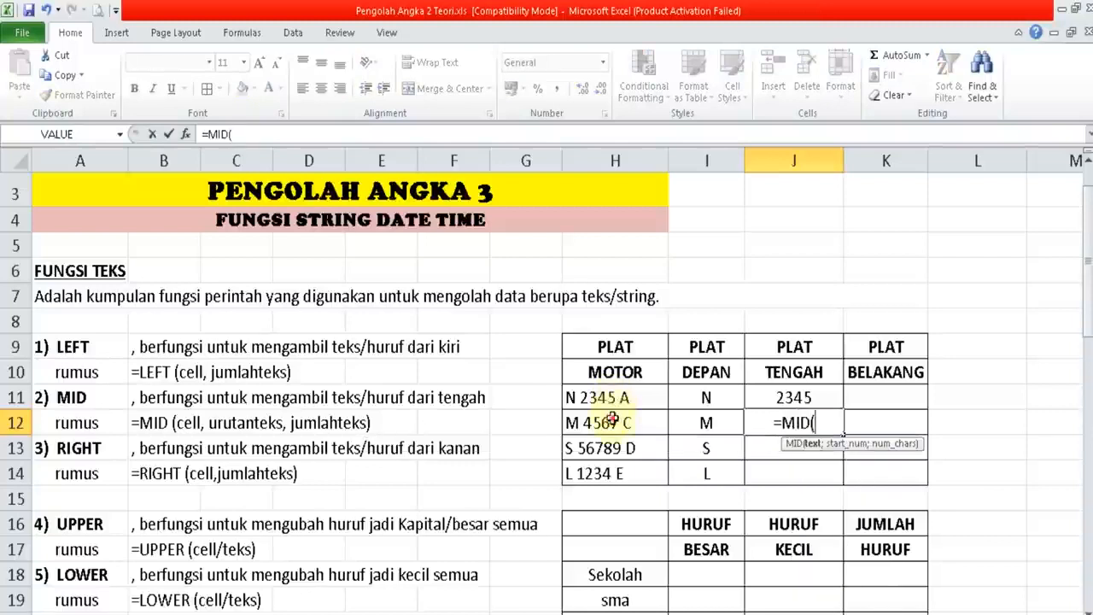
{"action": "left_click", "coordinate": [612, 418]}
{"action": "type", "text": ";"}
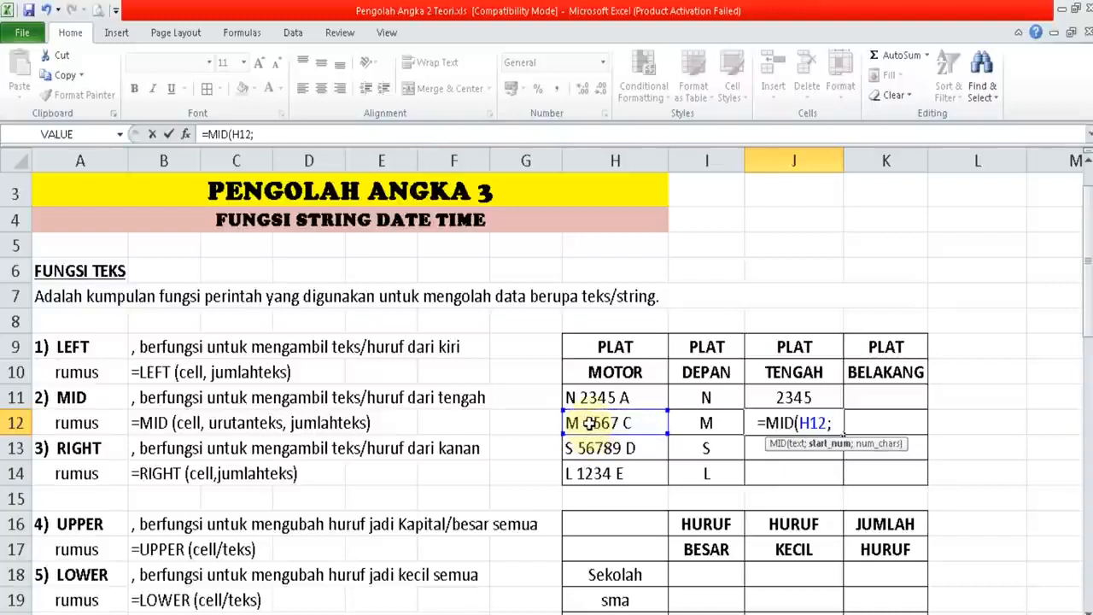
{"action": "type", "text": "3"}
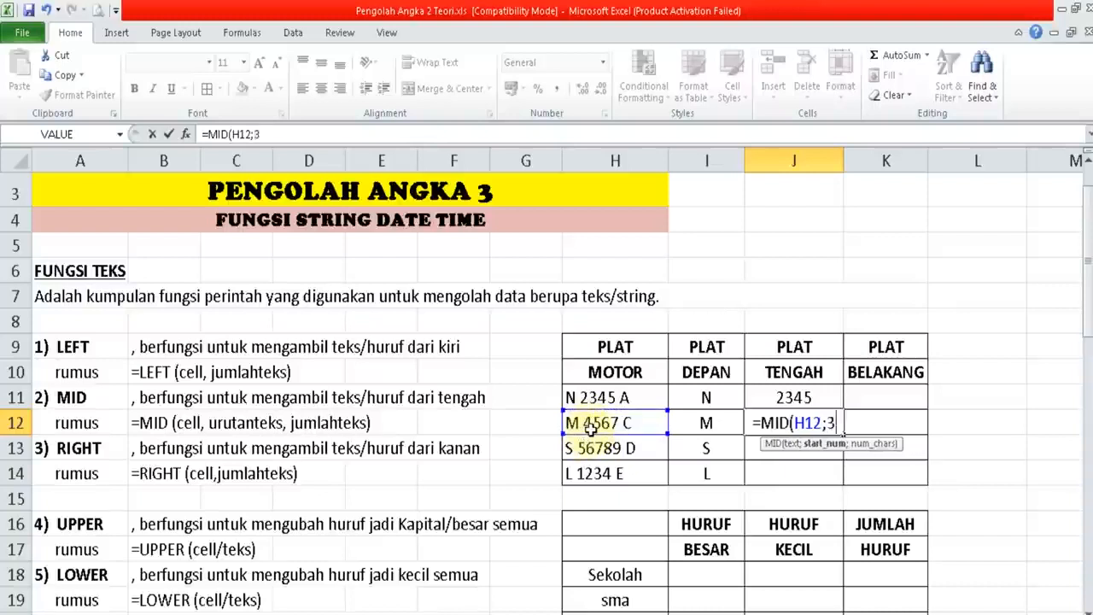
{"action": "type", "text": ";4"}
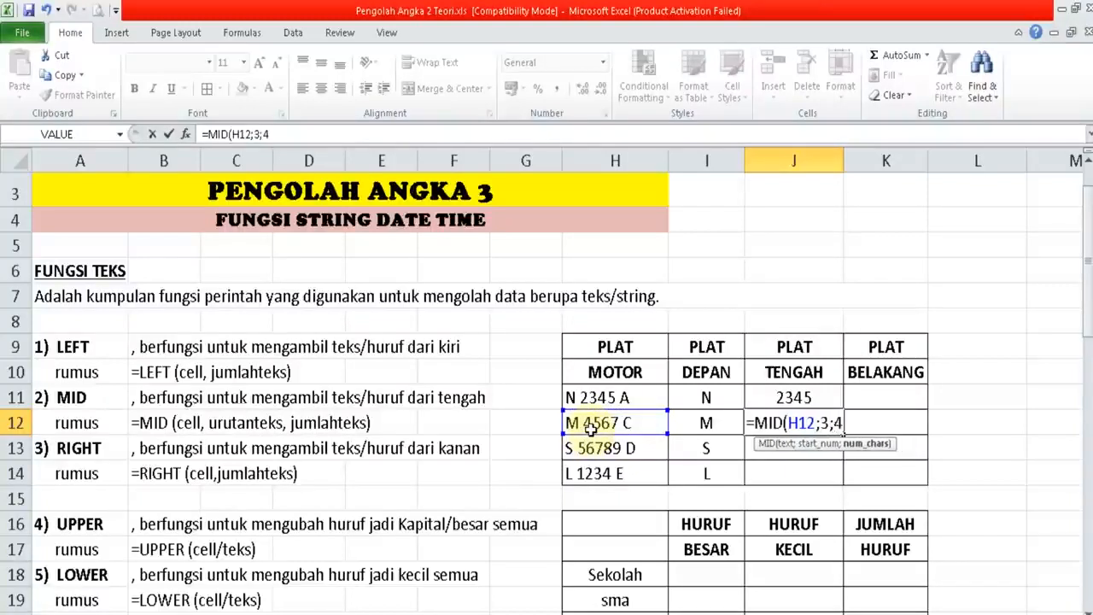
{"action": "type", "text": ")"}
{"action": "key", "text": "Return"}
{"action": "key", "text": "Up"}
{"action": "left_click_drag", "start_coordinate": [844, 434], "coordinate": [844, 478]}
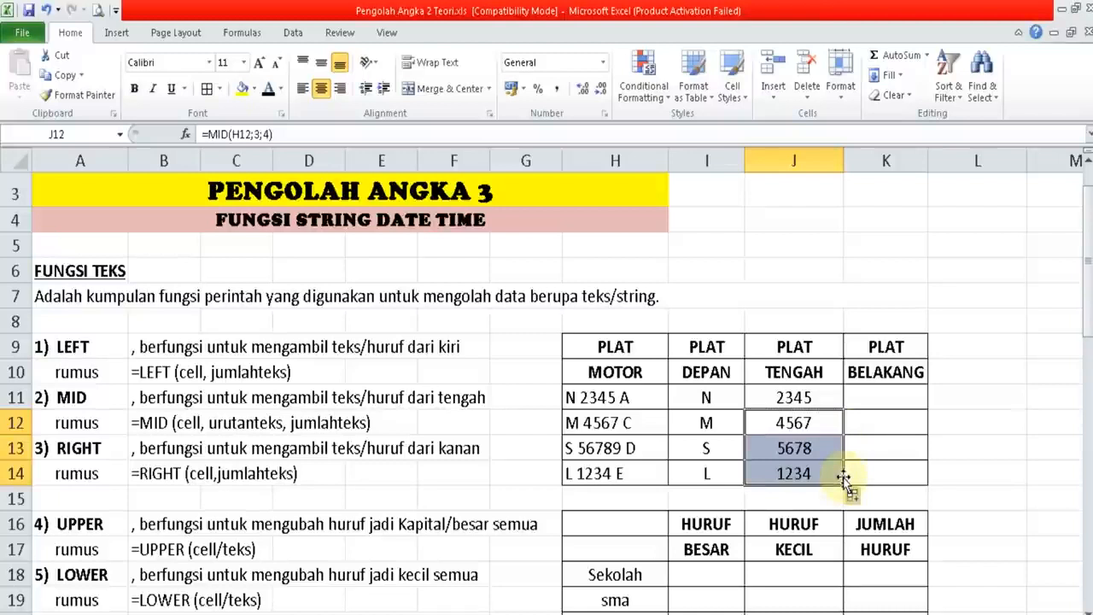
- Enter =RIGHT(H11;1) in K11 to extract the last letter of the first plate
{"action": "left_click", "coordinate": [871, 395]}
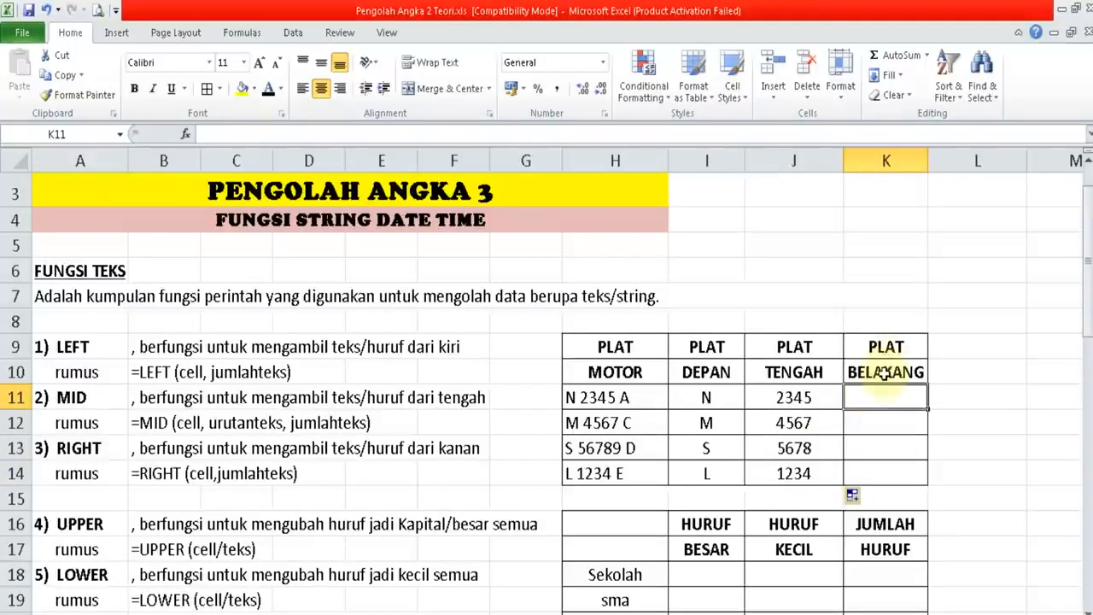
{"action": "type", "text": "="}
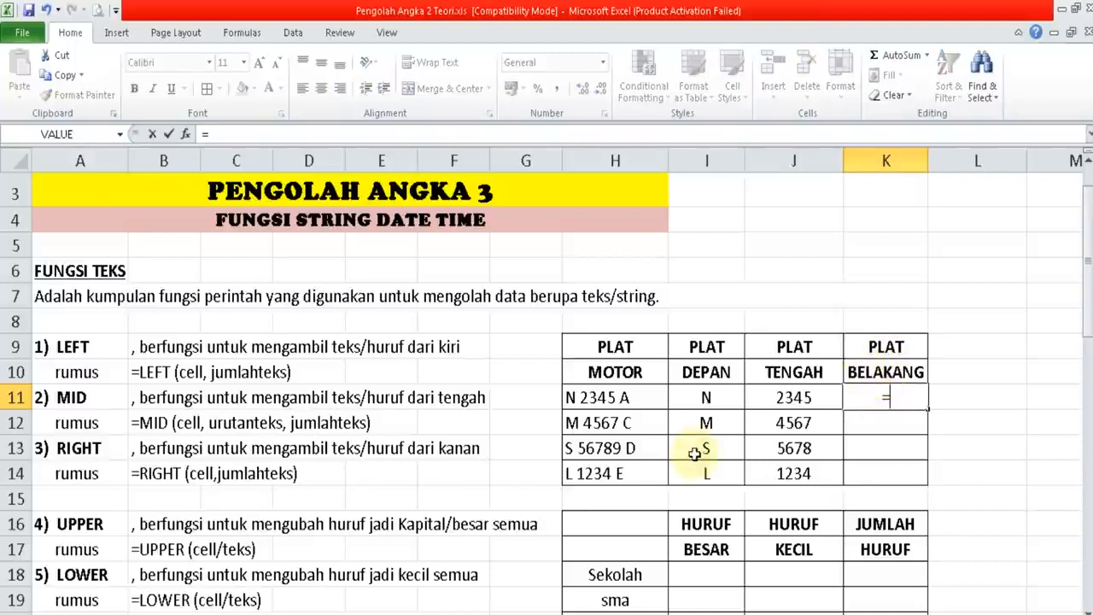
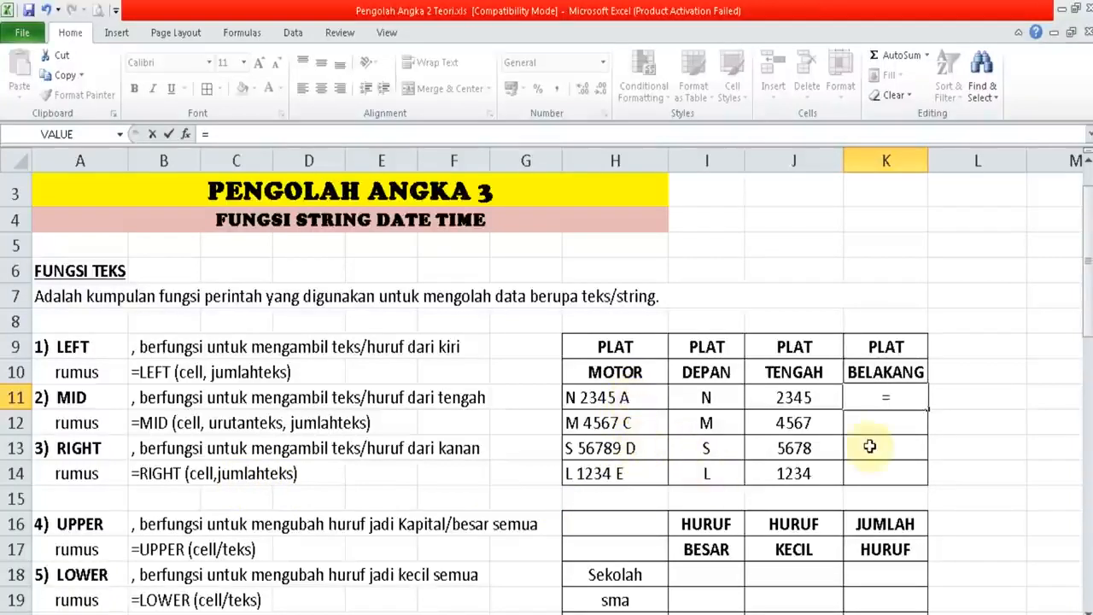
{"action": "type", "text": "RI"}
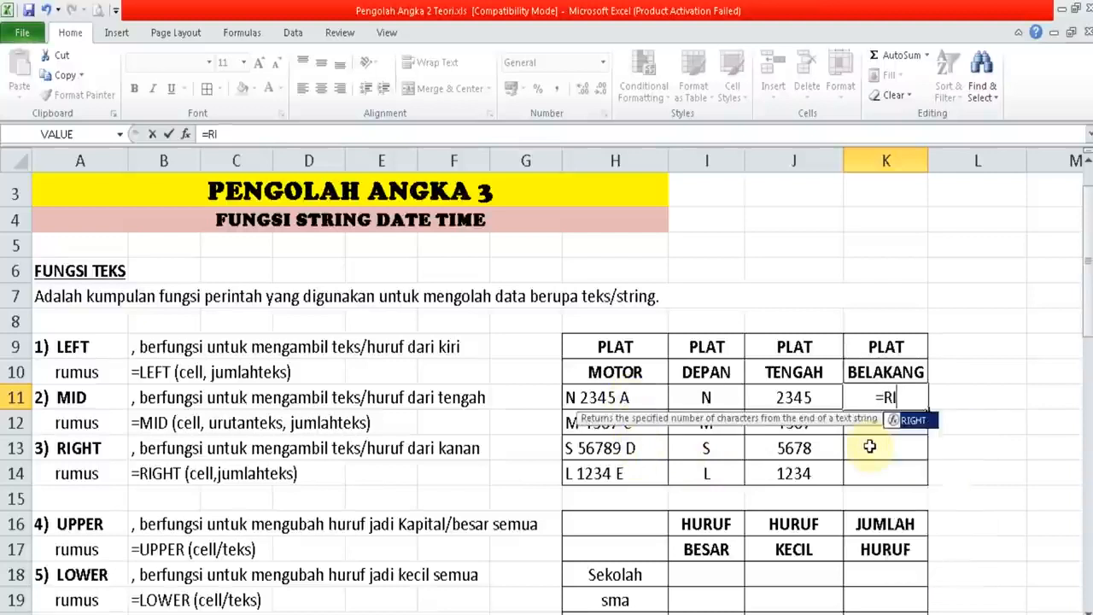
{"action": "type", "text": "GHT("}
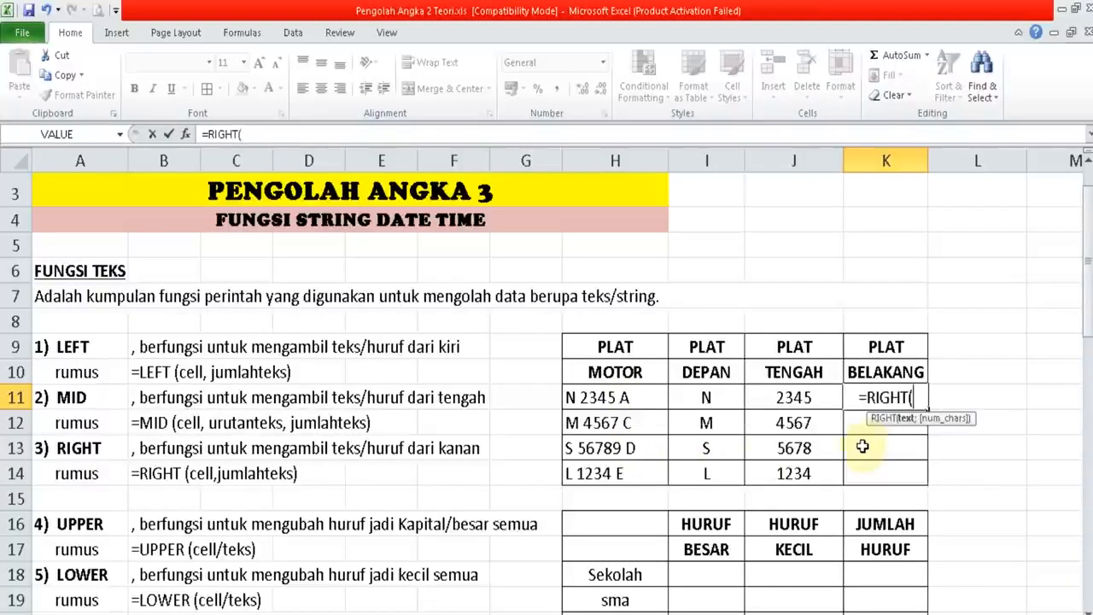
{"action": "left_click", "coordinate": [636, 395]}
{"action": "type", "text": ";"}
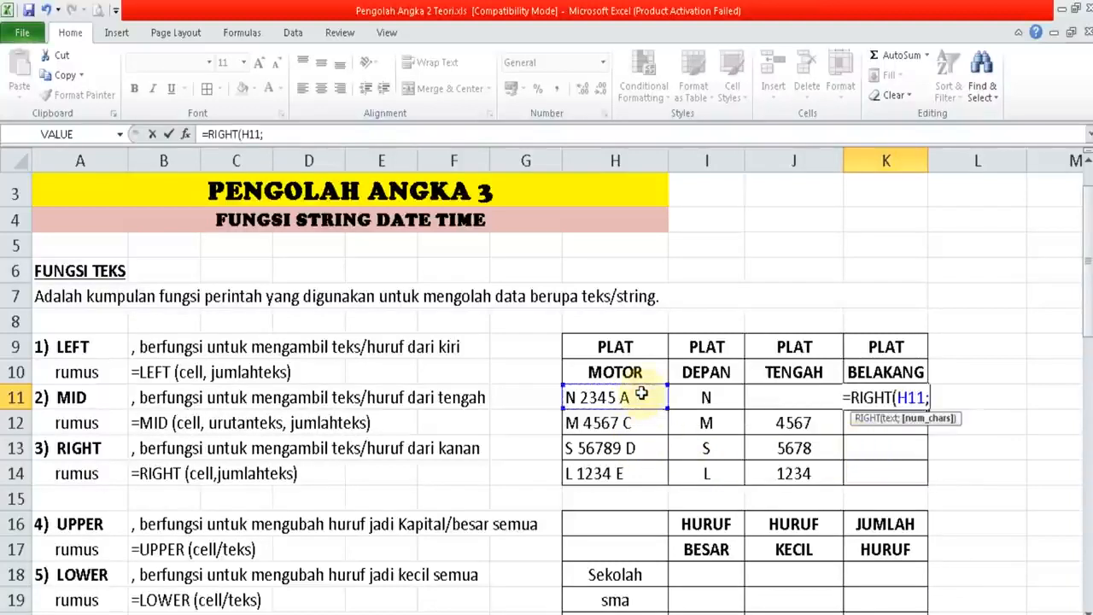
{"action": "type", "text": "1"}
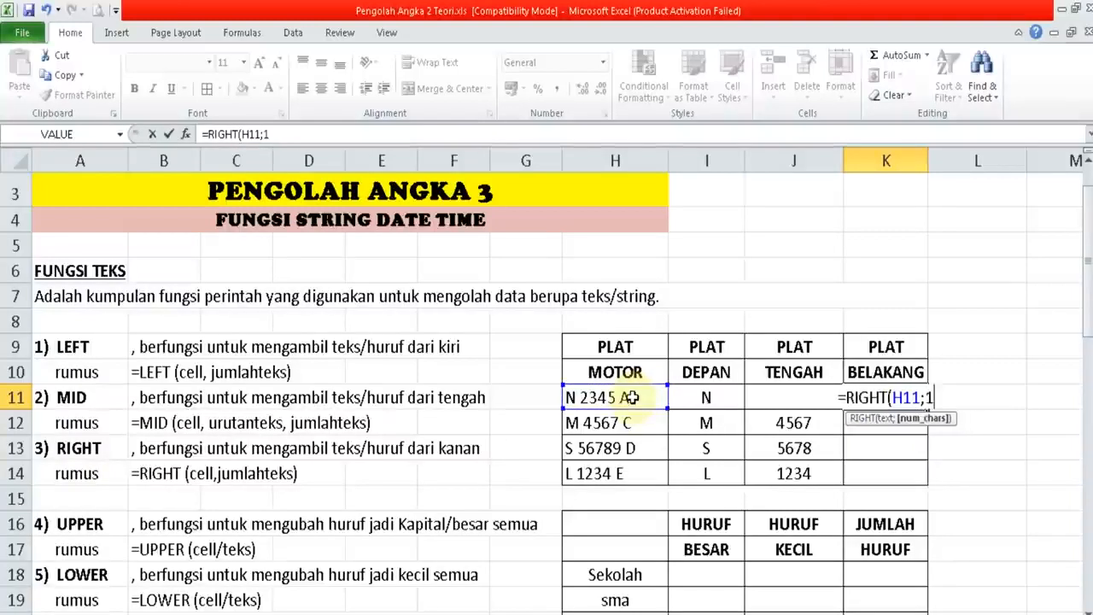
{"action": "type", "text": ")"}
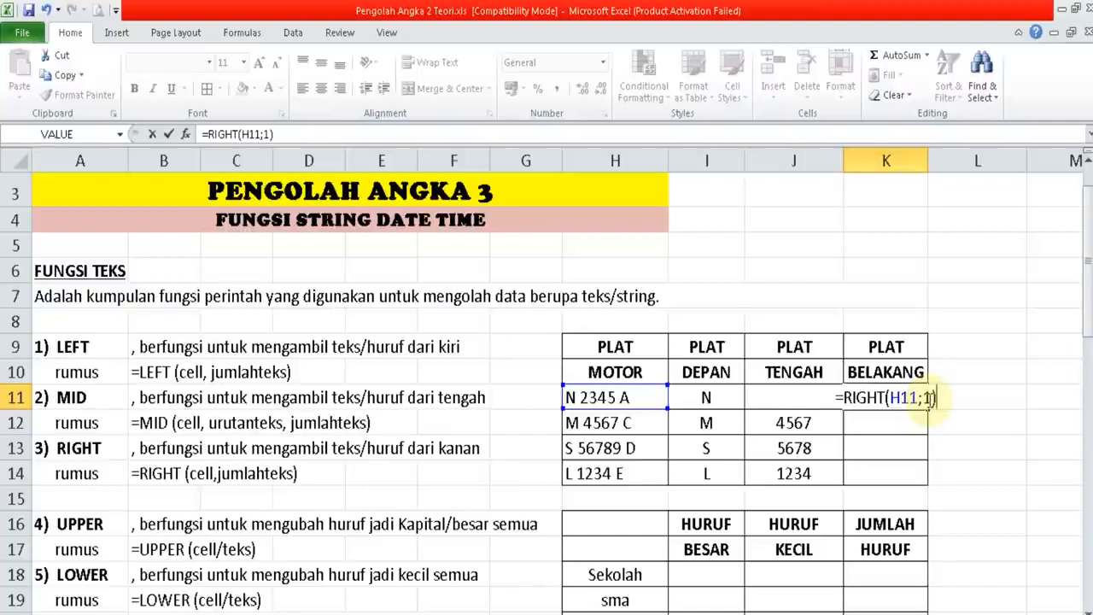
{"action": "key", "text": "Return"}
{"action": "left_click", "coordinate": [929, 399]}
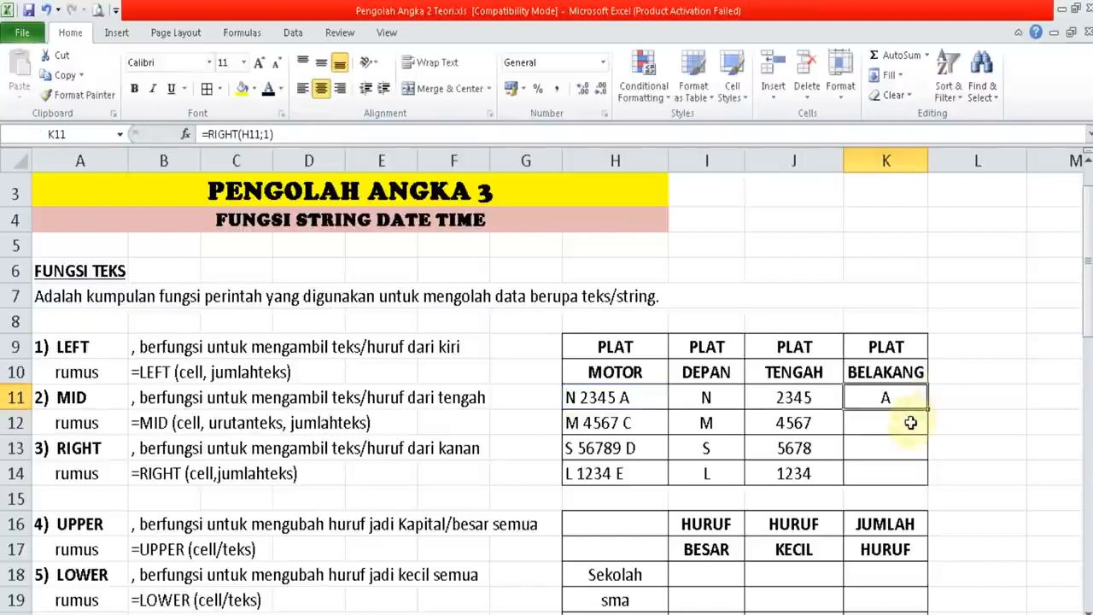
- Enter =RIGHT(H12;1) in K12 and fill it down through K14 in the PLAT BELAKANG column
{"action": "left_click", "coordinate": [910, 421]}
{"action": "type", "text": "=RI"}
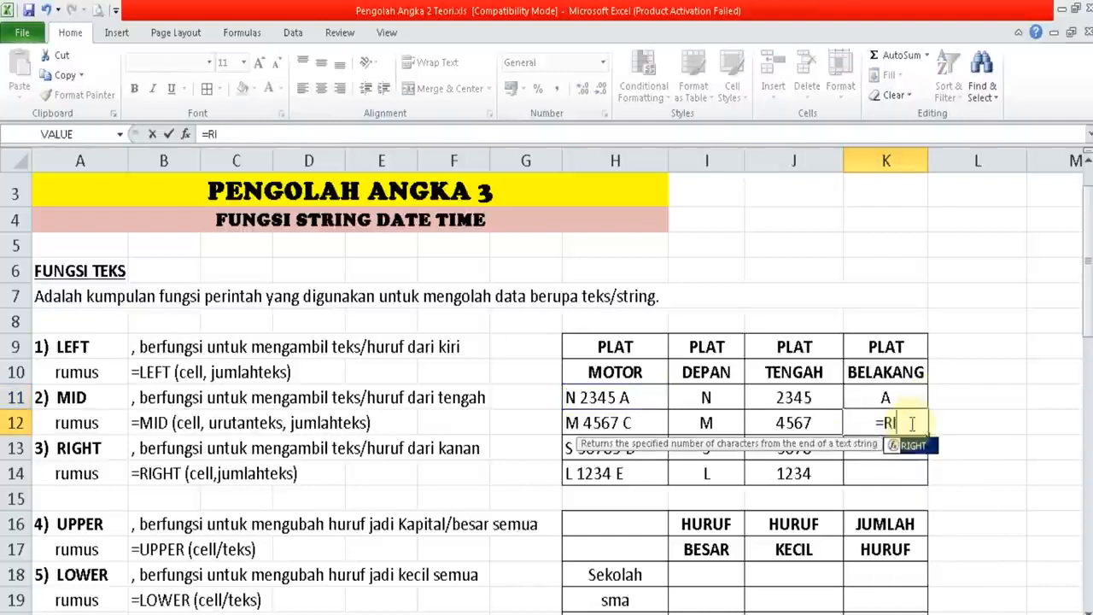
{"action": "type", "text": "GHT("}
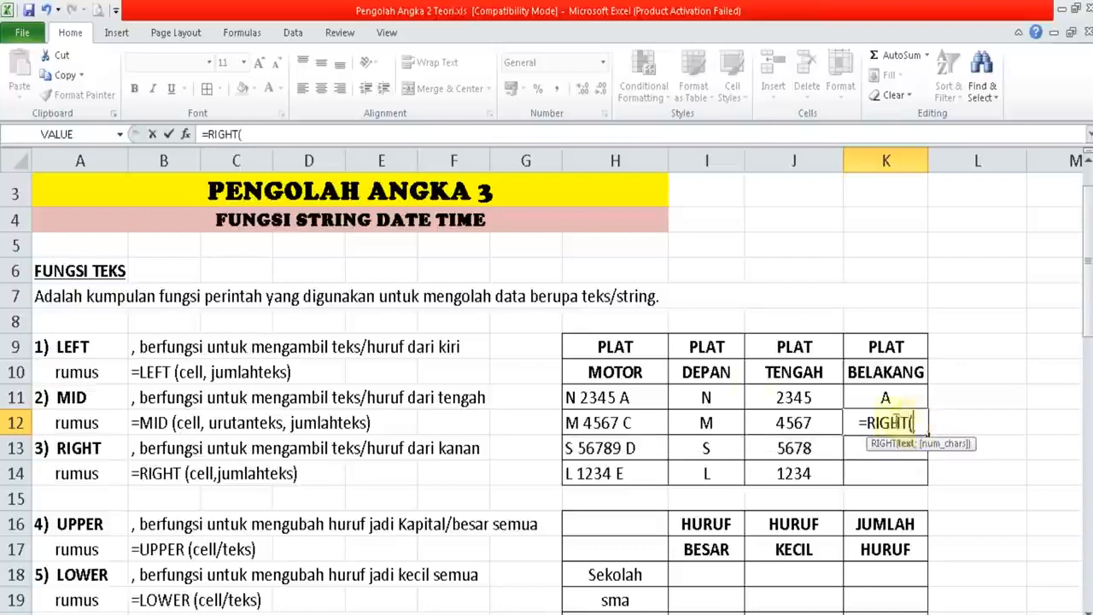
{"action": "left_click", "coordinate": [647, 425]}
{"action": "type", "text": ";"}
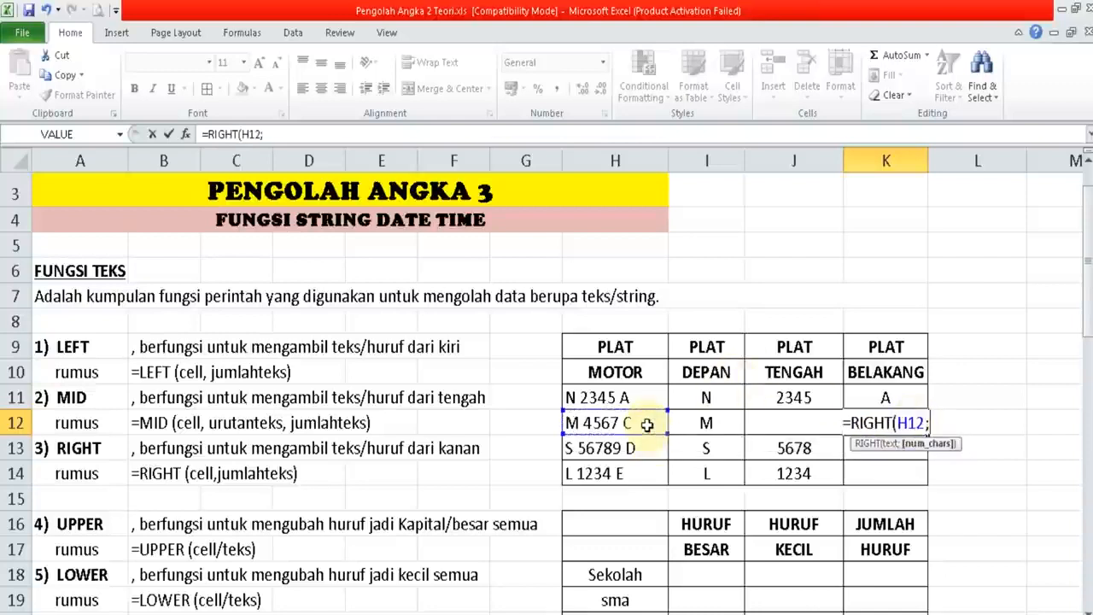
{"action": "type", "text": "1)"}
{"action": "key", "text": "Return"}
{"action": "key", "text": "Up"}
{"action": "left_click_drag", "start_coordinate": [928, 435], "coordinate": [930, 474]}
- Examine the explanations and formula syntax of the UPPER, LOWER and LEN functions below the plate examples
{"action": "left_click", "coordinate": [701, 448]}
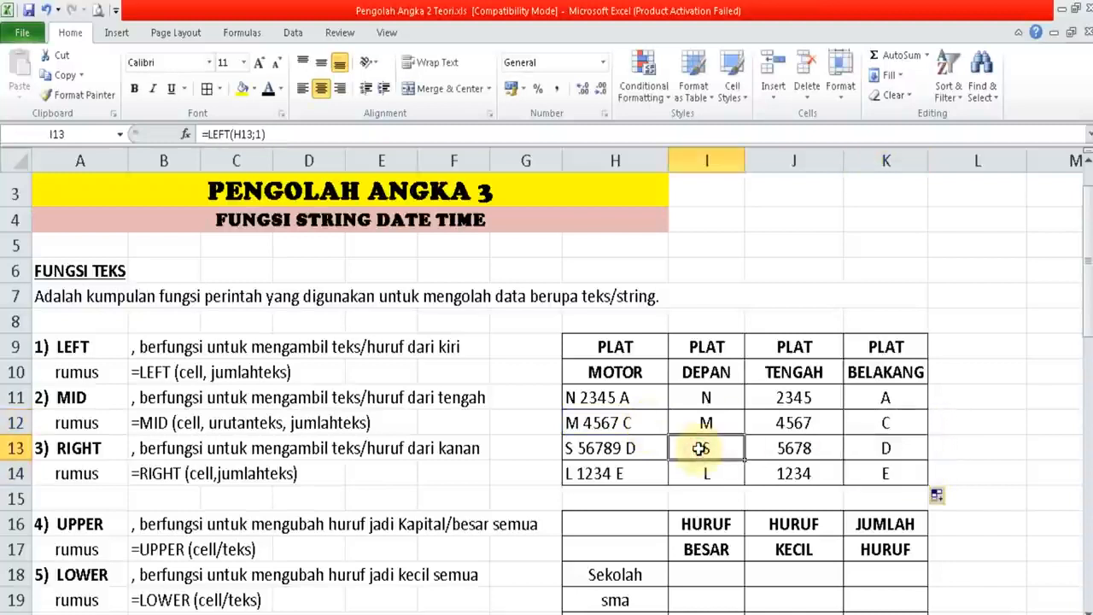
{"action": "left_click", "coordinate": [125, 498]}
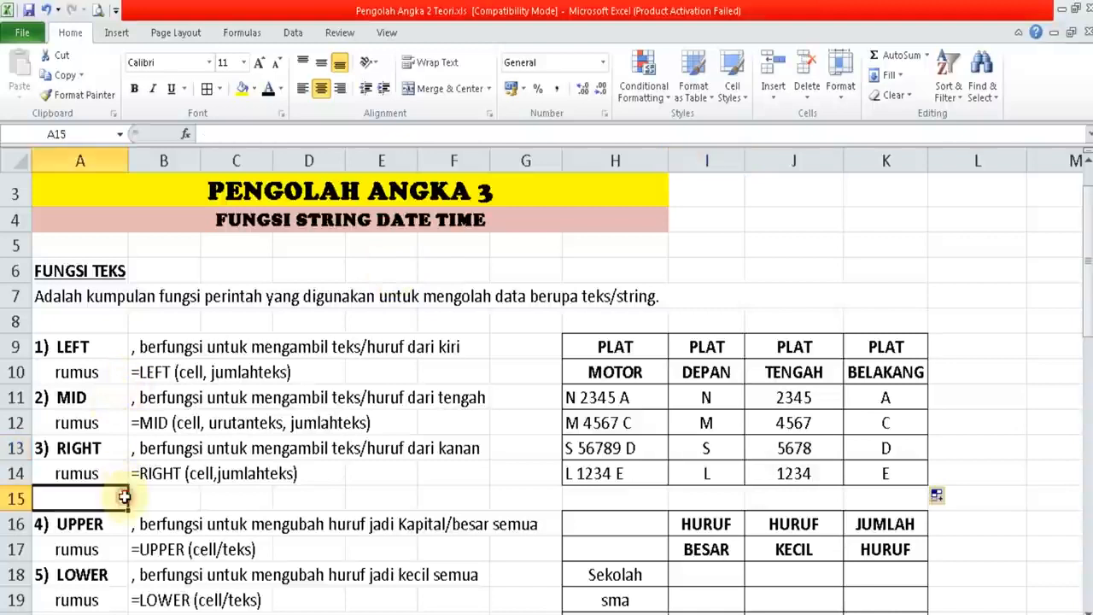
{"action": "key", "text": "Down"}
{"action": "key", "text": "Down"}
{"action": "key", "text": "Down"}
{"action": "key", "text": "Down"}
{"action": "key", "text": "Down"}
{"action": "key", "text": "Down"}
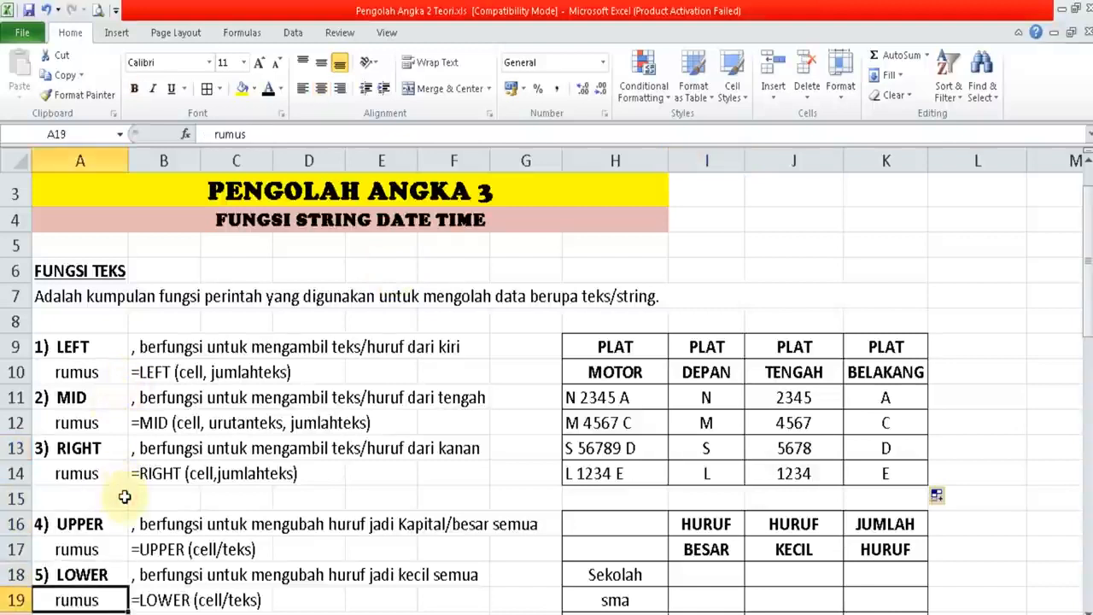
{"action": "key", "text": "Down"}
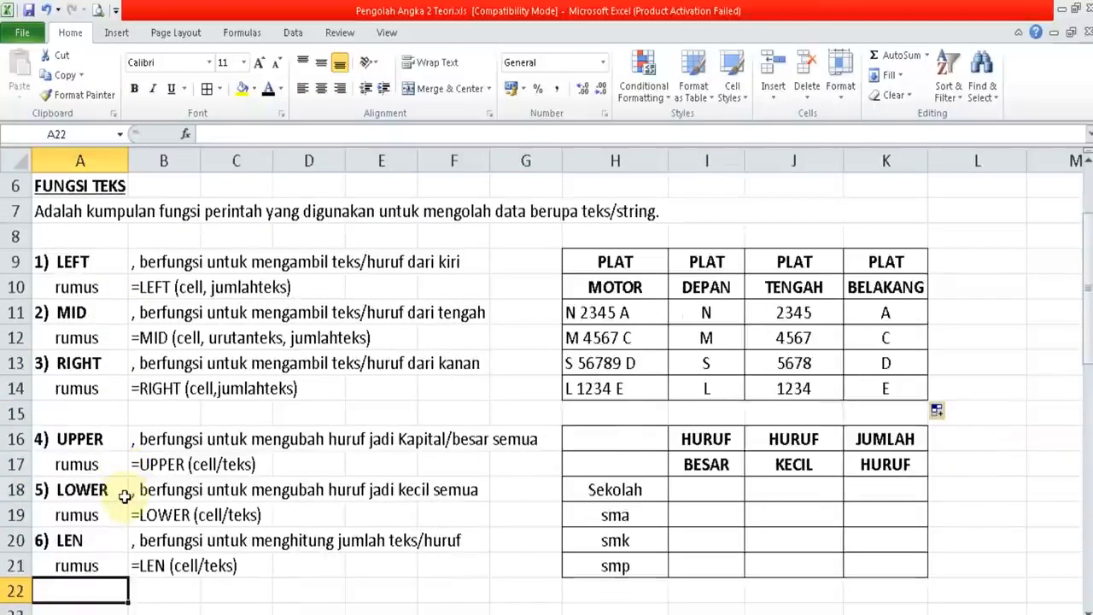
{"action": "left_click", "coordinate": [85, 541]}
{"action": "left_click", "coordinate": [87, 443]}
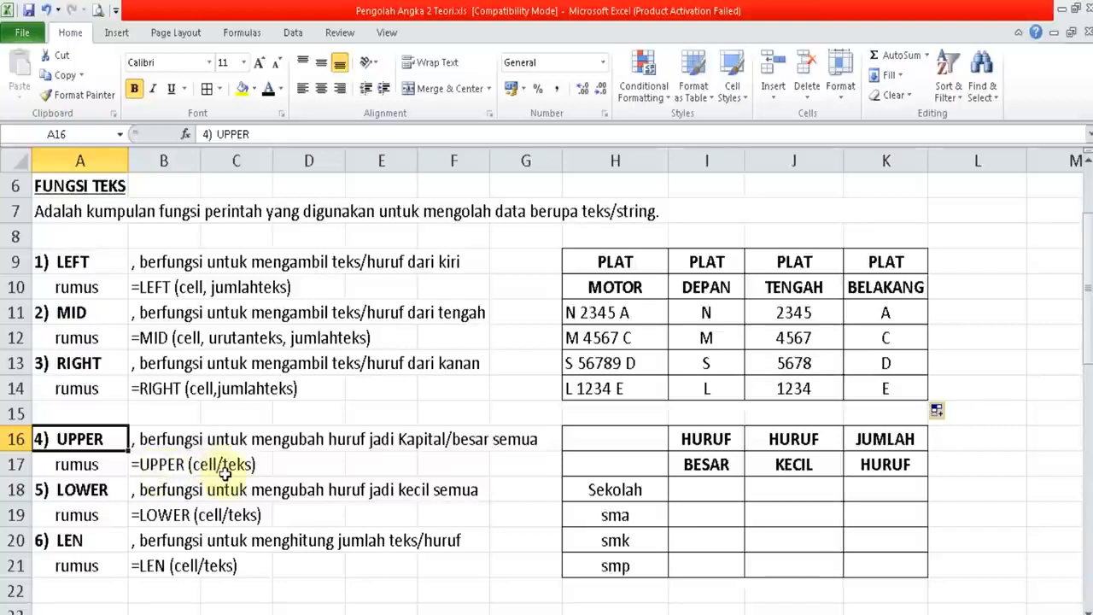
- Enter =UPPER(H18) in I18 to convert Sekolah to capitals in the HURUF BESAR column
{"action": "left_click", "coordinate": [715, 488]}
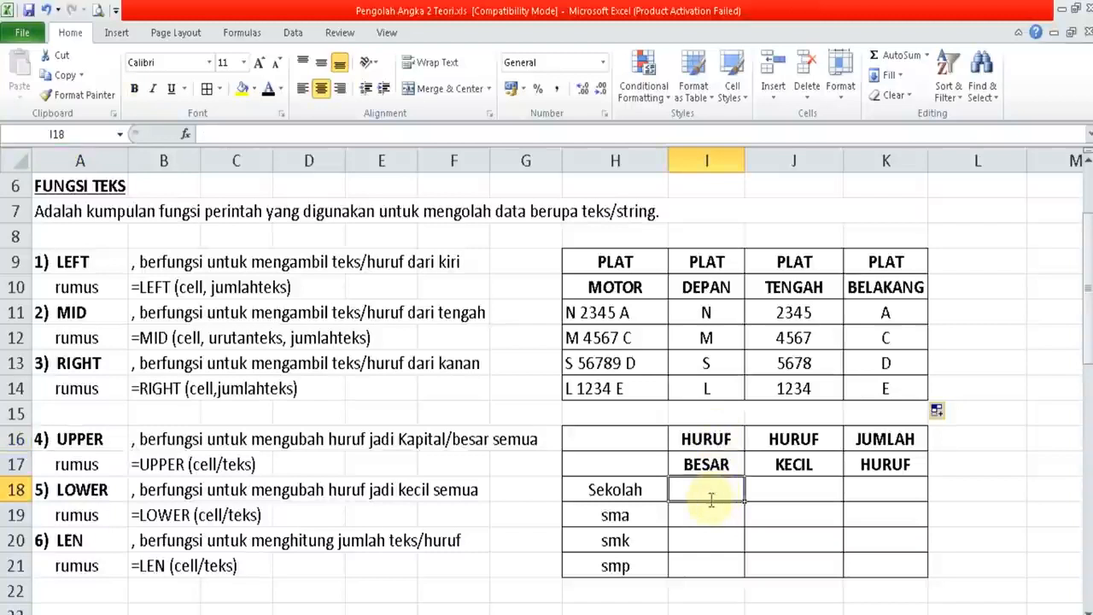
{"action": "type", "text": "=U"}
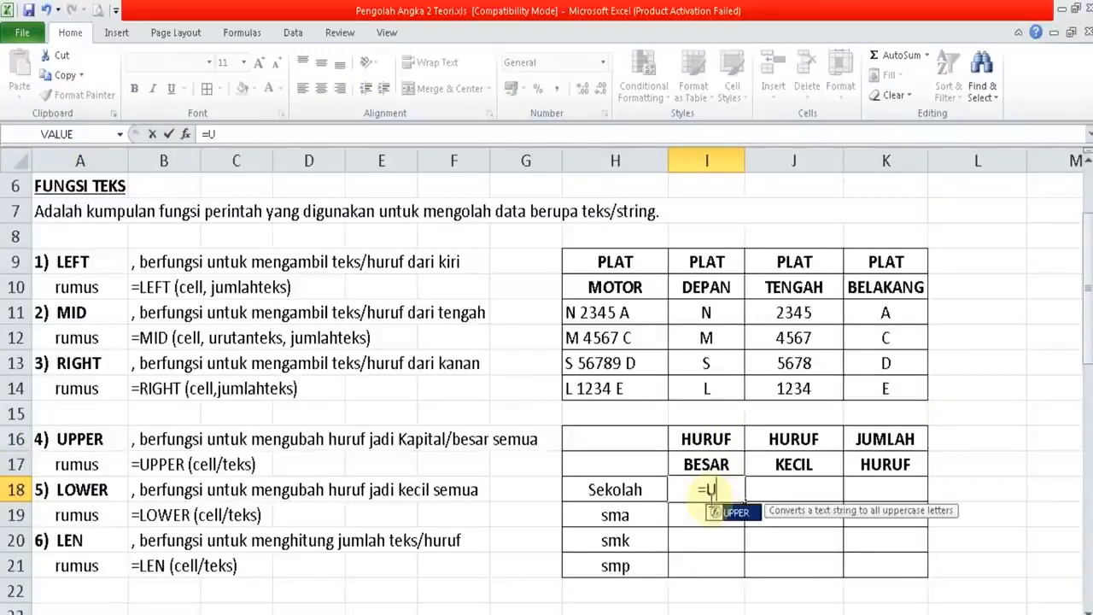
{"action": "type", "text": "PPER("}
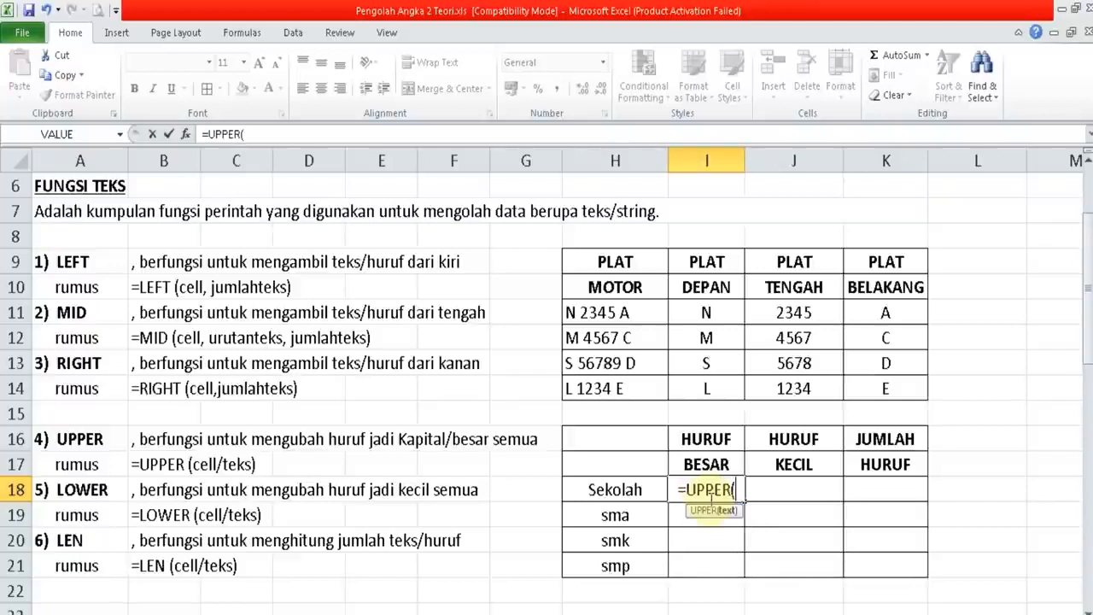
{"action": "left_click", "coordinate": [607, 493]}
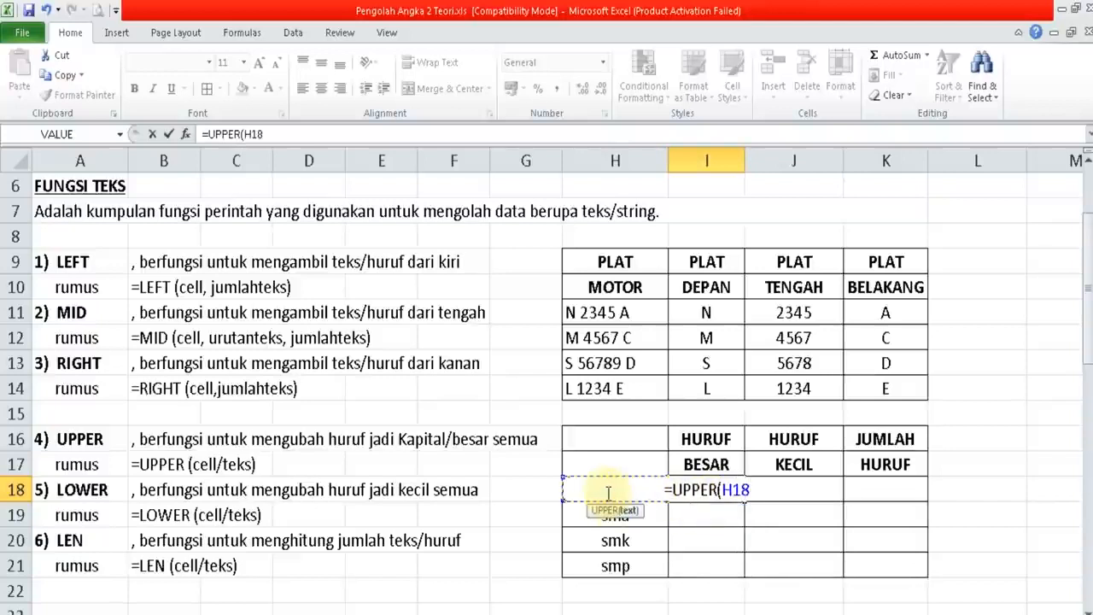
{"action": "key", "text": "Return"}
{"action": "key", "text": "Up"}
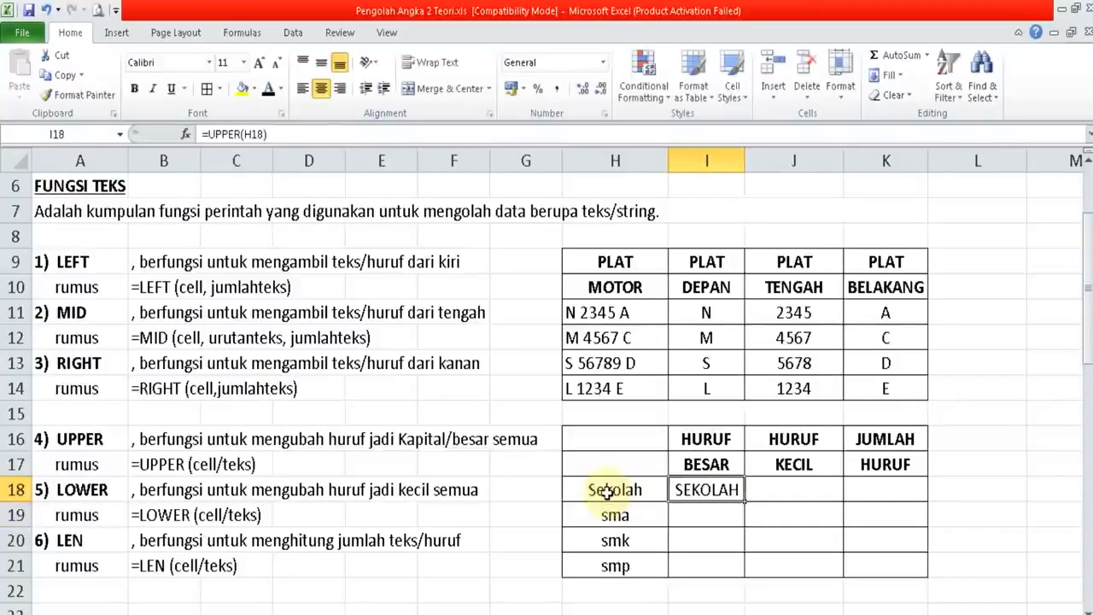
- Enter =UPPER(H19) in I19 and fill it down through I21 in the HURUF BESAR column
{"action": "key", "text": "Down"}
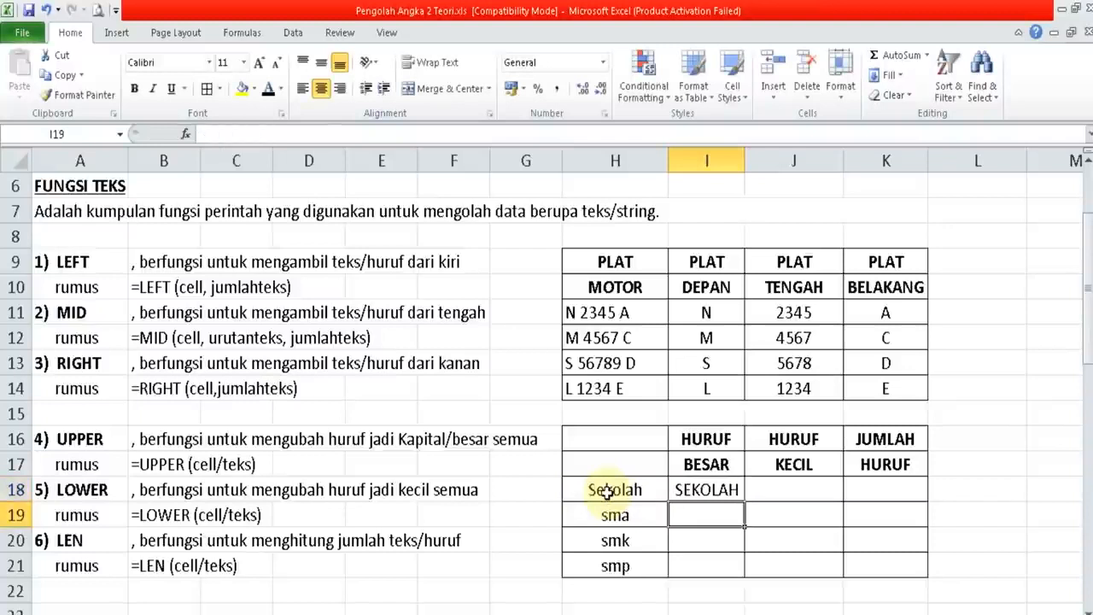
{"action": "type", "text": "=UP"}
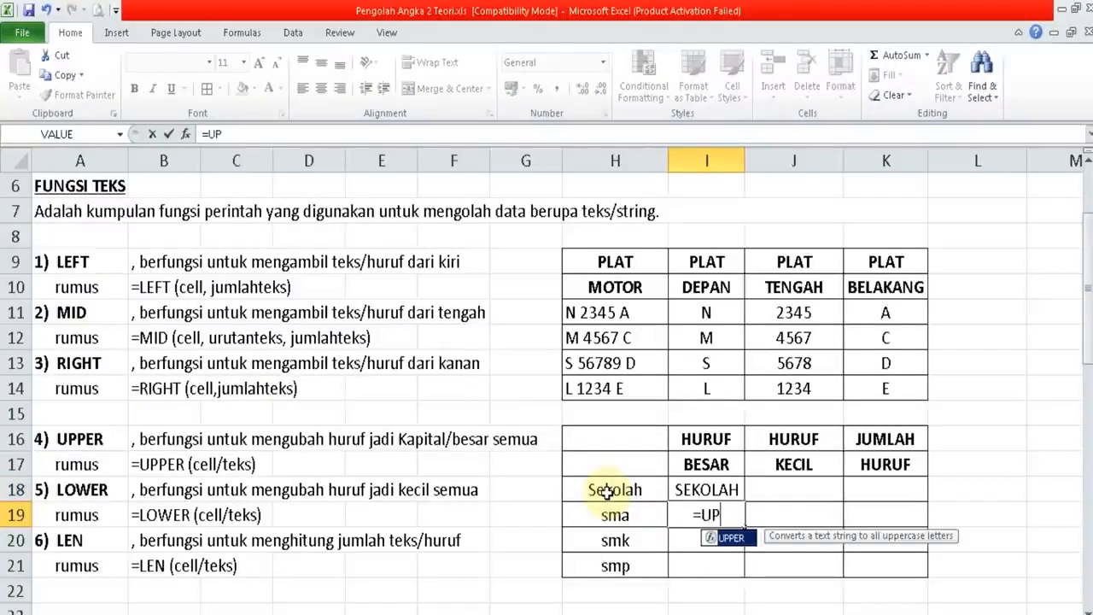
{"action": "type", "text": "PER("}
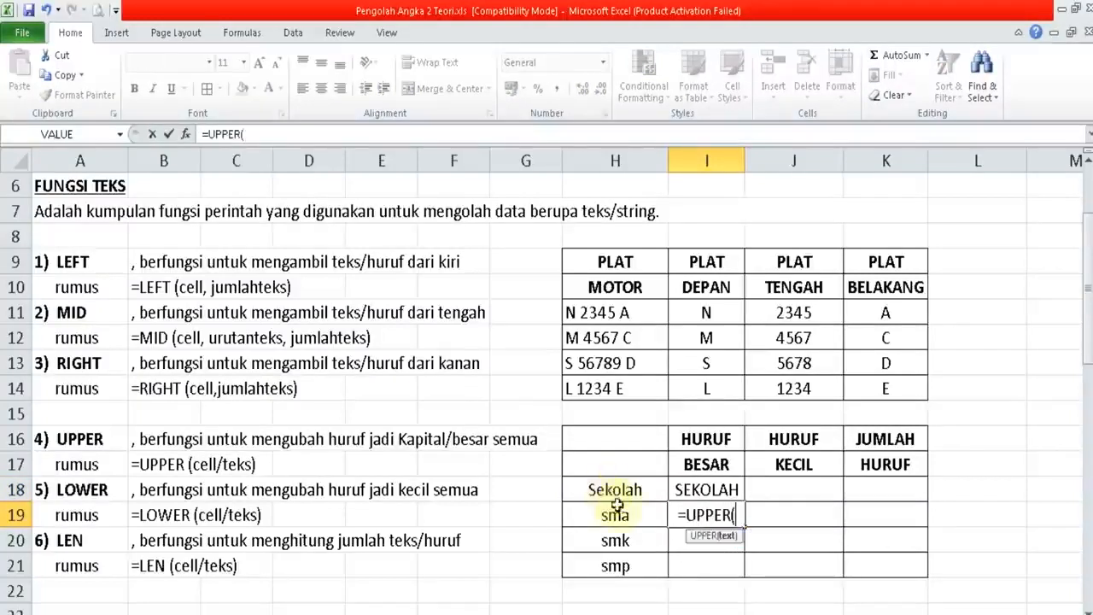
{"action": "left_click", "coordinate": [629, 513]}
{"action": "type", "text": ")"}
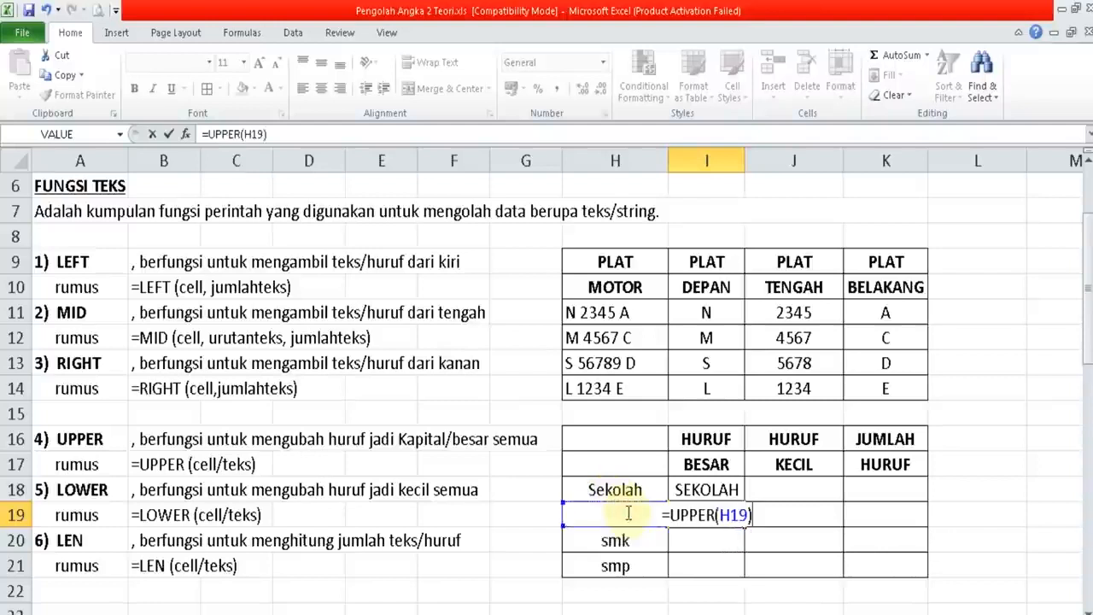
{"action": "key", "text": "Return"}
{"action": "key", "text": "Up"}
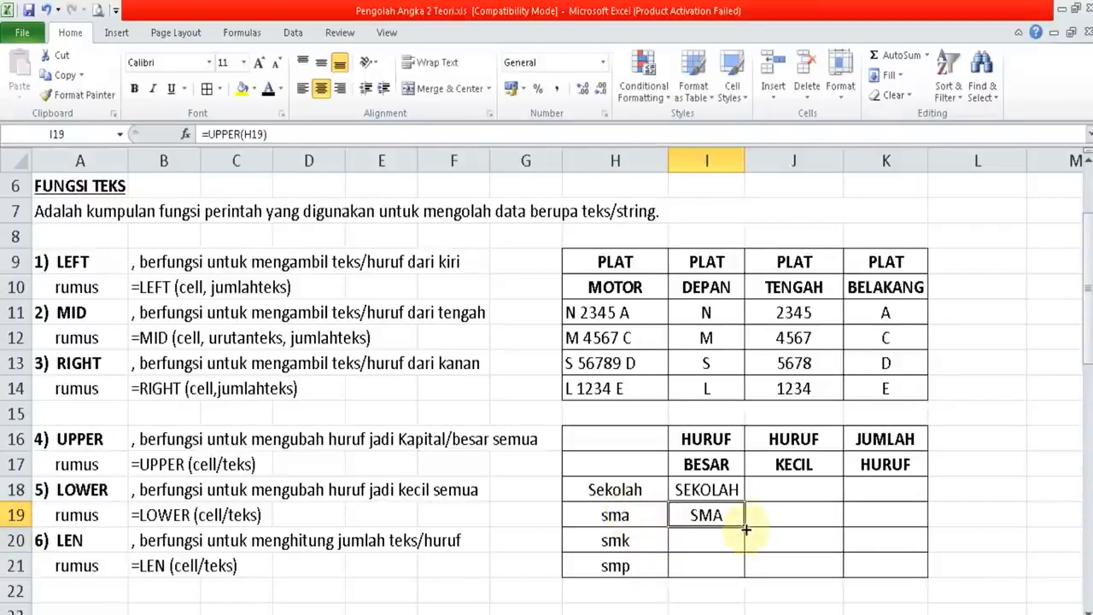
{"action": "left_click_drag", "start_coordinate": [746, 530], "coordinate": [741, 575]}
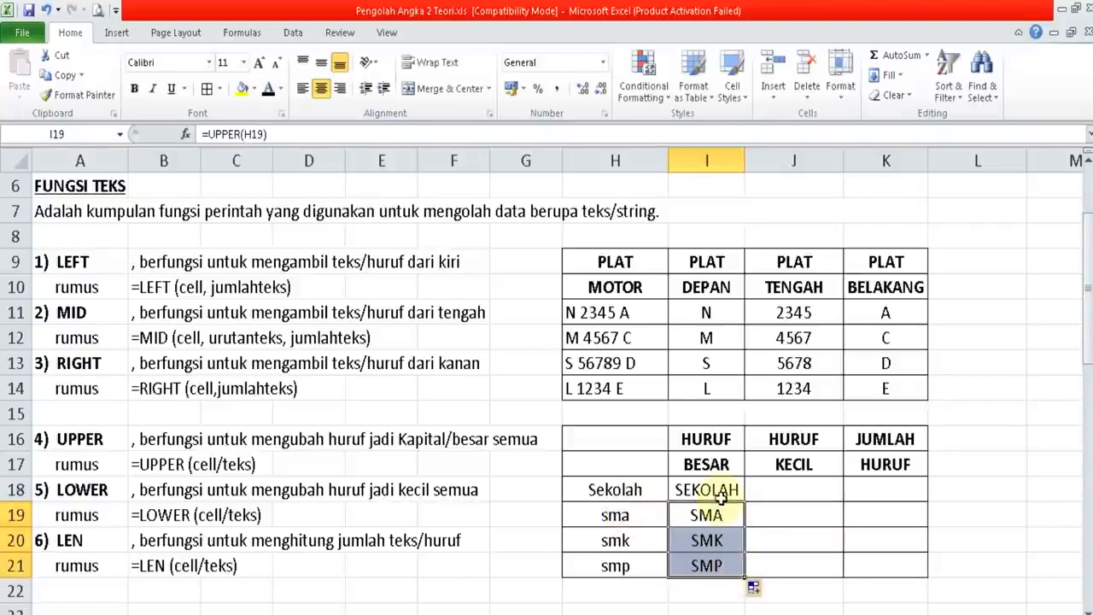
{"action": "left_click", "coordinate": [712, 483]}
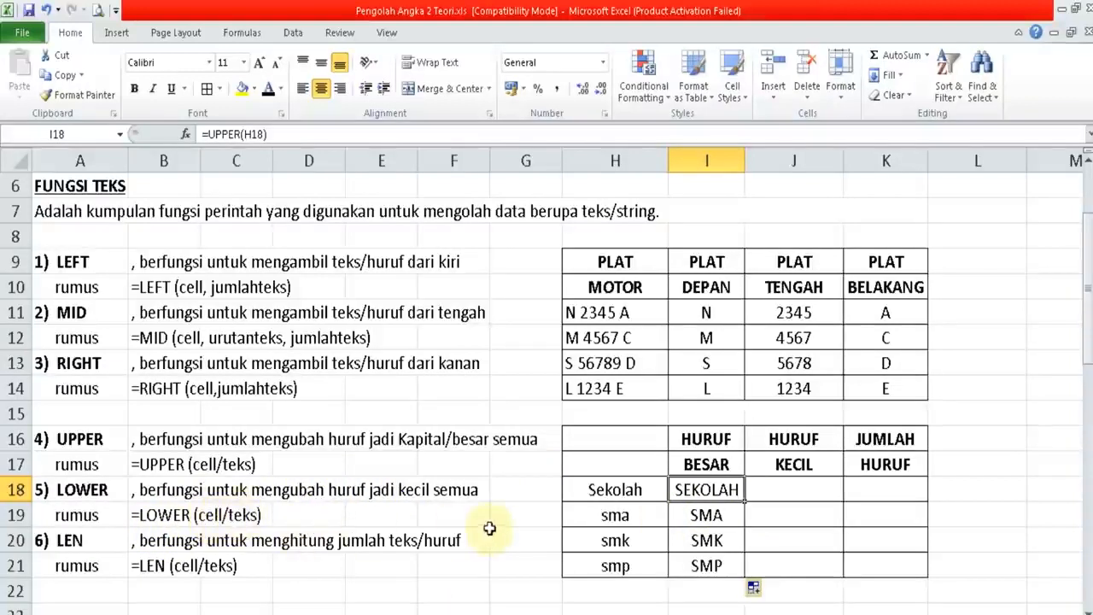
- Enter =LOWER(H18) in J18 to convert Sekolah to lowercase in the HURUF KECIL column
{"action": "left_click", "coordinate": [786, 487]}
{"action": "type", "text": "="}
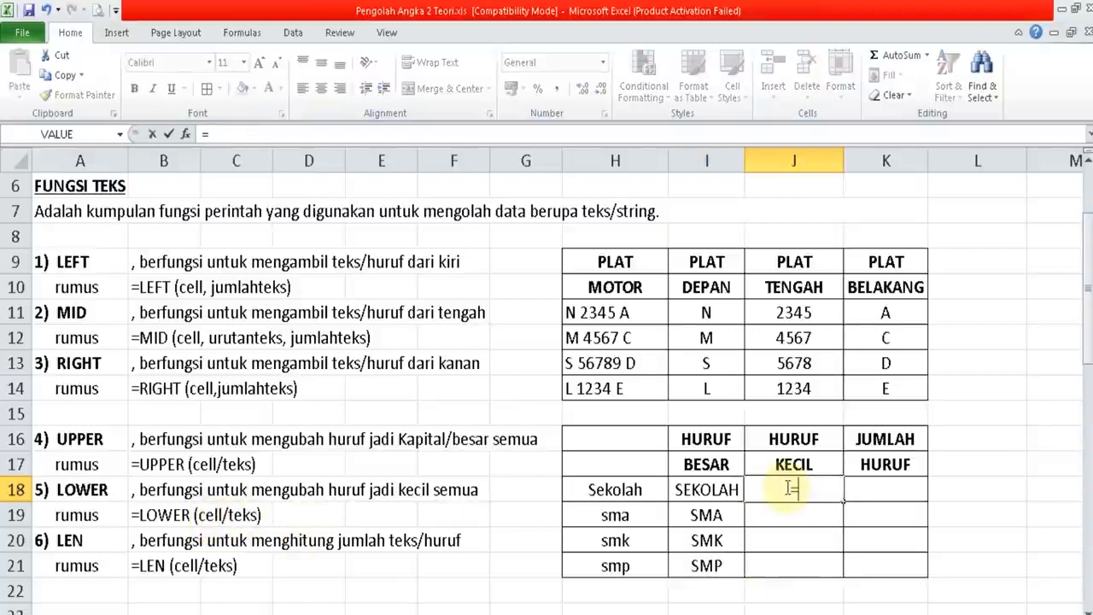
{"action": "type", "text": "LOWER"}
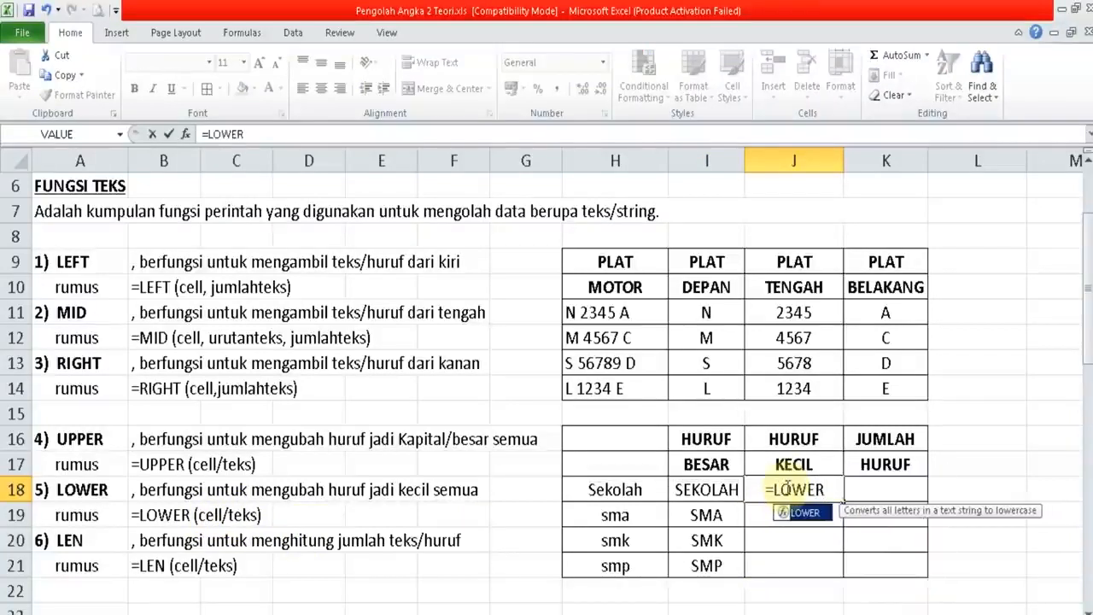
{"action": "type", "text": "("}
{"action": "left_click", "coordinate": [650, 489]}
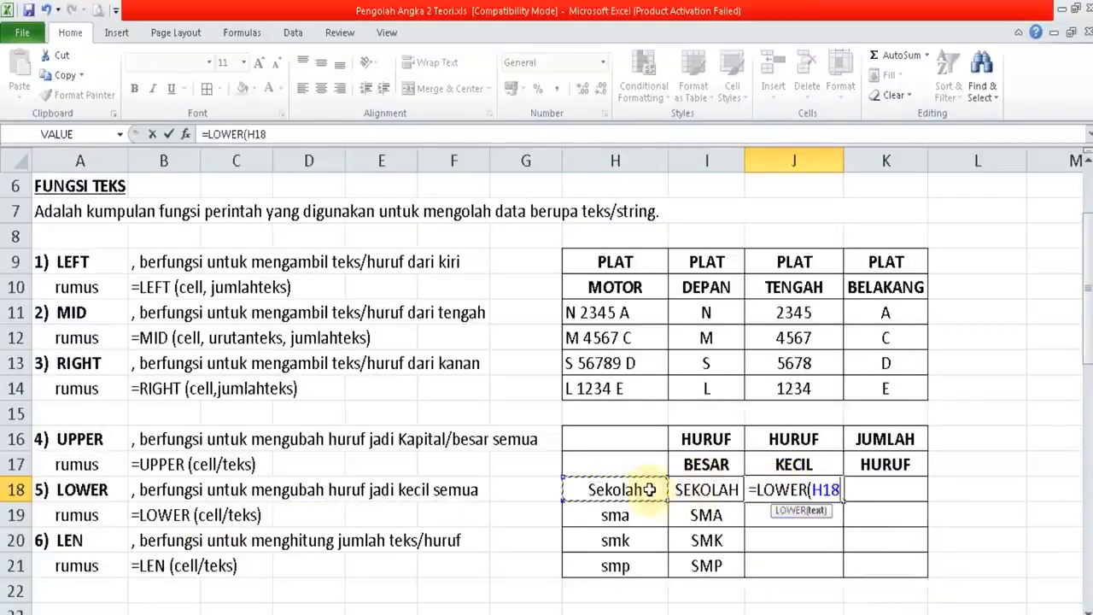
{"action": "type", "text": ")"}
{"action": "key", "text": "Return"}
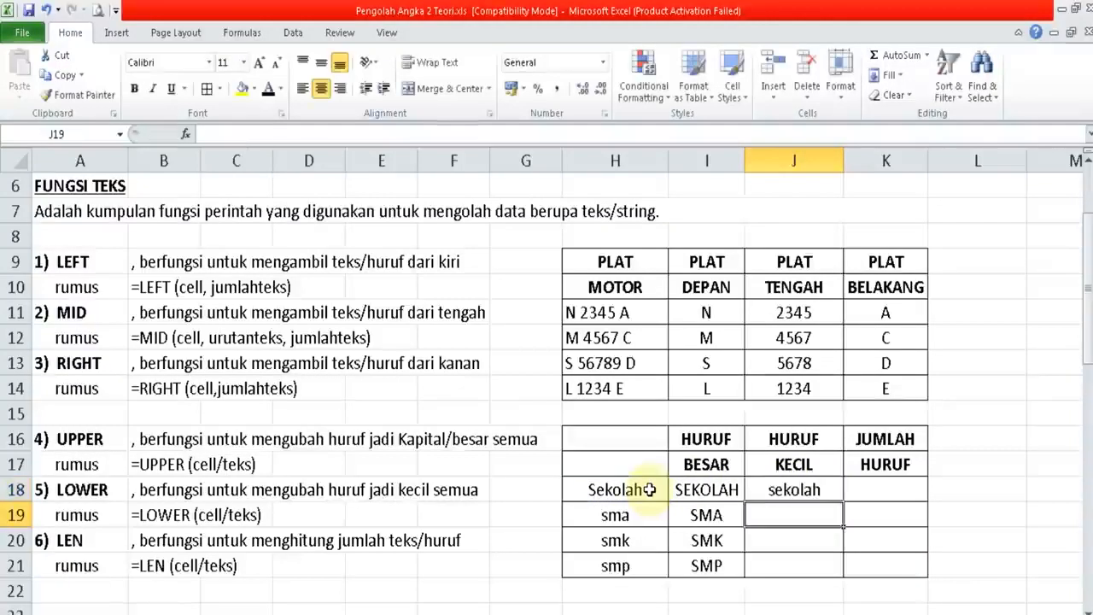
{"action": "key", "text": "Up"}
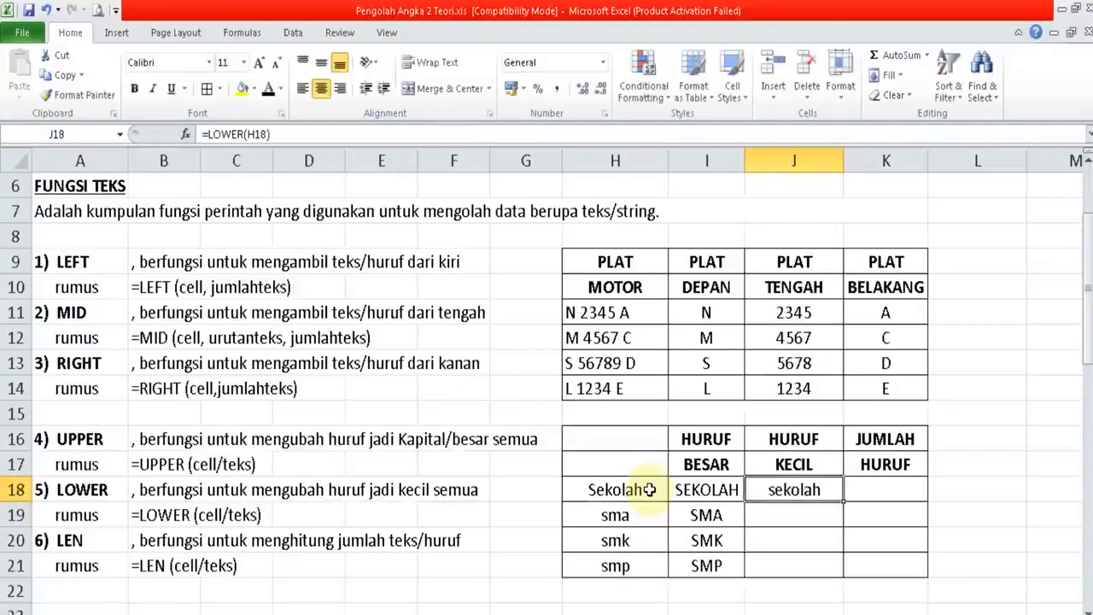
{"action": "left_click", "coordinate": [821, 505]}
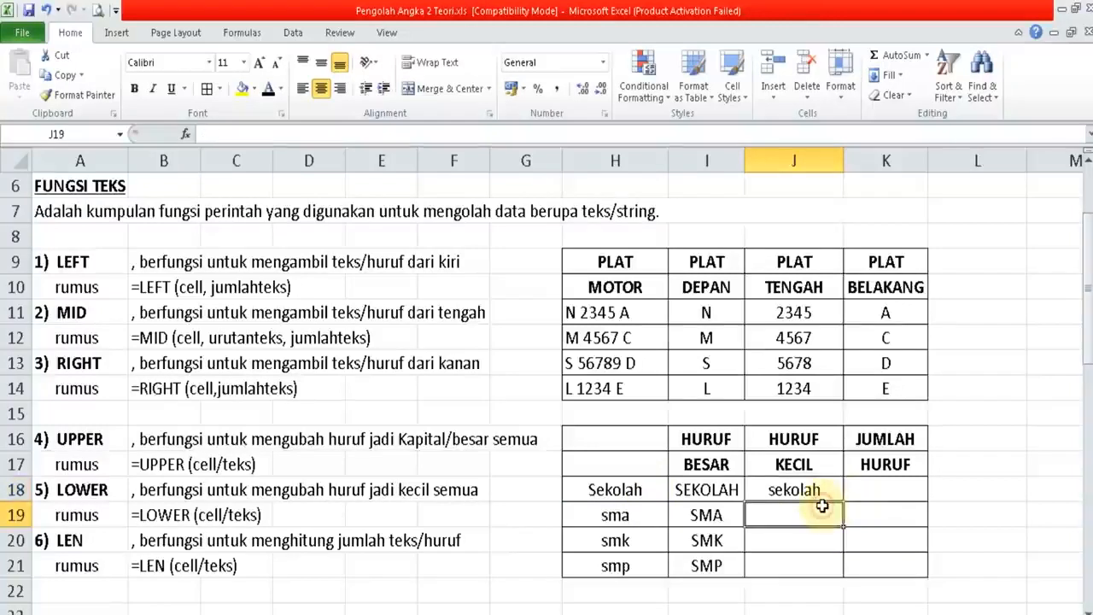
- Enter =LOWER(I19) in J19 and fill it down through J21 in the HURUF KECIL column
{"action": "type", "text": "="}
{"action": "key", "text": "Escape"}
{"action": "key", "text": "Up"}
{"action": "key", "text": "Down"}
{"action": "type", "text": "="}
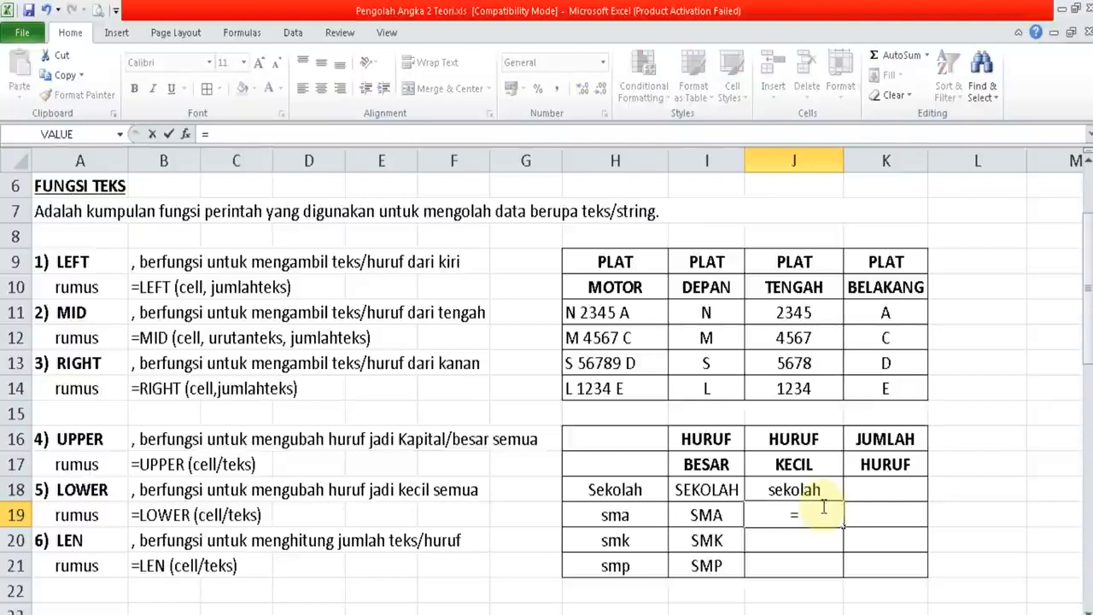
{"action": "type", "text": "LOW"}
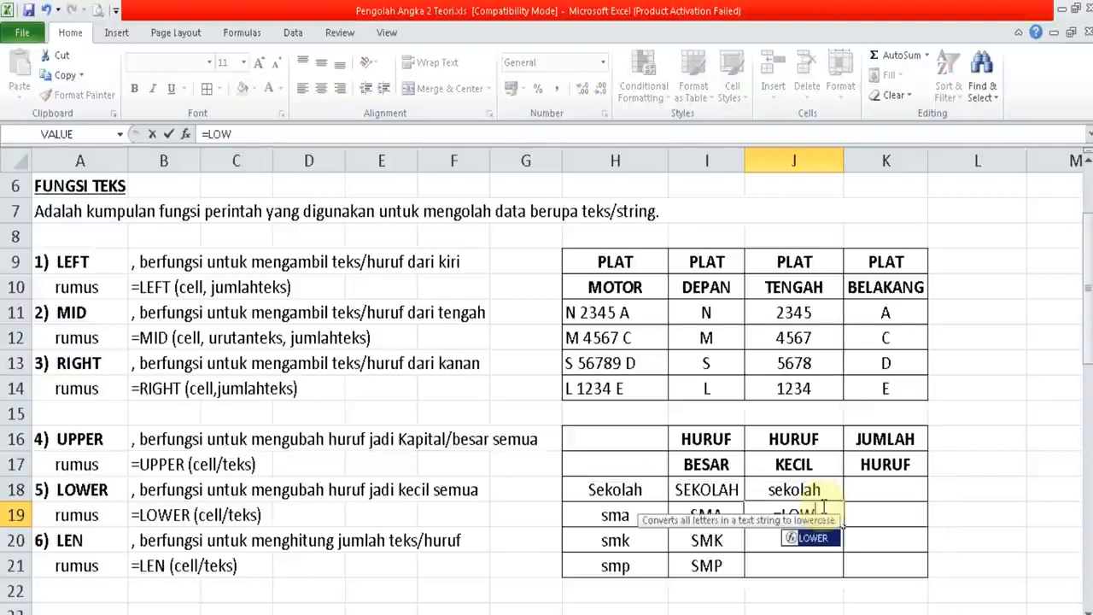
{"action": "type", "text": "ER("}
{"action": "left_click", "coordinate": [740, 515]}
{"action": "type", "text": ")"}
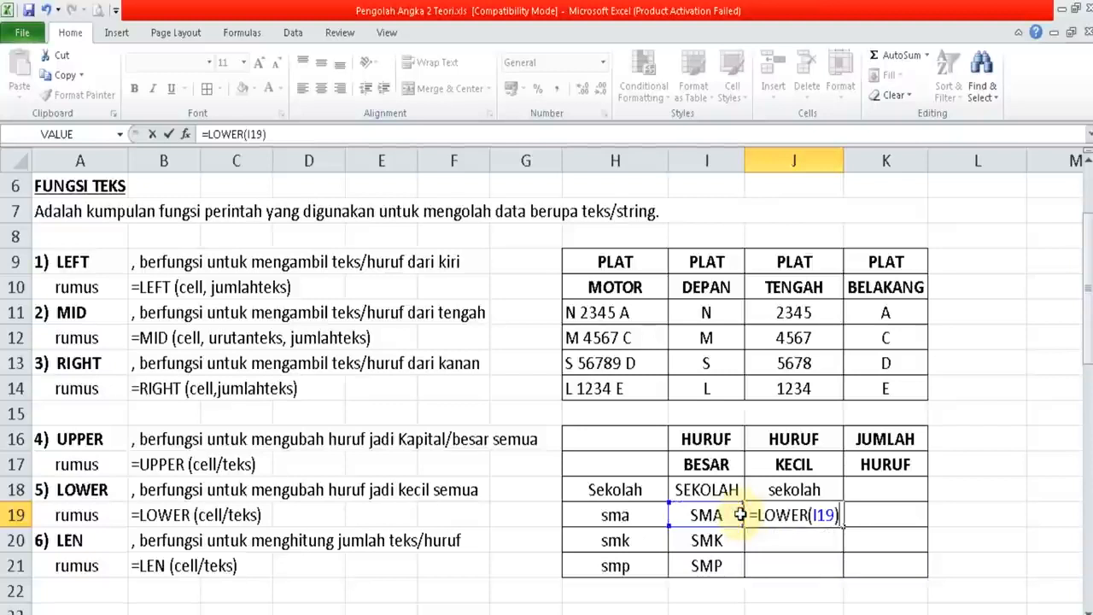
{"action": "key", "text": "ctrl+Return"}
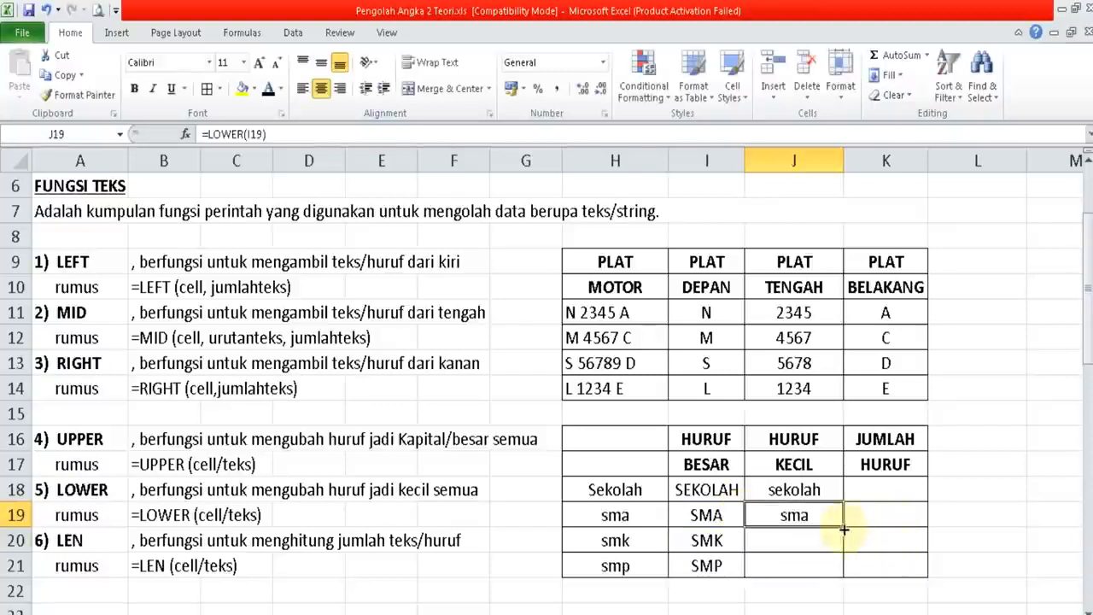
{"action": "left_click_drag", "start_coordinate": [842, 529], "coordinate": [834, 578]}
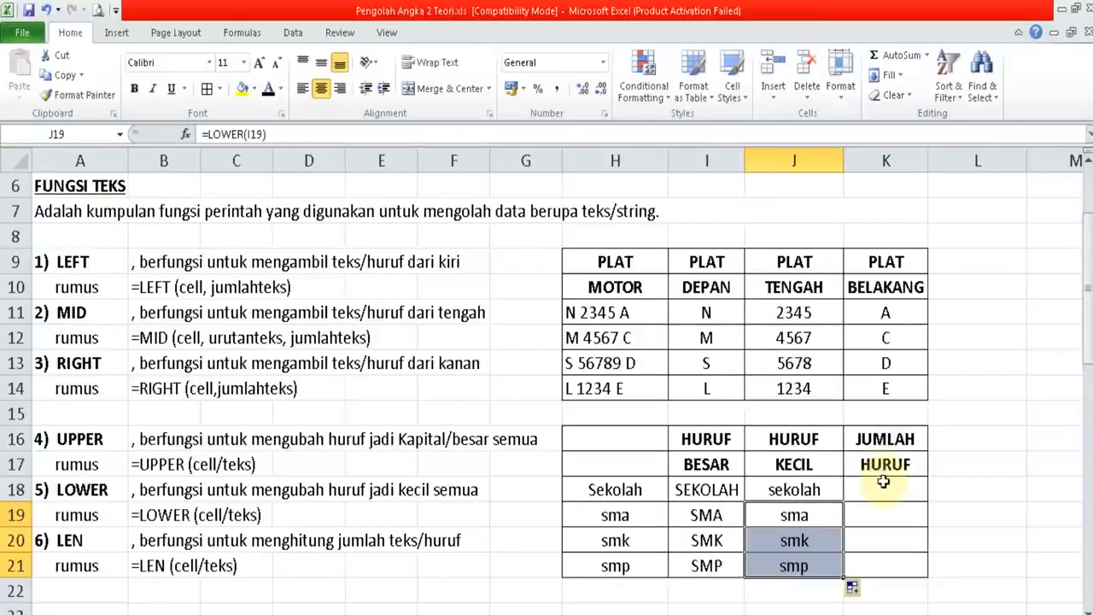
- Enter =LEN(H18) in K18 to count the letters of Sekolah in the JUMLAH HURUF column
{"action": "left_click", "coordinate": [883, 483]}
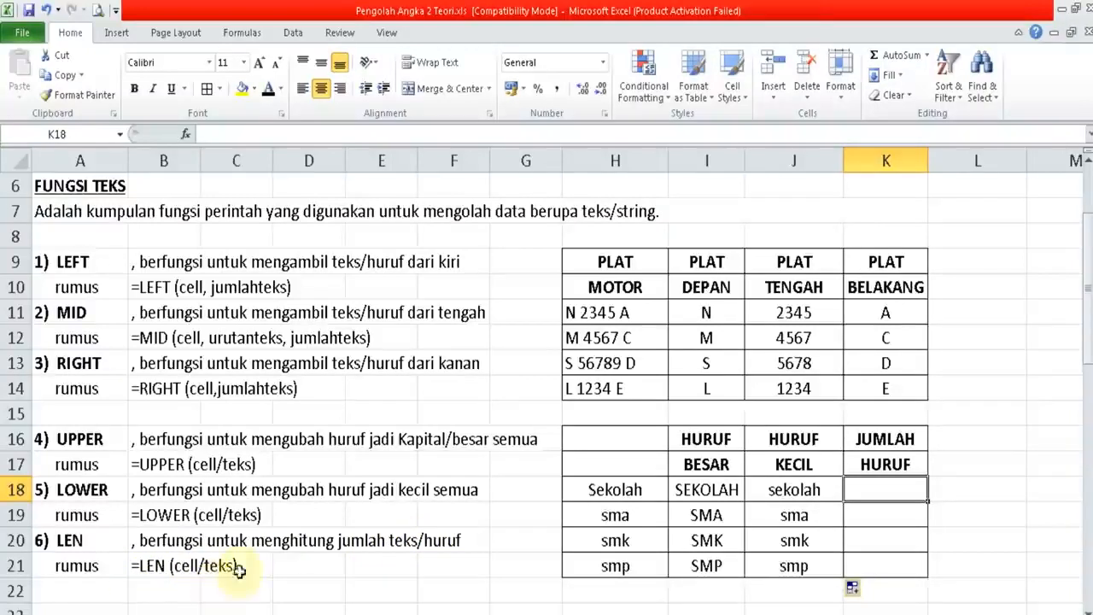
{"action": "type", "text": "="}
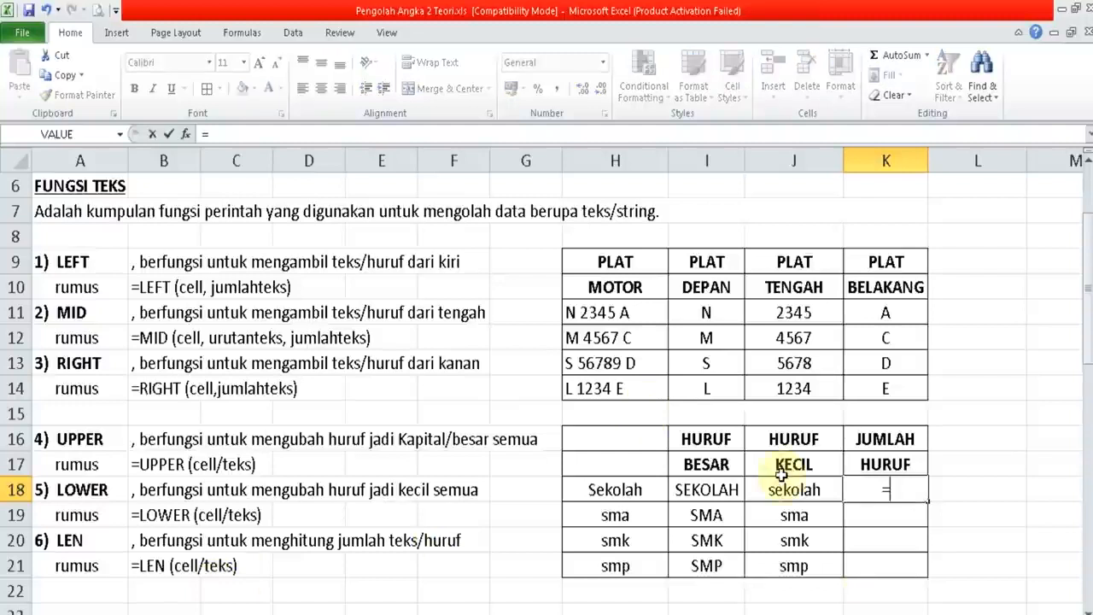
{"action": "type", "text": "LEN("}
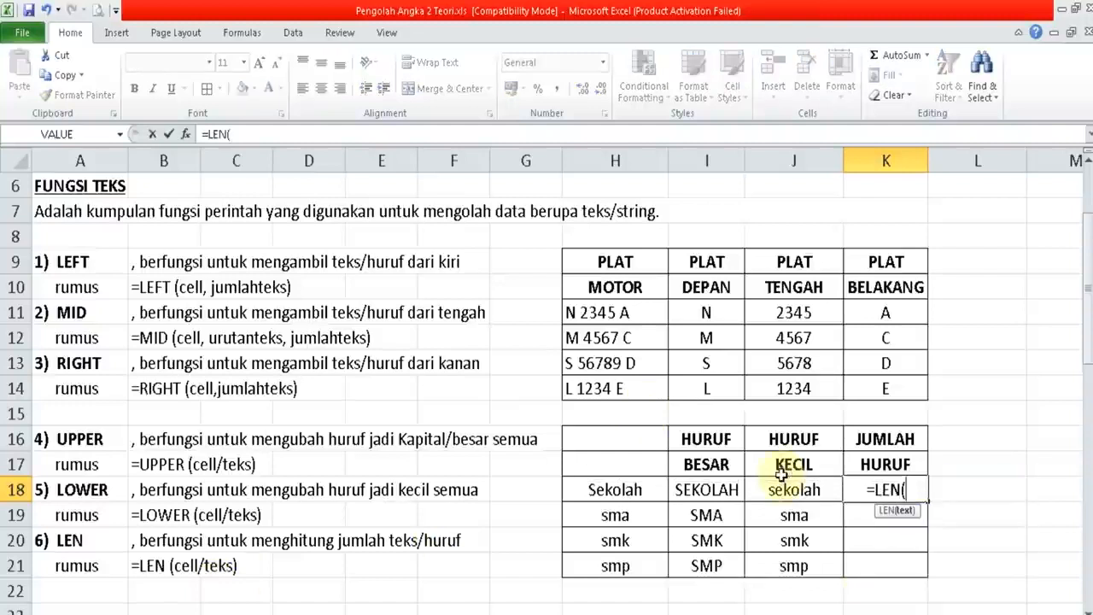
{"action": "left_click", "coordinate": [621, 488]}
{"action": "type", "text": ")"}
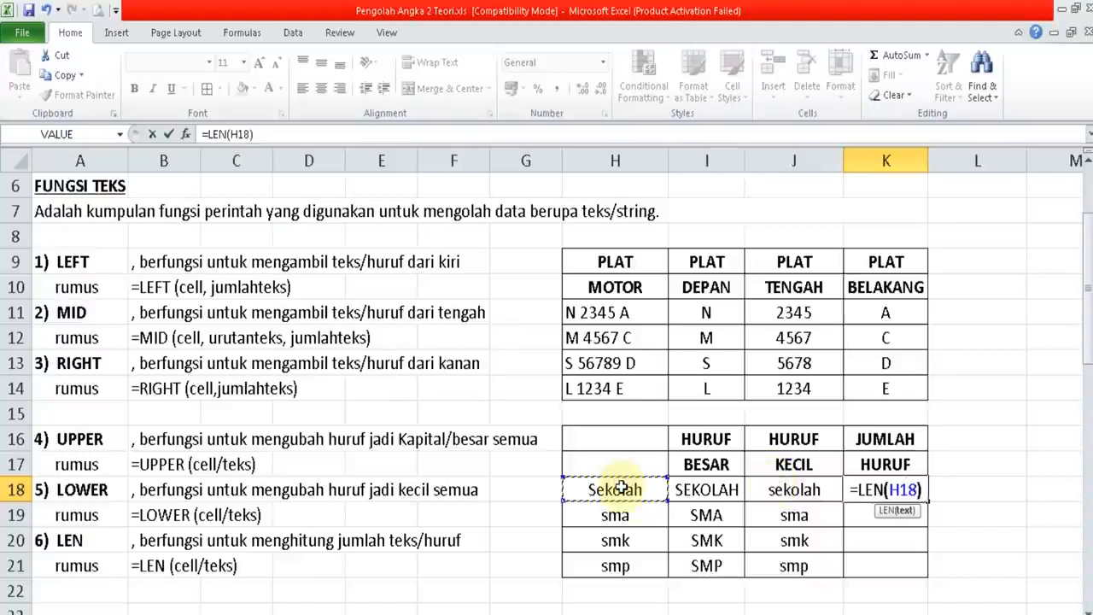
{"action": "key", "text": "ctrl+Return"}
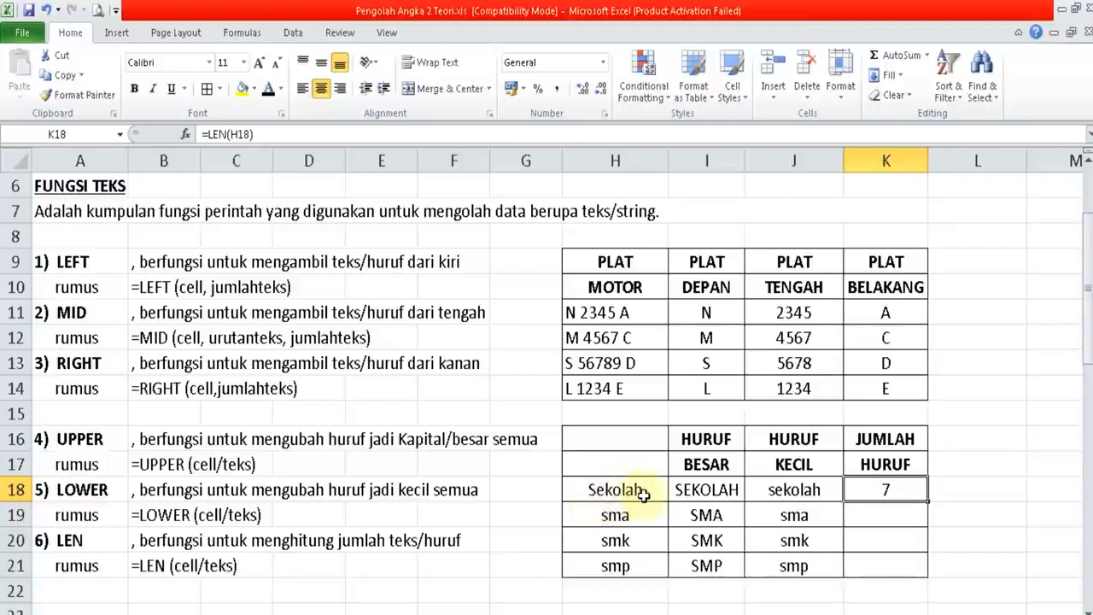
- Enter =LEN(H19) in K19 and fill it down through K21 in the JUMLAH HURUF column
{"action": "left_click", "coordinate": [883, 520]}
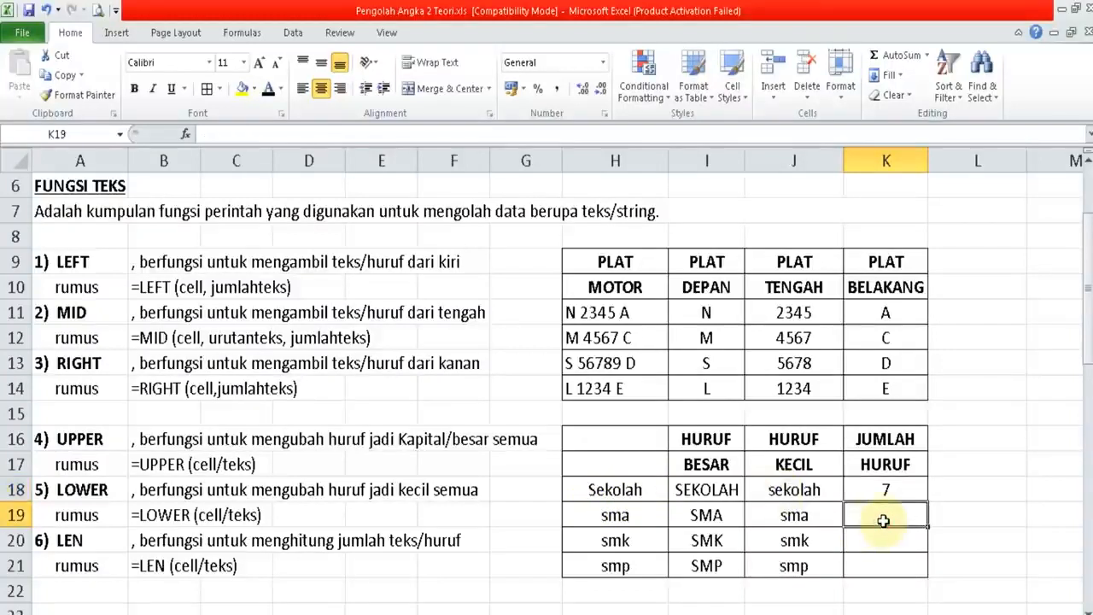
{"action": "type", "text": "=LEN("}
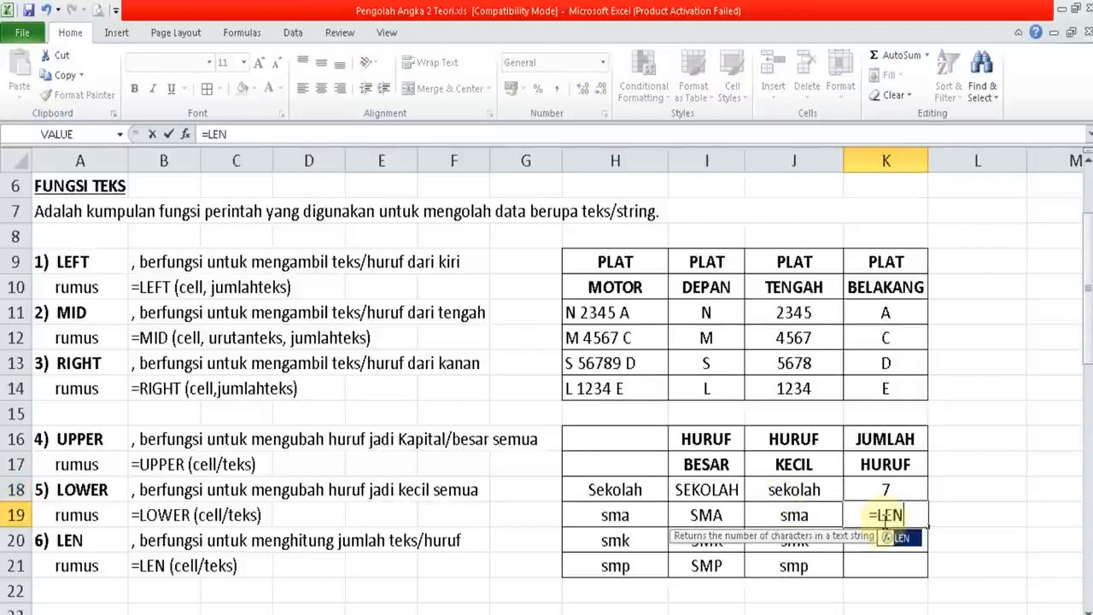
{"action": "left_click", "coordinate": [619, 526]}
{"action": "type", "text": ")"}
{"action": "key", "text": "Return"}
{"action": "left_click", "coordinate": [888, 517]}
{"action": "left_click_drag", "start_coordinate": [930, 529], "coordinate": [930, 577]}
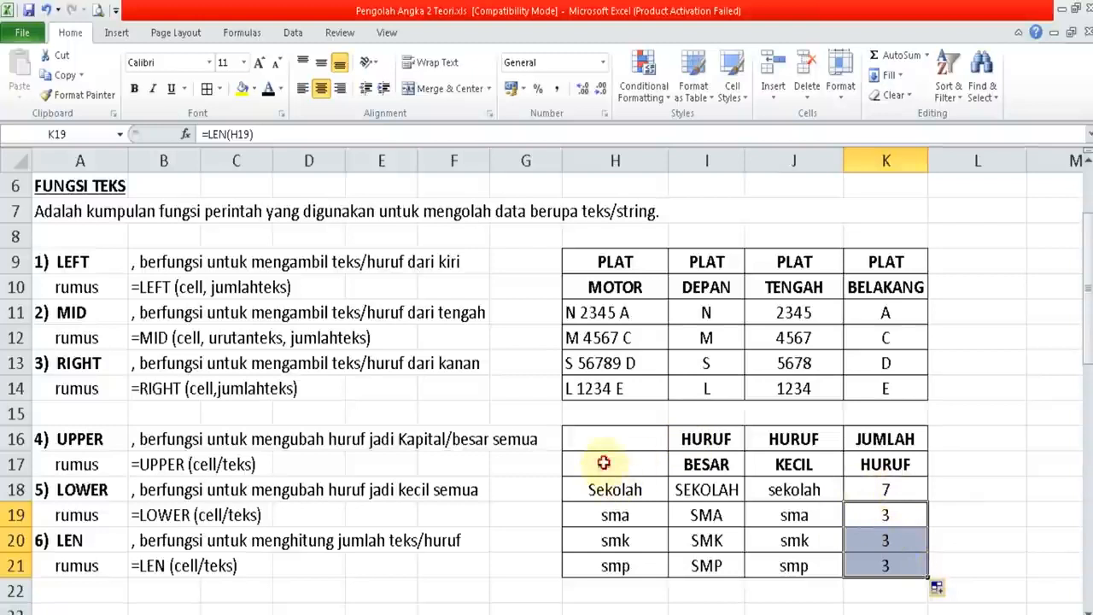
- Examine the FUNGSI TIME section below the text functions, covering the HOUR, MINUTE, SECOND and TIME explanations and formula syntax
{"action": "left_click", "coordinate": [530, 479]}
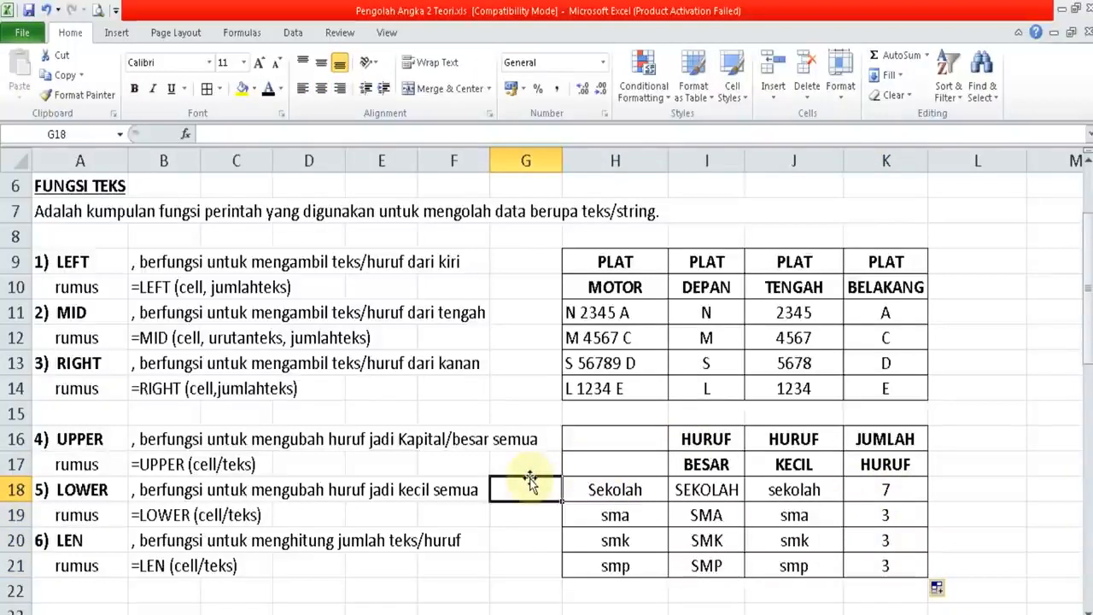
{"action": "key", "text": "Return"}
{"action": "key", "text": "Down"}
{"action": "key", "text": "Down"}
{"action": "key", "text": "Down"}
{"action": "key", "text": "Down"}
{"action": "key", "text": "Down"}
{"action": "key", "text": "Down"}
{"action": "key", "text": "Down"}
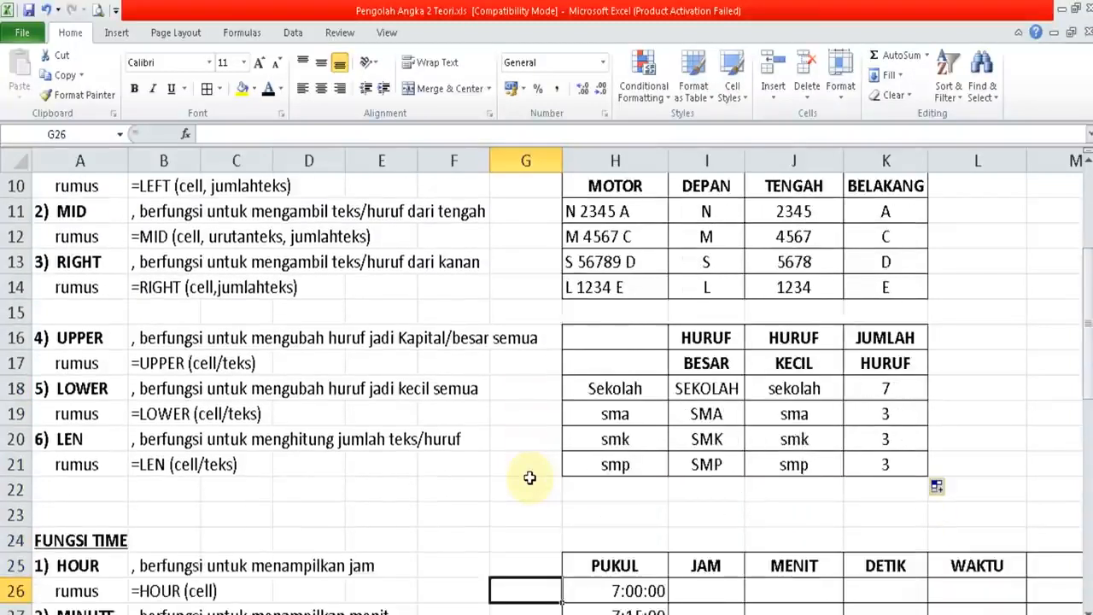
{"action": "key", "text": "Down"}
{"action": "key", "text": "Down"}
{"action": "key", "text": "Down"}
{"action": "key", "text": "Down"}
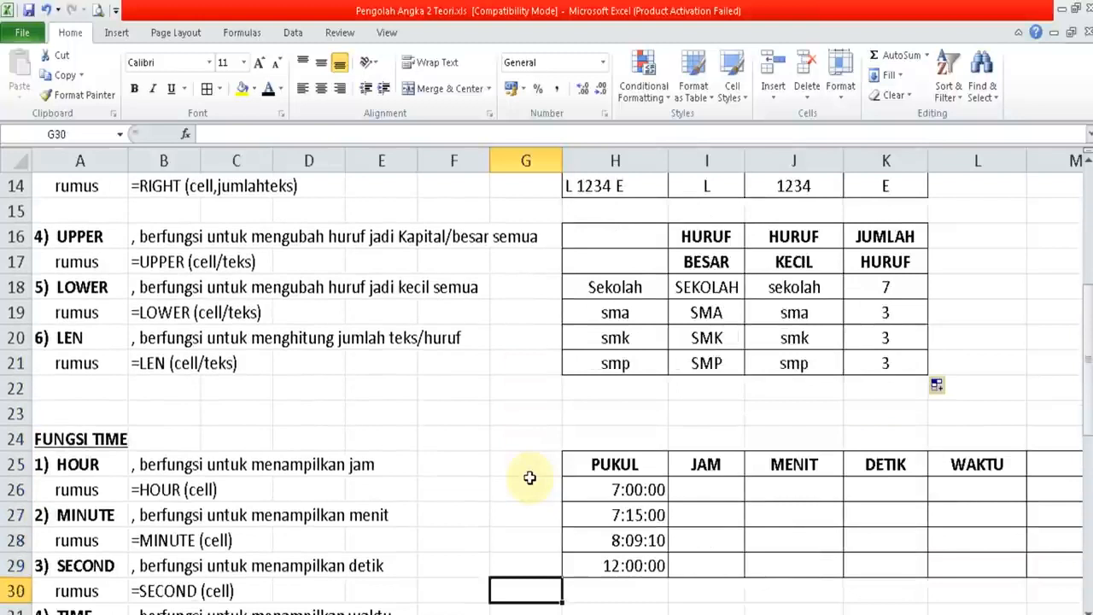
{"action": "key", "text": "Down"}
{"action": "key", "text": "Down"}
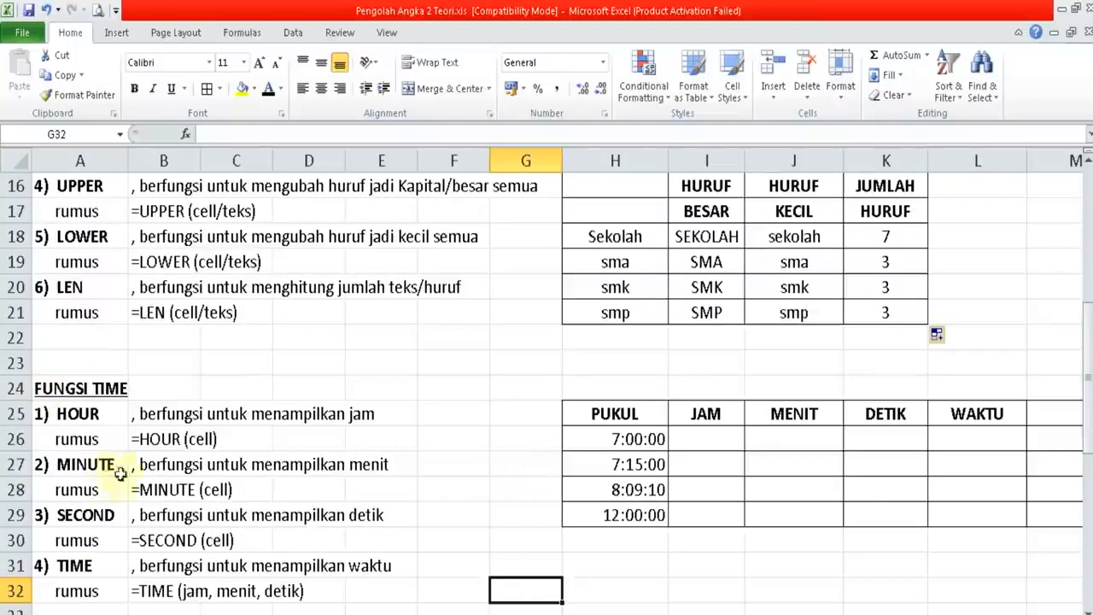
{"action": "left_click", "coordinate": [408, 503]}
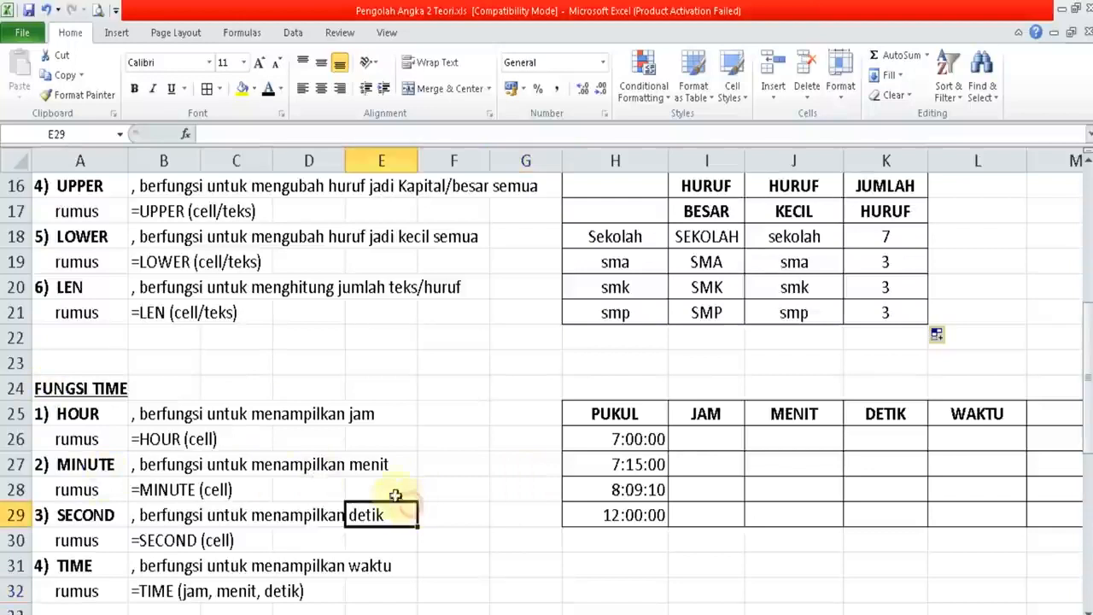
{"action": "left_click", "coordinate": [107, 418]}
{"action": "left_click", "coordinate": [103, 465]}
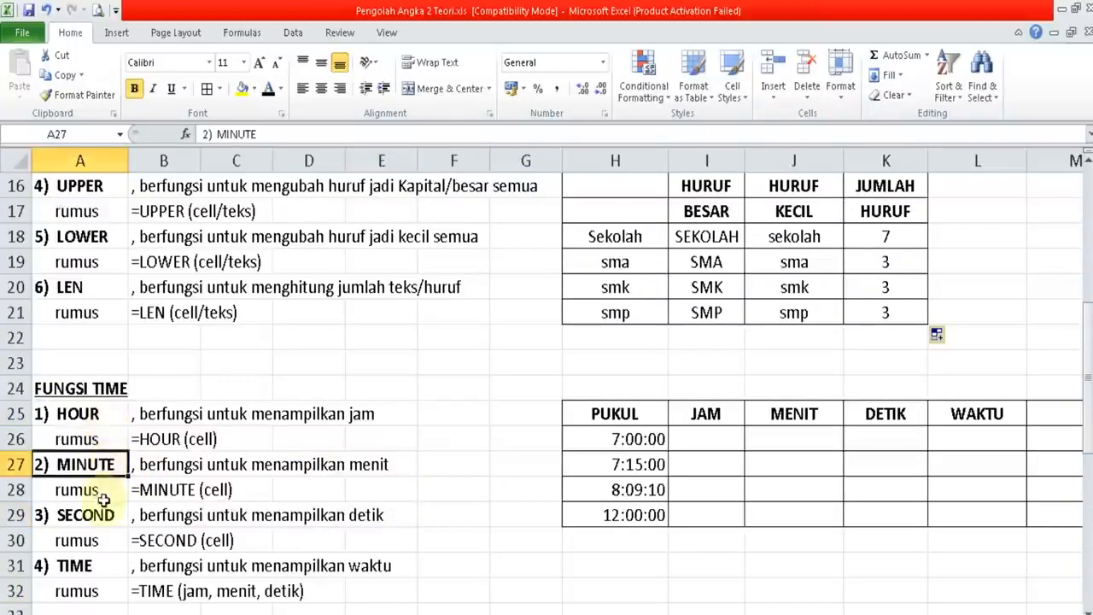
{"action": "left_click", "coordinate": [103, 515]}
{"action": "left_click", "coordinate": [92, 570]}
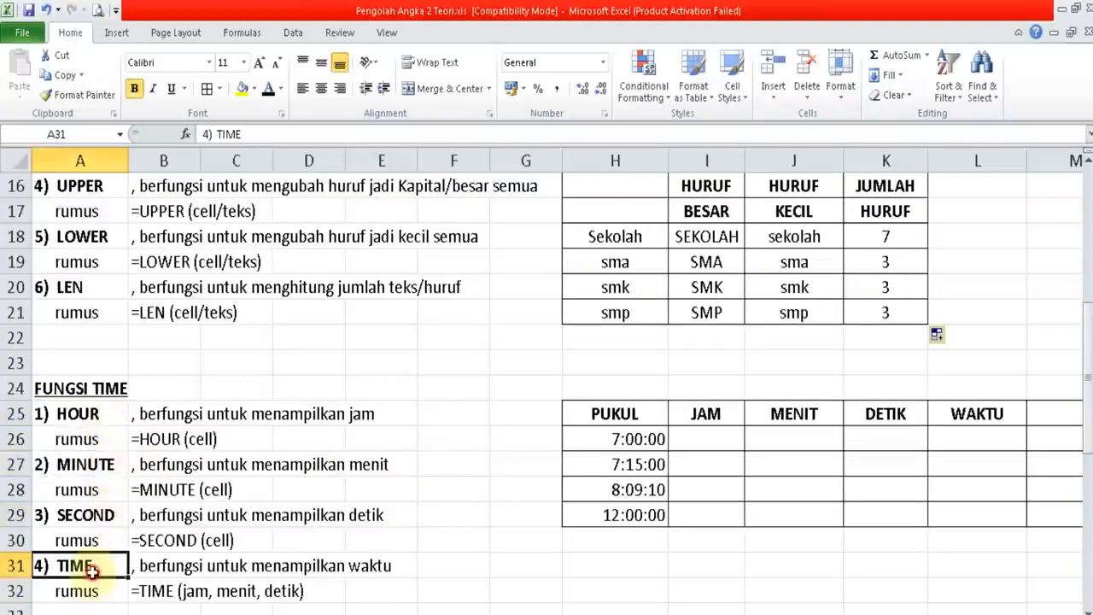
{"action": "left_click", "coordinate": [97, 416]}
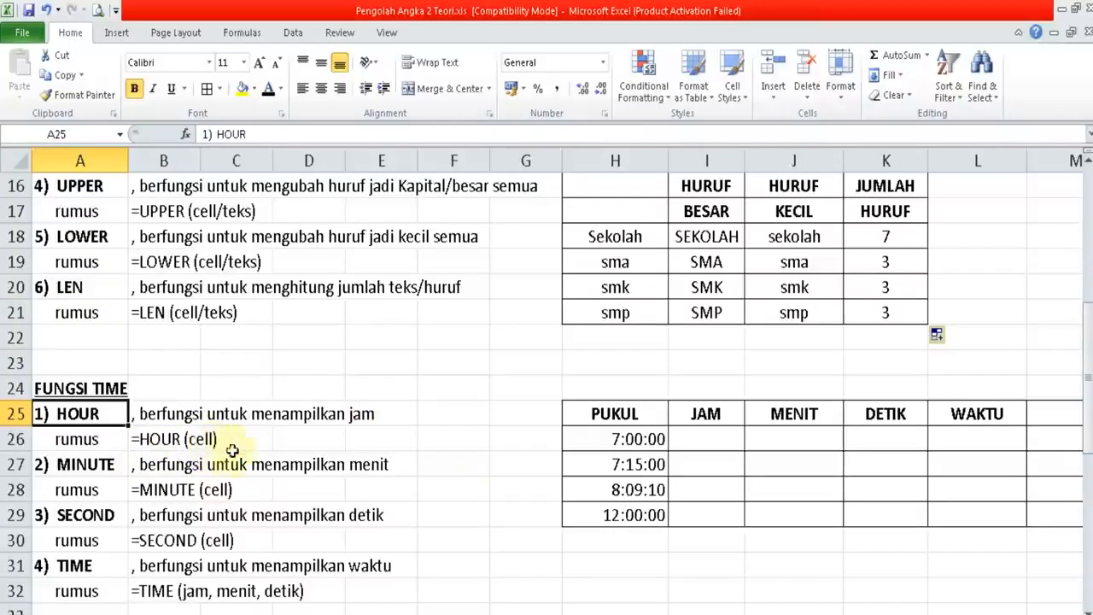
- Enter =HOUR(H26) in I26 to extract the hour of the first PUKUL time in the JAM column
{"action": "left_click", "coordinate": [720, 437]}
{"action": "type", "text": "="}
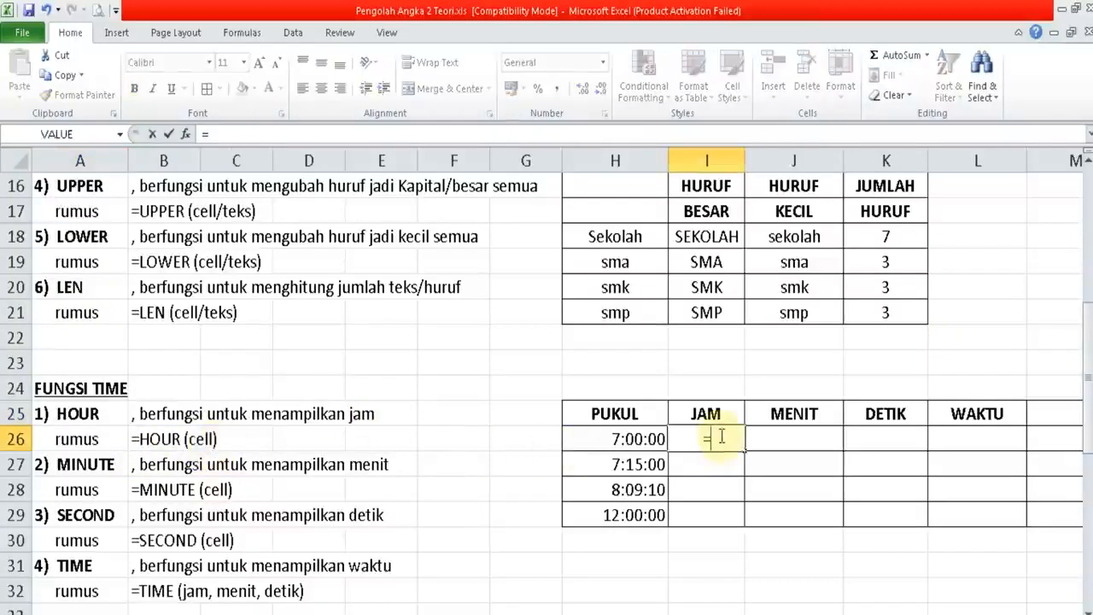
{"action": "type", "text": "HOUR"}
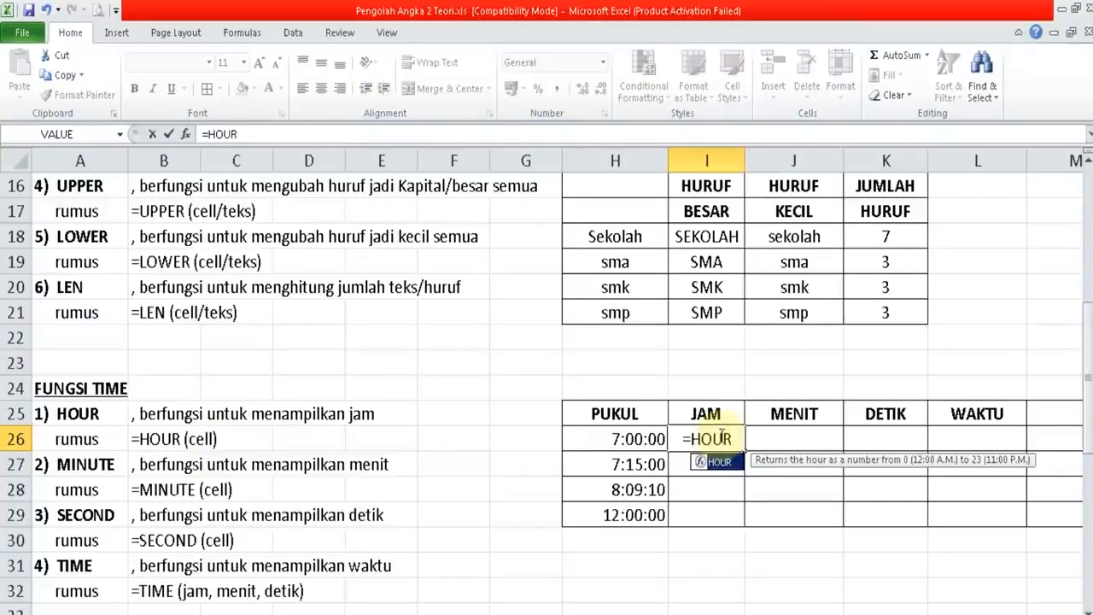
{"action": "type", "text": "("}
{"action": "left_click", "coordinate": [661, 439]}
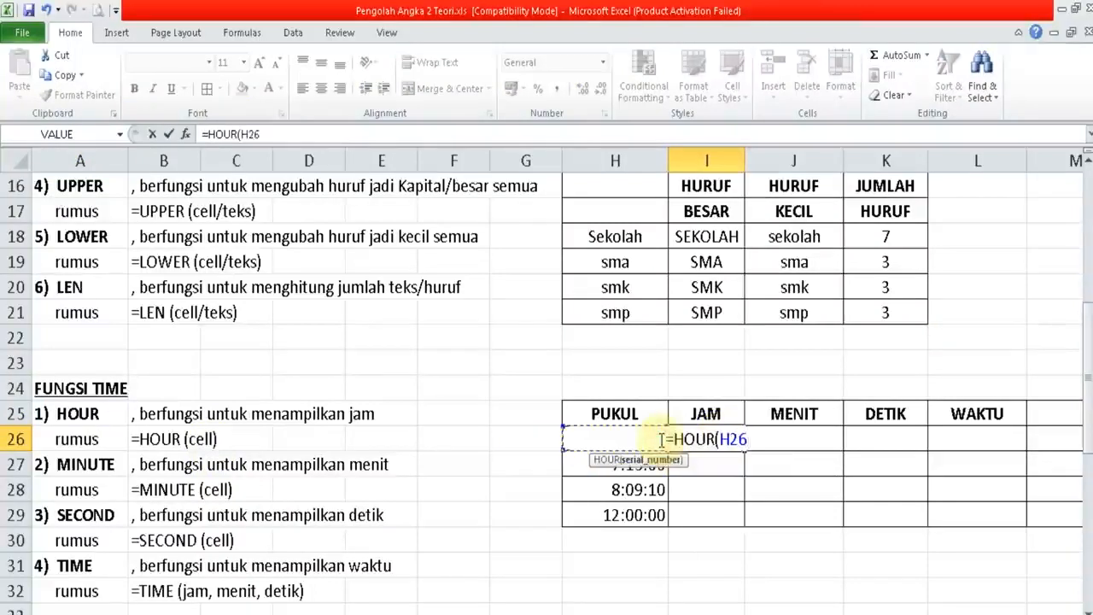
{"action": "type", "text": ")"}
{"action": "key", "text": "Return"}
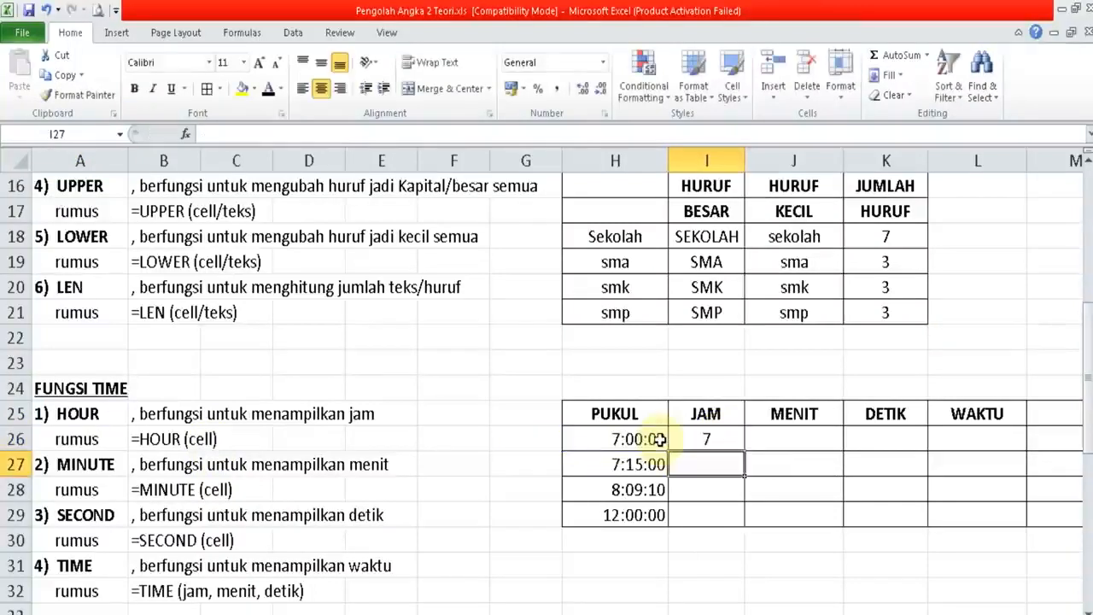
- Enter =HOUR(H27) in I27 and fill it down through I29 in the JAM column
{"action": "key", "text": "Up"}
{"action": "key", "text": "Down"}
{"action": "type", "text": "=HOUR"}
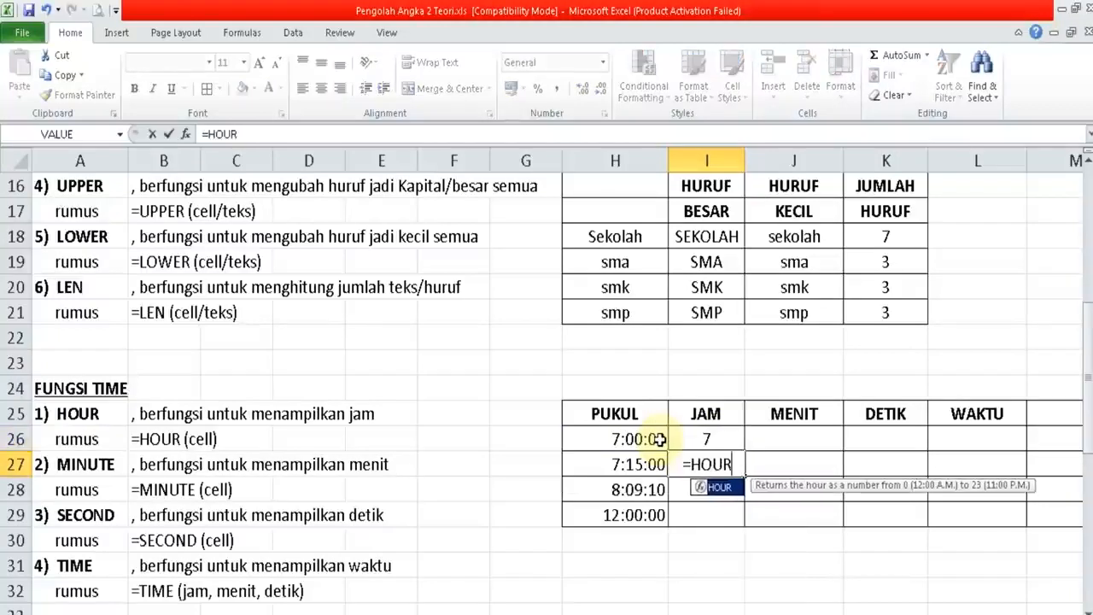
{"action": "type", "text": "("}
{"action": "left_click", "coordinate": [656, 462]}
{"action": "type", "text": ")"}
{"action": "key", "text": "ctrl+Return"}
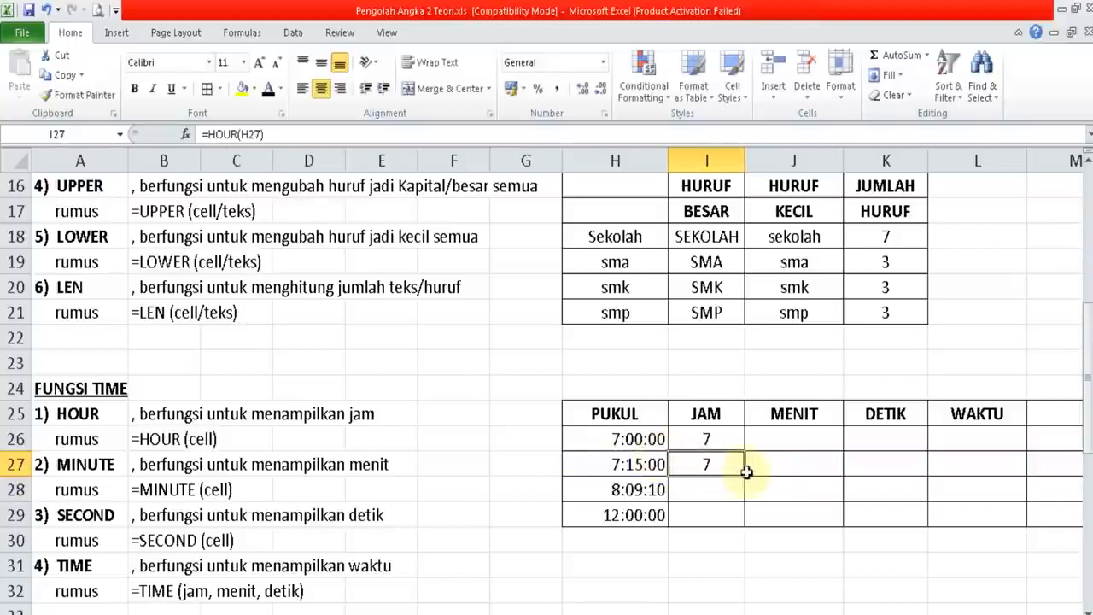
{"action": "left_click_drag", "start_coordinate": [744, 504], "coordinate": [743, 523]}
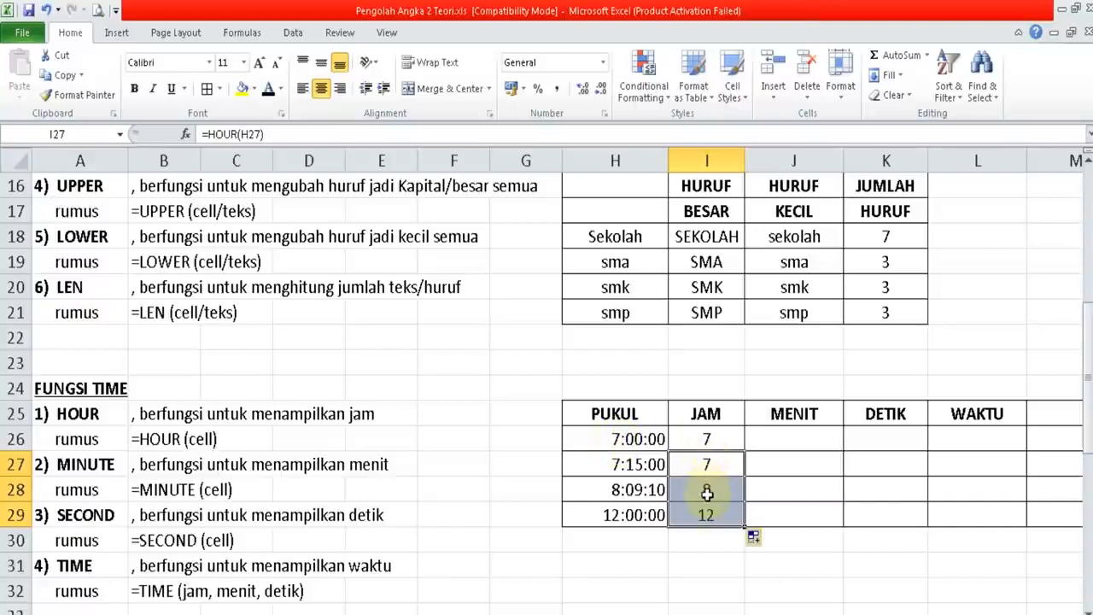
- Enter =MINUTE(H26) in J26 to extract the minutes of the first PUKUL time in the MENIT column
{"action": "left_click", "coordinate": [784, 438]}
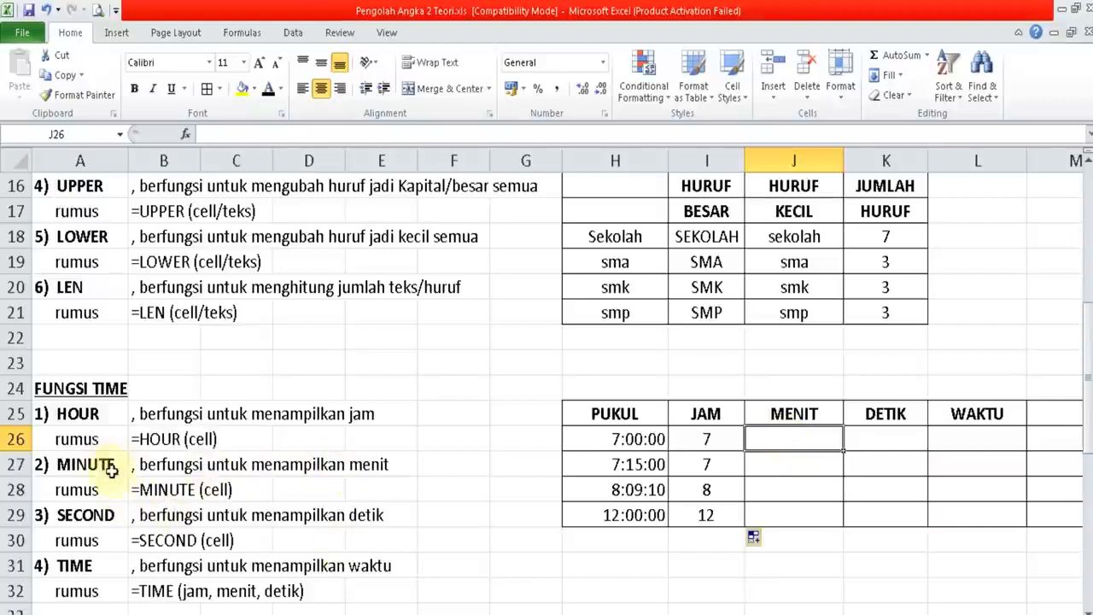
{"action": "type", "text": "=MINUTE("}
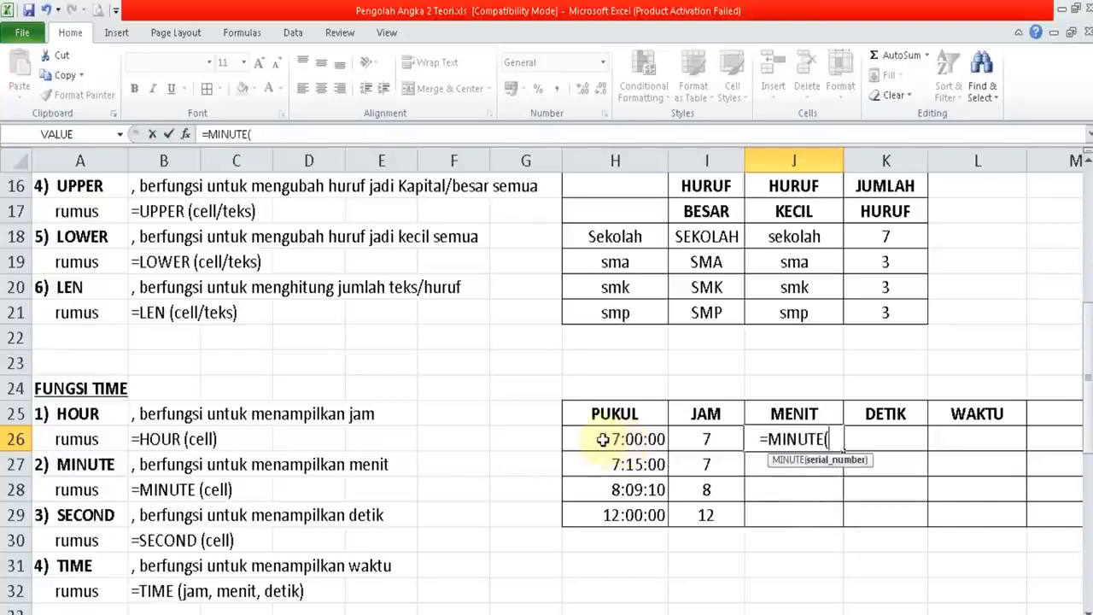
{"action": "left_click", "coordinate": [627, 440]}
{"action": "type", "text": ")"}
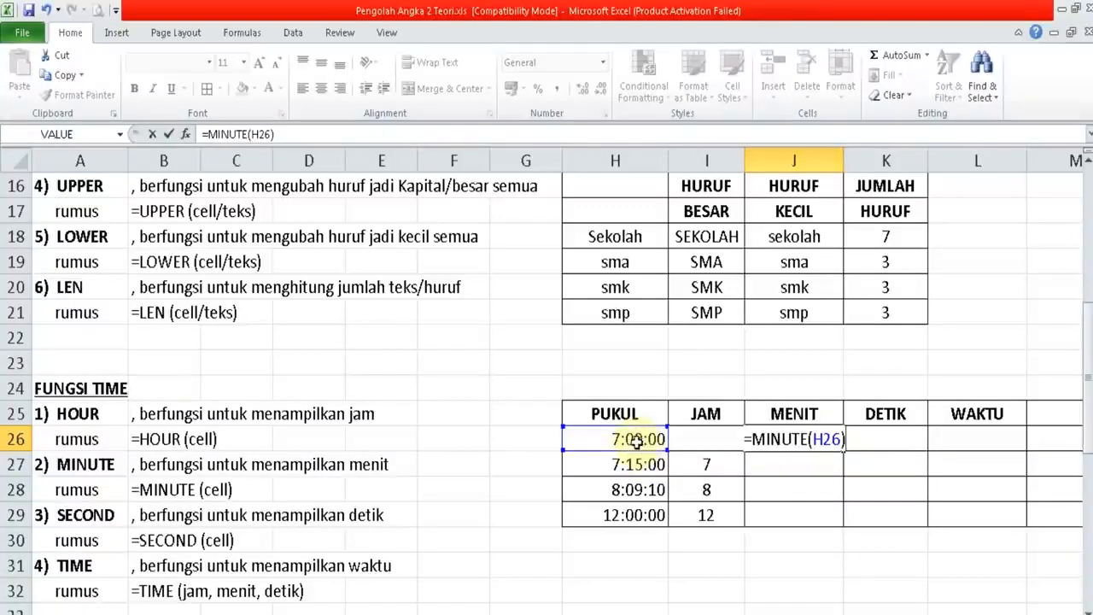
{"action": "key", "text": "Return"}
{"action": "key", "text": "Up"}
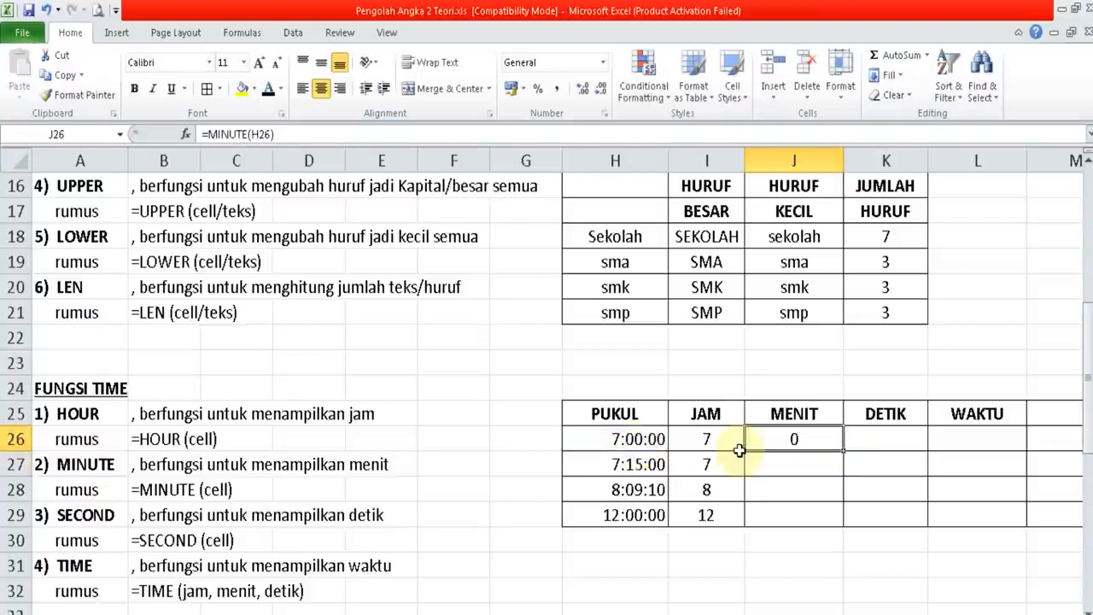
- Enter =MINUTE(H27) in J27 and fill it down through J29 in the MENIT column
{"action": "left_click", "coordinate": [769, 469]}
{"action": "type", "text": "=MI"}
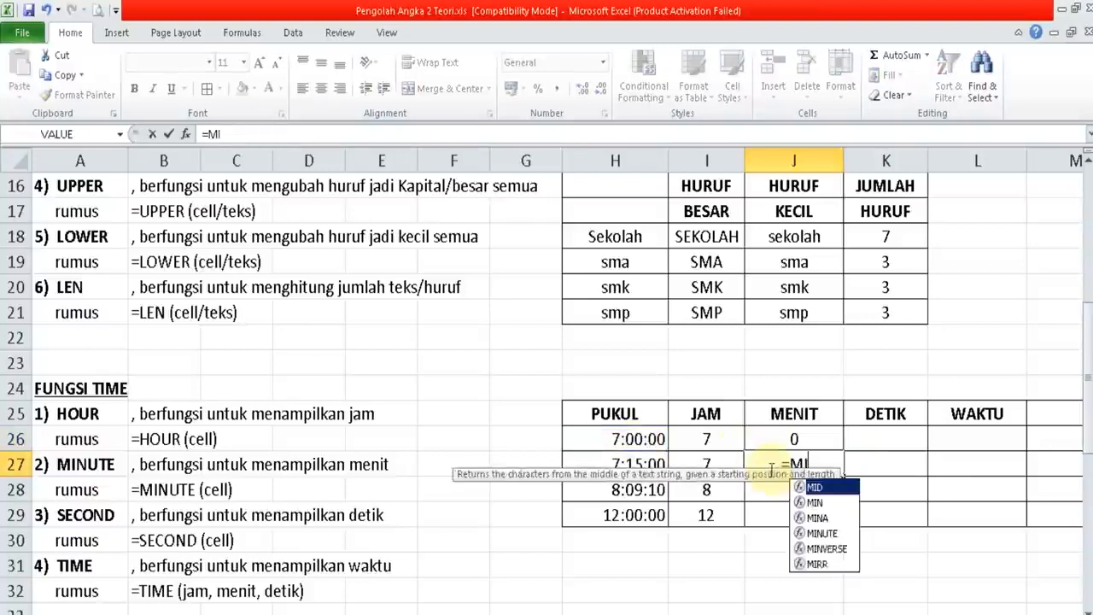
{"action": "type", "text": "NUT"}
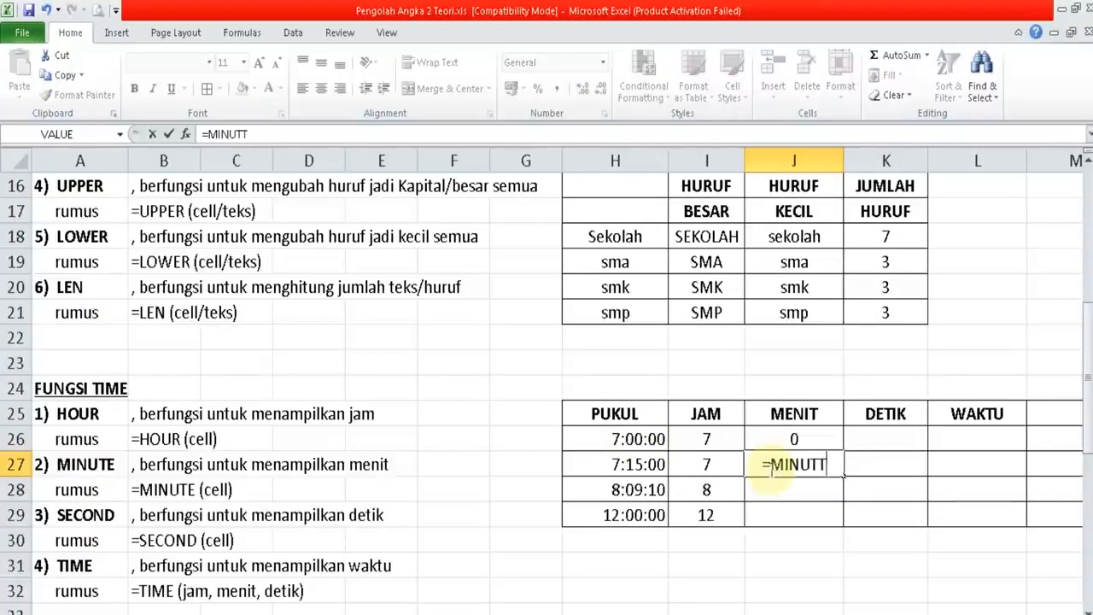
{"action": "type", "text": "E("}
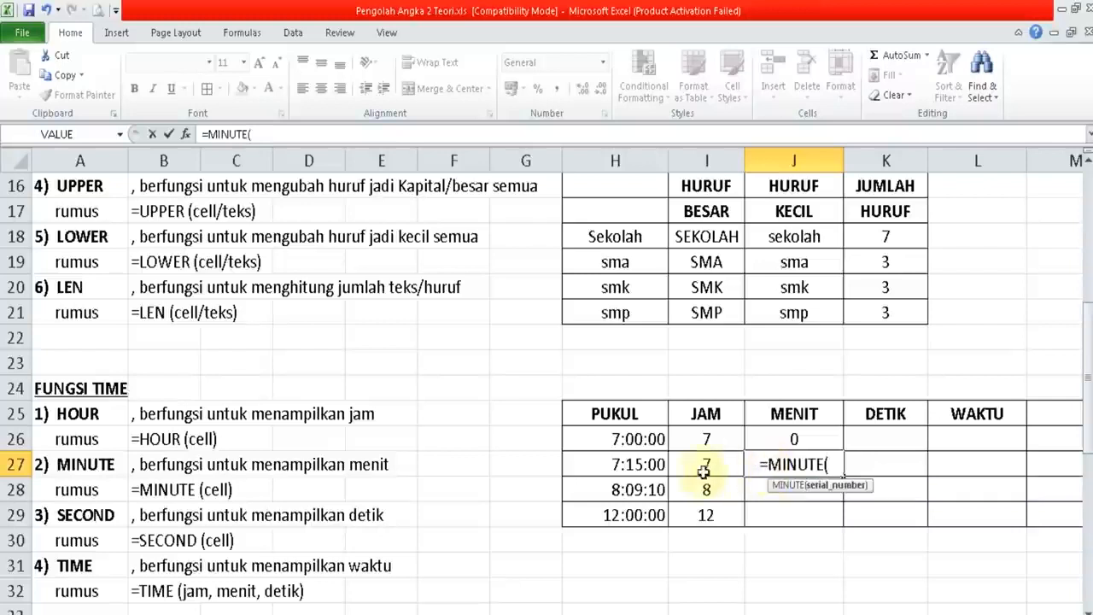
{"action": "left_click", "coordinate": [662, 468]}
{"action": "key", "text": "Return"}
{"action": "key", "text": "Up"}
{"action": "left_click_drag", "start_coordinate": [844, 476], "coordinate": [840, 515]}
- Enter =SECOND(H26) in K26 and fill it down through K29 in the DETIK column
{"action": "left_click", "coordinate": [881, 446]}
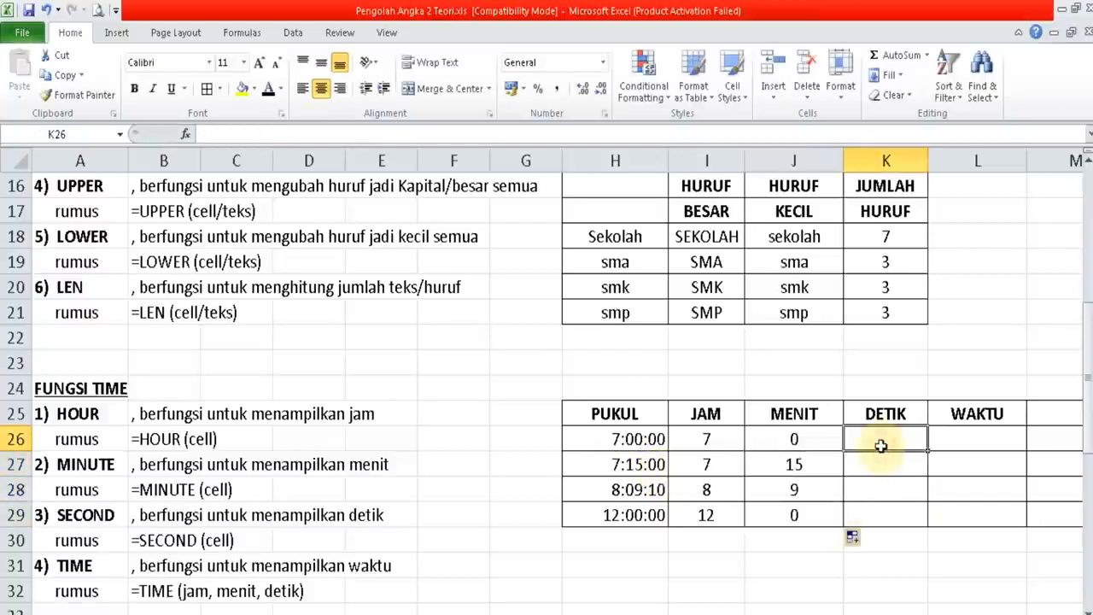
{"action": "type", "text": "="}
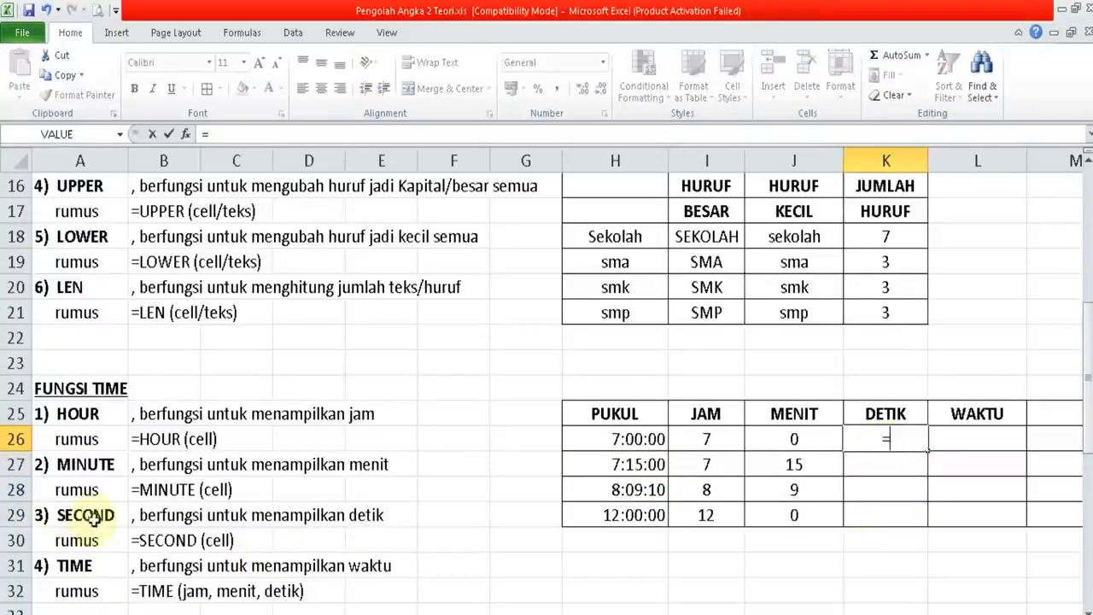
{"action": "type", "text": "SECOND("}
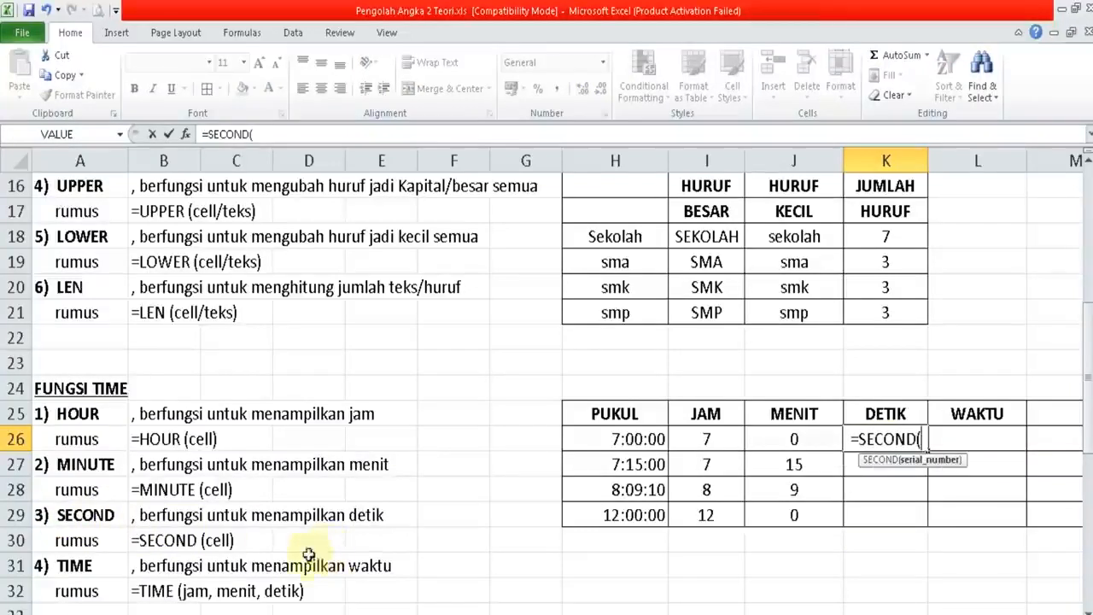
{"action": "left_click", "coordinate": [610, 436]}
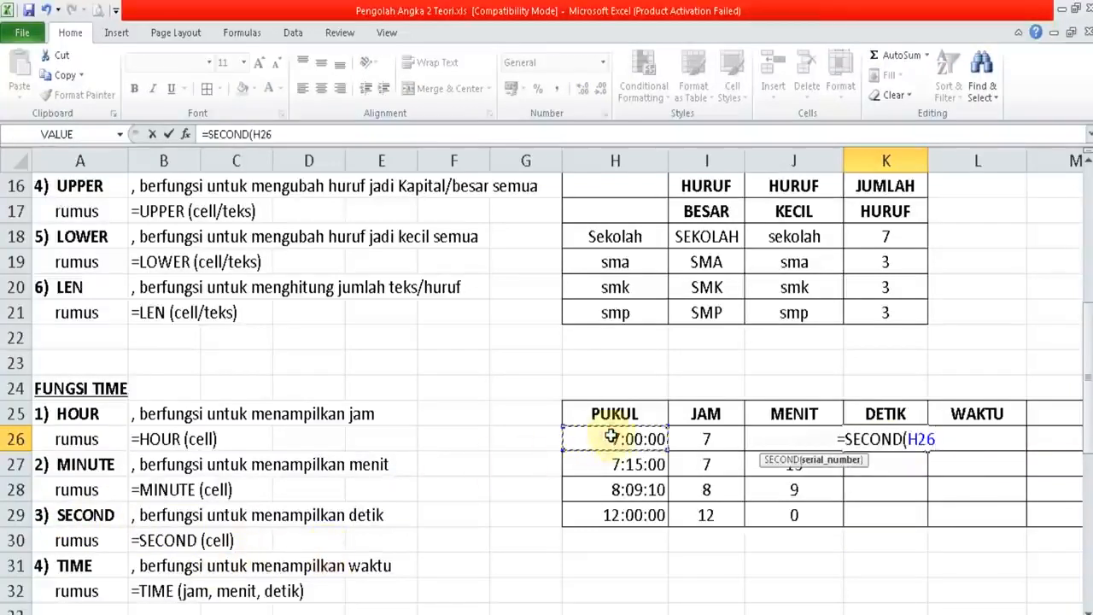
{"action": "type", "text": ")"}
{"action": "key", "text": "Return"}
{"action": "key", "text": "Up"}
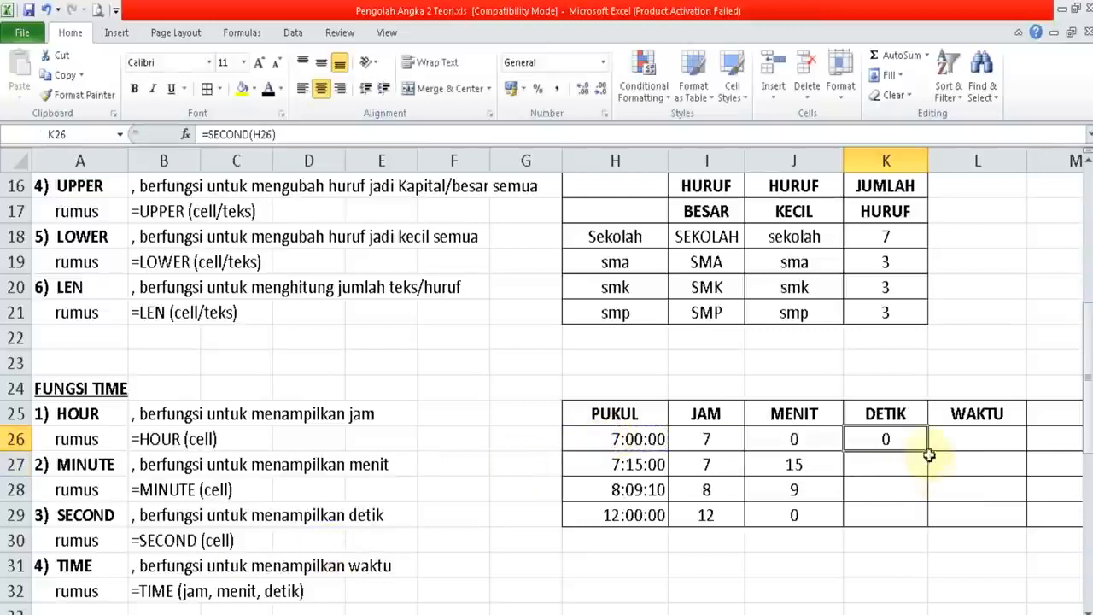
{"action": "left_click_drag", "start_coordinate": [930, 451], "coordinate": [928, 519]}
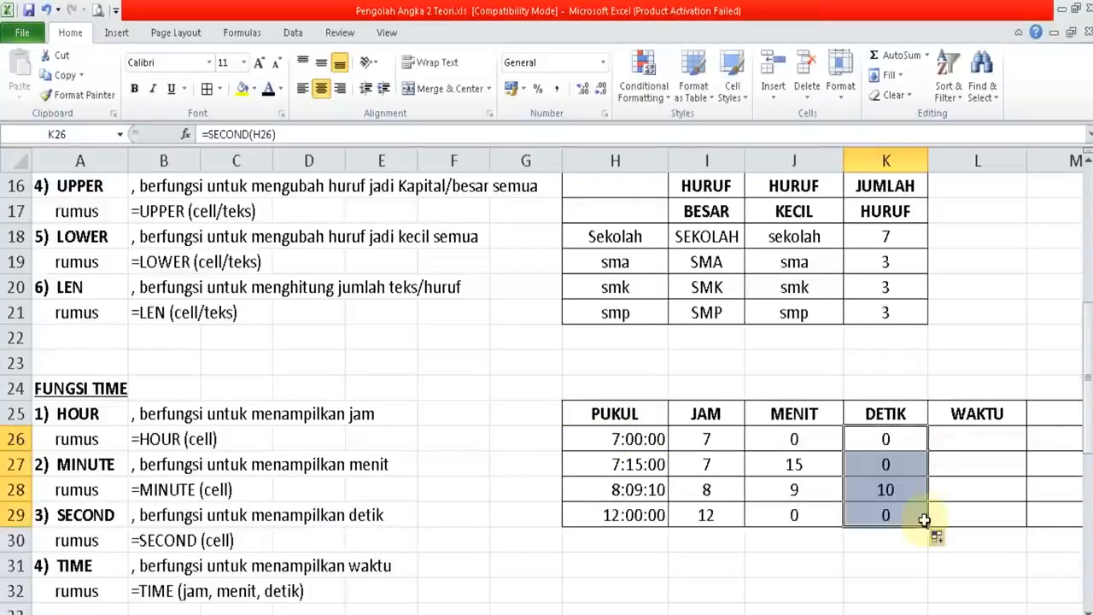
- Enter =TIME(I26;J26;K26) in L26 to combine the hour, minute and second in the WAKTU column
{"action": "left_click", "coordinate": [963, 437]}
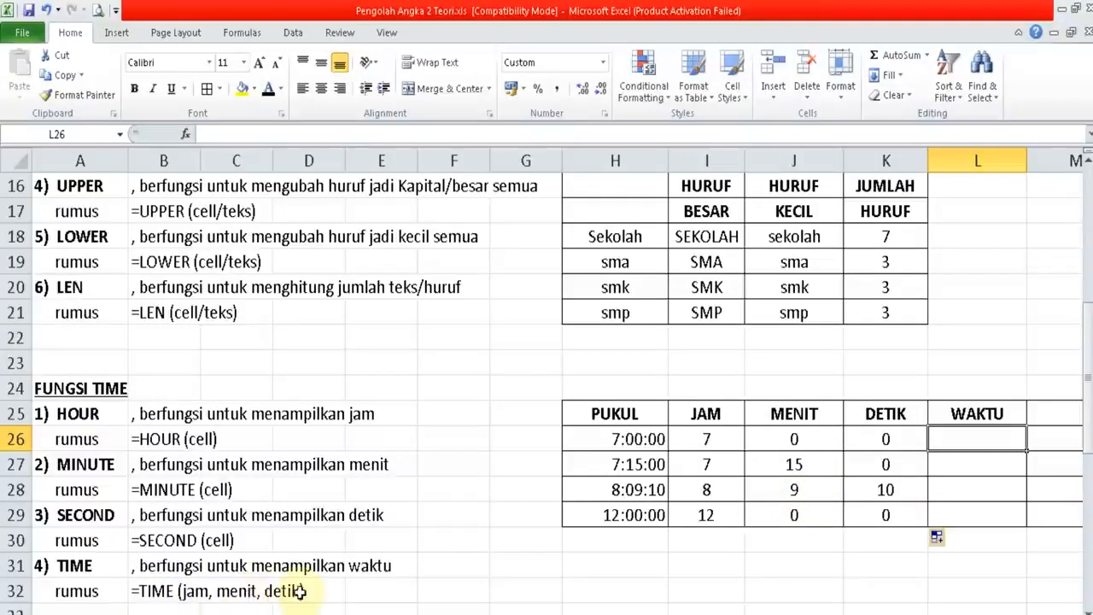
{"action": "type", "text": "="}
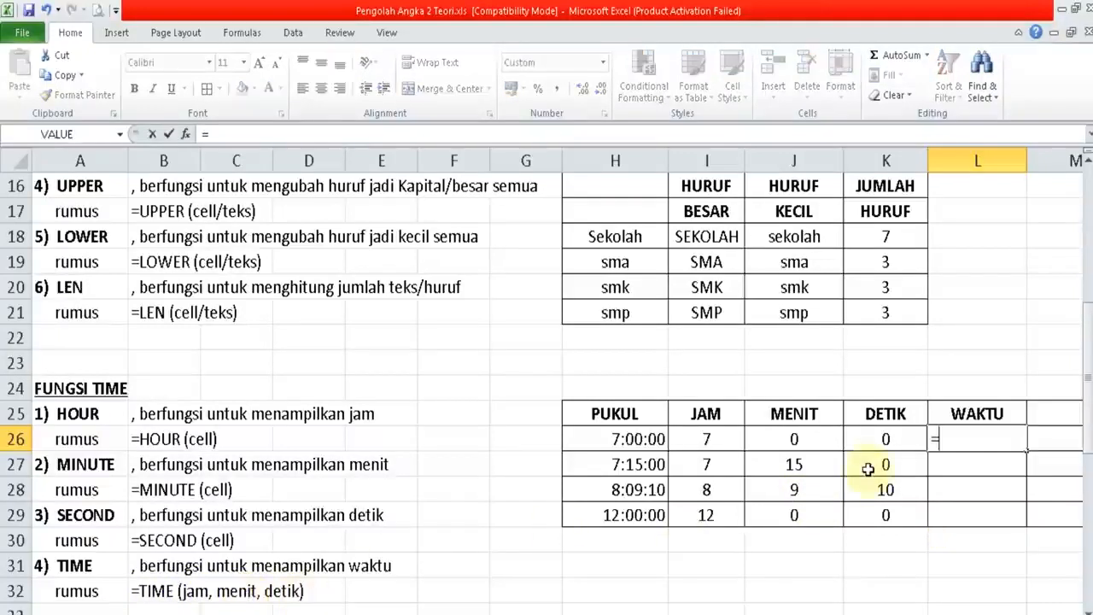
{"action": "type", "text": "TIME("}
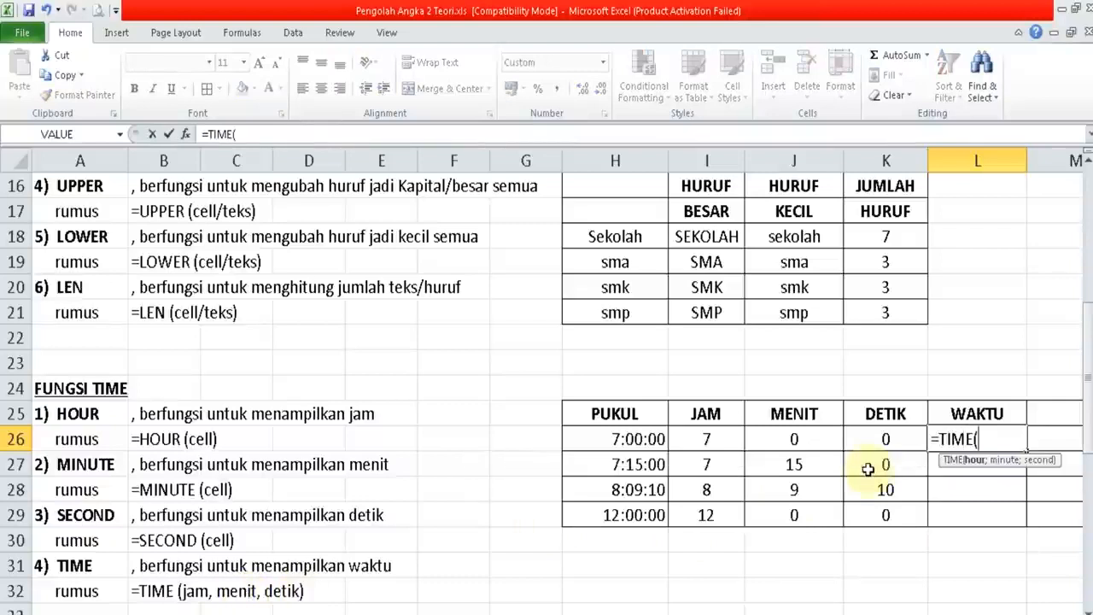
{"action": "left_click", "coordinate": [889, 436]}
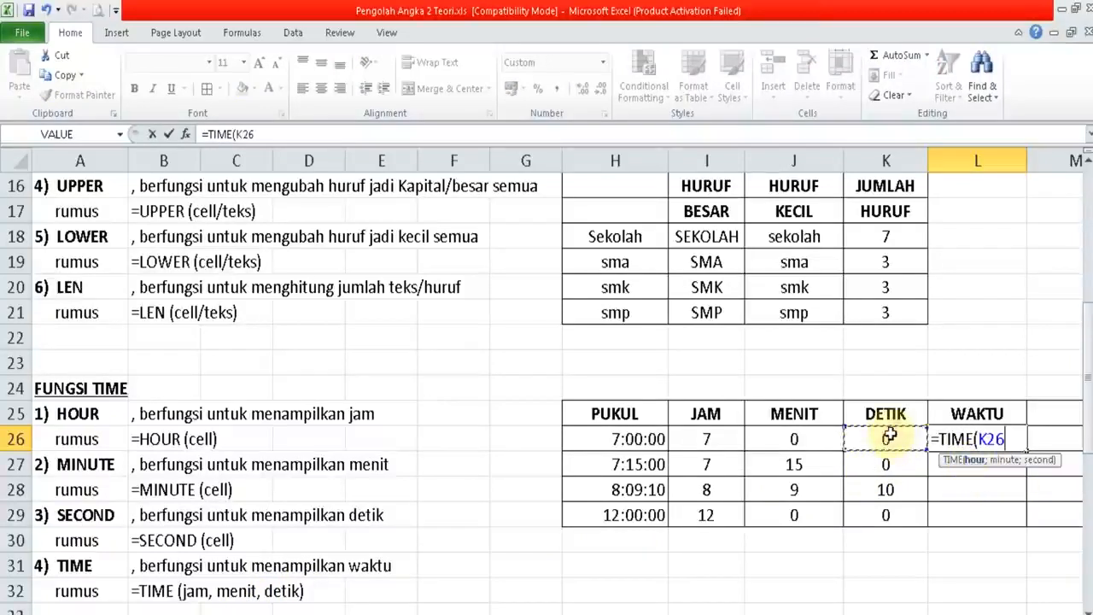
{"action": "left_click", "coordinate": [713, 437]}
{"action": "type", "text": ";"}
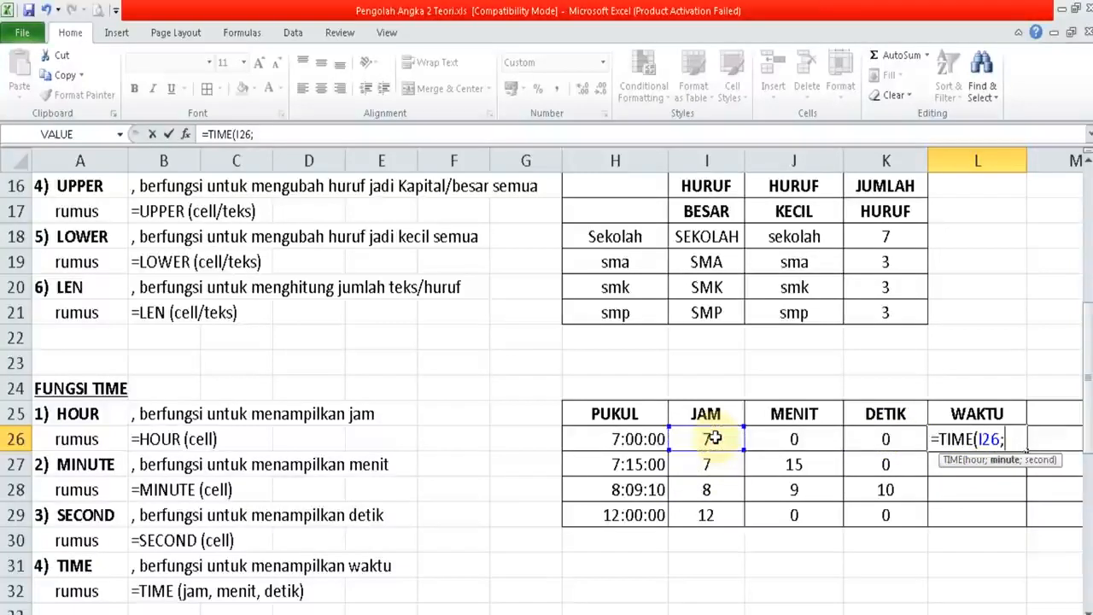
{"action": "left_click", "coordinate": [830, 433]}
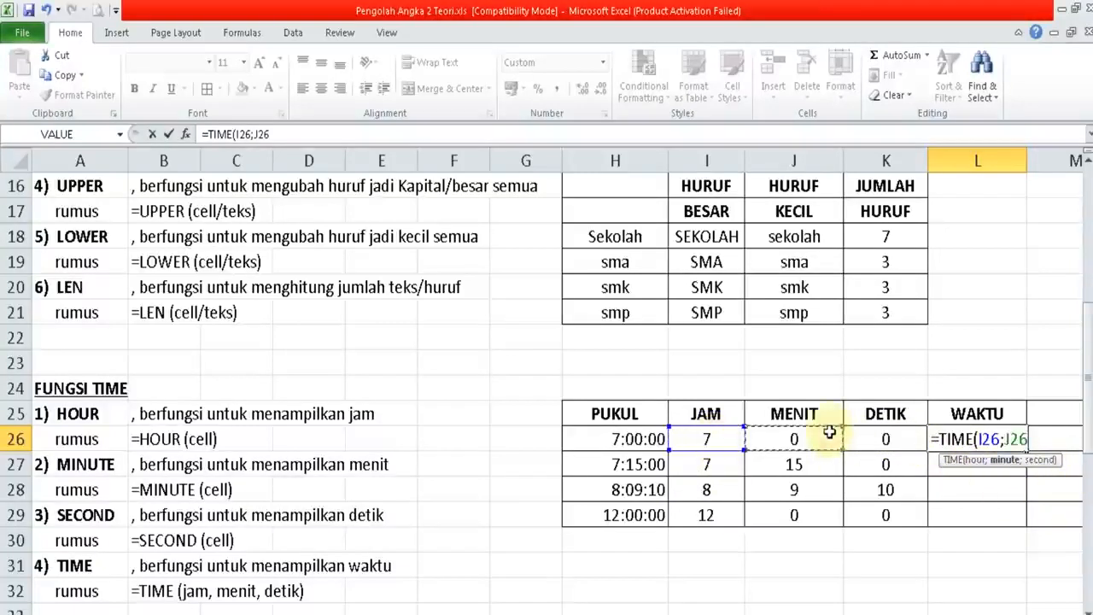
{"action": "type", "text": ";"}
{"action": "left_click", "coordinate": [897, 438]}
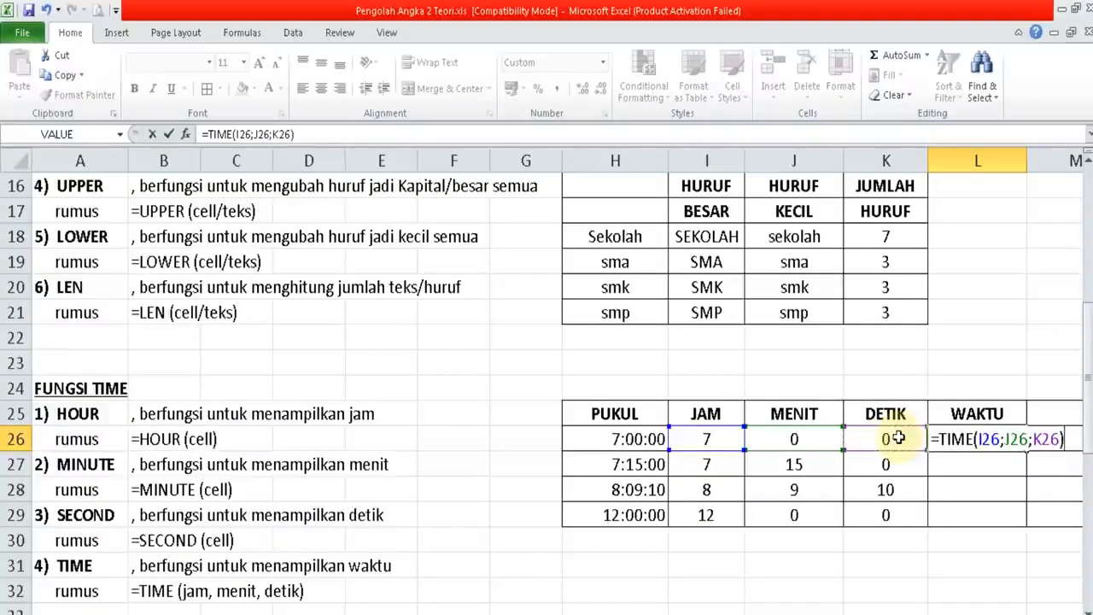
{"action": "key", "text": "Return"}
{"action": "key", "text": "Up"}
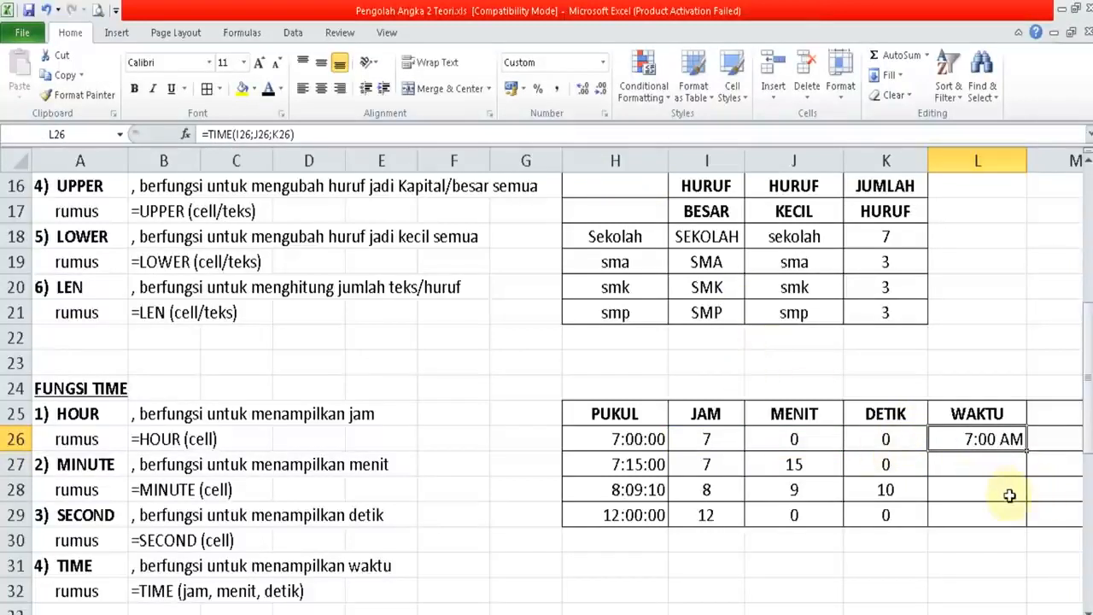
- Enter =TIME(I27;J27;K27) in L27 and fill it down through L29 in the WAKTU column
{"action": "left_click", "coordinate": [1001, 468]}
{"action": "type", "text": "="}
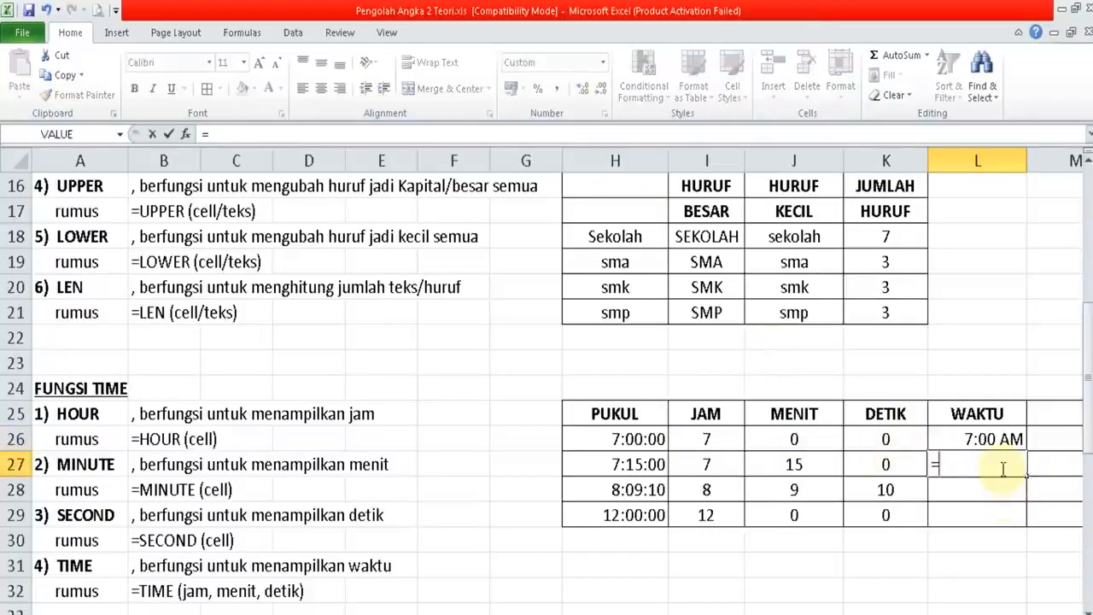
{"action": "type", "text": "TIME("}
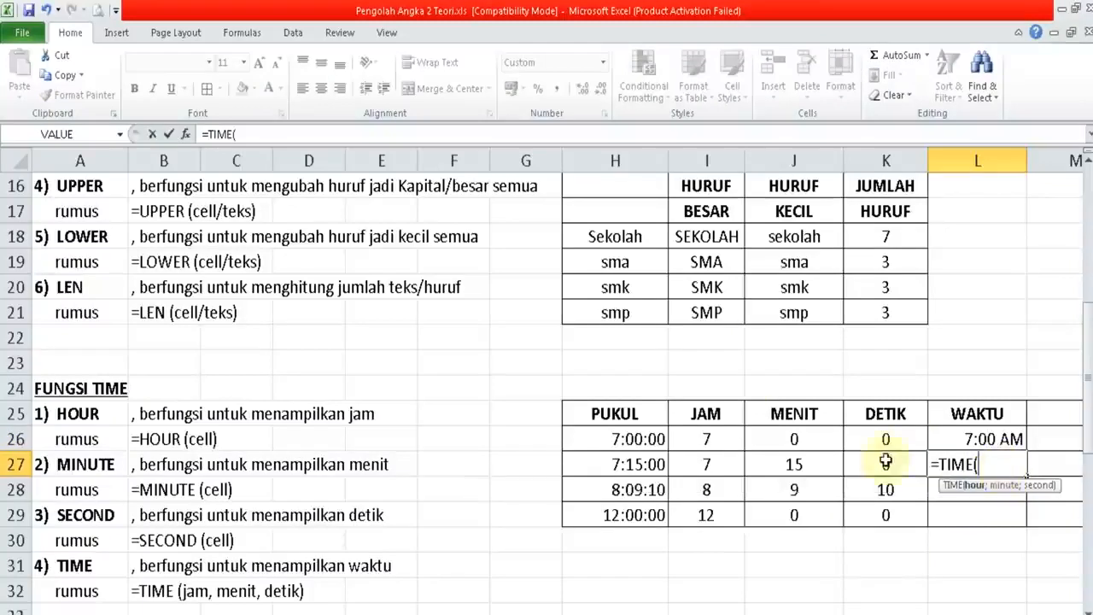
{"action": "left_click", "coordinate": [736, 463]}
{"action": "type", "text": ";"}
{"action": "left_click", "coordinate": [806, 462]}
{"action": "type", "text": ";"}
{"action": "left_click", "coordinate": [898, 464]}
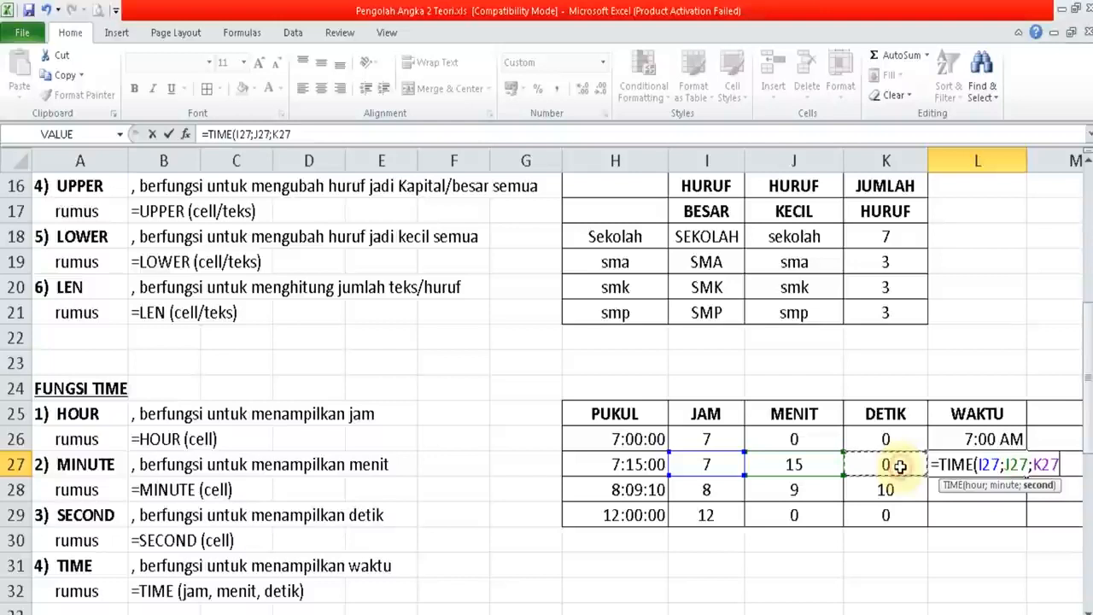
{"action": "type", "text": ")"}
{"action": "key", "text": "Return"}
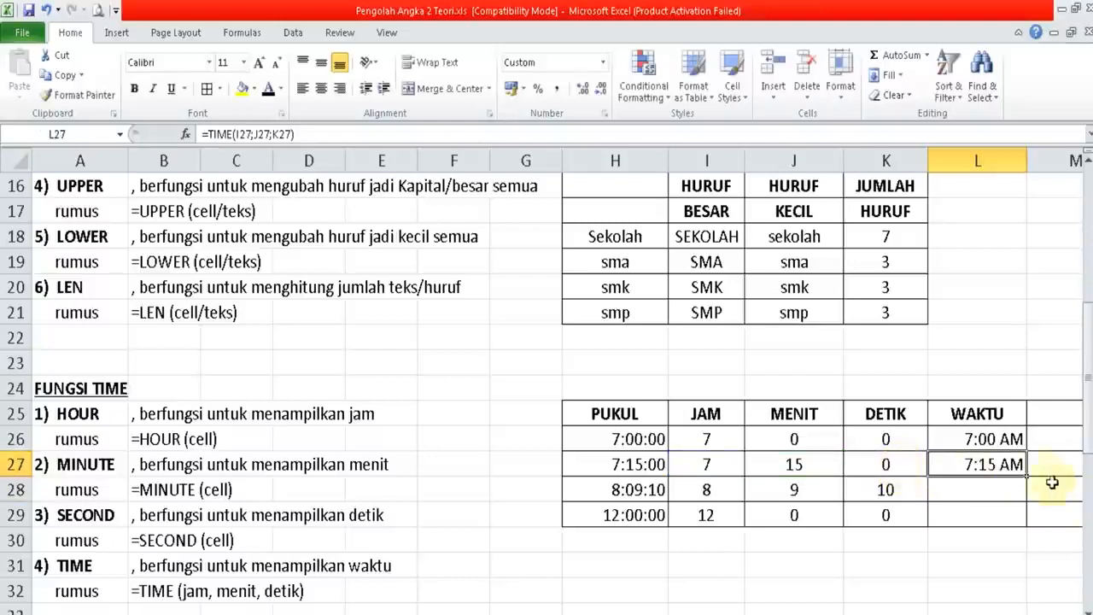
{"action": "left_click_drag", "start_coordinate": [1030, 480], "coordinate": [1031, 519]}
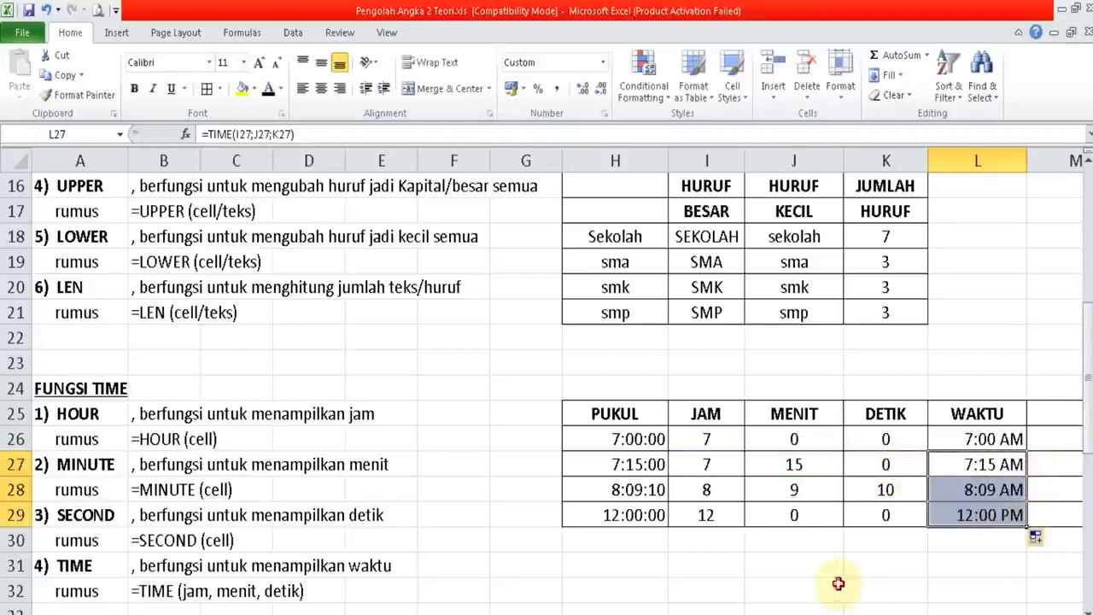
{"action": "left_click", "coordinate": [838, 584]}
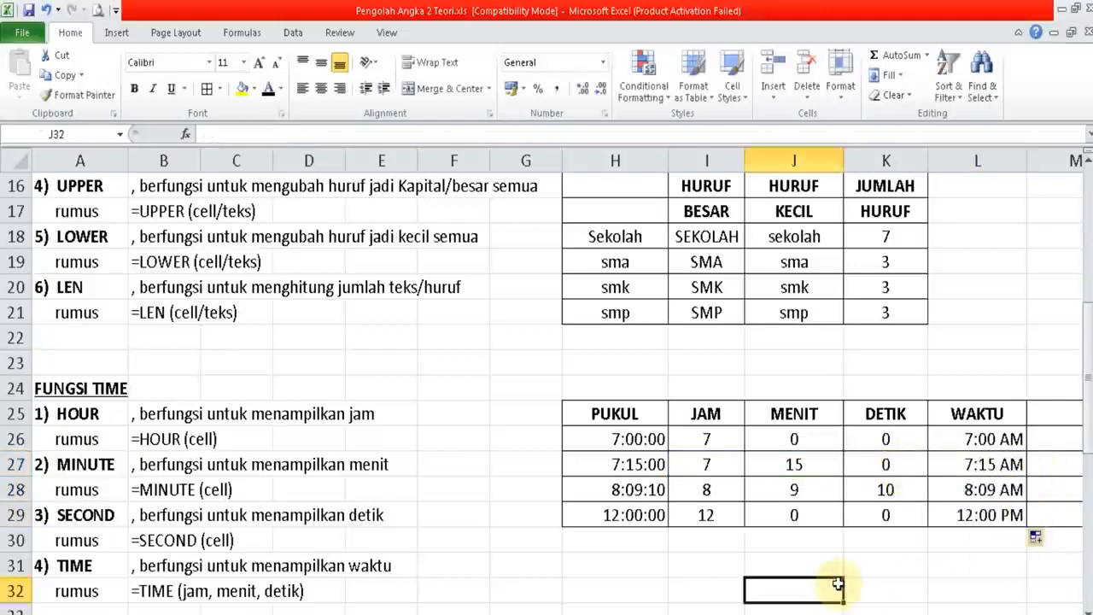
- Examine the FUNGSI DATE section below the time functions, covering the DAY, MONTH, YEAR and DATE explanations and the example table
{"action": "left_click", "coordinate": [130, 393]}
{"action": "key", "text": "Down"}
{"action": "key", "text": "Down"}
{"action": "key", "text": "Down"}
{"action": "key", "text": "Down"}
{"action": "key", "text": "Down"}
{"action": "key", "text": "Down"}
{"action": "key", "text": "Down"}
{"action": "key", "text": "Down"}
{"action": "key", "text": "Down"}
{"action": "key", "text": "Down"}
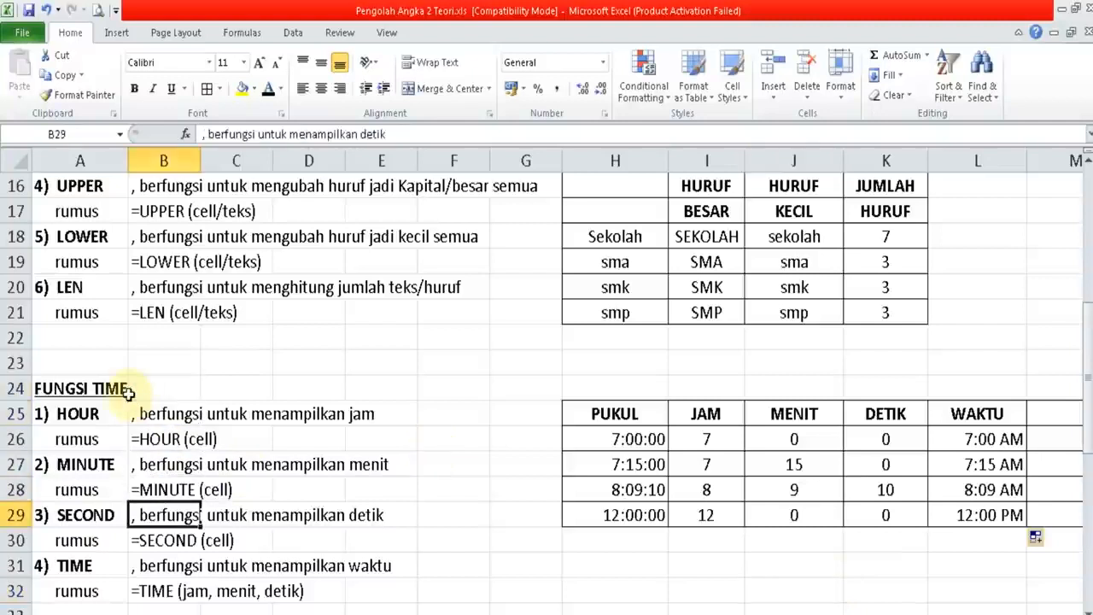
{"action": "key", "text": "Down"}
{"action": "key", "text": "Down"}
{"action": "key", "text": "Down"}
{"action": "key", "text": "Down"}
{"action": "key", "text": "Down"}
{"action": "key", "text": "Down"}
{"action": "key", "text": "Down"}
{"action": "key", "text": "Down"}
{"action": "key", "text": "Down"}
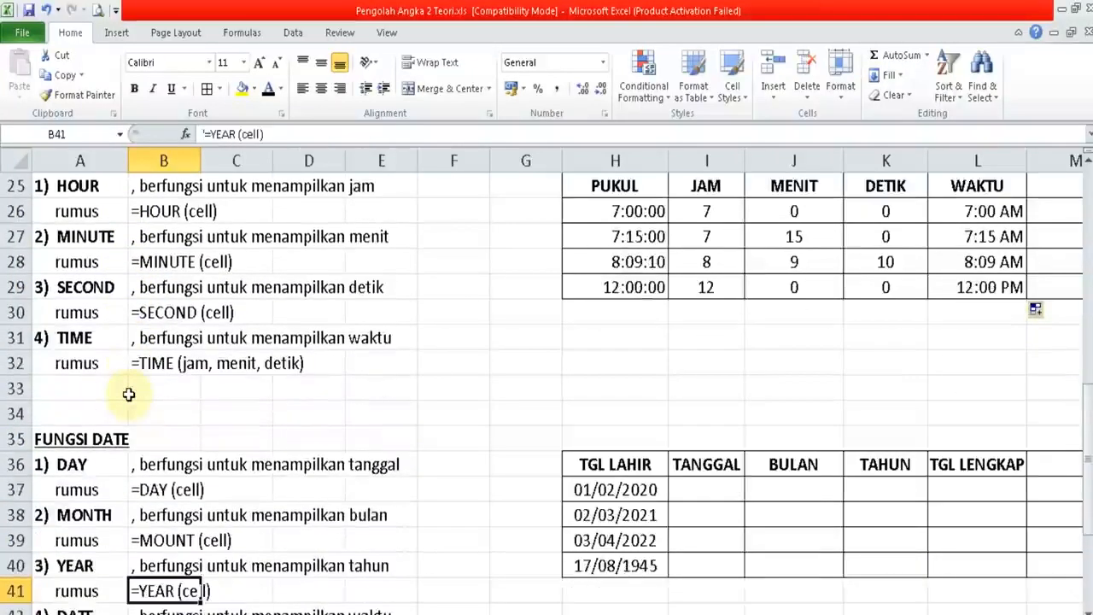
{"action": "key", "text": "Down"}
{"action": "key", "text": "Down"}
{"action": "key", "text": "Up"}
{"action": "key", "text": "Up"}
{"action": "key", "text": "Up"}
{"action": "key", "text": "Up"}
{"action": "key", "text": "Up"}
{"action": "key", "text": "Up"}
{"action": "key", "text": "Up"}
{"action": "key", "text": "Up"}
{"action": "key", "text": "Up"}
{"action": "key", "text": "Up"}
{"action": "key", "text": "Up"}
{"action": "key", "text": "Up"}
{"action": "key", "text": "Up"}
{"action": "key", "text": "Up"}
{"action": "key", "text": "Up"}
{"action": "key", "text": "Up"}
{"action": "key", "text": "Up"}
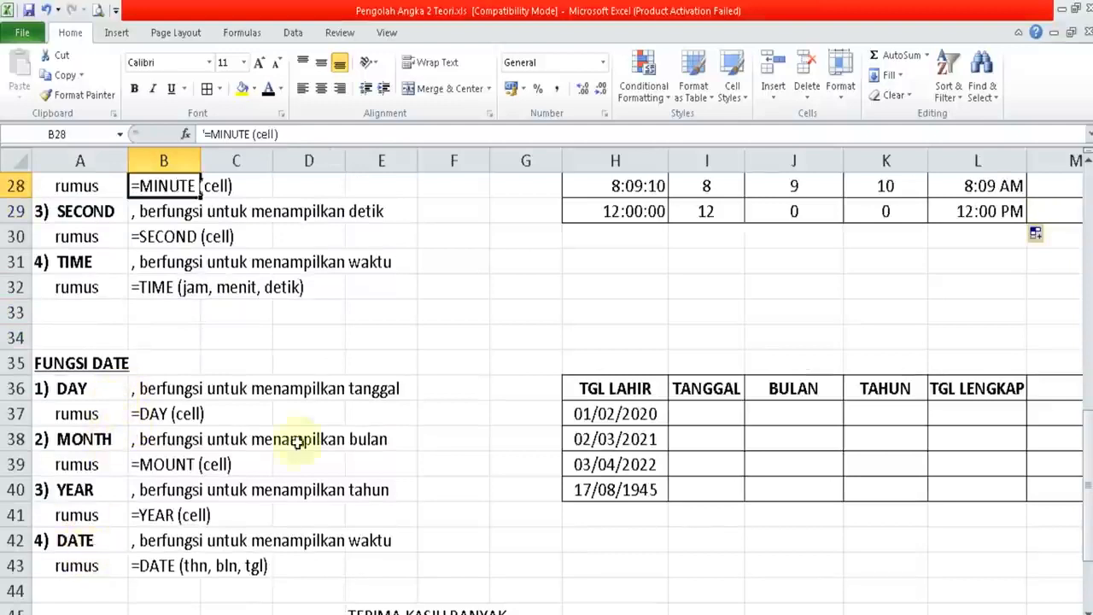
- Enter =DAY(H37) in I37 and fill it down through I40 in the TANGGAL column
{"action": "left_click", "coordinate": [715, 412]}
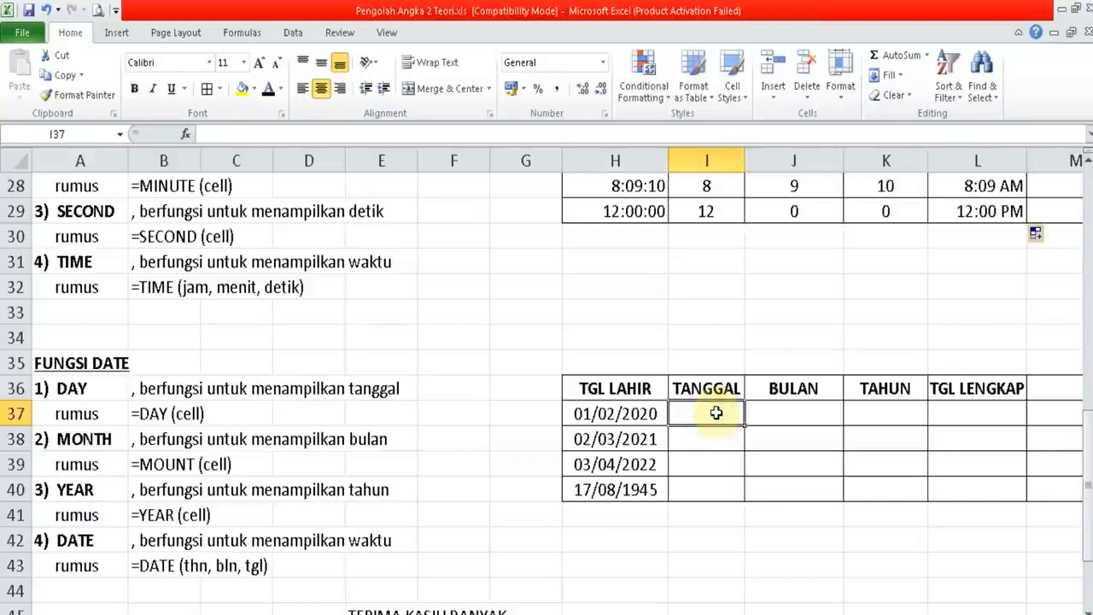
{"action": "type", "text": "=DAY("}
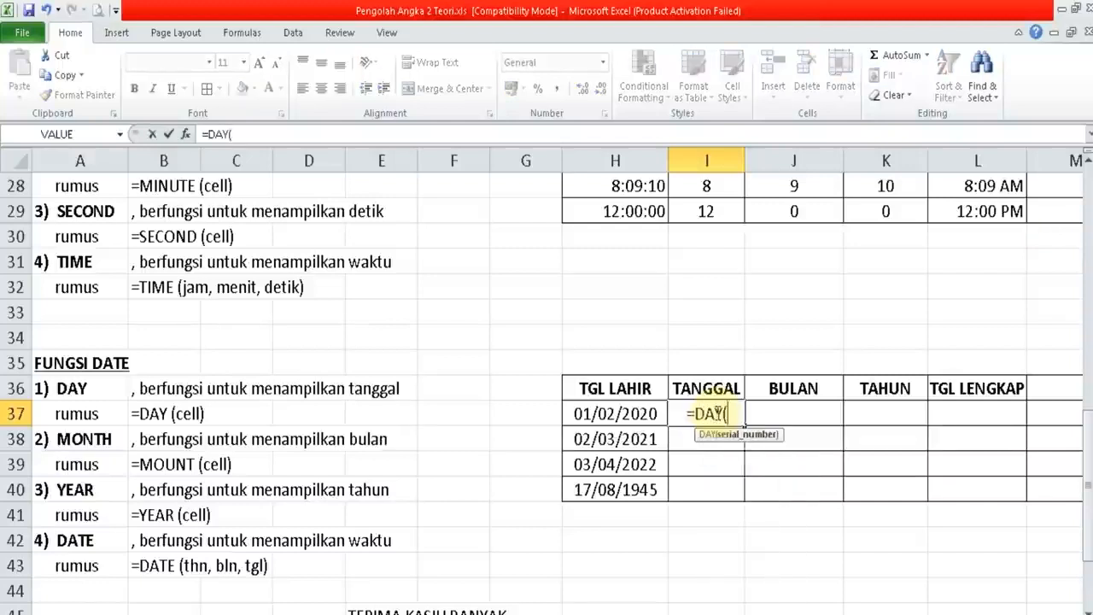
{"action": "left_click", "coordinate": [660, 414]}
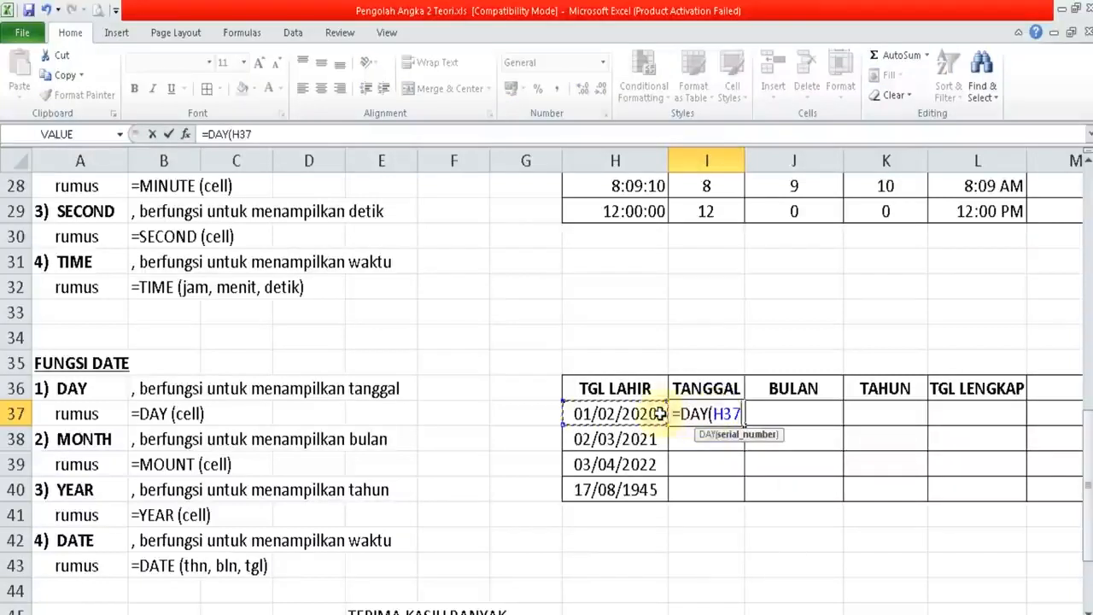
{"action": "type", "text": ")"}
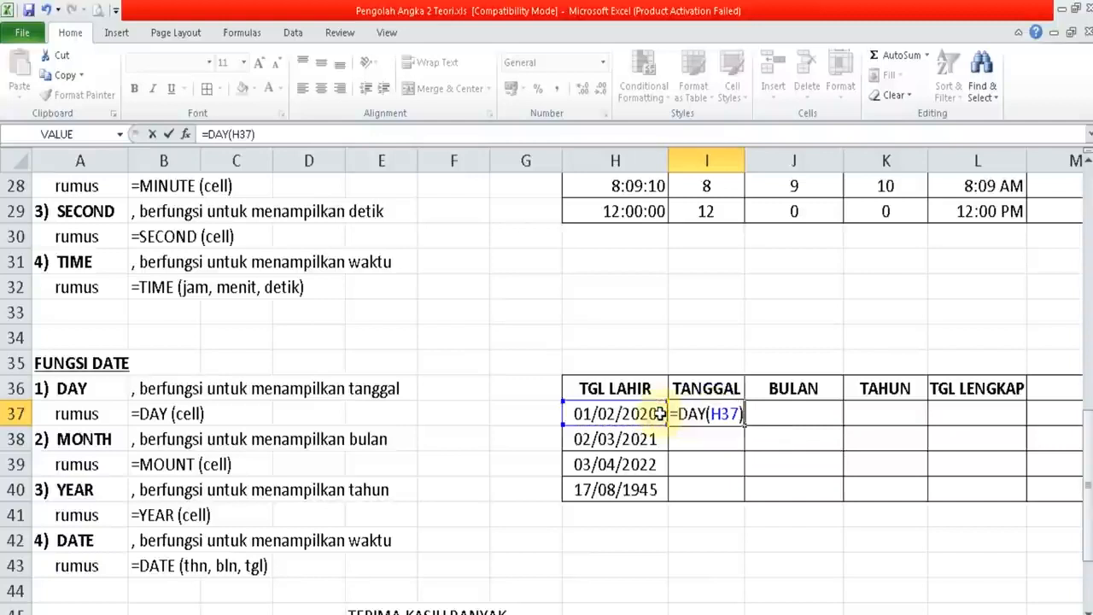
{"action": "key", "text": "Return"}
{"action": "key", "text": "Up"}
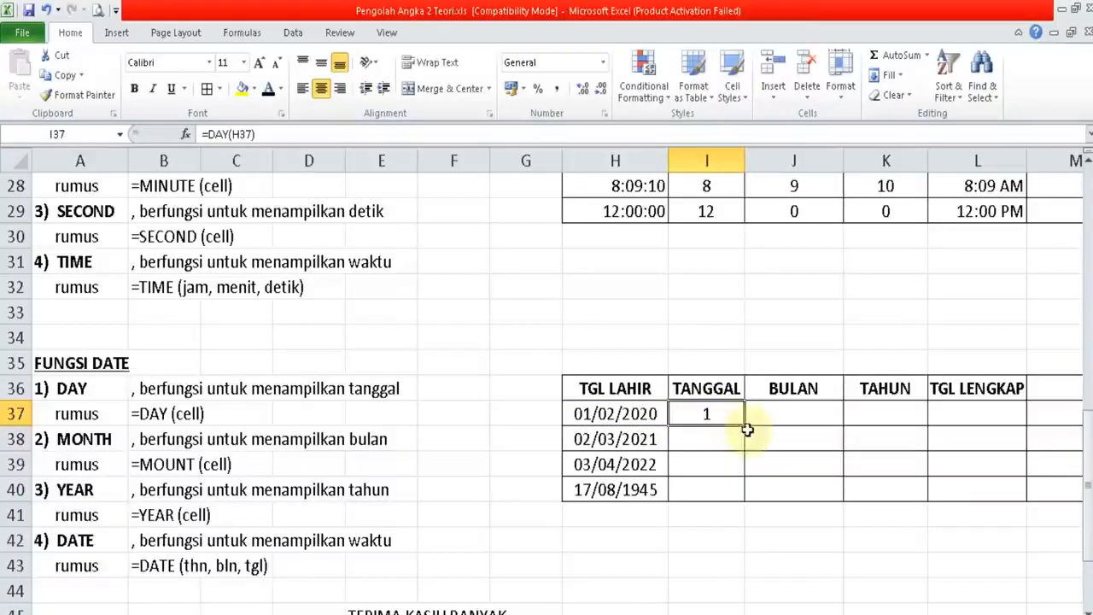
{"action": "left_click_drag", "start_coordinate": [747, 427], "coordinate": [745, 504]}
{"action": "left_click", "coordinate": [714, 413]}
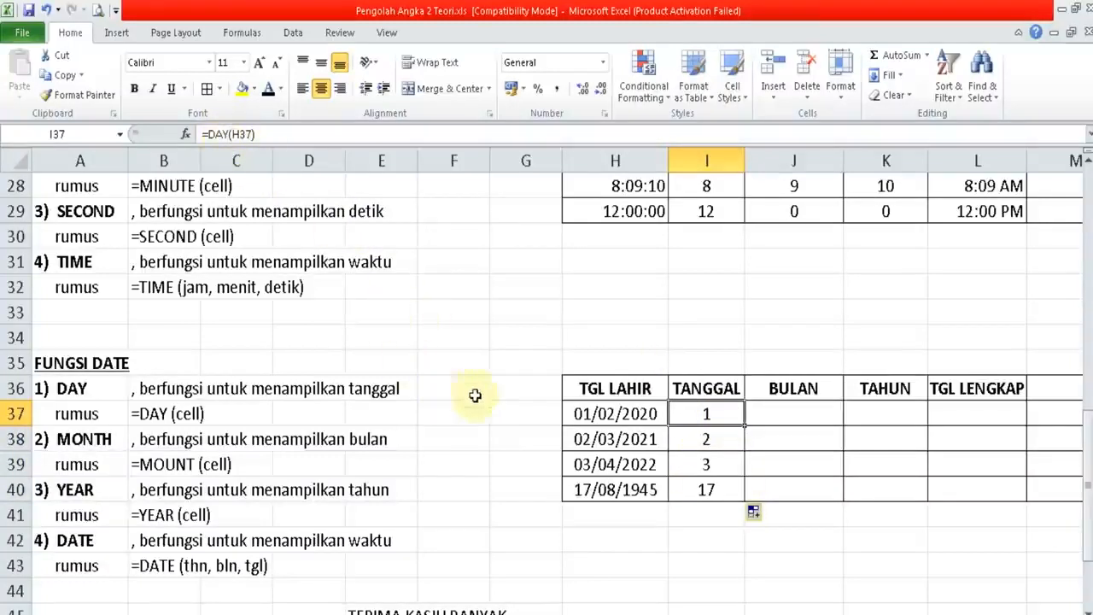
- Enter =MONTH(H37) in J37 and fill it down through J40 in the BULAN column
{"action": "left_click", "coordinate": [781, 414]}
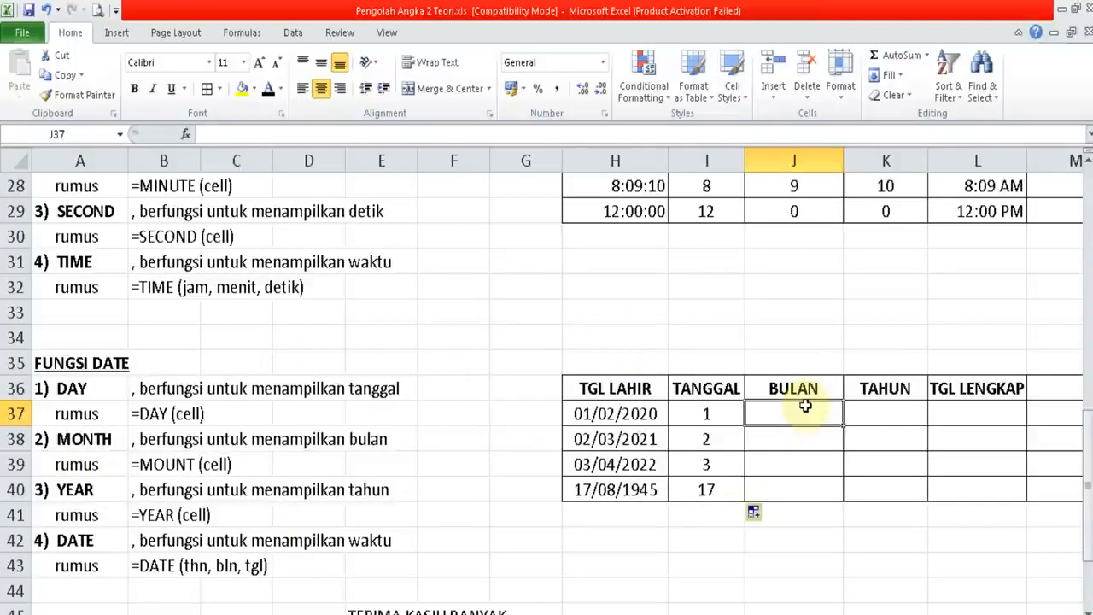
{"action": "type", "text": "=MONTH("}
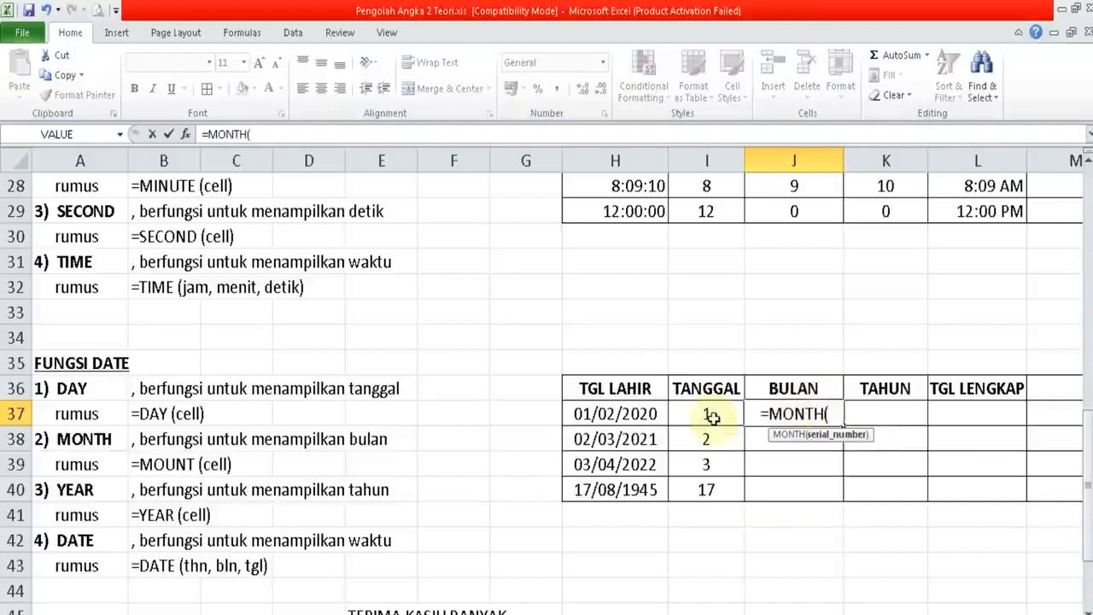
{"action": "left_click", "coordinate": [650, 414]}
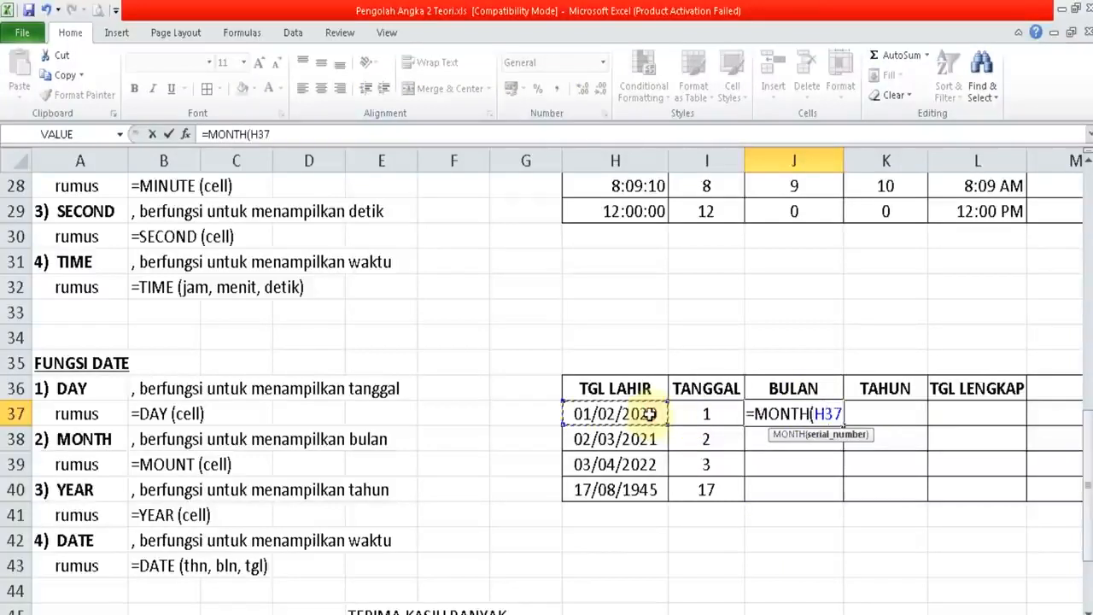
{"action": "type", "text": ")"}
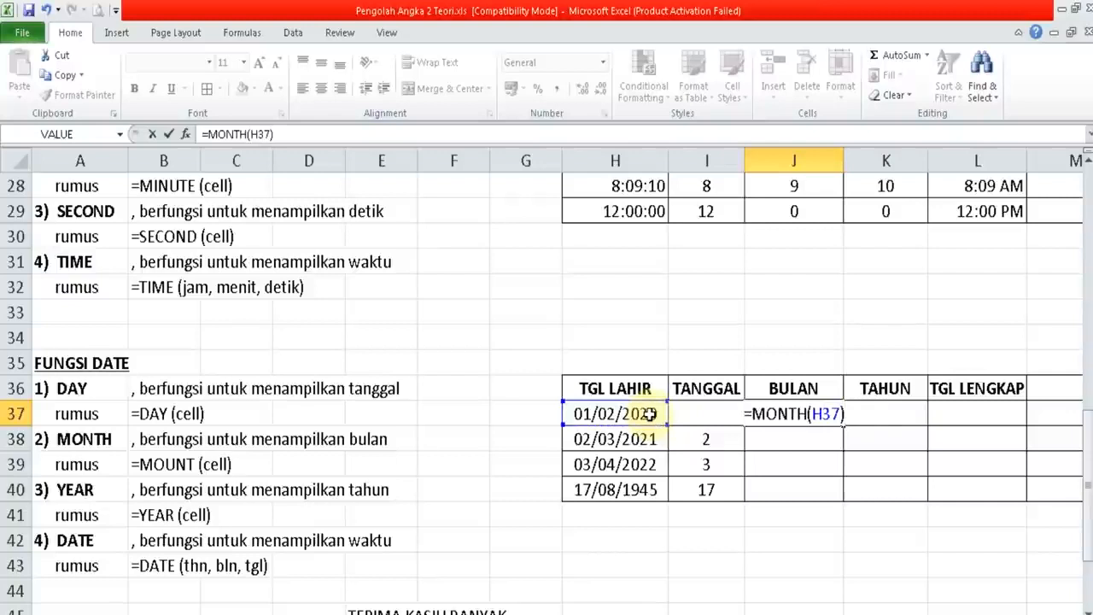
{"action": "key", "text": "Return"}
{"action": "key", "text": "Up"}
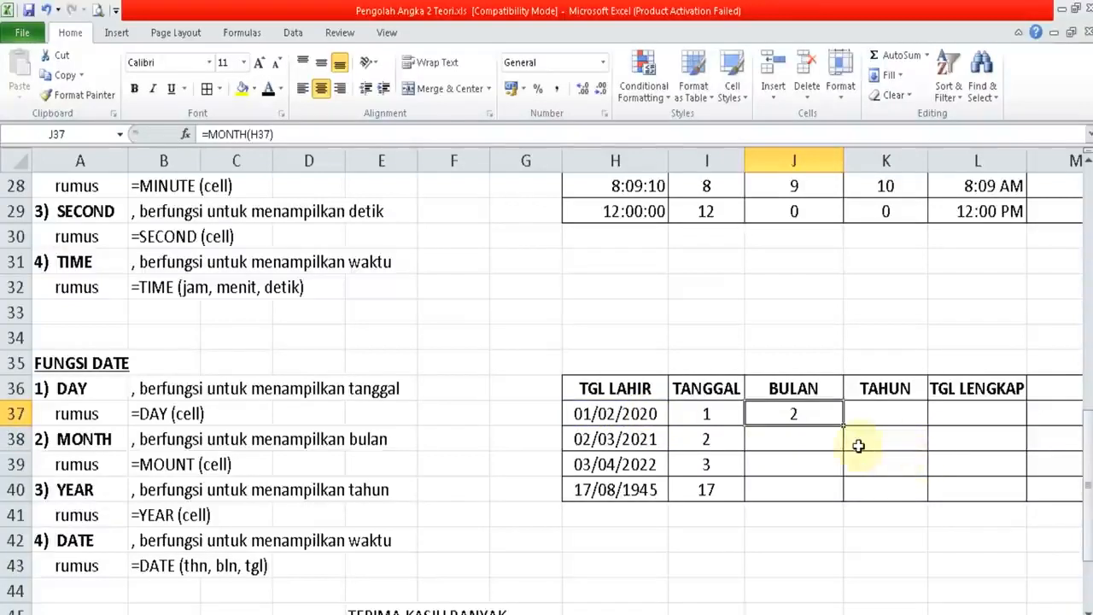
{"action": "left_click_drag", "start_coordinate": [844, 427], "coordinate": [844, 500]}
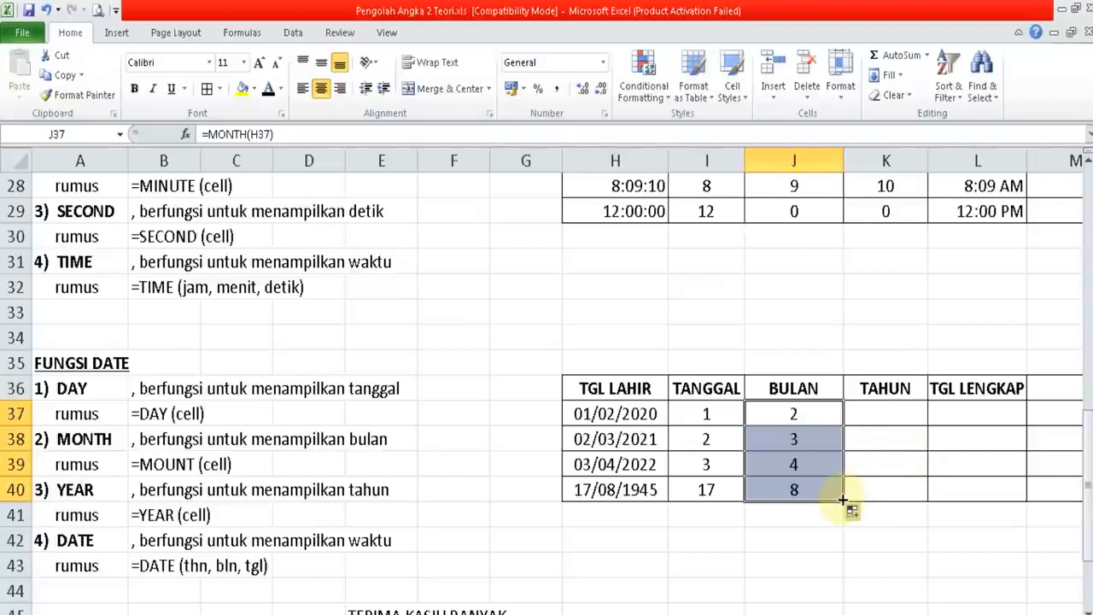
- Enter =YEAR(H37) in K37 and fill it down through K40 in the TAHUN column
{"action": "left_click", "coordinate": [871, 414]}
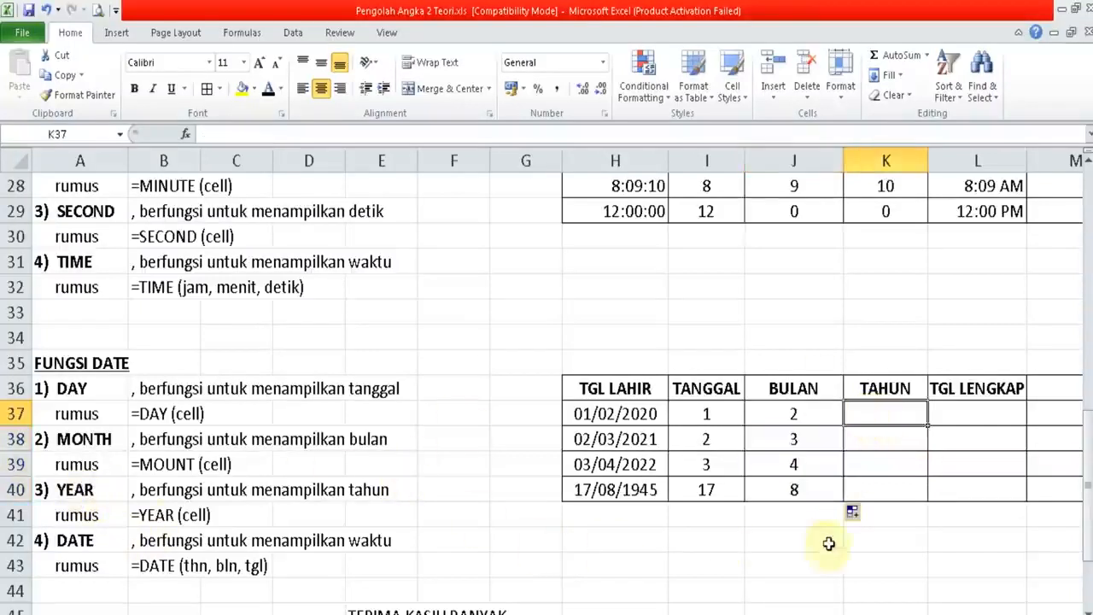
{"action": "type", "text": "=YEAR"}
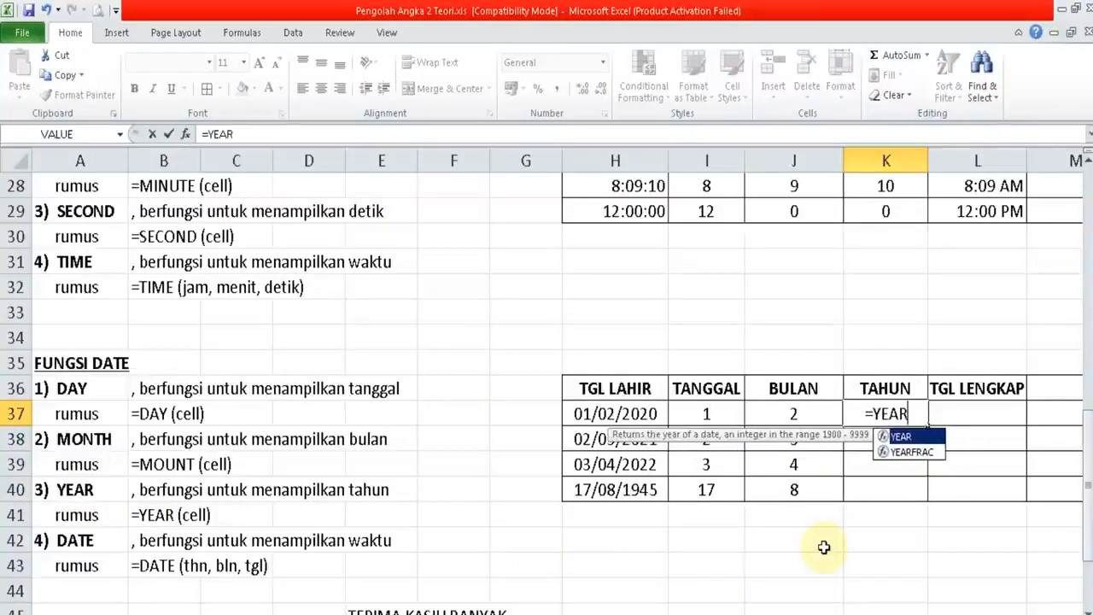
{"action": "key", "text": "Tab"}
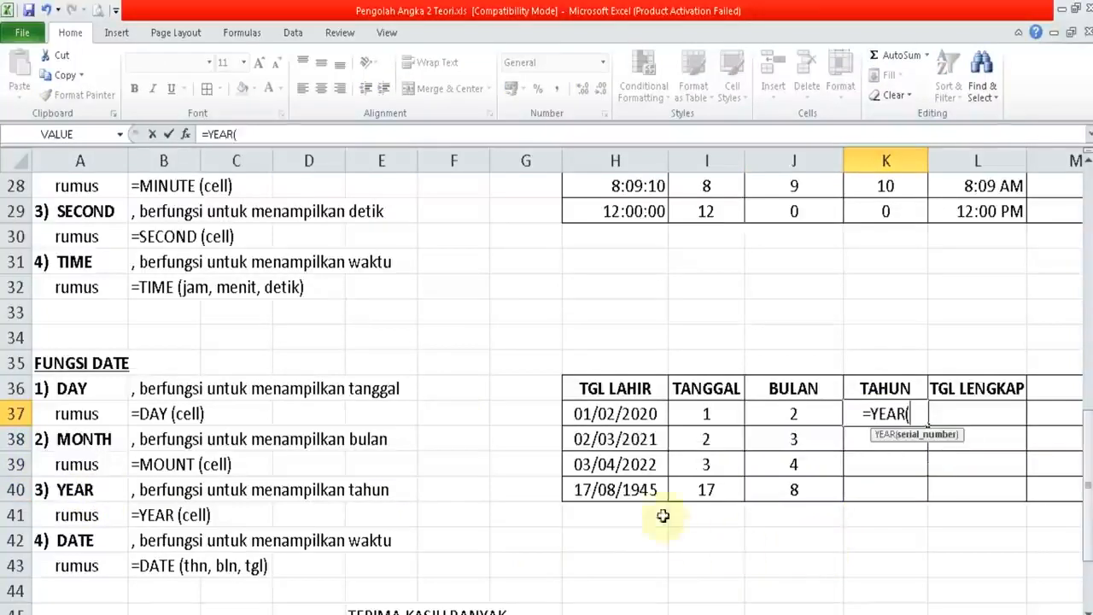
{"action": "left_click", "coordinate": [653, 416]}
{"action": "type", "text": ")"}
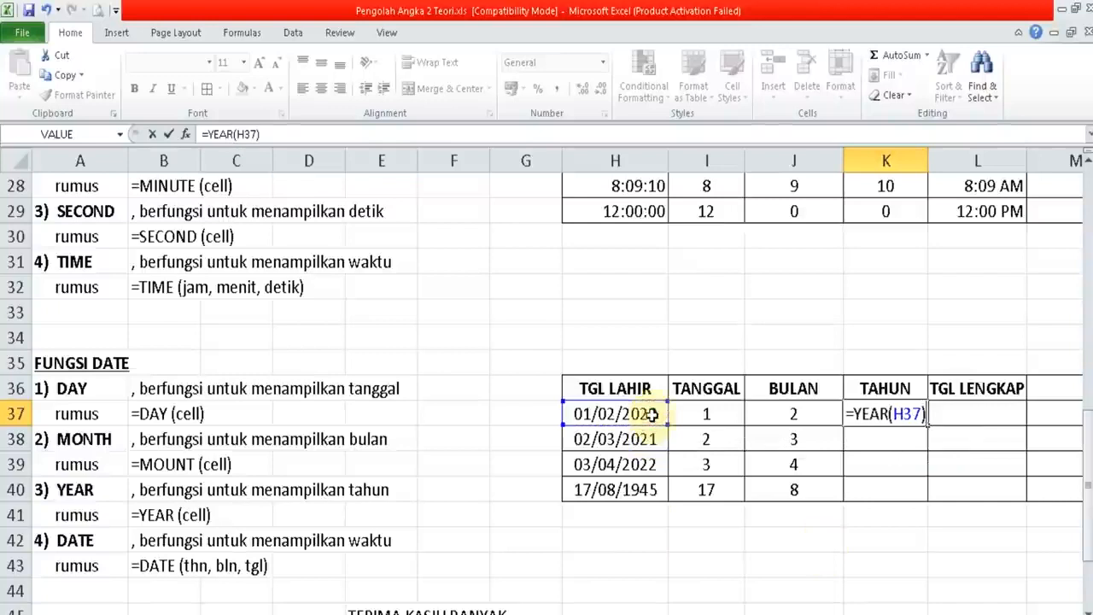
{"action": "key", "text": "ctrl+Return"}
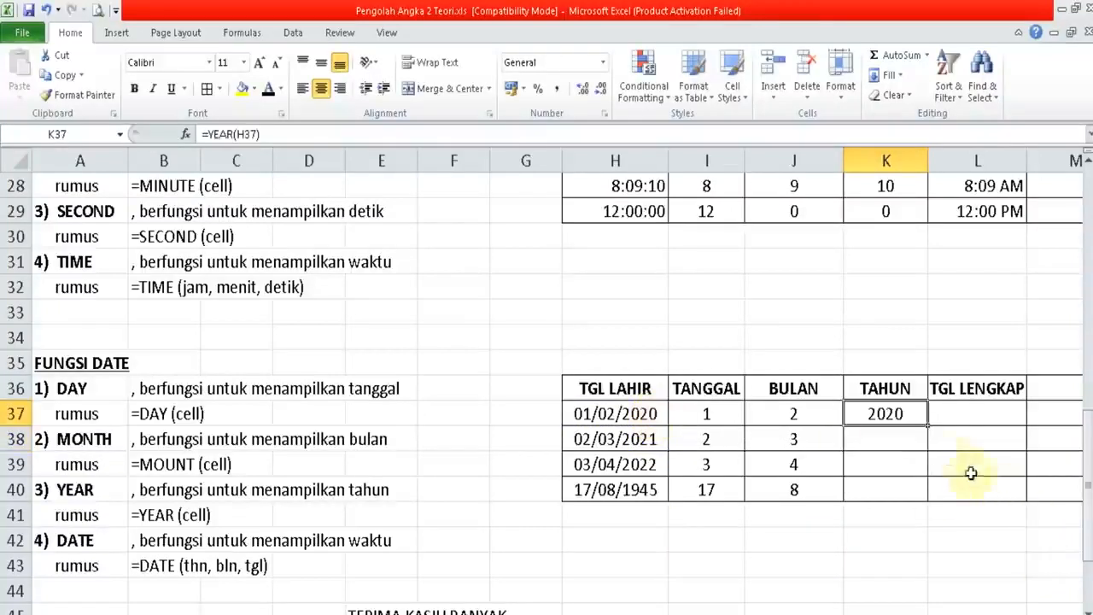
{"action": "left_click_drag", "start_coordinate": [929, 427], "coordinate": [930, 496]}
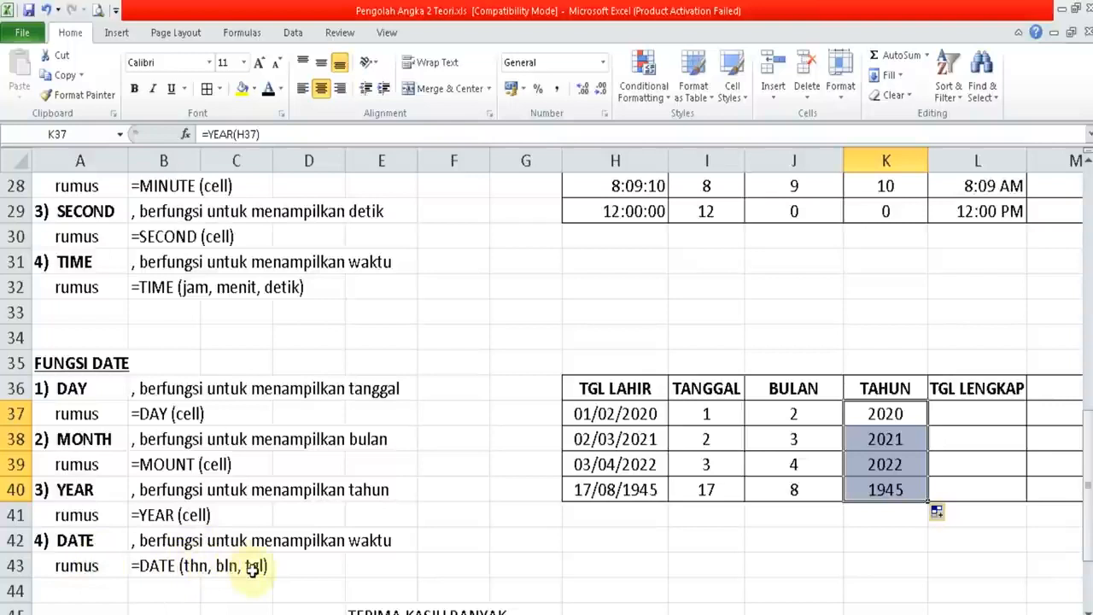
- Enter =DATE(K37;J37;I37) in L37 to combine the year, month and day in the TGL LENGKAP column
{"action": "left_click", "coordinate": [953, 421]}
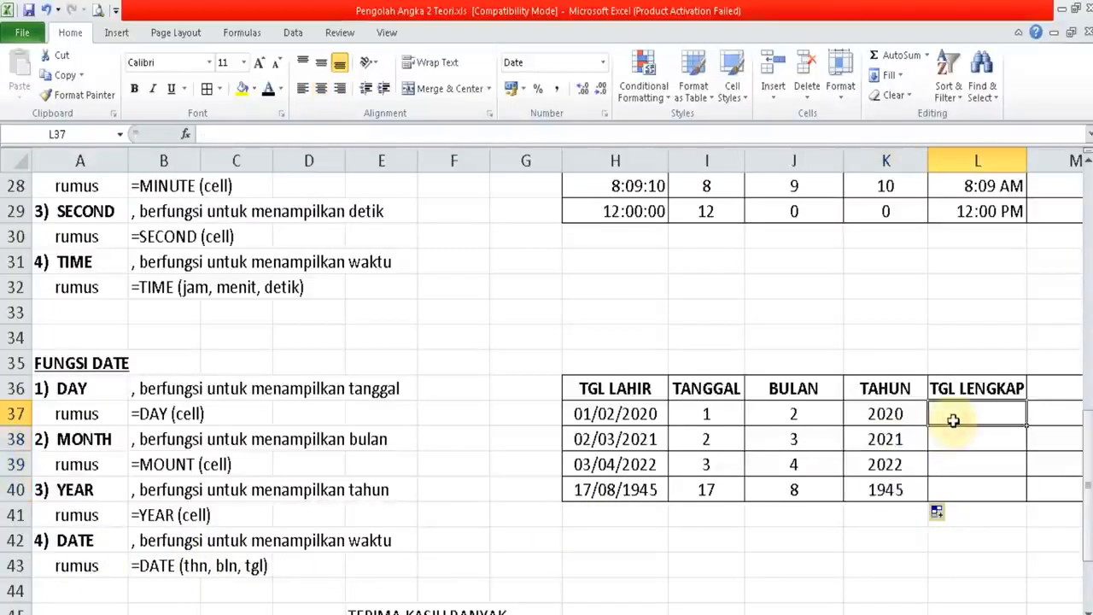
{"action": "type", "text": "=DATE"}
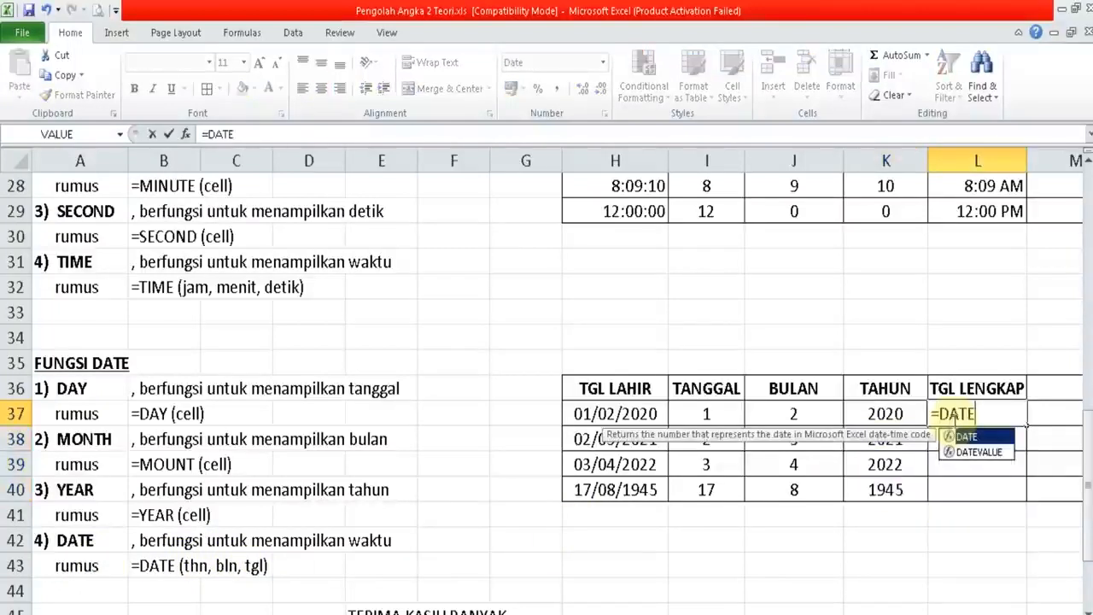
{"action": "type", "text": "("}
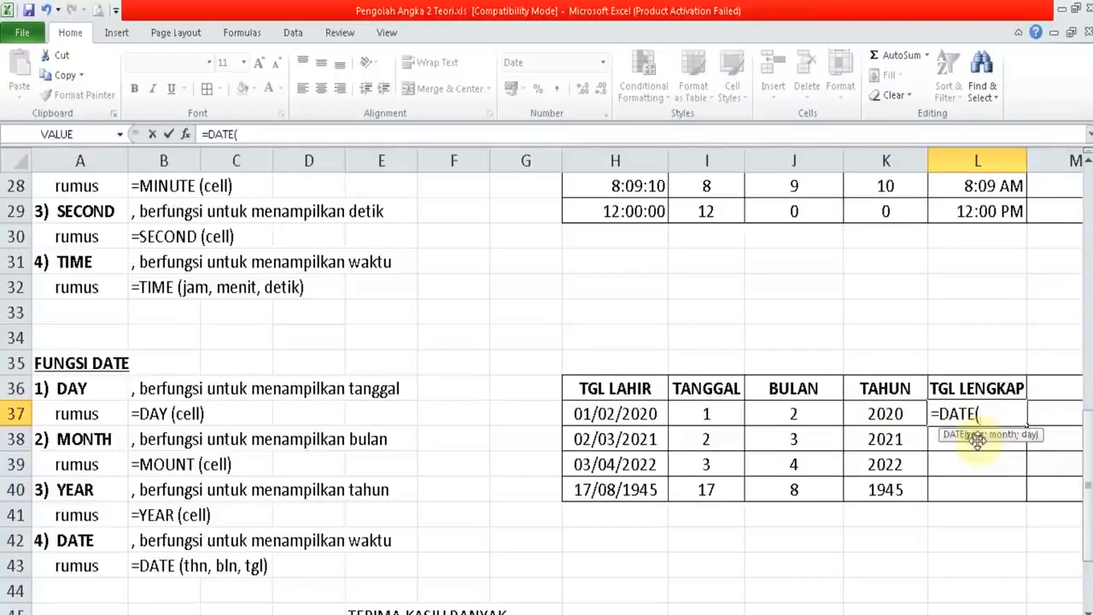
{"action": "left_click", "coordinate": [886, 413]}
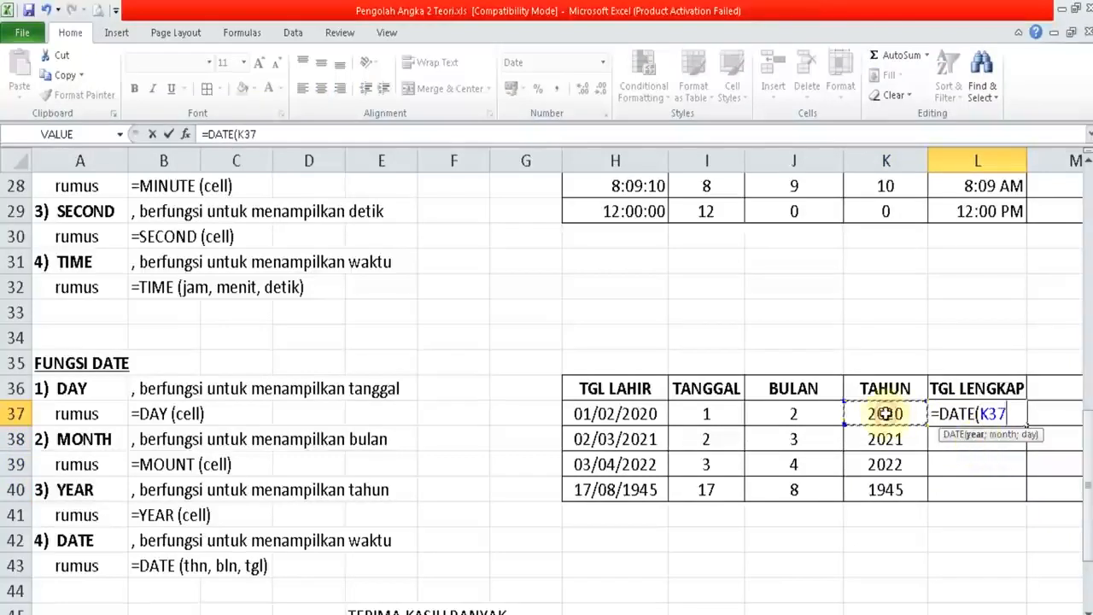
{"action": "type", "text": ";"}
{"action": "left_click", "coordinate": [799, 418]}
{"action": "type", "text": ";"}
{"action": "left_click", "coordinate": [731, 421]}
{"action": "type", "text": ")"}
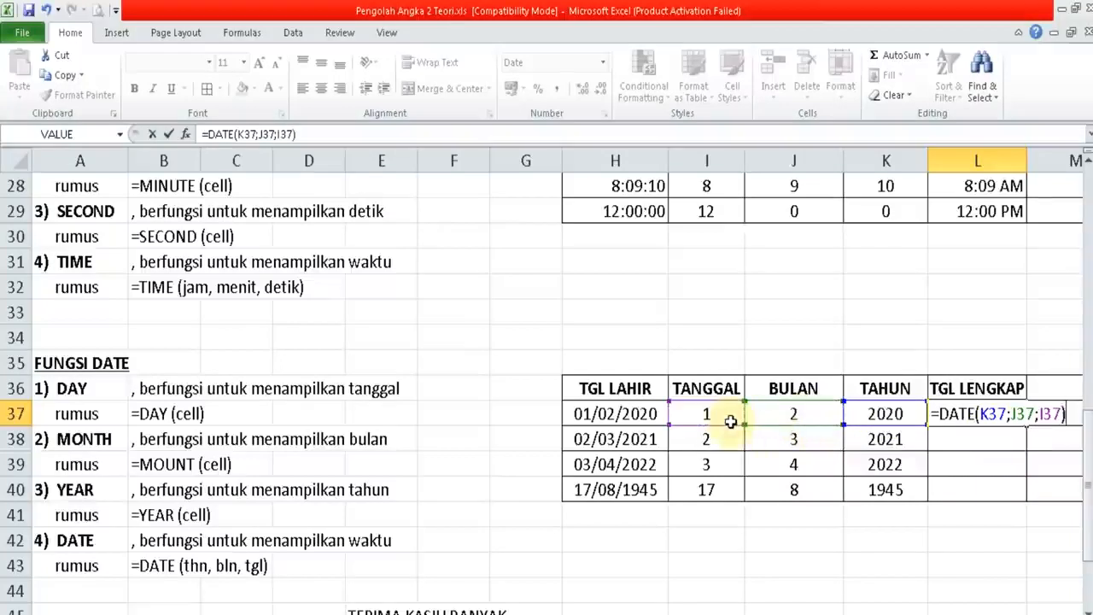
{"action": "key", "text": "Return"}
{"action": "key", "text": "Up"}
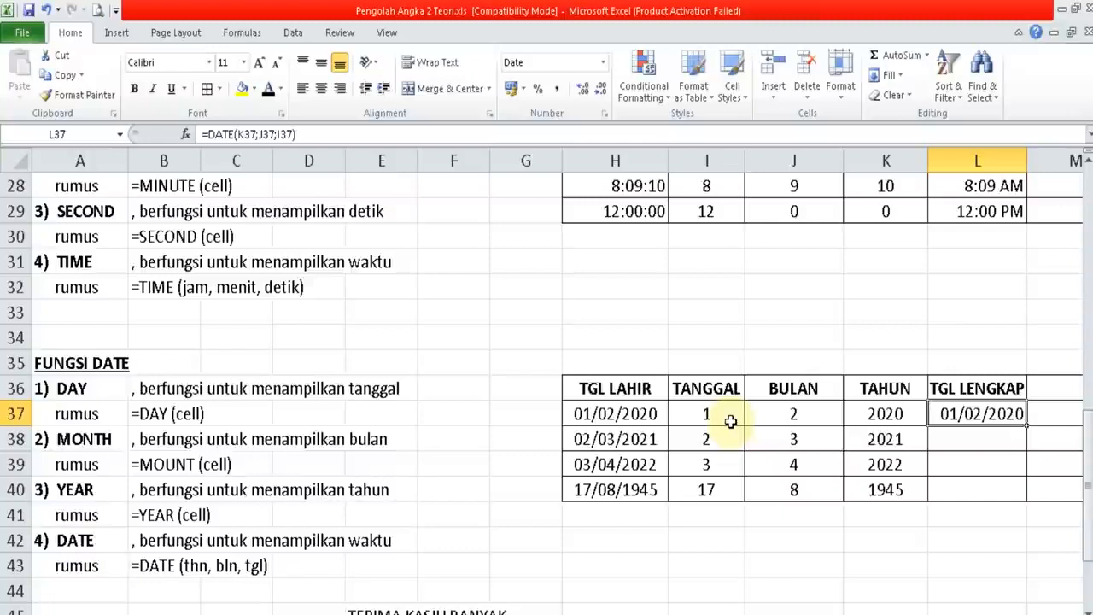
- Enter =DATE(K38;J38;I38) in L38 and fill it down through L40 in the TGL LENGKAP column
{"action": "left_click", "coordinate": [970, 434]}
{"action": "type", "text": "="}
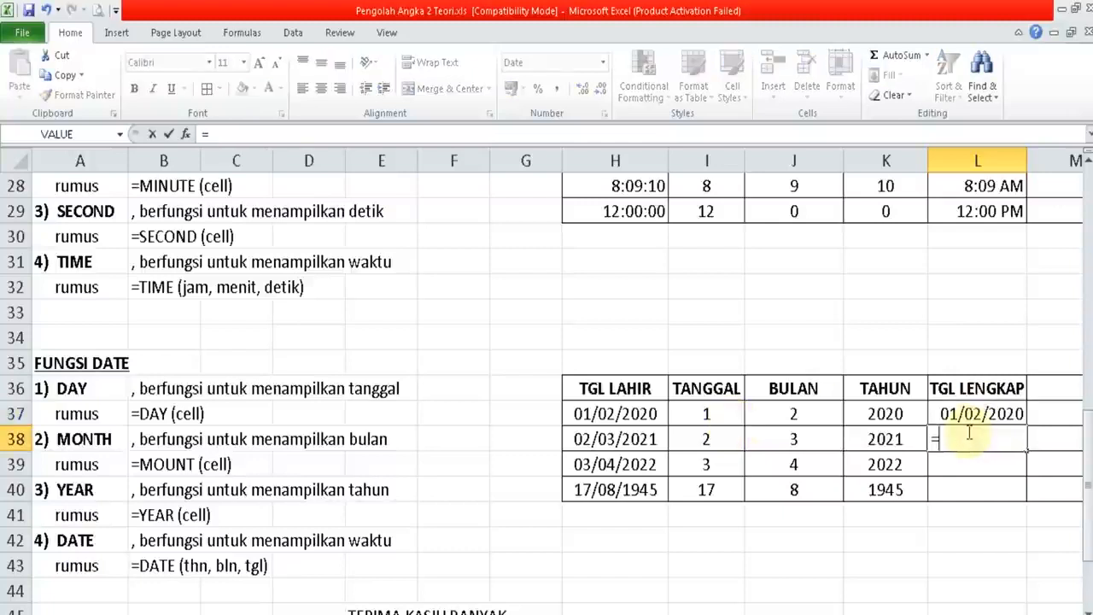
{"action": "type", "text": "DATE"}
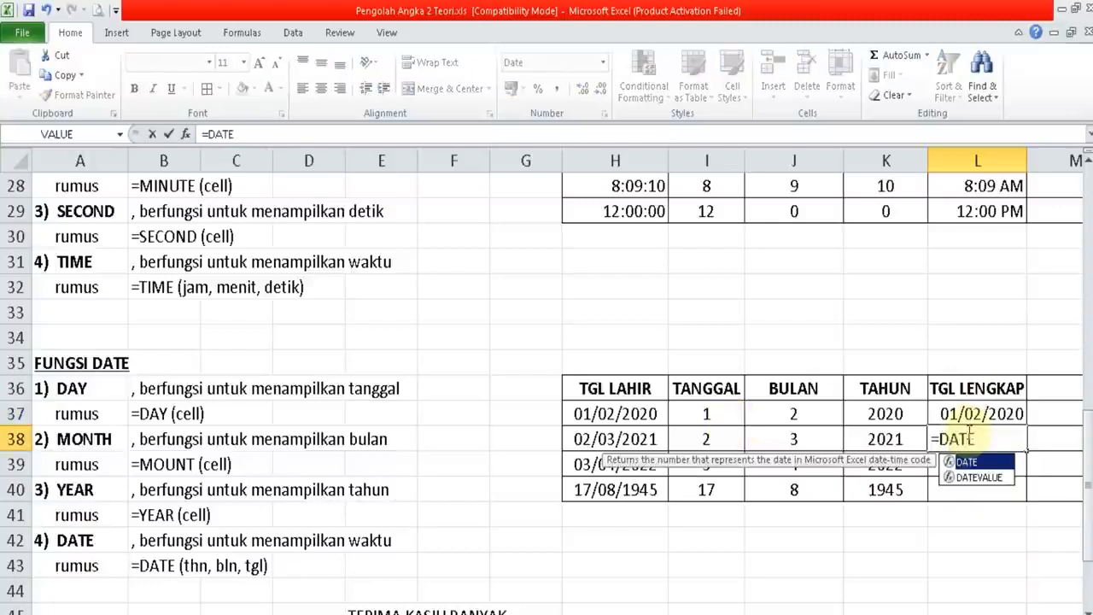
{"action": "type", "text": "("}
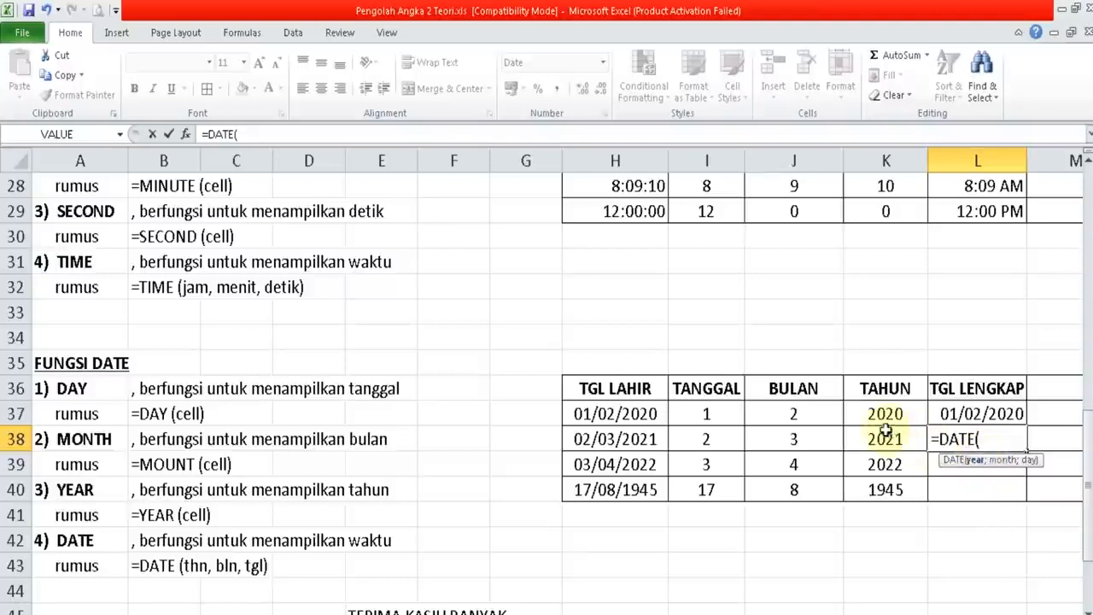
{"action": "left_click", "coordinate": [888, 439]}
{"action": "type", "text": ";"}
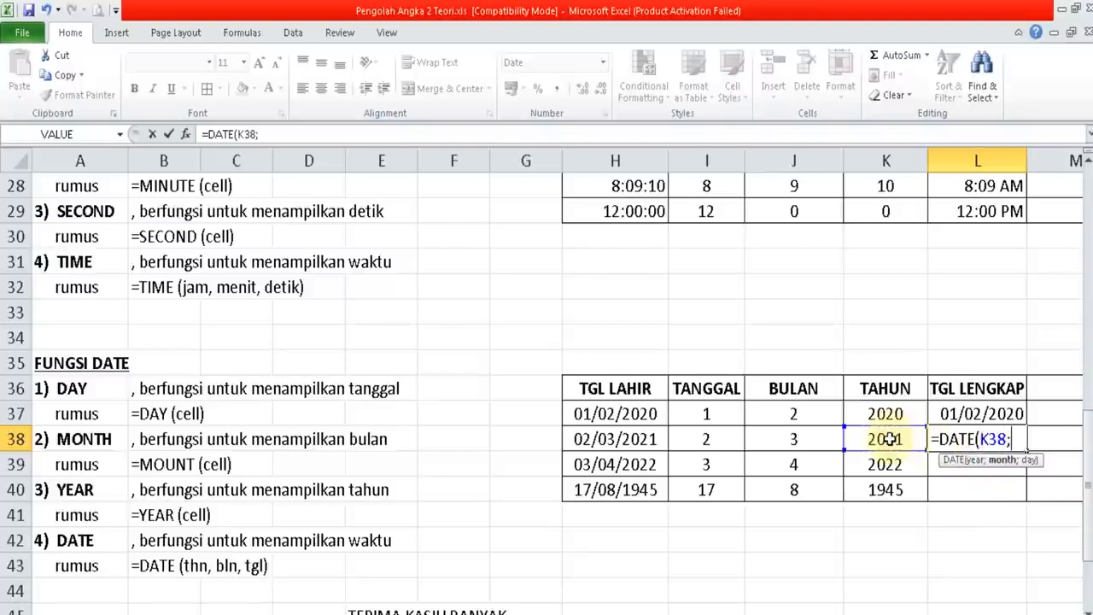
{"action": "left_click", "coordinate": [820, 439]}
{"action": "type", "text": ";"}
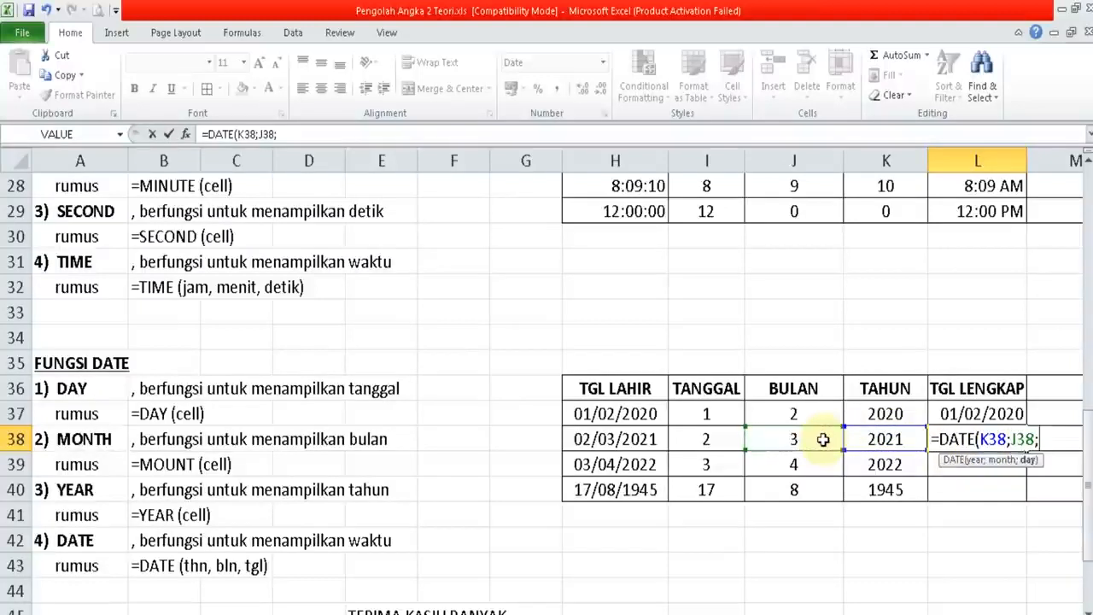
{"action": "left_click", "coordinate": [736, 441]}
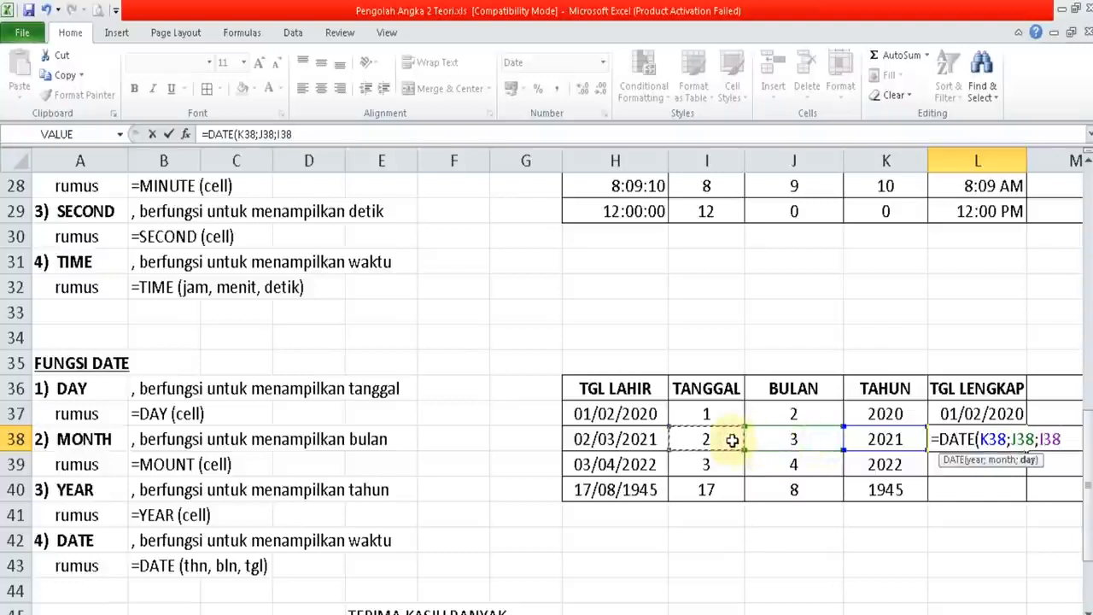
{"action": "type", "text": ")"}
{"action": "key", "text": "Return"}
{"action": "key", "text": "Up"}
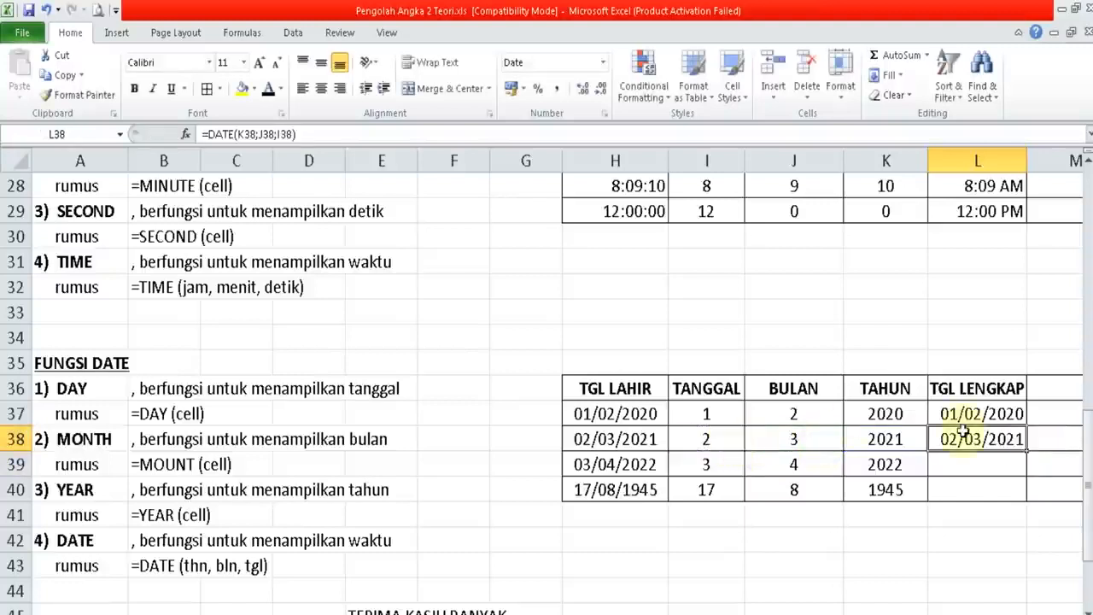
{"action": "left_click_drag", "start_coordinate": [1026, 459], "coordinate": [1023, 495]}
{"action": "left_click", "coordinate": [771, 475]}
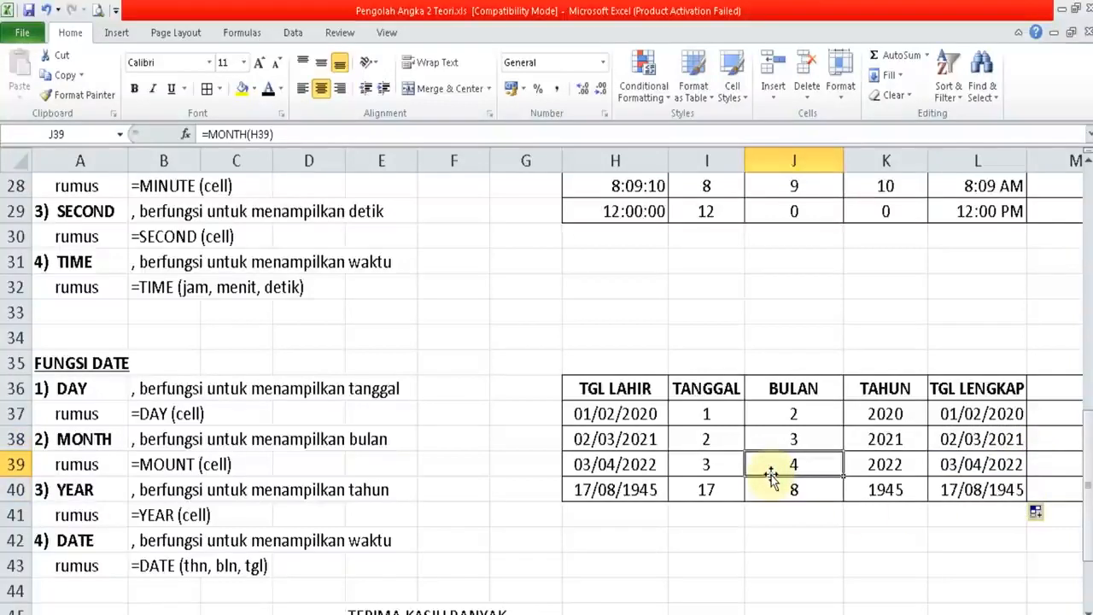
- Return to the PENGOLAH ANGKA 3 title at the top of the sheet
{"action": "left_click", "coordinate": [403, 334]}
{"action": "key", "text": "Up"}
{"action": "key", "text": "Up"}
{"action": "key", "text": "Up"}
{"action": "key", "text": "Up"}
{"action": "key", "text": "Up"}
{"action": "key", "text": "Up"}
{"action": "key", "text": "Up"}
{"action": "key", "text": "Up"}
{"action": "key", "text": "Up"}
{"action": "key", "text": "Up"}
{"action": "key", "text": "Up"}
{"action": "key", "text": "Up"}
{"action": "key", "text": "Up"}
{"action": "key", "text": "Up"}
{"action": "key", "text": "Up"}
{"action": "key", "text": "Up"}
{"action": "key", "text": "Up"}
{"action": "key", "text": "Up"}
{"action": "key", "text": "Up"}
{"action": "key", "text": "Up"}
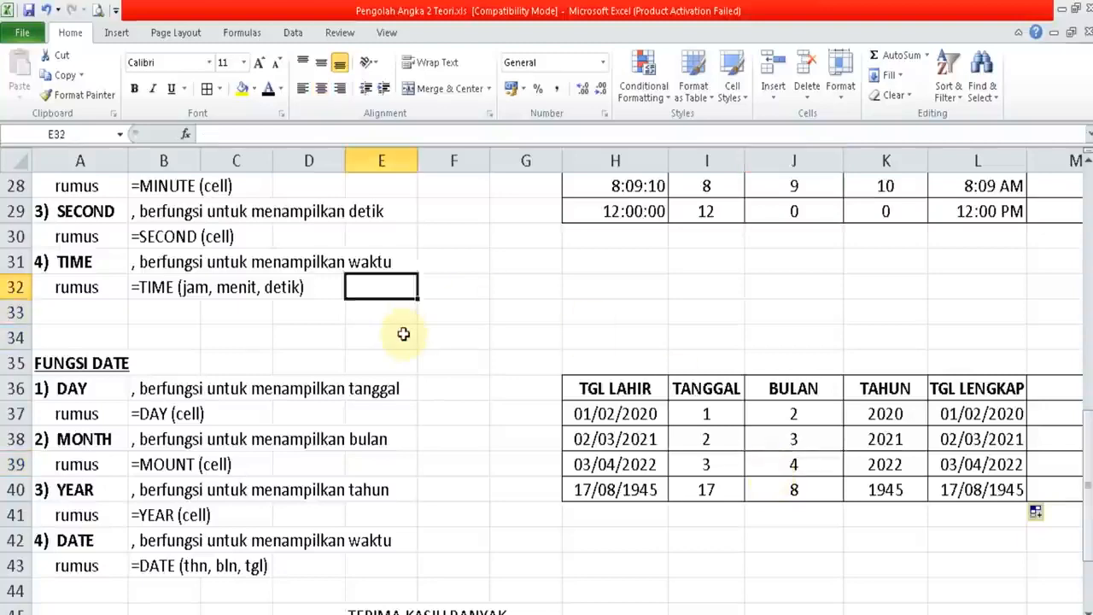
{"action": "key", "text": "Down"}
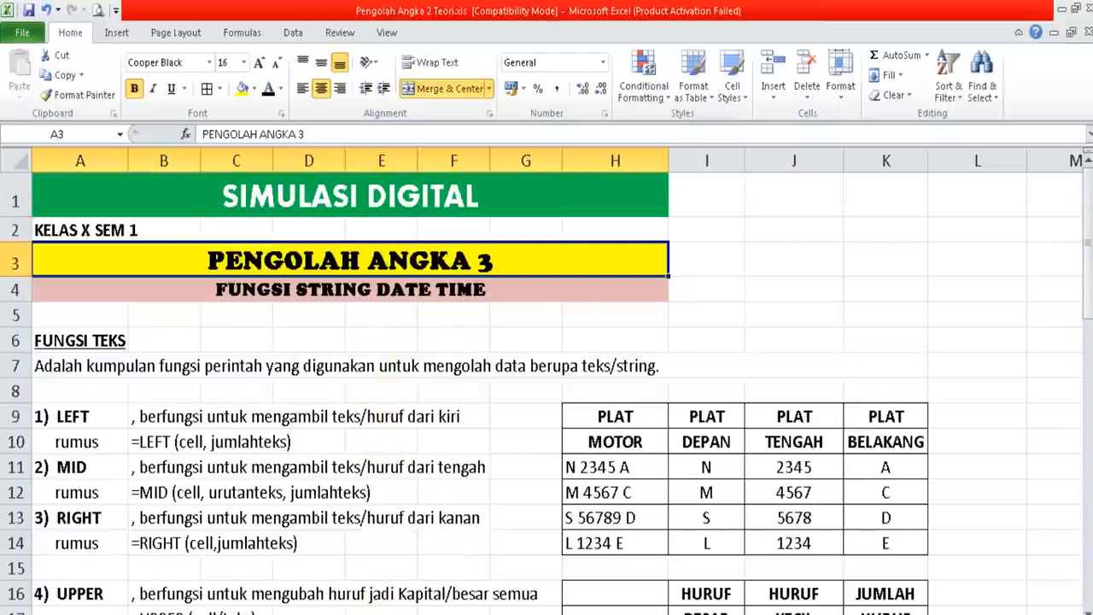
- Switch to the PENGOLAH ANGKA 4 sheet and examine the FUNGSI IF definition and the single IF example with its formula
{"action": "key", "text": "ctrl+Page_Down"}
{"action": "left_click", "coordinate": [422, 437]}
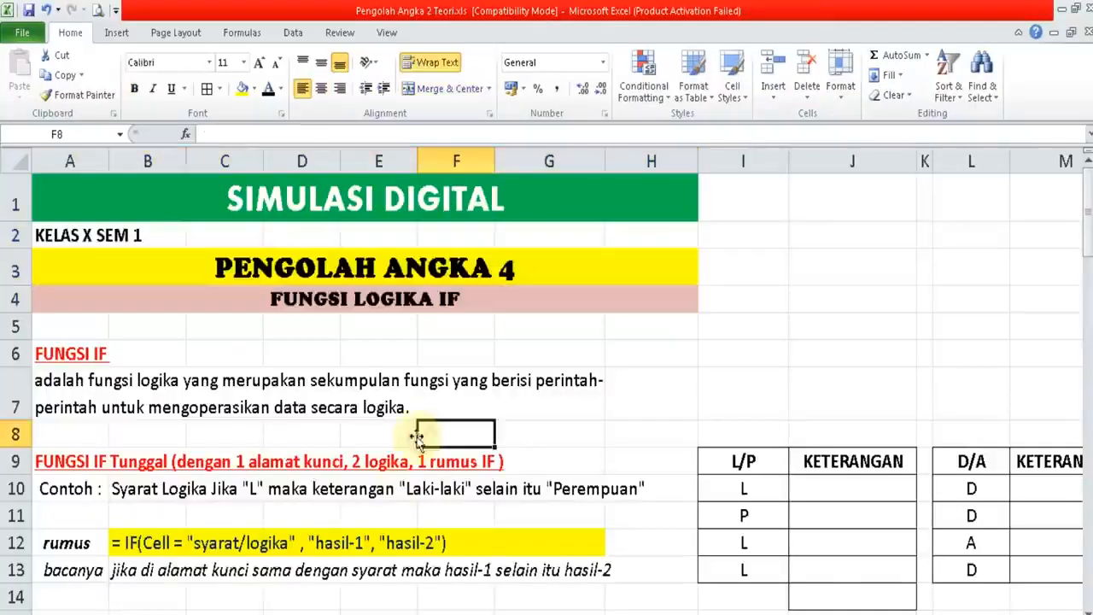
{"action": "left_click", "coordinate": [295, 376]}
{"action": "left_click", "coordinate": [251, 346]}
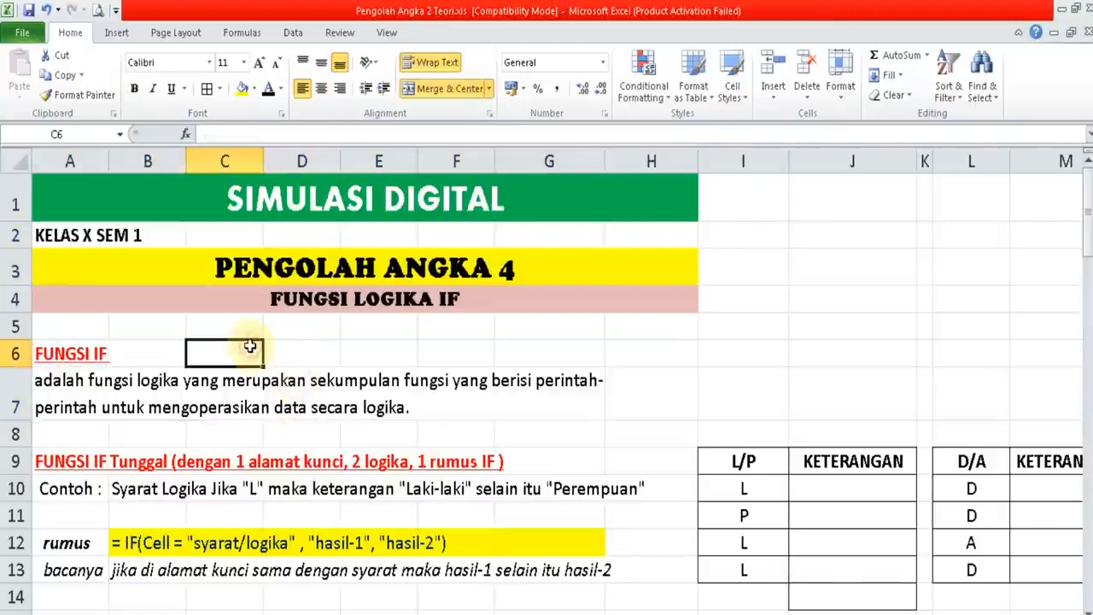
{"action": "left_click", "coordinate": [312, 296]}
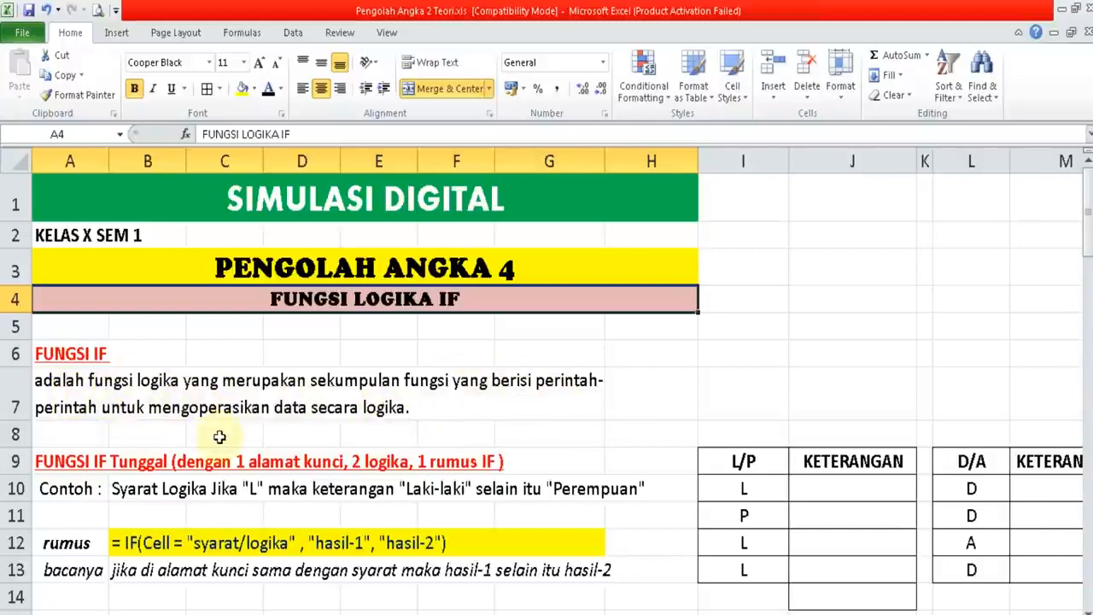
{"action": "left_click", "coordinate": [314, 438]}
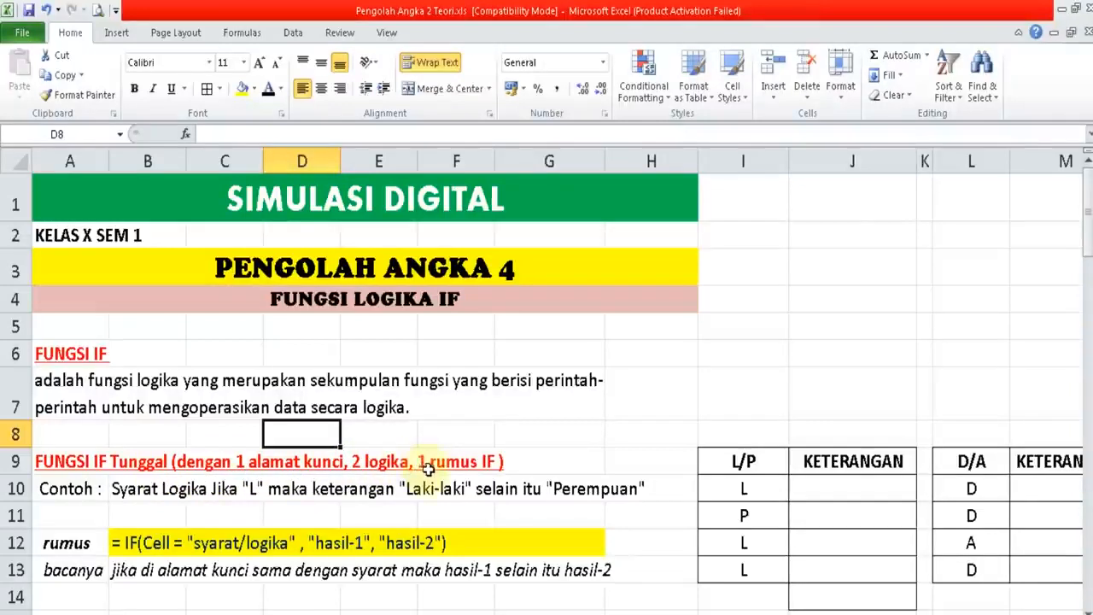
{"action": "left_click", "coordinate": [364, 520]}
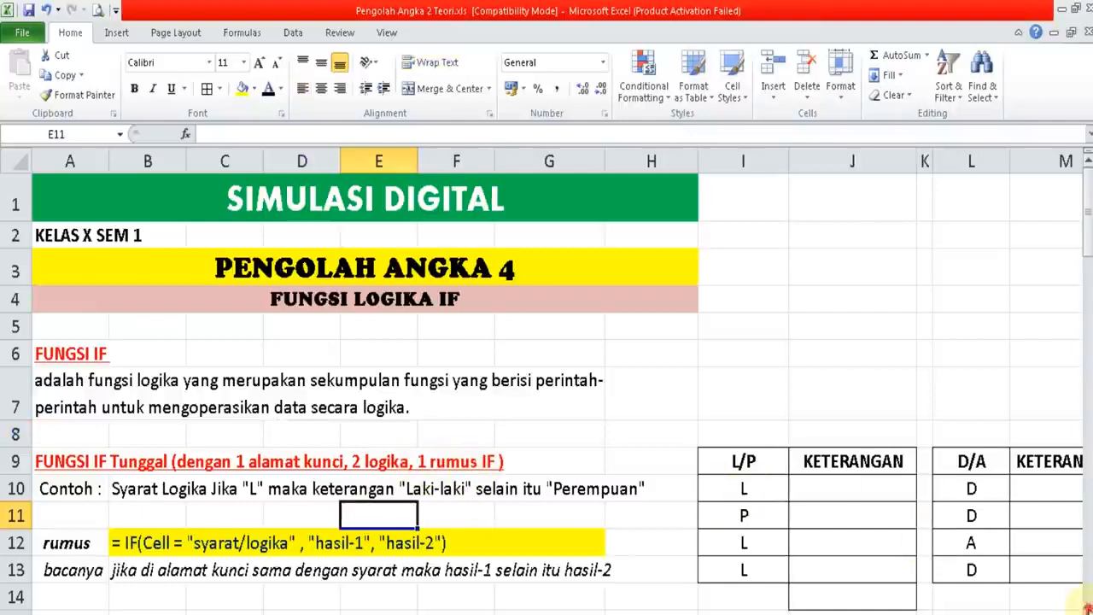
{"action": "scroll", "coordinate": [1078, 602], "scroll_direction": "down", "scroll_amount": 1}
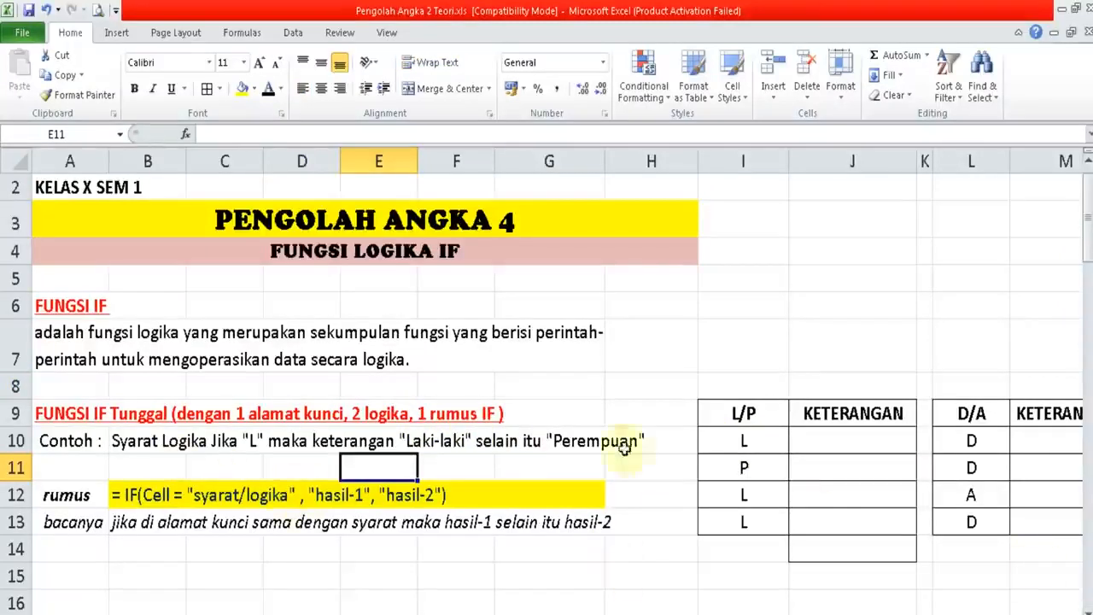
- Select the L/P codes in I10:I13 as the key cells of the single IF example
{"action": "left_click", "coordinate": [757, 442]}
{"action": "key", "text": "shift+Down"}
{"action": "key", "text": "shift+Down"}
{"action": "key", "text": "shift+Down"}
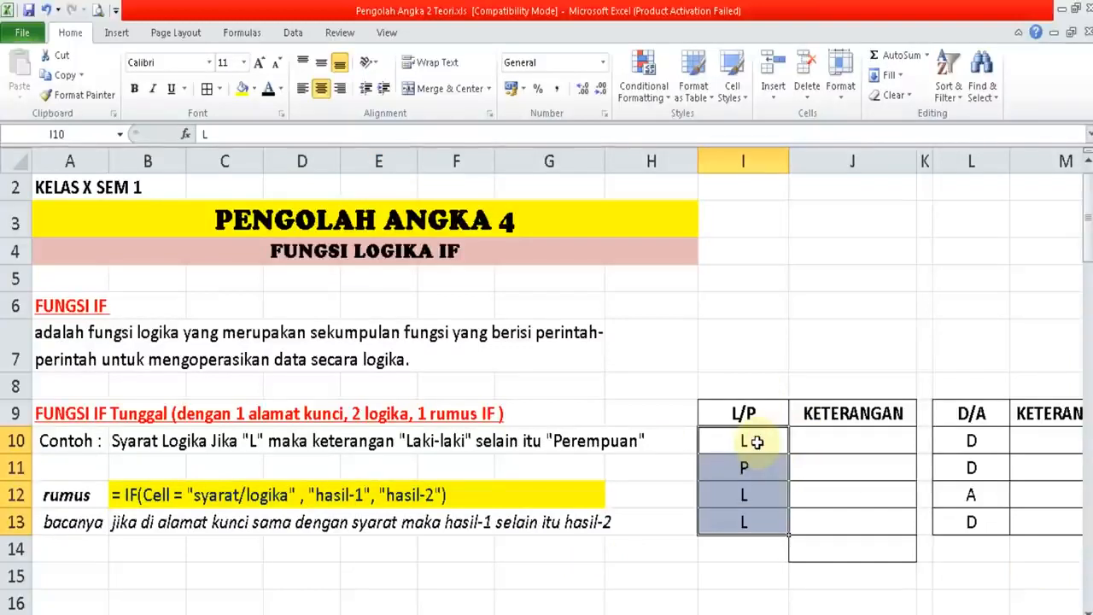
- Clear the codes in I10:I13 of the L/P column and in L10:L13 of the D/A column
{"action": "left_click", "coordinate": [972, 440]}
{"action": "left_click", "coordinate": [784, 442]}
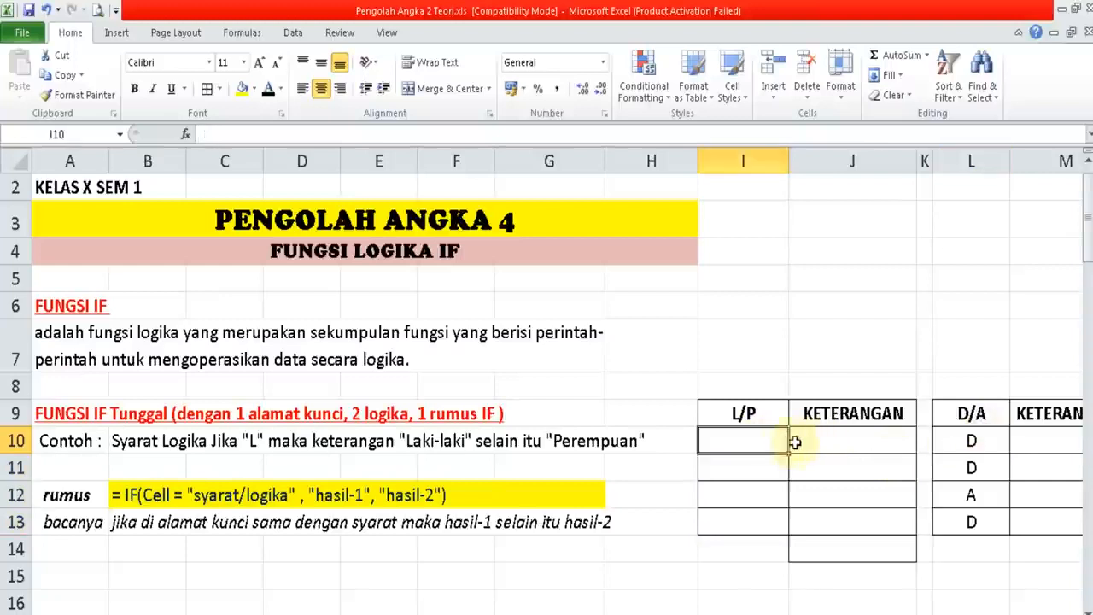
{"action": "left_click", "coordinate": [827, 446]}
{"action": "left_click", "coordinate": [982, 441]}
{"action": "key", "text": "shift+Down"}
{"action": "key", "text": "shift+Down"}
{"action": "key", "text": "shift+Down"}
{"action": "left_click", "coordinate": [878, 434]}
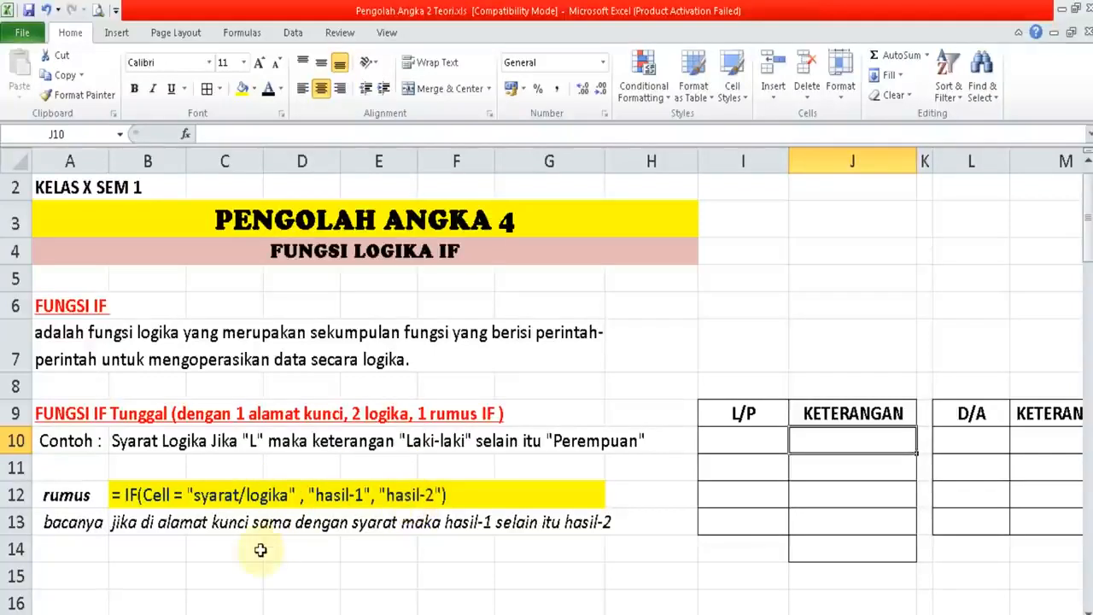
- Begin an IF formula in J10 of the KETERANGAN column with the logical test I10="L"
{"action": "left_click", "coordinate": [764, 462]}
{"action": "left_click", "coordinate": [801, 437]}
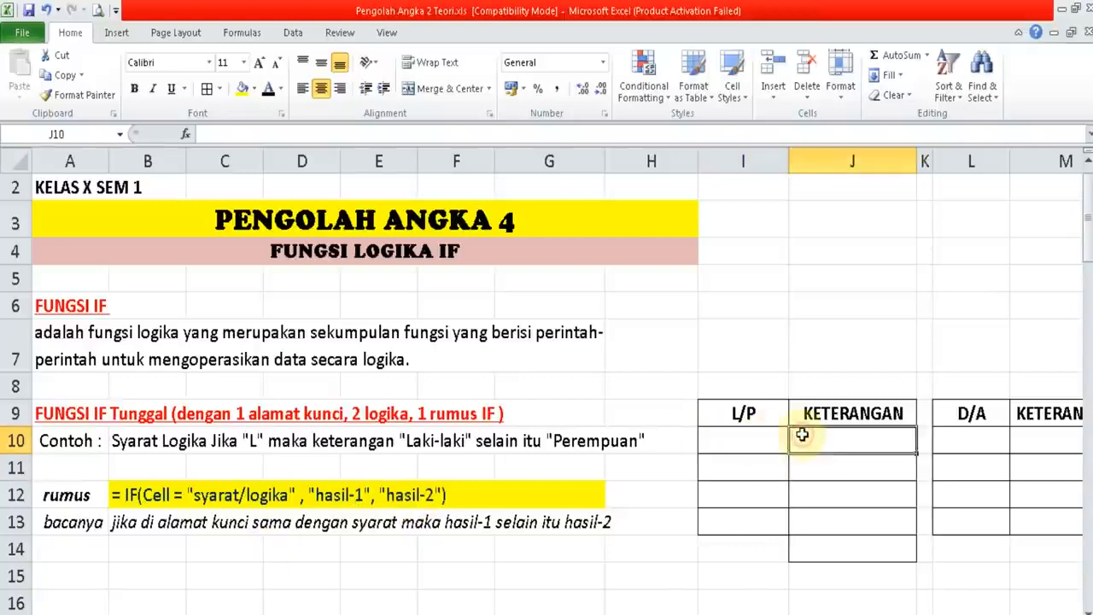
{"action": "type", "text": "=IF("}
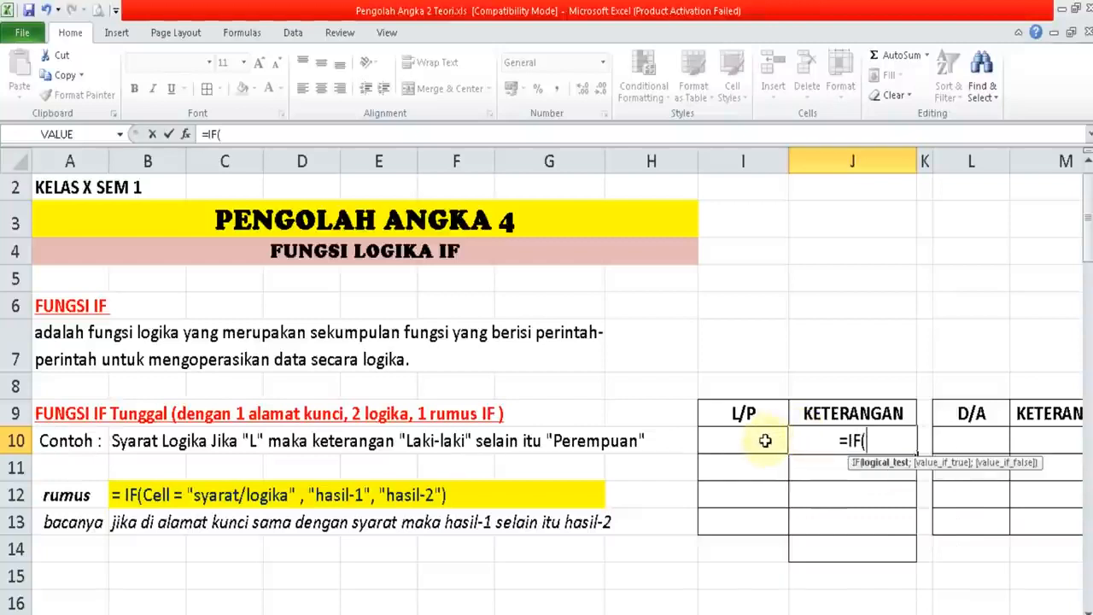
{"action": "left_click", "coordinate": [765, 441]}
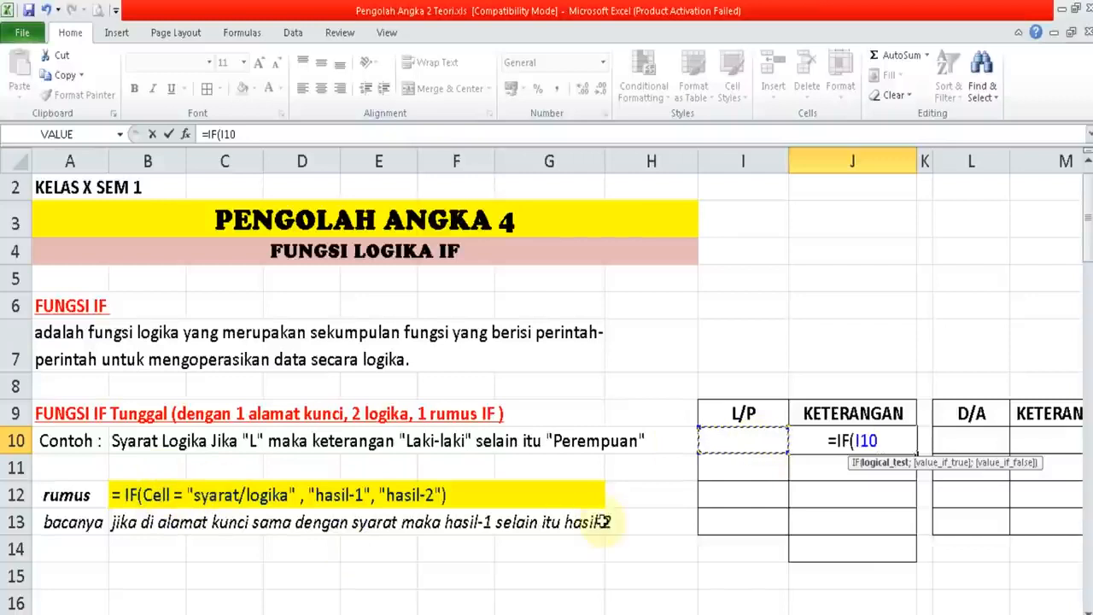
{"action": "type", "text": "="}
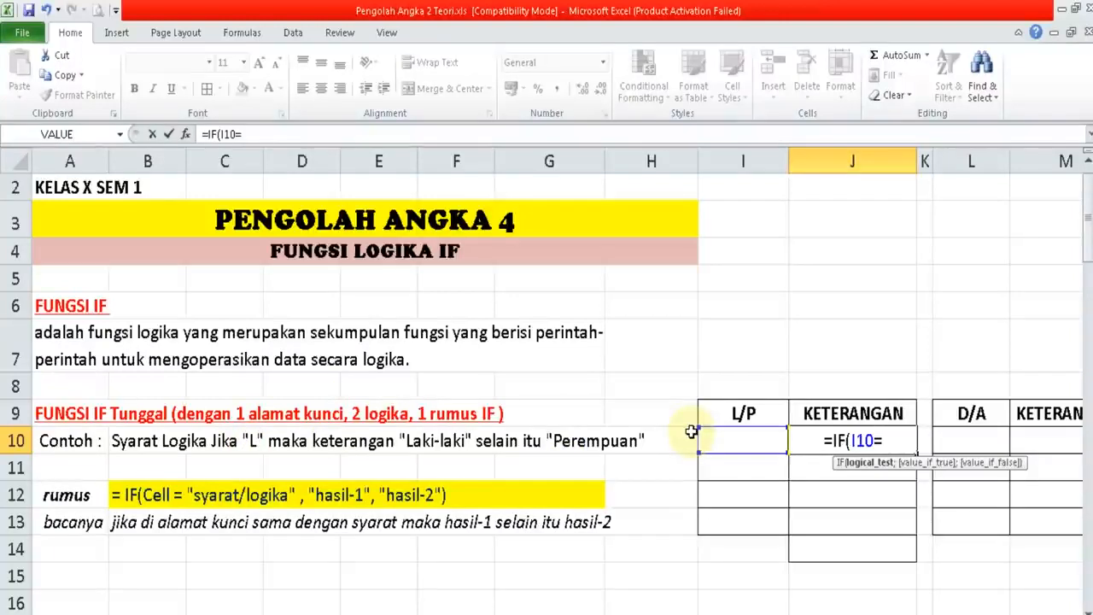
{"action": "type", "text": "\""}
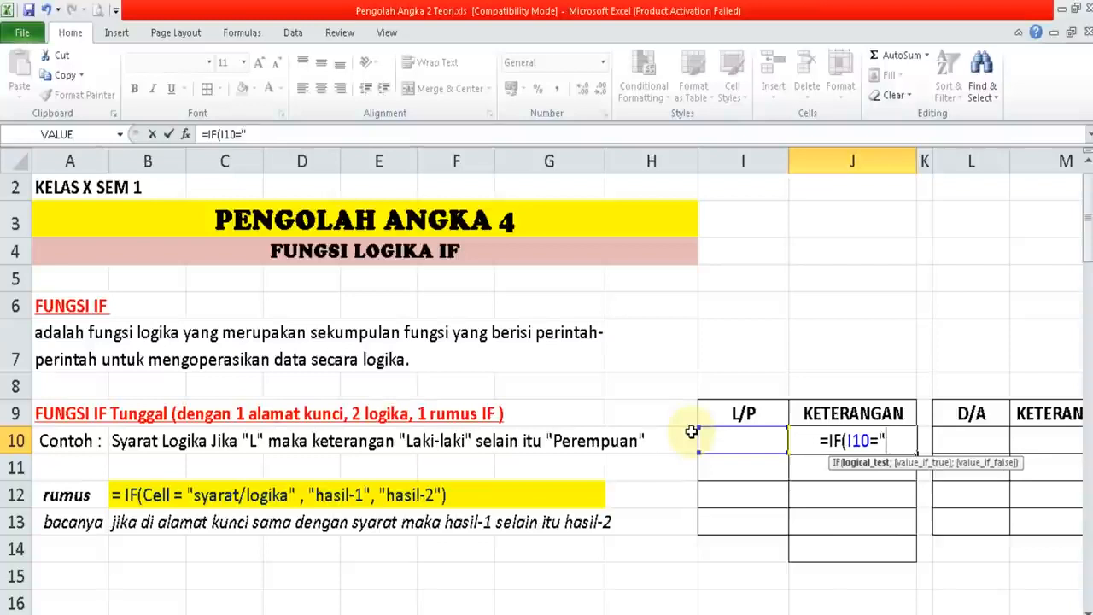
{"action": "type", "text": "L"}
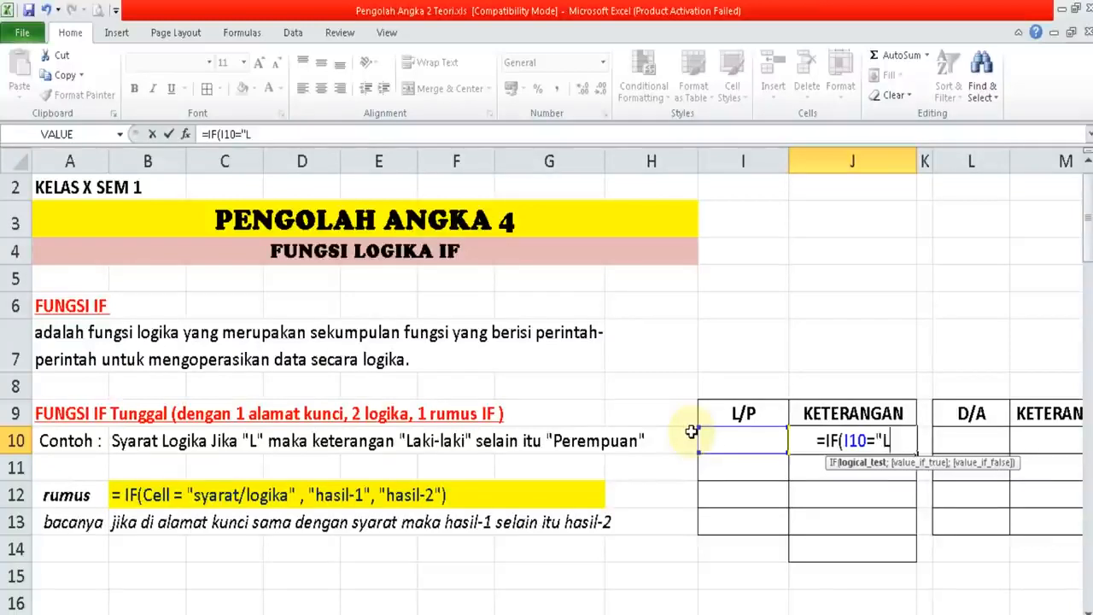
{"action": "type", "text": "\""}
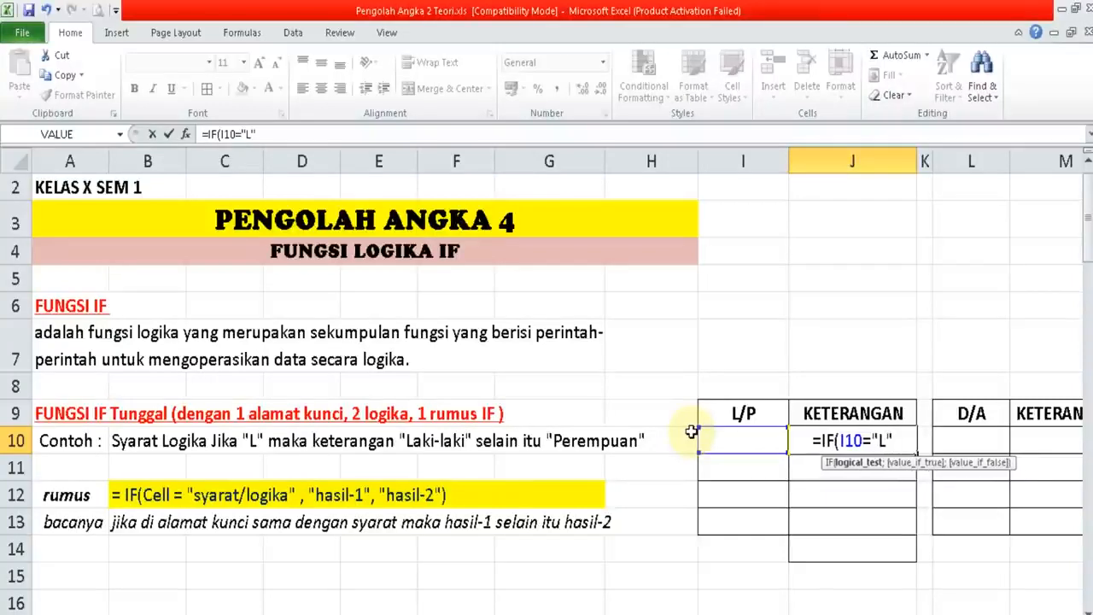
{"action": "type", "text": ";"}
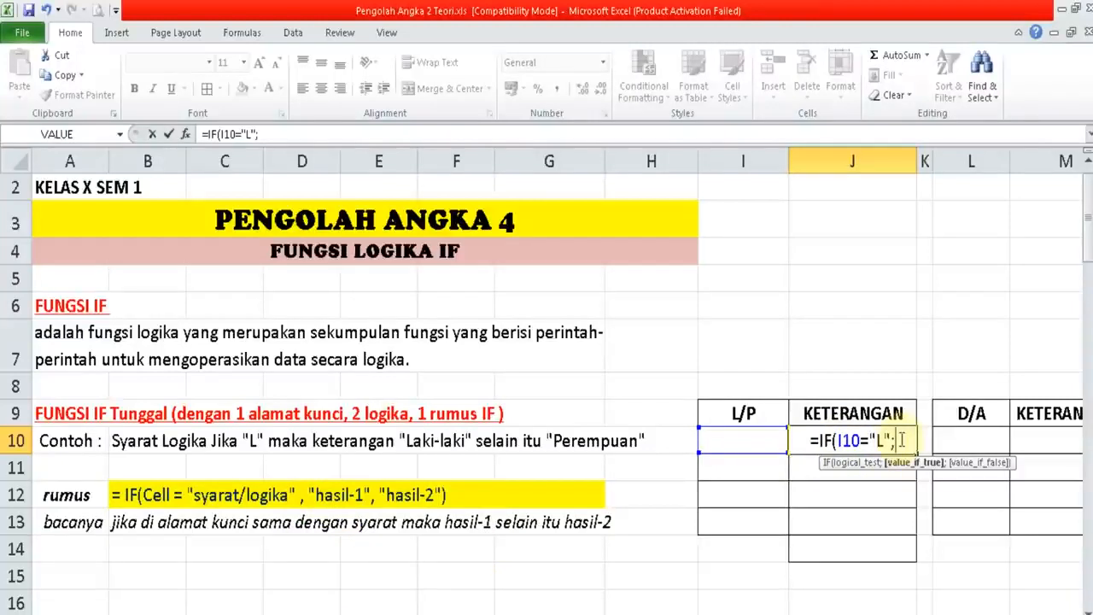
- Complete the J10 formula with "LAKI-LAKI" as the true result and "PEREMPUAN" as the false result, and fill it down through J13
{"action": "type", "text": "\""}
{"action": "type", "text": "LAKI="}
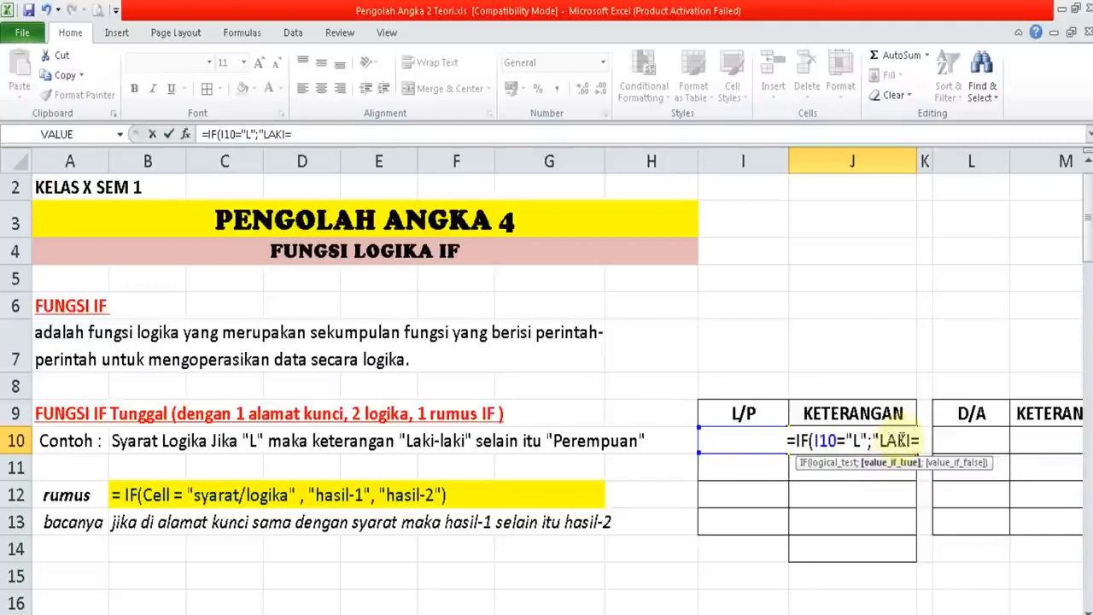
{"action": "key", "text": "BackSpace"}
{"action": "type", "text": "-LAKI"}
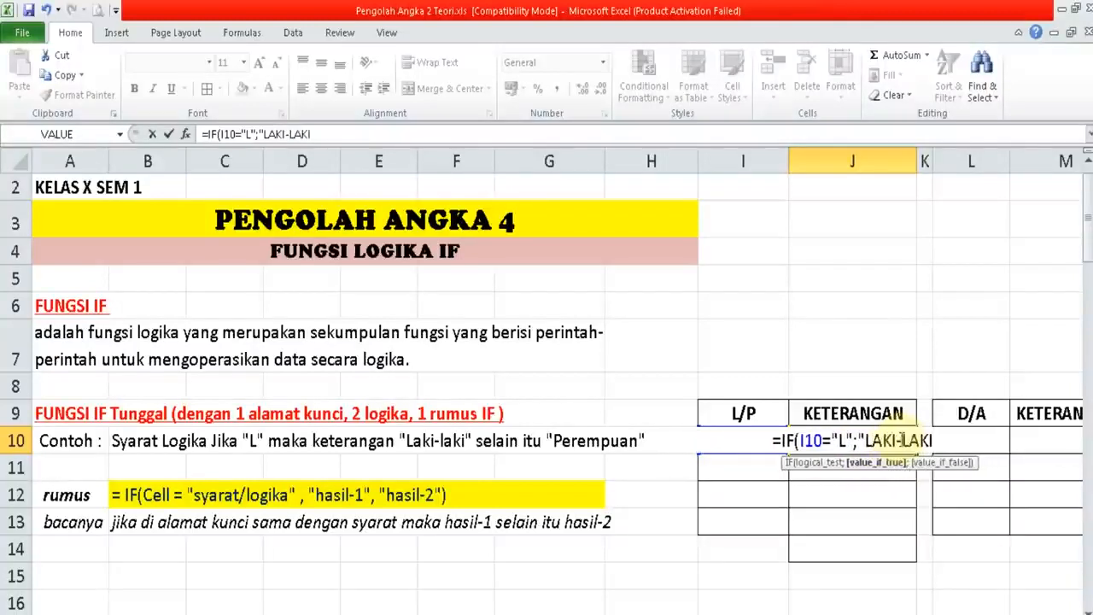
{"action": "type", "text": "\""}
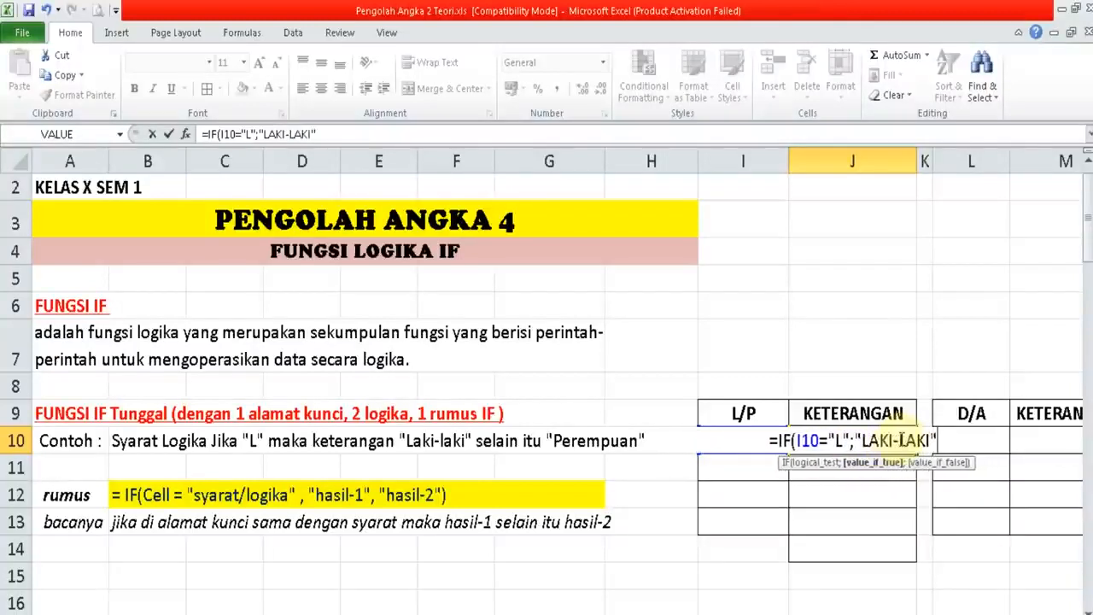
{"action": "type", "text": ";"}
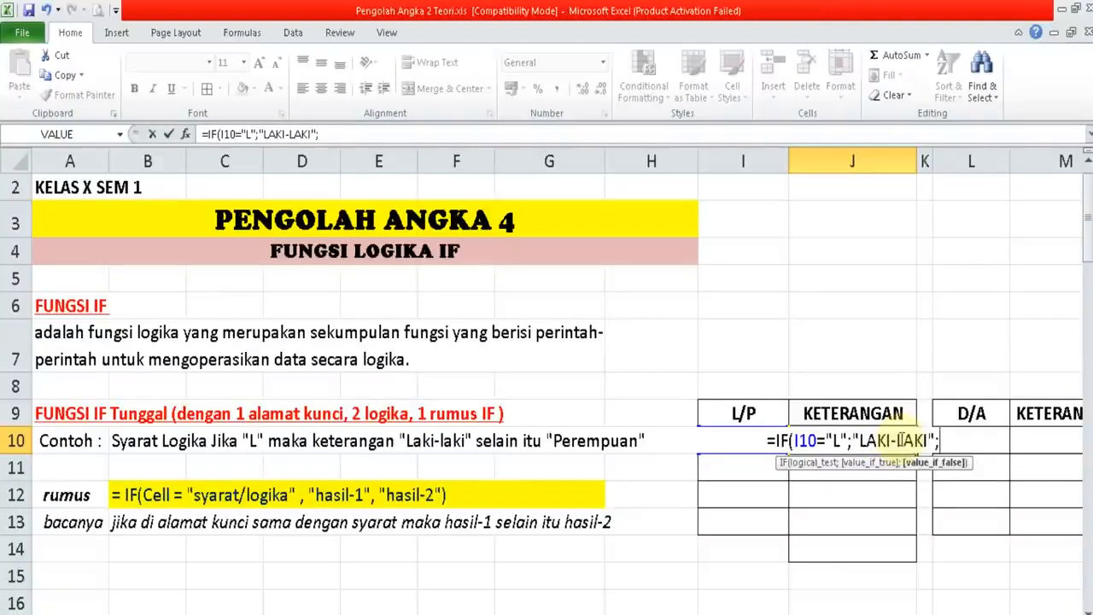
{"action": "type", "text": "\""}
{"action": "type", "text": "PER"}
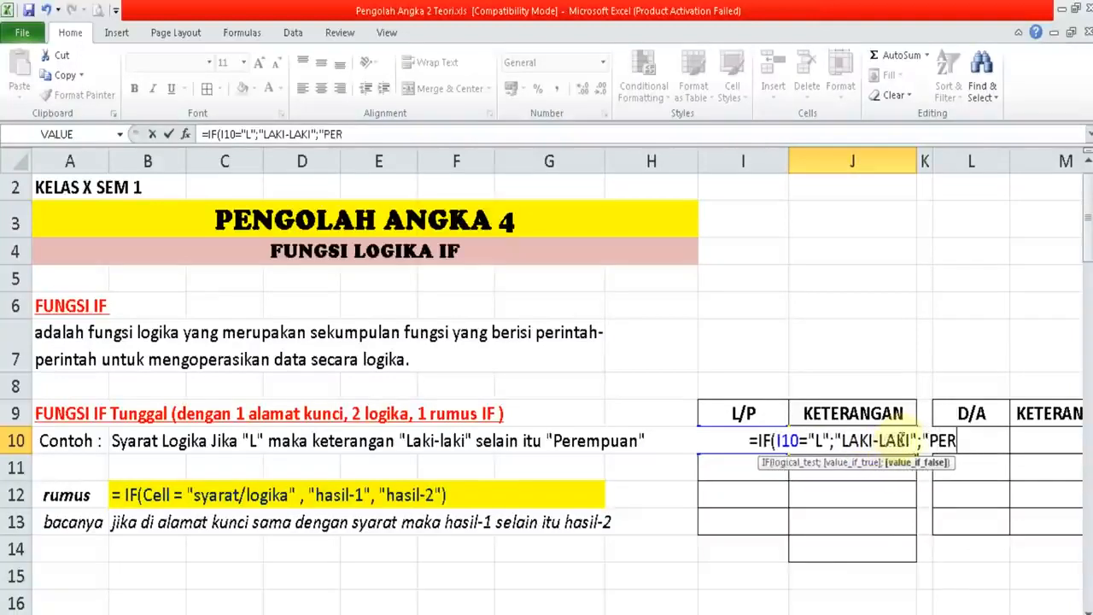
{"action": "type", "text": "EMPUAN\")"}
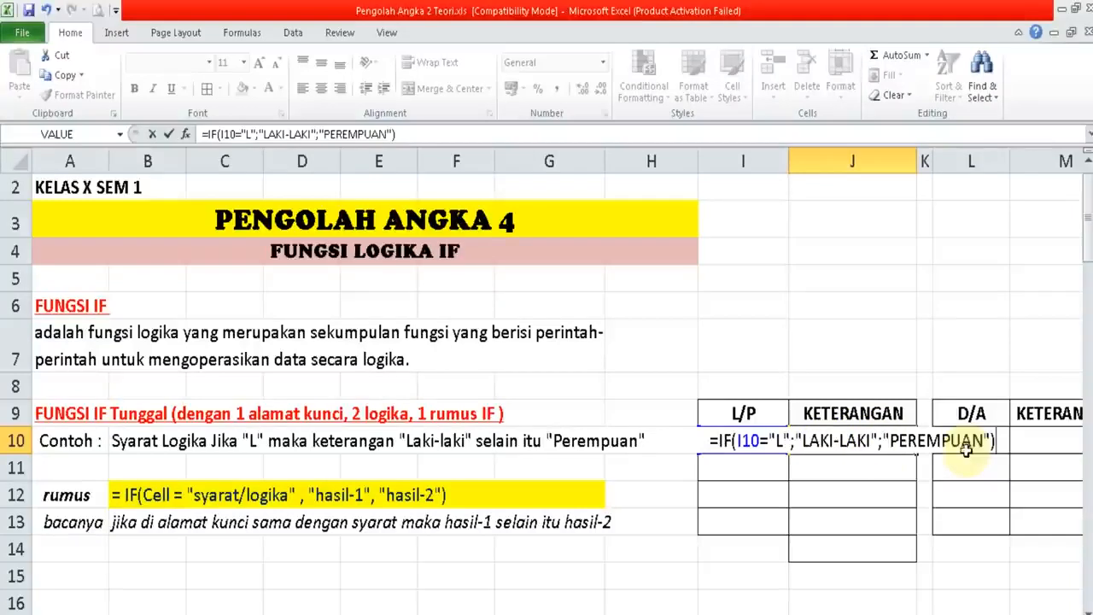
{"action": "key", "text": "Return"}
{"action": "key", "text": "Up"}
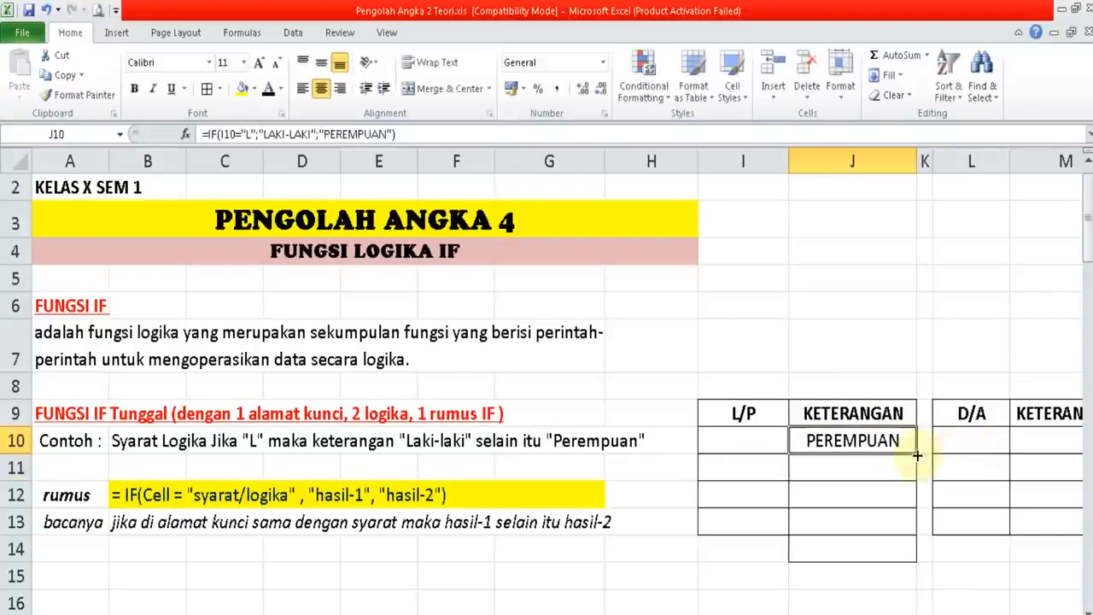
{"action": "left_click_drag", "start_coordinate": [916, 454], "coordinate": [905, 521]}
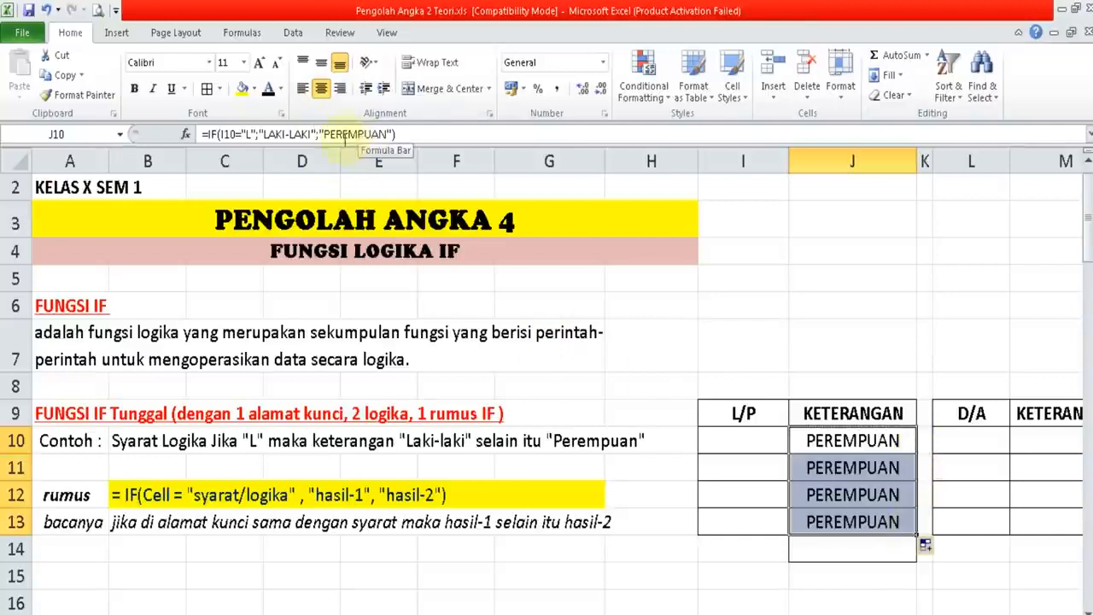
- Enter the codes L, L, P and L in I10:I13 of the L/P column
{"action": "left_click", "coordinate": [745, 451]}
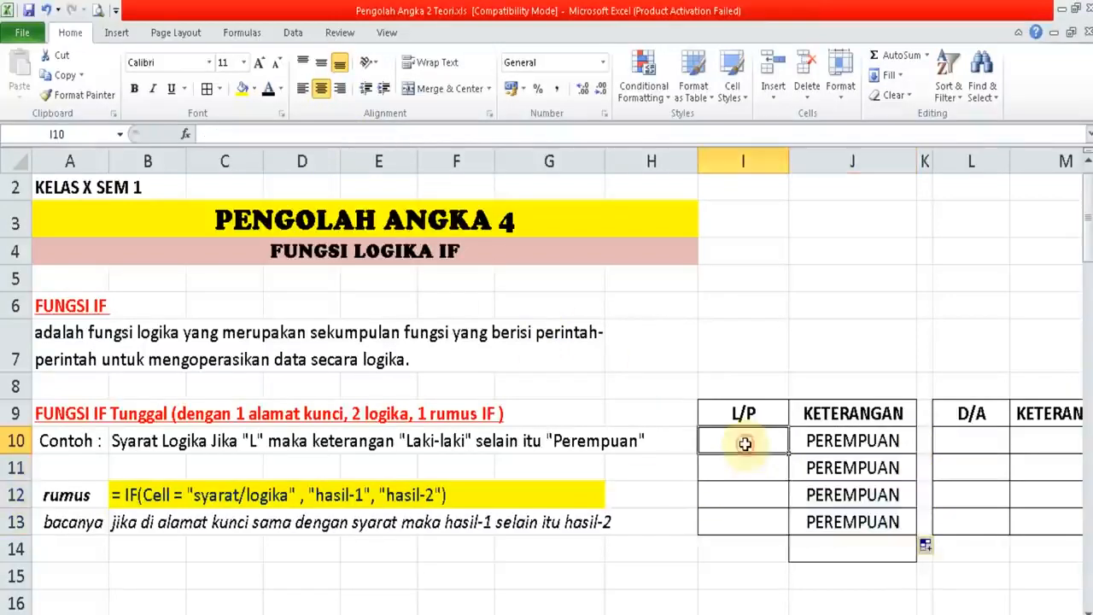
{"action": "type", "text": "L"}
{"action": "key", "text": "Return"}
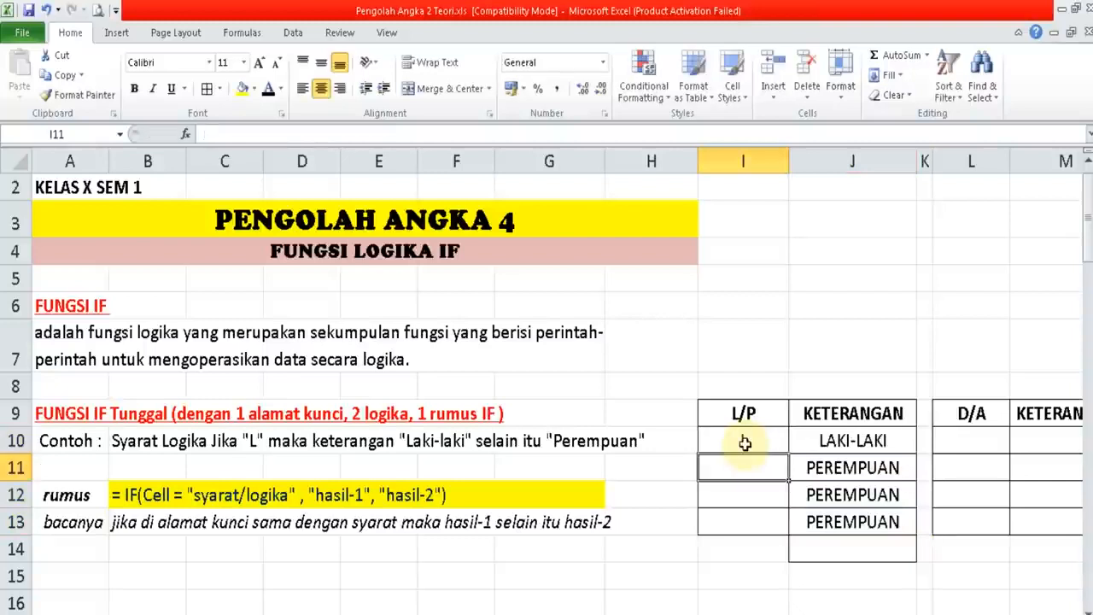
{"action": "type", "text": "L"}
{"action": "key", "text": "Return"}
{"action": "type", "text": "P"}
{"action": "key", "text": "Return"}
{"action": "type", "text": "L"}
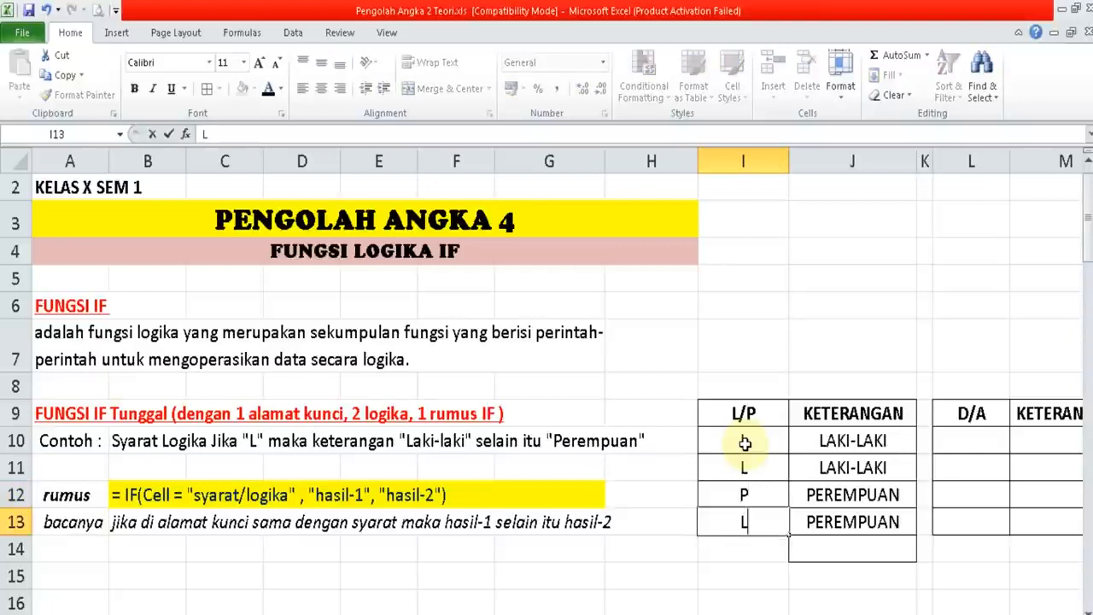
{"action": "key", "text": "Return"}
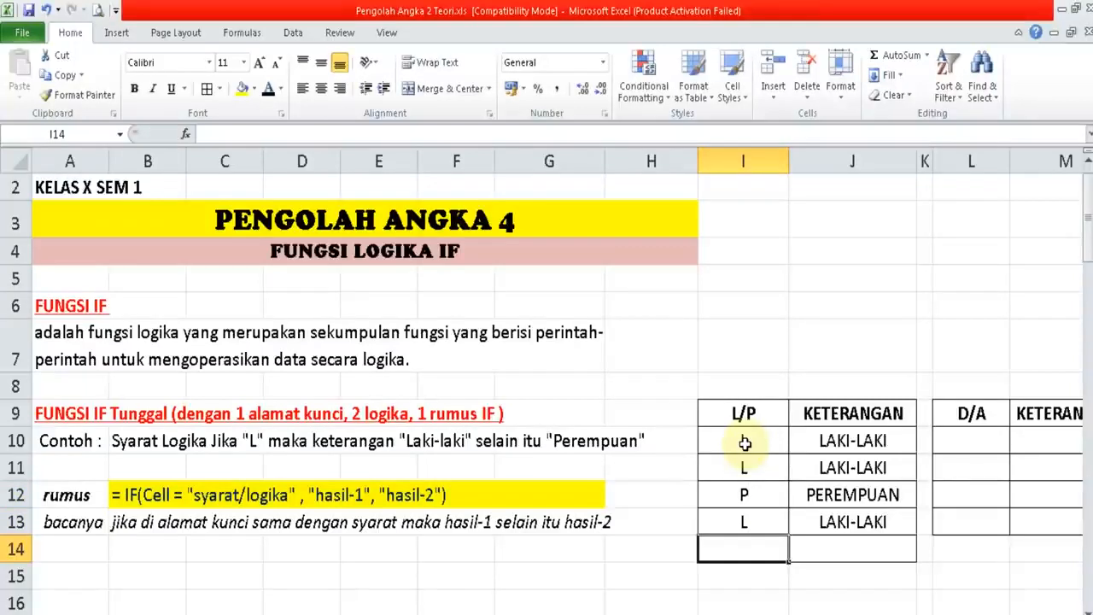
- Start a formula in M10, the first KETERANGAN cell of the D/A table
{"action": "key", "text": "Right"}
{"action": "key", "text": "Right"}
{"action": "key", "text": "Right"}
{"action": "key", "text": "Right"}
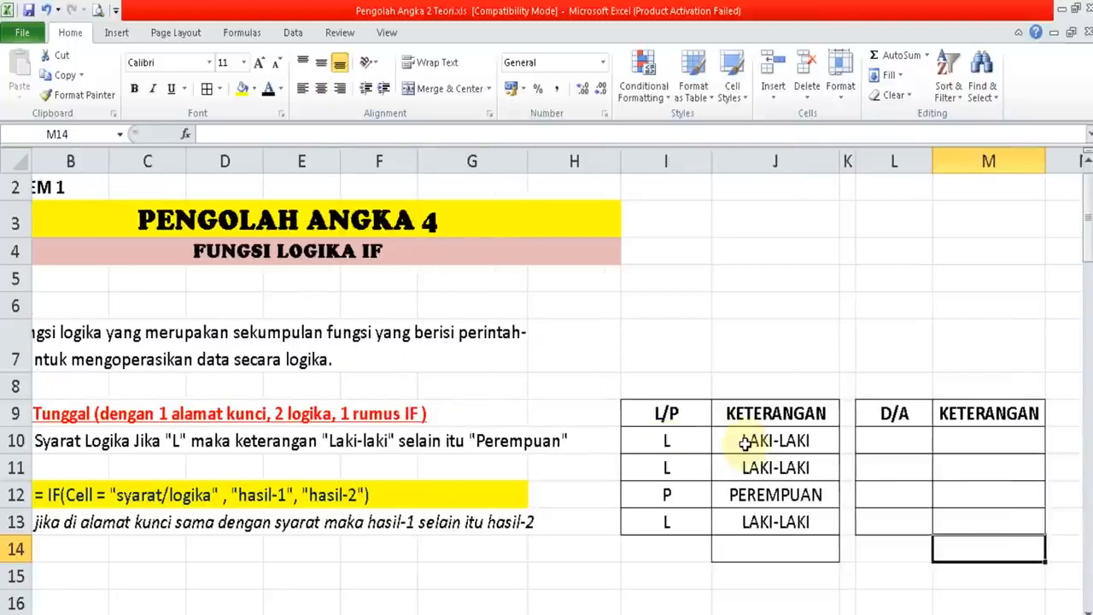
{"action": "left_click", "coordinate": [893, 437]}
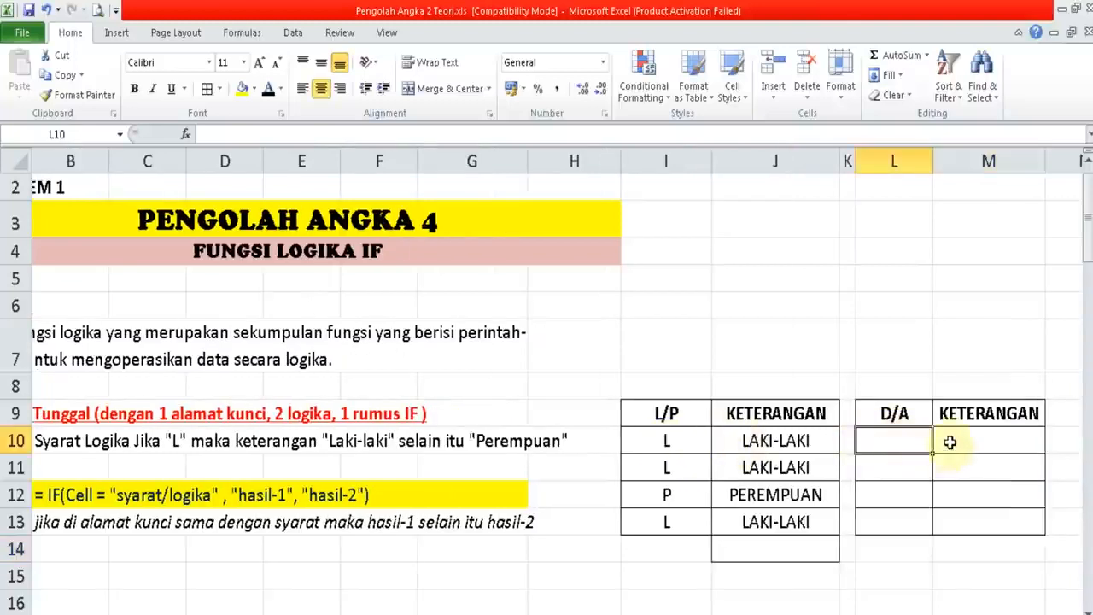
{"action": "left_click", "coordinate": [954, 441]}
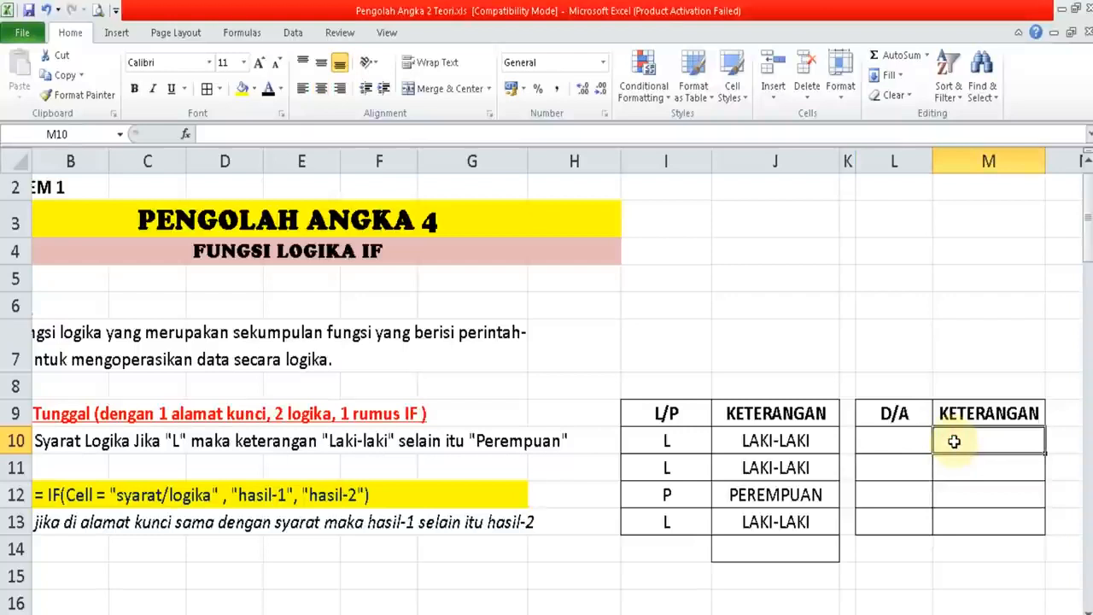
{"action": "type", "text": "="}
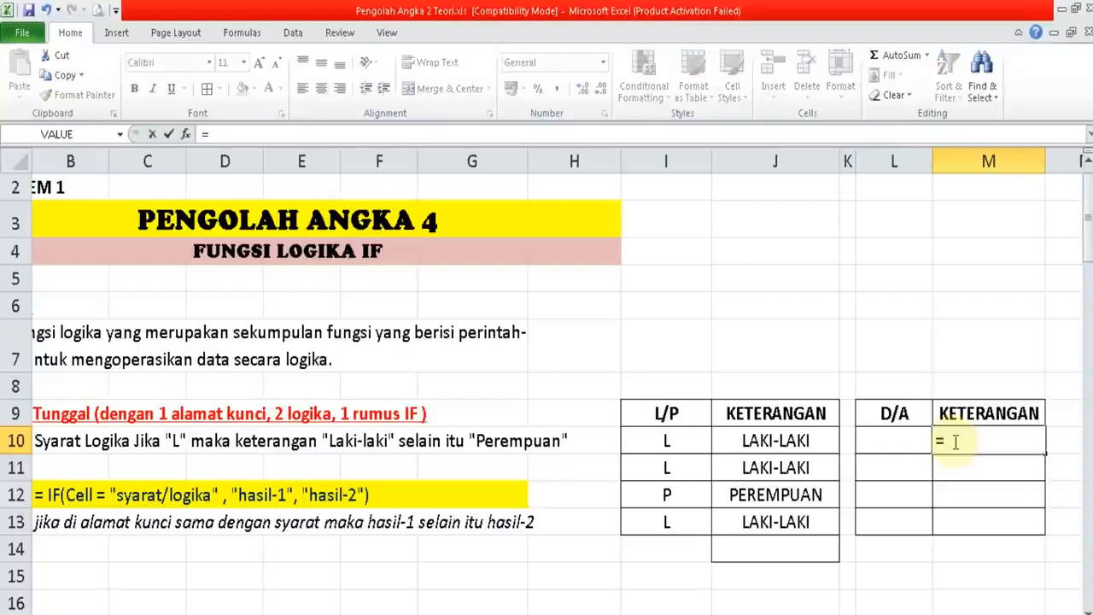
- Enter the formula =IF(L10="D";"DEWASA";"ANAK") in cell M10 of the D/A table
{"action": "type", "text": "IF("}
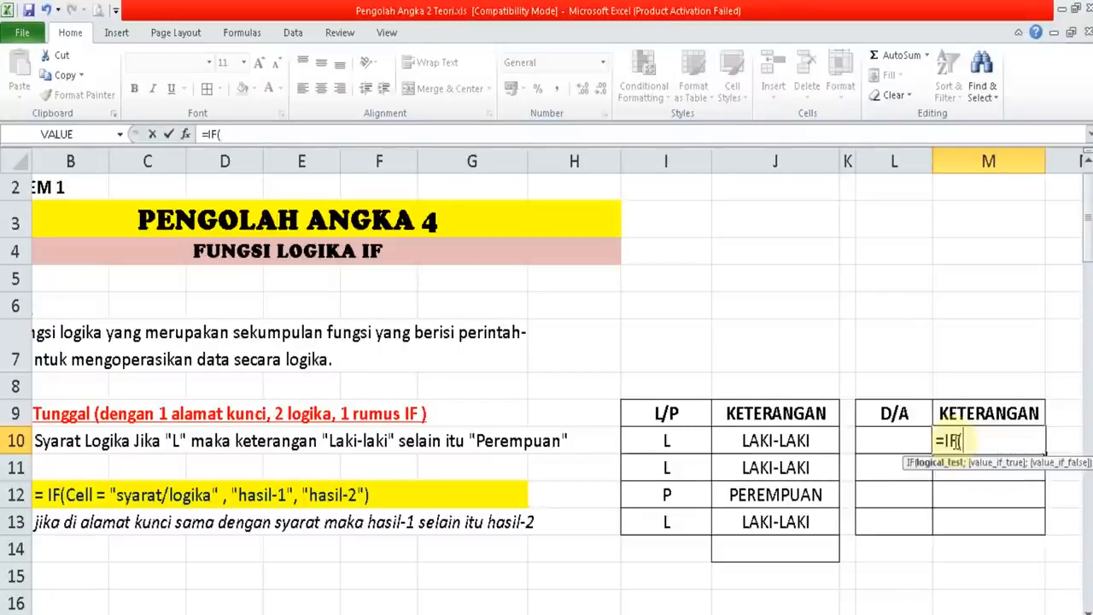
{"action": "left_click", "coordinate": [907, 440]}
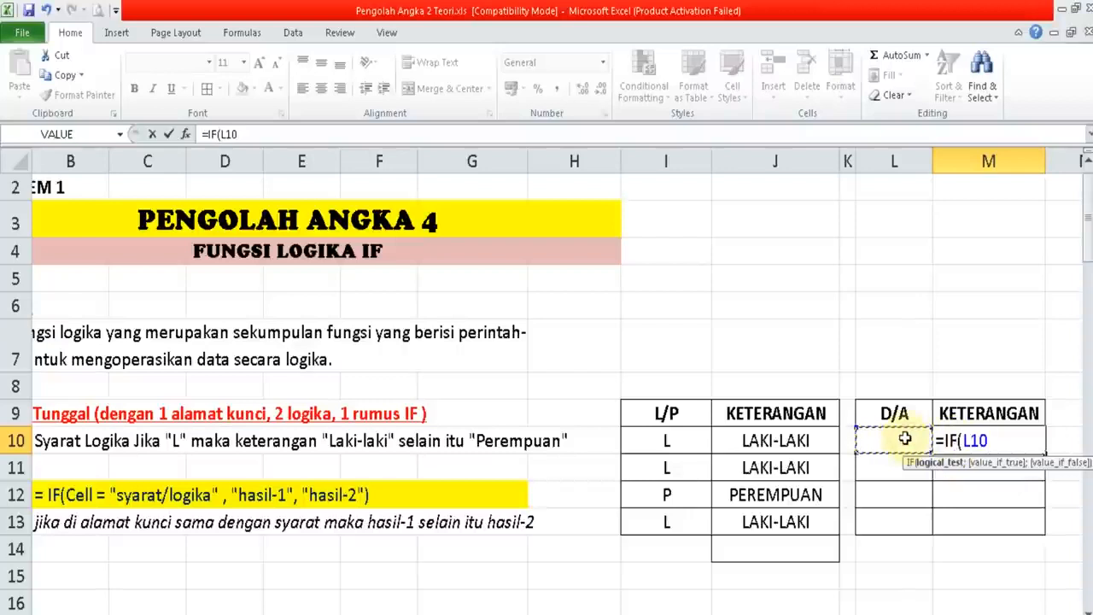
{"action": "type", "text": "=\"D\""}
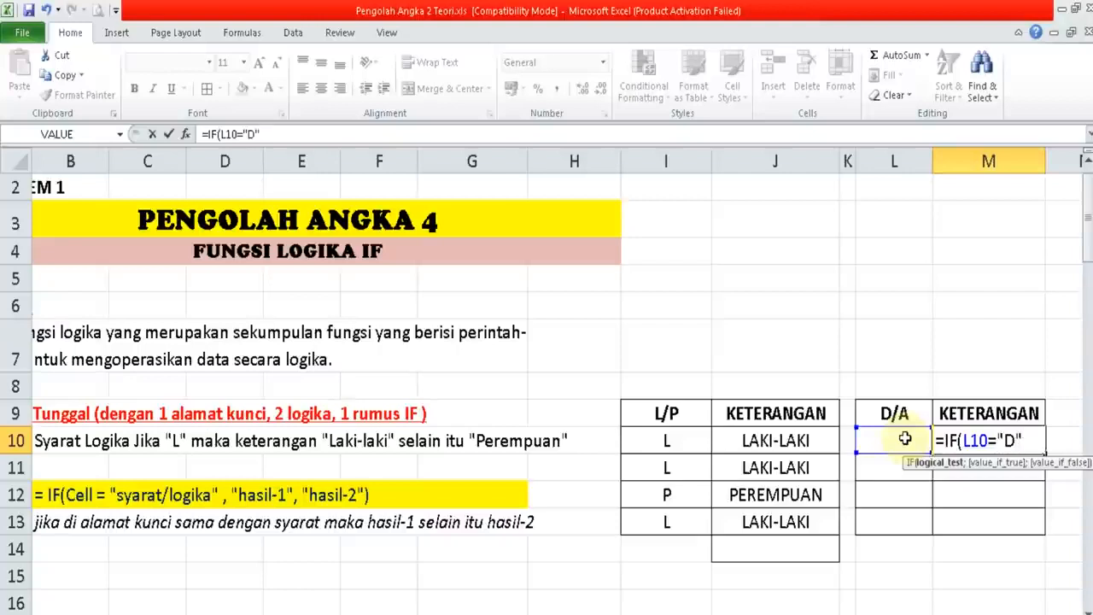
{"action": "type", "text": ";"}
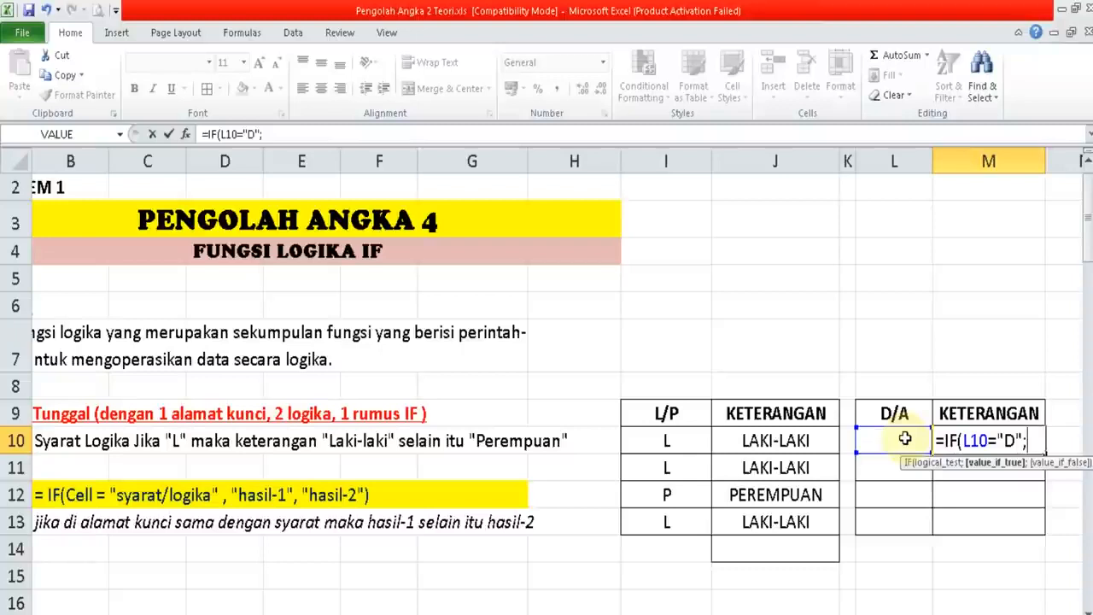
{"action": "type", "text": "\""}
{"action": "type", "text": "DEWAS"}
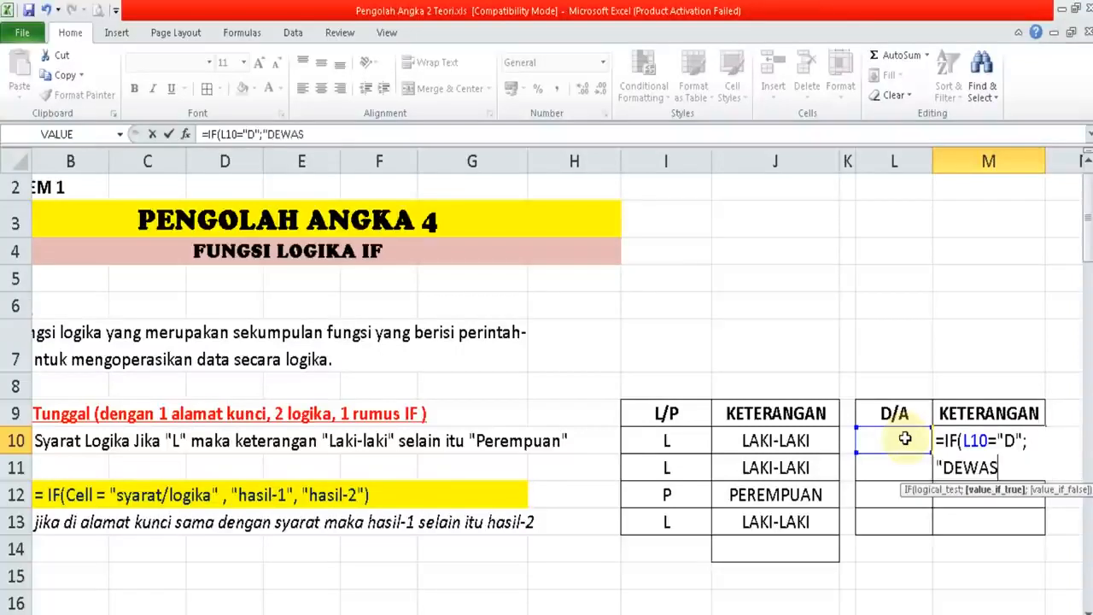
{"action": "type", "text": "A\";"}
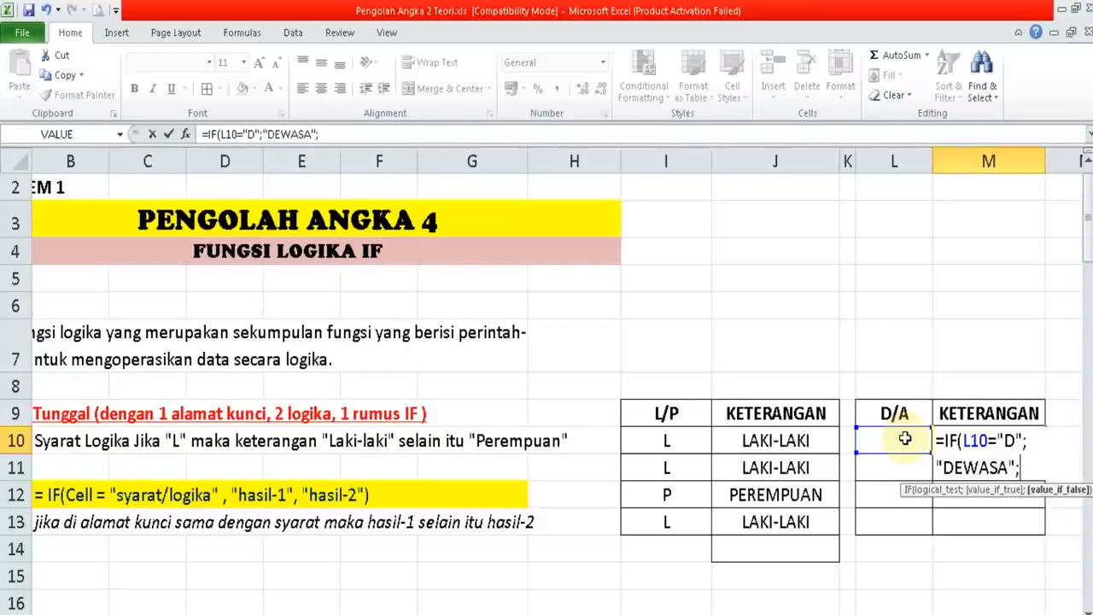
{"action": "type", "text": "\"ANA"}
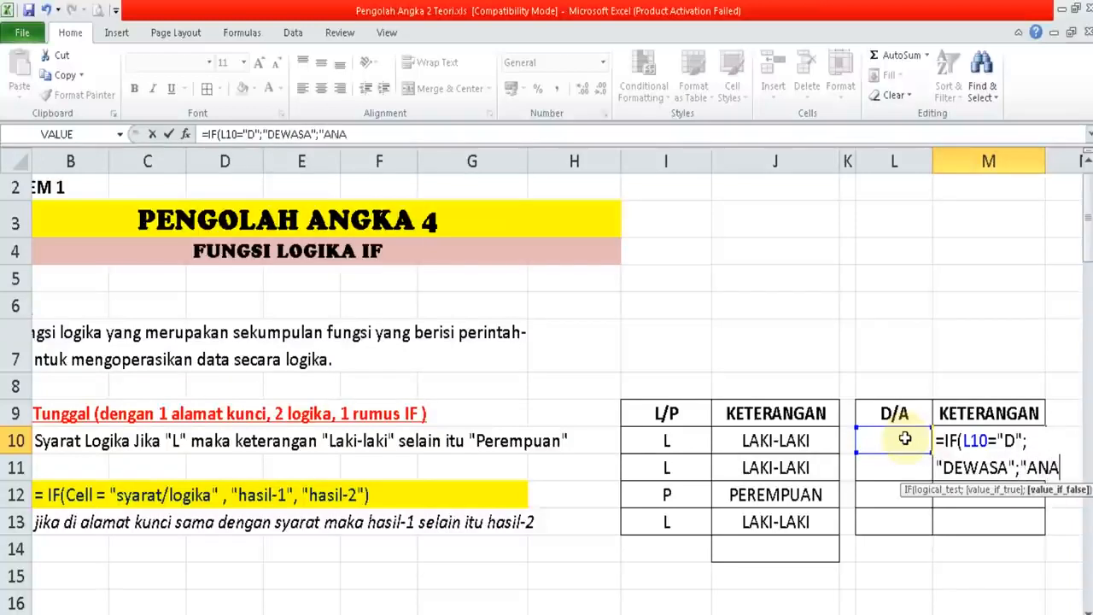
{"action": "type", "text": "K\")"}
{"action": "key", "text": "Return"}
- Enter D in cell L10 as the test value for the D/A formula
{"action": "left_click", "coordinate": [904, 438]}
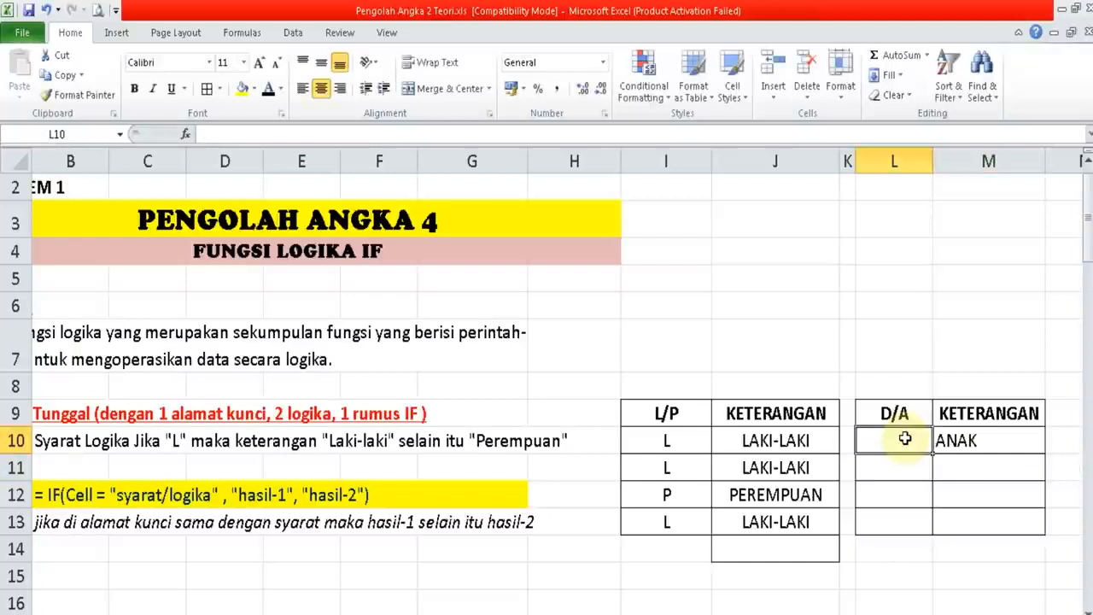
{"action": "type", "text": "D"}
{"action": "key", "text": "Return"}
- Write the formula =IF(L11=D;DEWASA;ANAK) in cell M11, leaving the text values unquoted
{"action": "key", "text": "Right"}
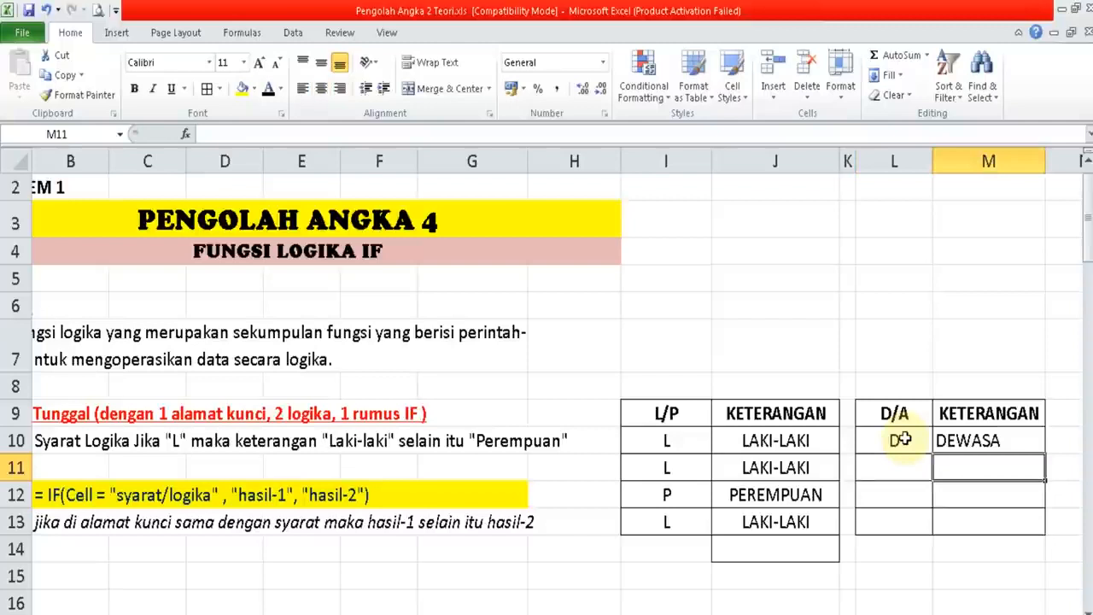
{"action": "type", "text": "=IF("}
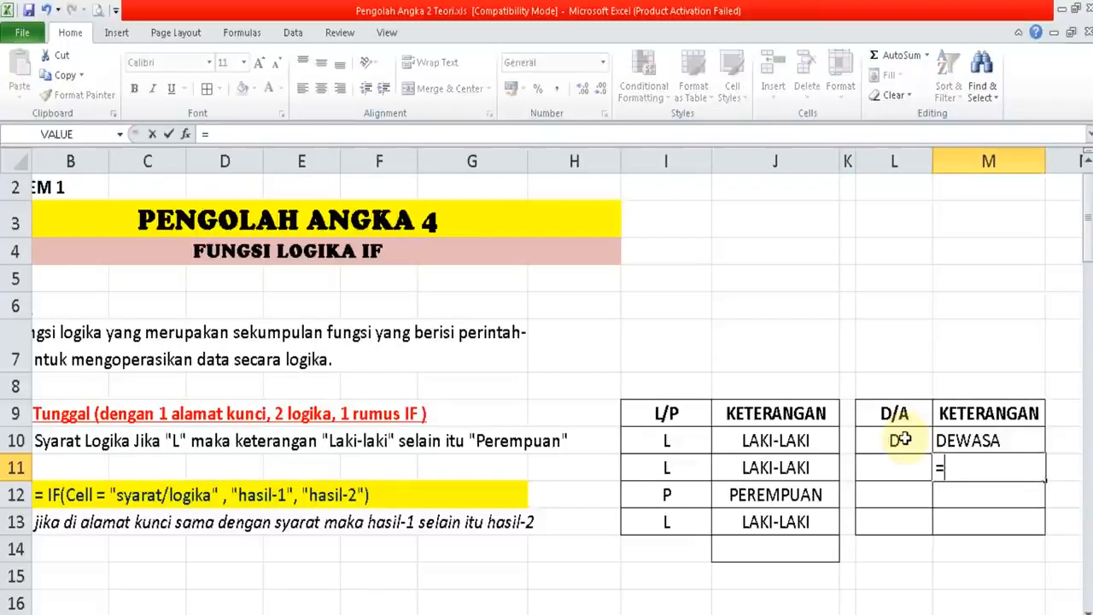
{"action": "left_click", "coordinate": [885, 467]}
{"action": "type", "text": "="}
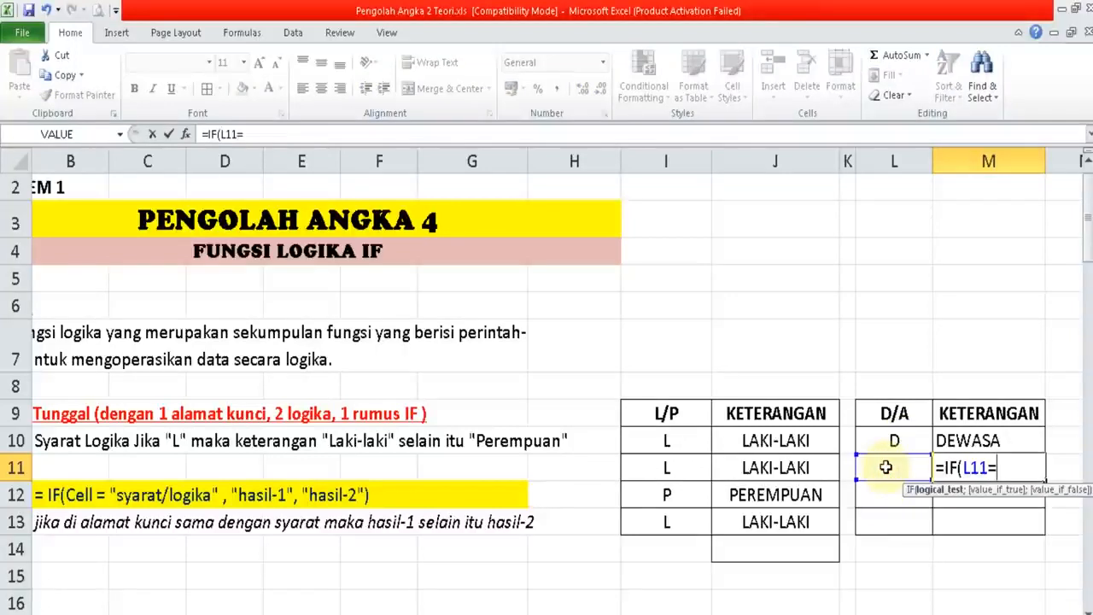
{"action": "type", "text": "D"}
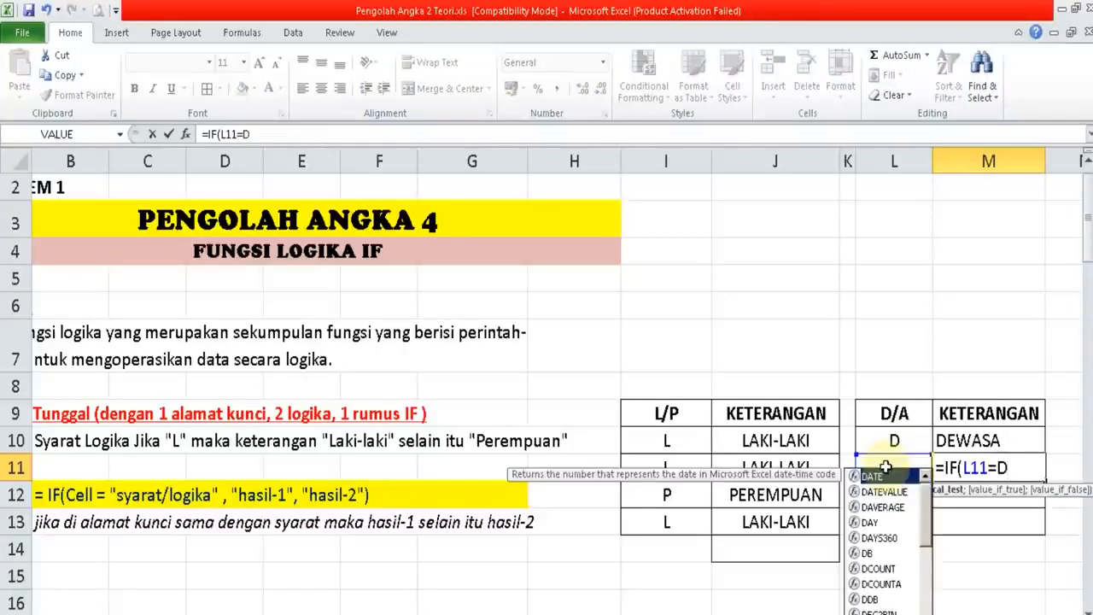
{"action": "type", "text": ";"}
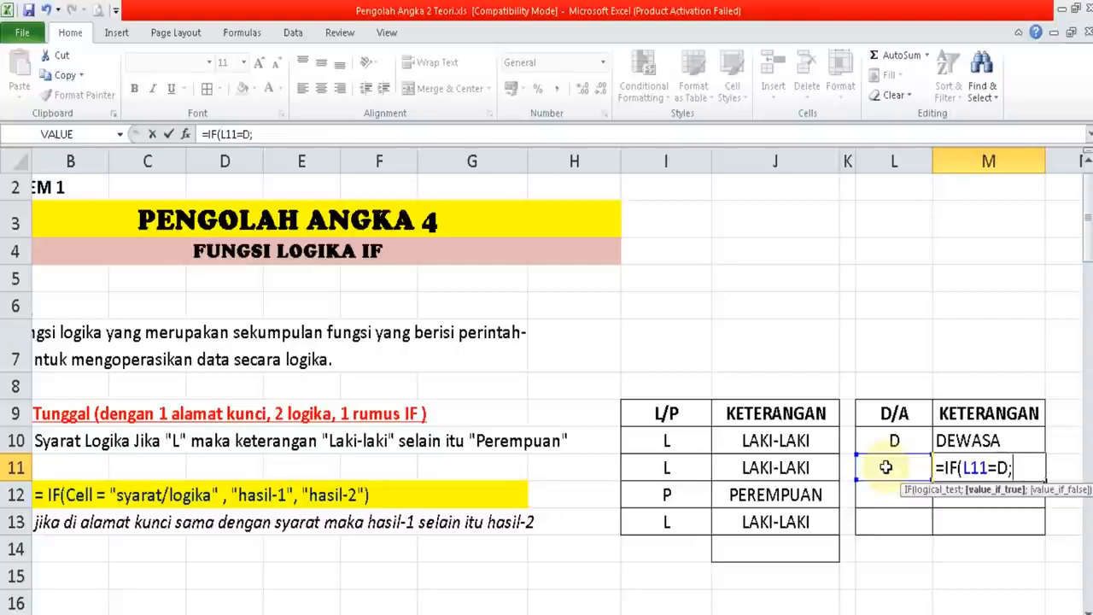
{"action": "type", "text": "DEW"}
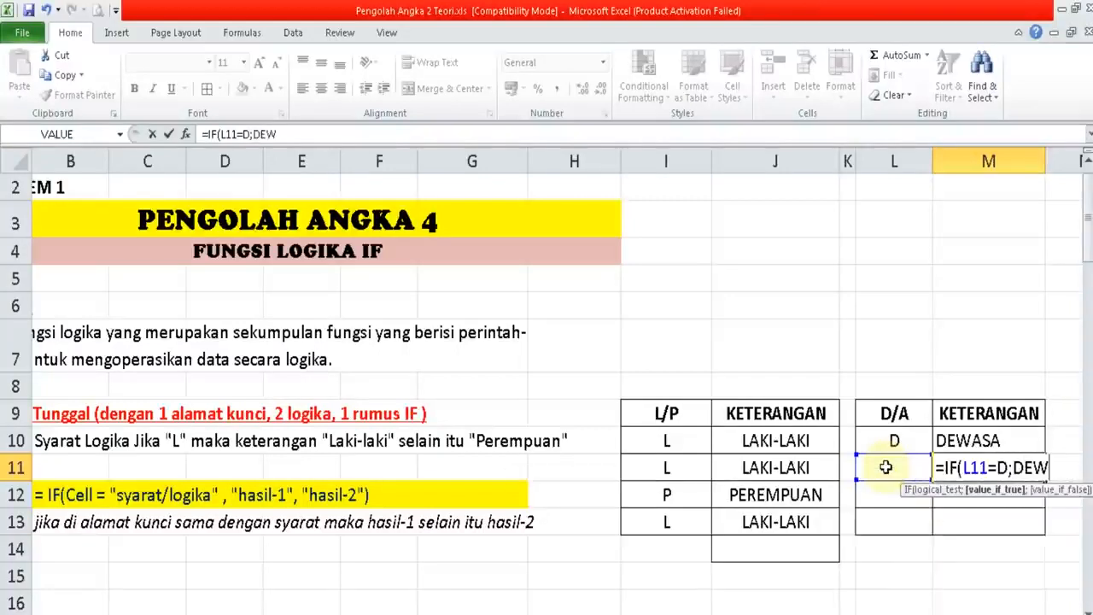
{"action": "type", "text": "ASA;ANA"}
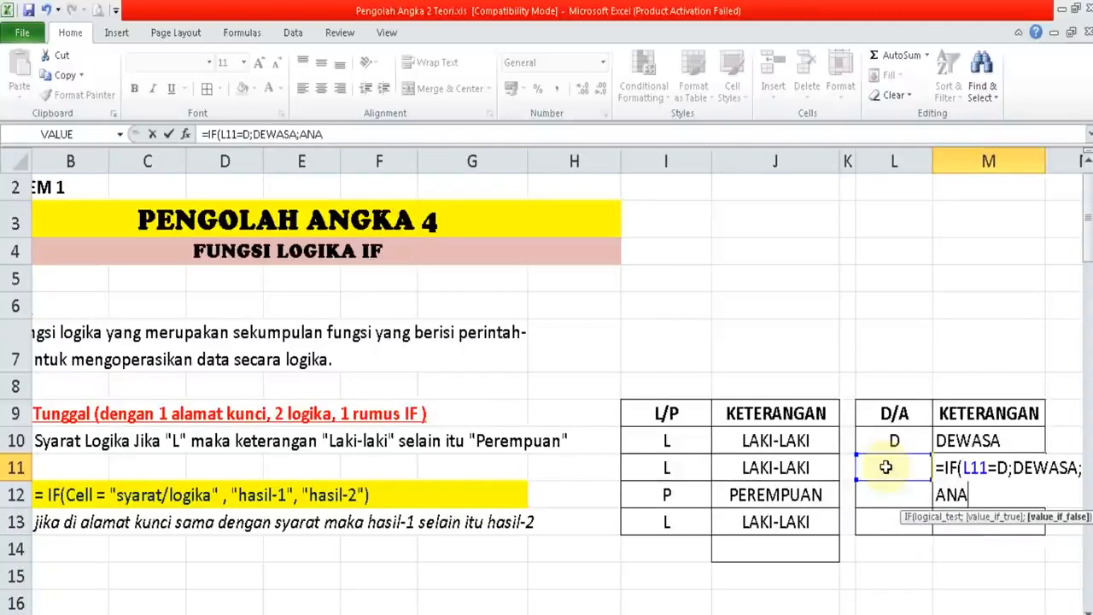
{"action": "type", "text": "K)"}
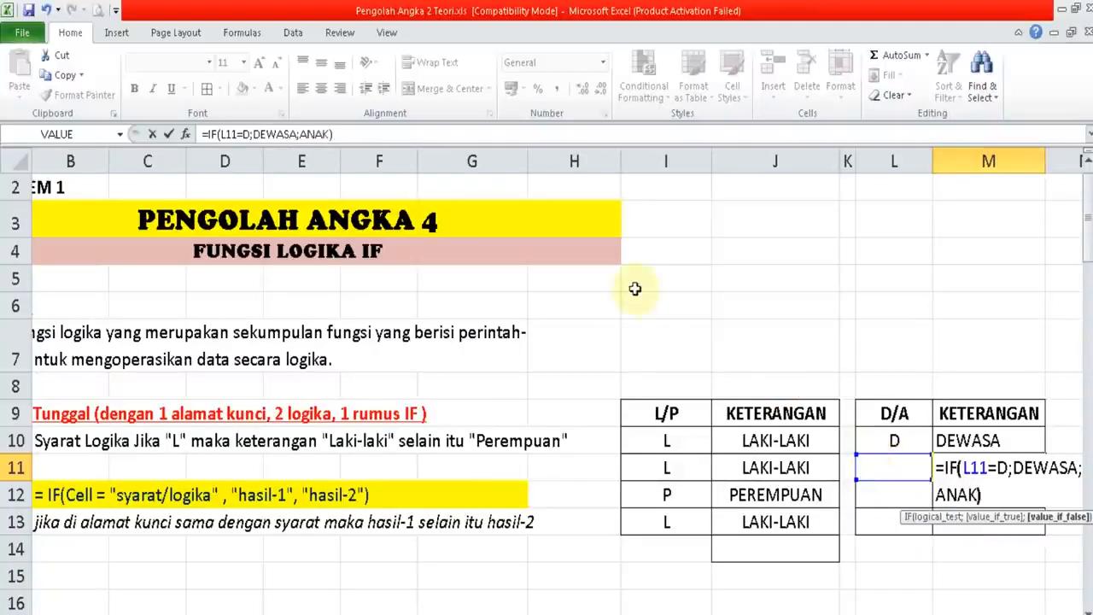
- Enclose D and DEWASA in double quotation marks within the M11 formula
{"action": "left_click", "coordinate": [244, 134]}
{"action": "type", "text": "\""}
{"action": "key", "text": "Right"}
{"action": "type", "text": "\"D"}
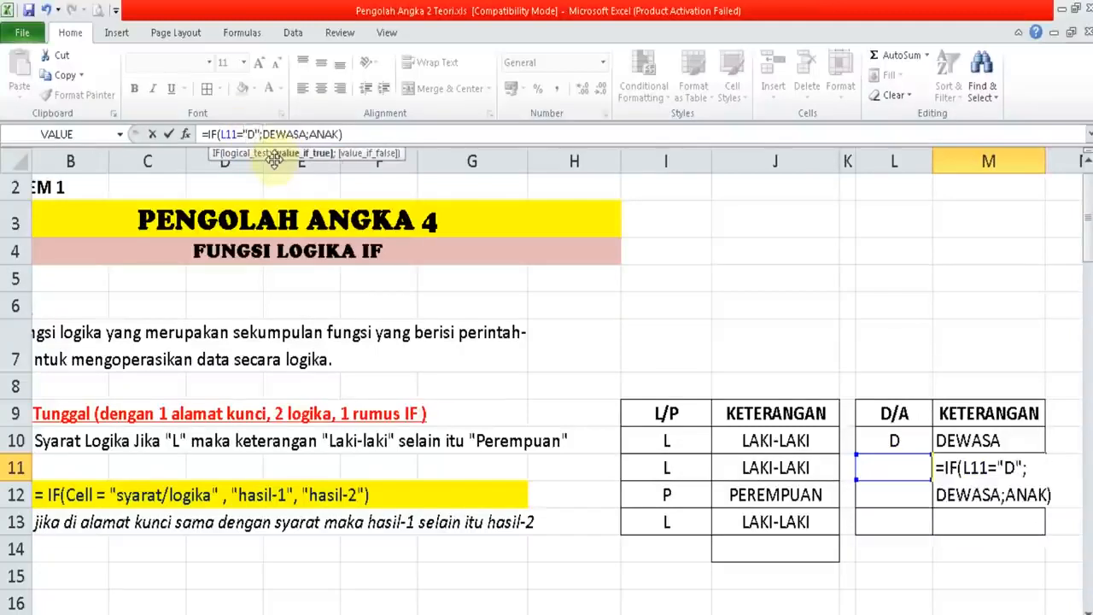
{"action": "type", "text": "\""}
{"action": "key", "text": "Right"}
{"action": "key", "text": "Right"}
{"action": "key", "text": "Right"}
{"action": "key", "text": "Right"}
{"action": "key", "text": "Right"}
{"action": "key", "text": "Right"}
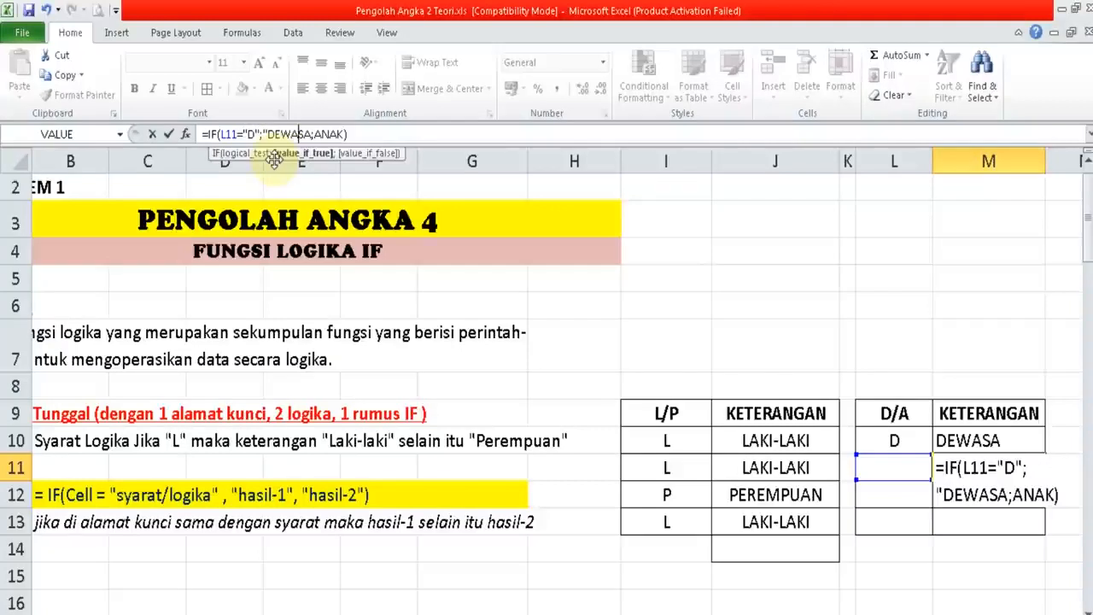
{"action": "type", "text": "\""}
- Enclose ANAK in double quotation marks and commit the M11 formula as =IF(L11="D";"DEWASA";"ANAK")
{"action": "key", "text": "Right"}
{"action": "type", "text": "\""}
{"action": "key", "text": "Right"}
{"action": "key", "text": "Right"}
{"action": "key", "text": "Right"}
{"action": "key", "text": "Right"}
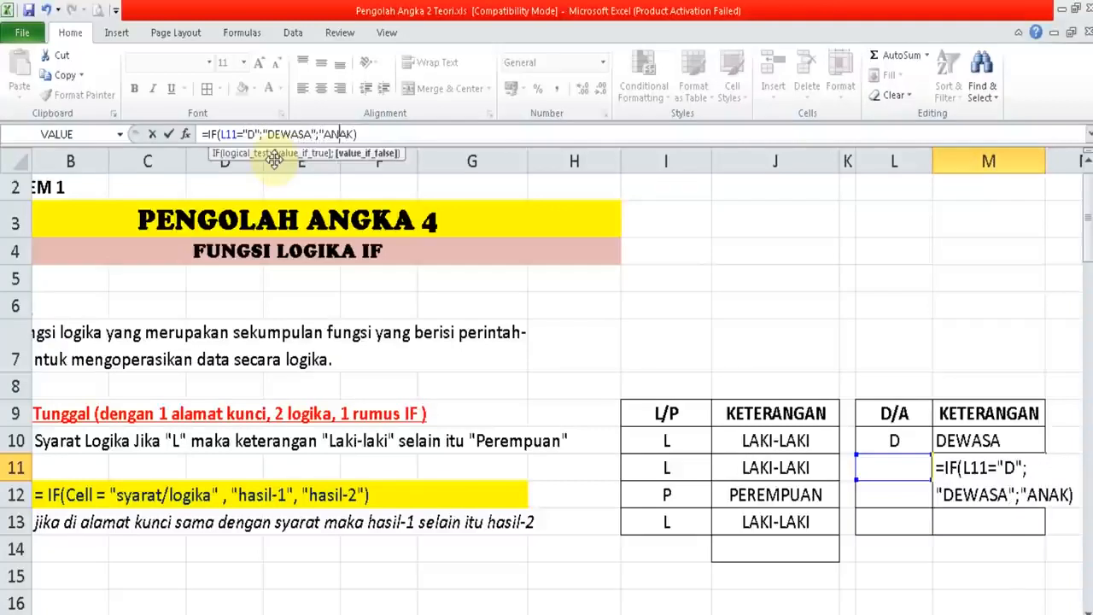
{"action": "type", "text": "\""}
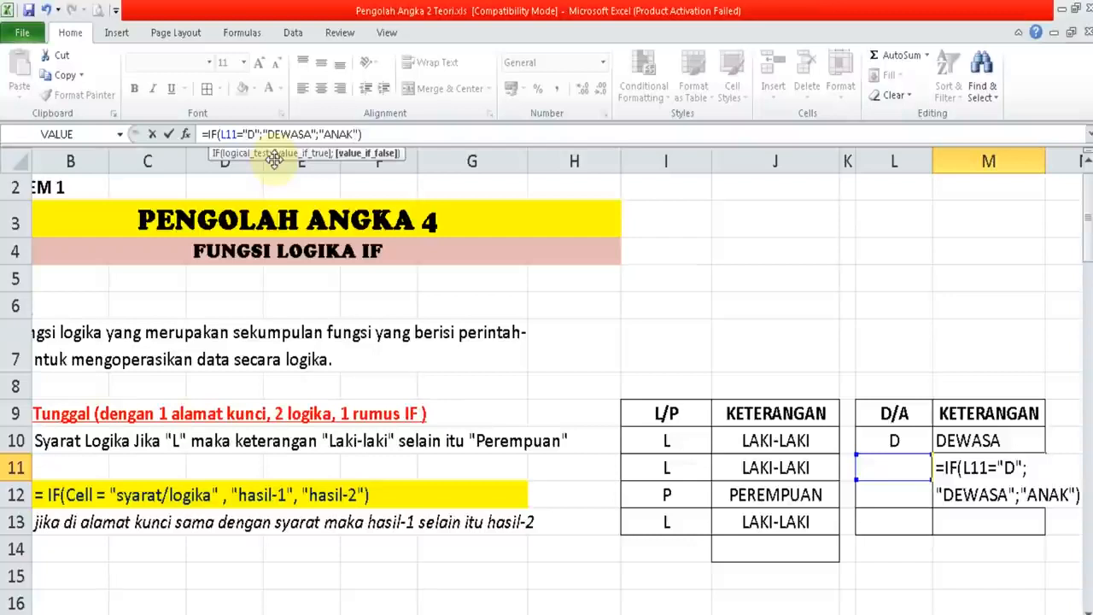
{"action": "key", "text": "Return"}
- Fill the M11 formula down to M13 and enter D, A and D in cells L11 to L13
{"action": "key", "text": "Up"}
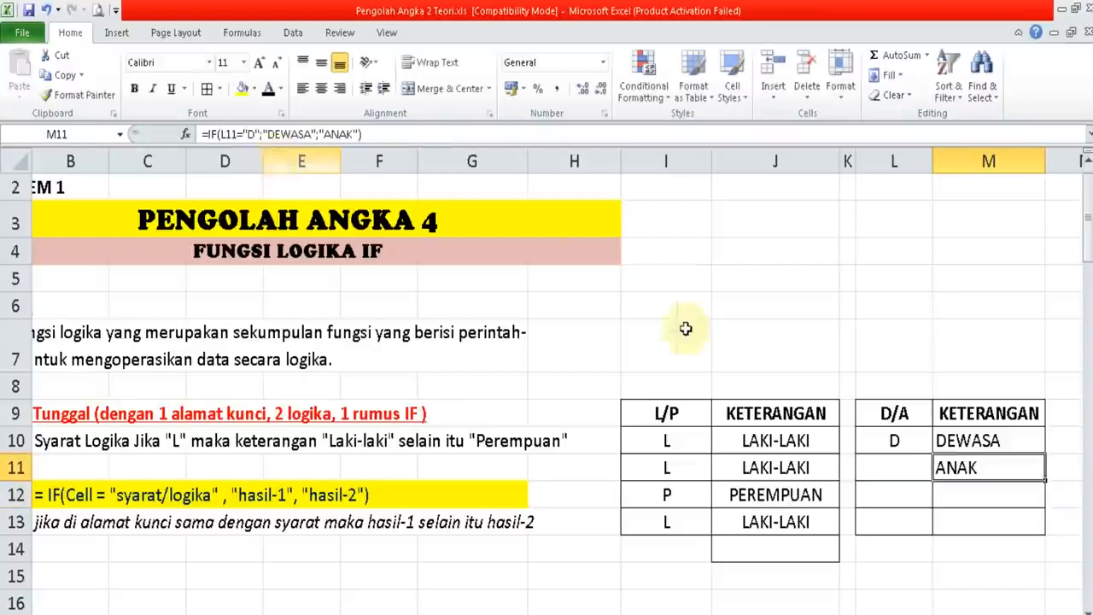
{"action": "left_click_drag", "start_coordinate": [1045, 482], "coordinate": [1044, 533]}
{"action": "left_click", "coordinate": [913, 461]}
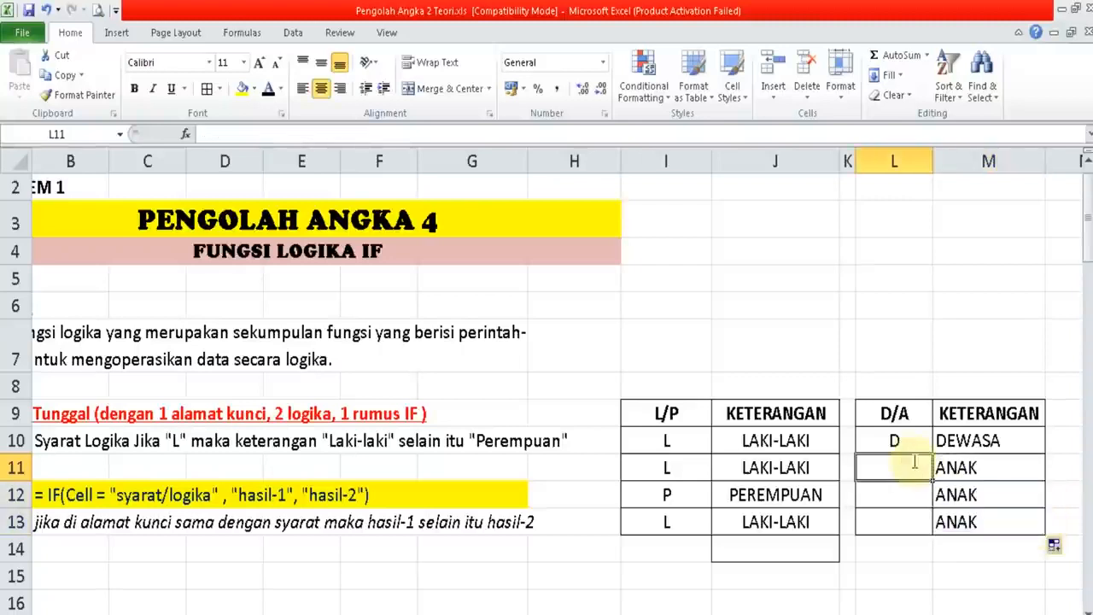
{"action": "type", "text": "D"}
{"action": "key", "text": "Return"}
{"action": "type", "text": "A"}
{"action": "key", "text": "Return"}
{"action": "type", "text": "D"}
{"action": "key", "text": "Return"}
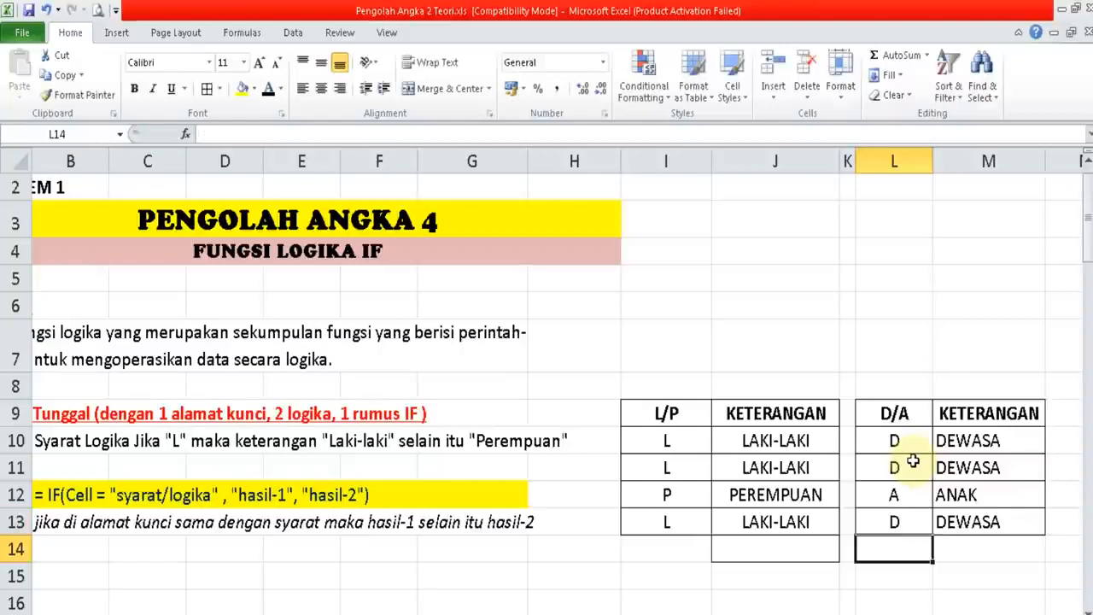
- Examine the FUNGSI IF Ganda section and its example tables starting at row 19
{"action": "key", "text": "Return"}
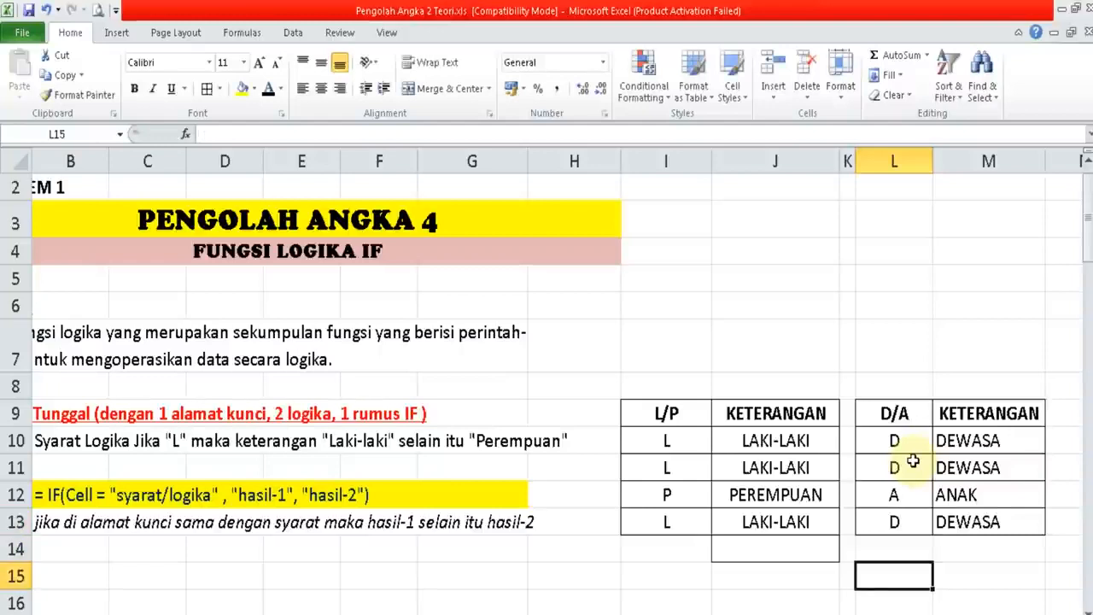
{"action": "key", "text": "Left"}
{"action": "key", "text": "Left"}
{"action": "key", "text": "Left"}
{"action": "key", "text": "Left"}
{"action": "key", "text": "Left"}
{"action": "key", "text": "Left"}
{"action": "key", "text": "Left"}
{"action": "key", "text": "Left"}
{"action": "key", "text": "Left"}
{"action": "key", "text": "Left"}
{"action": "key", "text": "Left"}
{"action": "key", "text": "Down"}
{"action": "key", "text": "Down"}
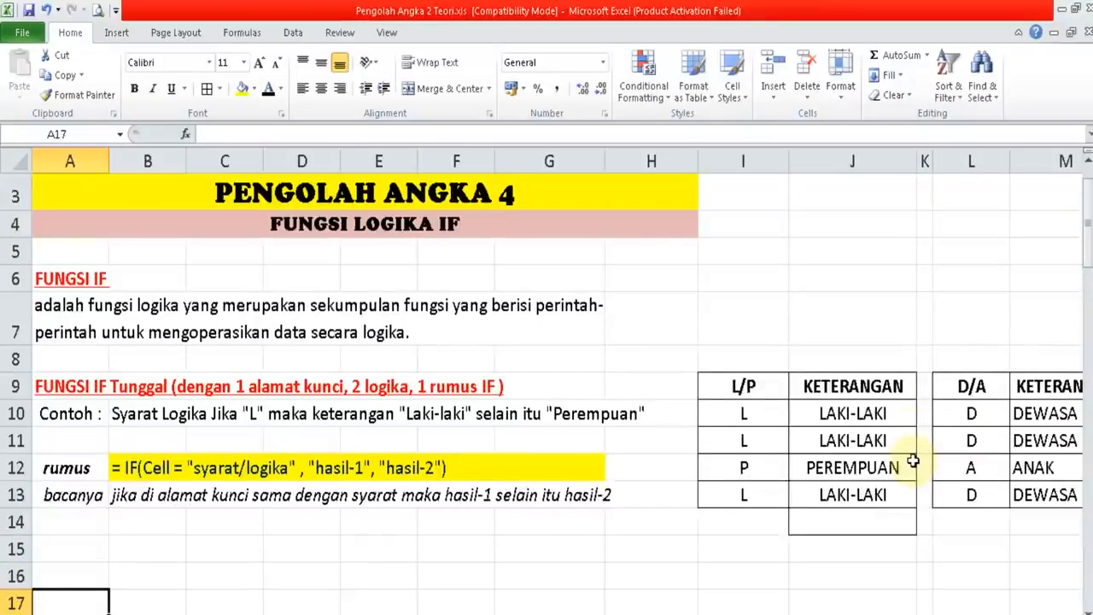
{"action": "key", "text": "Down"}
{"action": "key", "text": "Down"}
{"action": "key", "text": "Down"}
{"action": "key", "text": "Down"}
{"action": "key", "text": "Down"}
{"action": "key", "text": "Down"}
{"action": "key", "text": "Down"}
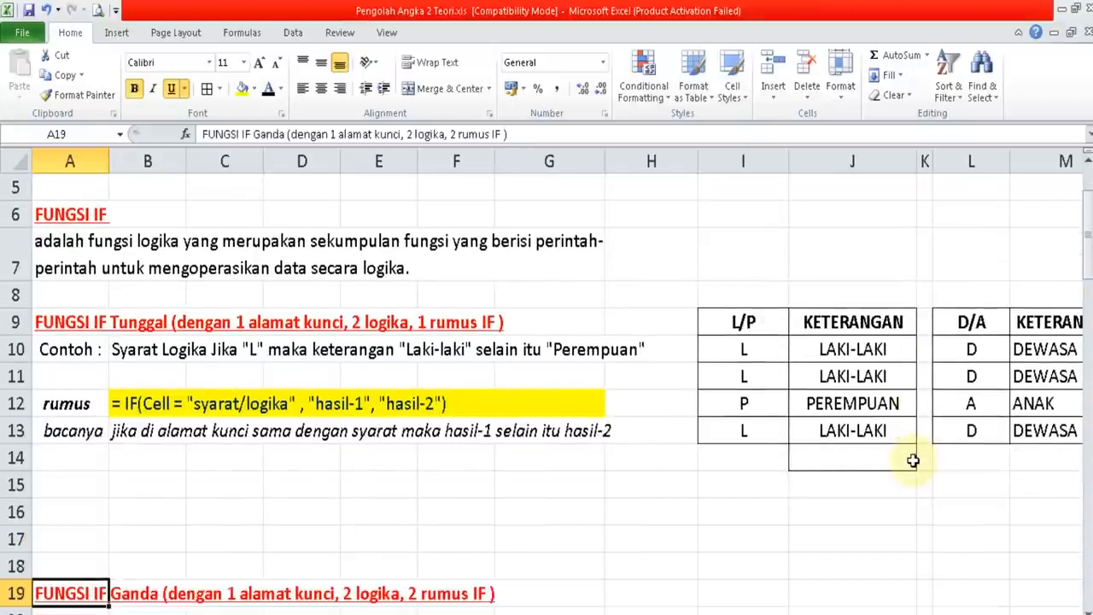
{"action": "key", "text": "Down"}
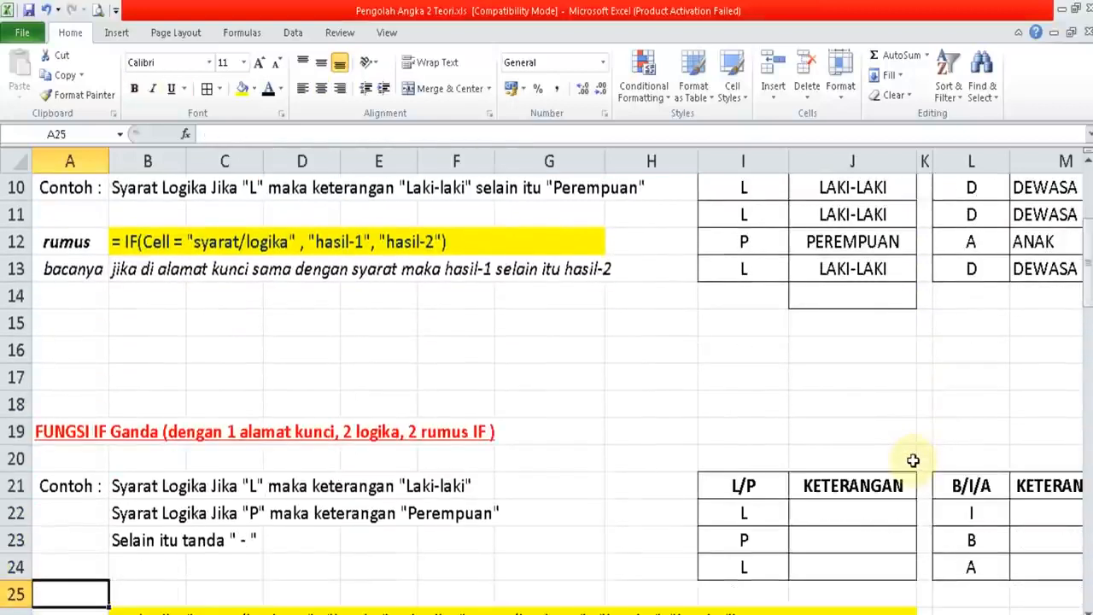
- Fill the KETERANGAN formula from J13 down to J15, and clear the contents of J14:J15
{"action": "left_click", "coordinate": [837, 275]}
{"action": "left_click_drag", "start_coordinate": [912, 281], "coordinate": [905, 351]}
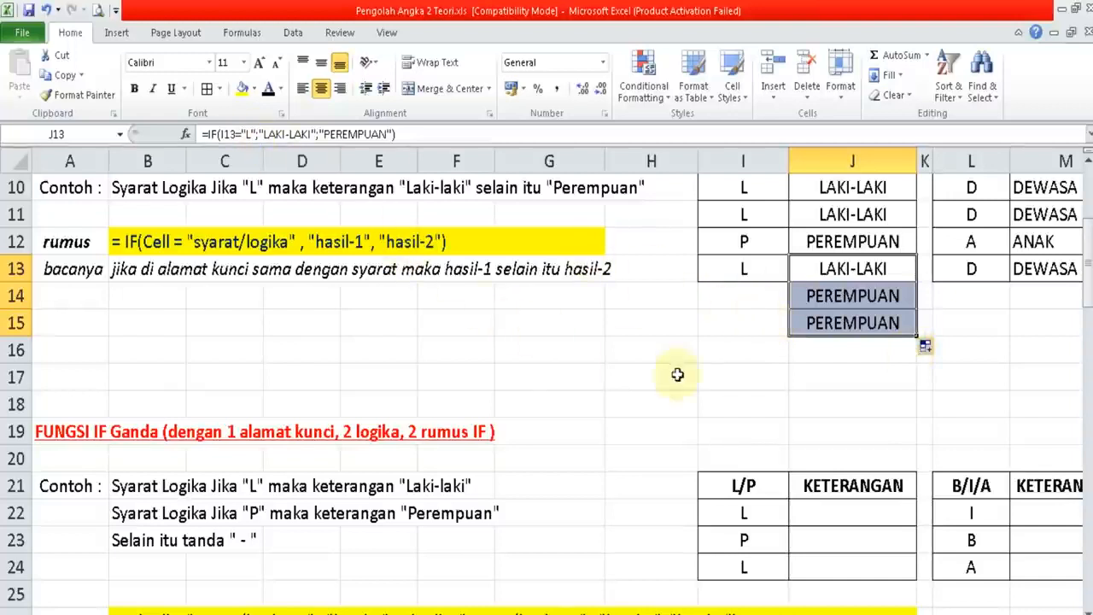
{"action": "left_click", "coordinate": [820, 304]}
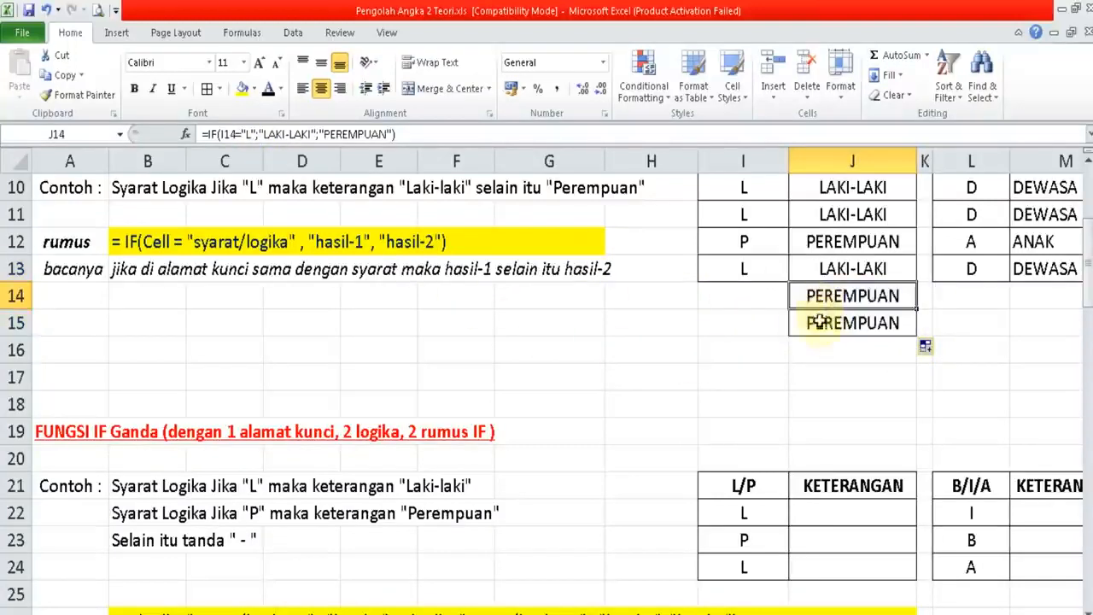
{"action": "left_click_drag", "start_coordinate": [816, 299], "coordinate": [812, 325]}
{"action": "key", "text": "Delete"}
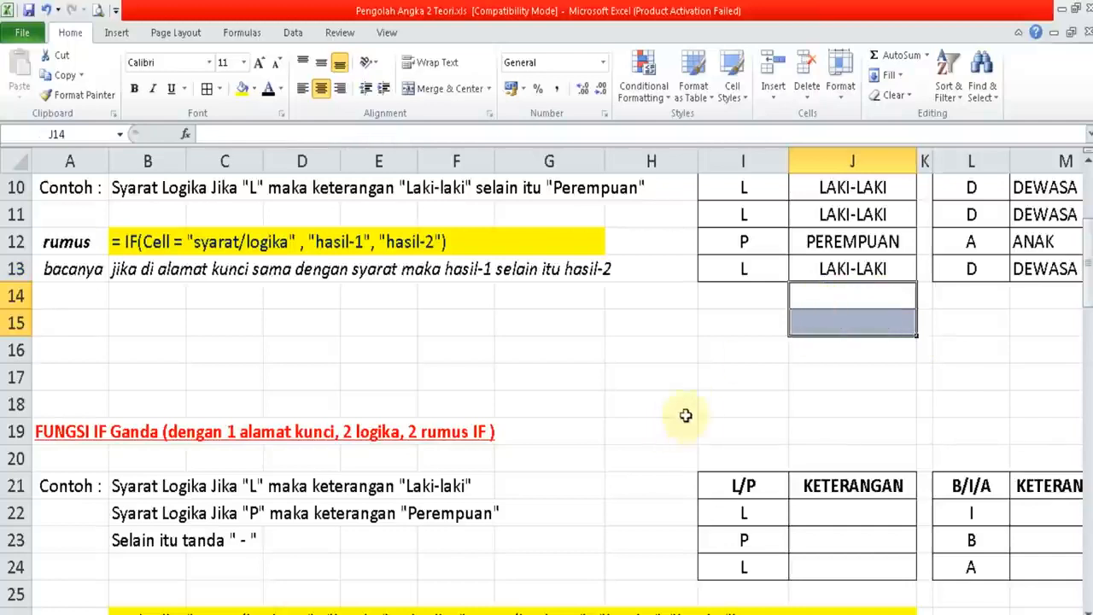
- Examine the logic conditions in rows 21 to 23 and the nested IF formula pattern in row 26
{"action": "left_click", "coordinate": [709, 403]}
{"action": "left_click", "coordinate": [564, 503]}
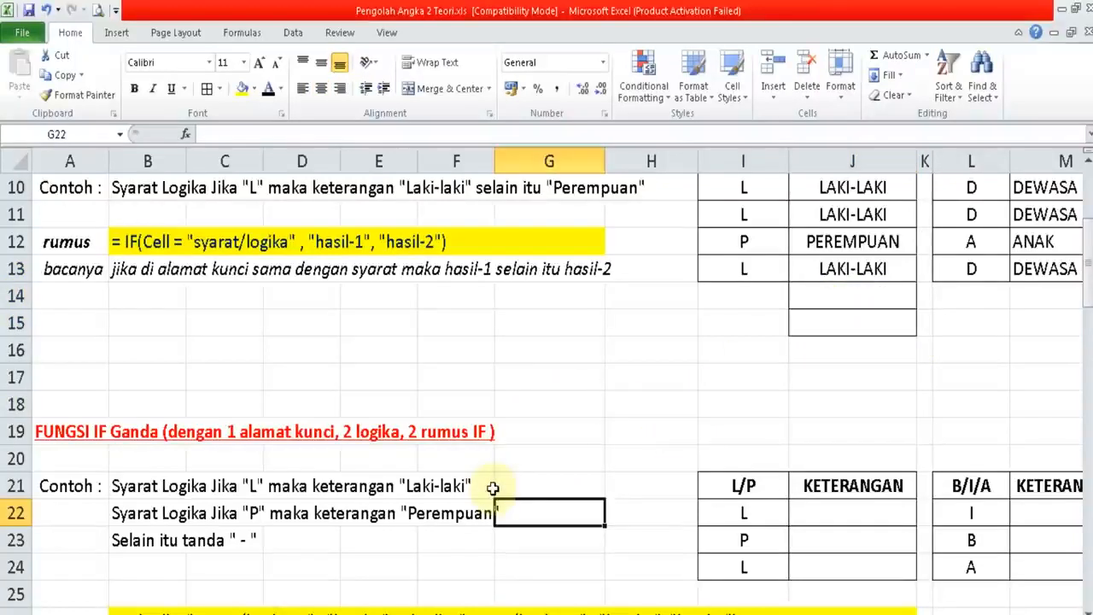
{"action": "left_click", "coordinate": [862, 512]}
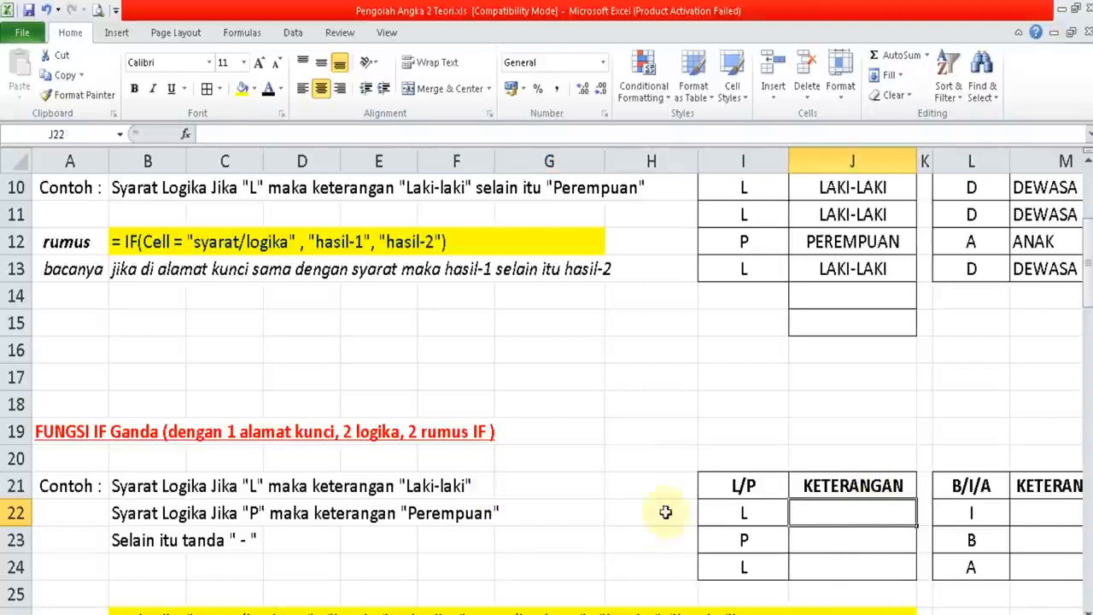
{"action": "left_click", "coordinate": [485, 609]}
{"action": "key", "text": "Down"}
{"action": "key", "text": "Down"}
{"action": "key", "text": "Down"}
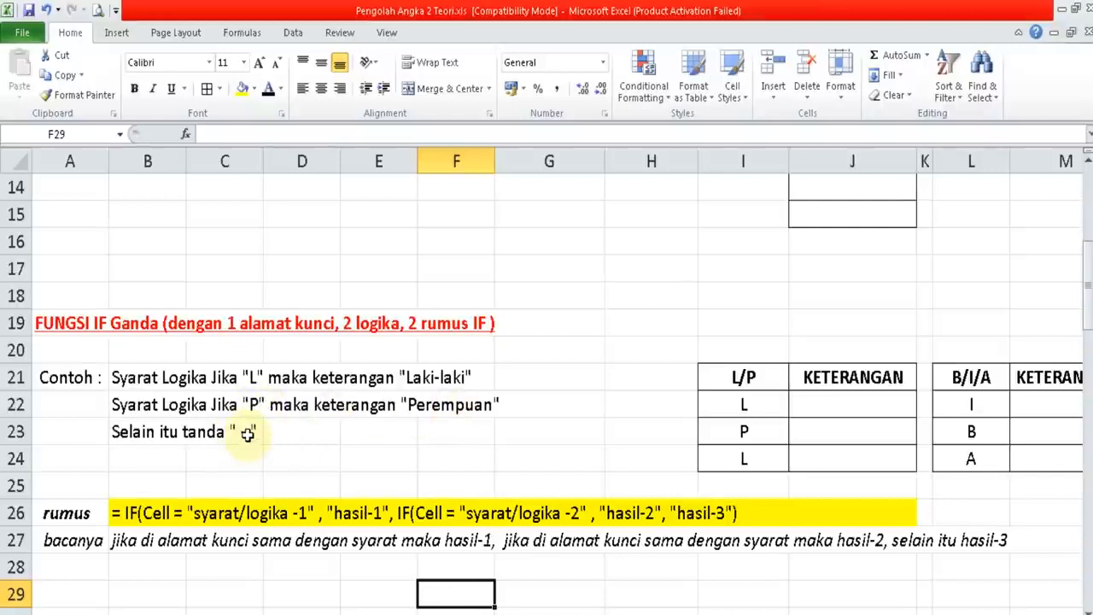
- Clear the L/P values in cells I22:I24 of the FUNGSI IF Ganda example table
{"action": "left_click", "coordinate": [743, 403]}
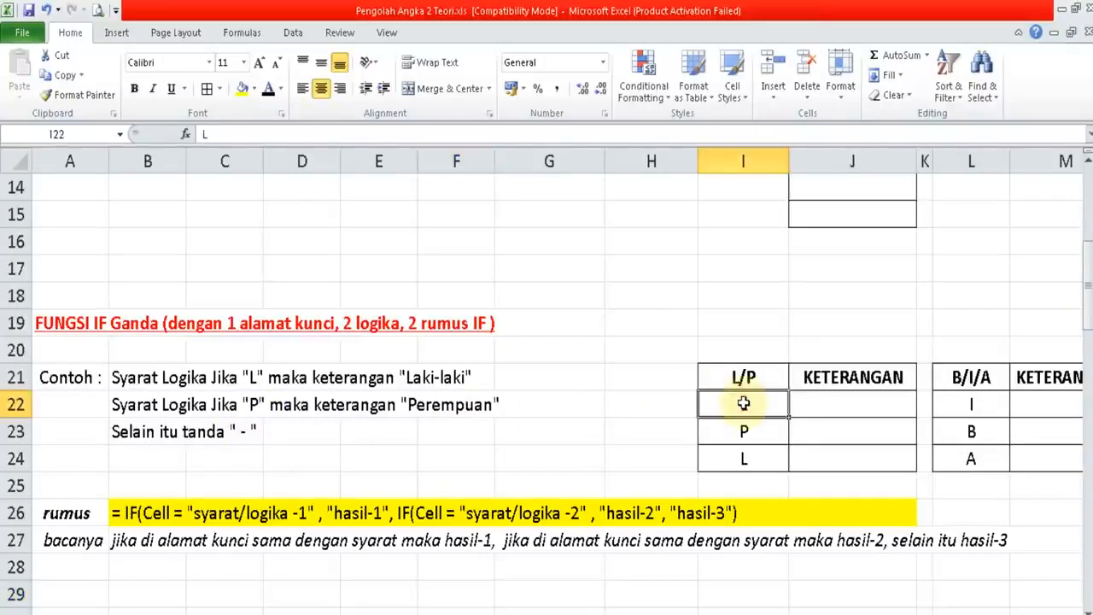
{"action": "left_click_drag", "start_coordinate": [743, 403], "coordinate": [743, 459]}
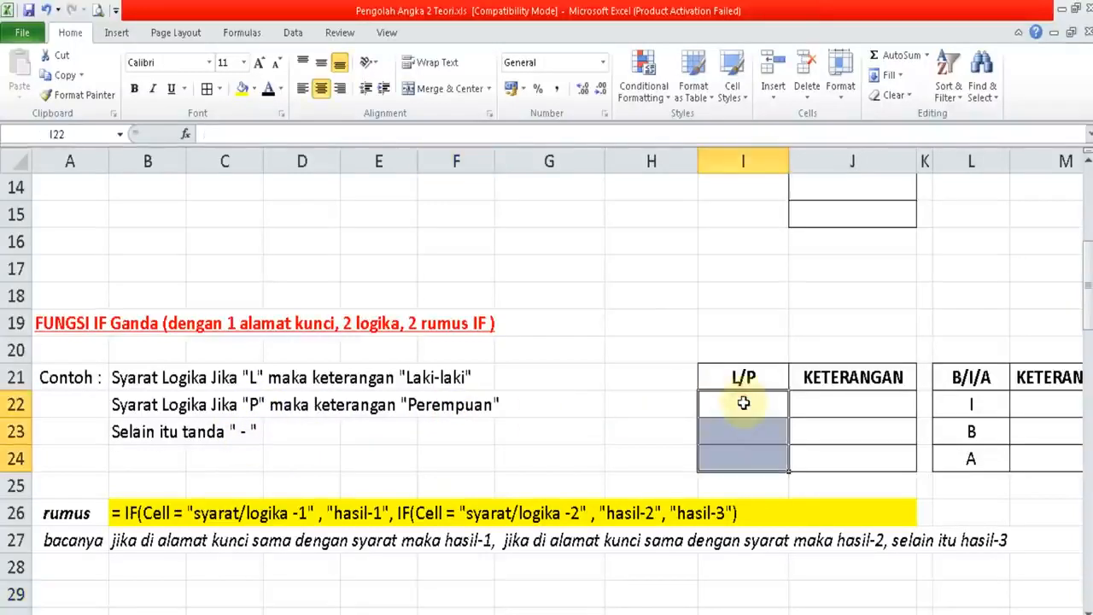
{"action": "left_click", "coordinate": [309, 458]}
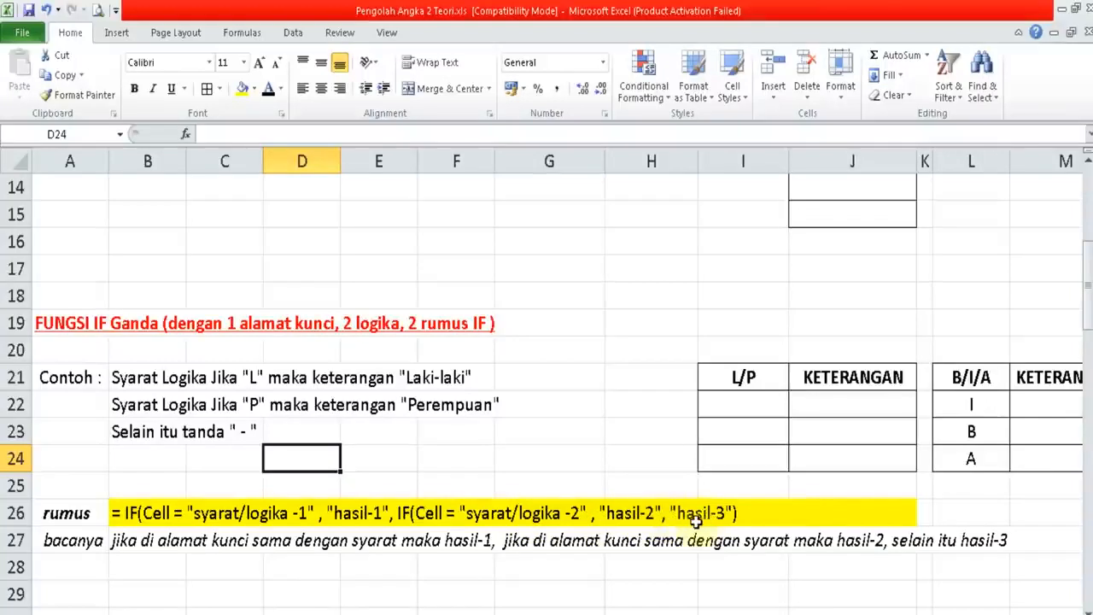
{"action": "left_click", "coordinate": [820, 410]}
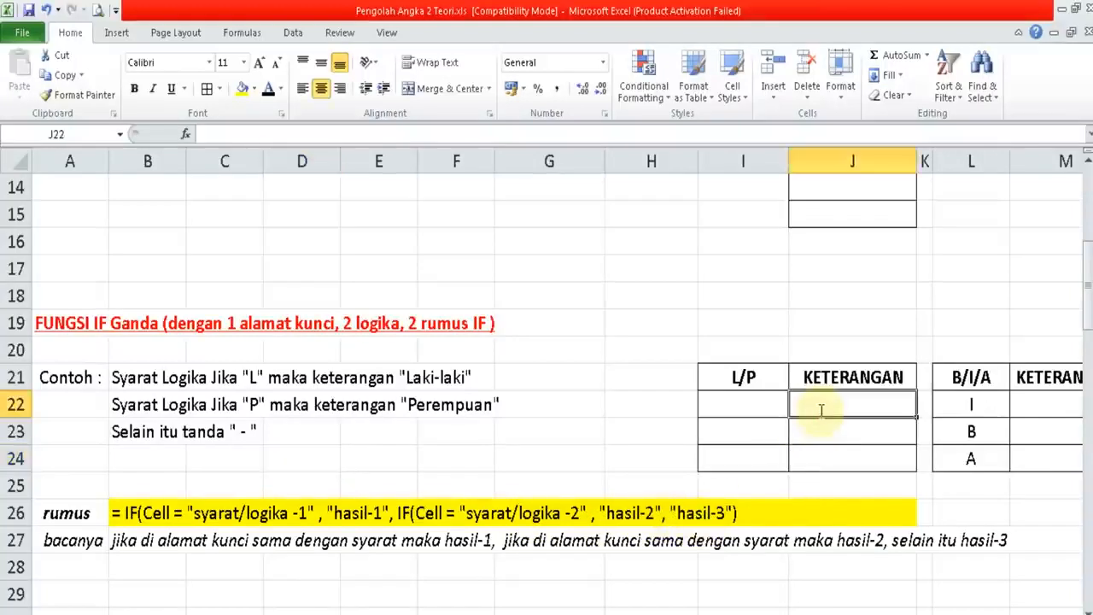
{"action": "type", "text": "=IF("}
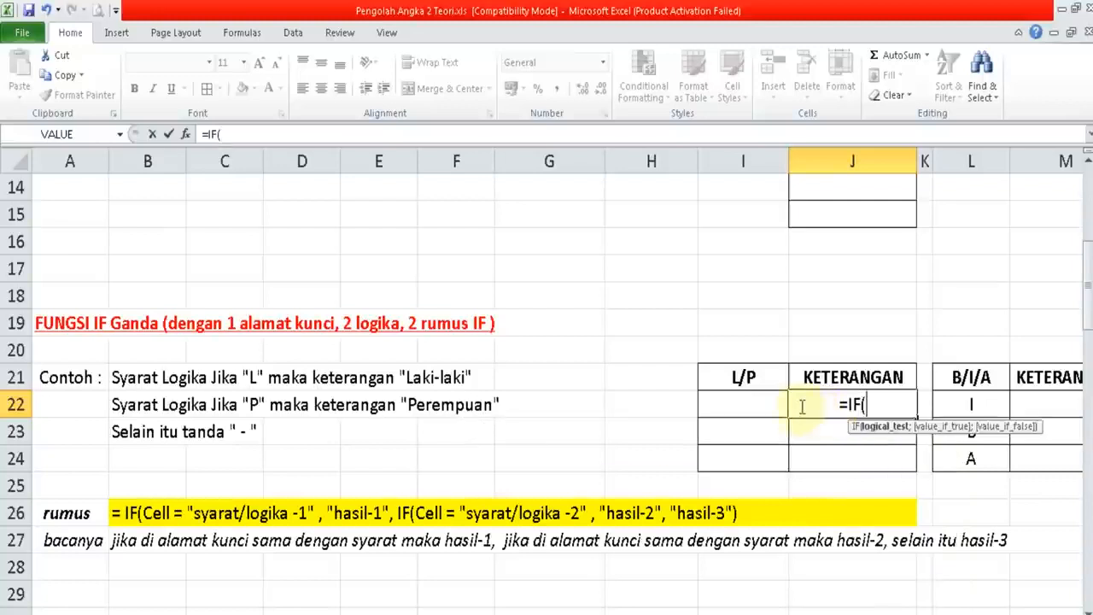
{"action": "left_click", "coordinate": [770, 405]}
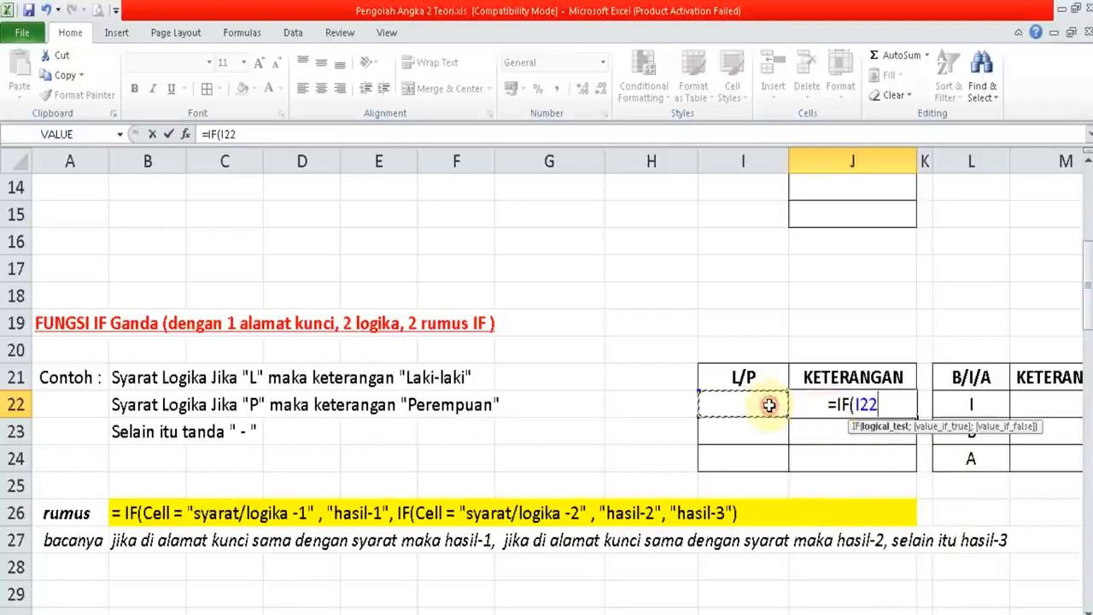
{"action": "key", "text": "Escape"}
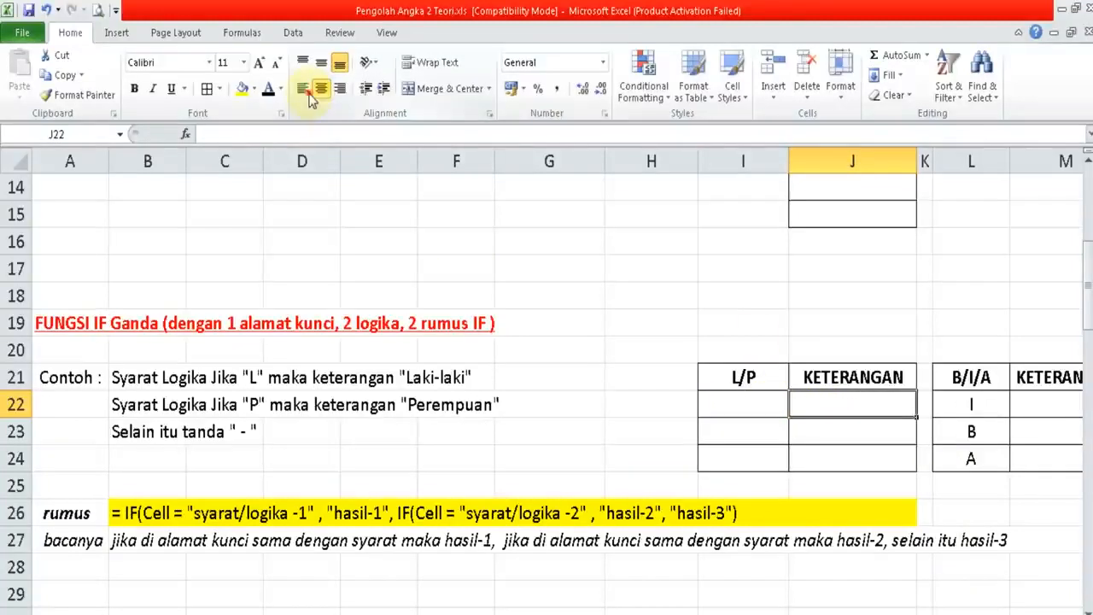
- Enter =IF(I22="L";"LAKI-LAKI";IF(I22="P";"PEREMPUAN";" - ")) in KETERANGAN cell J22, accepting the proposed closing-parenthesis correction
{"action": "type", "text": "=IF("}
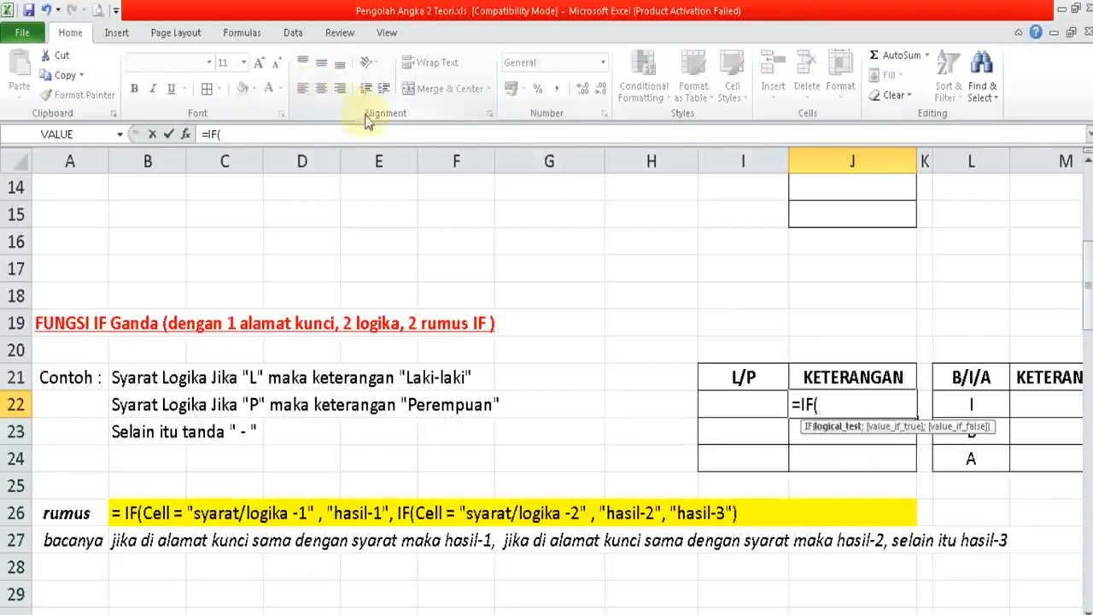
{"action": "left_click", "coordinate": [749, 403]}
{"action": "type", "text": "=\"L"}
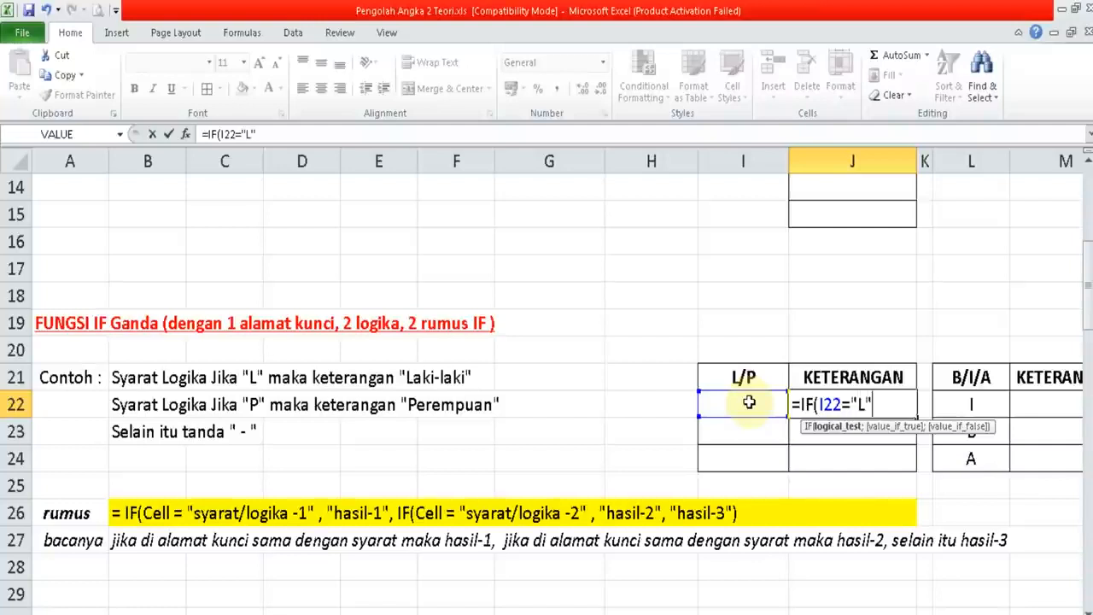
{"action": "type", "text": ";"}
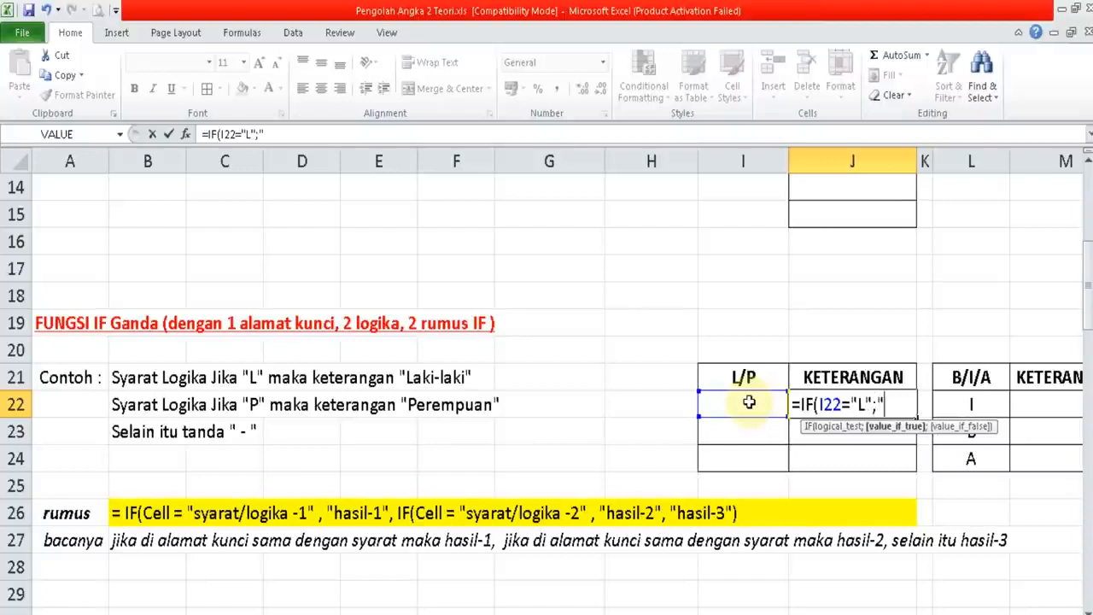
{"action": "type", "text": "\"LAKI-LAKI\""}
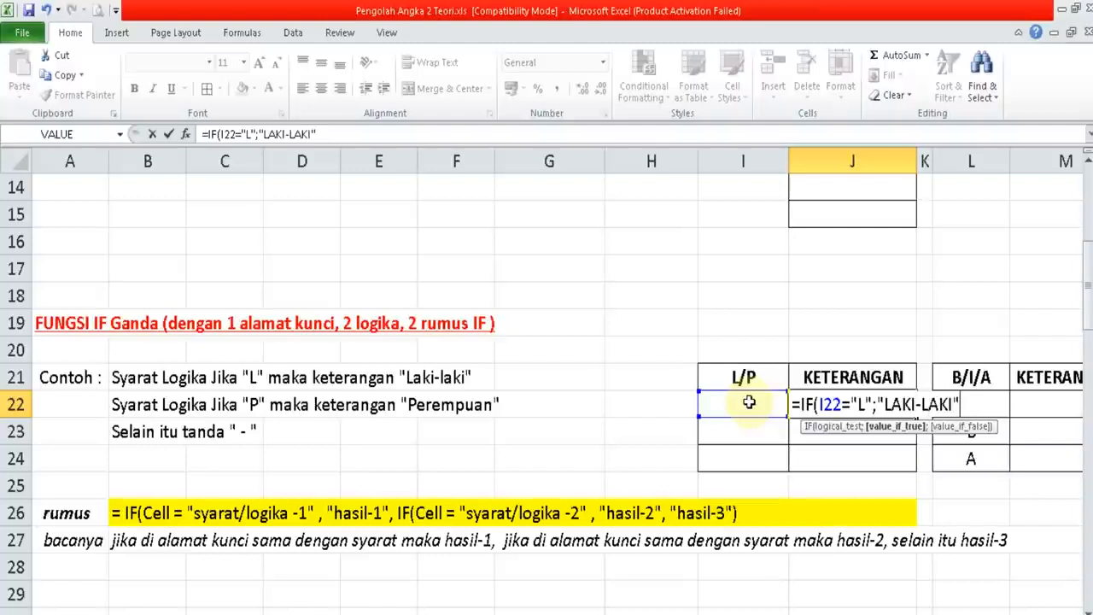
{"action": "type", "text": ";"}
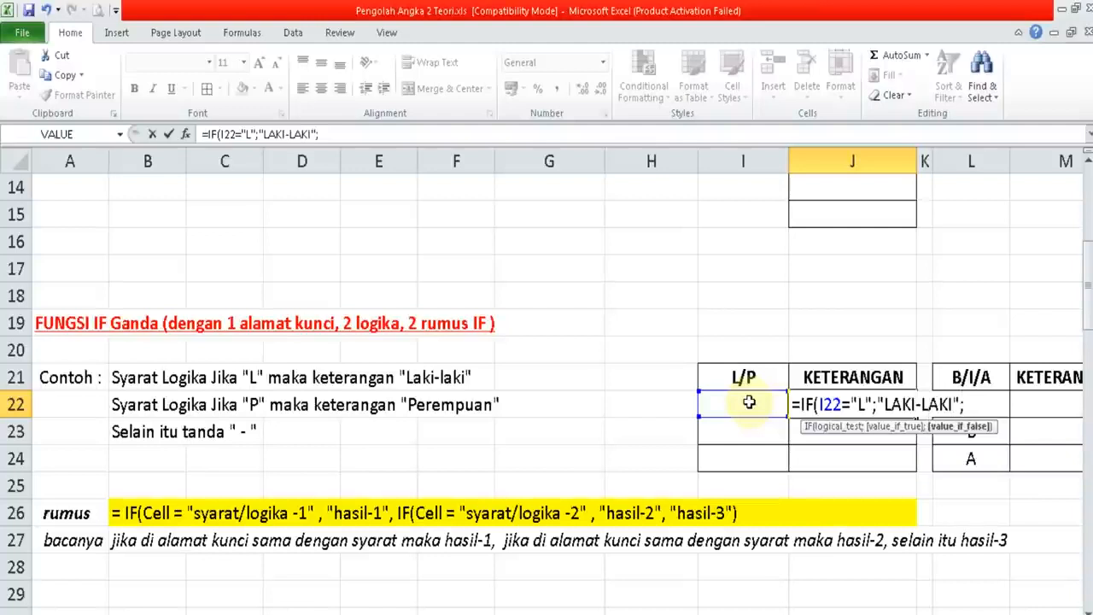
{"action": "type", "text": "IF"}
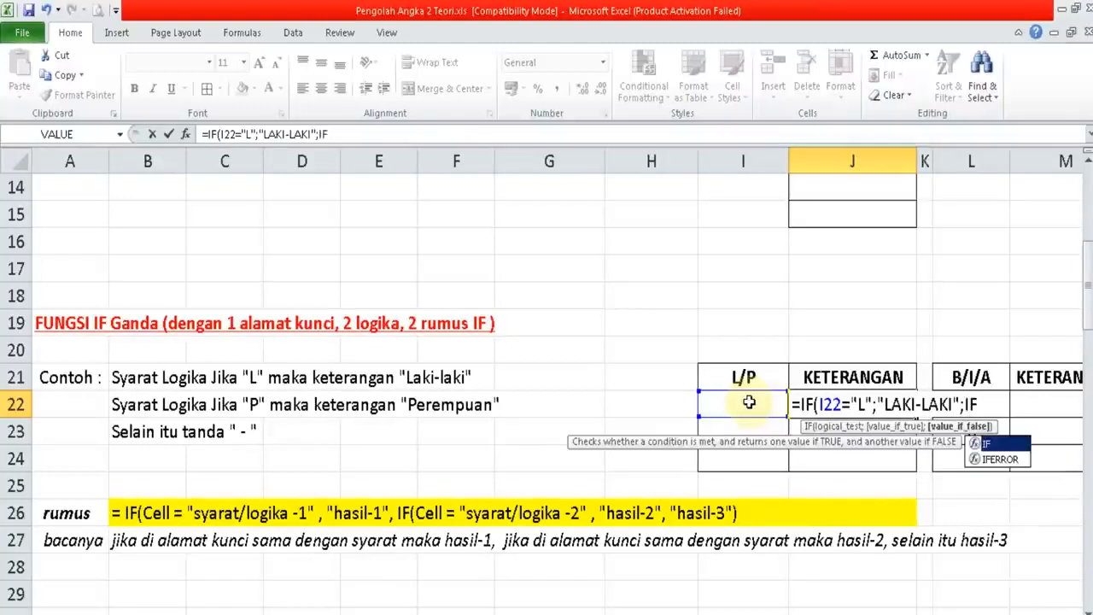
{"action": "type", "text": "("}
{"action": "left_click", "coordinate": [749, 403]}
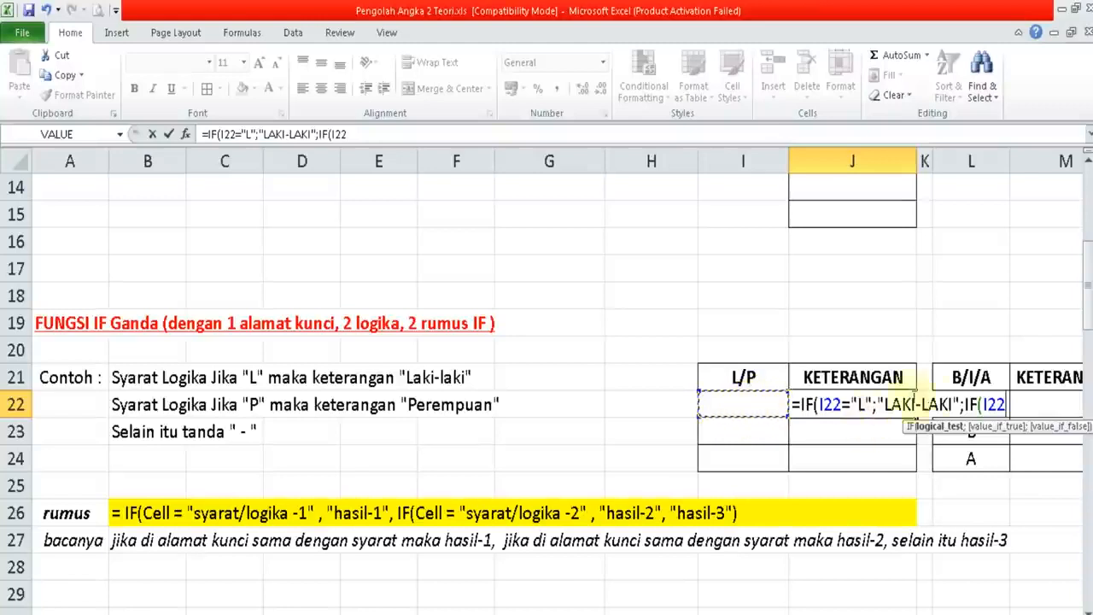
{"action": "type", "text": "=\"P"}
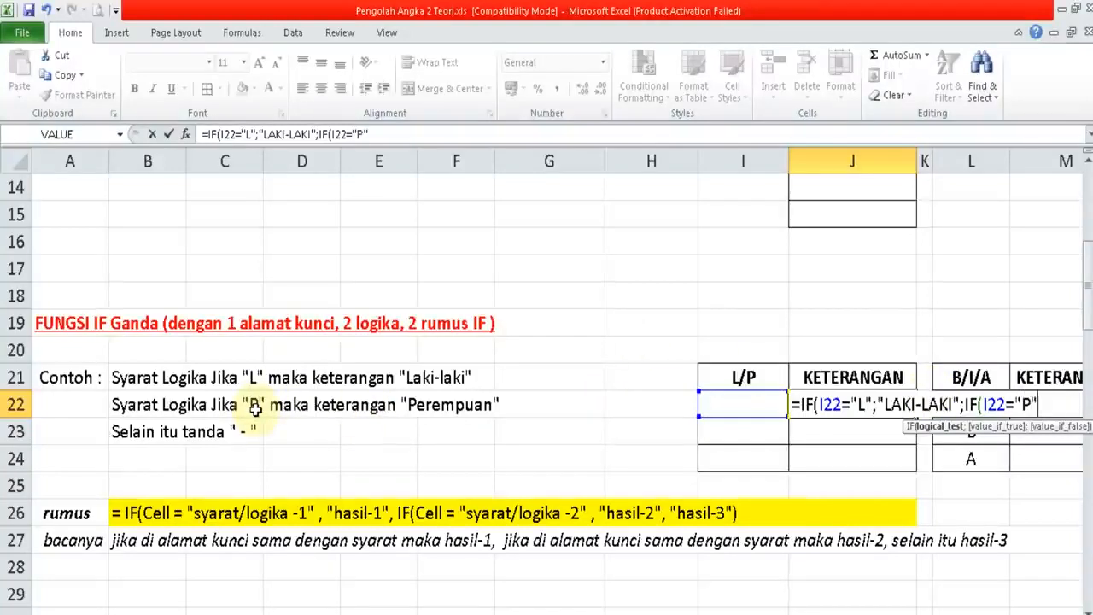
{"action": "type", "text": ";"}
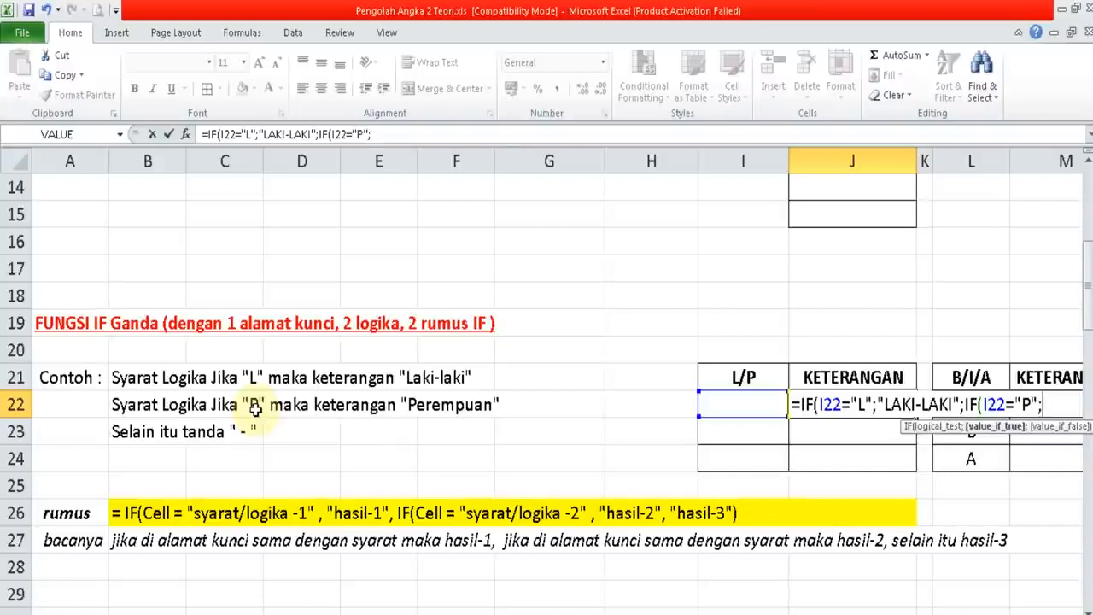
{"action": "type", "text": "\"PEREMP"}
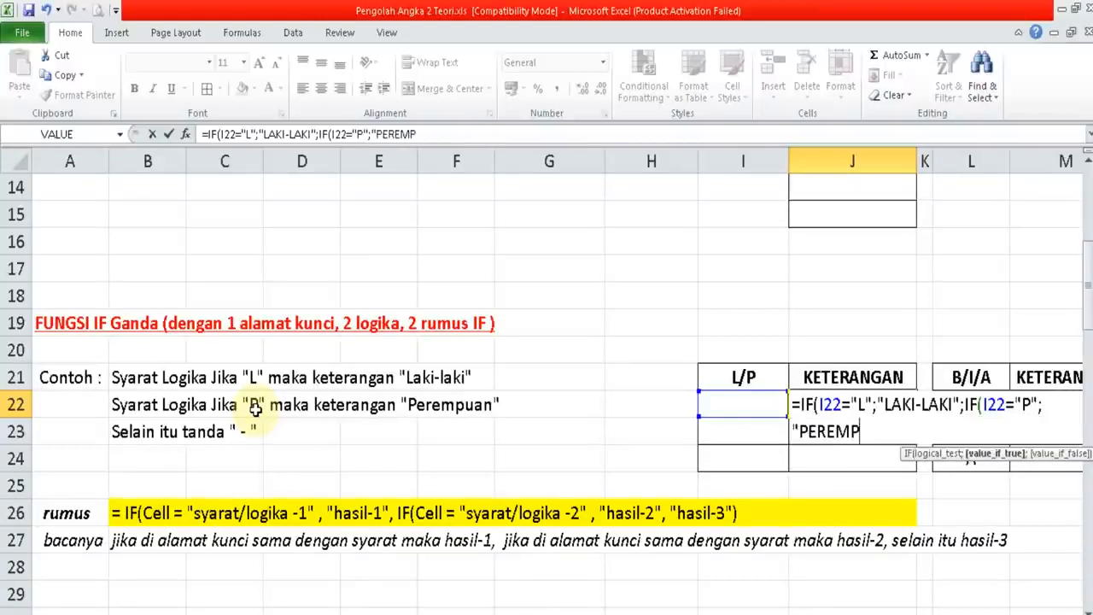
{"action": "type", "text": "UAN\";\" - \""}
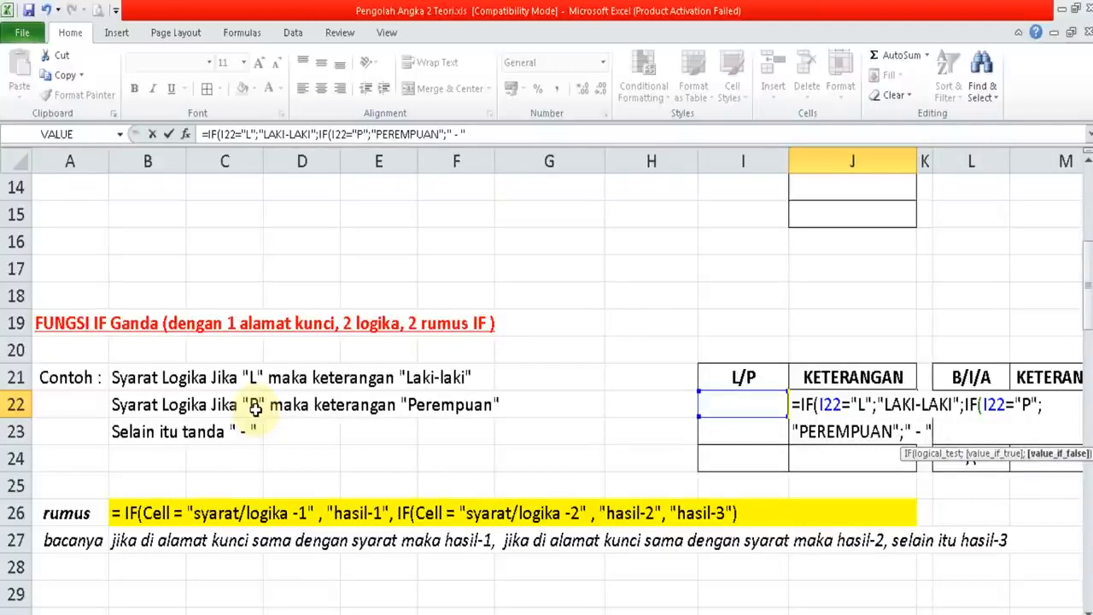
{"action": "key", "text": "Return"}
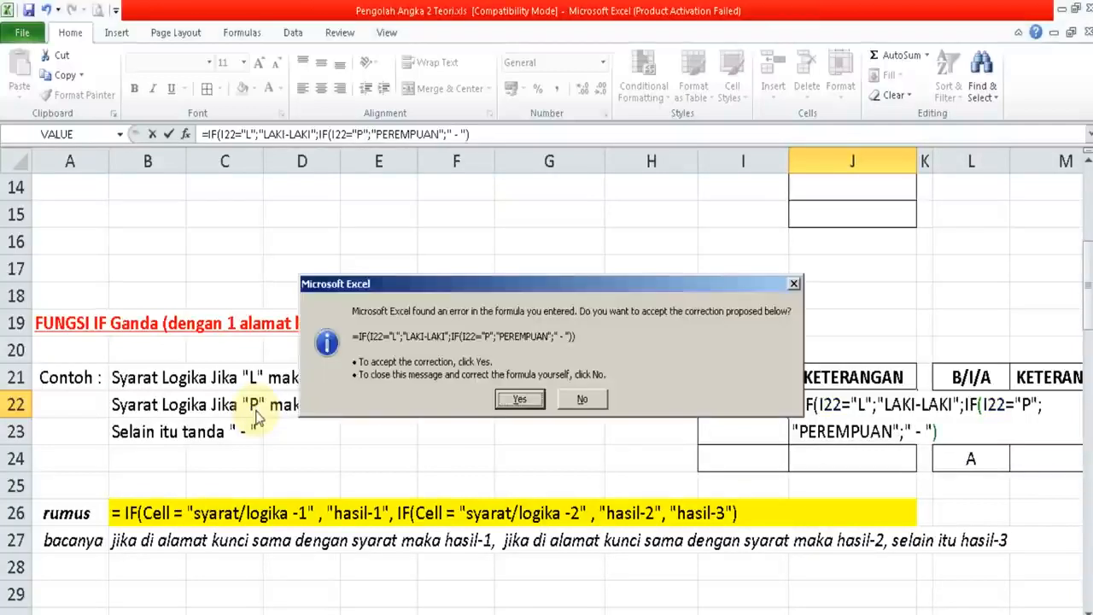
{"action": "left_click", "coordinate": [531, 399]}
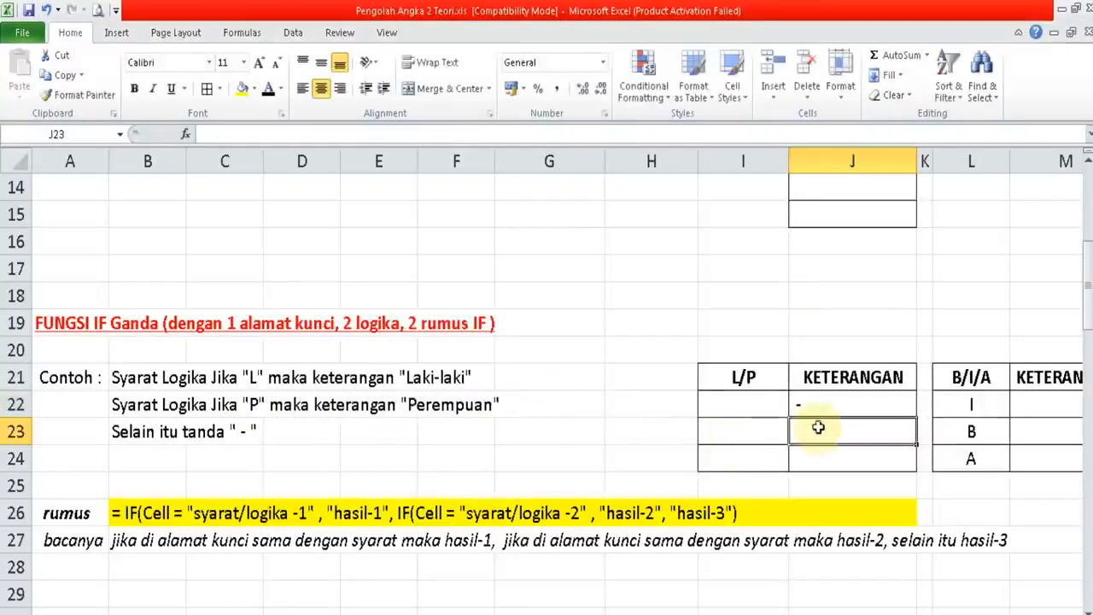
- Center the contents of J22 and fill its nested IF formula down to J24
{"action": "left_click", "coordinate": [823, 400]}
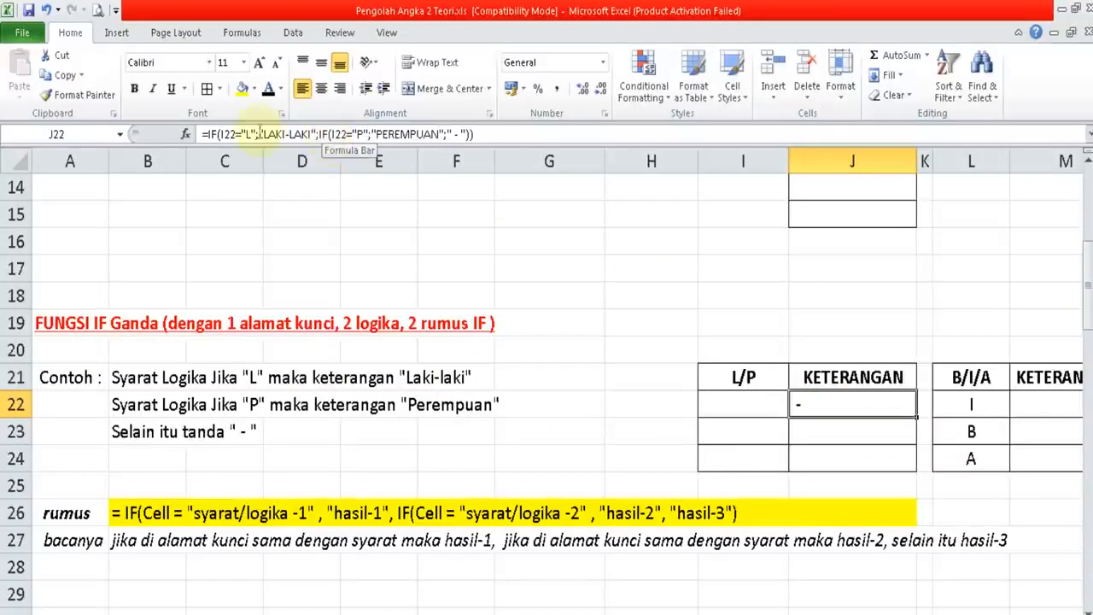
{"action": "left_click", "coordinate": [317, 92]}
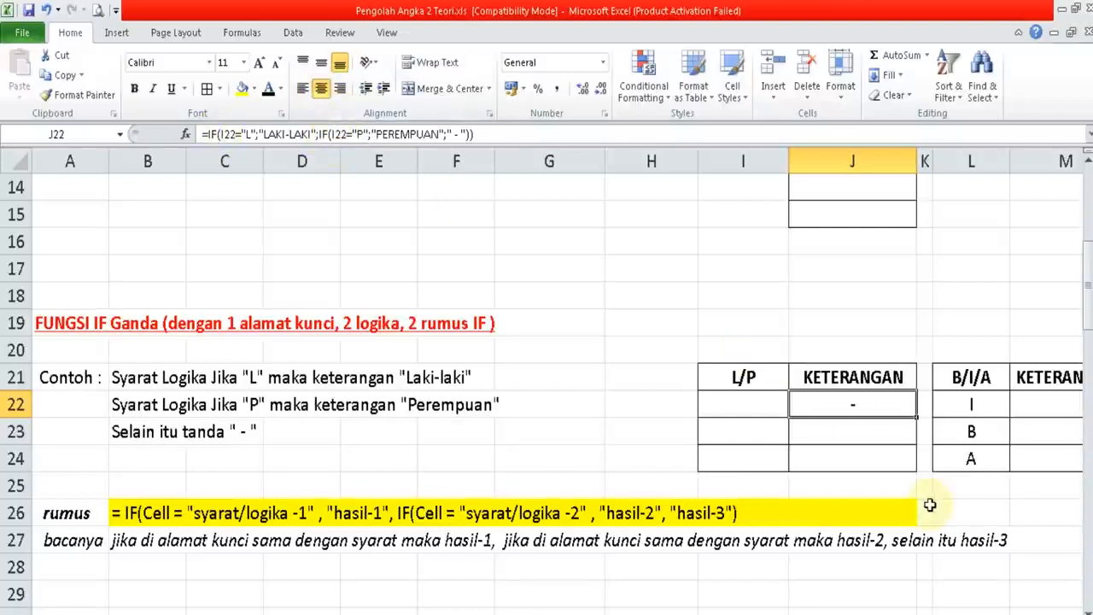
{"action": "left_click_drag", "start_coordinate": [916, 418], "coordinate": [910, 462]}
- Enter the test values P, L and P in cells I22, I23 and I24 of the L/P column
{"action": "left_click", "coordinate": [767, 403]}
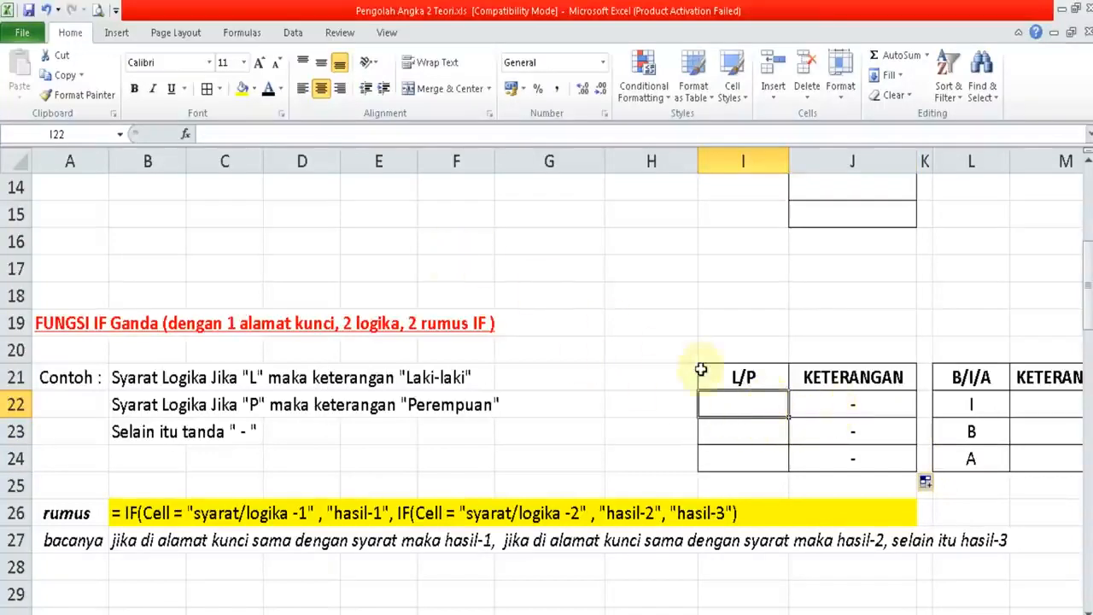
{"action": "left_click", "coordinate": [850, 400]}
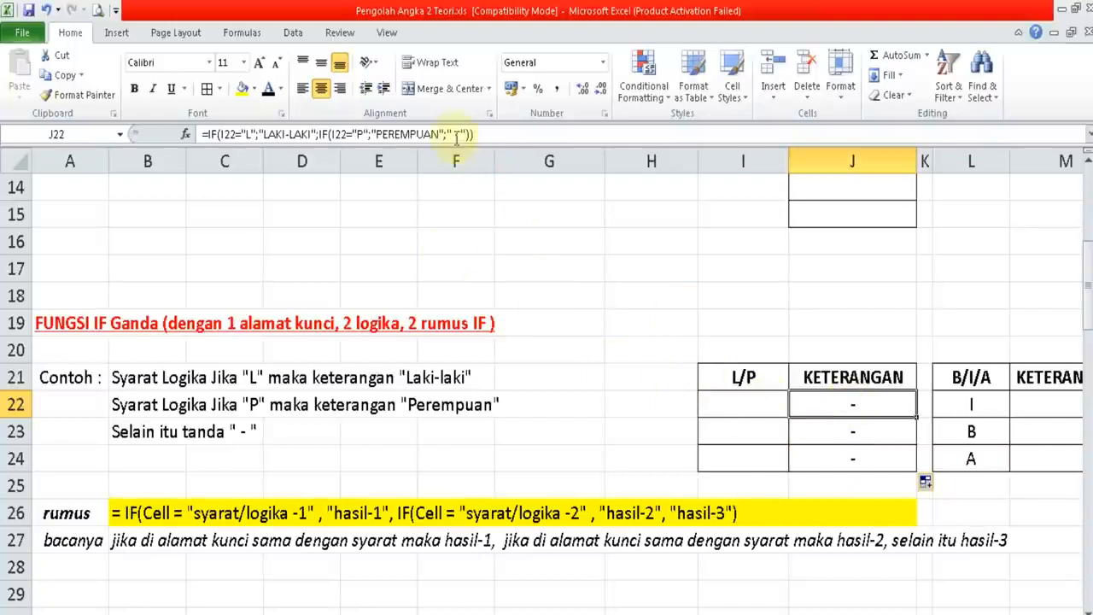
{"action": "left_click", "coordinate": [757, 413]}
{"action": "type", "text": "P"}
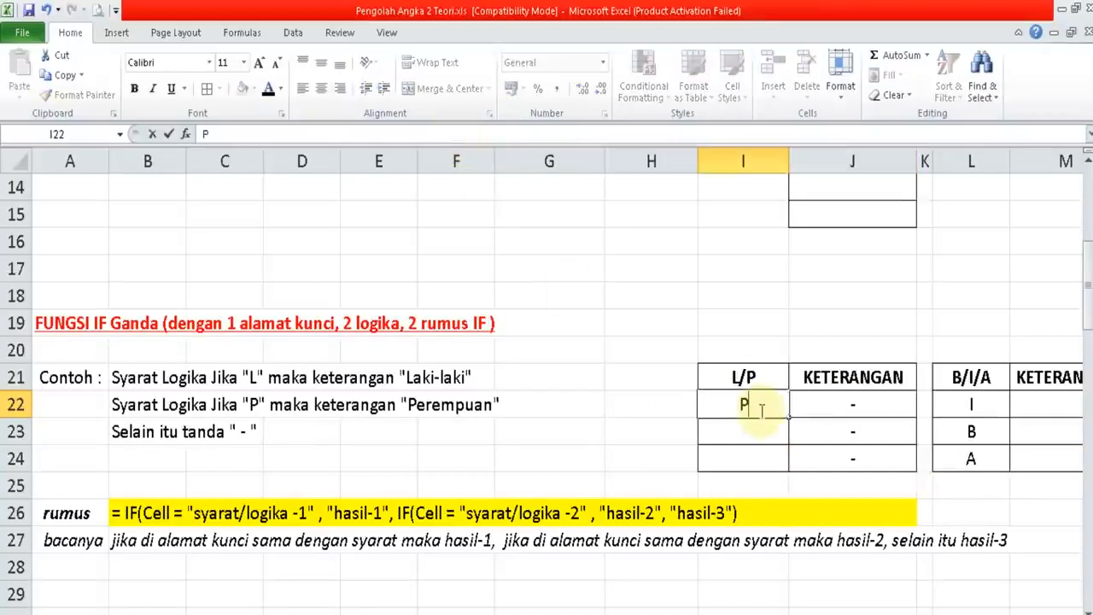
{"action": "key", "text": "Return"}
{"action": "type", "text": "L"}
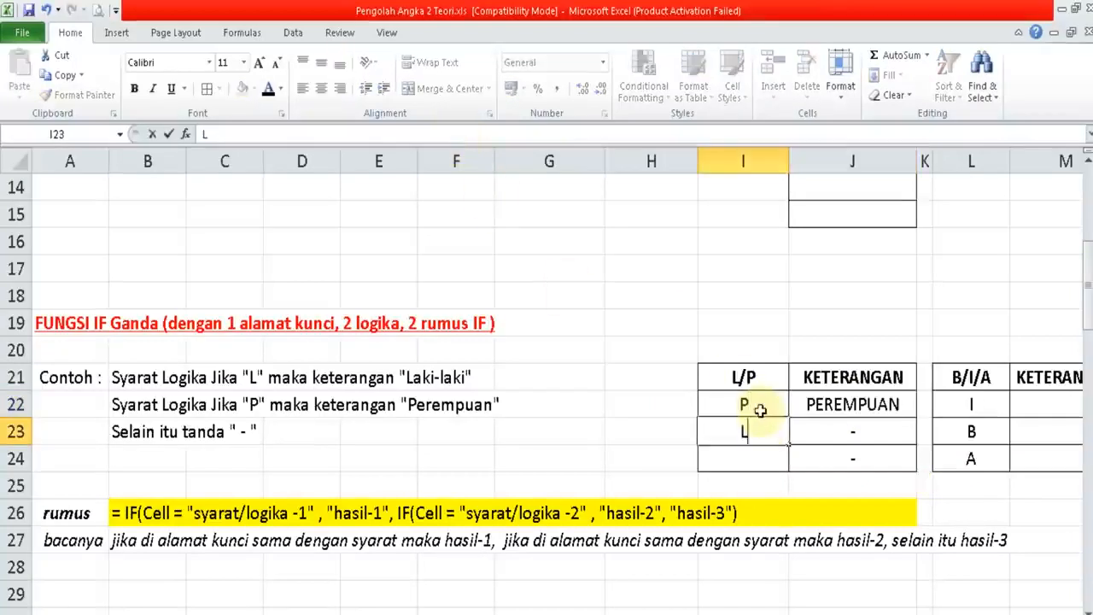
{"action": "key", "text": "Return"}
{"action": "type", "text": "P"}
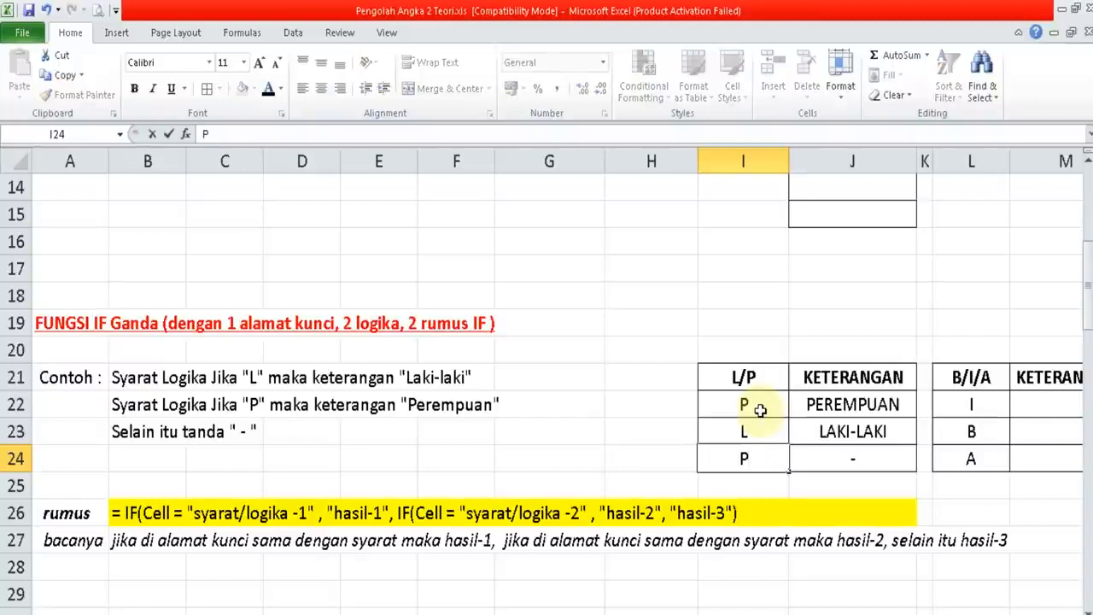
{"action": "key", "text": "Return"}
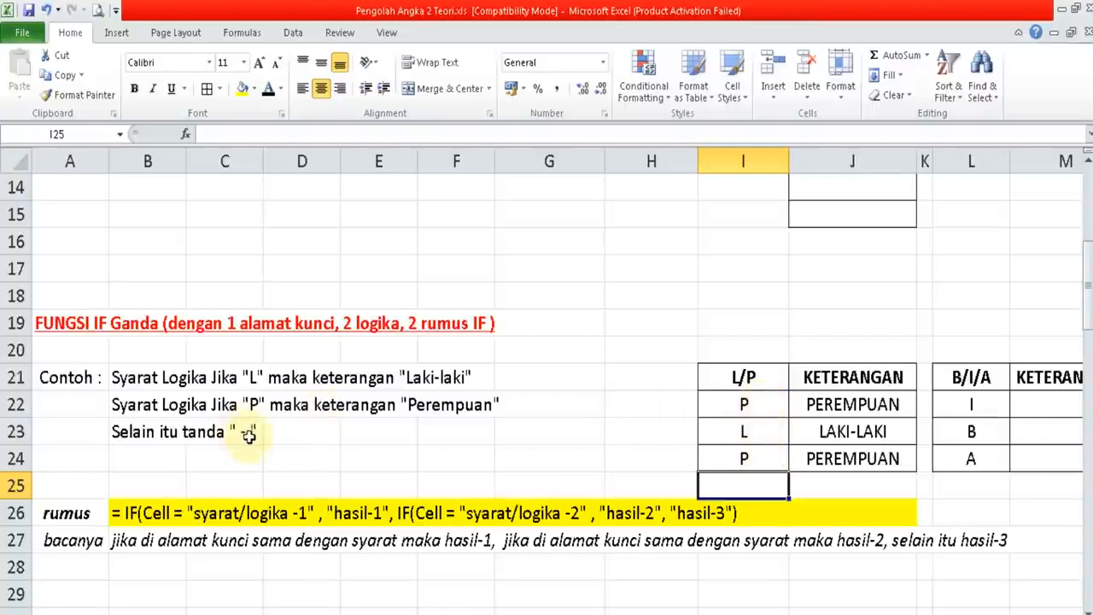
- Clear the B/I/A values in cells L22:L24 of the second nested-IF example table
{"action": "left_click", "coordinate": [848, 421]}
{"action": "key", "text": "Right"}
{"action": "key", "text": "Right"}
{"action": "key", "text": "Right"}
{"action": "key", "text": "Right"}
{"action": "key", "text": "Right"}
{"action": "key", "text": "Right"}
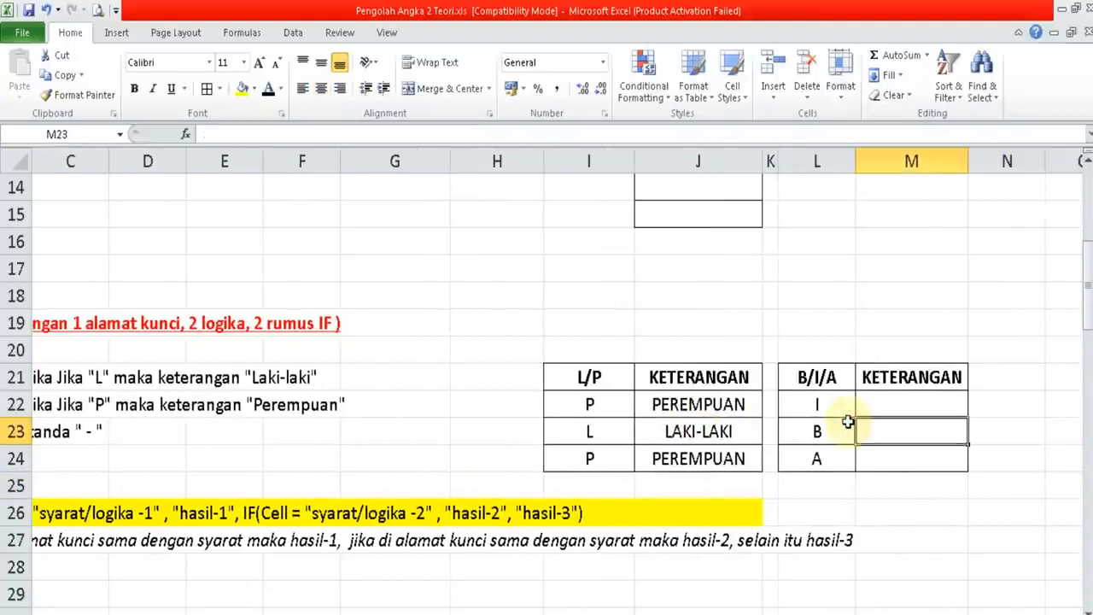
{"action": "key", "text": "Right"}
{"action": "key", "text": "Left"}
{"action": "key", "text": "Left"}
{"action": "key", "text": "Left"}
{"action": "key", "text": "Left"}
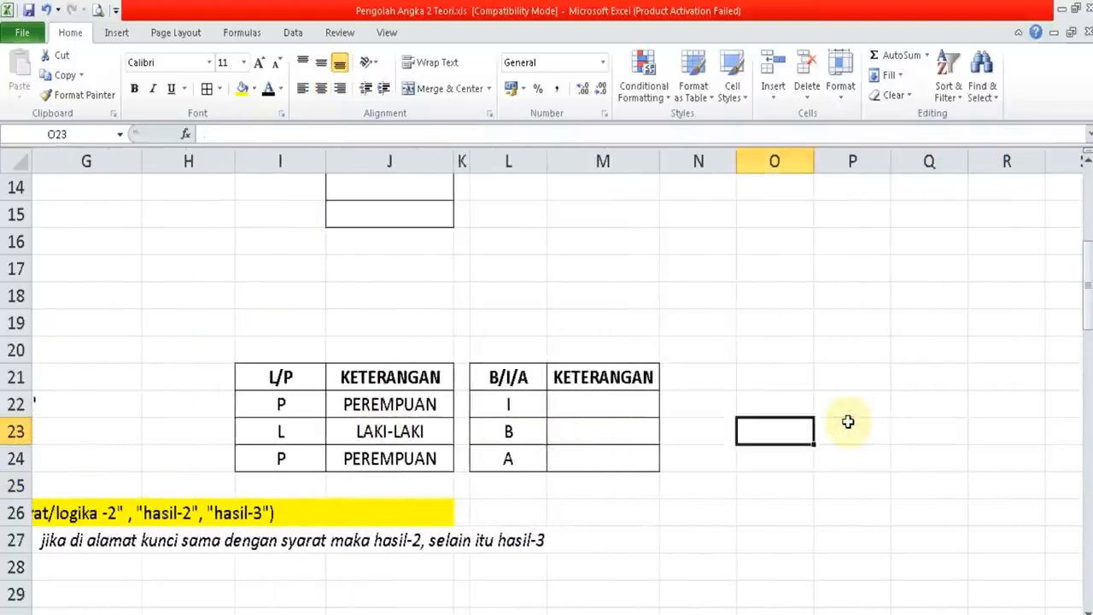
{"action": "key", "text": "Up"}
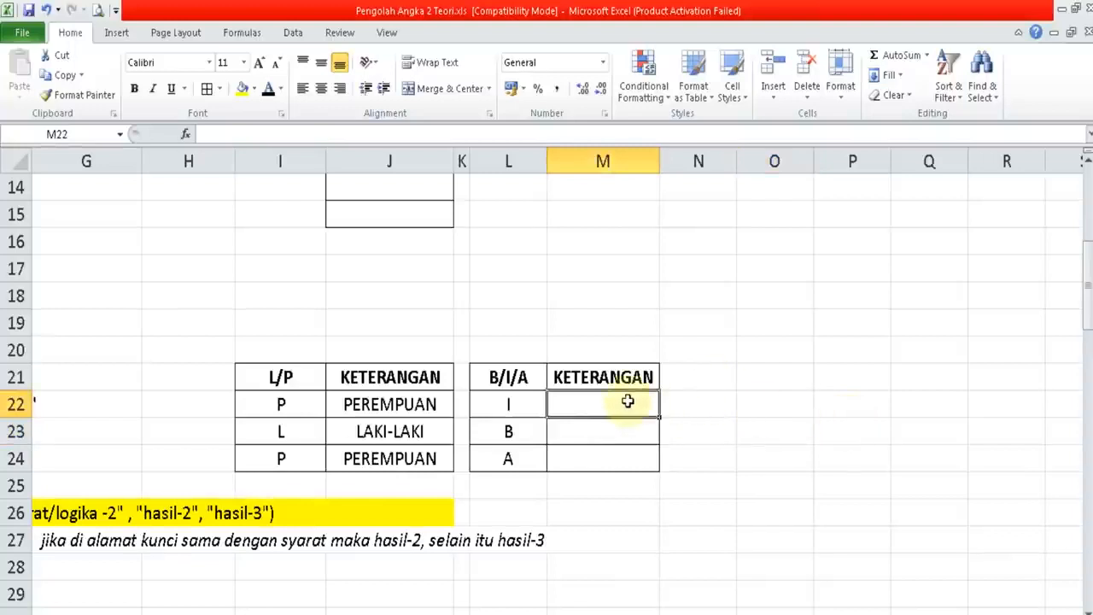
{"action": "left_click", "coordinate": [515, 403]}
{"action": "key", "text": "shift+Down"}
{"action": "key", "text": "shift+Down"}
{"action": "key", "text": "Delete"}
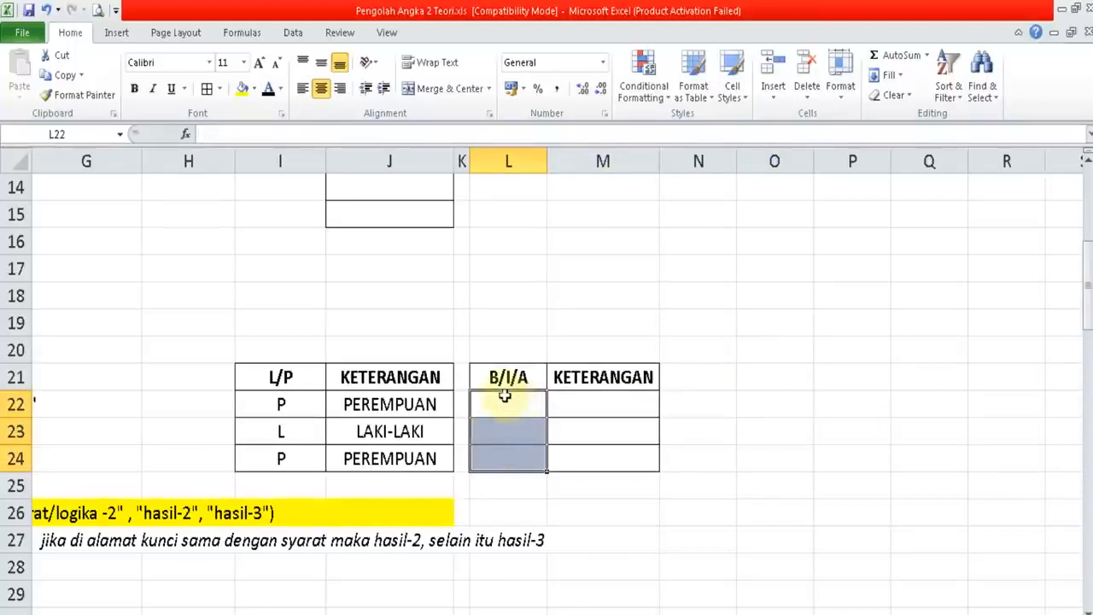
- Begin an IF formula in KETERANGAN cell M22 with the condition L22=B, the result BAPAK and a second IF as the false value
{"action": "left_click", "coordinate": [571, 407]}
{"action": "type", "text": "="}
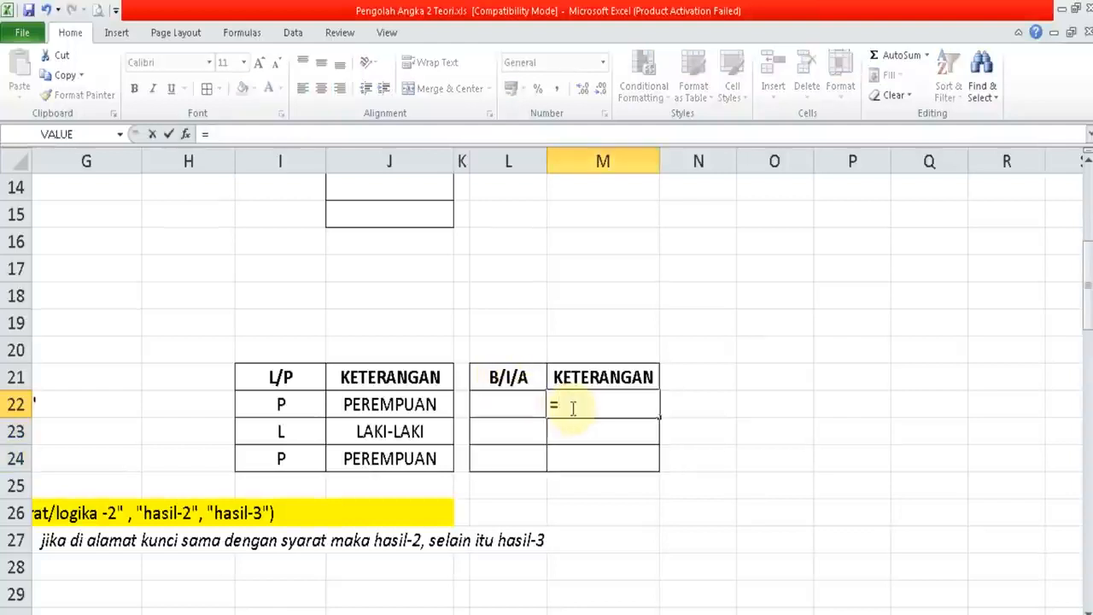
{"action": "type", "text": "IF("}
{"action": "left_click", "coordinate": [529, 398]}
{"action": "type", "text": "="}
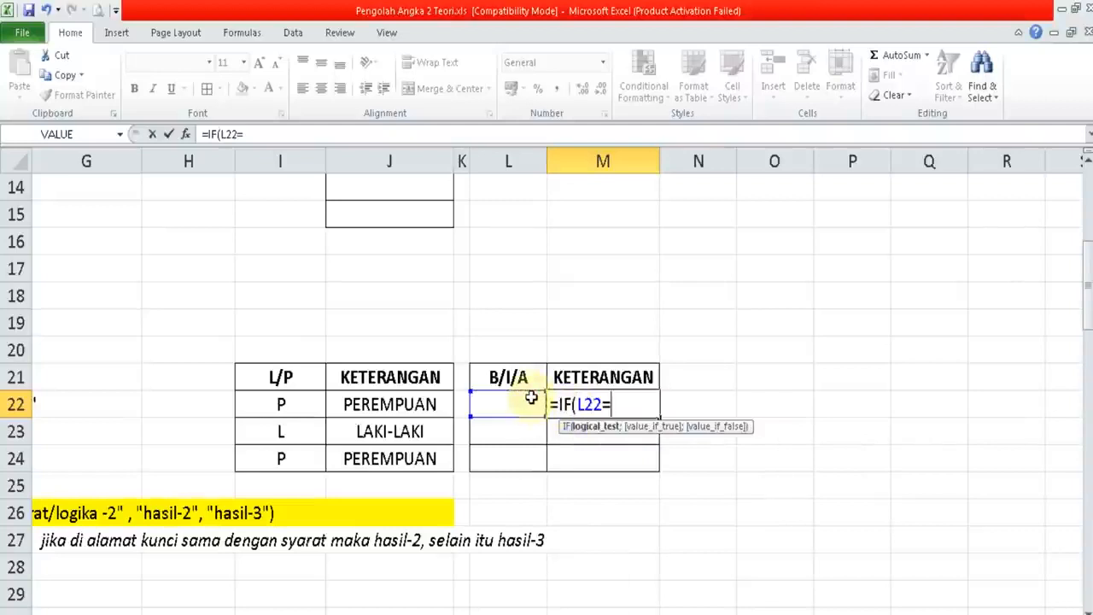
{"action": "type", "text": "B"}
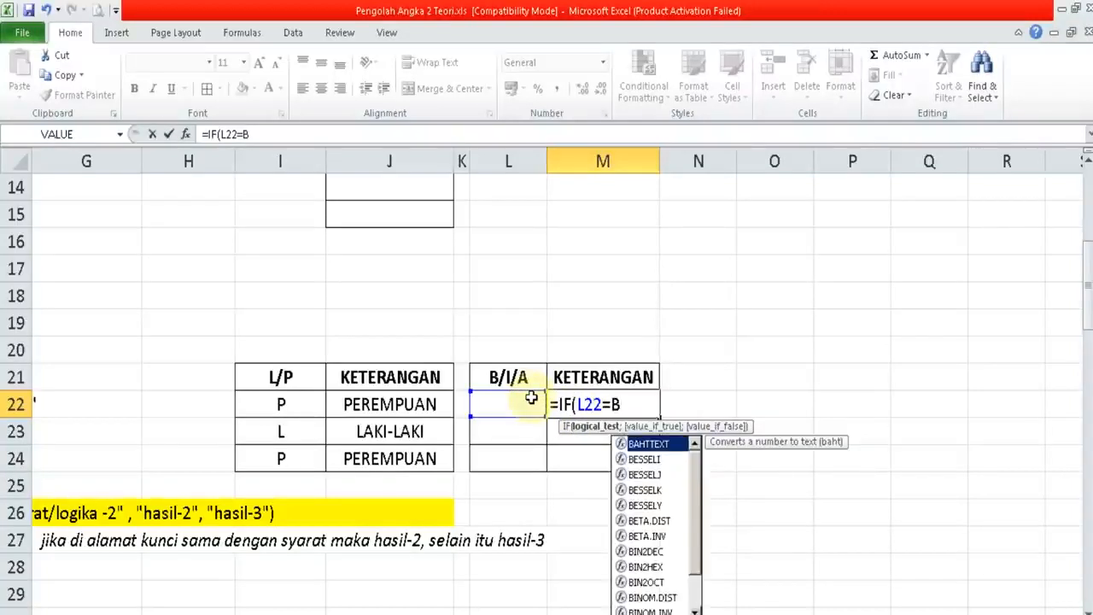
{"action": "type", "text": ";B"}
{"action": "type", "text": "A"}
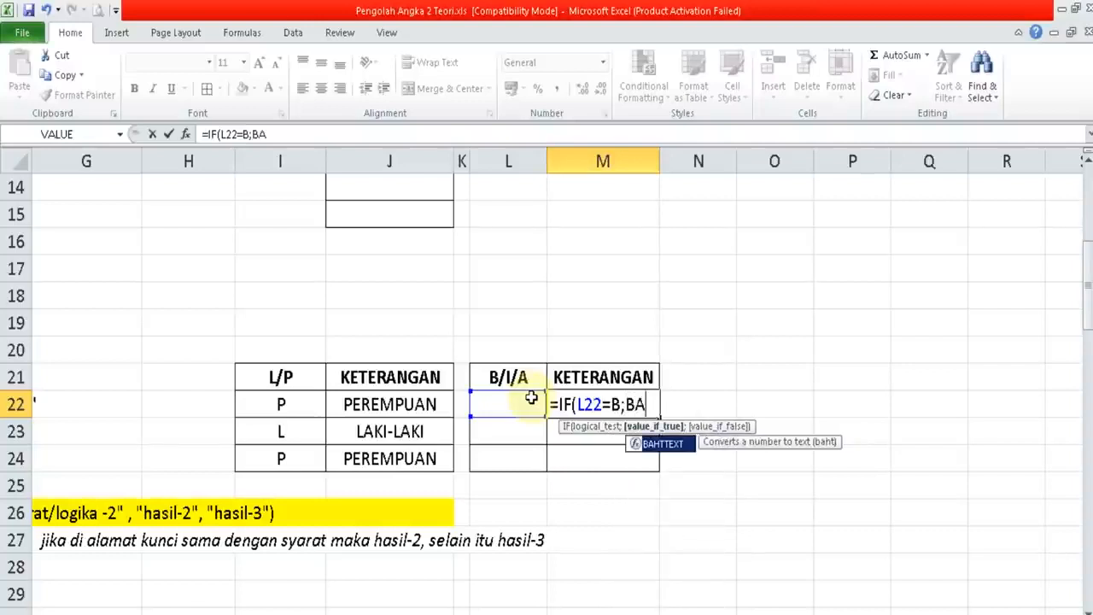
{"action": "type", "text": "PAK;IF"}
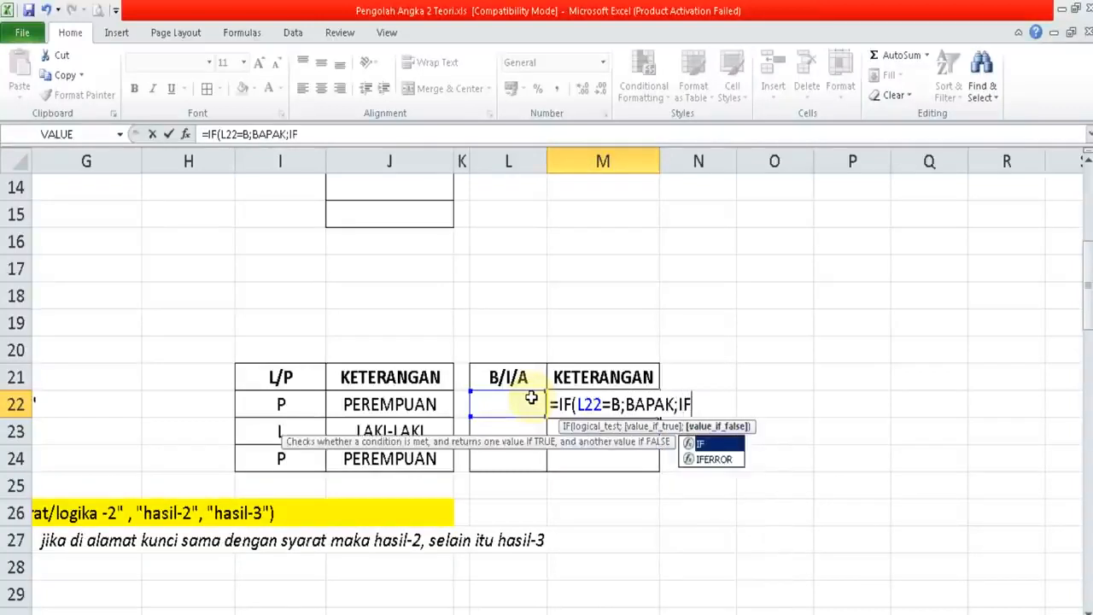
- Complete the nested IF in M22 with the condition L22=I and results IBU and ANAK, and try to enter the formula
{"action": "type", "text": "("}
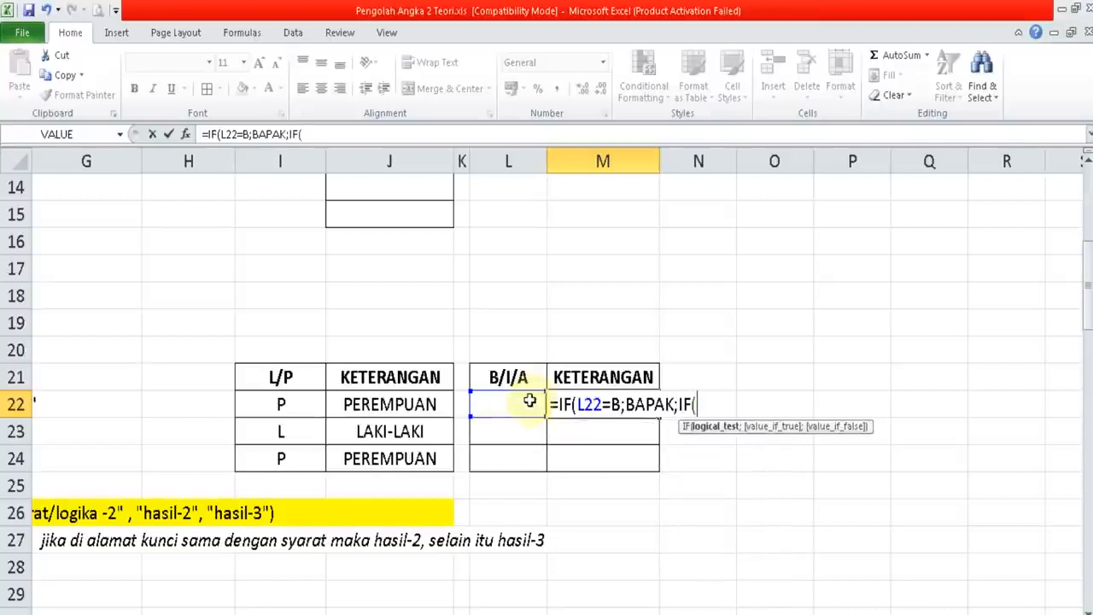
{"action": "left_click", "coordinate": [530, 401]}
{"action": "type", "text": "=I"}
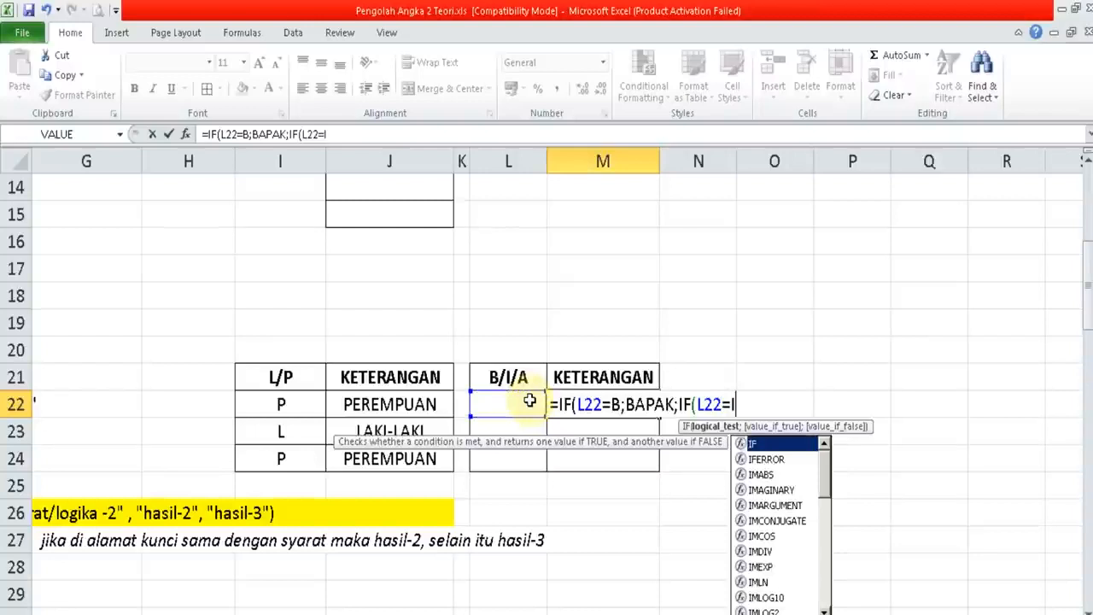
{"action": "type", "text": ";"}
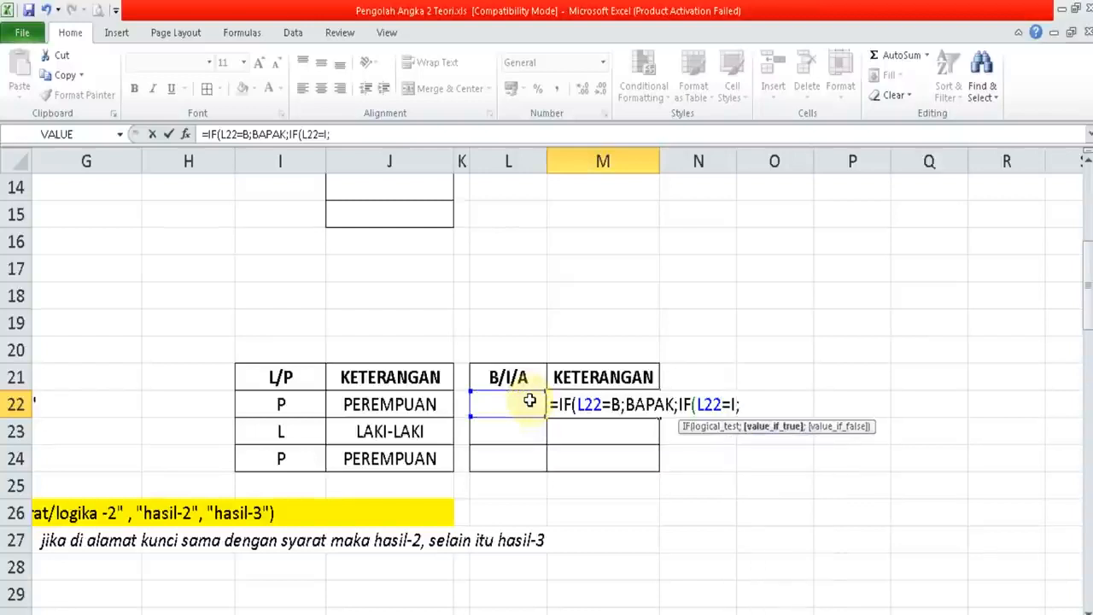
{"action": "type", "text": "IBU"}
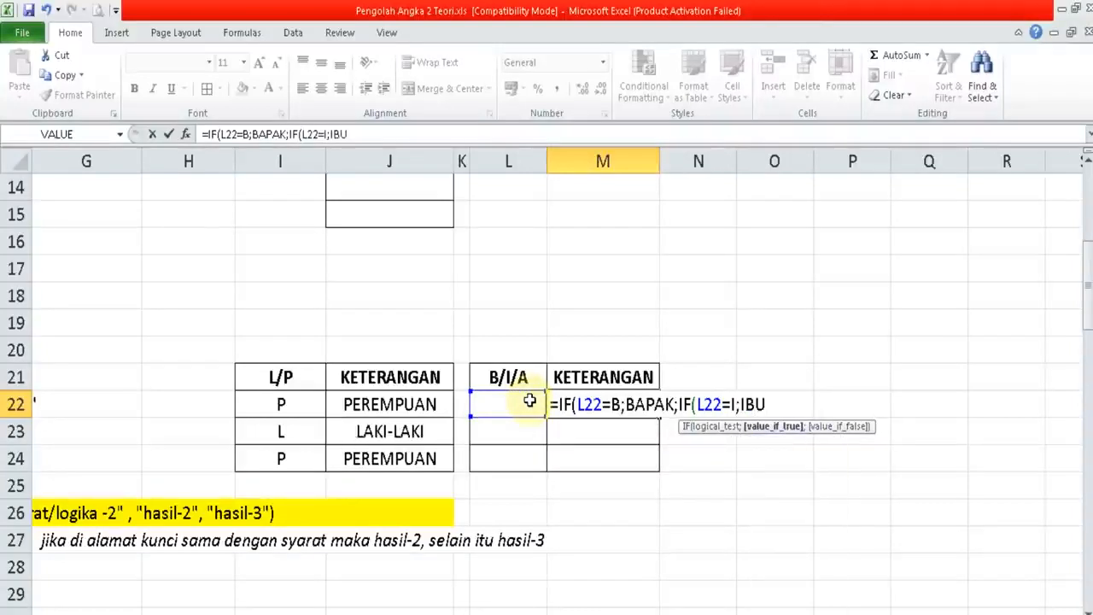
{"action": "type", "text": ";ANAK"}
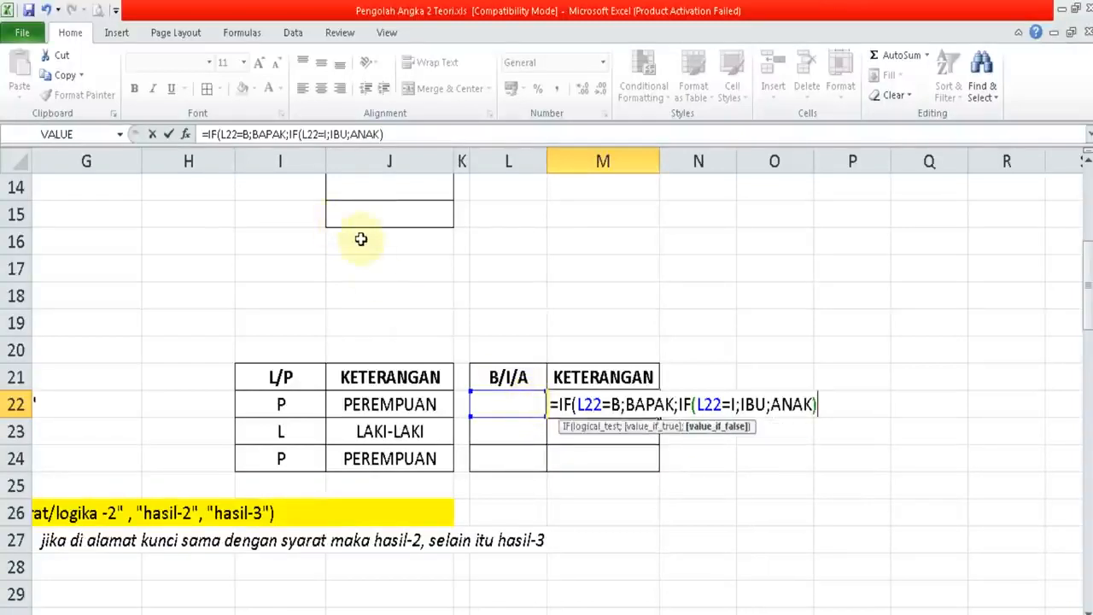
{"action": "key", "text": "Return"}
{"action": "key", "text": "Return"}
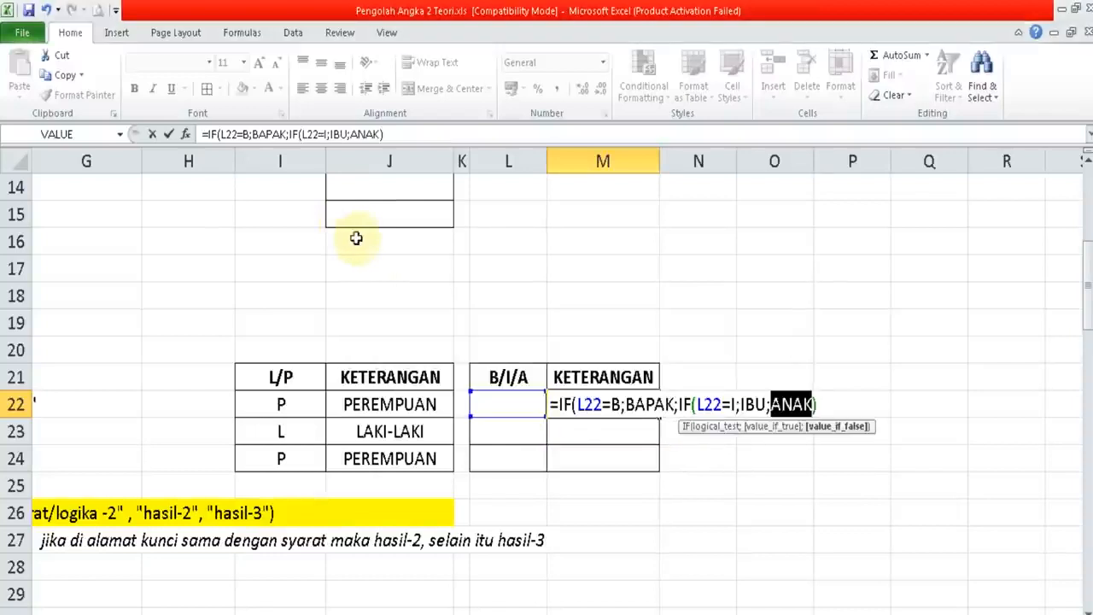
- Enclose the first condition value B and its result BAPAK in double quotation marks in M22's formula
{"action": "left_click", "coordinate": [243, 134]}
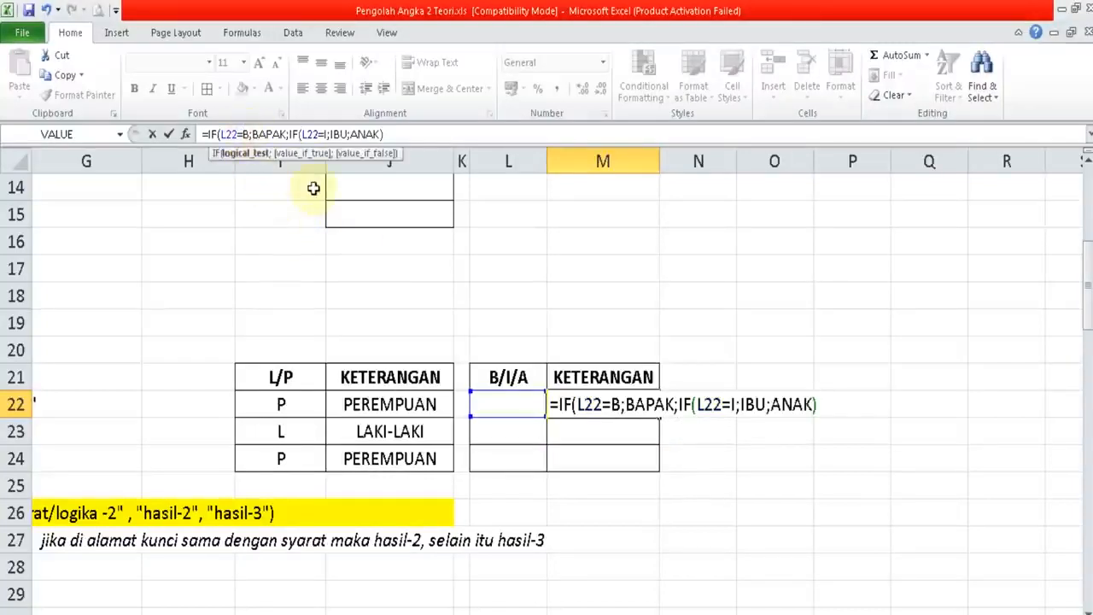
{"action": "type", "text": "\"B\""}
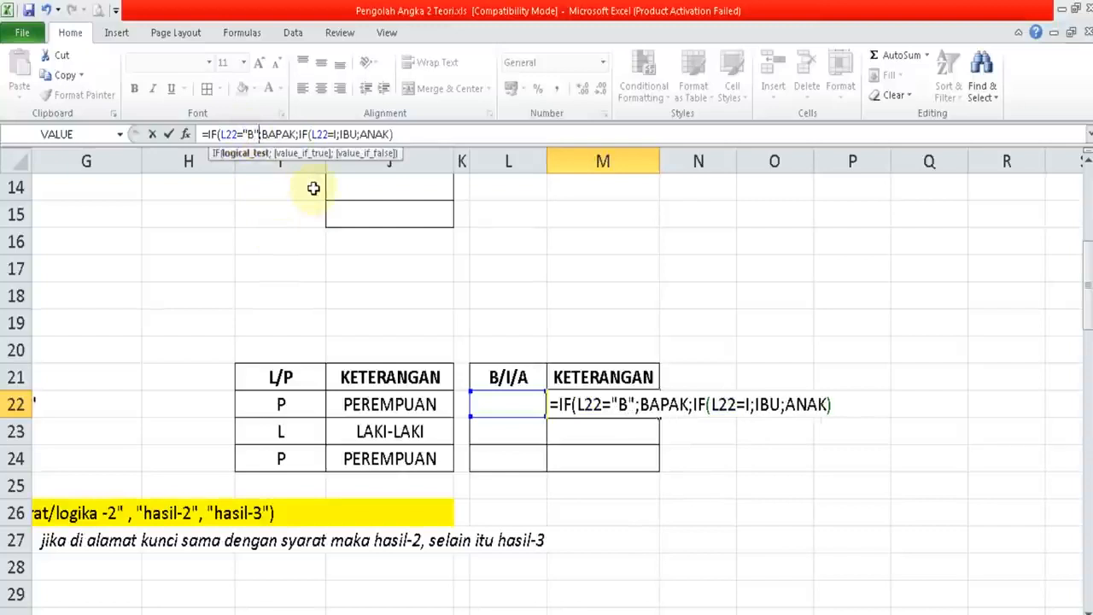
{"action": "key", "text": "Right"}
{"action": "type", "text": "\"B"}
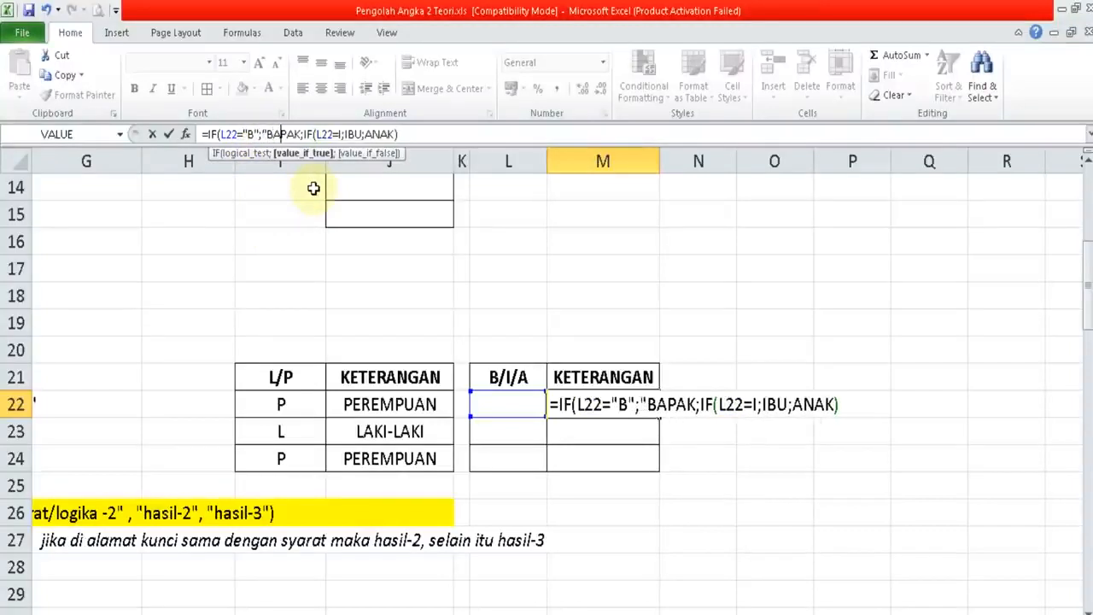
{"action": "type", "text": "\""}
{"action": "key", "text": "Right"}
{"action": "key", "text": "Right"}
{"action": "key", "text": "Right"}
{"action": "key", "text": "Right"}
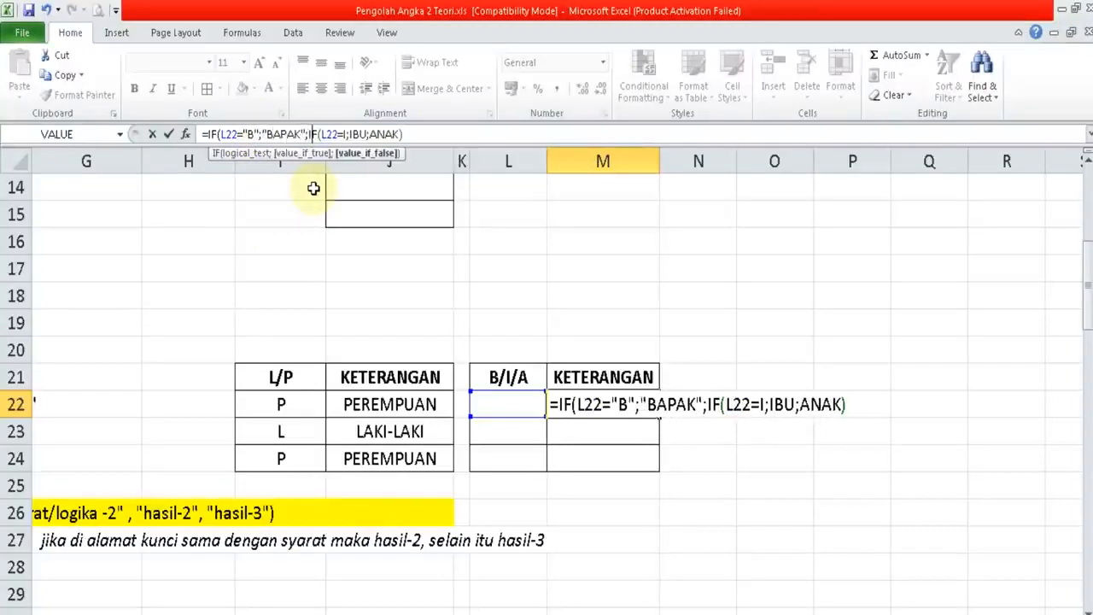
- Put double quotation marks around I, IBU and ANAK in M22's nested IF and enter the formula, accepting the proposed closing-parenthesis correction
{"action": "type", "text": "\""}
{"action": "key", "text": "Right"}
{"action": "type", "text": "\""}
{"action": "key", "text": "Right"}
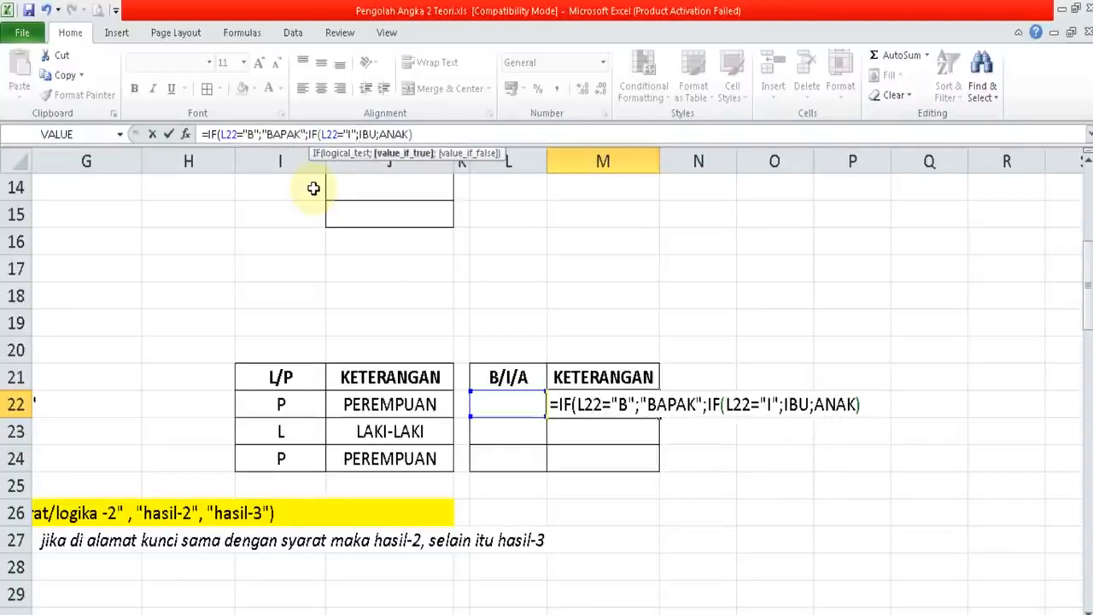
{"action": "type", "text": "\"B\""}
{"action": "key", "text": "Right"}
{"action": "type", "text": "\"B"}
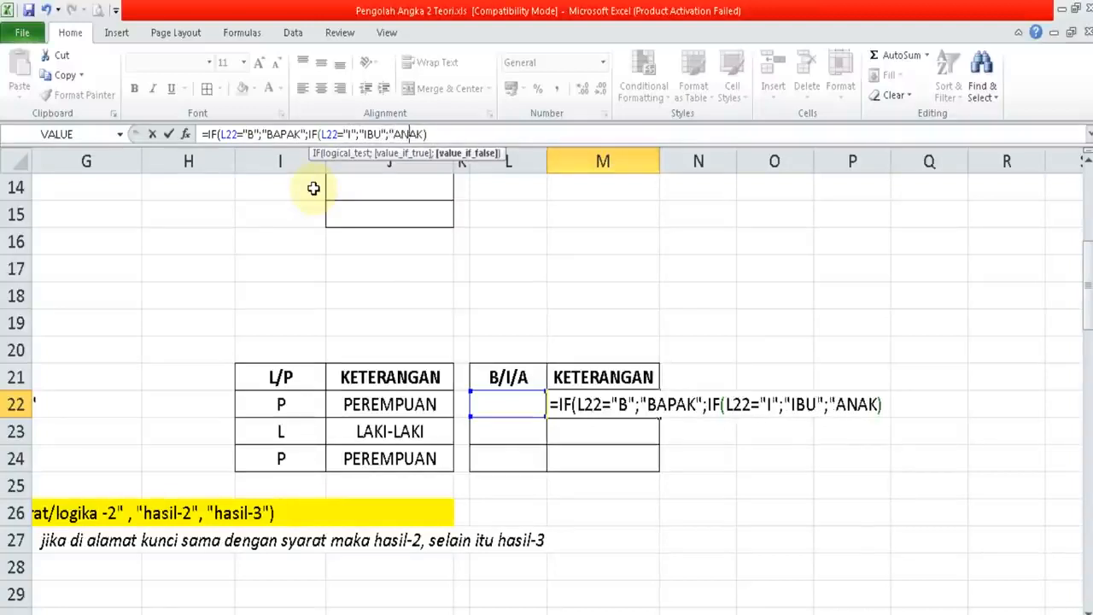
{"action": "type", "text": "\""}
{"action": "key", "text": "Return"}
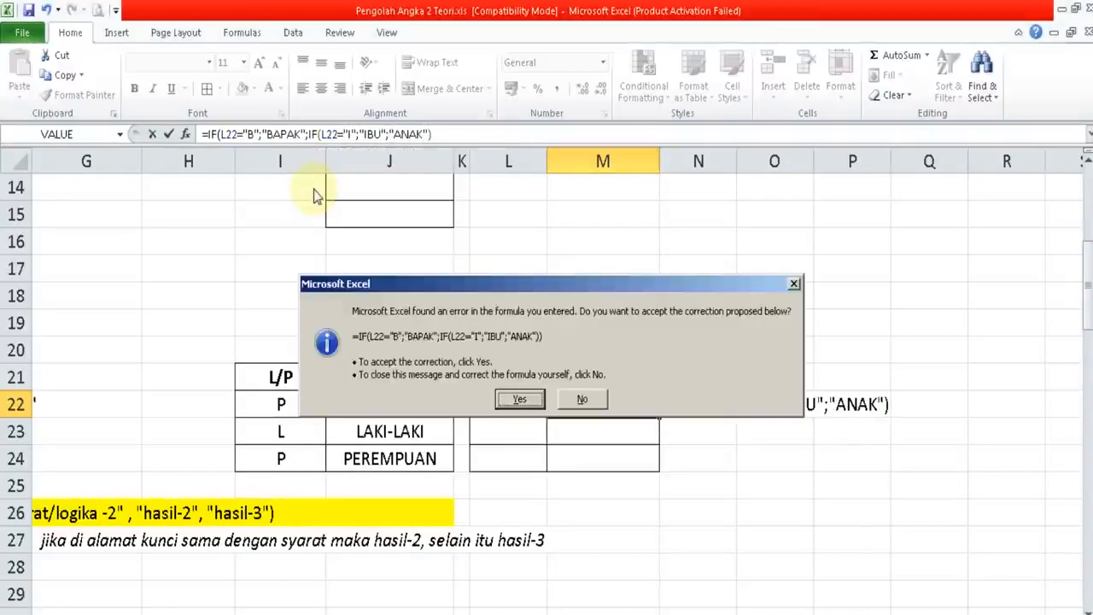
{"action": "key", "text": "Return"}
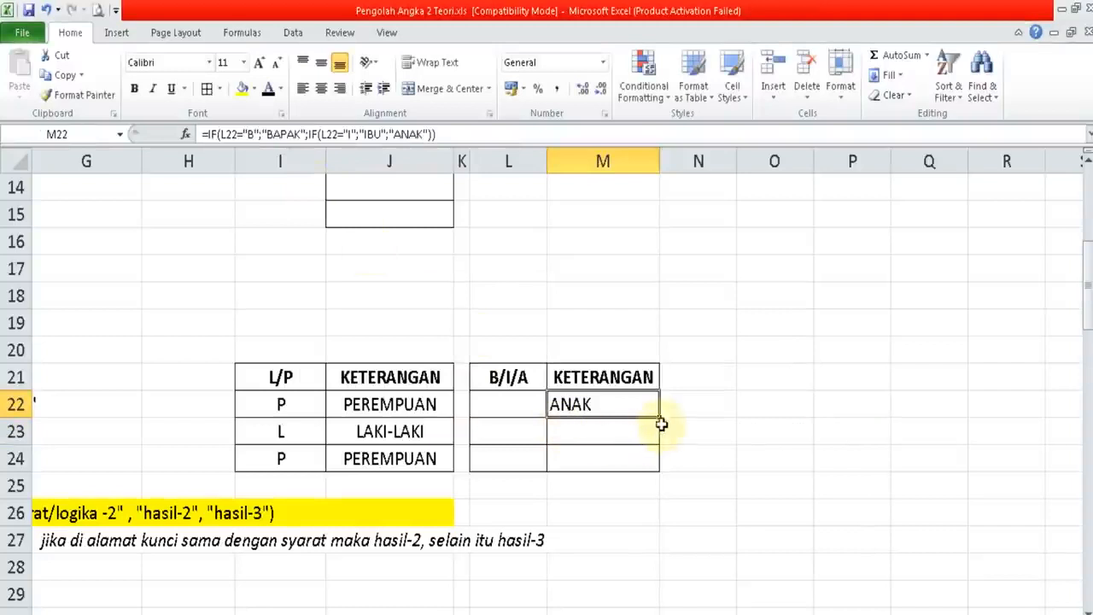
- Fill M22's nested IF formula down to M24 and enter the test values B, I and A in cells L22:L24
{"action": "left_click_drag", "start_coordinate": [659, 421], "coordinate": [659, 461]}
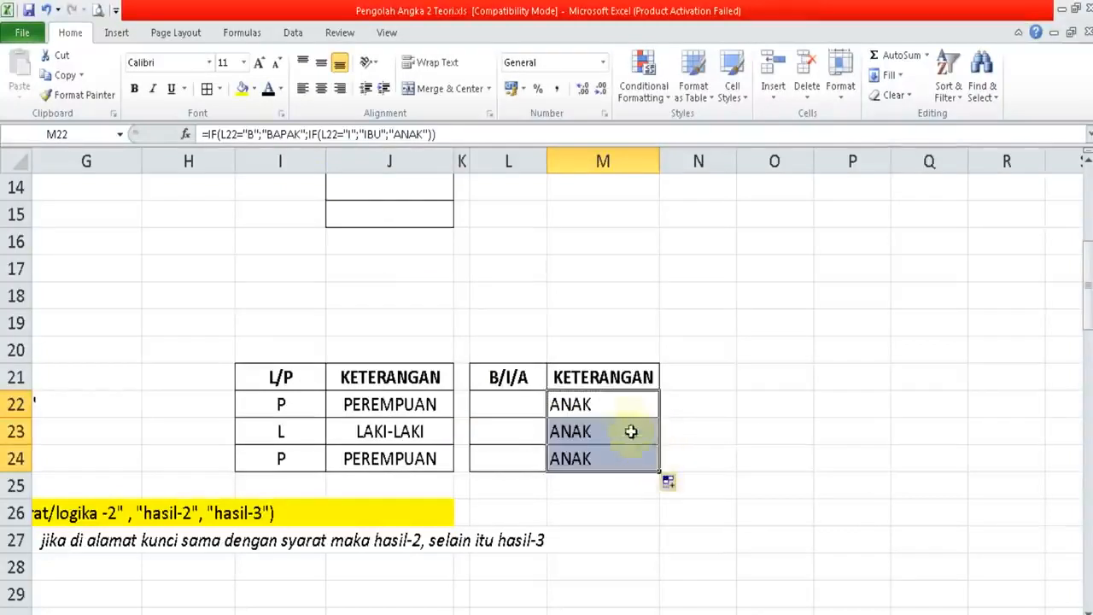
{"action": "left_click", "coordinate": [622, 407]}
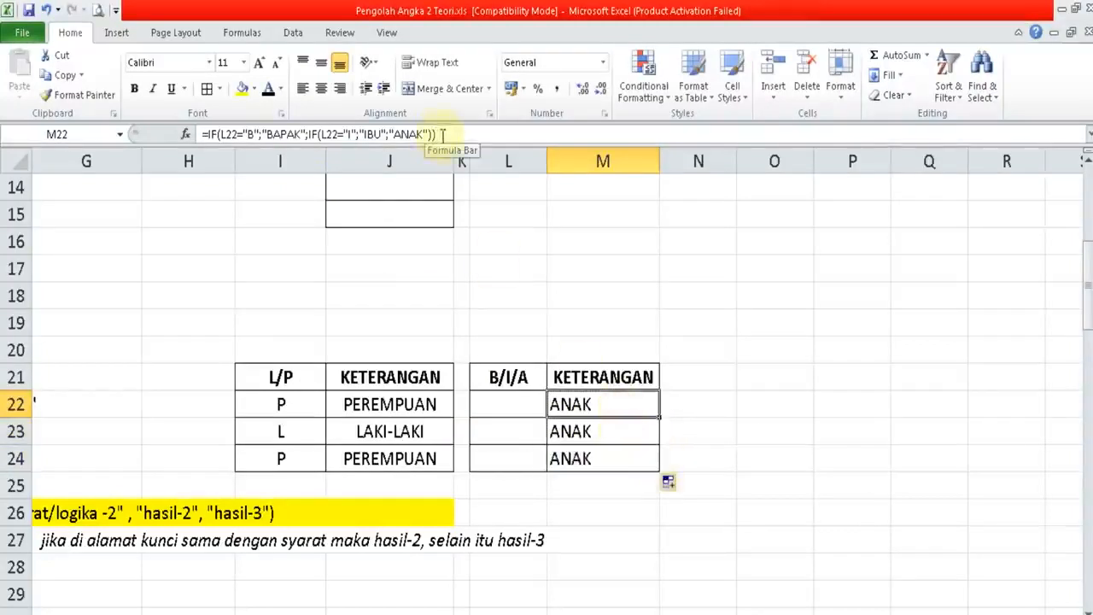
{"action": "left_click", "coordinate": [521, 407]}
{"action": "type", "text": "B"}
{"action": "key", "text": "Return"}
{"action": "type", "text": "I"}
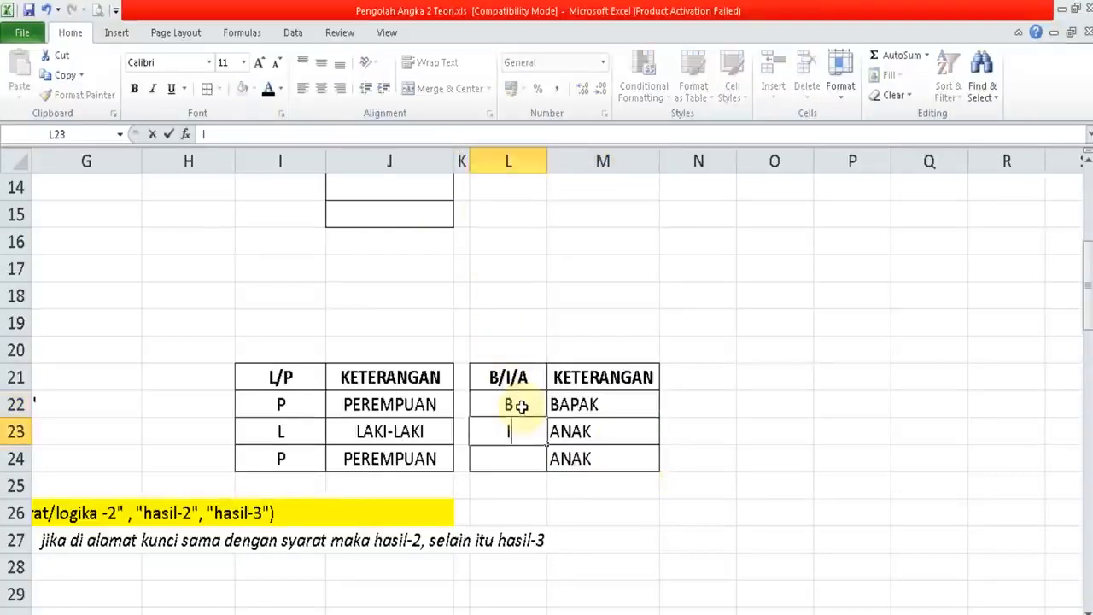
{"action": "key", "text": "Return"}
{"action": "type", "text": "A"}
{"action": "key", "text": "Return"}
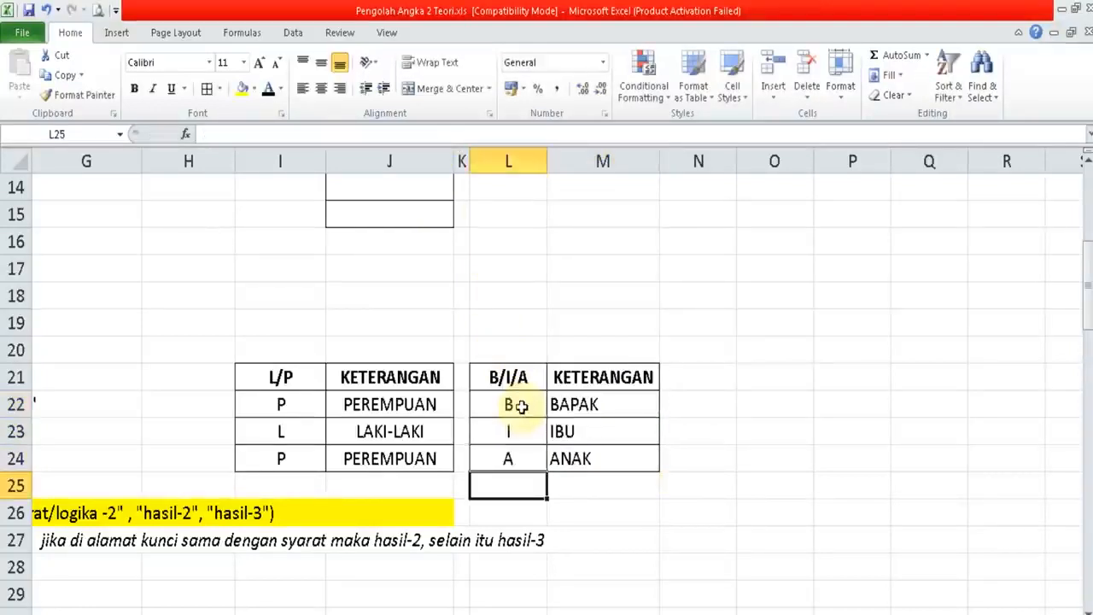
- Examine the FUNGSI IF AND section, including its example conditions, the KELAS/JURUSAN/PEMAKAIAN LAB table and the formula pattern
{"action": "key", "text": "Left"}
{"action": "key", "text": "Home"}
{"action": "key", "text": "Down"}
{"action": "key", "text": "Down"}
{"action": "key", "text": "Down"}
{"action": "key", "text": "Down"}
{"action": "key", "text": "Down"}
{"action": "key", "text": "Down"}
{"action": "key", "text": "Down"}
{"action": "key", "text": "Down"}
{"action": "key", "text": "Down"}
{"action": "key", "text": "Down"}
{"action": "key", "text": "Down"}
{"action": "key", "text": "Down"}
{"action": "key", "text": "Down"}
{"action": "key", "text": "Down"}
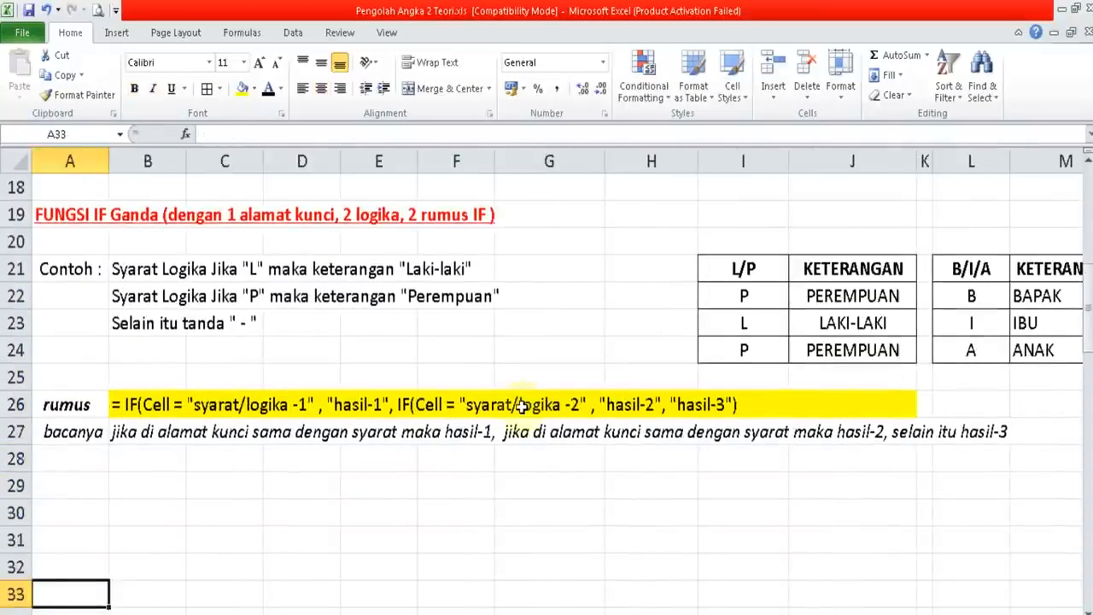
{"action": "key", "text": "Down"}
{"action": "key", "text": "Down"}
{"action": "key", "text": "Down"}
{"action": "key", "text": "Down"}
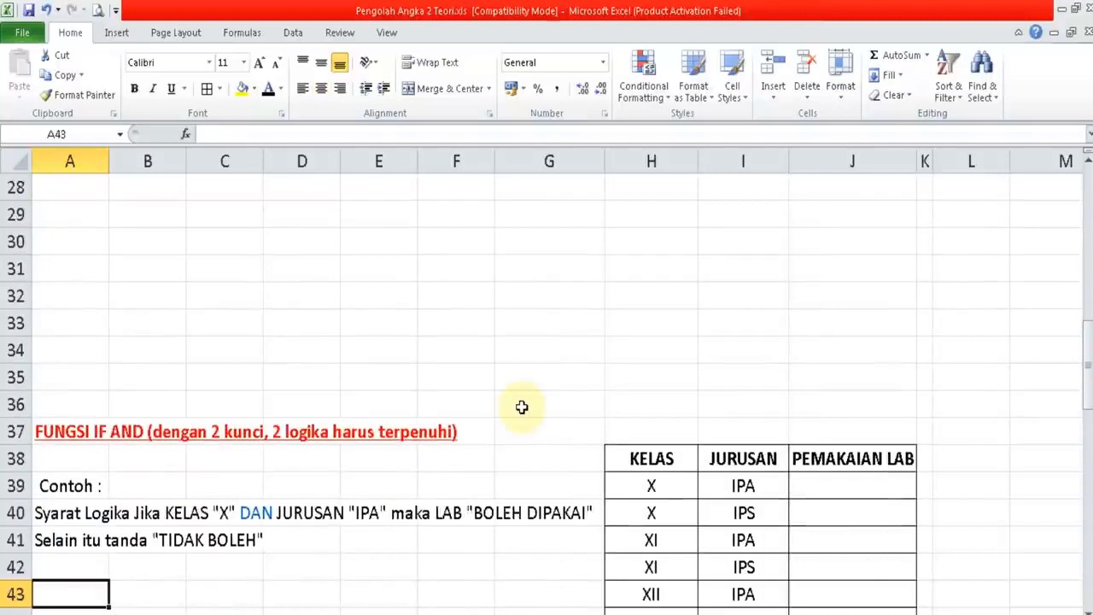
{"action": "key", "text": "Down"}
{"action": "key", "text": "Down"}
{"action": "key", "text": "Down"}
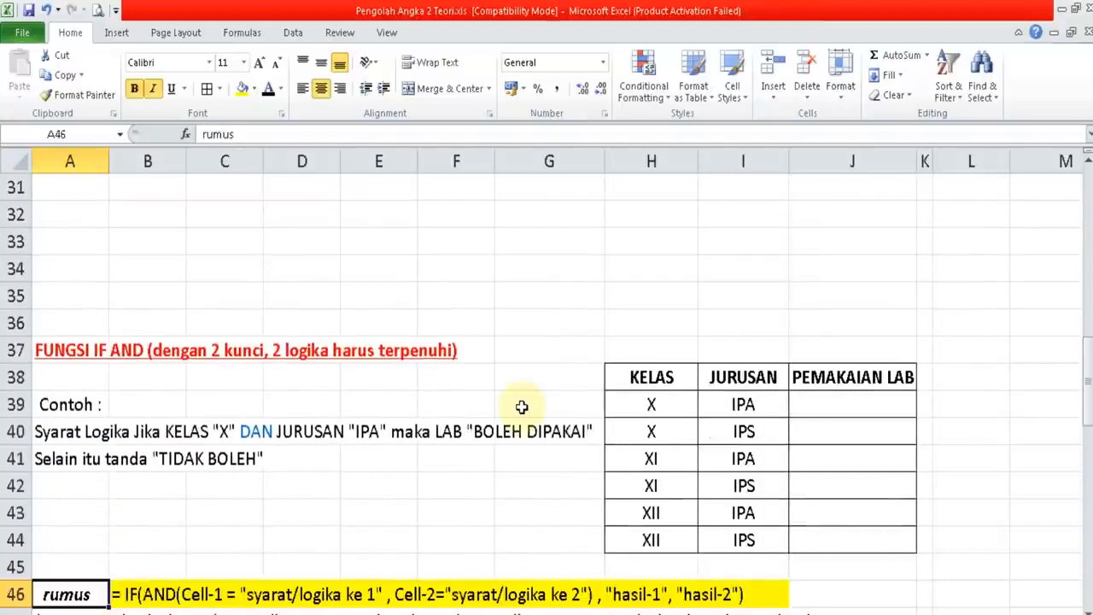
{"action": "left_click", "coordinate": [282, 408]}
{"action": "left_click", "coordinate": [222, 481]}
{"action": "key", "text": "Down"}
{"action": "key", "text": "Down"}
{"action": "key", "text": "Down"}
{"action": "key", "text": "Down"}
{"action": "key", "text": "Down"}
{"action": "key", "text": "Down"}
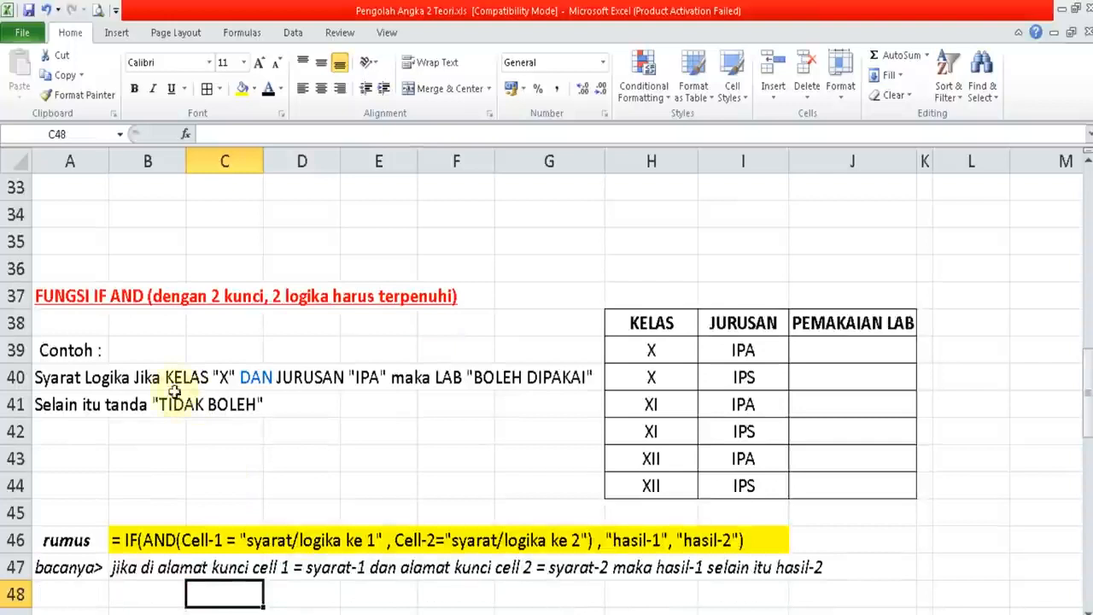
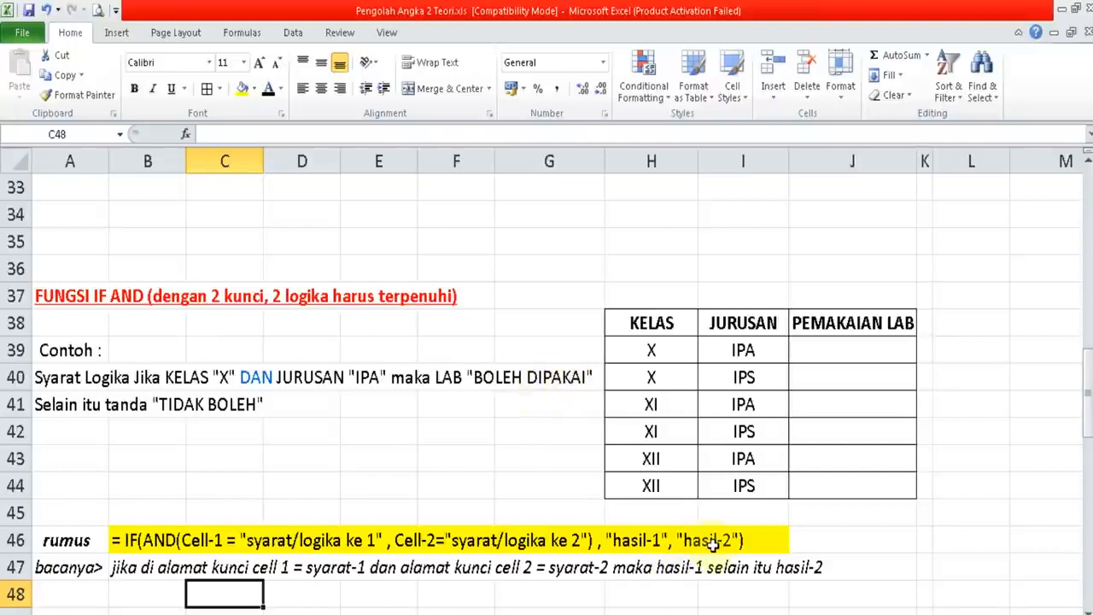
- Start an IF(AND( formula in J39 that tests whether H39 equals "X" and I39 equals "IPA"
{"action": "left_click", "coordinate": [825, 339]}
{"action": "type", "text": "=I"}
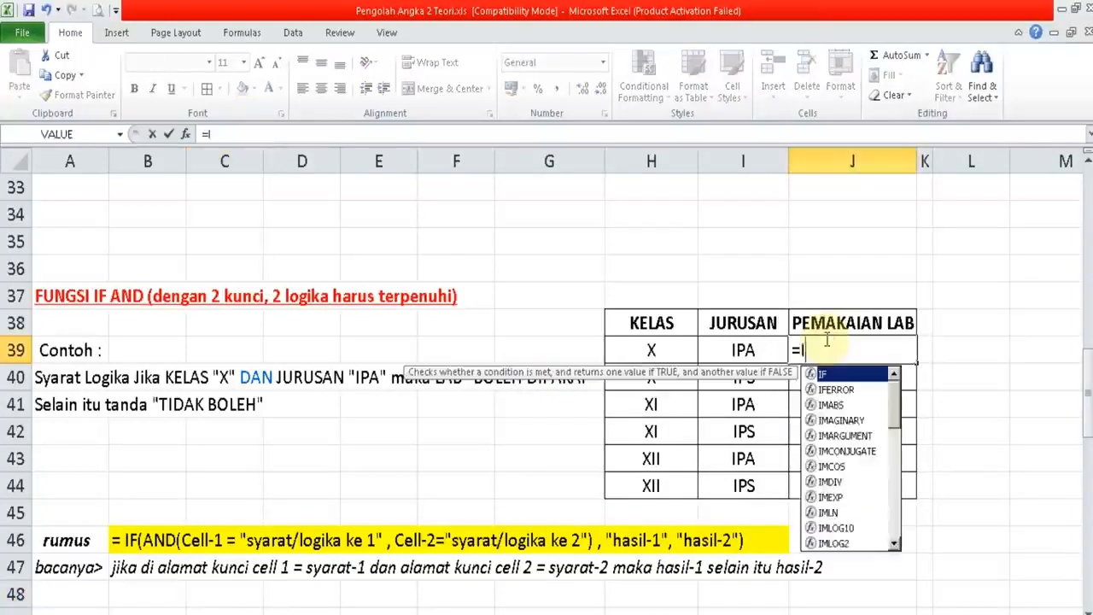
{"action": "type", "text": "F(AND"}
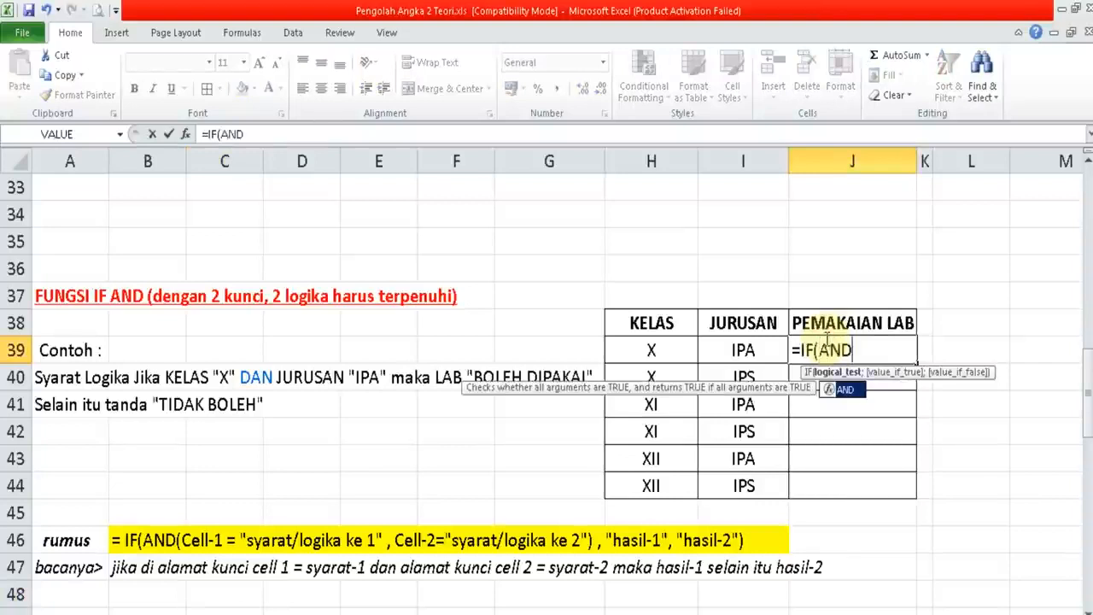
{"action": "type", "text": "("}
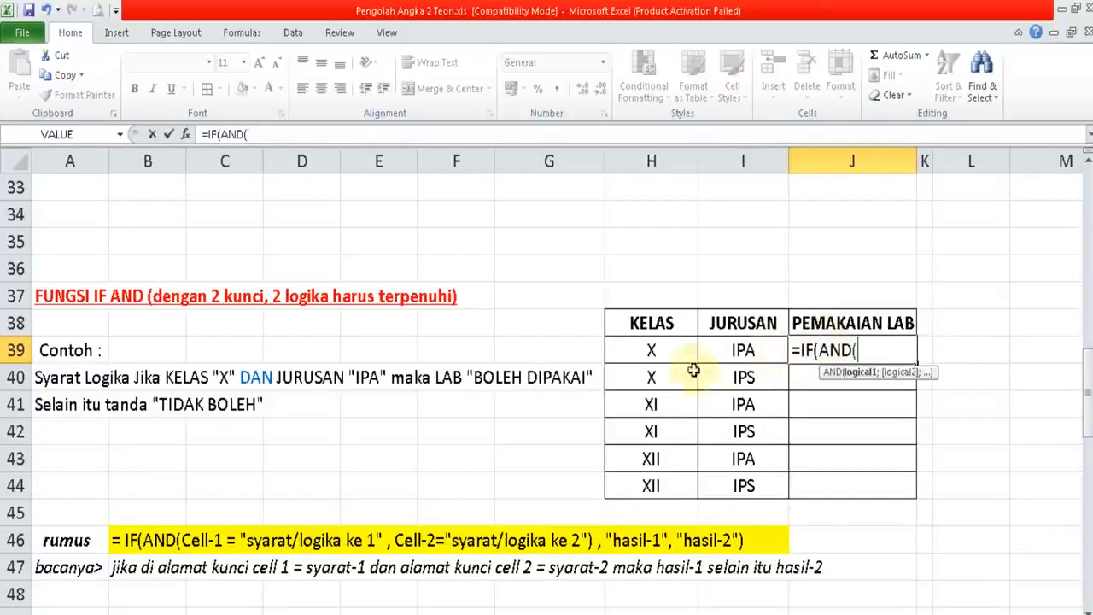
{"action": "left_click", "coordinate": [678, 351]}
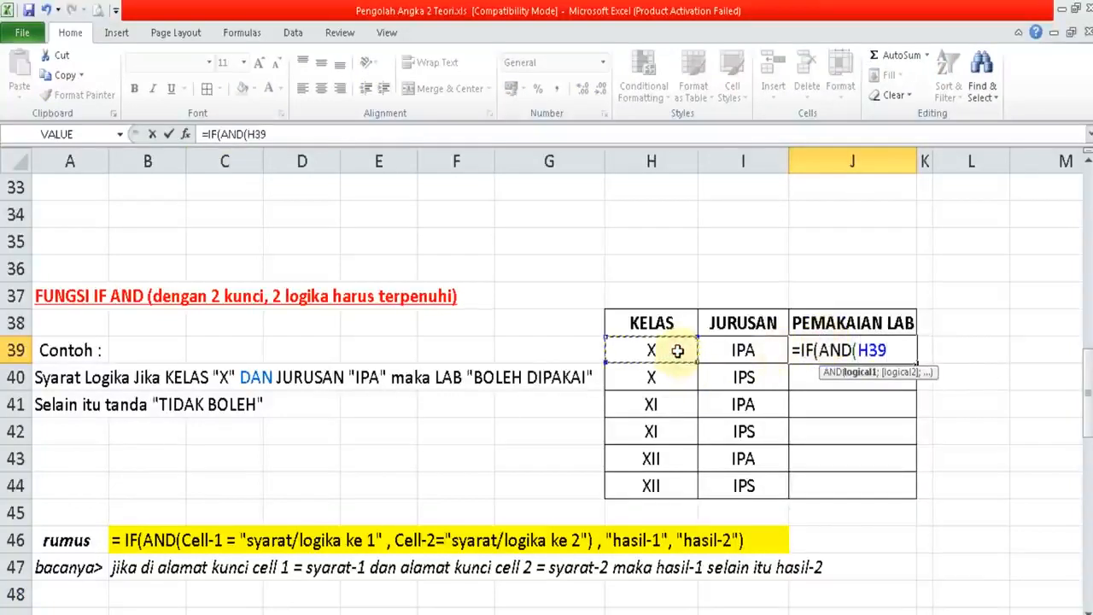
{"action": "type", "text": "="}
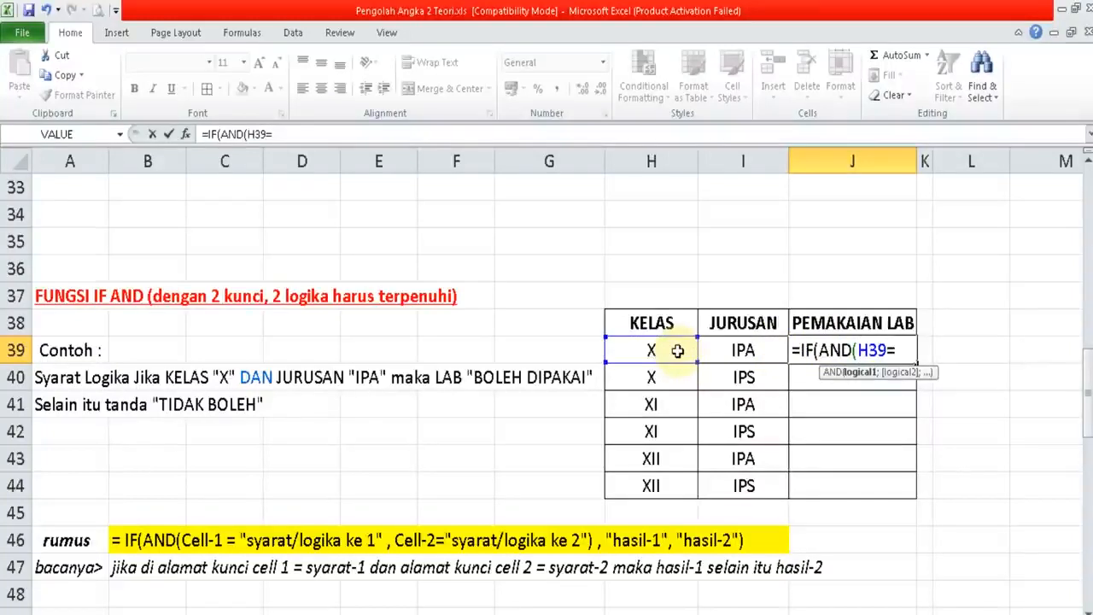
{"action": "type", "text": "\"X\";"}
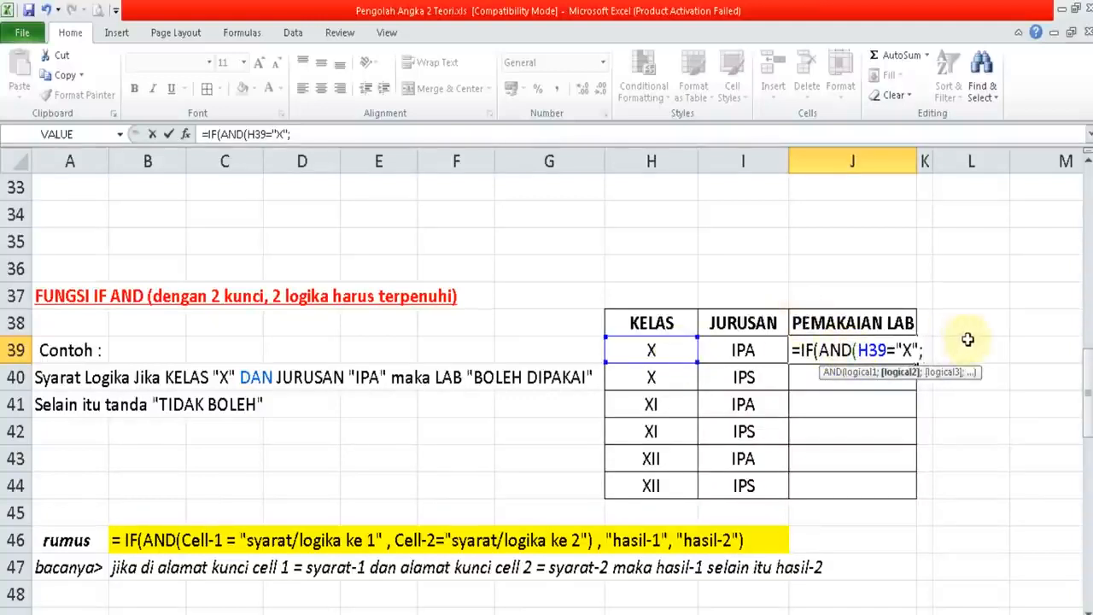
{"action": "left_click", "coordinate": [751, 350]}
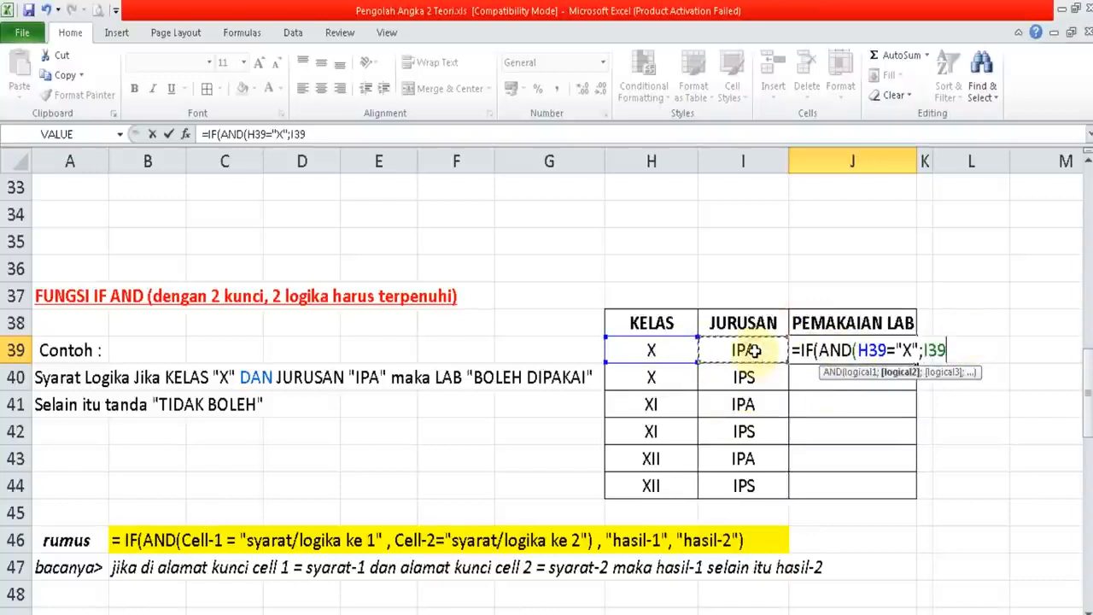
{"action": "type", "text": "="}
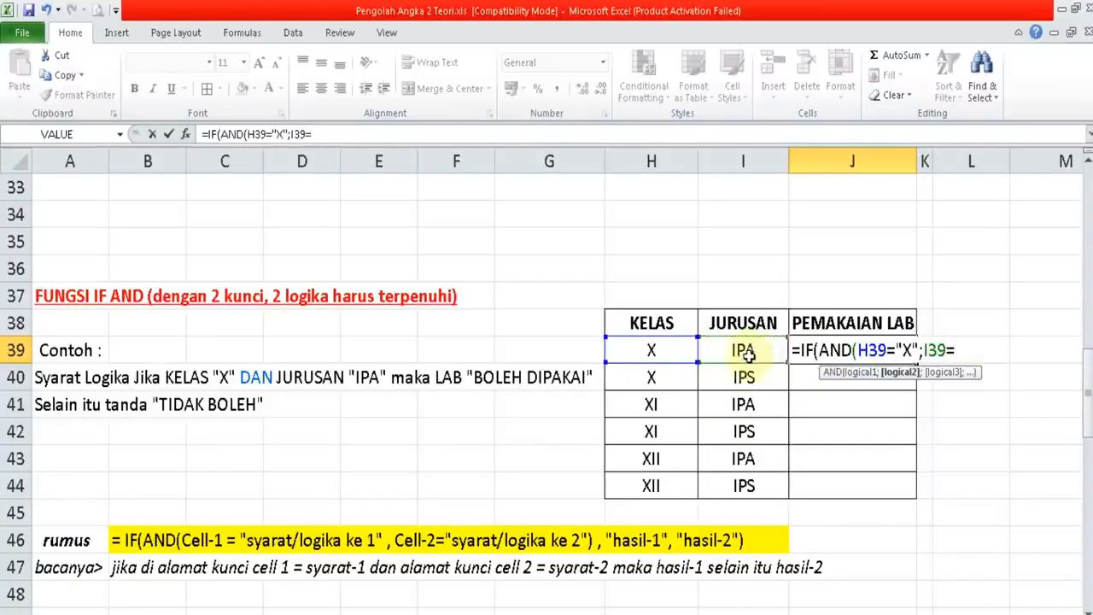
{"action": "type", "text": "\""}
{"action": "type", "text": "IPA\")"}
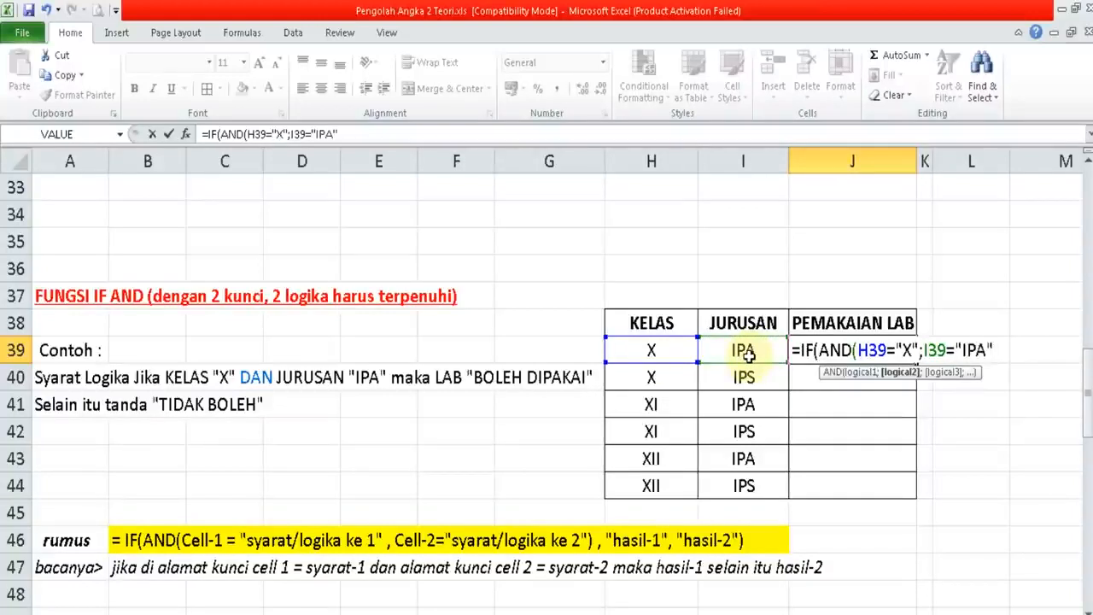
- Complete J39's formula with the results "BOLEH PAKAI" if true and "TIDAK BOLEH" if false, and enter it
{"action": "type", "text": ";"}
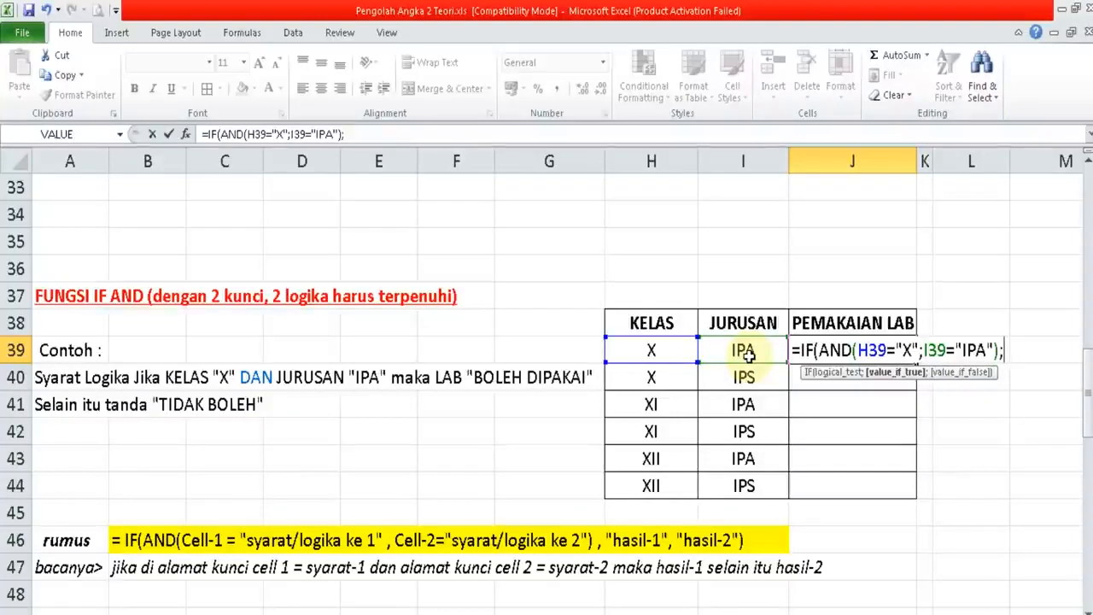
{"action": "type", "text": "\"B"}
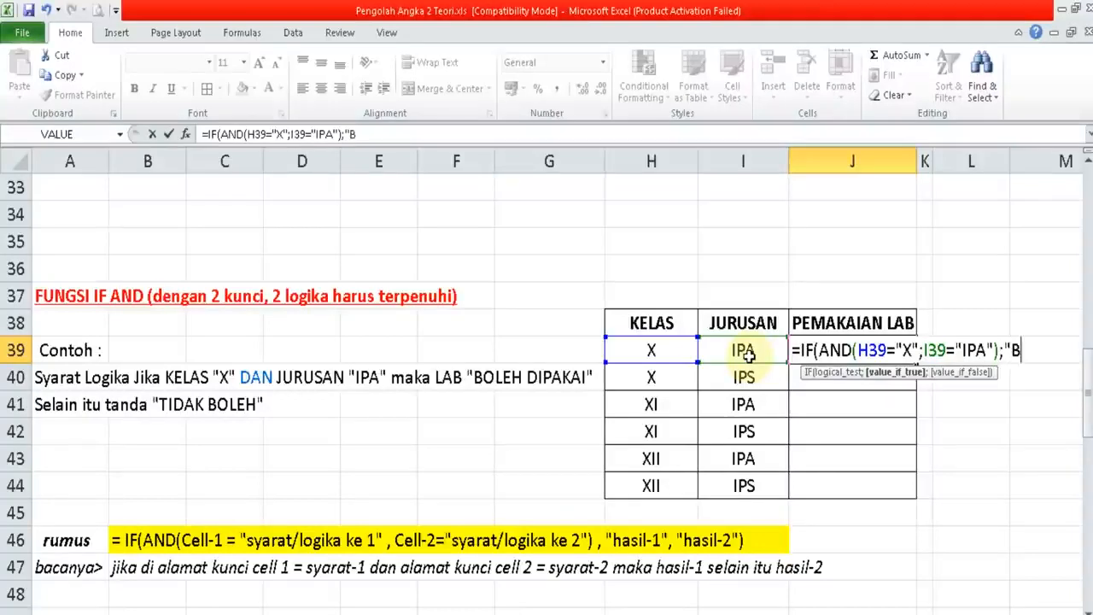
{"action": "type", "text": "OLEH PAKAI"}
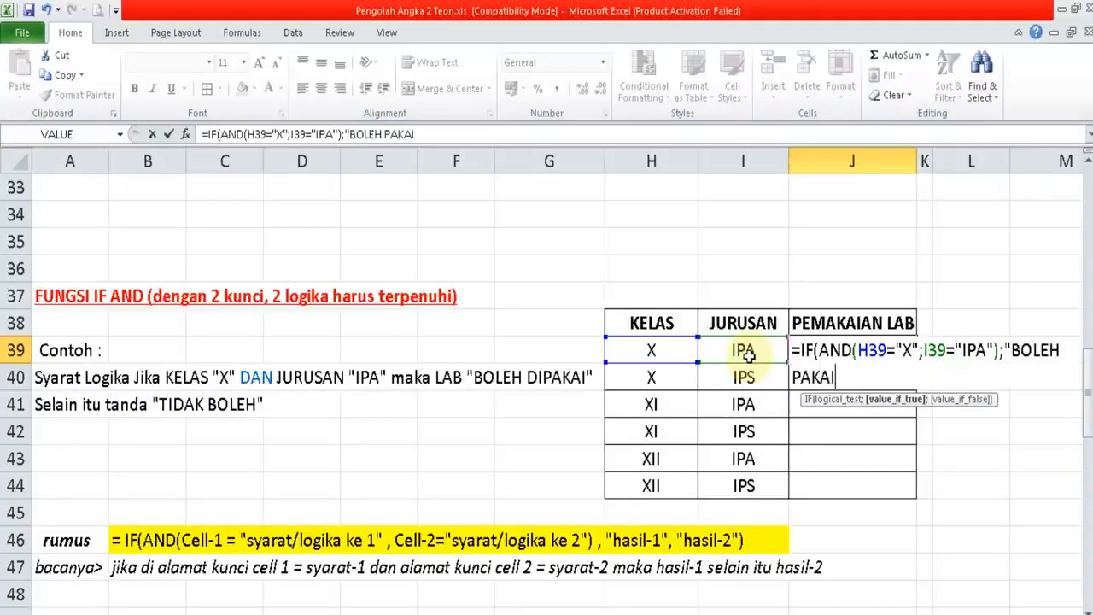
{"action": "type", "text": "\";"}
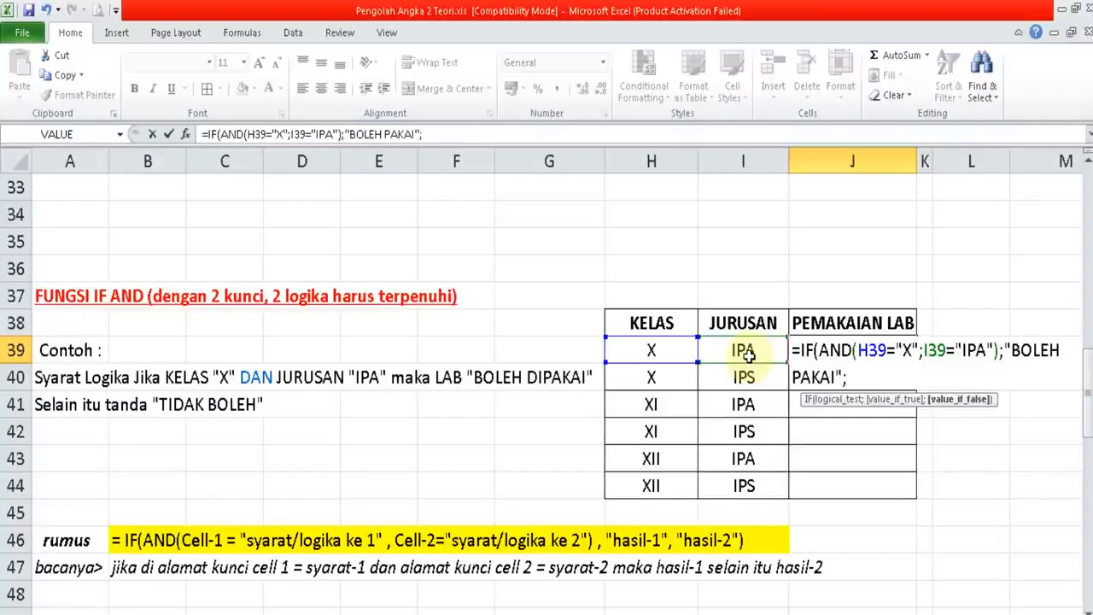
{"action": "type", "text": "\"TIDAK BOLE"}
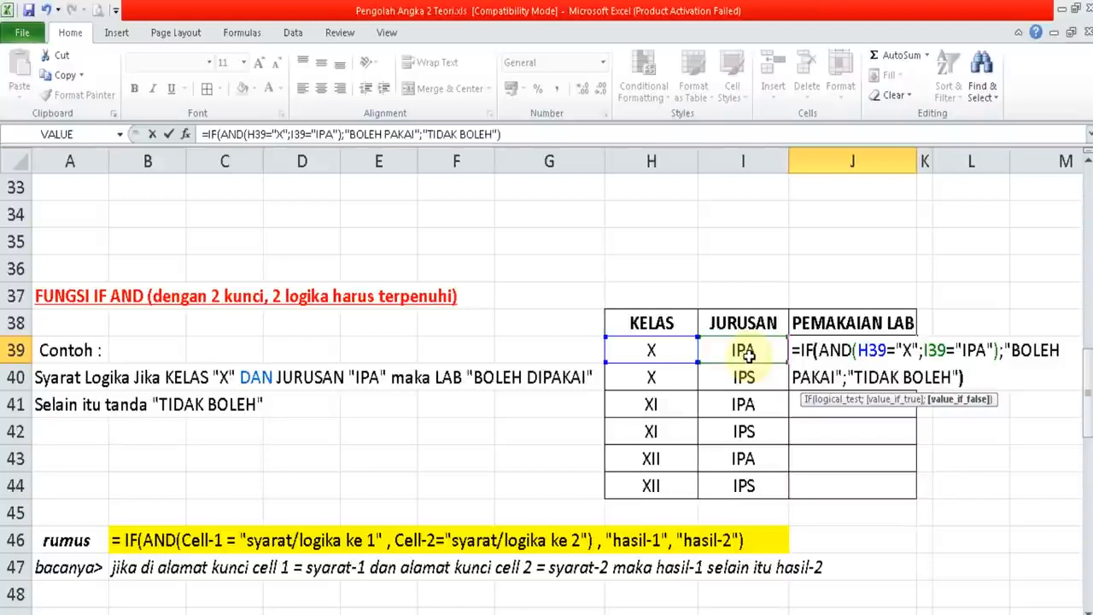
{"action": "type", "text": "H\")"}
{"action": "key", "text": "Return"}
- Fill J39's IF AND formula down the PEMAKAIAN LAB column to J44
{"action": "key", "text": "Up"}
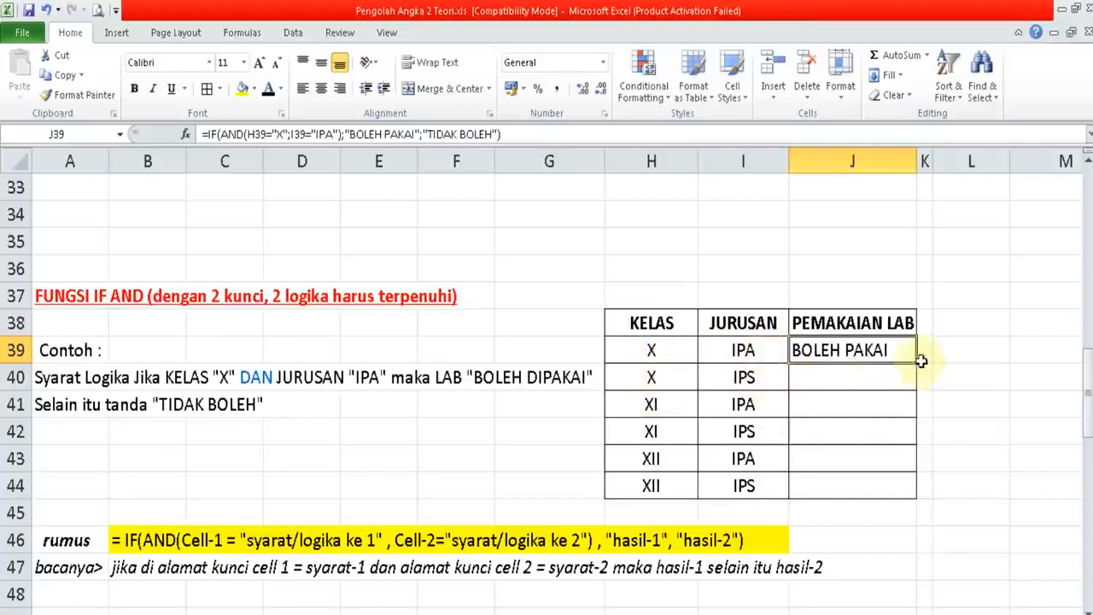
{"action": "left_click_drag", "start_coordinate": [917, 364], "coordinate": [919, 391]}
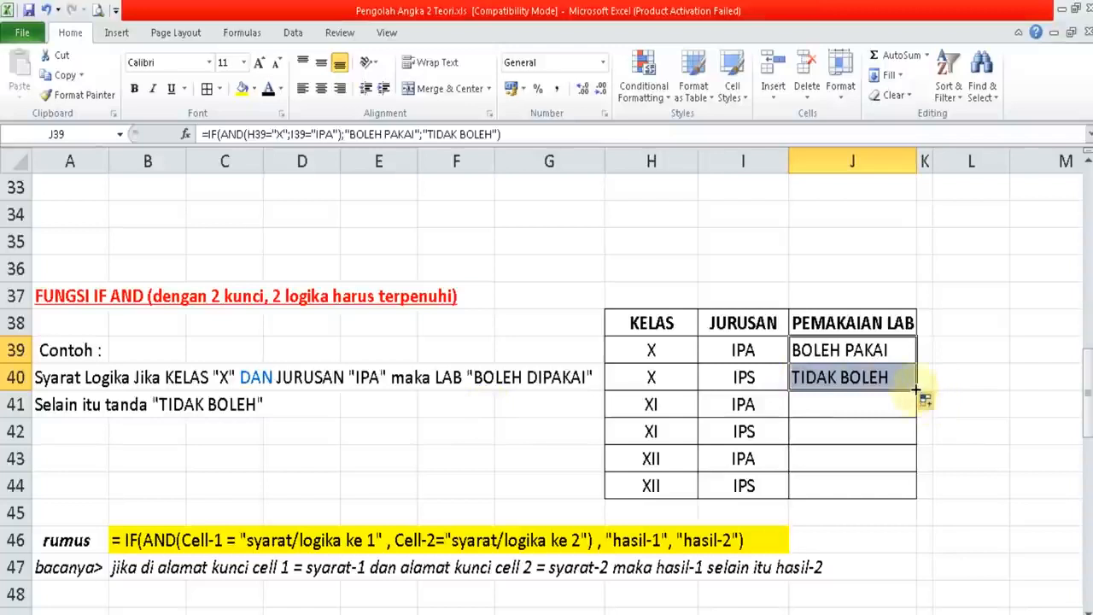
{"action": "left_click_drag", "start_coordinate": [914, 400], "coordinate": [918, 444]}
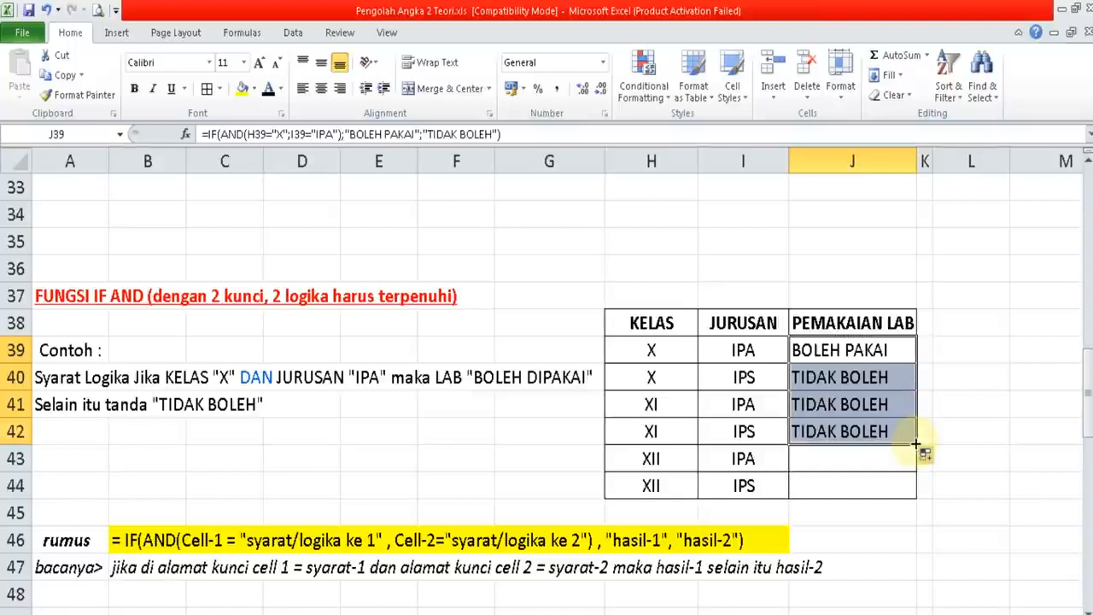
{"action": "left_click_drag", "start_coordinate": [915, 445], "coordinate": [917, 491]}
{"action": "left_click", "coordinate": [868, 540]}
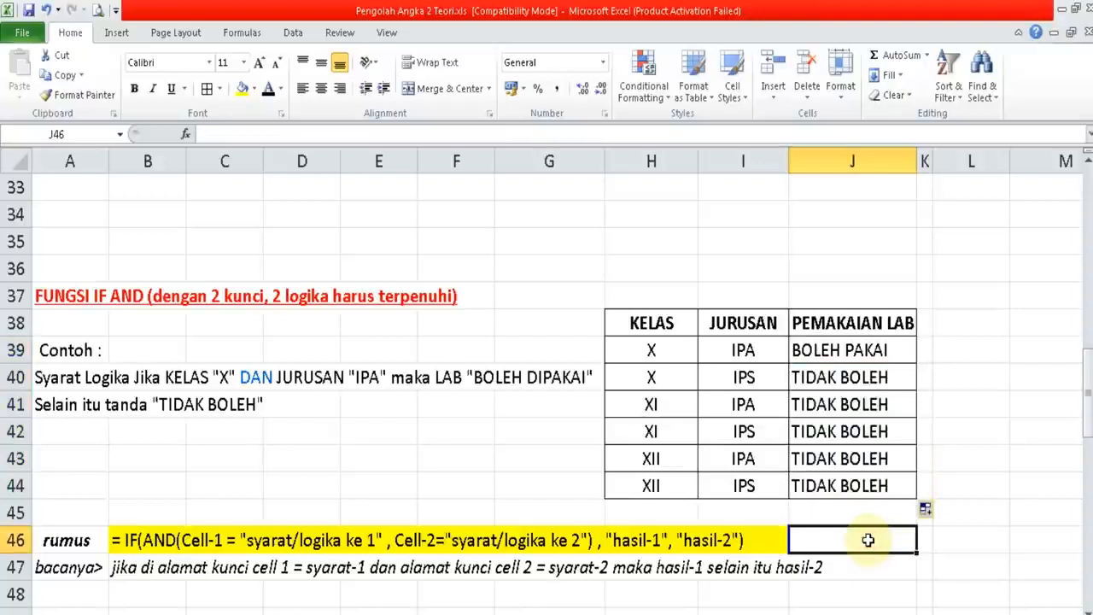
- Examine the FUNGSI IF OR section, including its example conditions, the KELAS/JURUSAN/PEMAKAIAN LAB table and the formula pattern
{"action": "key", "text": "Down"}
{"action": "key", "text": "Down"}
{"action": "key", "text": "Down"}
{"action": "key", "text": "Down"}
{"action": "key", "text": "Down"}
{"action": "key", "text": "Down"}
{"action": "key", "text": "Down"}
{"action": "key", "text": "Down"}
{"action": "key", "text": "Down"}
{"action": "key", "text": "Down"}
{"action": "key", "text": "Down"}
{"action": "key", "text": "Down"}
{"action": "key", "text": "Down"}
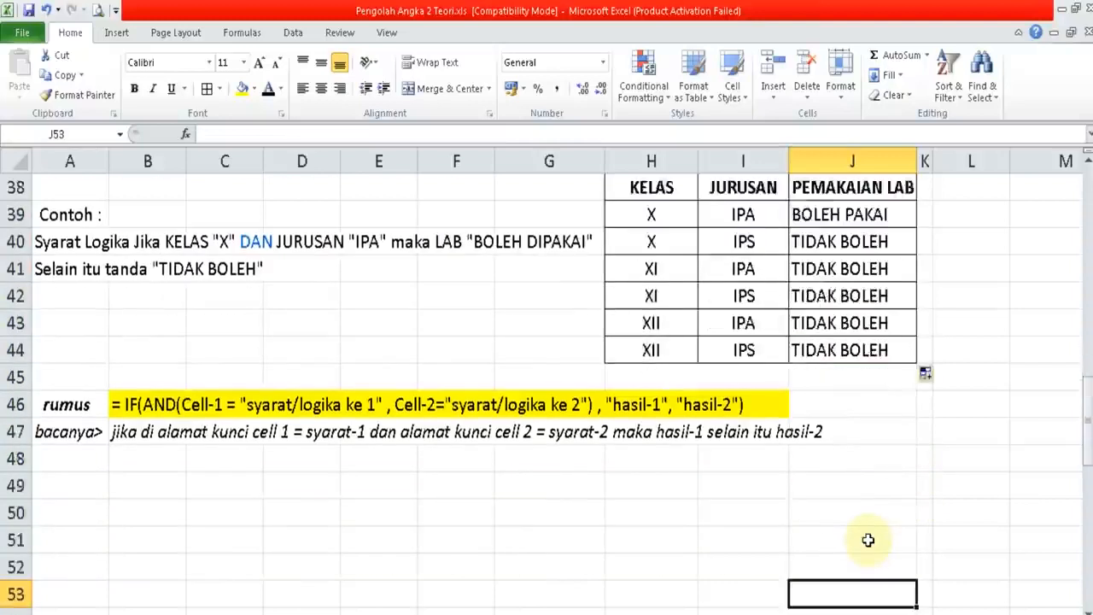
{"action": "key", "text": "Down"}
{"action": "key", "text": "Down"}
{"action": "key", "text": "Down"}
{"action": "key", "text": "Down"}
{"action": "key", "text": "Down"}
{"action": "key", "text": "Down"}
{"action": "key", "text": "Down"}
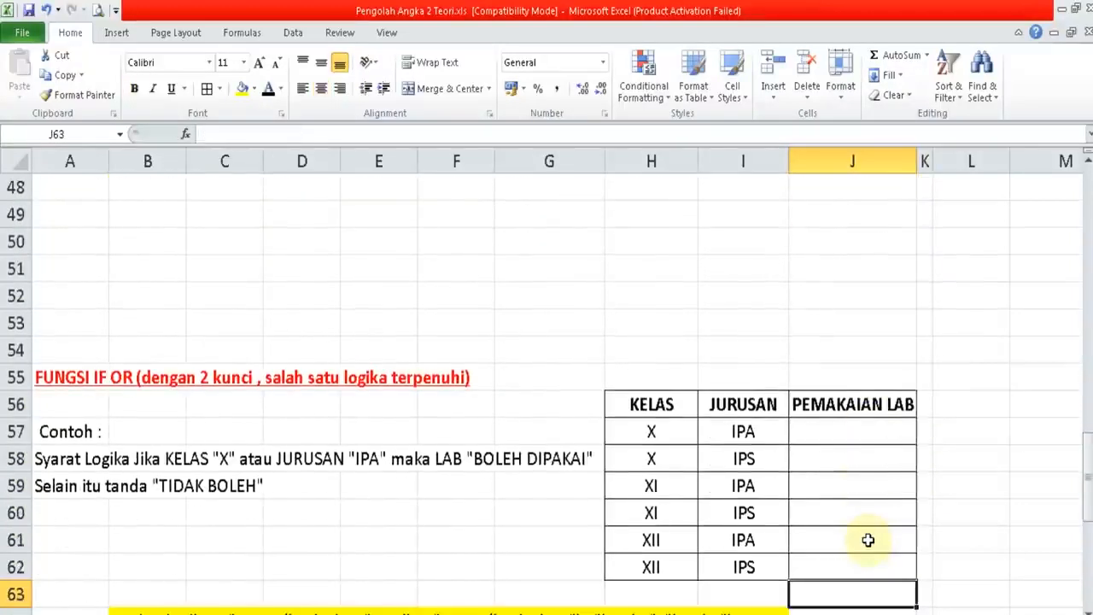
{"action": "key", "text": "Down"}
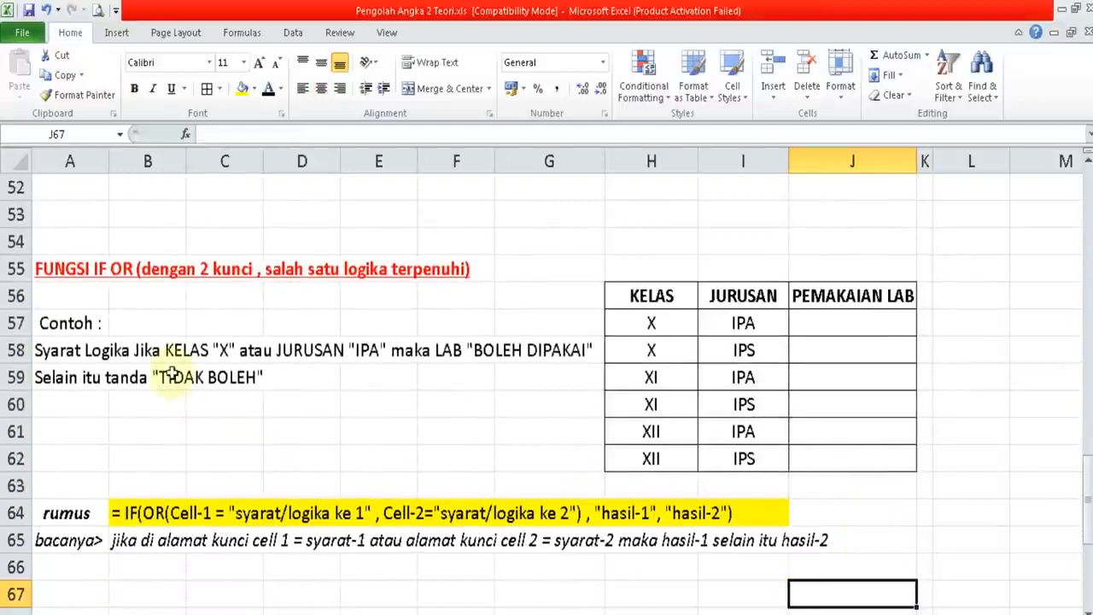
{"action": "left_click", "coordinate": [171, 274]}
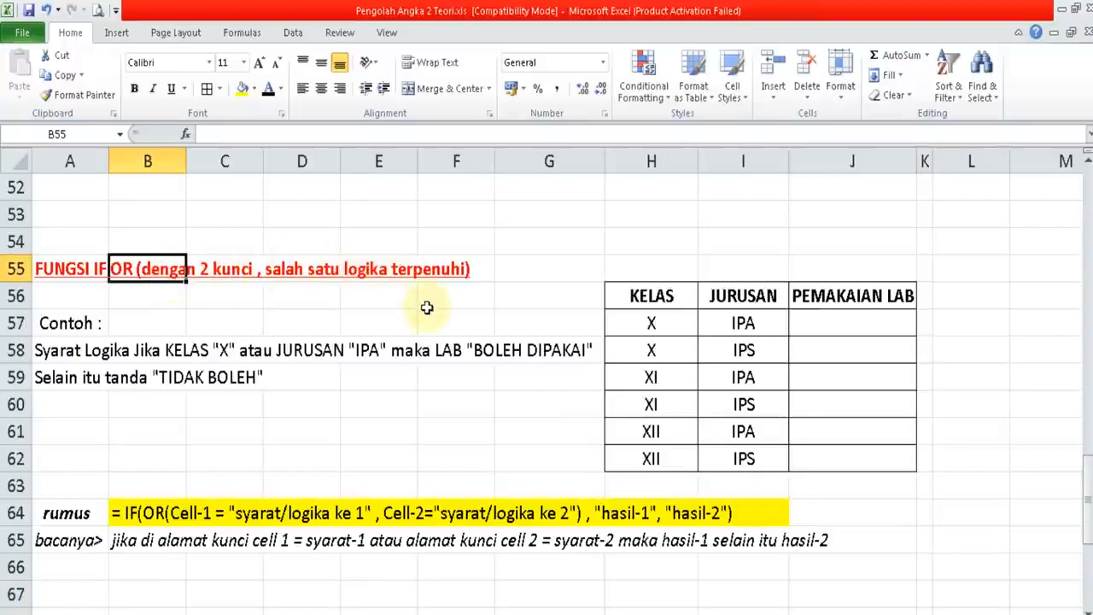
{"action": "left_click", "coordinate": [248, 384]}
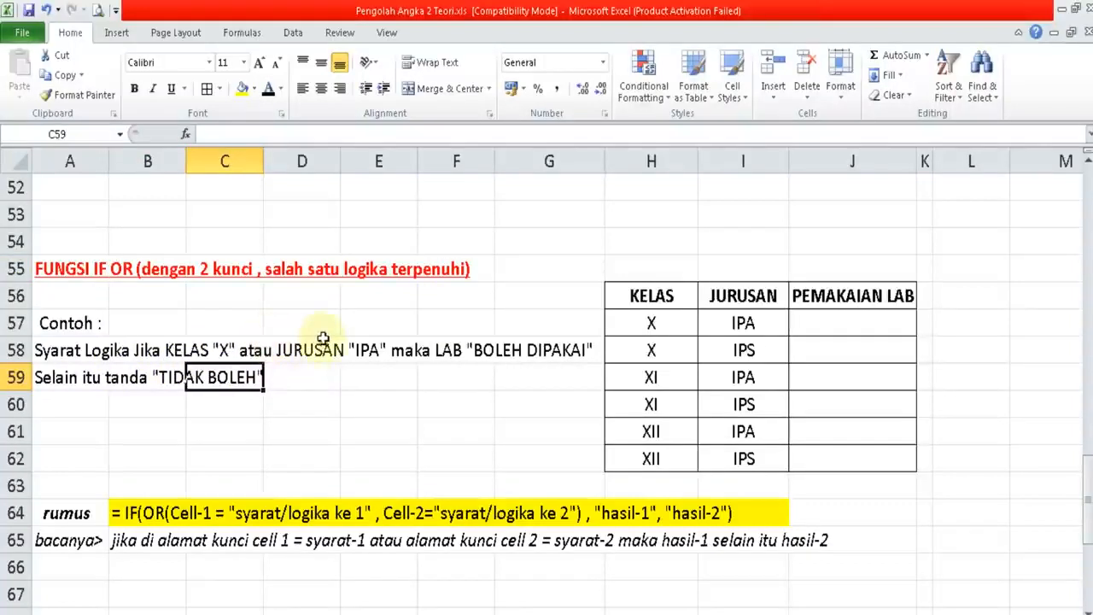
{"action": "left_click", "coordinate": [459, 349]}
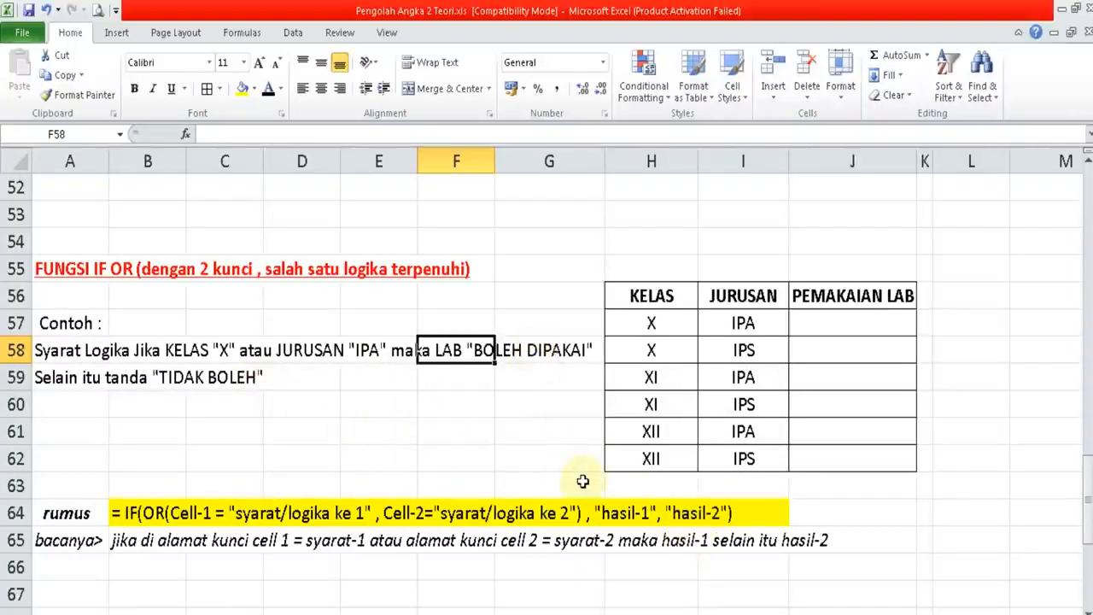
- Start an IF(OR( formula in J57 that tests whether H57 equals "X" or I57 equals "IPA"
{"action": "left_click", "coordinate": [854, 324]}
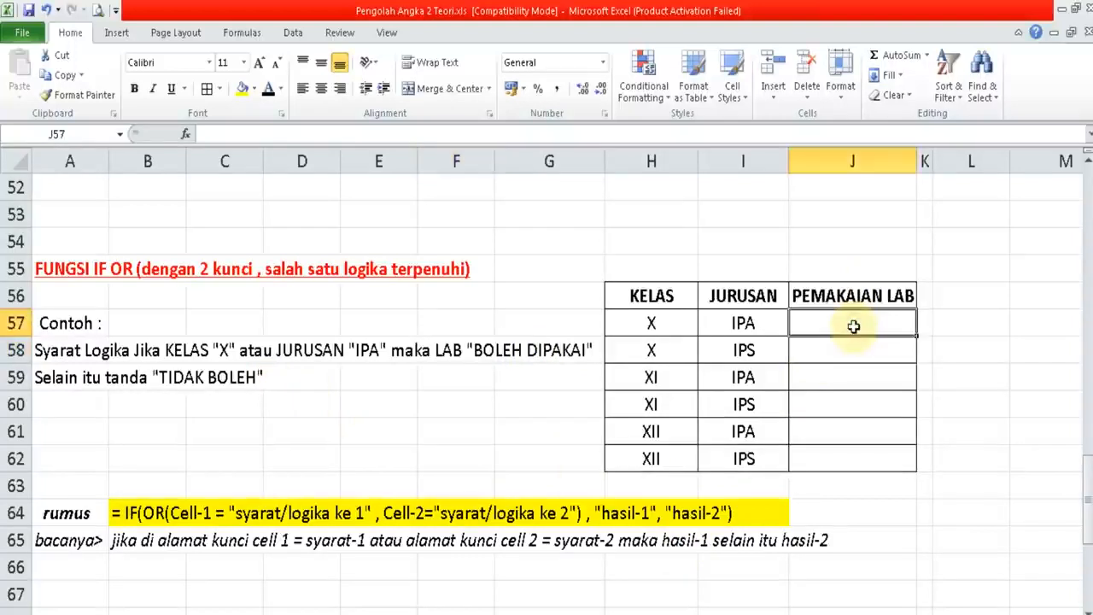
{"action": "type", "text": "=IF"}
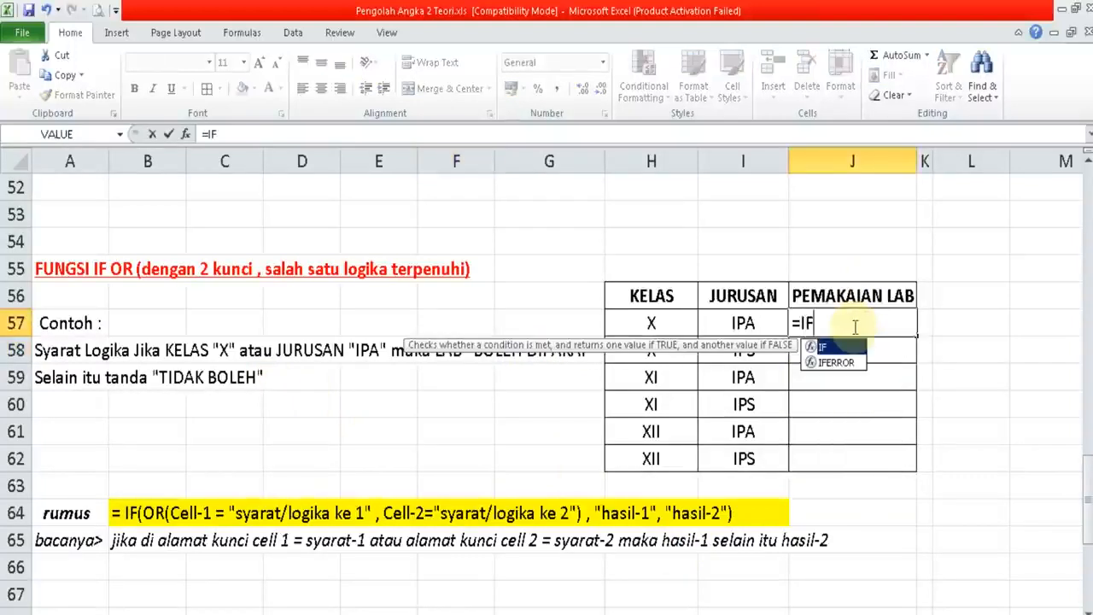
{"action": "type", "text": "(AN"}
{"action": "key", "text": "BackSpace"}
{"action": "key", "text": "BackSpace"}
{"action": "type", "text": "OR"}
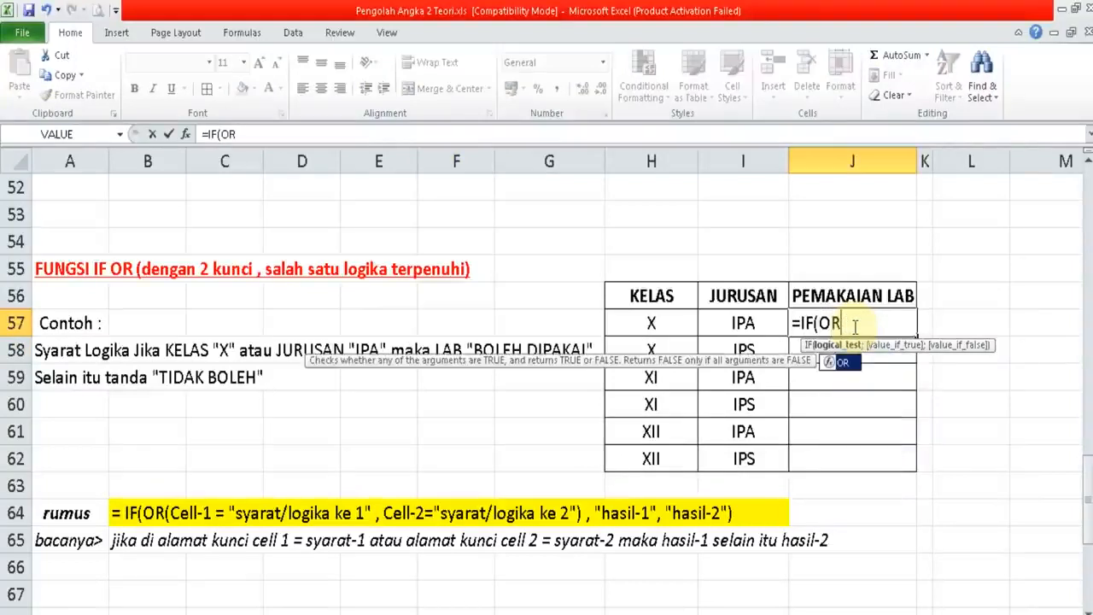
{"action": "type", "text": "("}
{"action": "left_click", "coordinate": [686, 321]}
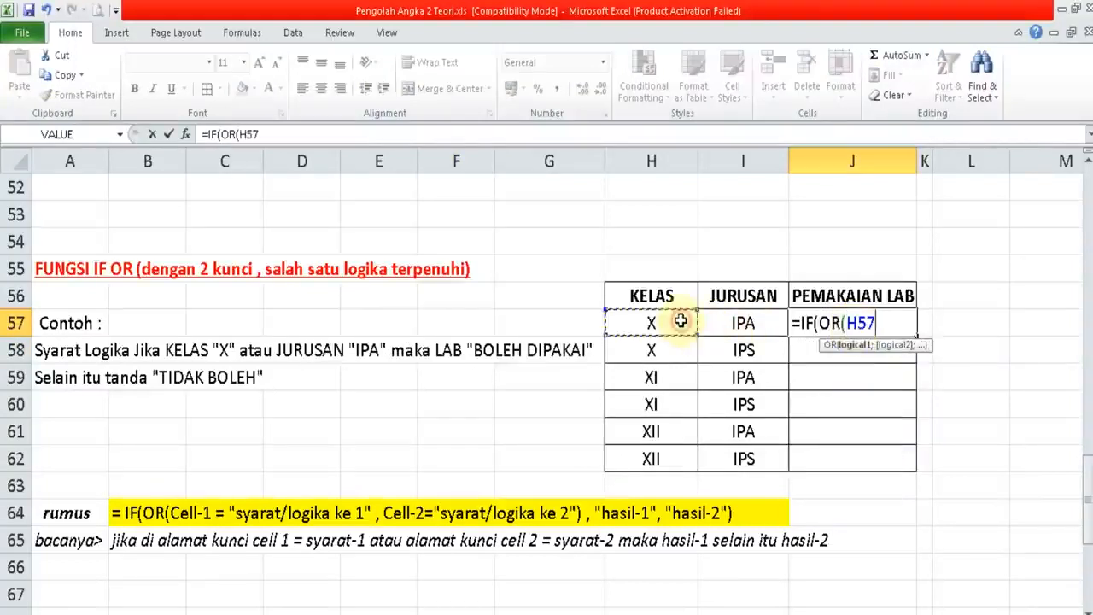
{"action": "type", "text": "=\"X"}
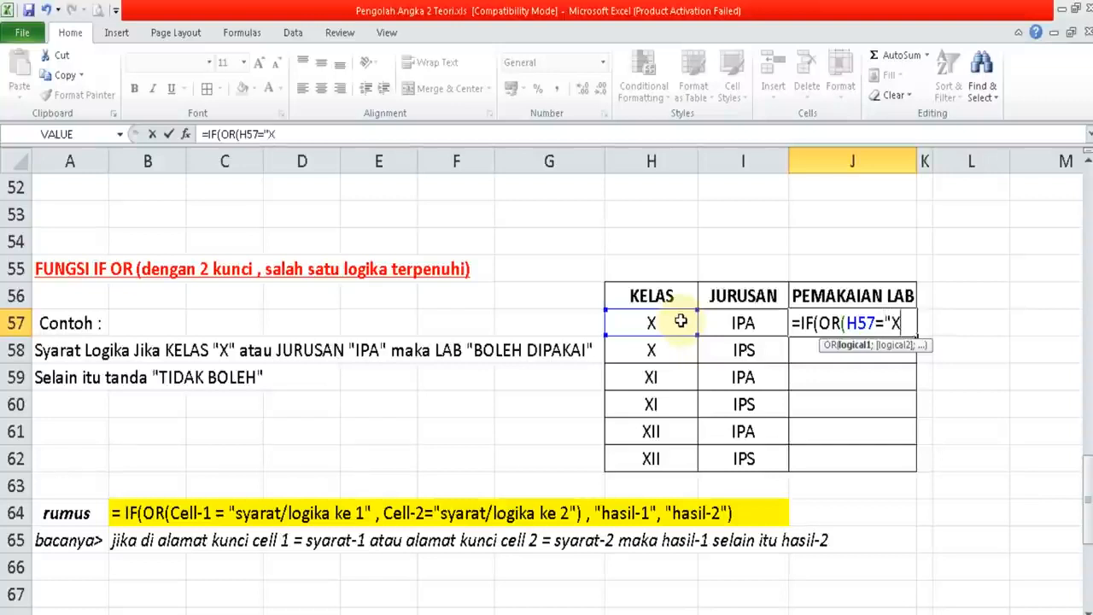
{"action": "type", "text": "\";"}
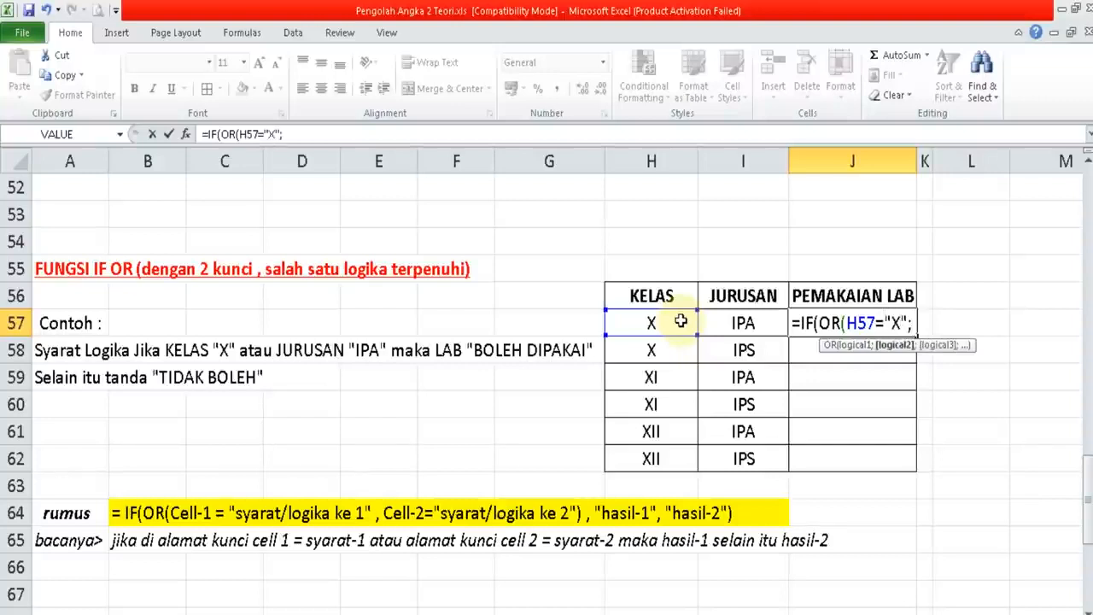
{"action": "left_click", "coordinate": [742, 321]}
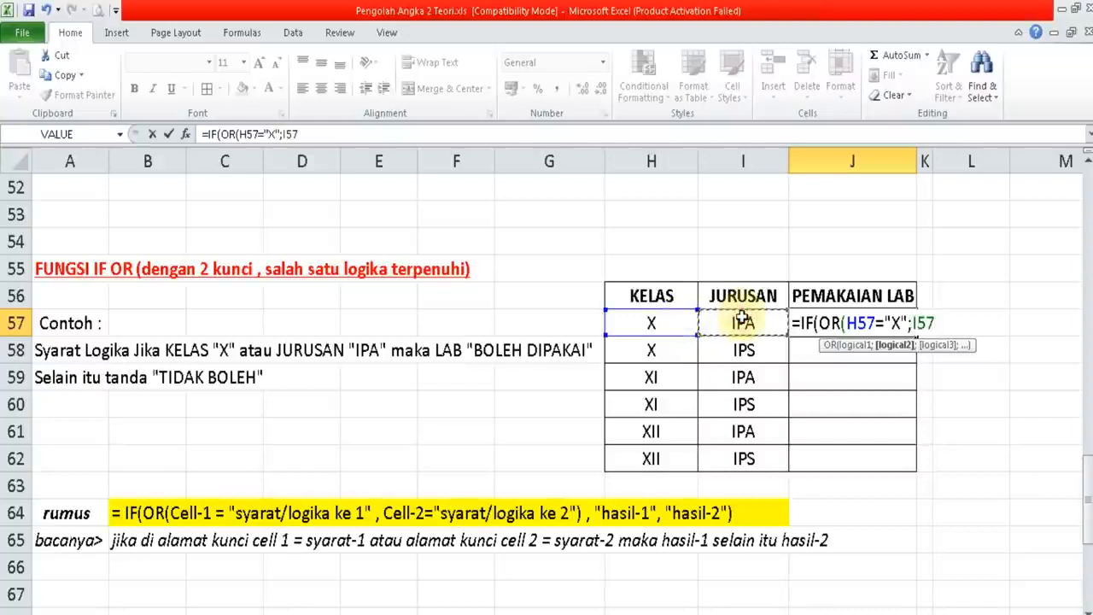
{"action": "type", "text": "=\"IPA"}
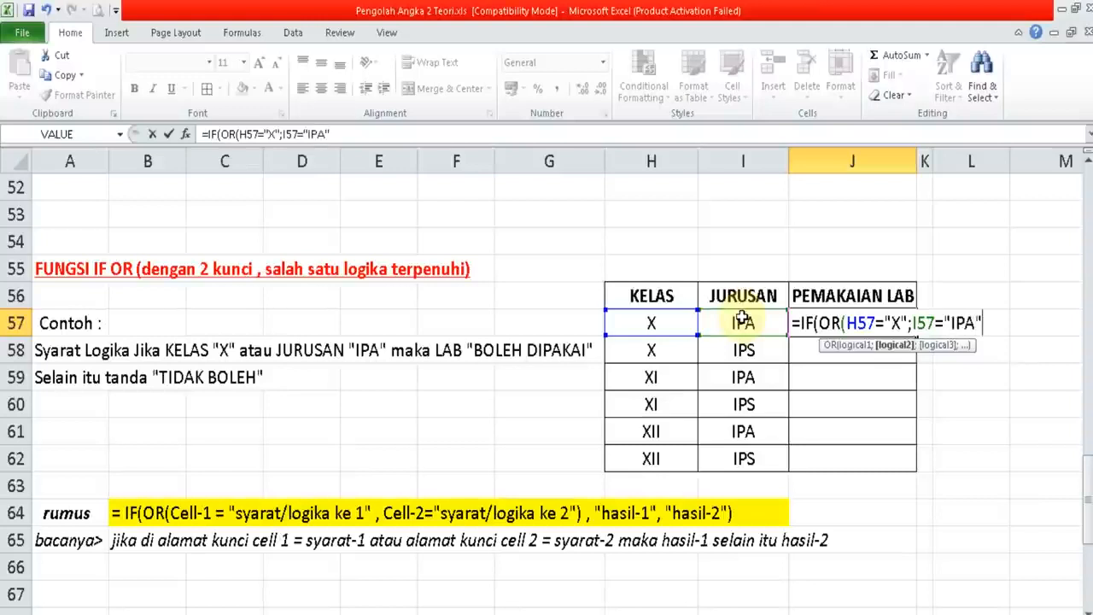
{"action": "type", "text": "\");"}
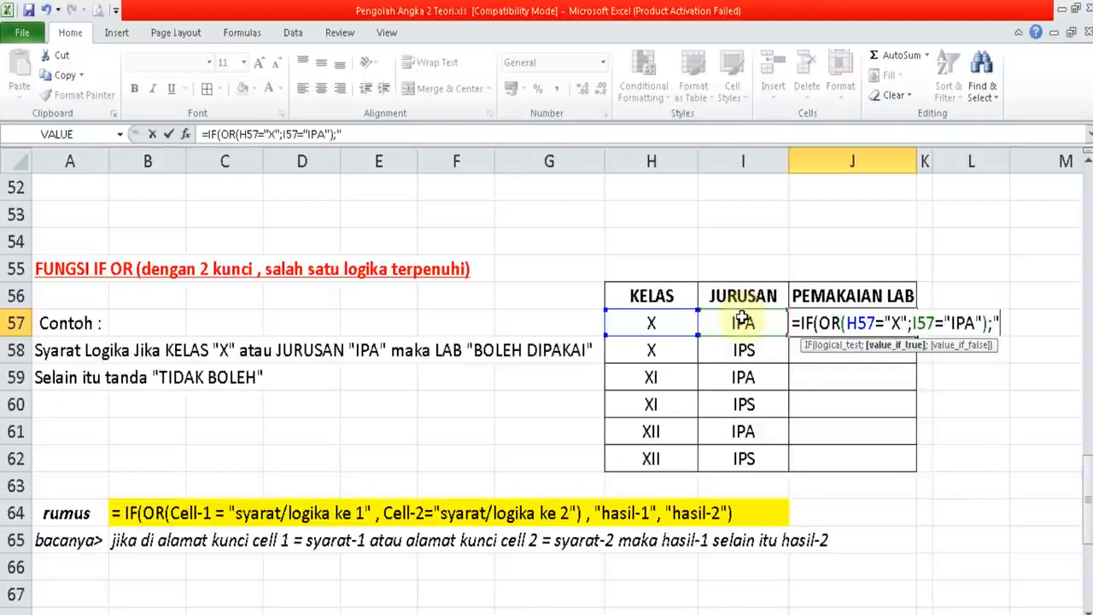
- Complete J57's IF OR formula with the results "BOLEH DIPAKAI" if true and "TIDAK BOLEH" if false, and enter it
{"action": "type", "text": "\"BOLEH DIPA"}
{"action": "key", "text": "BackSpace"}
{"action": "key", "text": "BackSpace"}
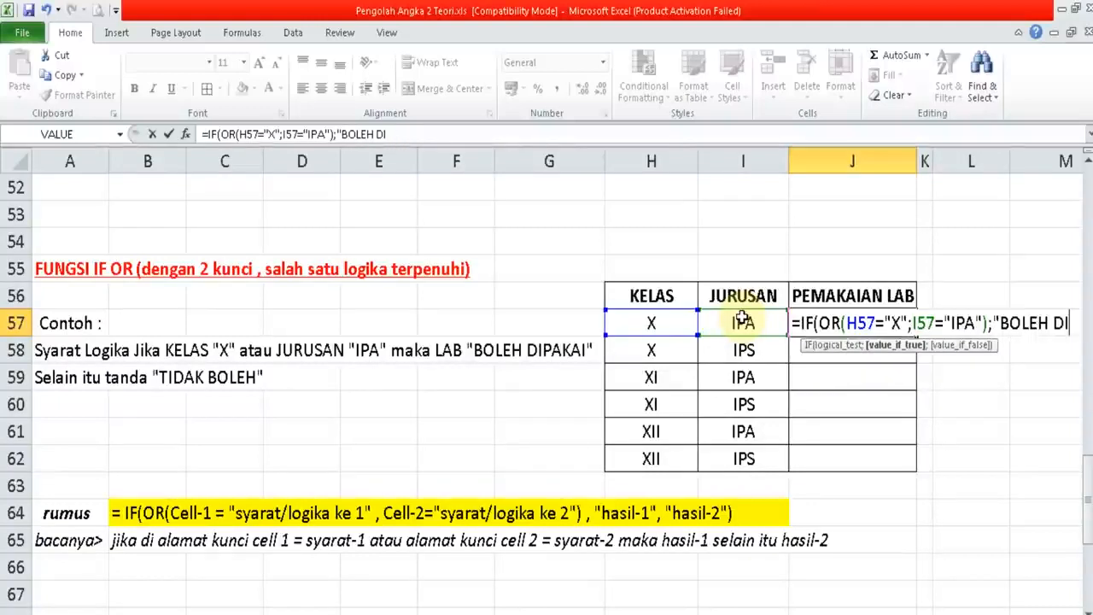
{"action": "type", "text": "PAKAI"}
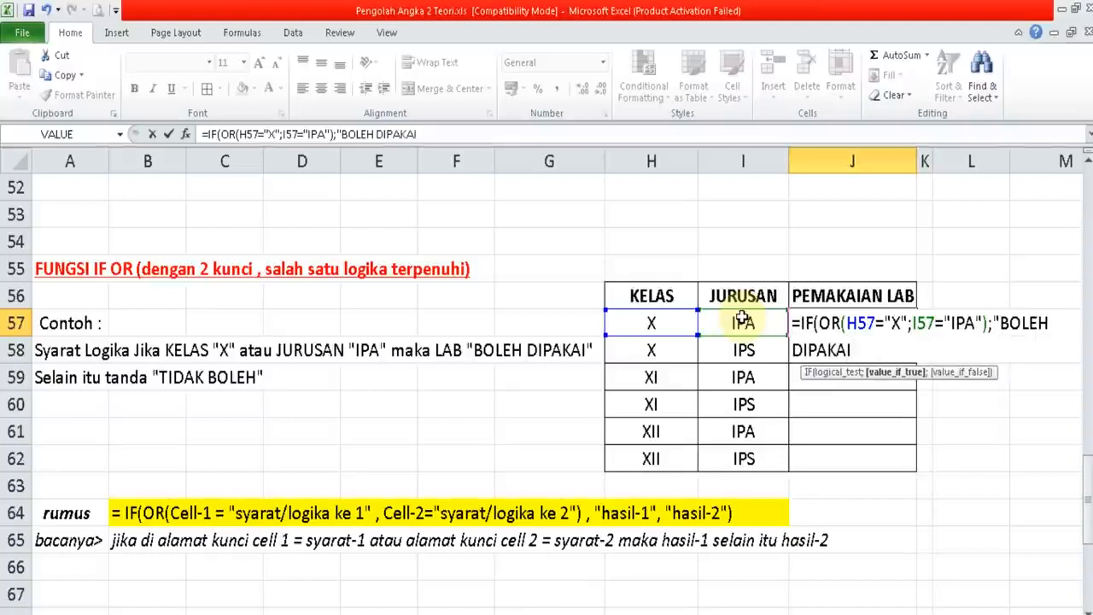
{"action": "type", "text": "\";"}
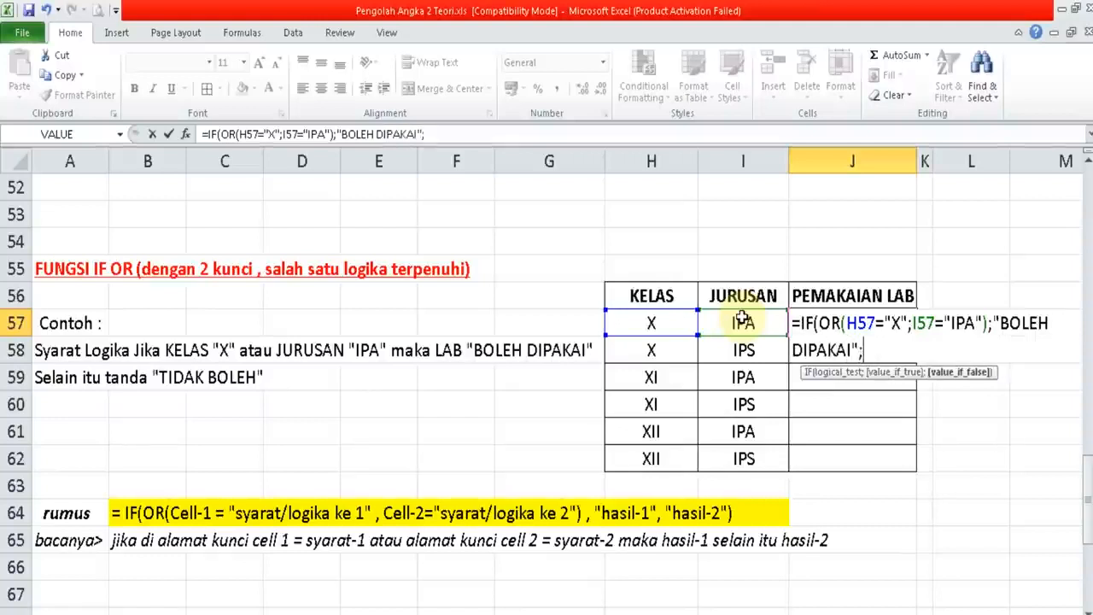
{"action": "type", "text": "\"TIDAK "}
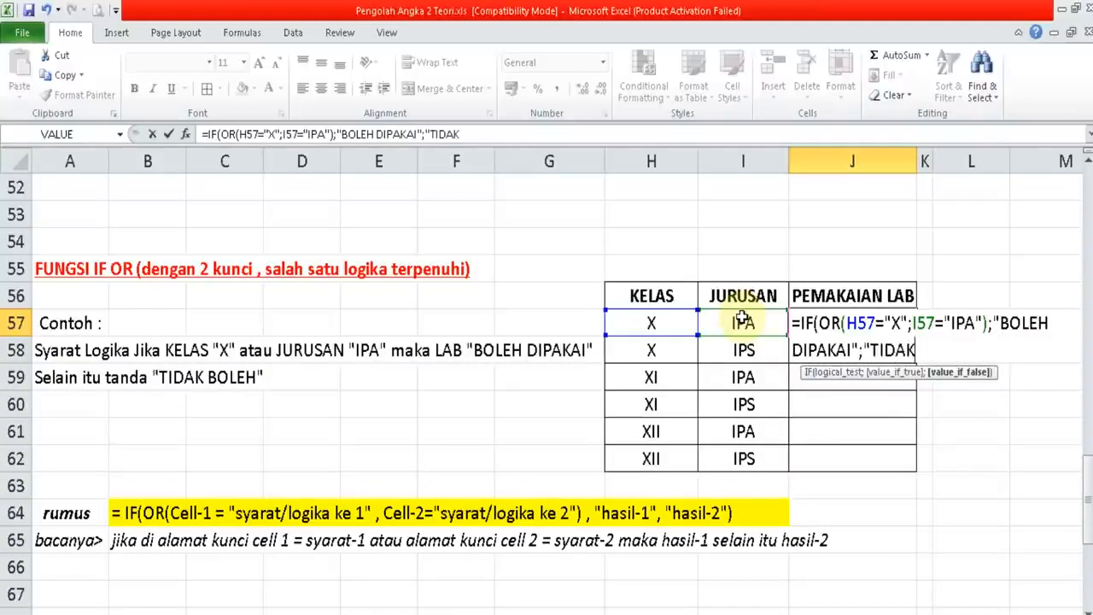
{"action": "type", "text": "BOLEH"}
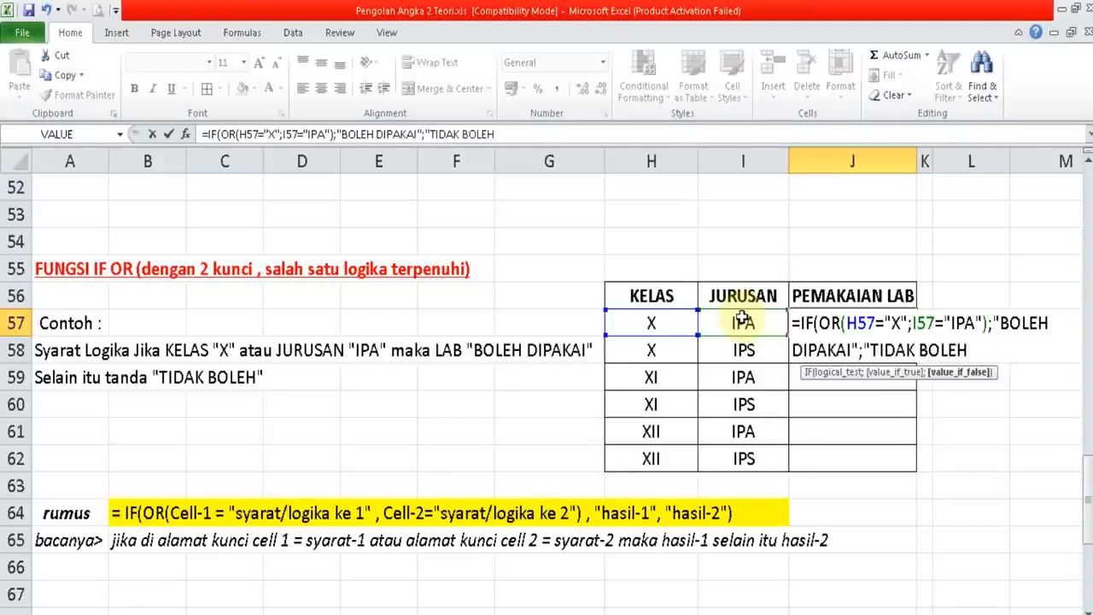
{"action": "type", "text": "\""}
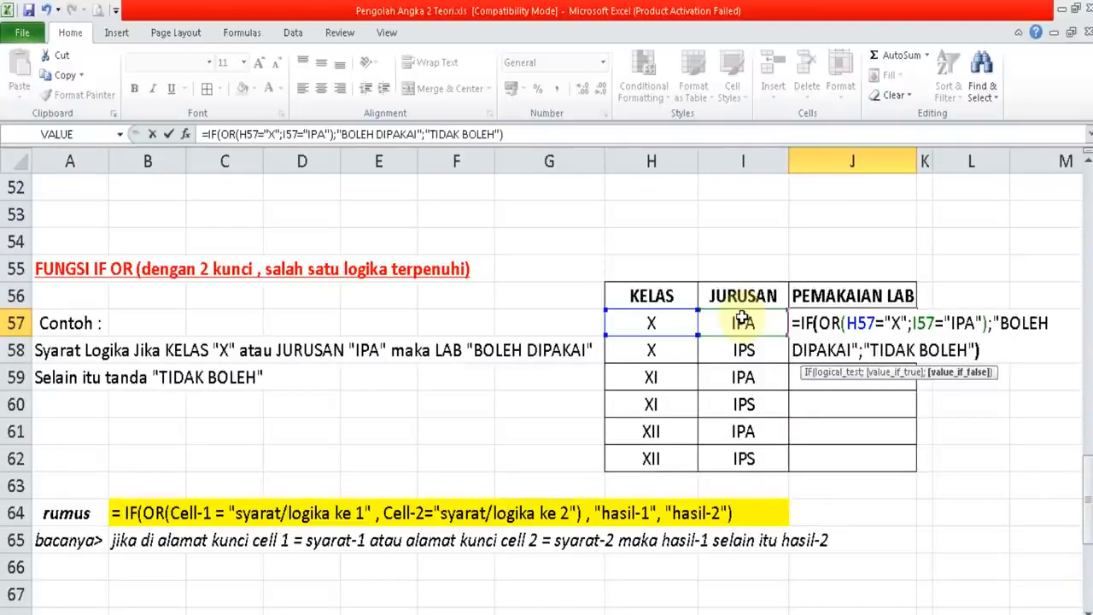
{"action": "type", "text": ")"}
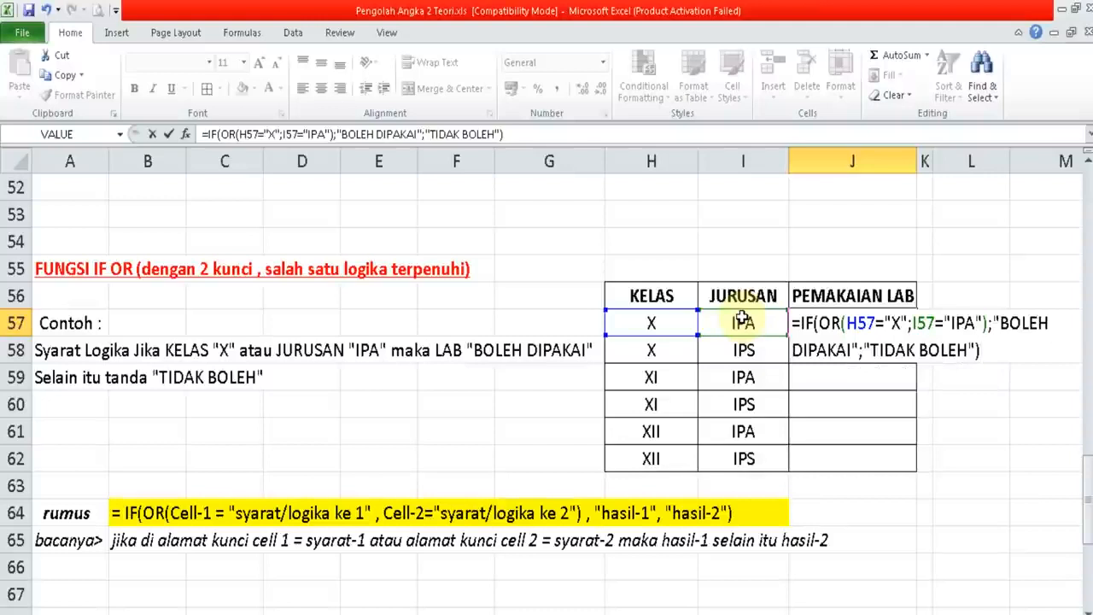
{"action": "key", "text": "Return"}
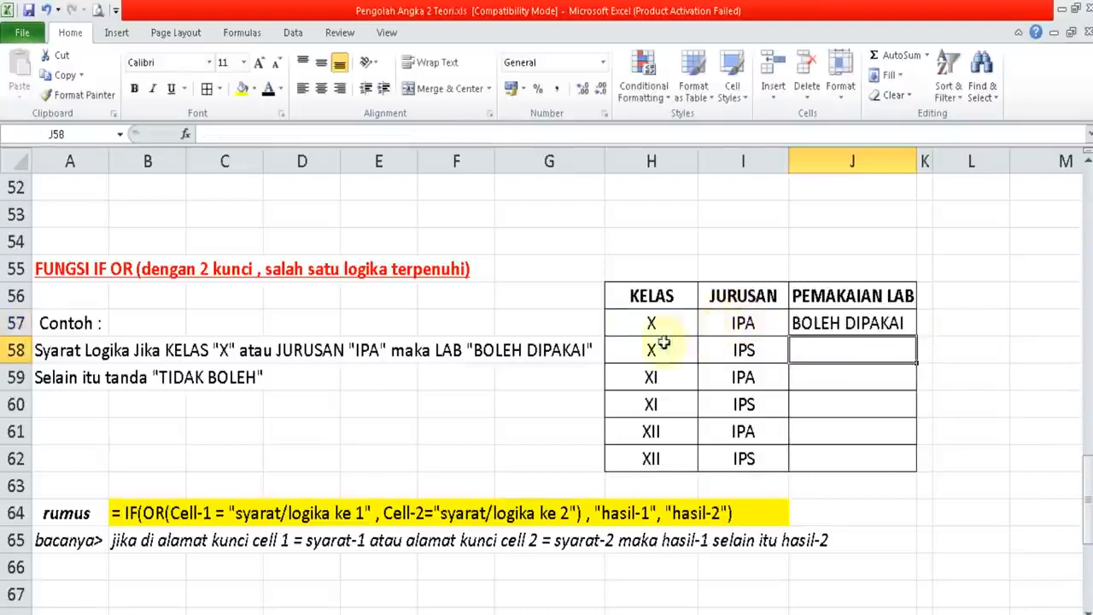
- Fill J57's IF OR formula down the PEMAKAIAN LAB column to J62
{"action": "left_click", "coordinate": [846, 326]}
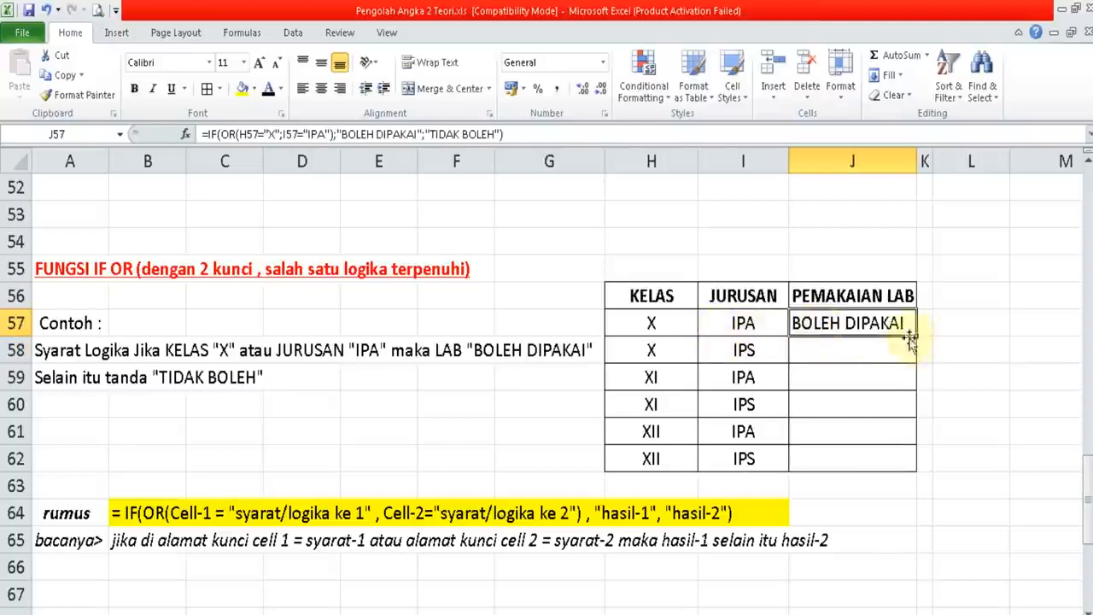
{"action": "left_click_drag", "start_coordinate": [918, 337], "coordinate": [911, 354]}
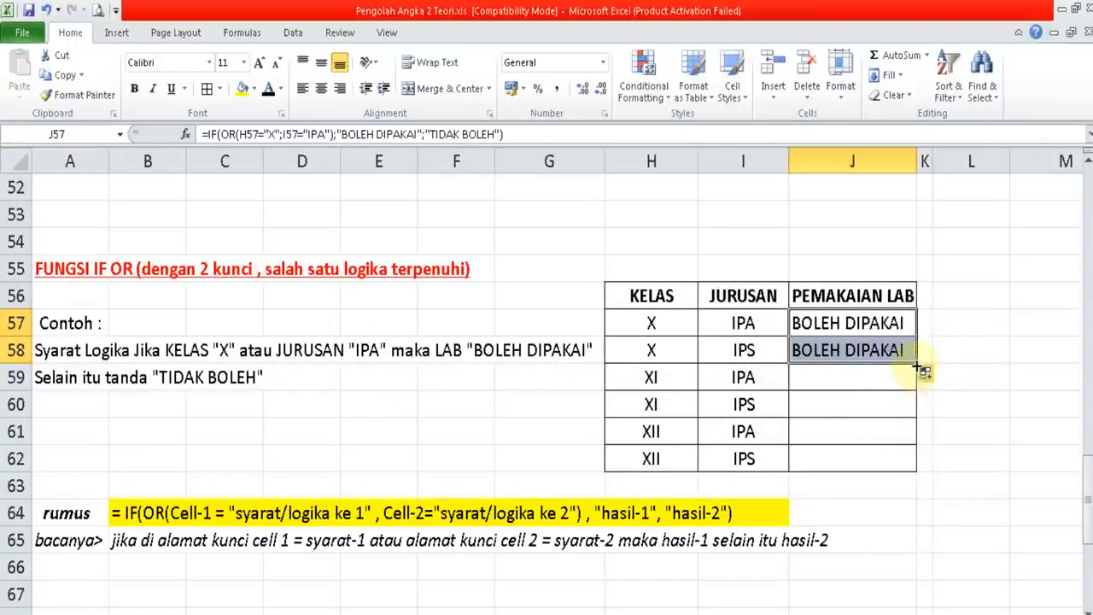
{"action": "left_click_drag", "start_coordinate": [917, 366], "coordinate": [921, 389]}
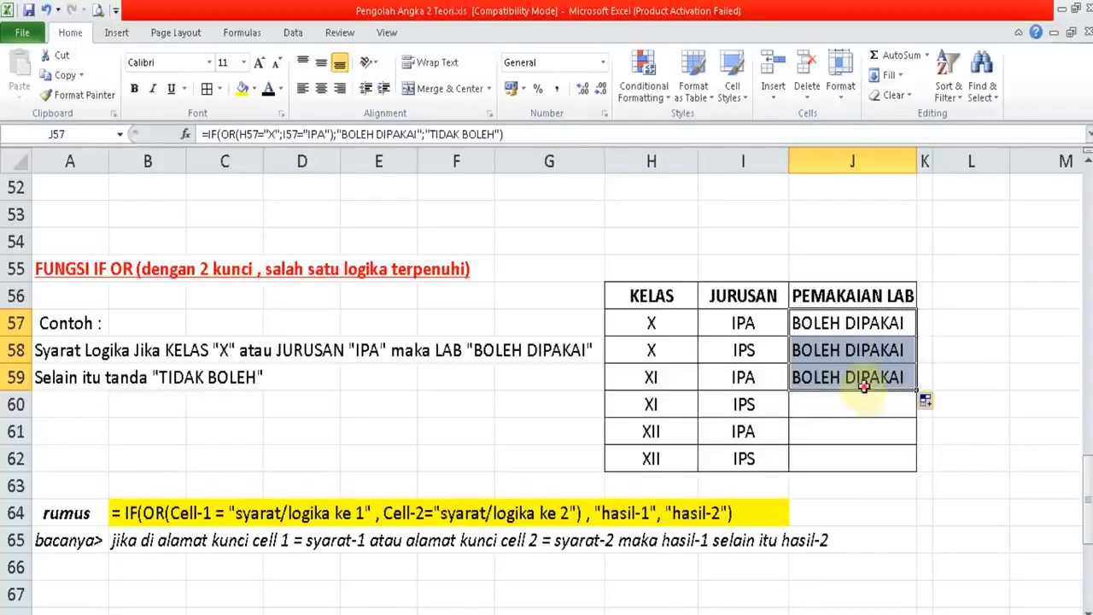
{"action": "left_click", "coordinate": [911, 386]}
{"action": "left_click_drag", "start_coordinate": [916, 407], "coordinate": [913, 417]}
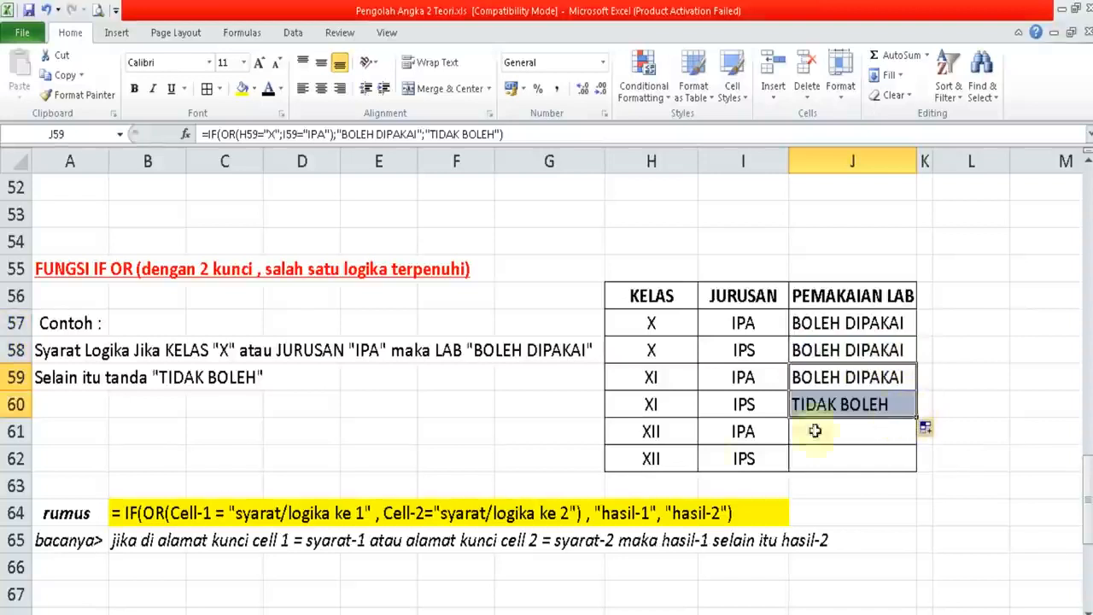
{"action": "left_click", "coordinate": [849, 408]}
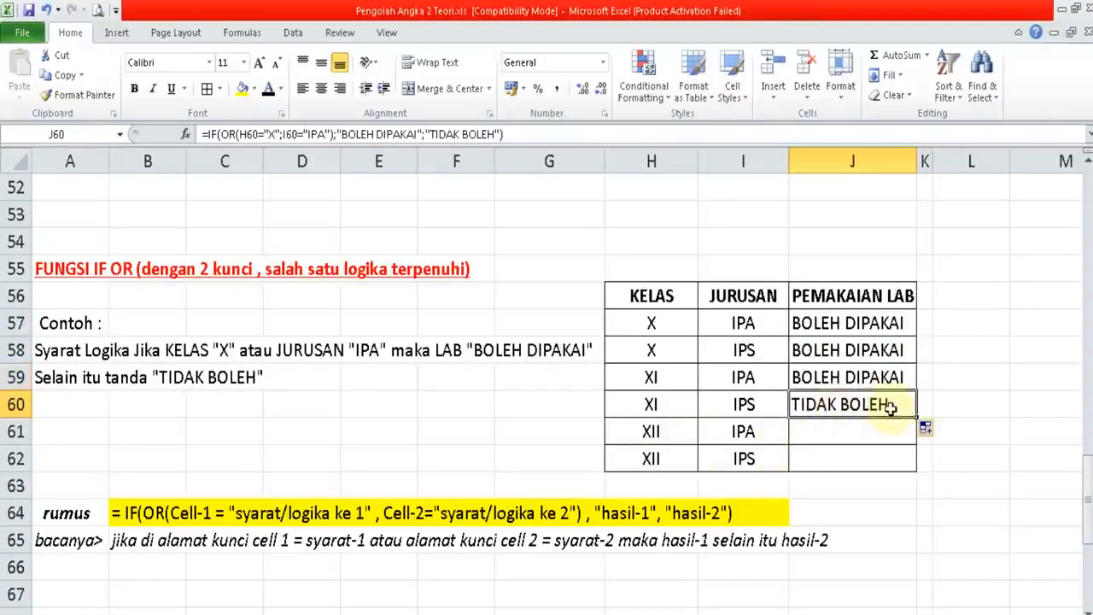
{"action": "left_click_drag", "start_coordinate": [916, 418], "coordinate": [917, 444]}
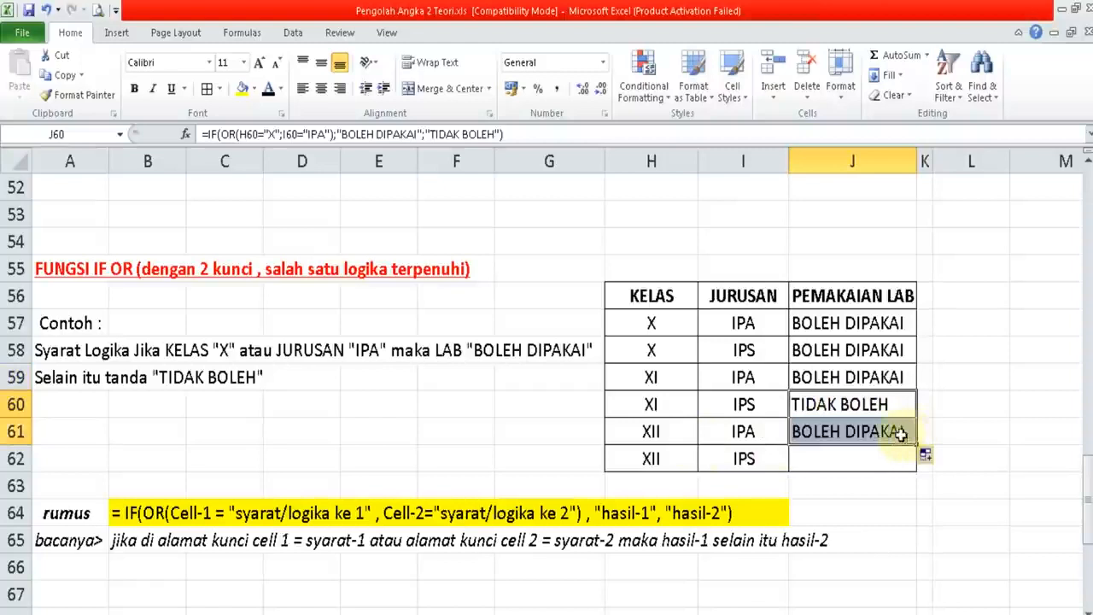
{"action": "left_click", "coordinate": [865, 431]}
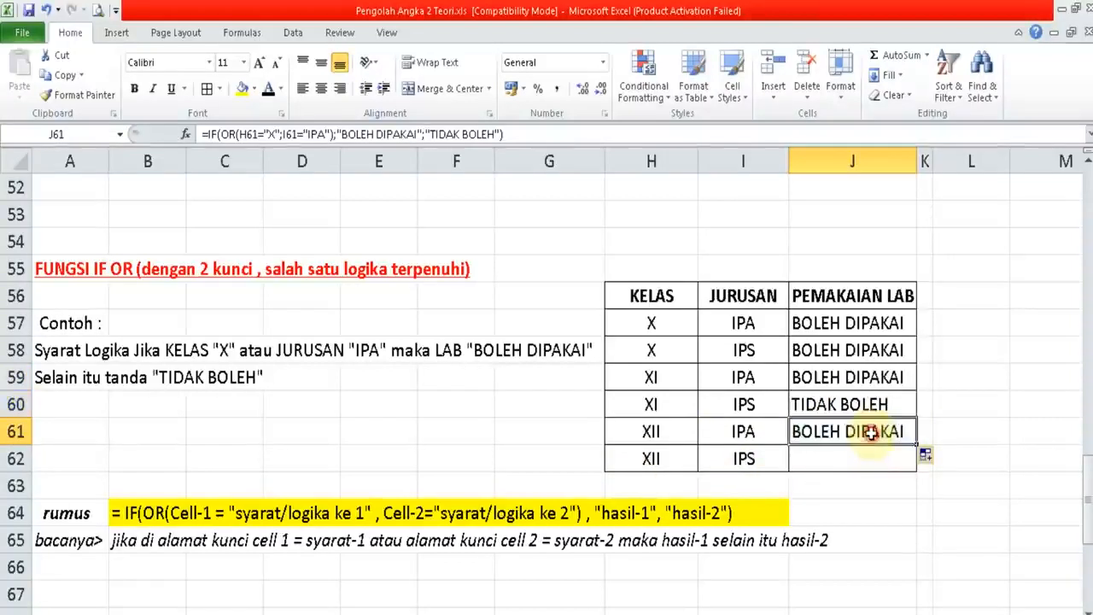
{"action": "left_click_drag", "start_coordinate": [917, 445], "coordinate": [915, 470]}
{"action": "left_click", "coordinate": [876, 511]}
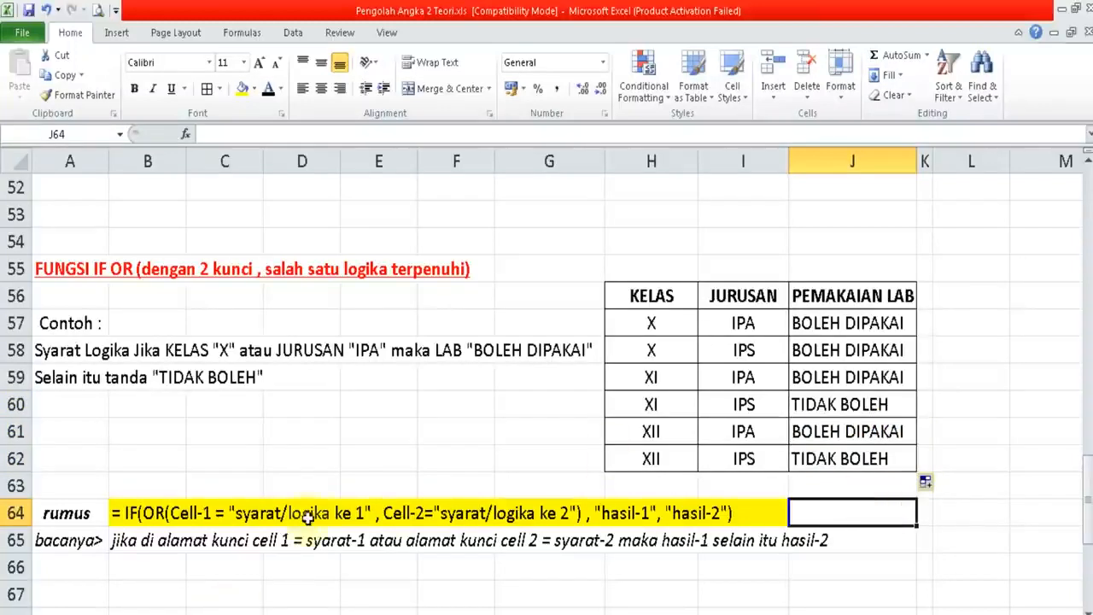
- Review the IF function sheet from the IF OR section back up through the earlier examples to the title
{"action": "left_click", "coordinate": [433, 434]}
{"action": "key", "text": "Up"}
{"action": "key", "text": "Up"}
{"action": "key", "text": "Up"}
{"action": "key", "text": "Up"}
{"action": "key", "text": "Up"}
{"action": "key", "text": "Up"}
{"action": "key", "text": "Up"}
{"action": "key", "text": "Up"}
{"action": "key", "text": "Up"}
{"action": "key", "text": "Up"}
{"action": "key", "text": "Up"}
{"action": "key", "text": "Up"}
{"action": "key", "text": "Up"}
{"action": "key", "text": "Up"}
{"action": "key", "text": "Up"}
{"action": "key", "text": "Up"}
{"action": "key", "text": "Left"}
{"action": "key", "text": "Left"}
{"action": "key", "text": "Left"}
{"action": "key", "text": "Left"}
{"action": "key", "text": "Left"}
{"action": "key", "text": "Up"}
{"action": "key", "text": "Up"}
{"action": "key", "text": "Up"}
{"action": "key", "text": "Up"}
{"action": "key", "text": "Up"}
{"action": "key", "text": "Up"}
{"action": "key", "text": "Up"}
{"action": "key", "text": "Up"}
{"action": "key", "text": "Up"}
{"action": "key", "text": "Up"}
{"action": "key", "text": "Up"}
{"action": "key", "text": "Up"}
{"action": "key", "text": "Up"}
{"action": "key", "text": "Up"}
{"action": "key", "text": "Up"}
{"action": "key", "text": "Up"}
{"action": "key", "text": "Up"}
{"action": "key", "text": "Up"}
{"action": "key", "text": "Up"}
{"action": "key", "text": "Up"}
{"action": "key", "text": "Up"}
{"action": "key", "text": "Up"}
{"action": "key", "text": "Up"}
{"action": "key", "text": "Up"}
{"action": "key", "text": "Up"}
{"action": "key", "text": "Up"}
{"action": "key", "text": "Up"}
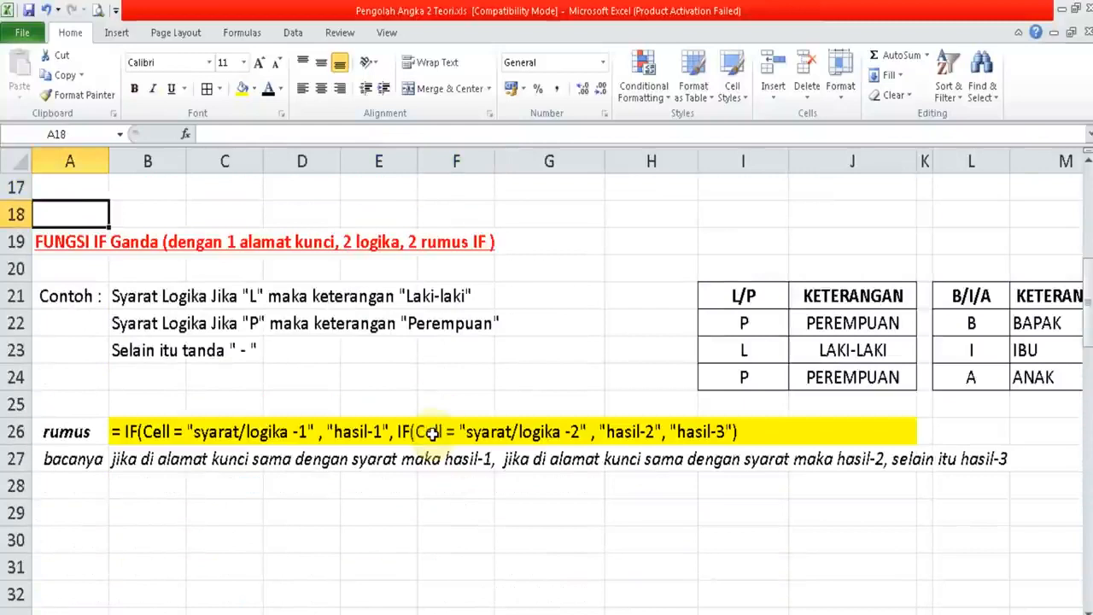
{"action": "key", "text": "Up"}
{"action": "key", "text": "Up"}
{"action": "key", "text": "Up"}
{"action": "key", "text": "Up"}
{"action": "key", "text": "Up"}
{"action": "key", "text": "Up"}
{"action": "key", "text": "Up"}
{"action": "key", "text": "Up"}
{"action": "key", "text": "Up"}
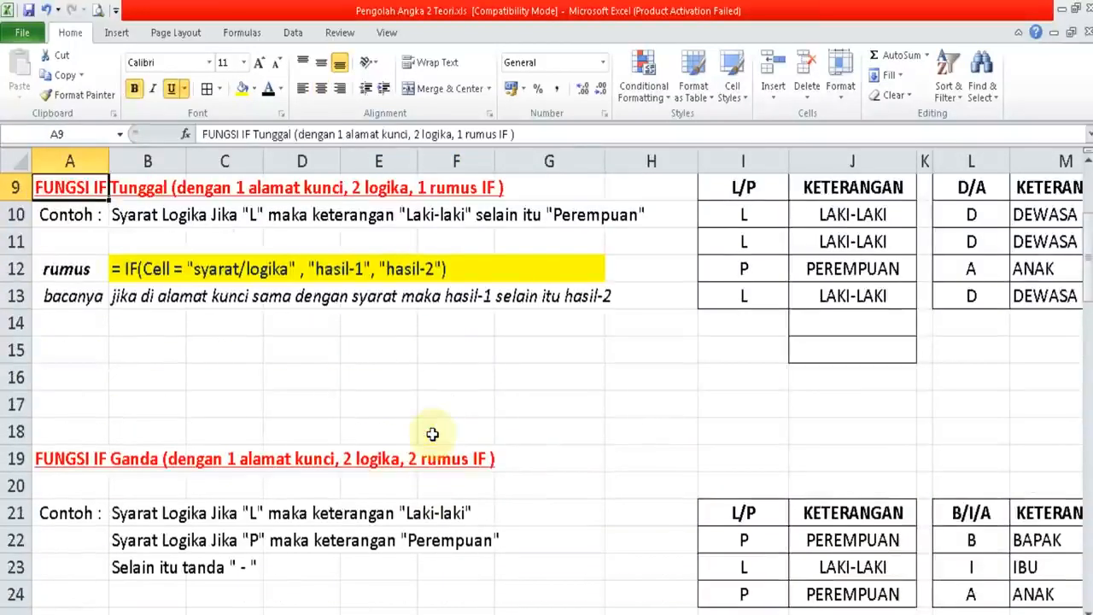
{"action": "key", "text": "Up"}
{"action": "key", "text": "Up"}
{"action": "key", "text": "Up"}
{"action": "key", "text": "Up"}
{"action": "key", "text": "Up"}
{"action": "key", "text": "Up"}
{"action": "key", "text": "Up"}
{"action": "key", "text": "Up"}
- Save the workbook in its current Excel 97-2003 format, continuing past the compatibility check
{"action": "left_click", "coordinate": [460, 300]}
{"action": "left_click", "coordinate": [458, 267]}
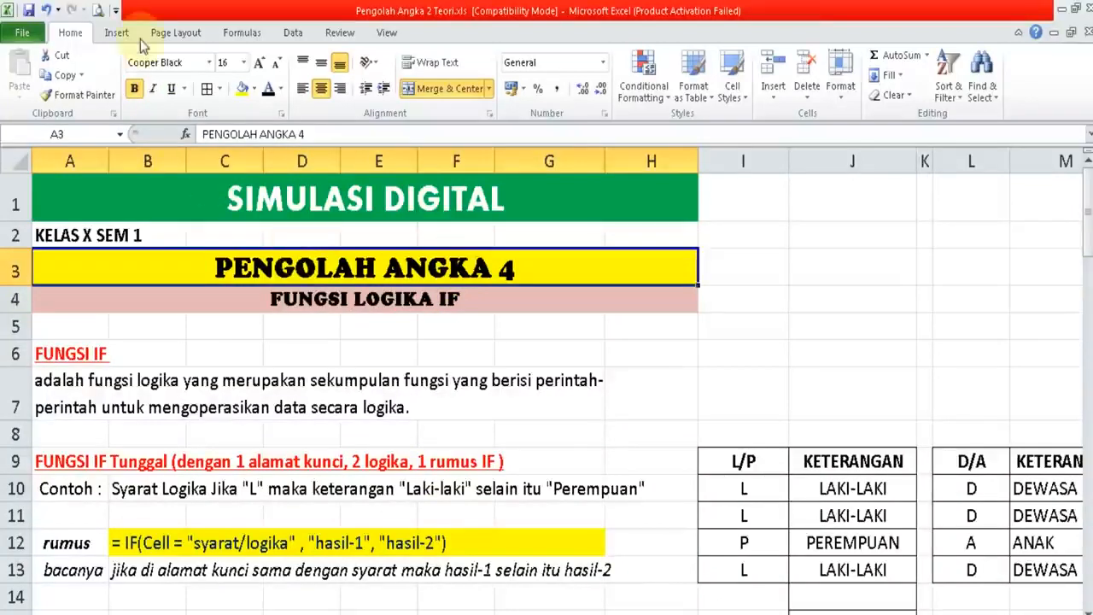
{"action": "left_click", "coordinate": [28, 11]}
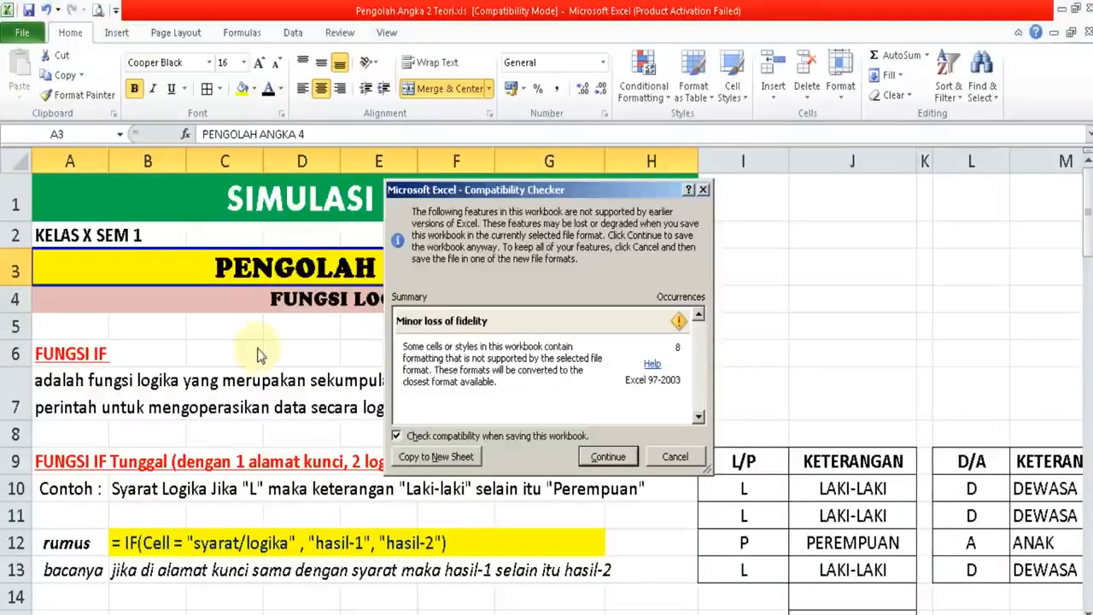
{"action": "left_click", "coordinate": [622, 458]}
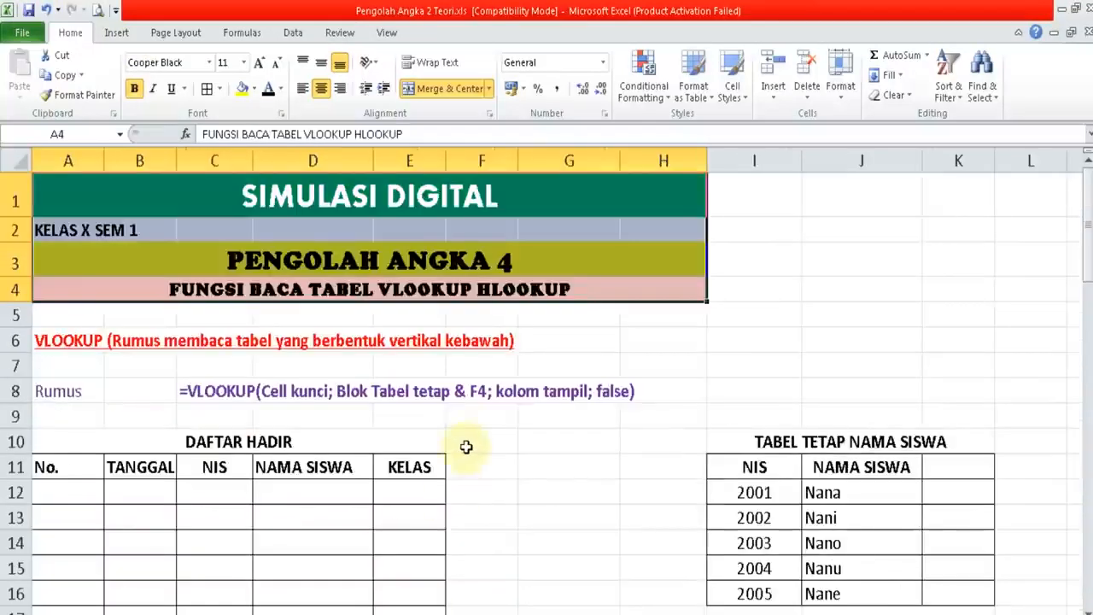
- On the VLOOKUP HLOOKUP sheet, change the title in A3 to "PENGOLAH ANGKA 5"
{"action": "left_click", "coordinate": [466, 440]}
{"action": "left_click", "coordinate": [467, 261]}
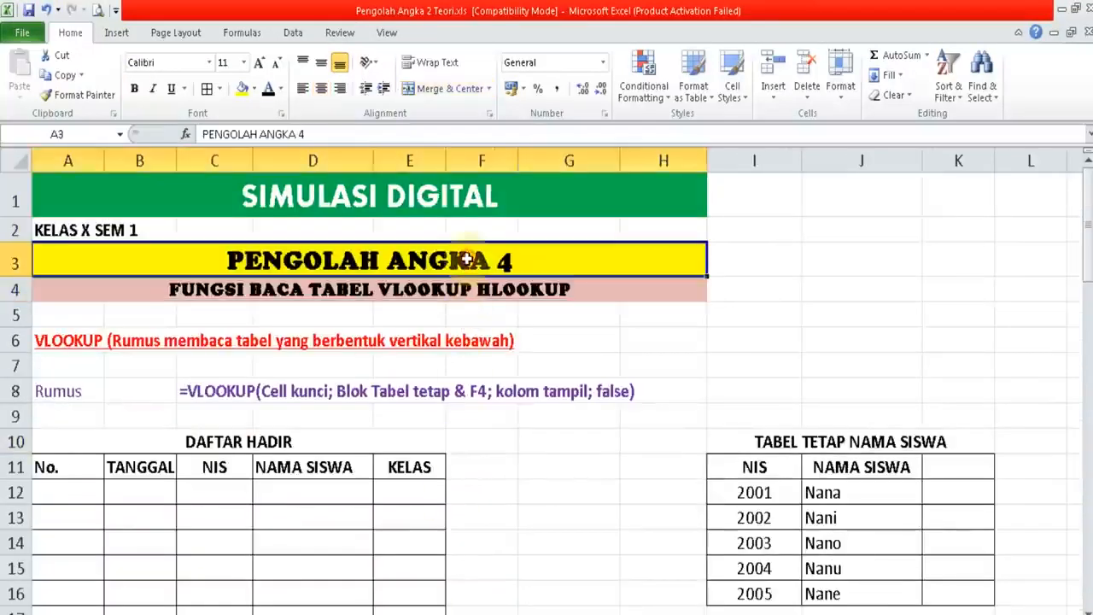
{"action": "left_click", "coordinate": [370, 130]}
{"action": "key", "text": "BackSpace"}
{"action": "type", "text": "5"}
{"action": "key", "text": "Return"}
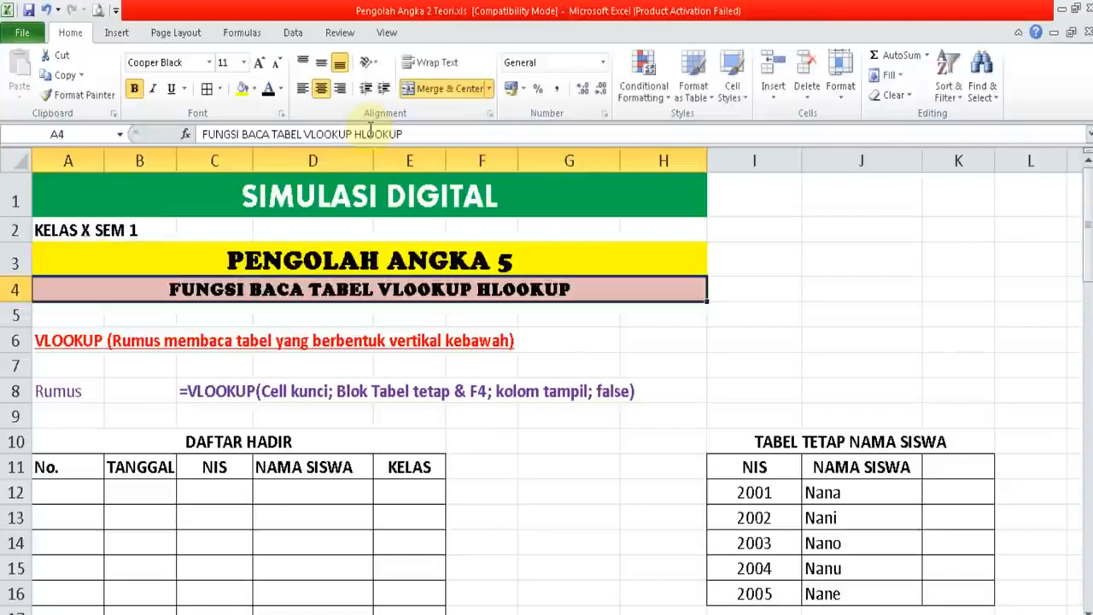
- Examine the VLOOKUP section's heading, its formula pattern and the empty DAFTAR HADIR table
{"action": "left_click", "coordinate": [481, 449]}
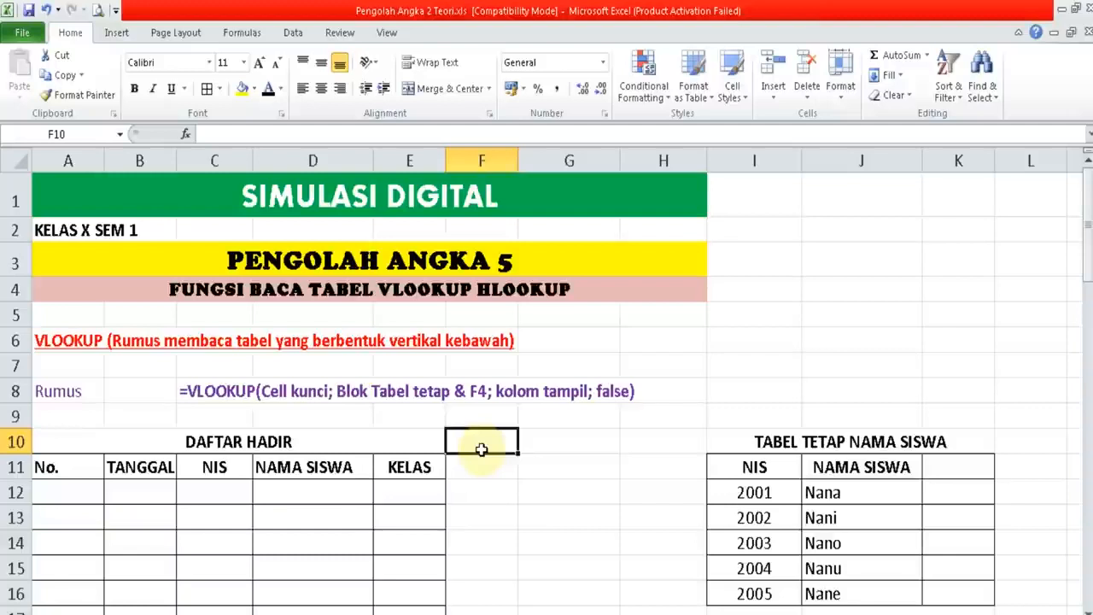
{"action": "key", "text": "Down"}
{"action": "key", "text": "Down"}
{"action": "key", "text": "Down"}
{"action": "key", "text": "Down"}
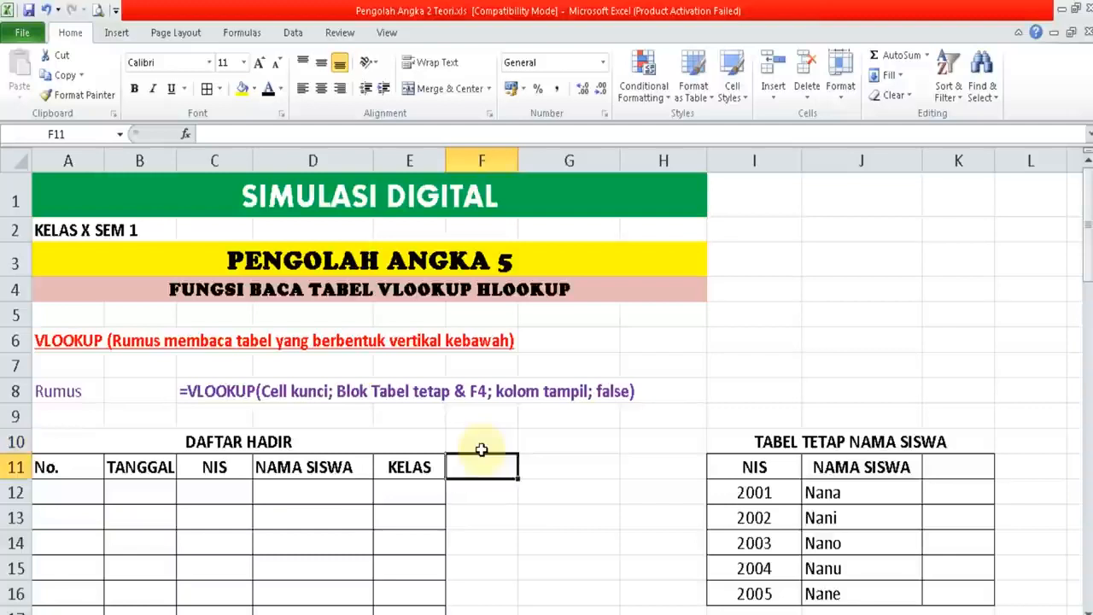
{"action": "key", "text": "Down"}
{"action": "key", "text": "Down"}
{"action": "key", "text": "Down"}
{"action": "key", "text": "Down"}
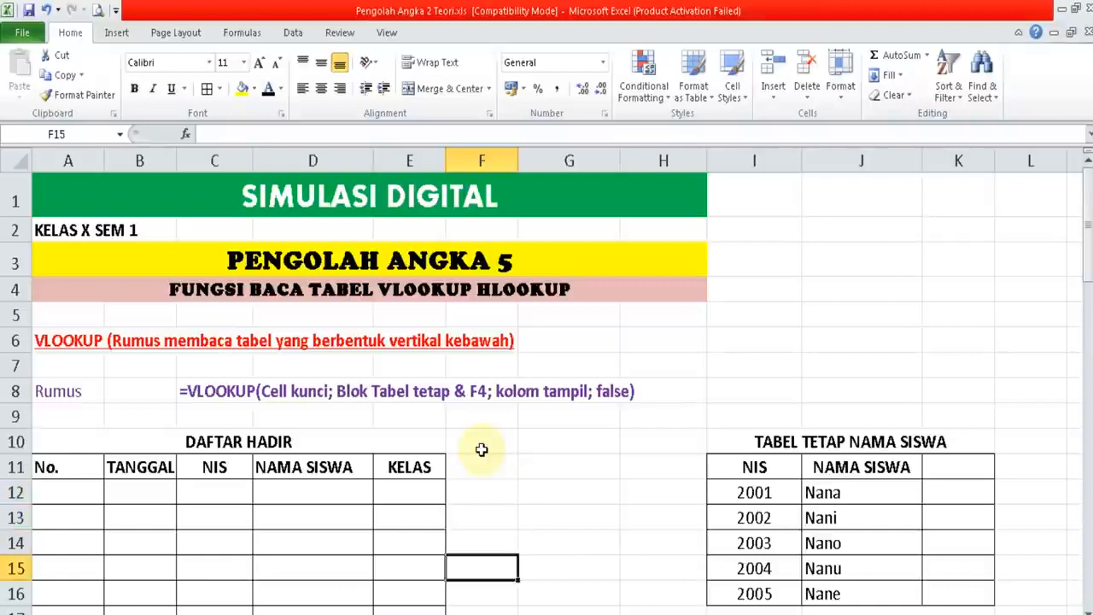
{"action": "key", "text": "Up"}
{"action": "key", "text": "Up"}
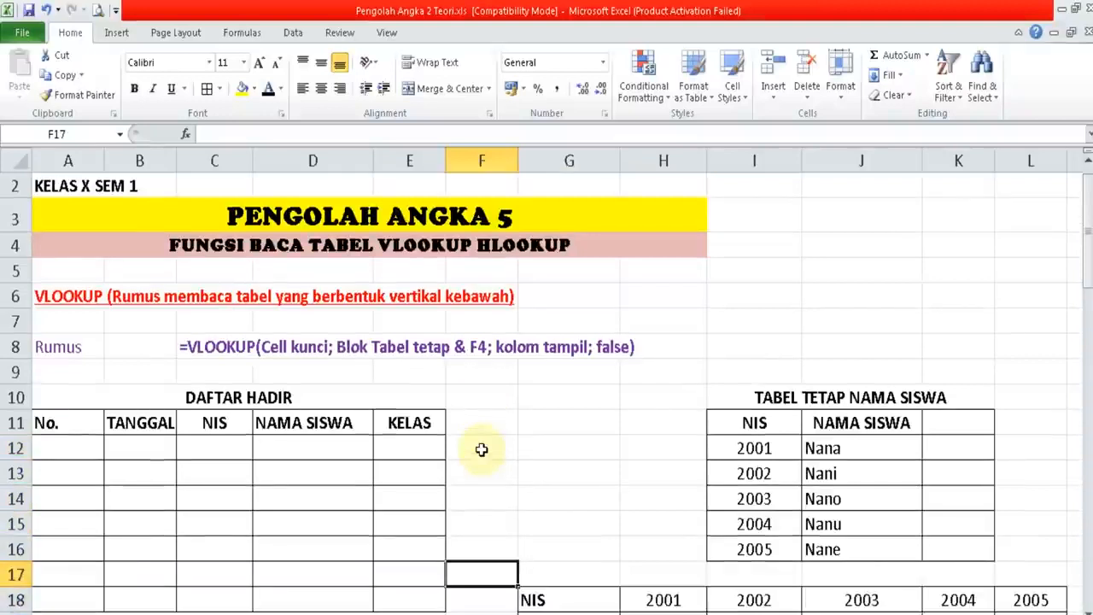
{"action": "left_click", "coordinate": [482, 450]}
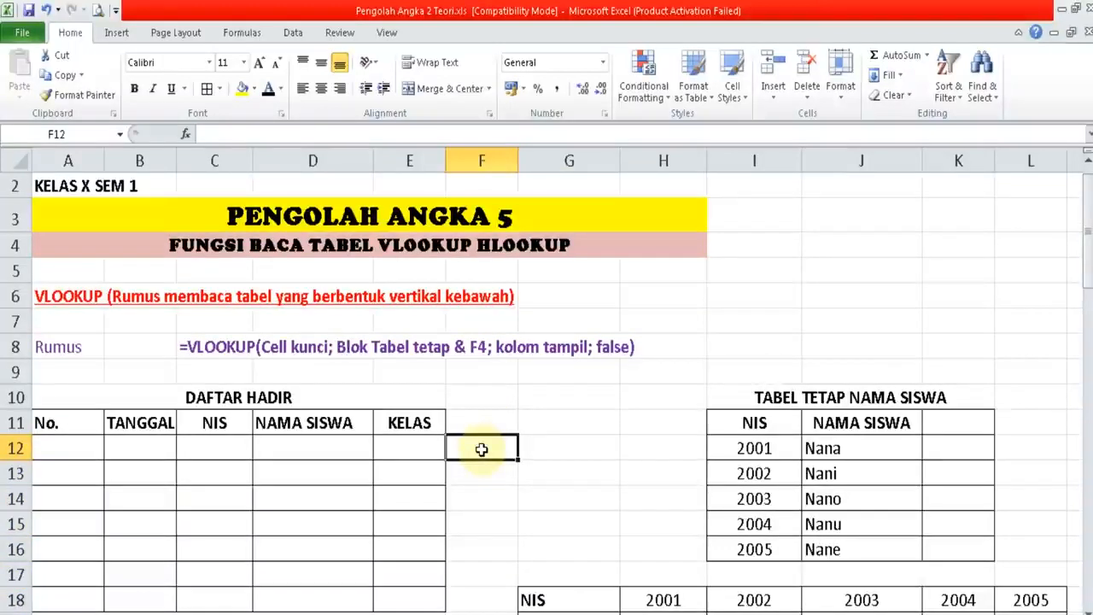
{"action": "left_click", "coordinate": [282, 315]}
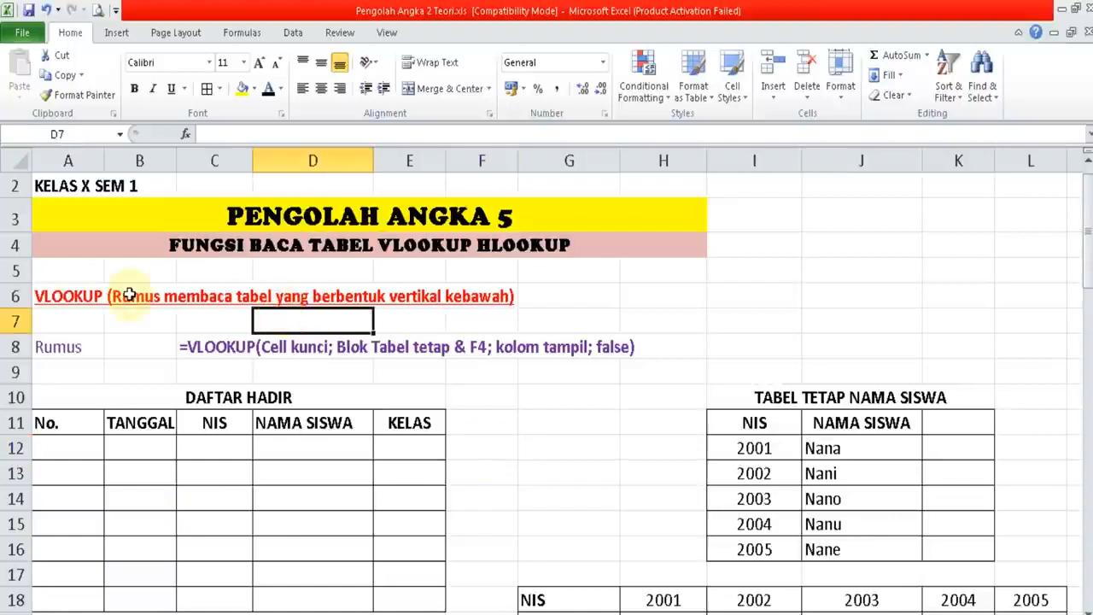
{"action": "left_click", "coordinate": [77, 297]}
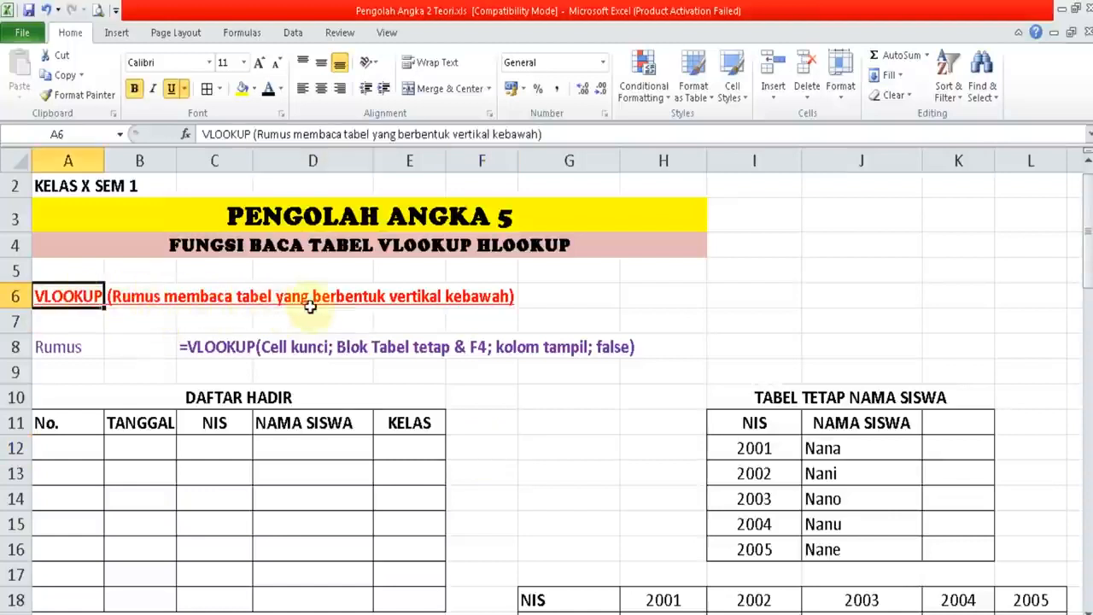
{"action": "left_click", "coordinate": [608, 449]}
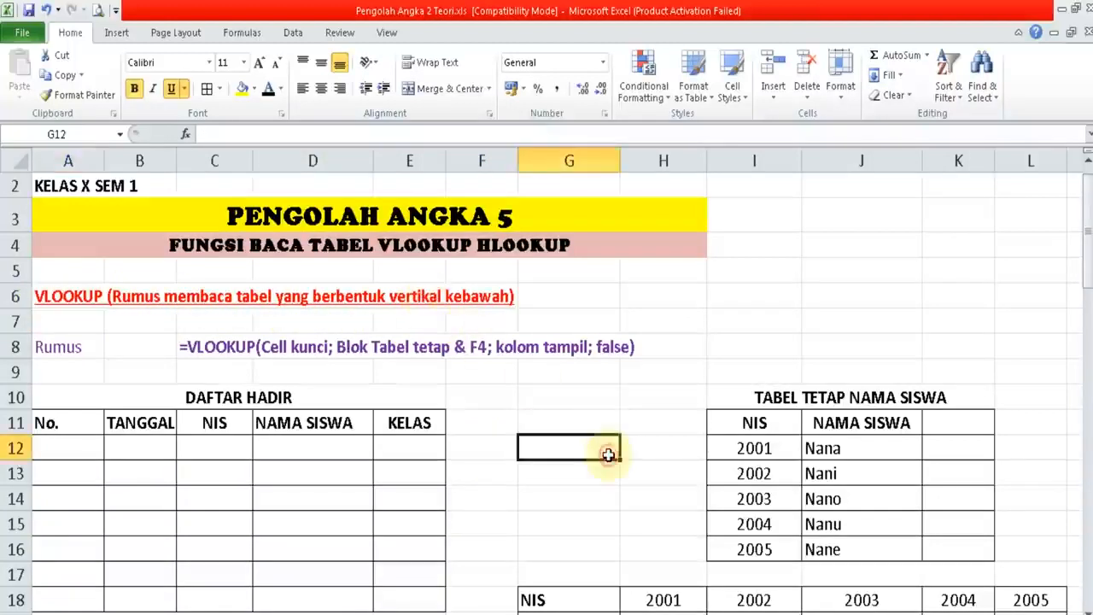
- Examine the TABEL TETAP NAMA SISWA lookup table and the horizontal NIS/KELAS table below it
{"action": "left_click", "coordinate": [757, 422]}
{"action": "key", "text": "Right"}
{"action": "key", "text": "Right"}
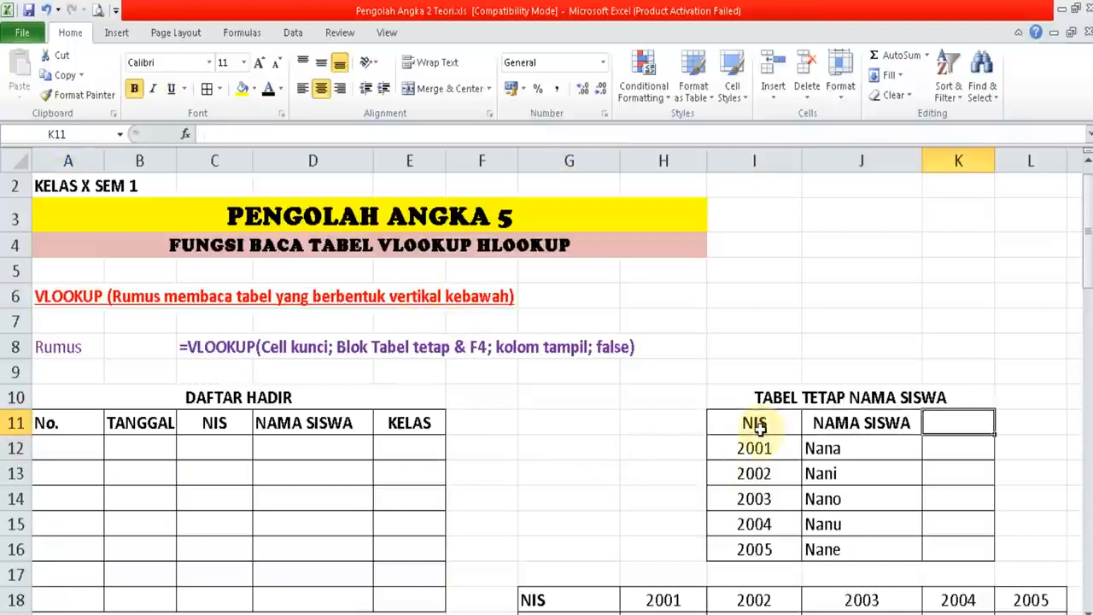
{"action": "key", "text": "Down"}
{"action": "key", "text": "Down"}
{"action": "key", "text": "Down"}
{"action": "key", "text": "Down"}
{"action": "key", "text": "Down"}
{"action": "key", "text": "Down"}
{"action": "key", "text": "Down"}
{"action": "key", "text": "Down"}
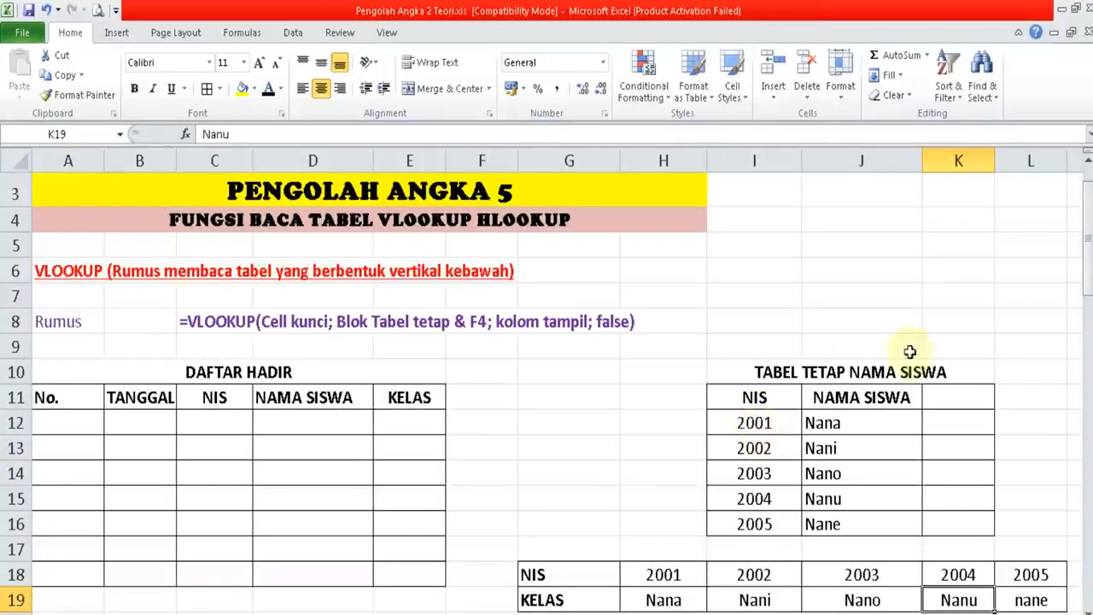
{"action": "left_click", "coordinate": [797, 413]}
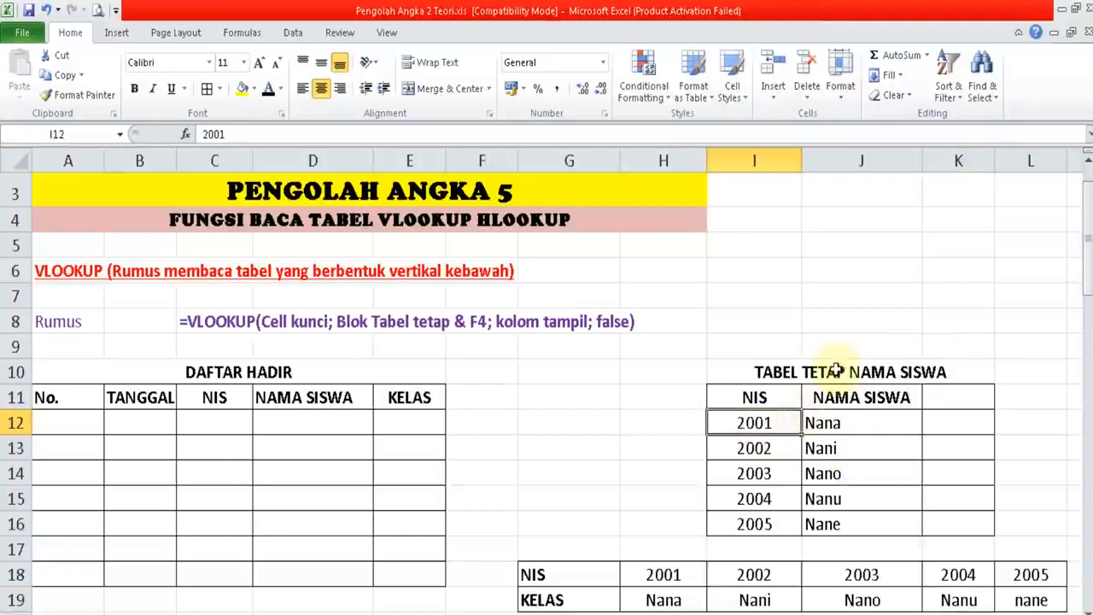
{"action": "left_click", "coordinate": [830, 368]}
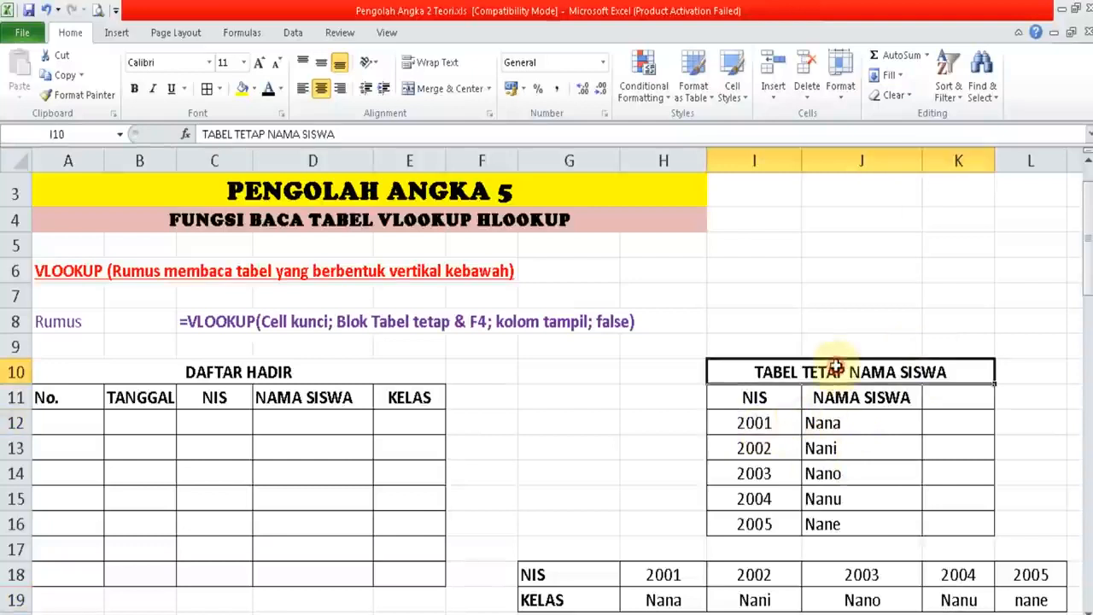
- Compare the NIS and NAMA SISWA columns of the fixed lookup table with those of the DAFTAR HADIR table
{"action": "left_click", "coordinate": [784, 393]}
{"action": "left_click", "coordinate": [842, 396]}
{"action": "left_click_drag", "start_coordinate": [785, 395], "coordinate": [831, 526]}
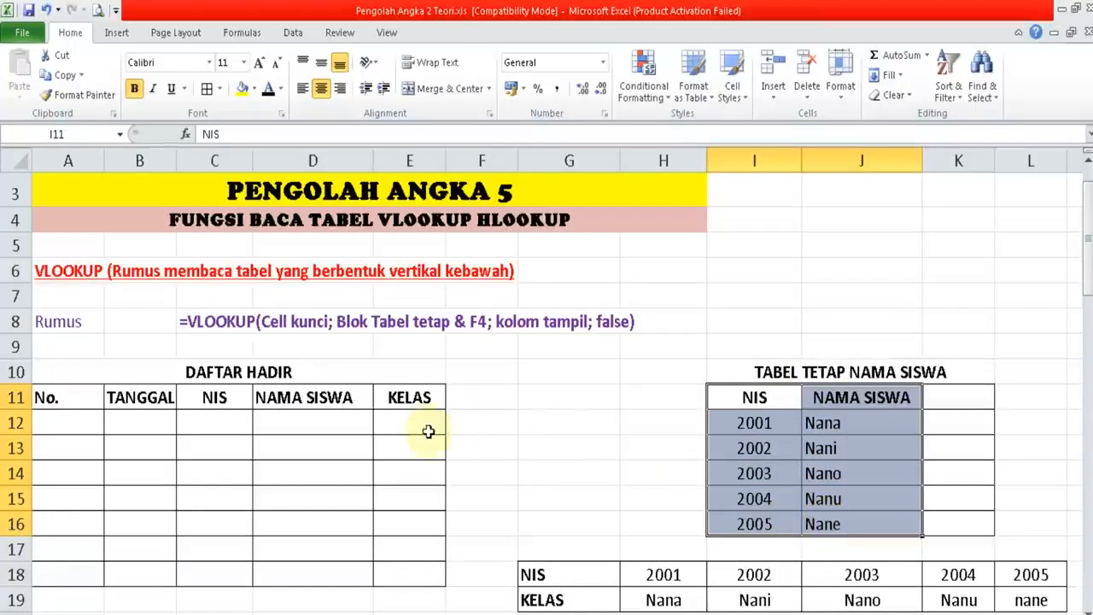
{"action": "left_click", "coordinate": [287, 467]}
{"action": "left_click", "coordinate": [233, 369]}
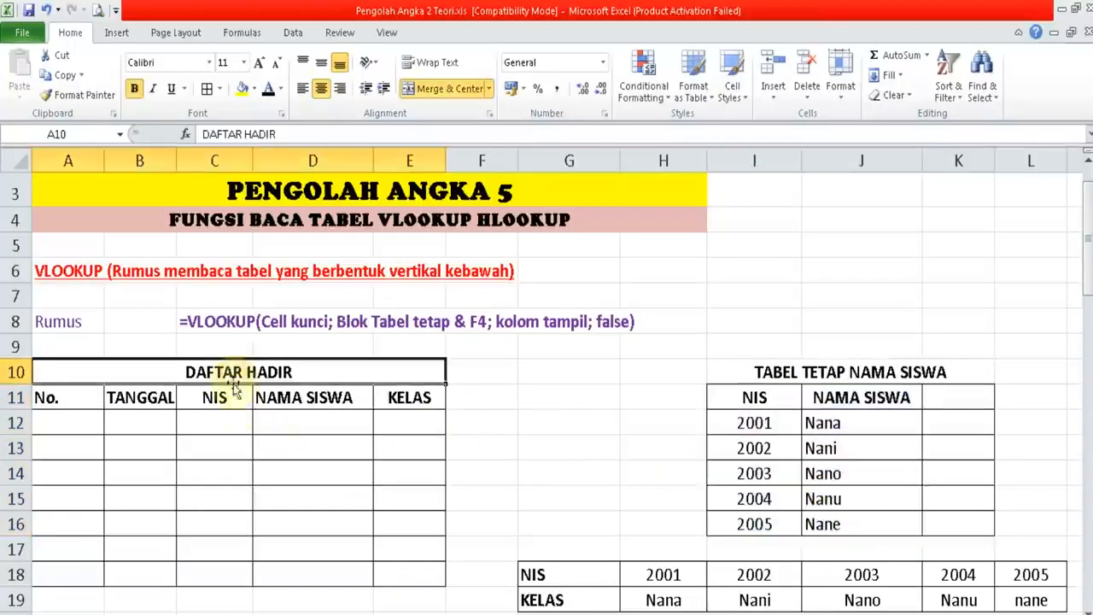
{"action": "left_click", "coordinate": [236, 428]}
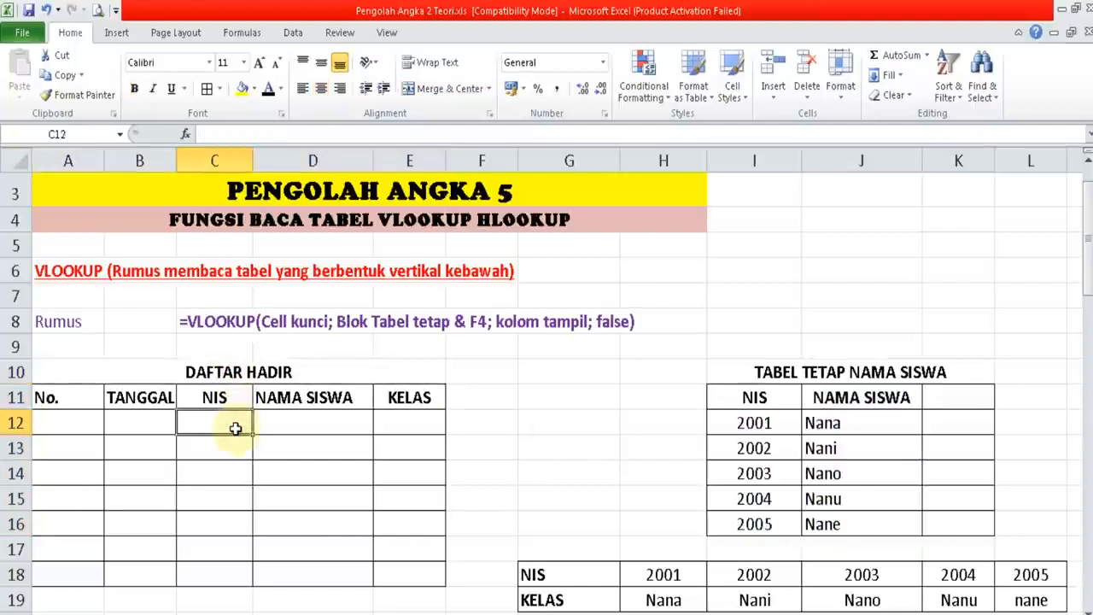
{"action": "left_click", "coordinate": [294, 418]}
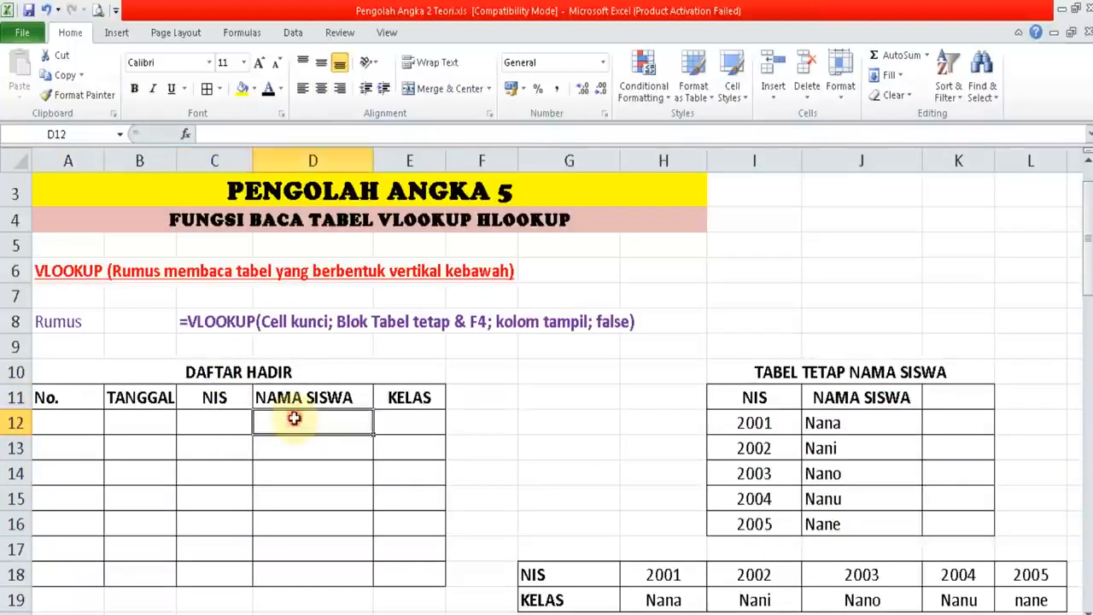
{"action": "left_click", "coordinate": [240, 417]}
- In D12 under NAMA SISWA, enter =VLOOKUP(C12;$I$12:$J$16;2;FALSE) to look up the student name by NIS
{"action": "left_click", "coordinate": [295, 418]}
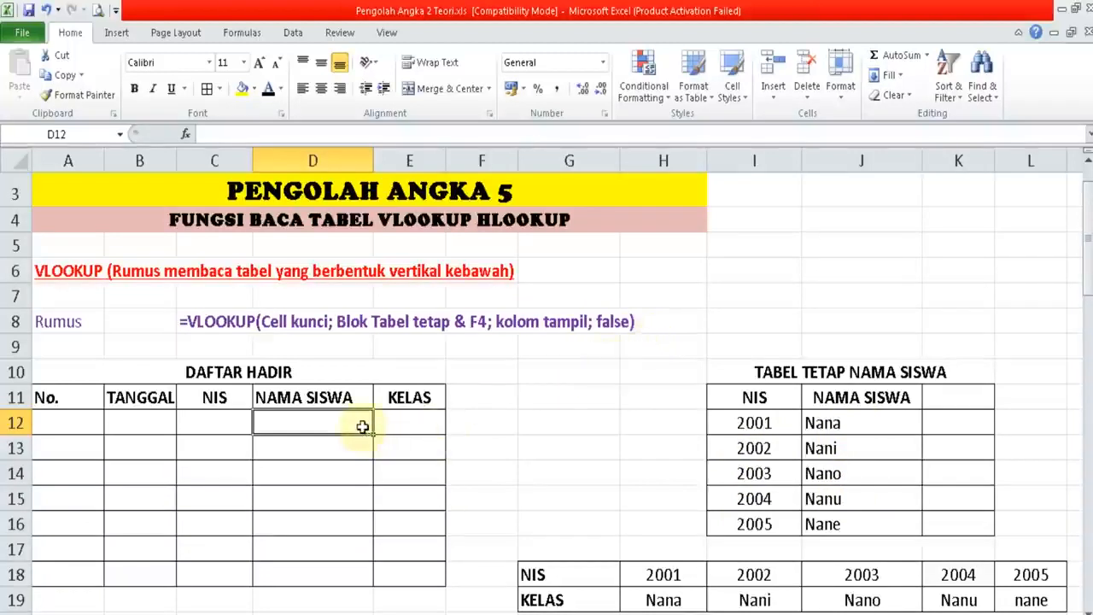
{"action": "type", "text": "="}
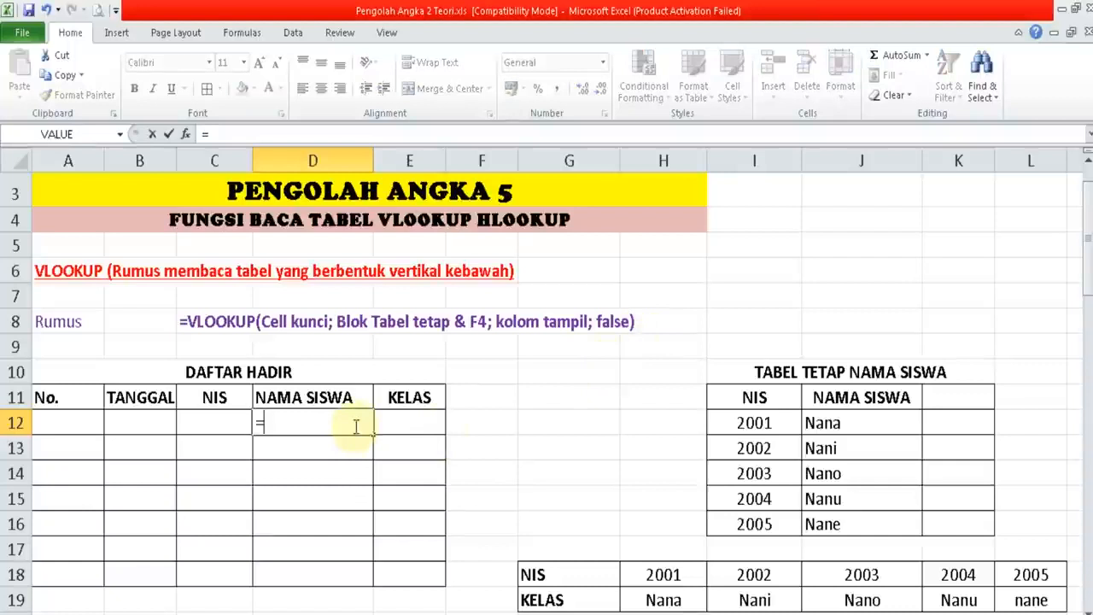
{"action": "type", "text": "VLOO"}
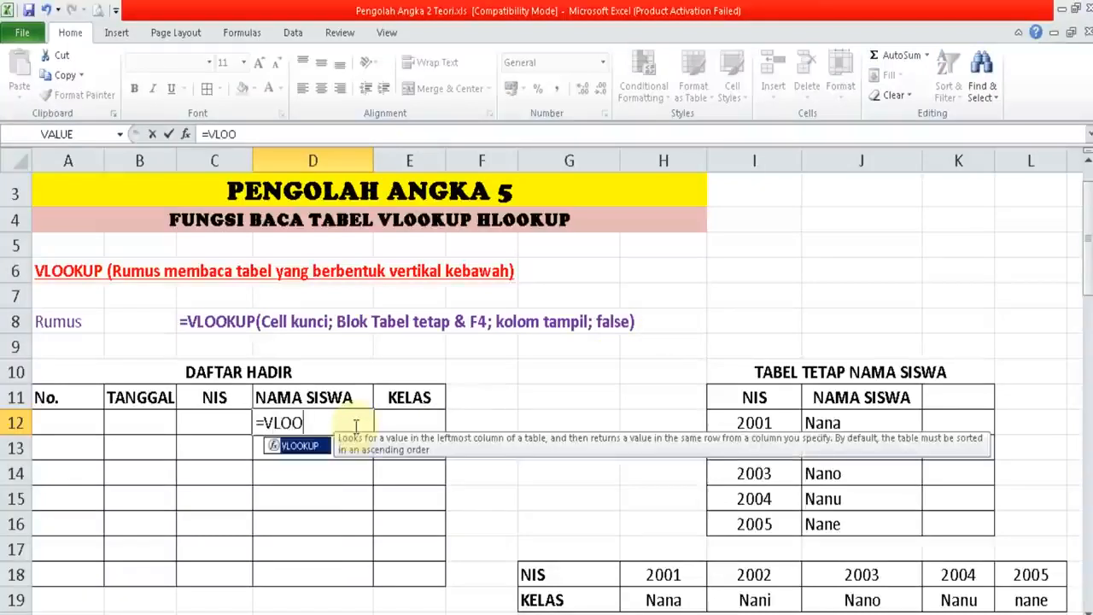
{"action": "type", "text": "KUP("}
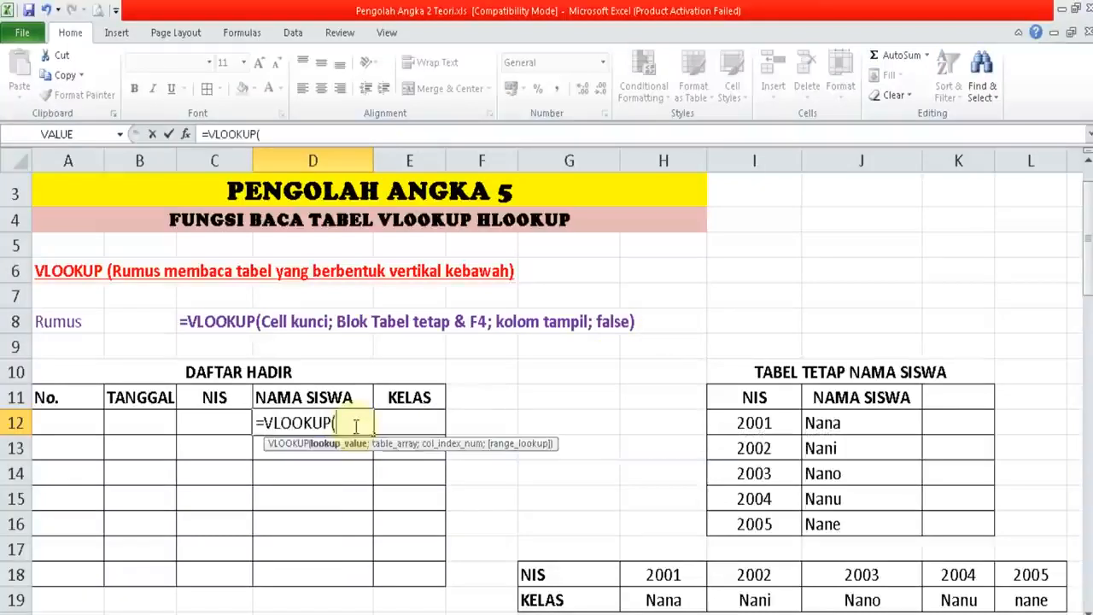
{"action": "left_click", "coordinate": [226, 423]}
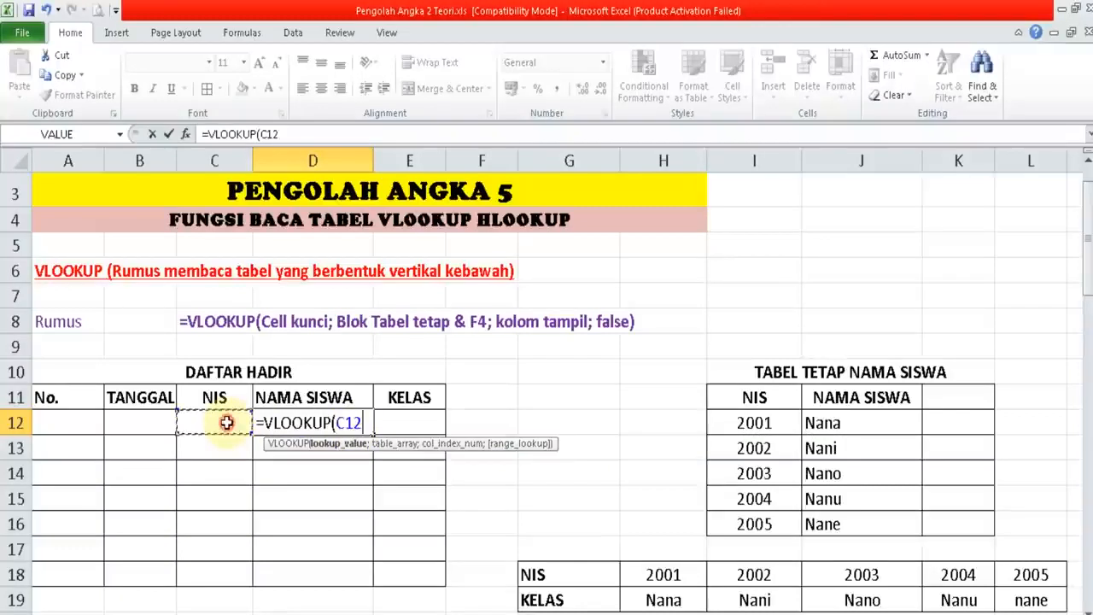
{"action": "type", "text": ";"}
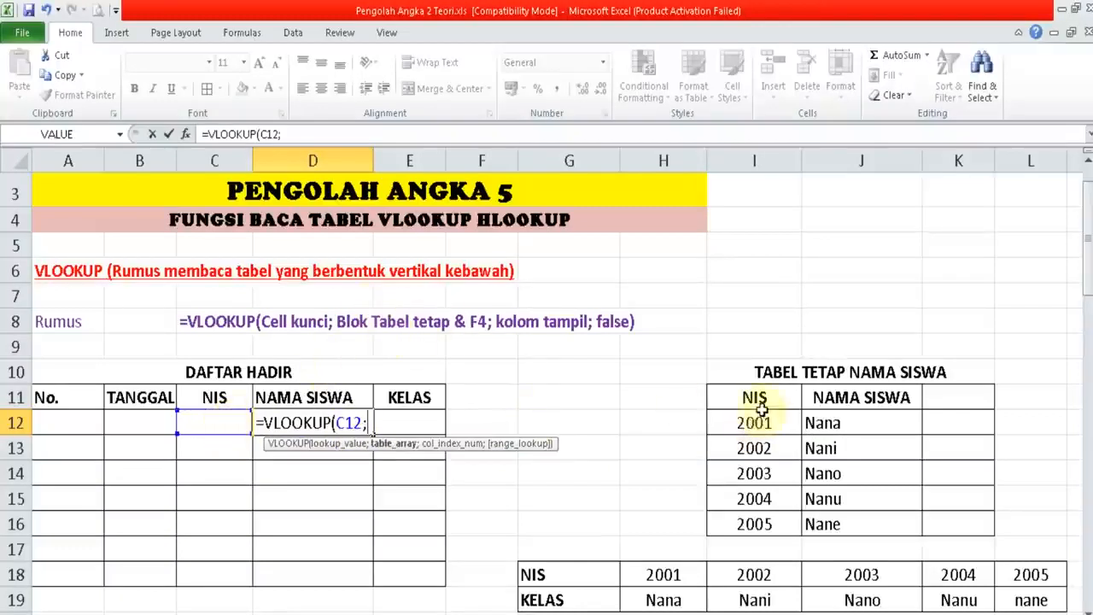
{"action": "left_click_drag", "start_coordinate": [760, 420], "coordinate": [865, 532]}
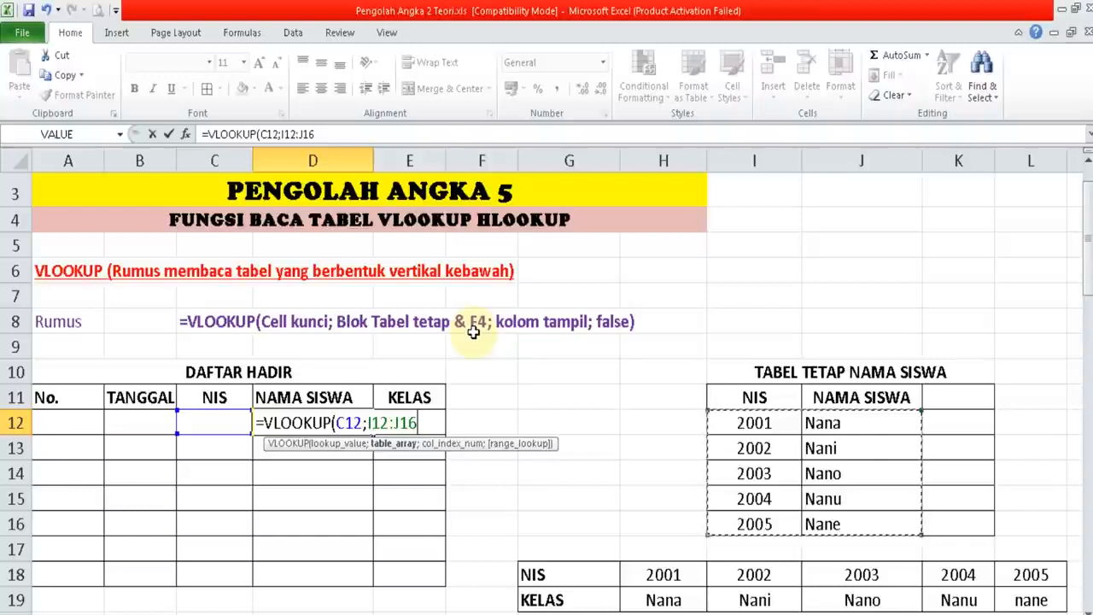
{"action": "key", "text": "F4"}
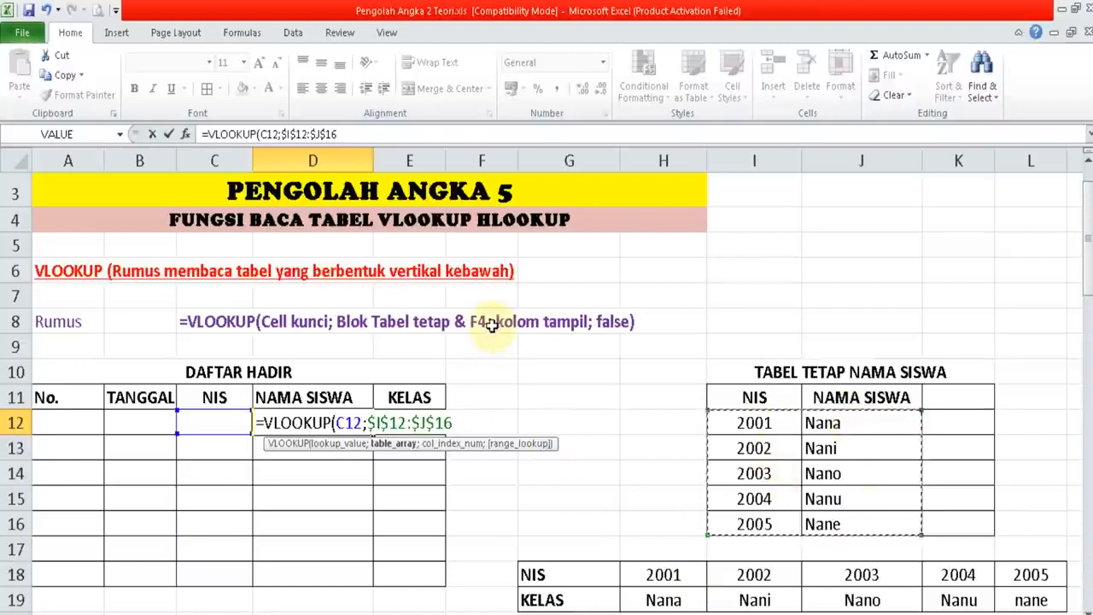
{"action": "type", "text": ";"}
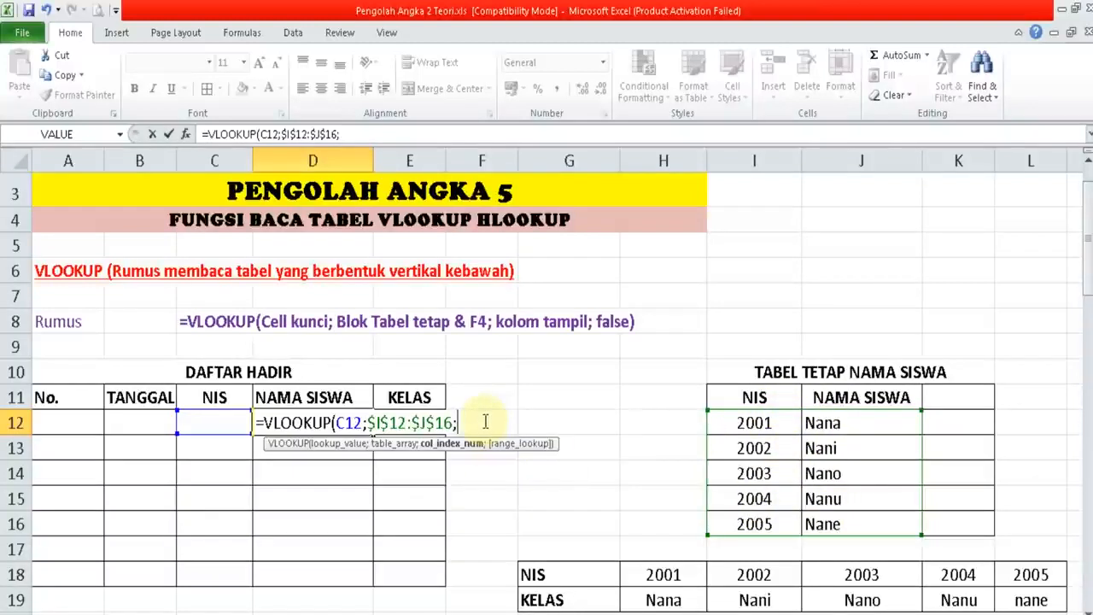
{"action": "type", "text": ";"}
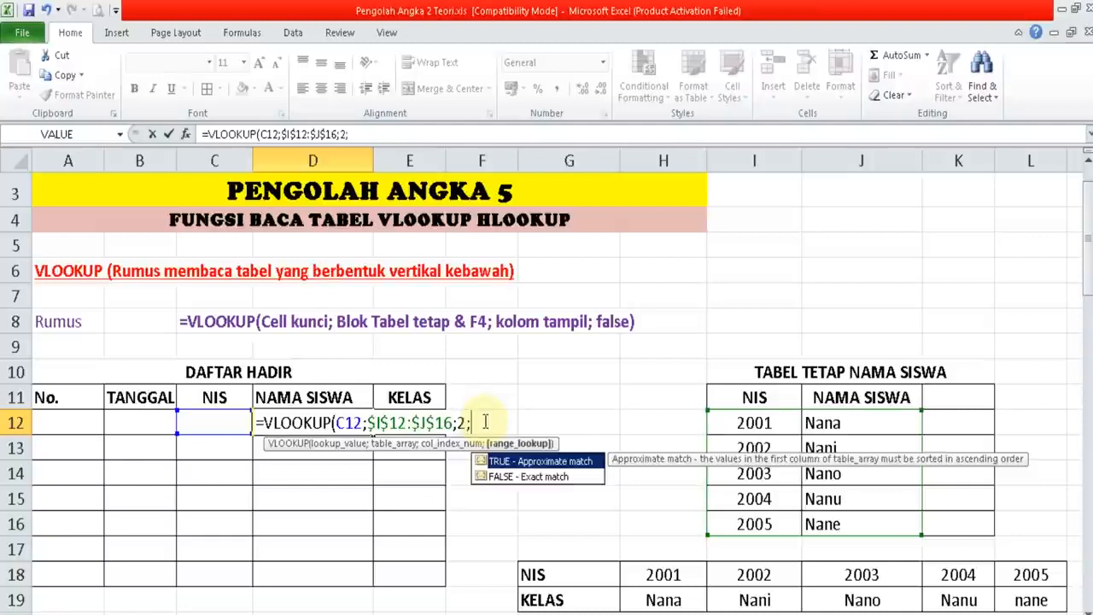
{"action": "double_click", "coordinate": [495, 478]}
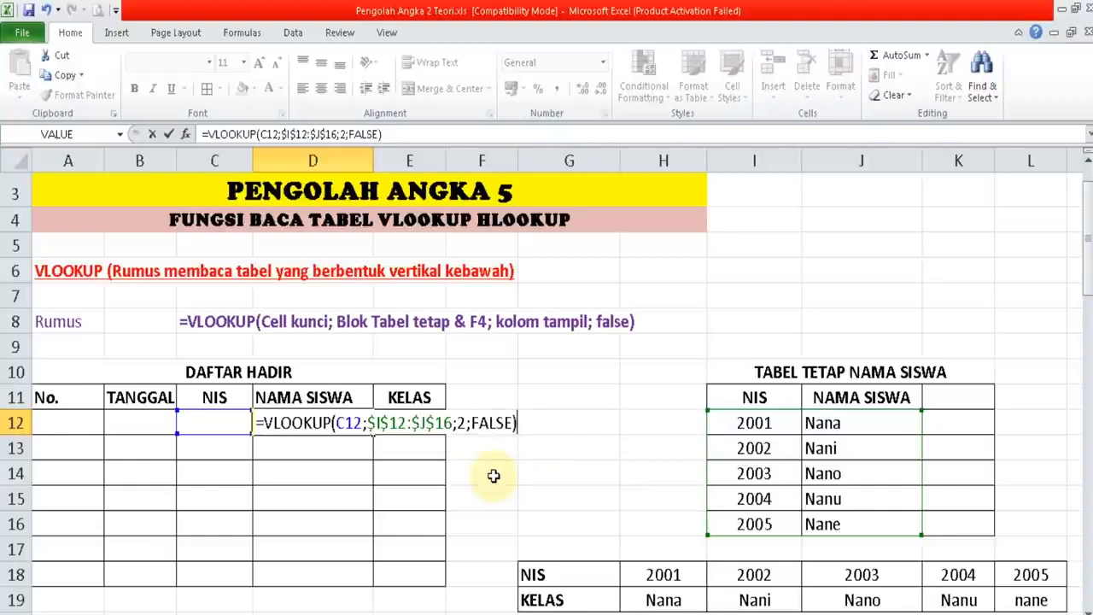
{"action": "key", "text": "Return"}
{"action": "left_click", "coordinate": [342, 427]}
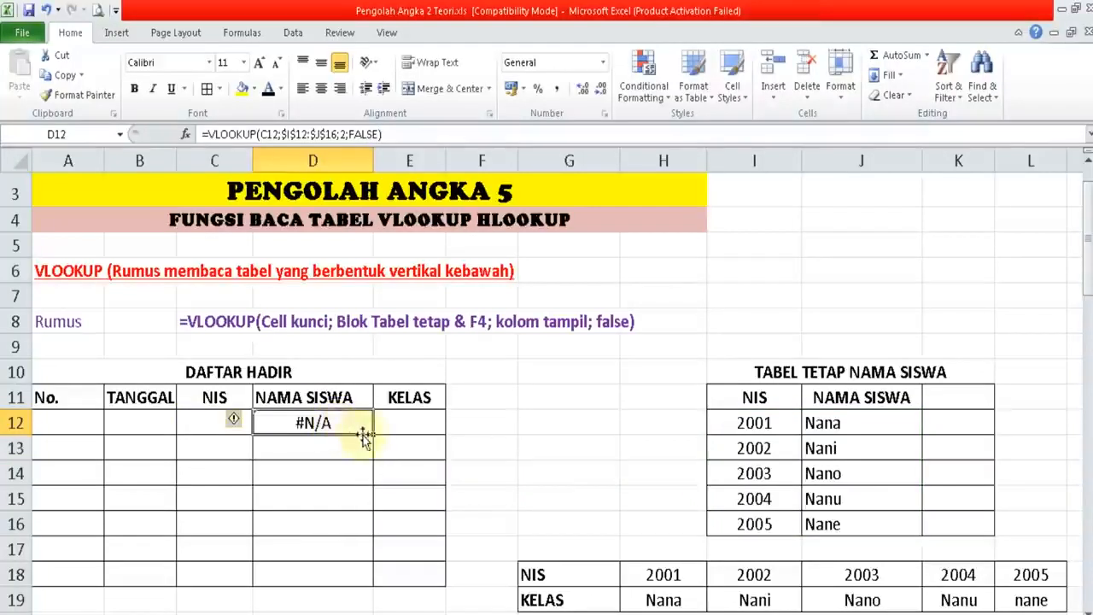
- Enter NIS 2002 in C12 and check the lookup result in D12
{"action": "left_click", "coordinate": [207, 417]}
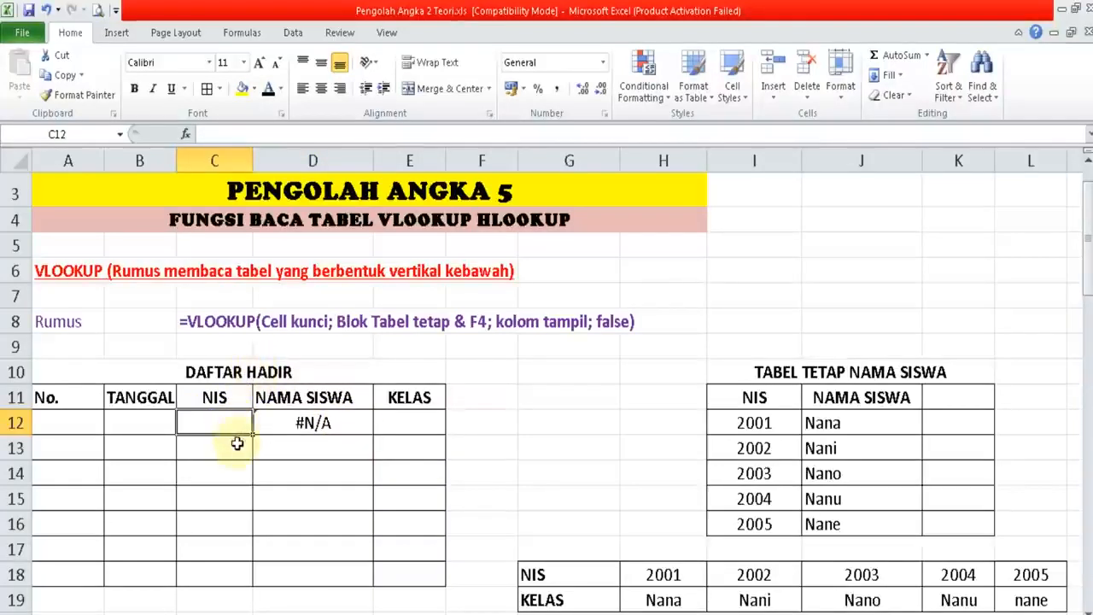
{"action": "type", "text": "2002"}
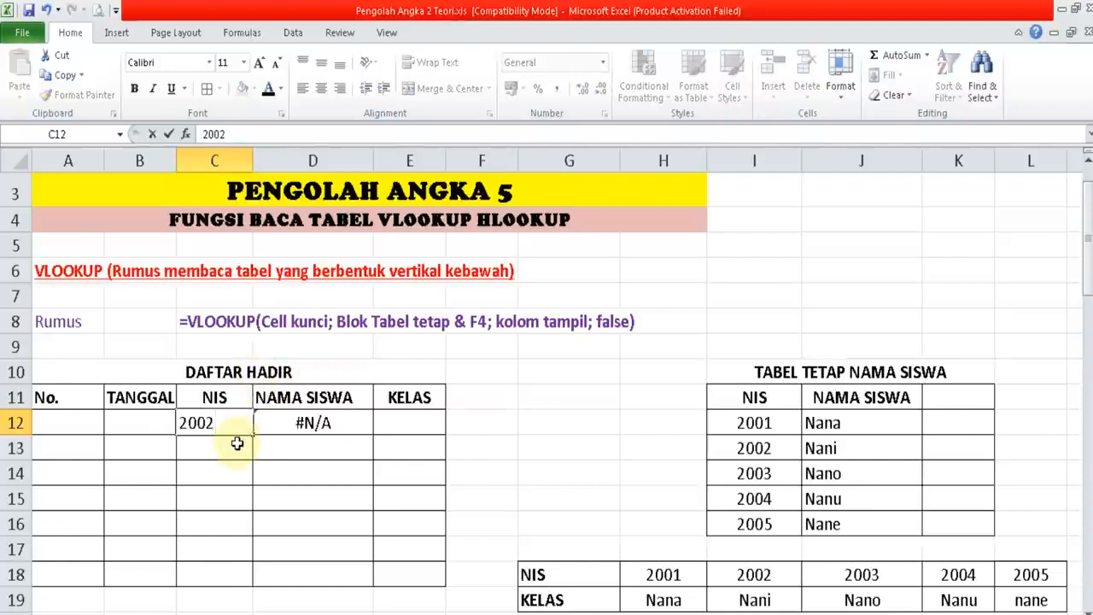
{"action": "key", "text": "Return"}
{"action": "key", "text": "Right"}
{"action": "key", "text": "Up"}
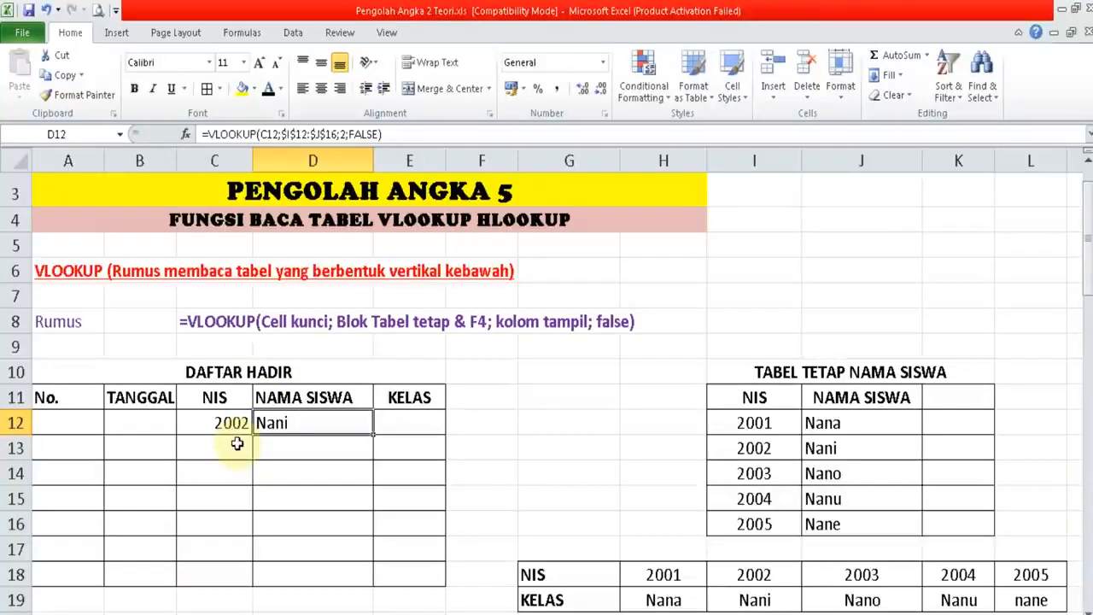
- Enter =VLOOKUP(C13;$I$12:$J$16;2;FALSE) in D13 and fill it down to D17
{"action": "left_click", "coordinate": [273, 442]}
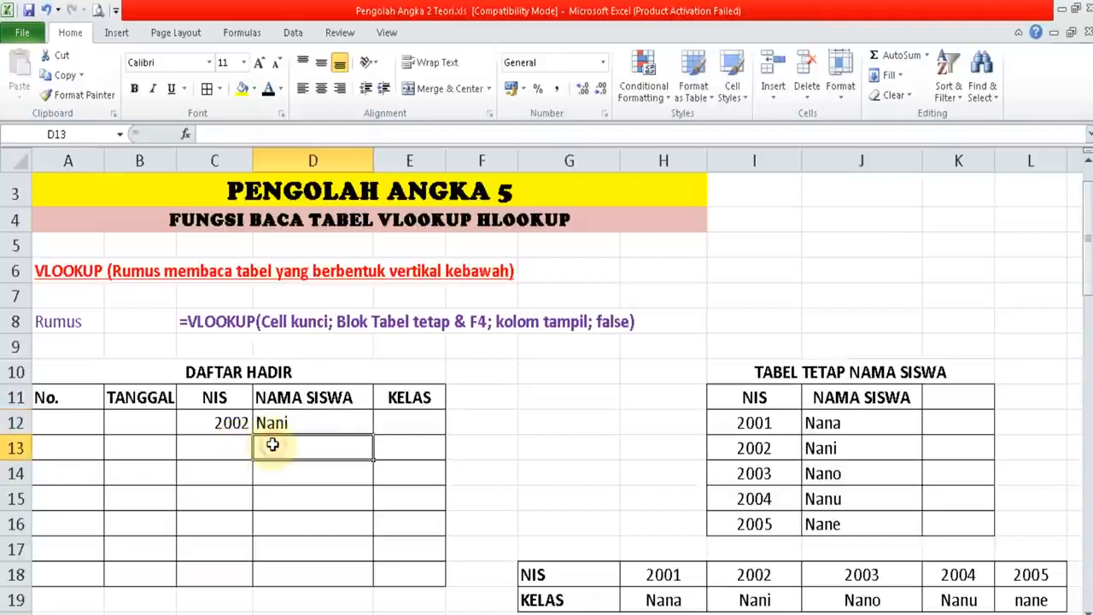
{"action": "type", "text": "=VLOOKU"}
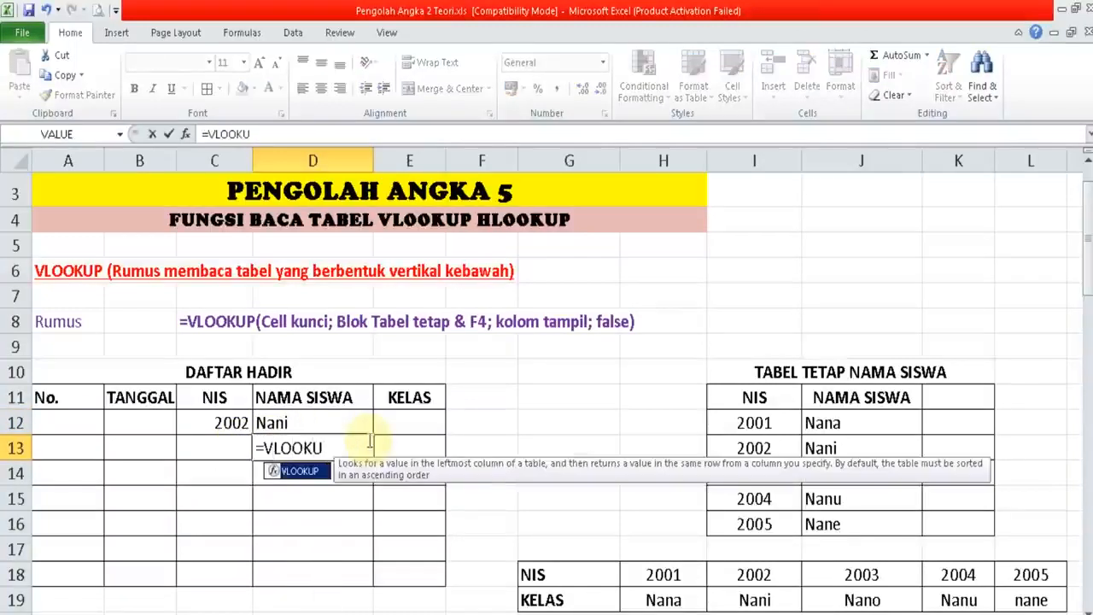
{"action": "type", "text": "P("}
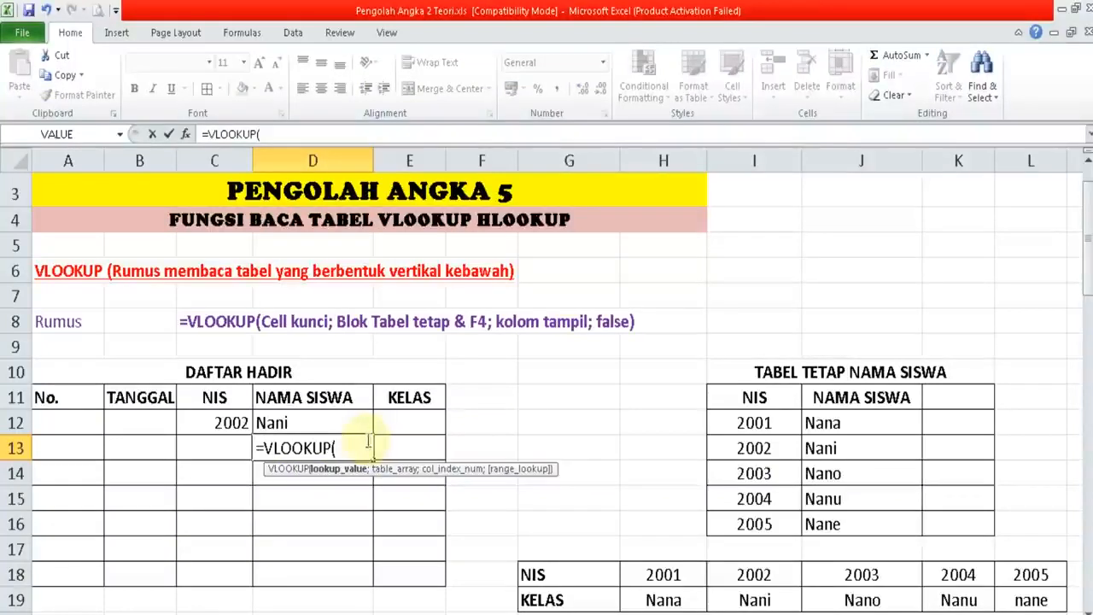
{"action": "left_click", "coordinate": [240, 445]}
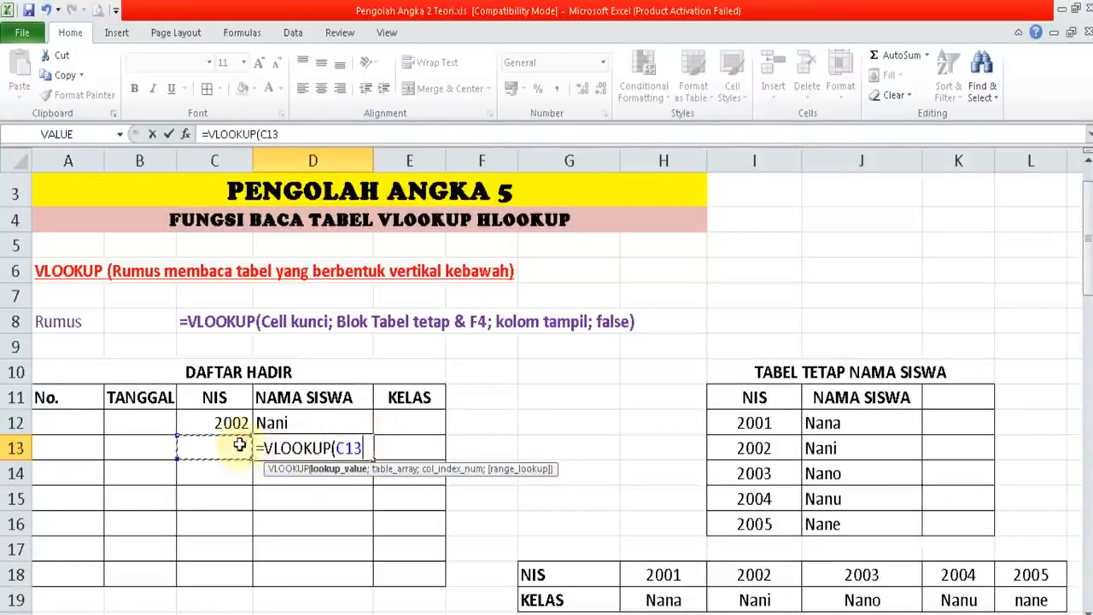
{"action": "type", "text": ";"}
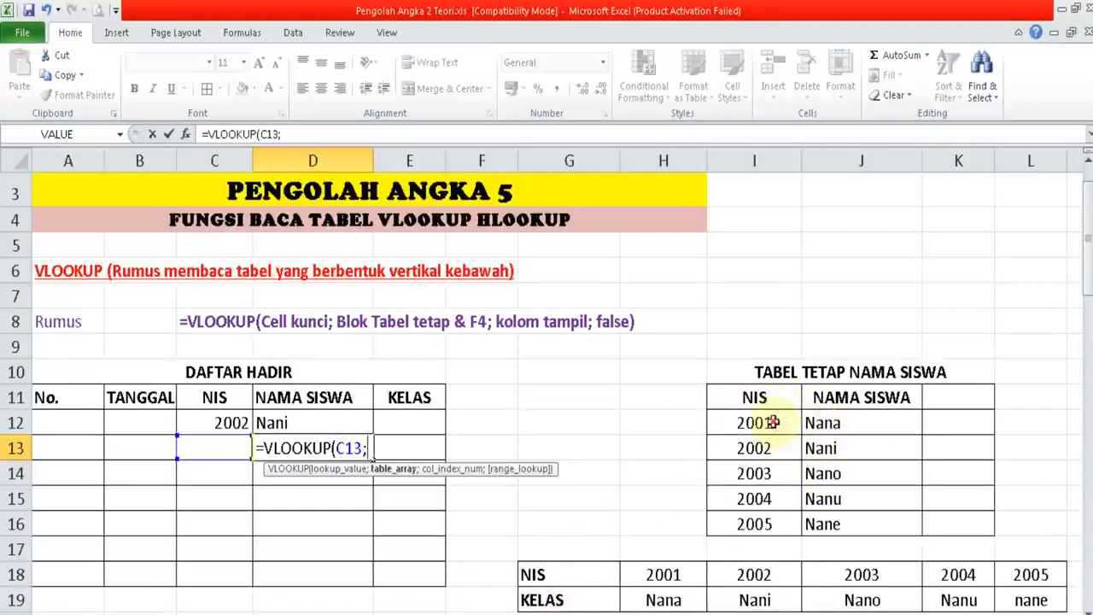
{"action": "left_click_drag", "start_coordinate": [773, 422], "coordinate": [808, 520]}
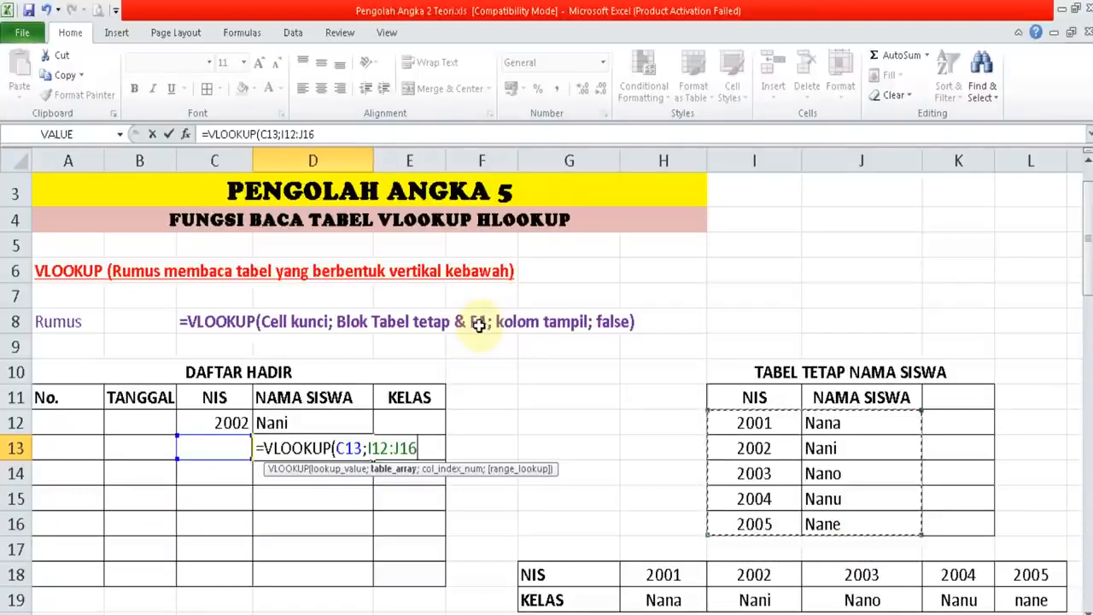
{"action": "key", "text": "F4"}
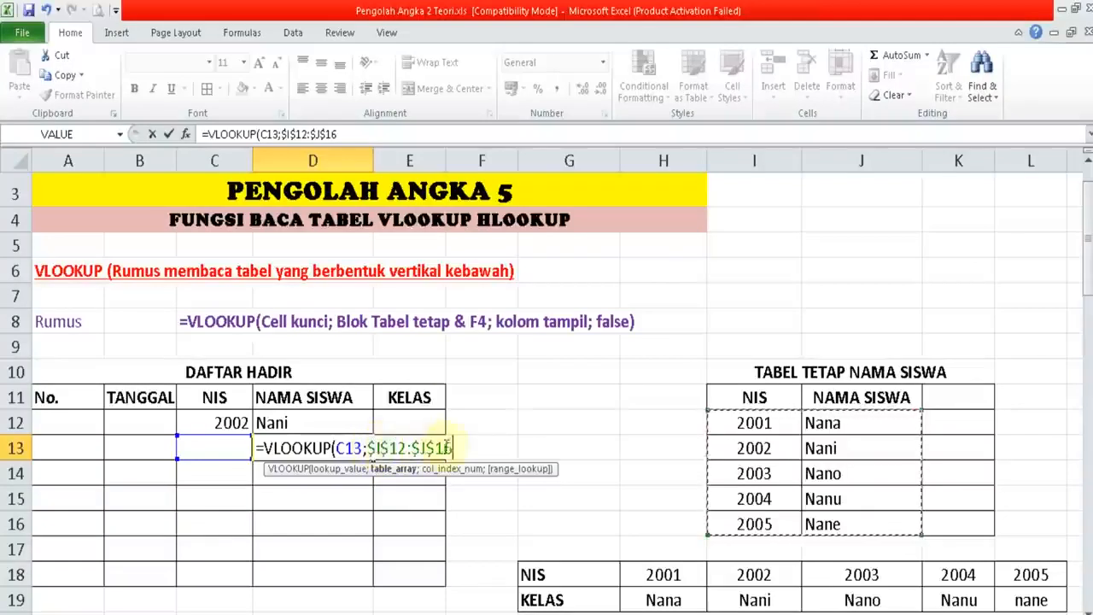
{"action": "type", "text": ";"}
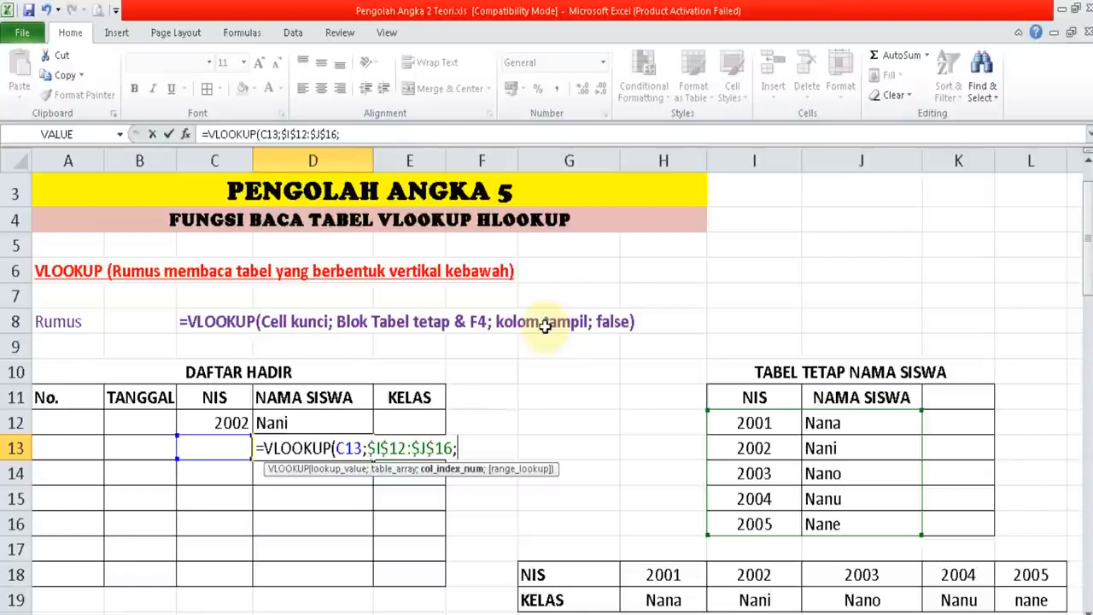
{"action": "type", "text": "2;"}
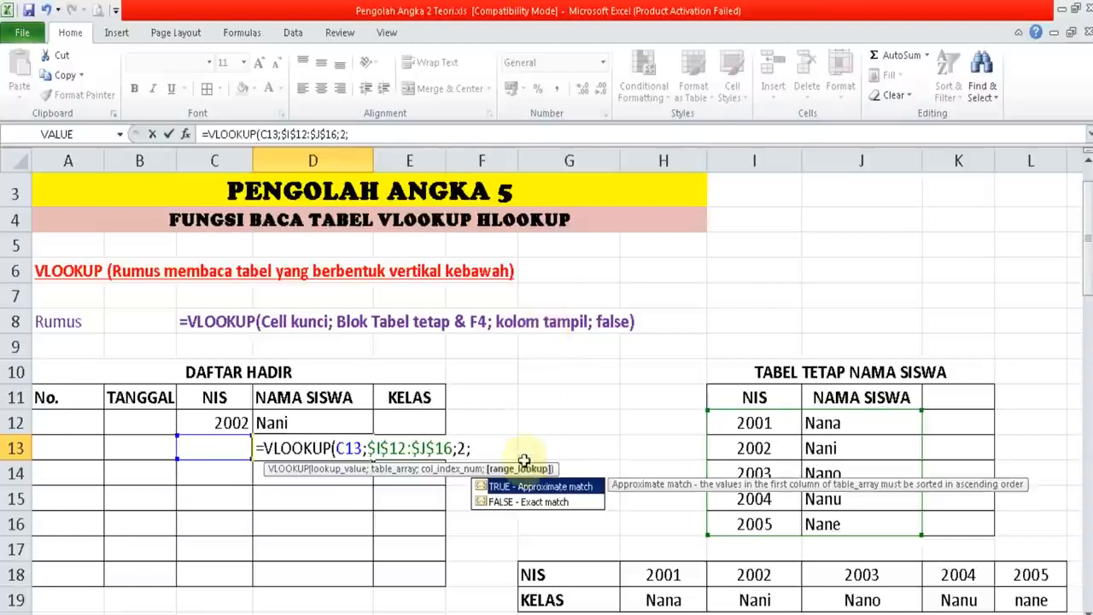
{"action": "type", "text": "FALSE)"}
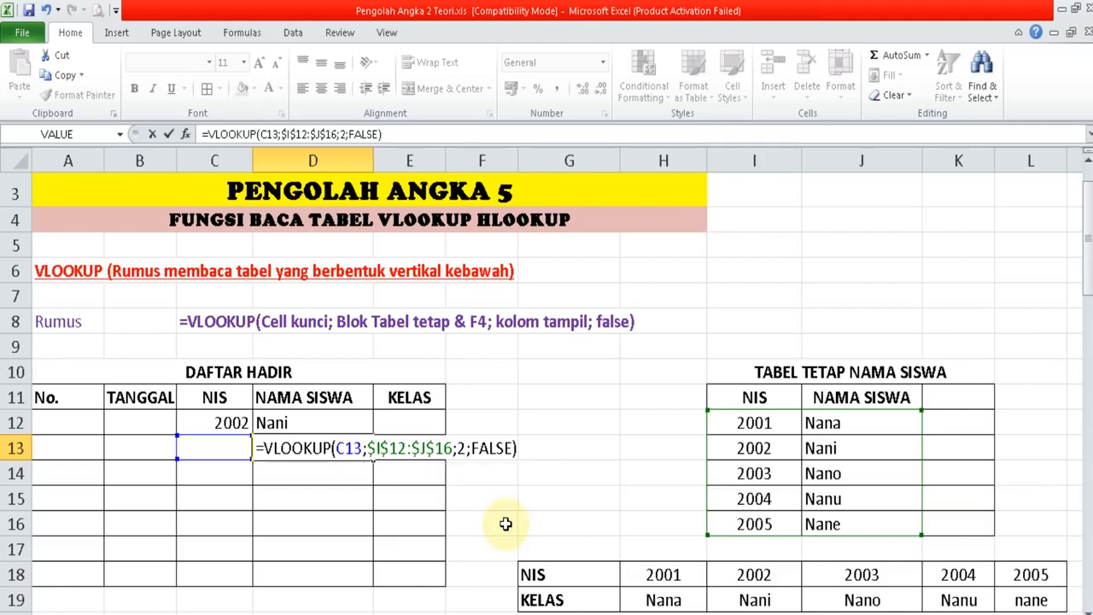
{"action": "key", "text": "Return"}
{"action": "key", "text": "Up"}
{"action": "left_click_drag", "start_coordinate": [374, 460], "coordinate": [374, 555]}
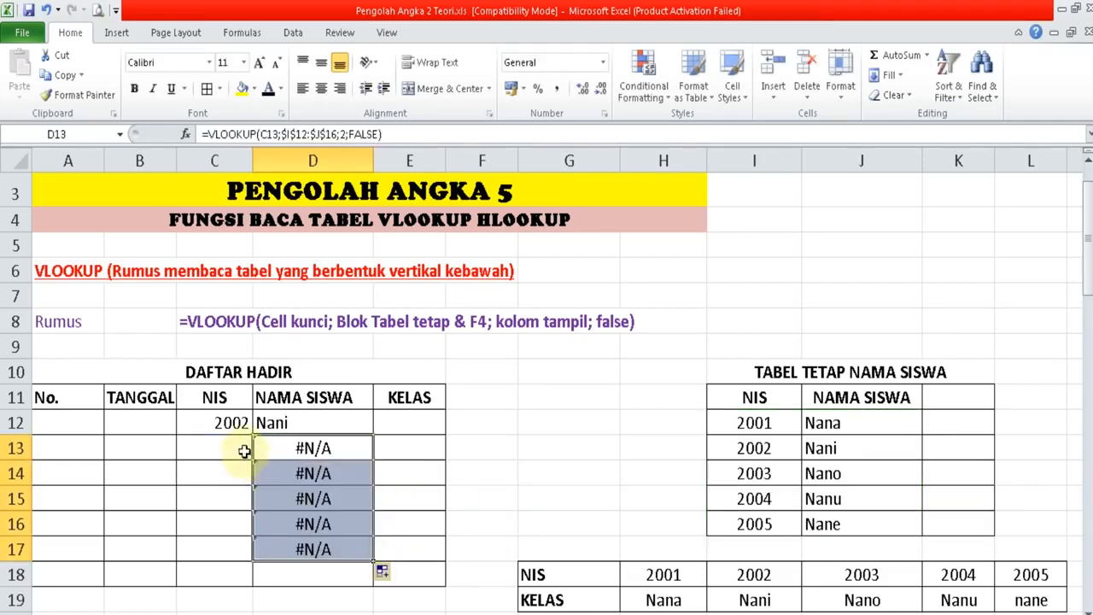
- Enter the NIS values 2004, 2005 and 2003 in C13 to C15 of the DAFTAR HADIR table
{"action": "left_click", "coordinate": [244, 451]}
{"action": "type", "text": "2004"}
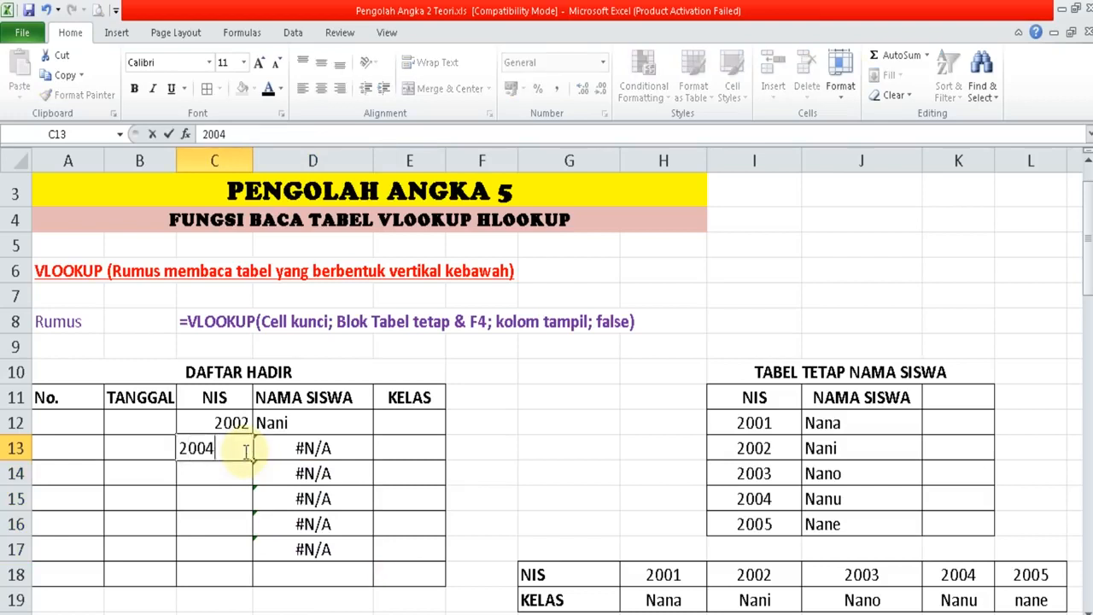
{"action": "key", "text": "Return"}
{"action": "type", "text": "20"}
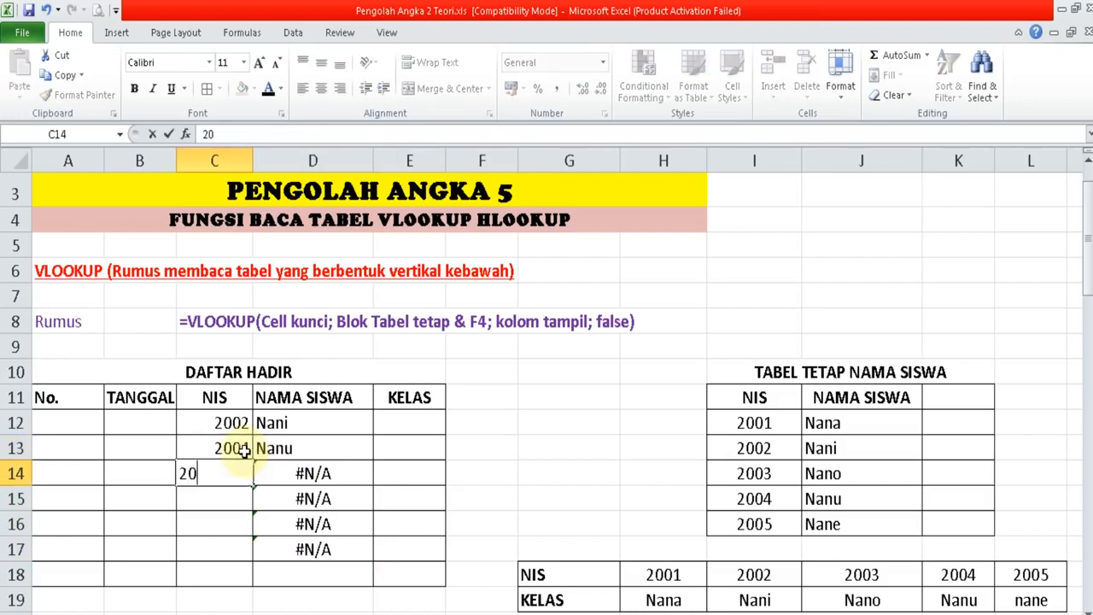
{"action": "type", "text": "05"}
{"action": "key", "text": "Return"}
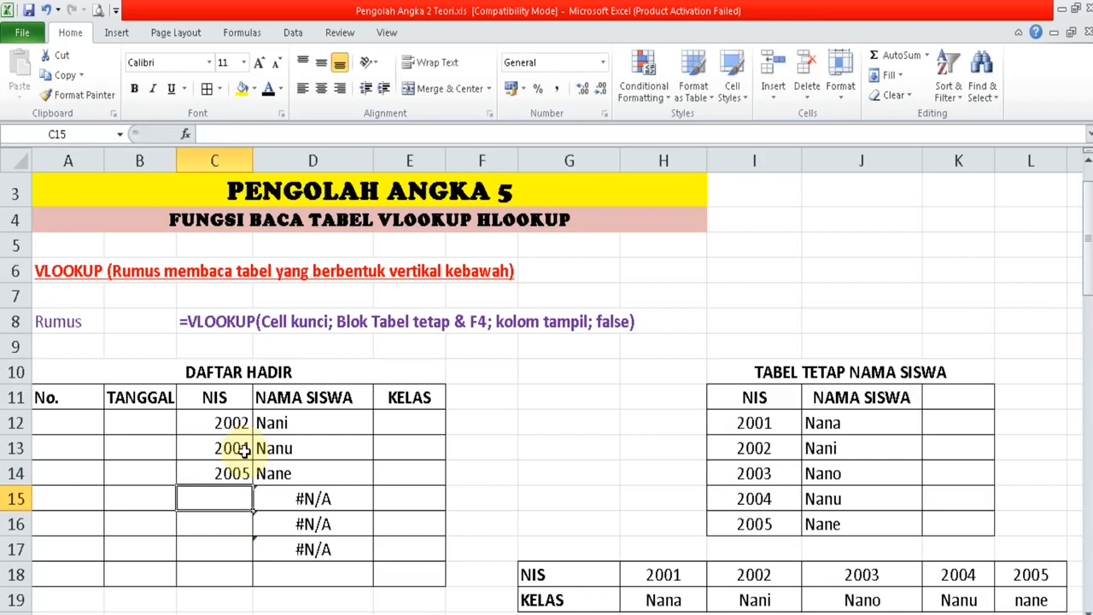
{"action": "type", "text": "2003"}
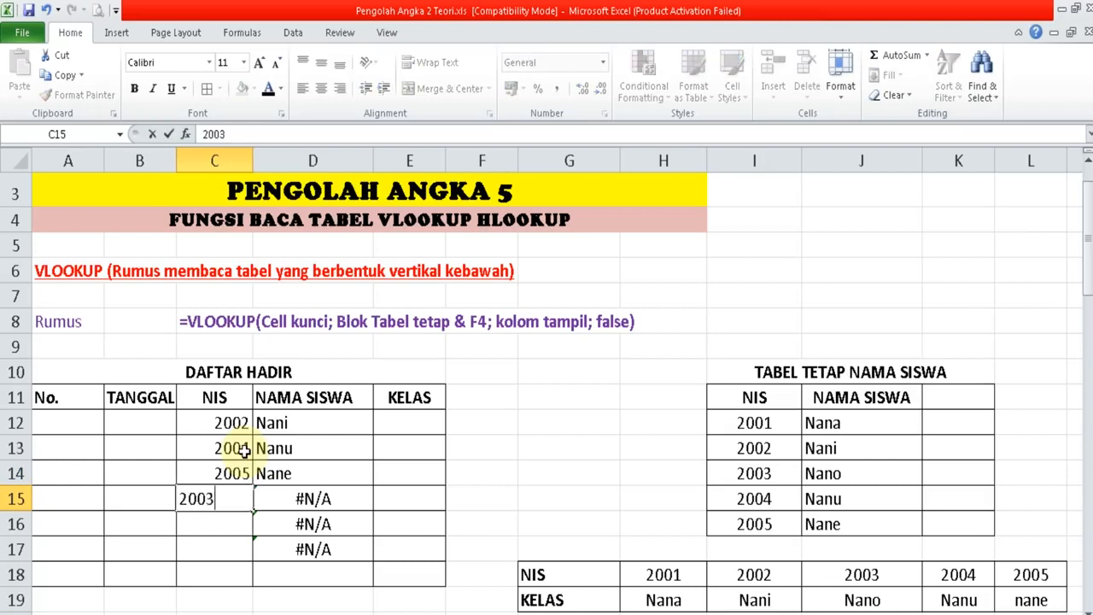
{"action": "key", "text": "Return"}
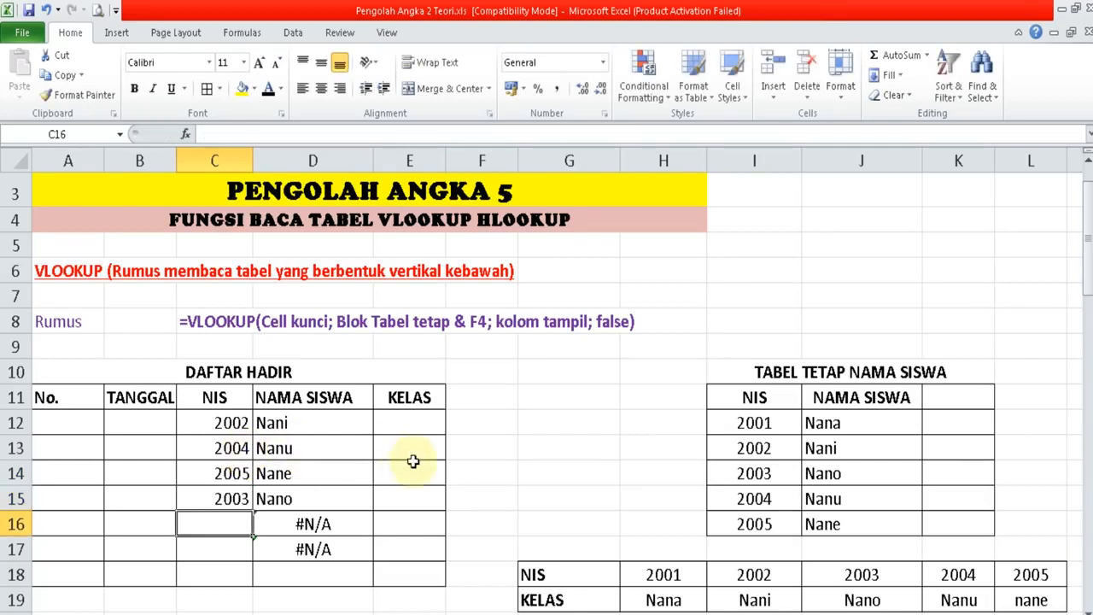
- Examine the HLOOKUP section and its formula syntax below the DAFTAR HADIR table
{"action": "left_click", "coordinate": [503, 457]}
{"action": "key", "text": "Down"}
{"action": "key", "text": "Down"}
{"action": "key", "text": "Down"}
{"action": "key", "text": "Down"}
{"action": "key", "text": "Down"}
{"action": "key", "text": "Down"}
{"action": "key", "text": "Down"}
{"action": "key", "text": "Down"}
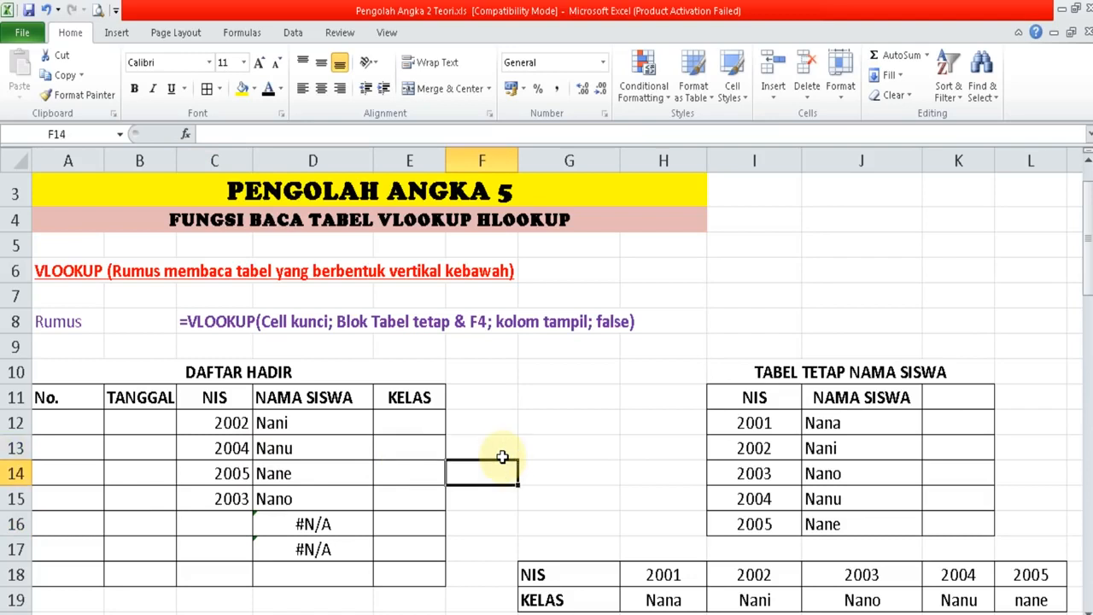
{"action": "key", "text": "Down"}
{"action": "key", "text": "Down"}
{"action": "key", "text": "Down"}
{"action": "key", "text": "Down"}
{"action": "key", "text": "Down"}
{"action": "key", "text": "Down"}
{"action": "key", "text": "Down"}
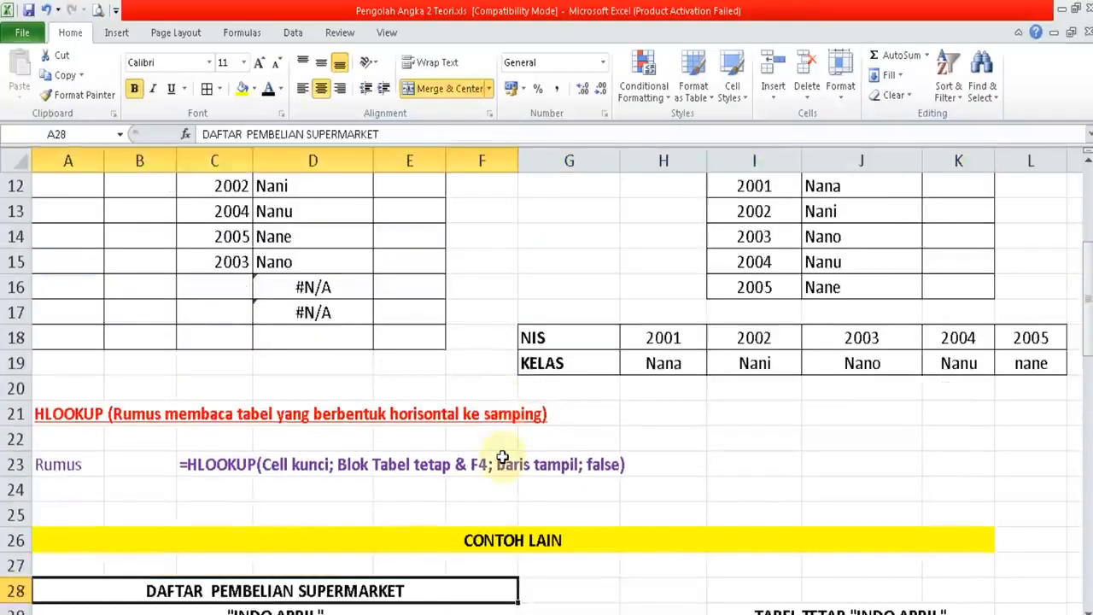
{"action": "key", "text": "Up"}
{"action": "key", "text": "Up"}
{"action": "key", "text": "Up"}
{"action": "key", "text": "Up"}
{"action": "key", "text": "Up"}
{"action": "key", "text": "Up"}
{"action": "key", "text": "Up"}
{"action": "key", "text": "Up"}
{"action": "key", "text": "Up"}
{"action": "key", "text": "Up"}
{"action": "key", "text": "Up"}
{"action": "key", "text": "Up"}
{"action": "key", "text": "Up"}
{"action": "key", "text": "Up"}
{"action": "key", "text": "Up"}
{"action": "key", "text": "Up"}
{"action": "key", "text": "Up"}
{"action": "key", "text": "Up"}
{"action": "key", "text": "Up"}
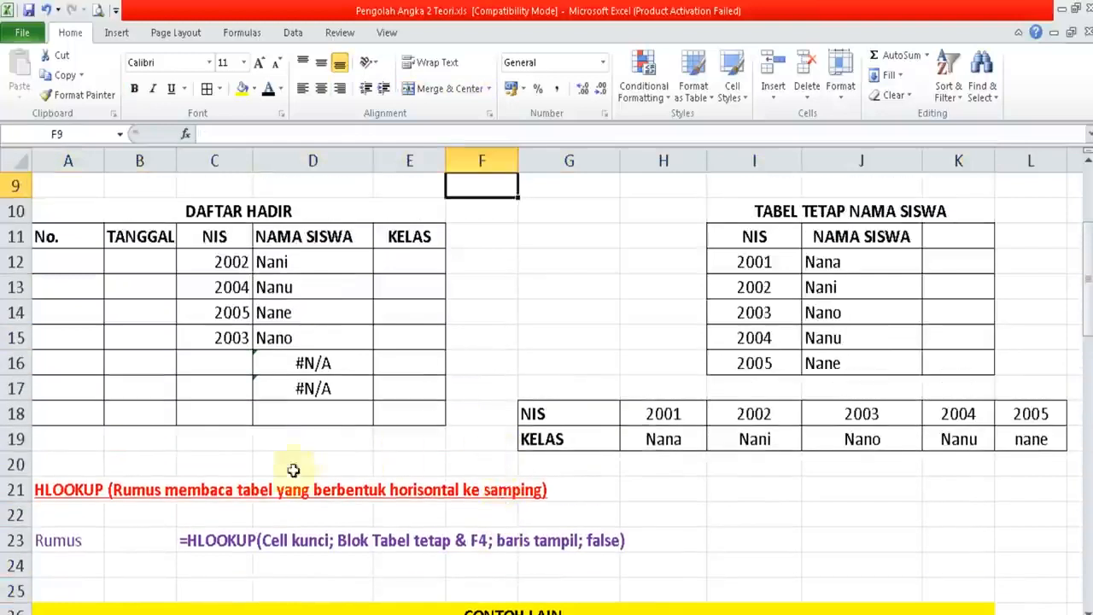
{"action": "left_click", "coordinate": [306, 495]}
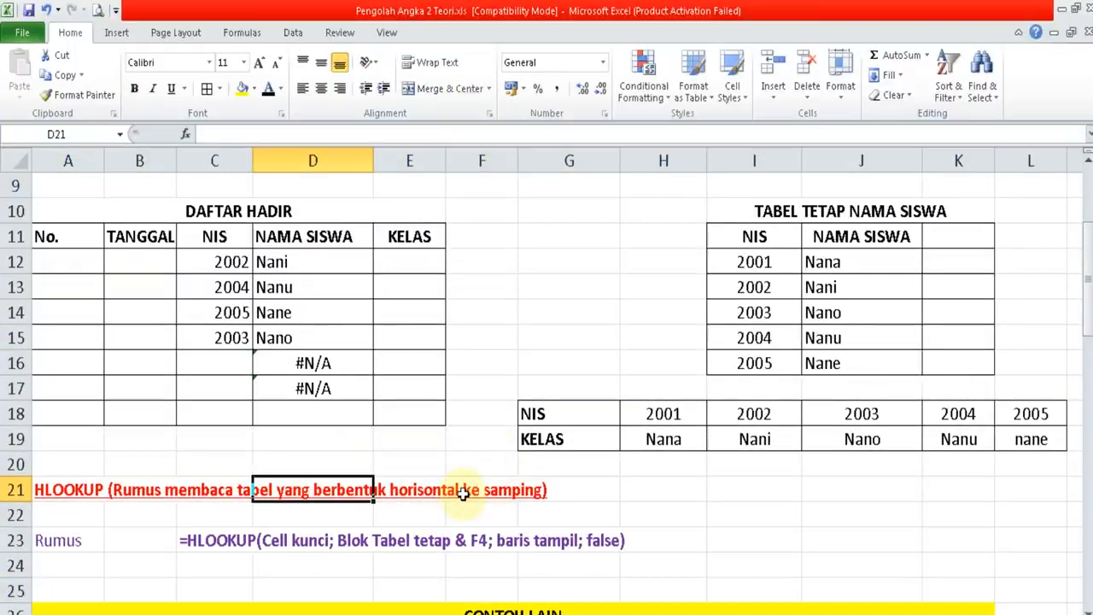
{"action": "left_click", "coordinate": [535, 488]}
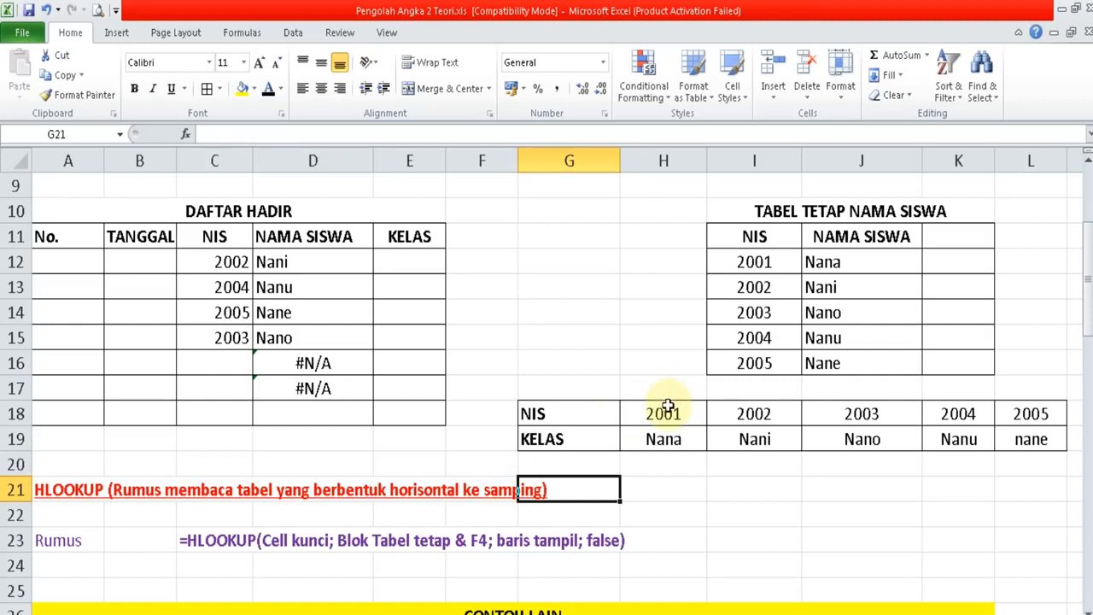
- In the KELAS row of the horizontal lookup table, enter X IPA in H19 and X IPS in I19
{"action": "left_click", "coordinate": [667, 407]}
{"action": "key", "text": "Right"}
{"action": "key", "text": "Down"}
{"action": "key", "text": "Right"}
{"action": "key", "text": "Right"}
{"action": "key", "text": "Up"}
{"action": "key", "text": "Down"}
{"action": "key", "text": "Left"}
{"action": "key", "text": "Left"}
{"action": "key", "text": "Left"}
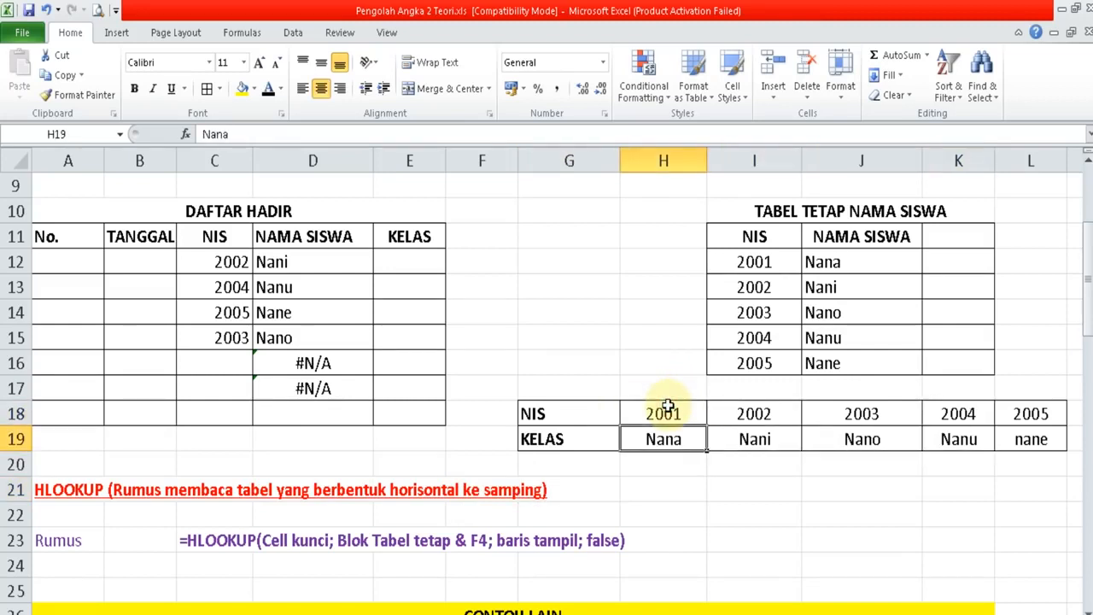
{"action": "type", "text": "X"}
{"action": "key", "text": "Right"}
{"action": "key", "text": "Left"}
{"action": "key", "text": "F2"}
{"action": "type", "text": "IPA"}
{"action": "key", "text": "Right"}
{"action": "type", "text": "X IPS"}
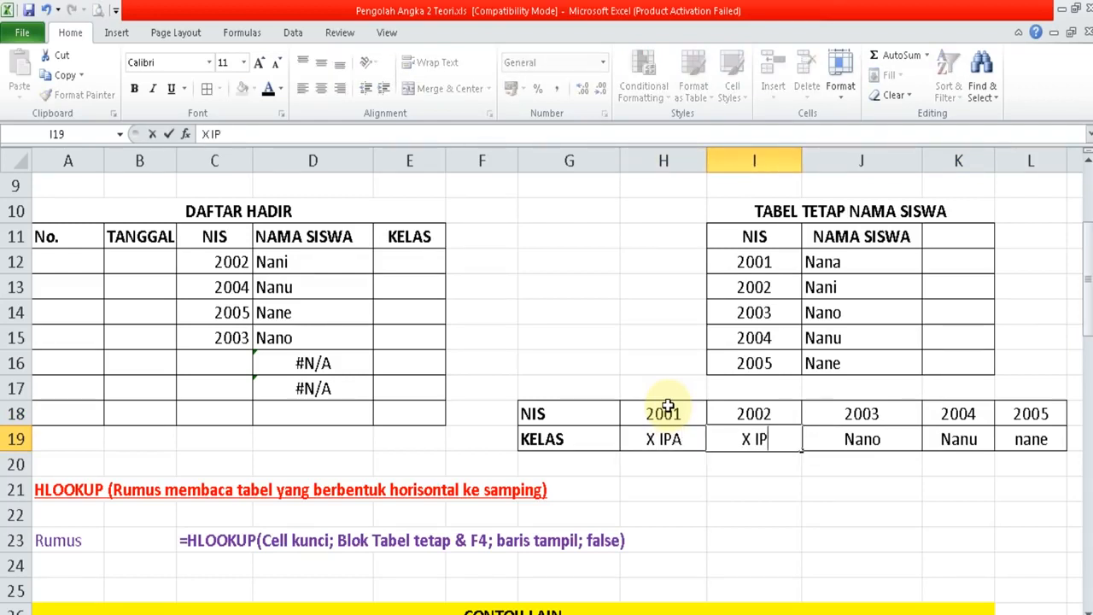
- Enter the classes XI IPA, XI IPS and XII IPA in J19 to L19 of the KELAS row
{"action": "key", "text": "Right"}
{"action": "type", "text": "X"}
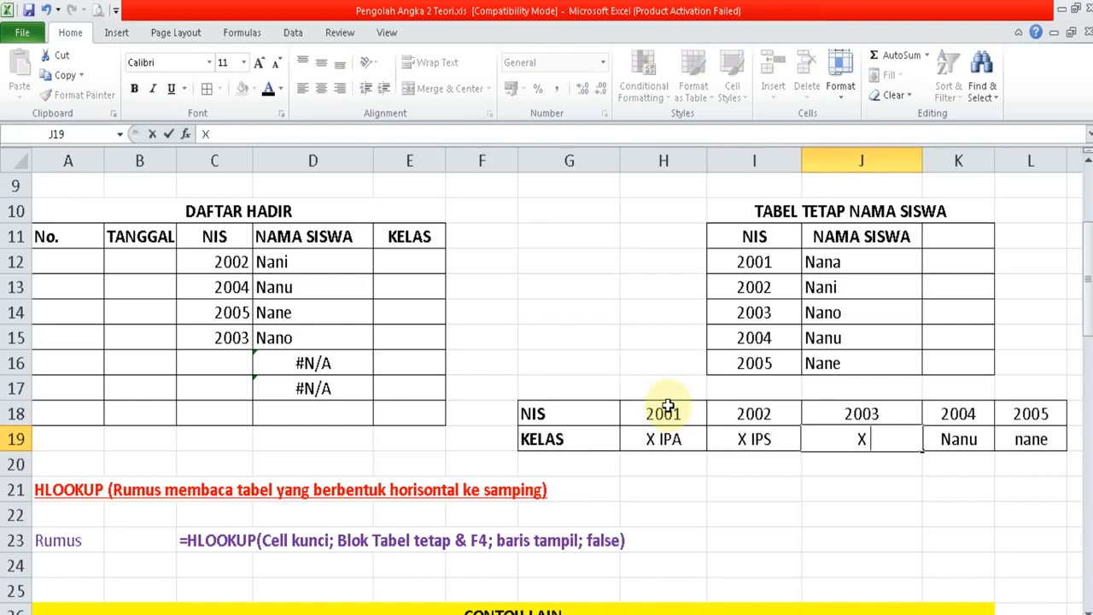
{"action": "type", "text": "I IPA"}
{"action": "key", "text": "Right"}
{"action": "type", "text": "XI IPS"}
{"action": "key", "text": "Right"}
{"action": "type", "text": "XX"}
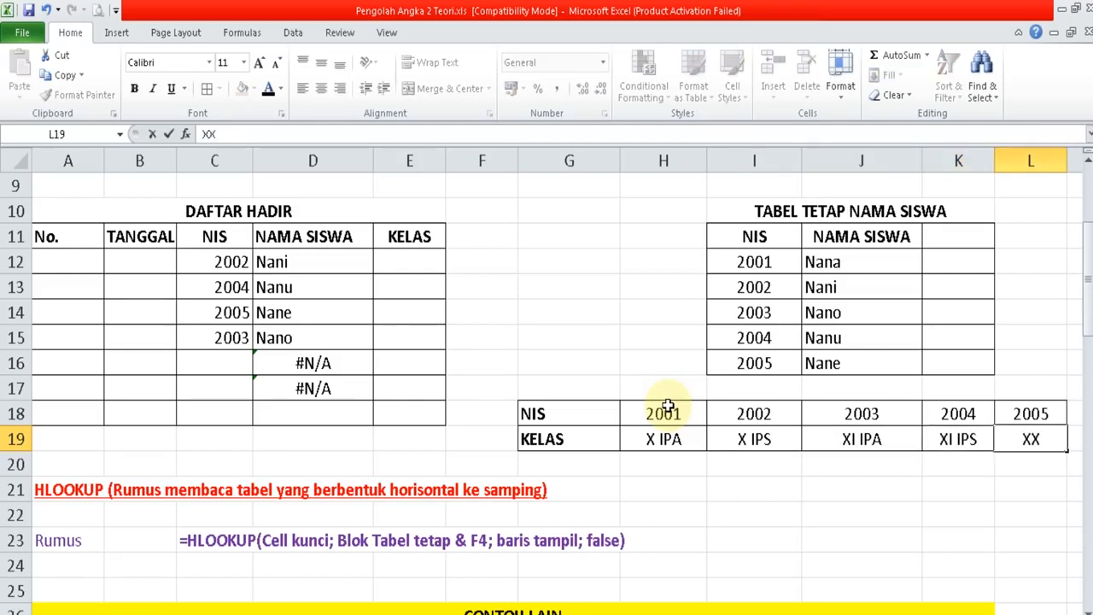
{"action": "type", "text": "I IPA"}
{"action": "key", "text": "Return"}
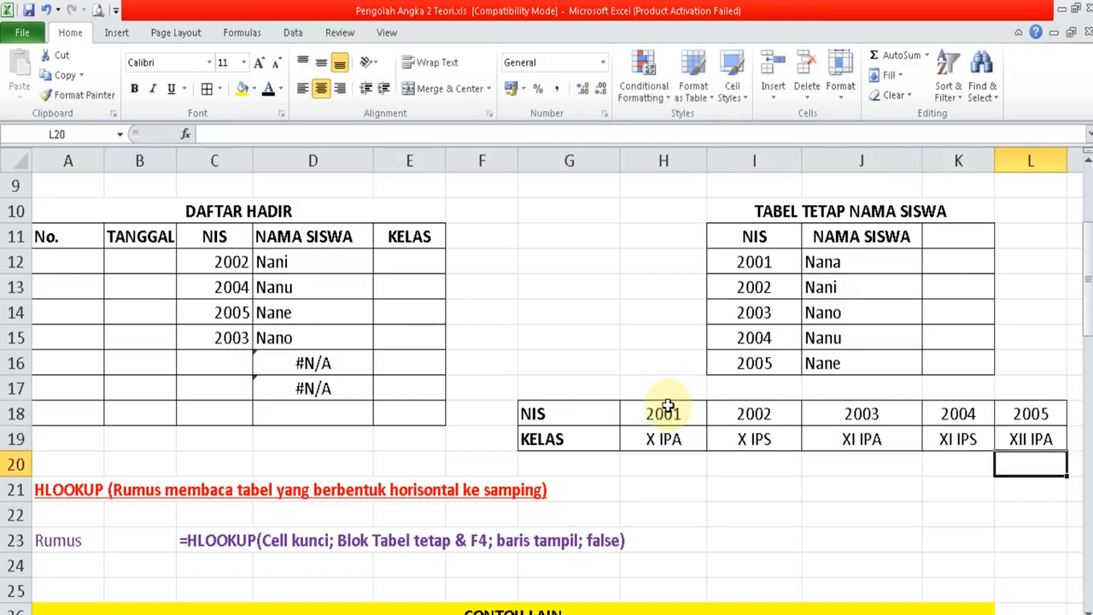
- Enter =HLOOKUP(C12;$H$18:$L$19;2;FALSE) in E12 under KELAS and fill it down to E17
{"action": "left_click", "coordinate": [342, 287]}
{"action": "left_click", "coordinate": [410, 264]}
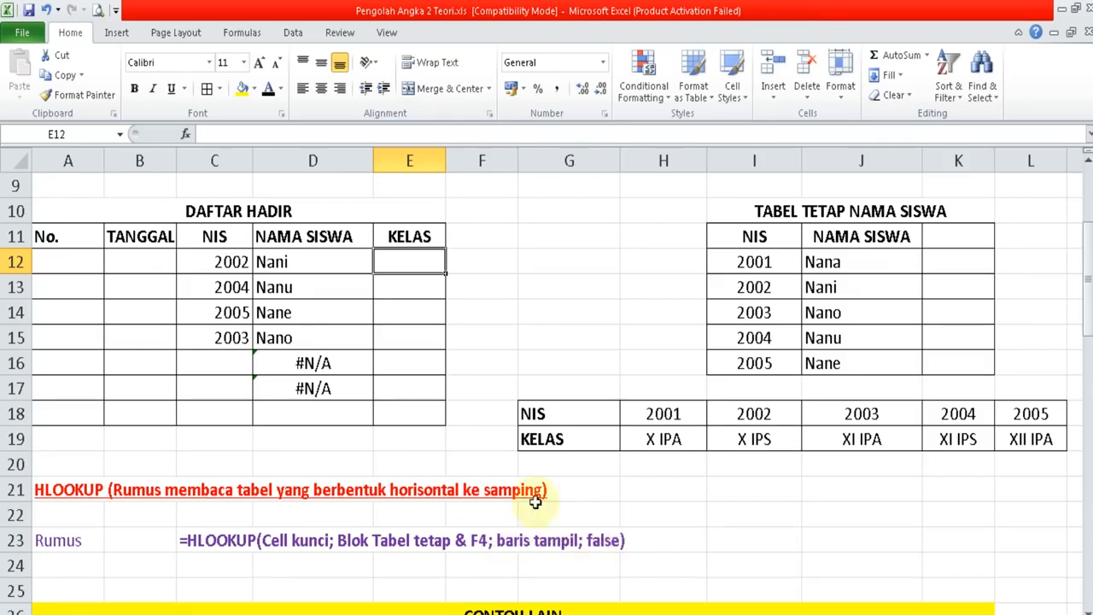
{"action": "left_click", "coordinate": [414, 278]}
{"action": "left_click", "coordinate": [410, 265]}
{"action": "type", "text": "="}
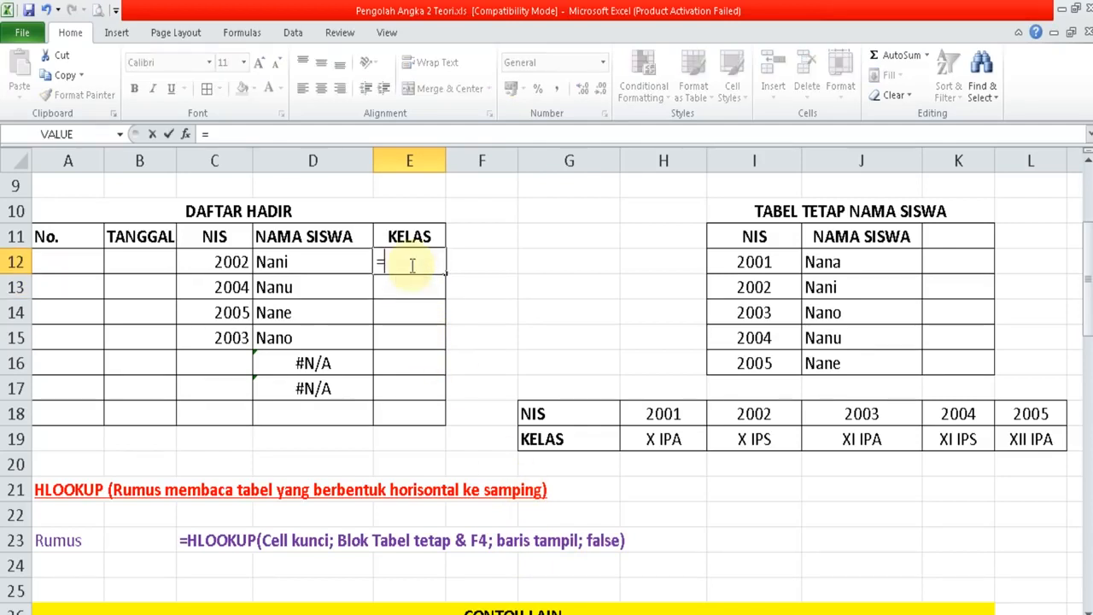
{"action": "type", "text": "HLOOK"}
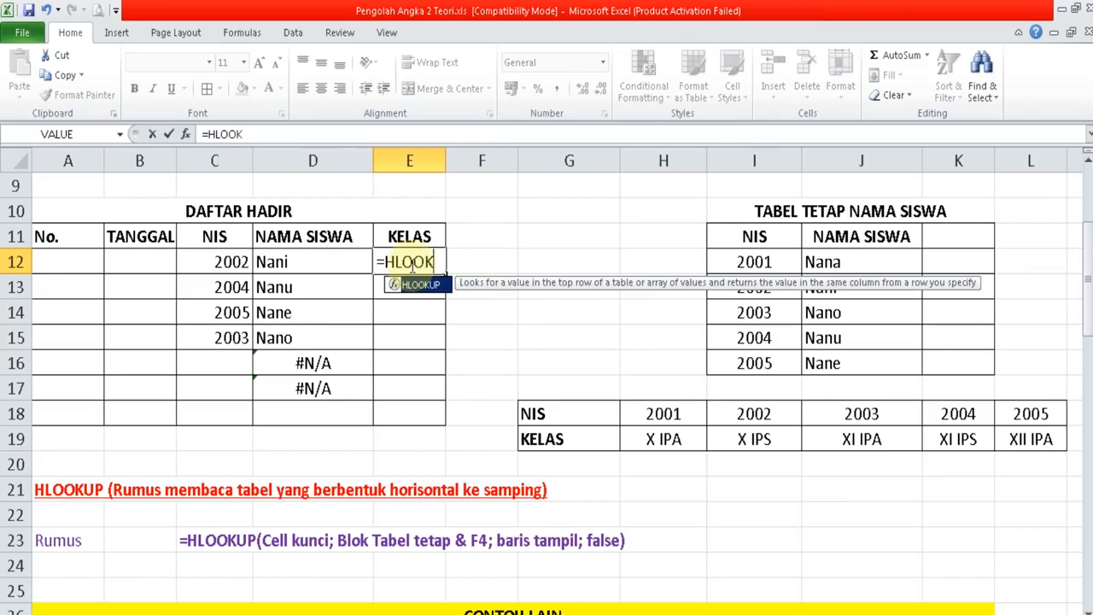
{"action": "type", "text": "UP("}
{"action": "left_click", "coordinate": [237, 261]}
{"action": "type", "text": ";"}
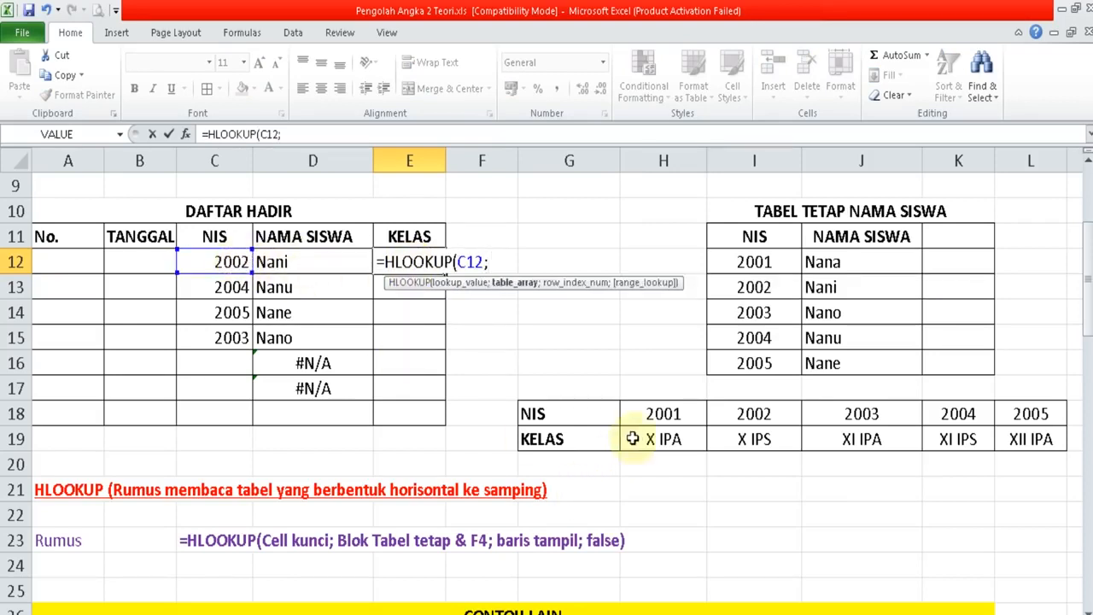
{"action": "left_click_drag", "start_coordinate": [649, 412], "coordinate": [1031, 437]}
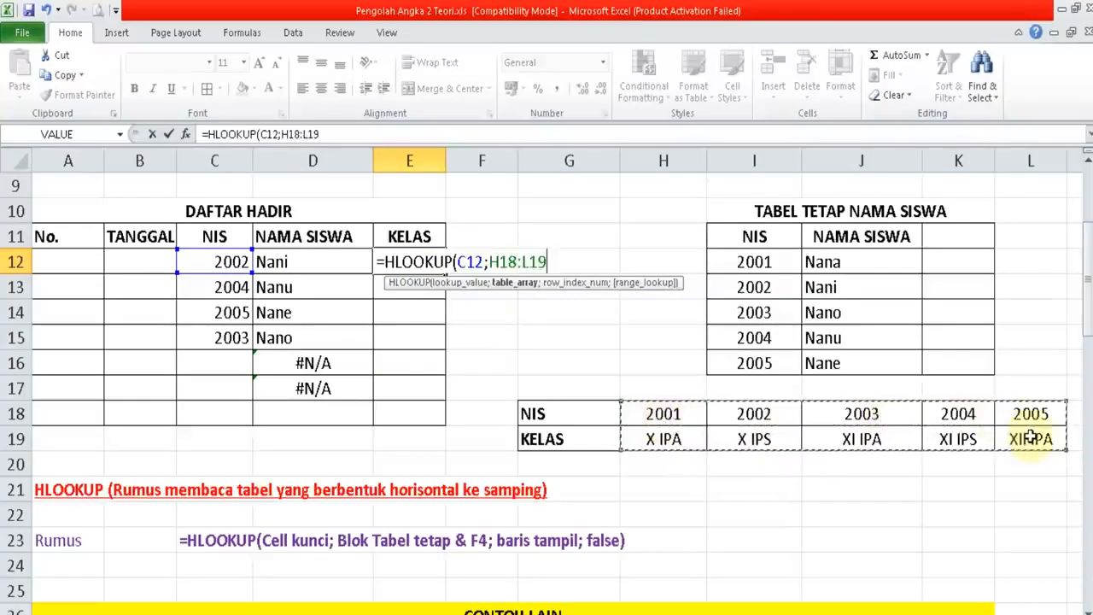
{"action": "key", "text": "F4"}
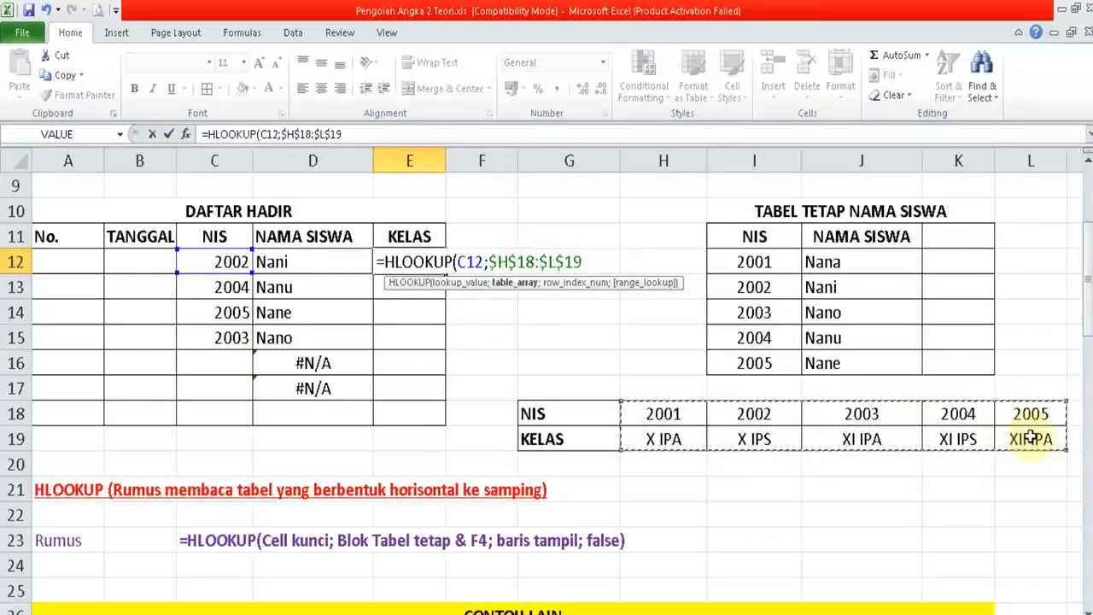
{"action": "type", "text": ";2"}
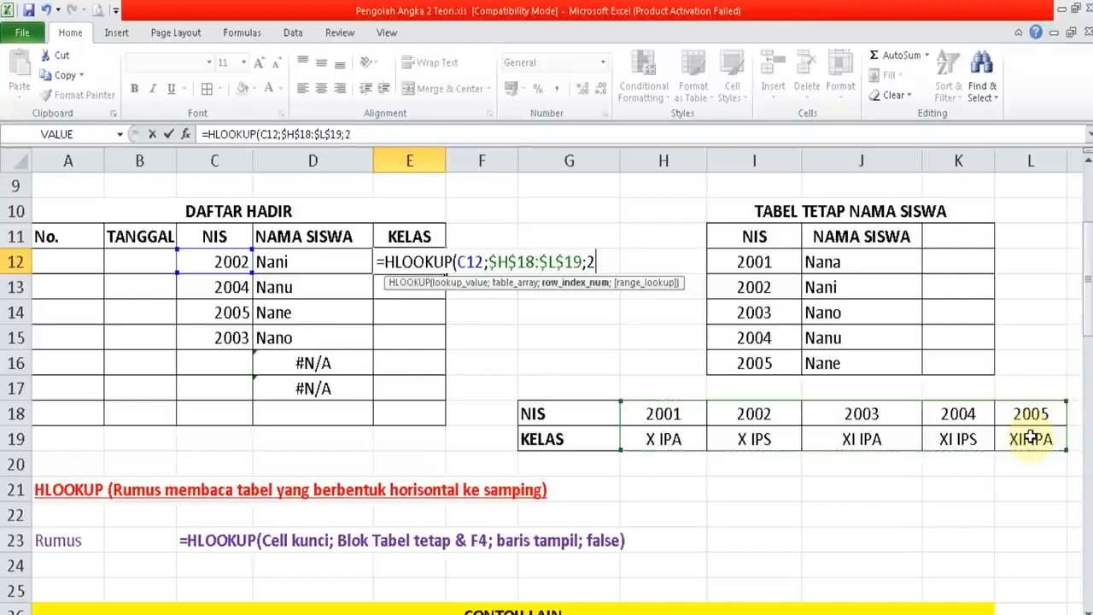
{"action": "type", "text": ";FALS"}
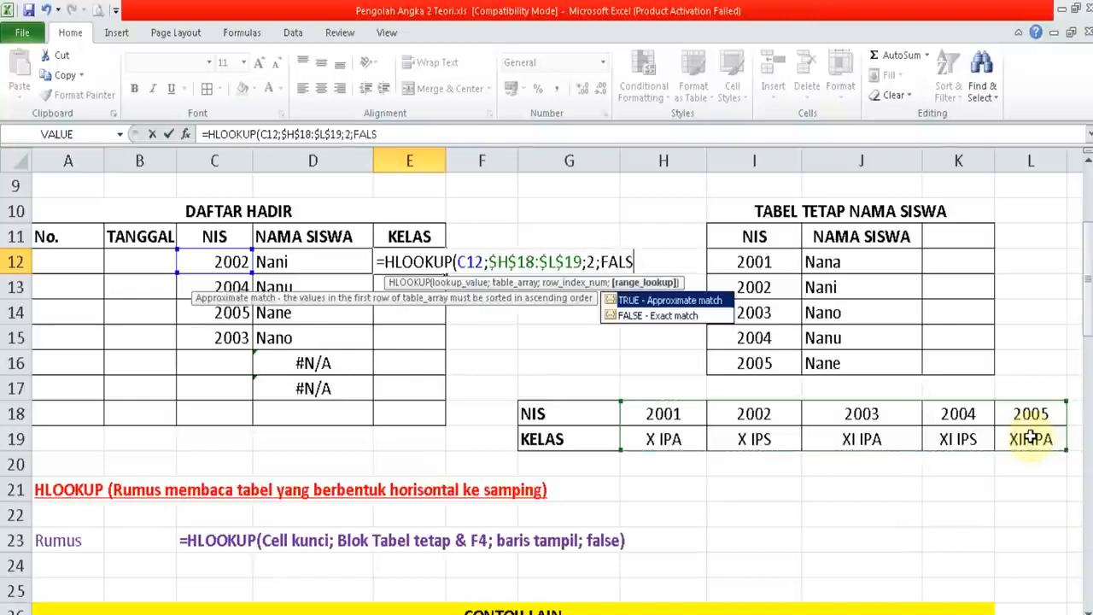
{"action": "type", "text": "E)"}
{"action": "key", "text": "Return"}
{"action": "key", "text": "Up"}
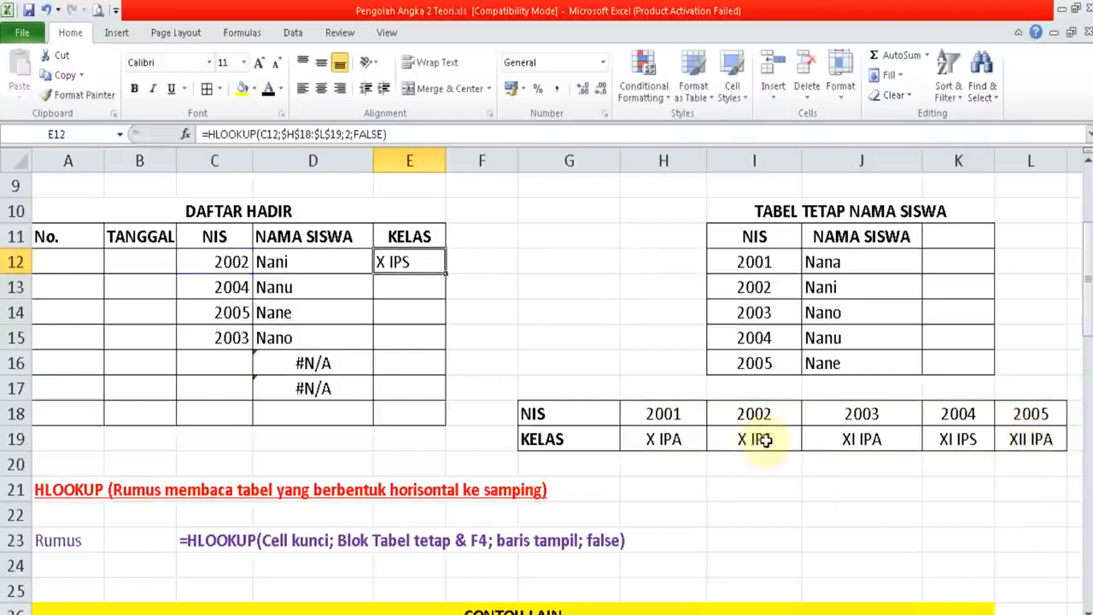
{"action": "left_click_drag", "start_coordinate": [445, 277], "coordinate": [442, 394]}
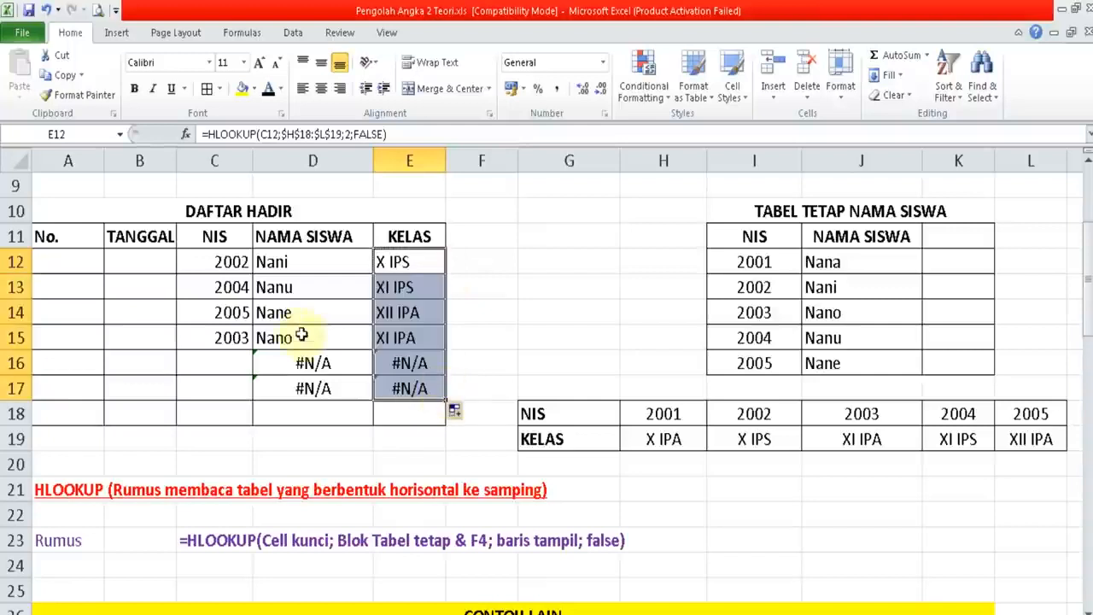
- Clear the NIS values in C12 to C15 of the DAFTAR HADIR table
{"action": "left_click", "coordinate": [246, 266]}
{"action": "key", "text": "shift+Down"}
{"action": "key", "text": "shift+Down"}
{"action": "key", "text": "shift+Down"}
{"action": "key", "text": "Delete"}
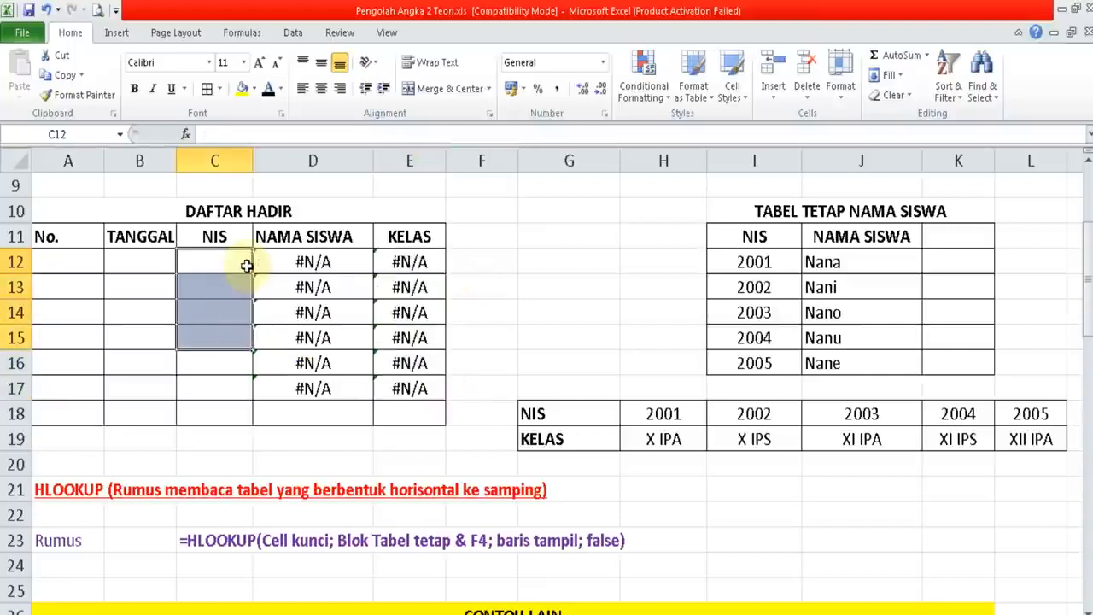
- Enter the NIS values 2003, 2005 and 2001 in C12 to C14 to test both lookups
{"action": "left_click", "coordinate": [246, 266]}
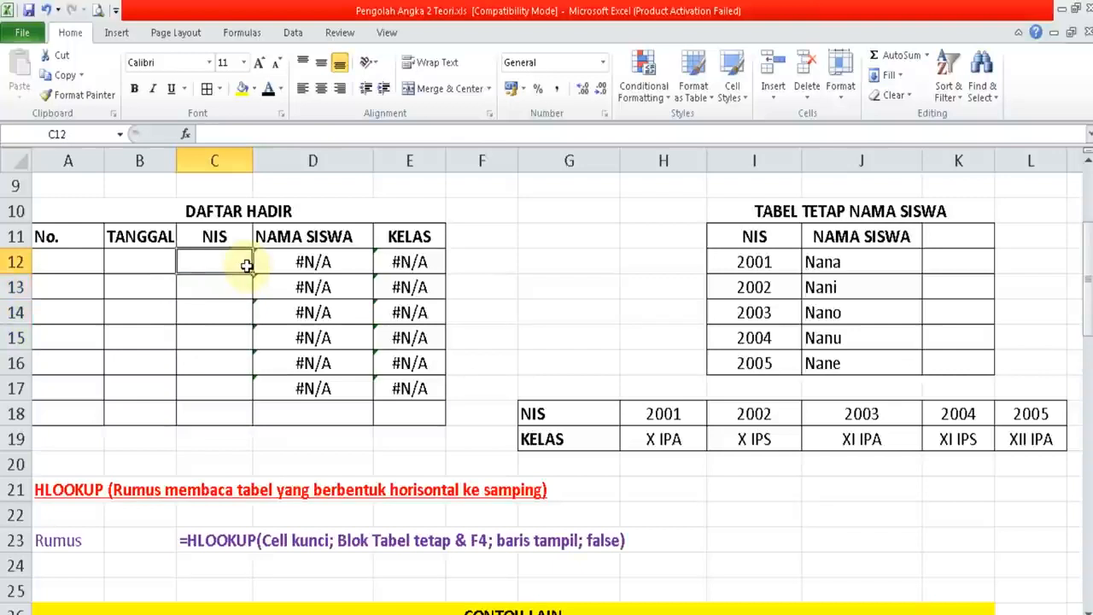
{"action": "type", "text": "2003"}
{"action": "key", "text": "Return"}
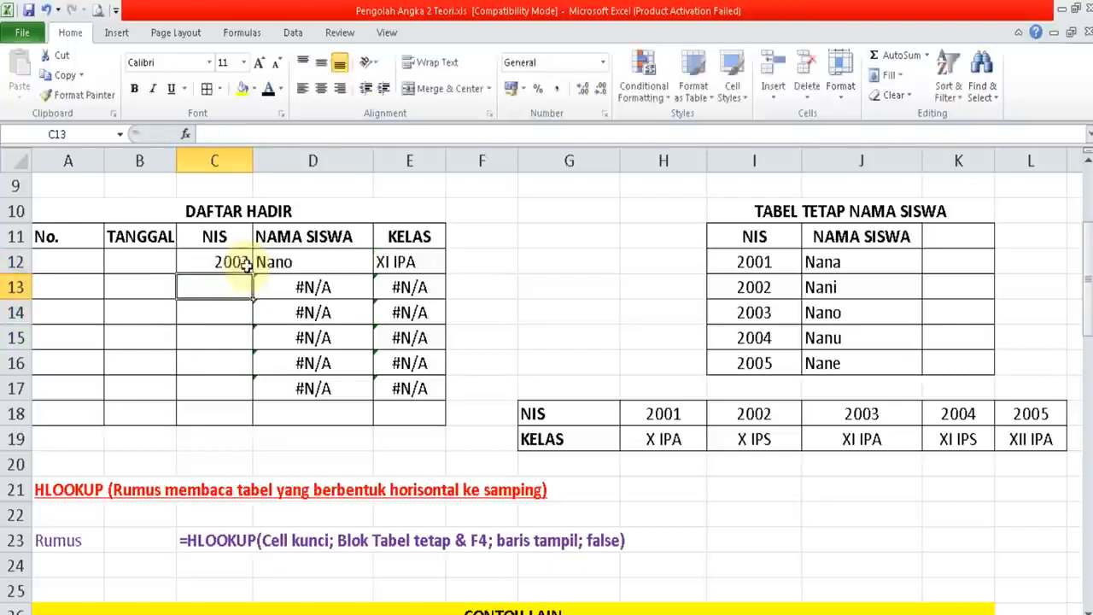
{"action": "type", "text": "2005"}
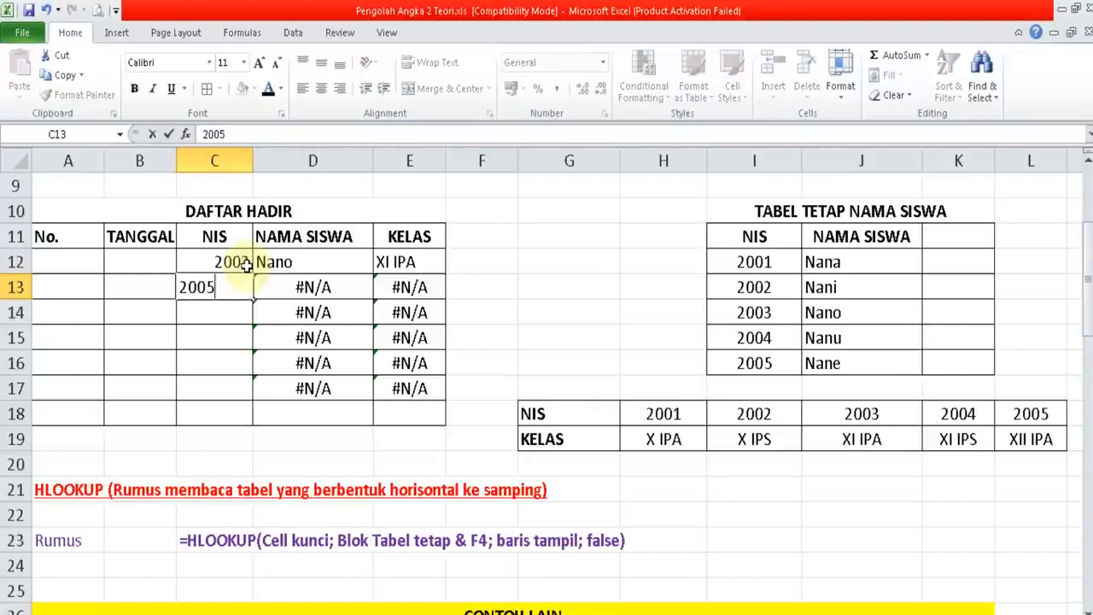
{"action": "key", "text": "Return"}
{"action": "type", "text": "2001"}
{"action": "key", "text": "Return"}
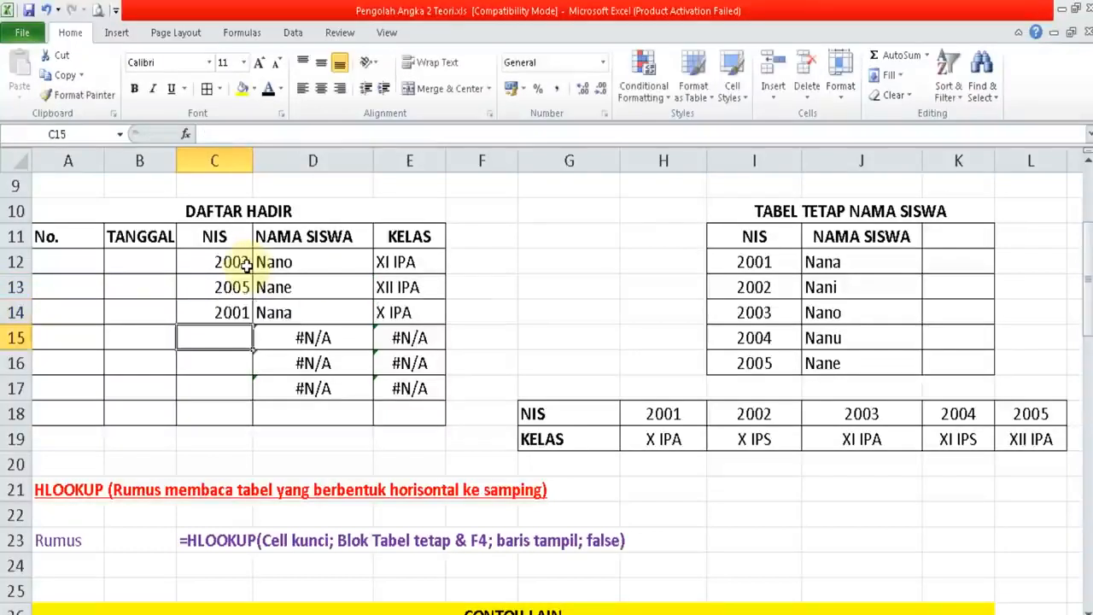
- Examine the CONTOH LAIN example with its supermarket purchase table and the TABEL TETAP "INDO APRIL" lookup table
{"action": "left_click", "coordinate": [382, 450]}
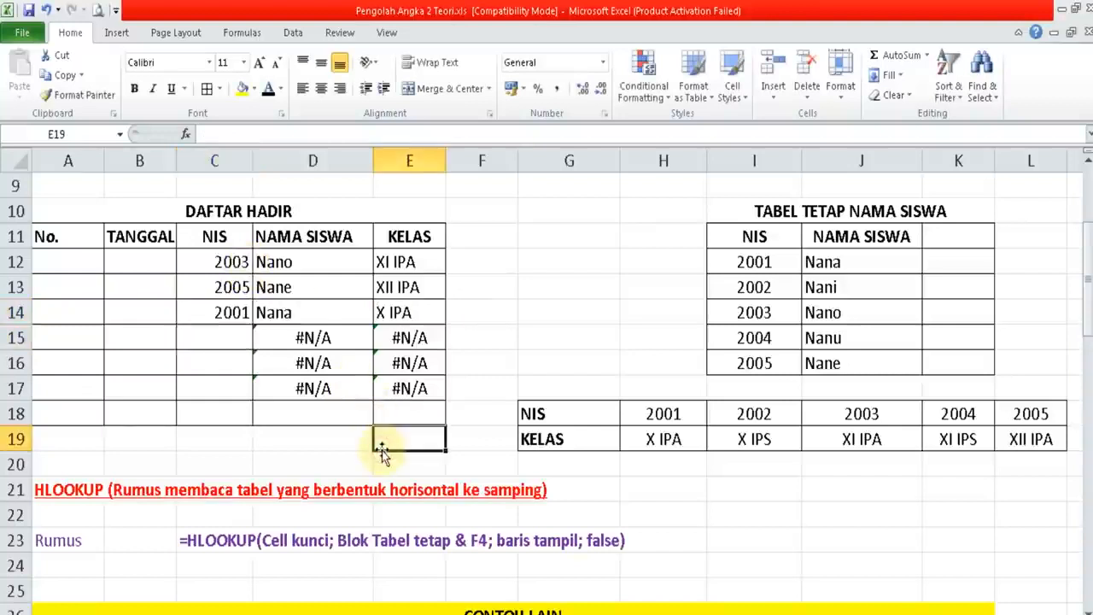
{"action": "key", "text": "Down"}
{"action": "key", "text": "Down"}
{"action": "key", "text": "Down"}
{"action": "key", "text": "Down"}
{"action": "key", "text": "Down"}
{"action": "key", "text": "Down"}
{"action": "key", "text": "Down"}
{"action": "key", "text": "Down"}
{"action": "key", "text": "Down"}
{"action": "key", "text": "Down"}
{"action": "key", "text": "Down"}
{"action": "key", "text": "Down"}
{"action": "key", "text": "Down"}
{"action": "key", "text": "Down"}
{"action": "key", "text": "Down"}
{"action": "key", "text": "Down"}
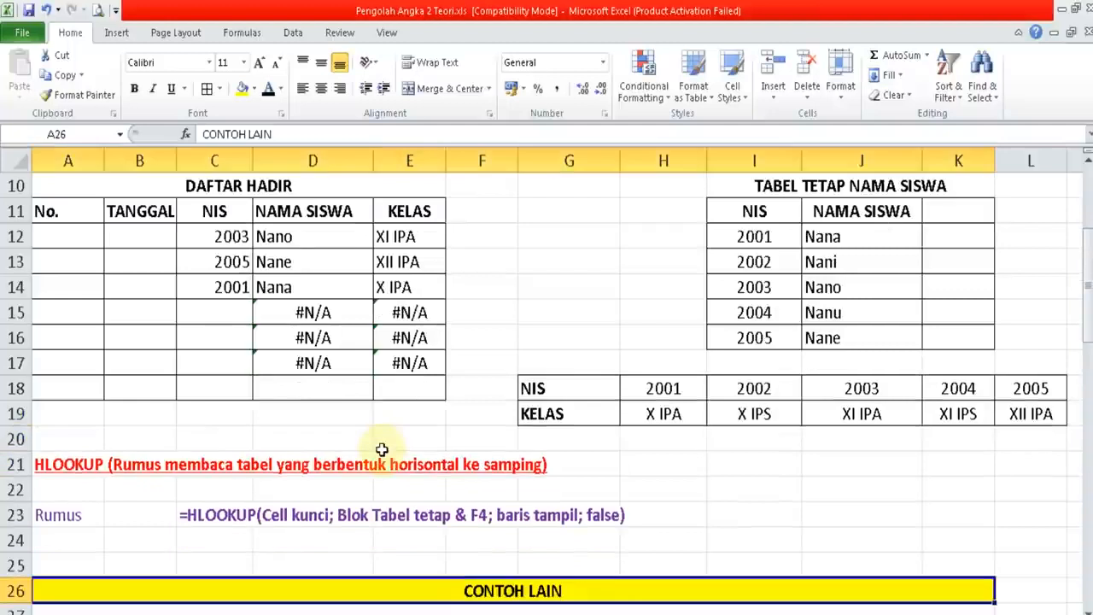
{"action": "key", "text": "Down"}
{"action": "key", "text": "Down"}
{"action": "key", "text": "Down"}
{"action": "key", "text": "Down"}
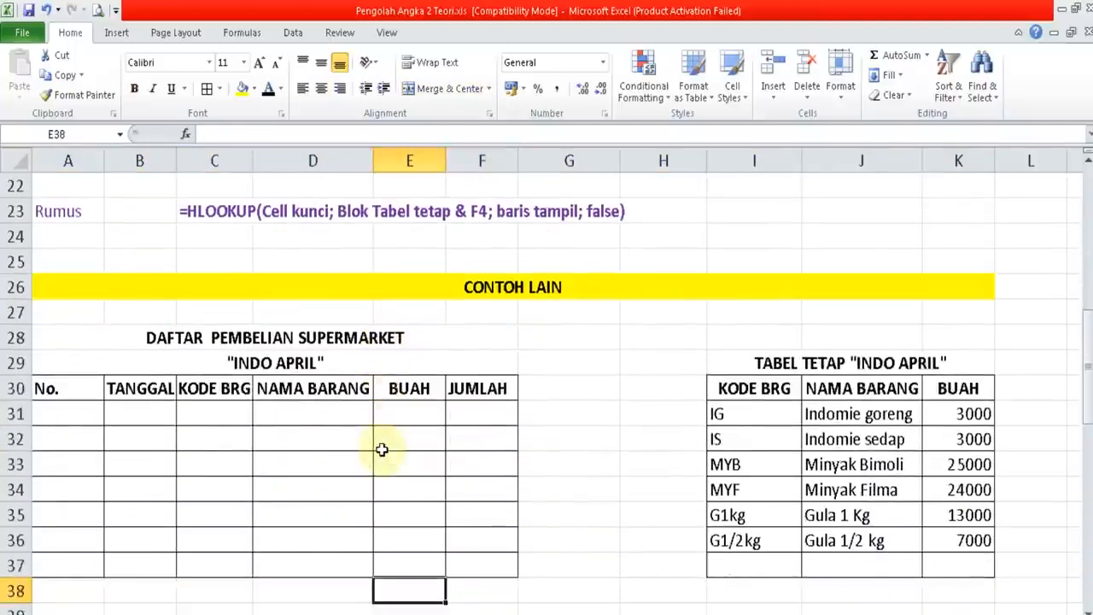
{"action": "left_click", "coordinate": [448, 430]}
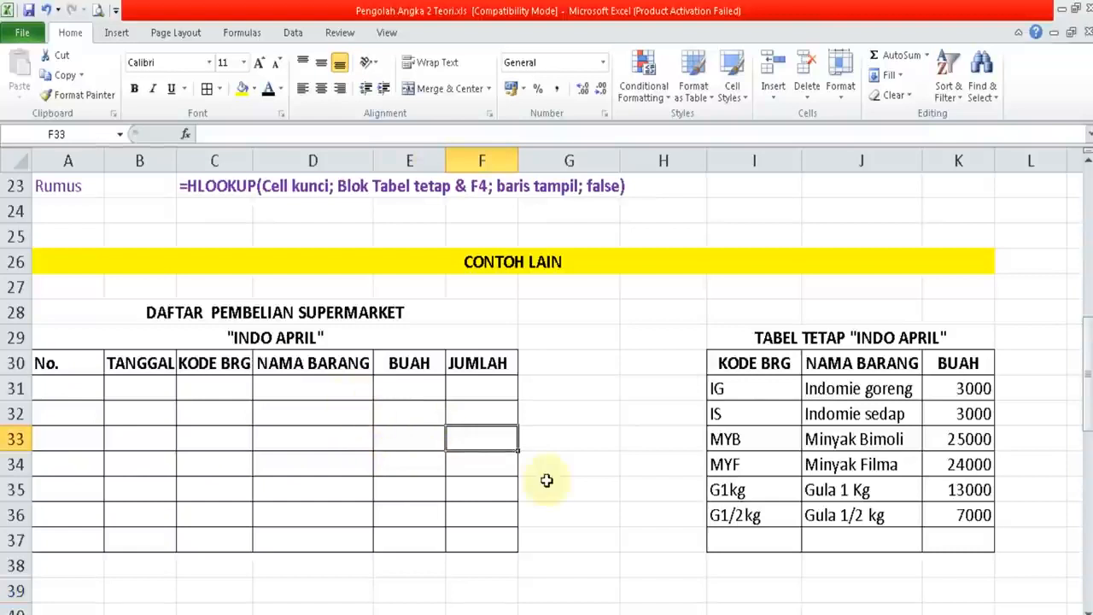
{"action": "left_click", "coordinate": [773, 400]}
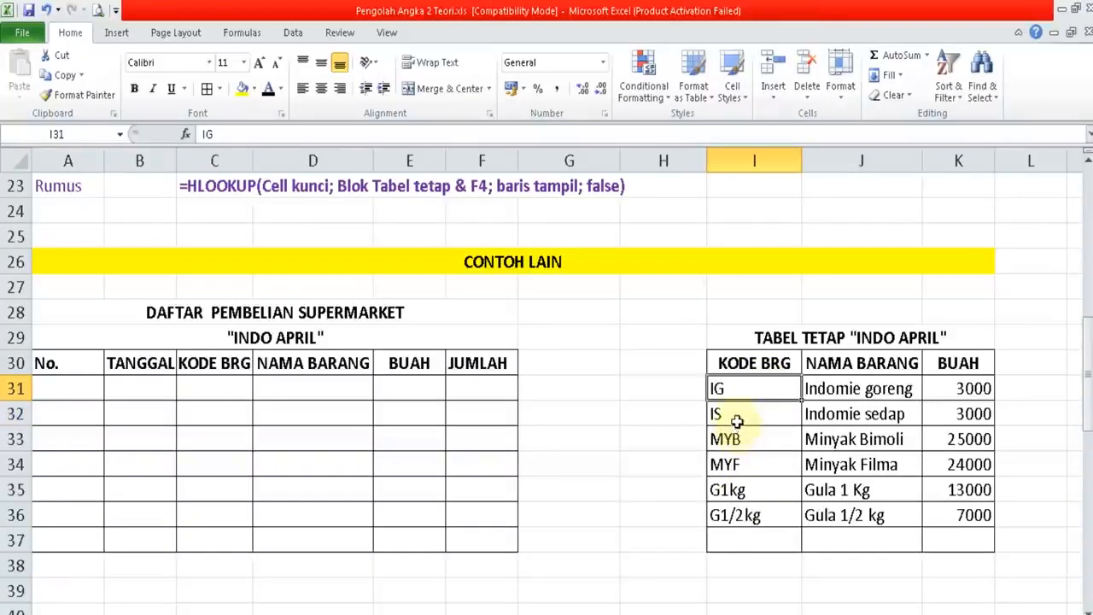
{"action": "left_click", "coordinate": [624, 399]}
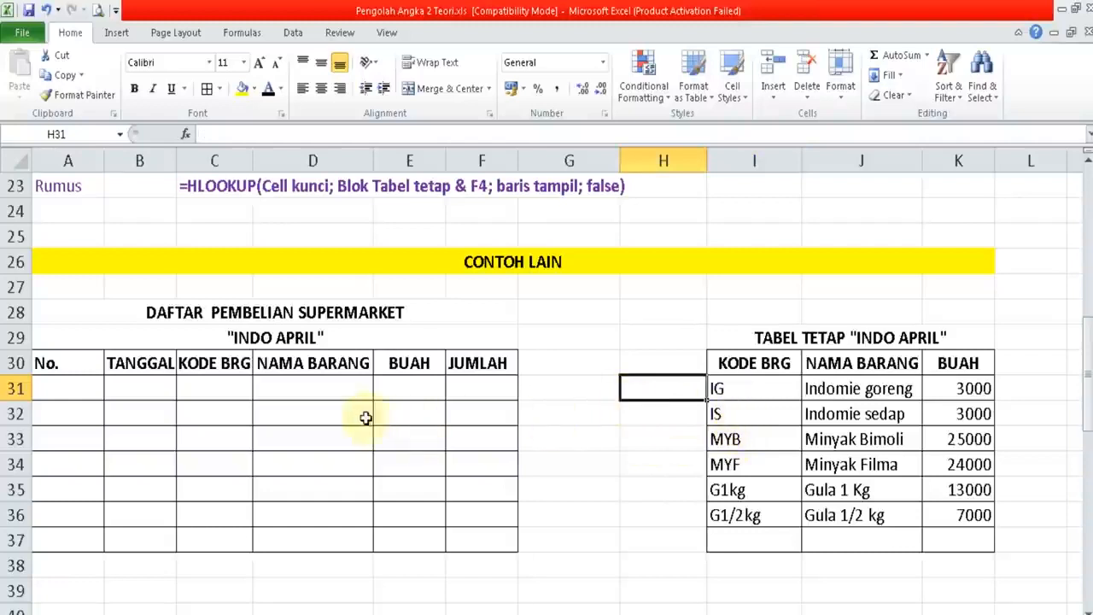
- Enter =VLOOKUP(C31;$I$31:$K$36;2;FALSE) in D31 under NAMA BARANG and fill it down to D36
{"action": "left_click", "coordinate": [352, 387]}
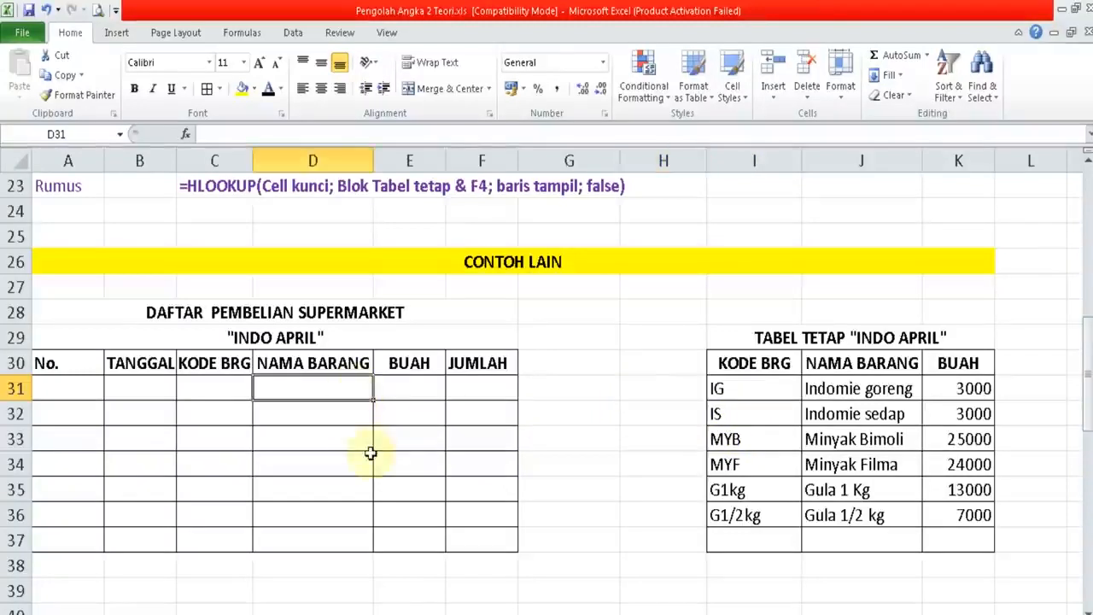
{"action": "type", "text": "=VLOO"}
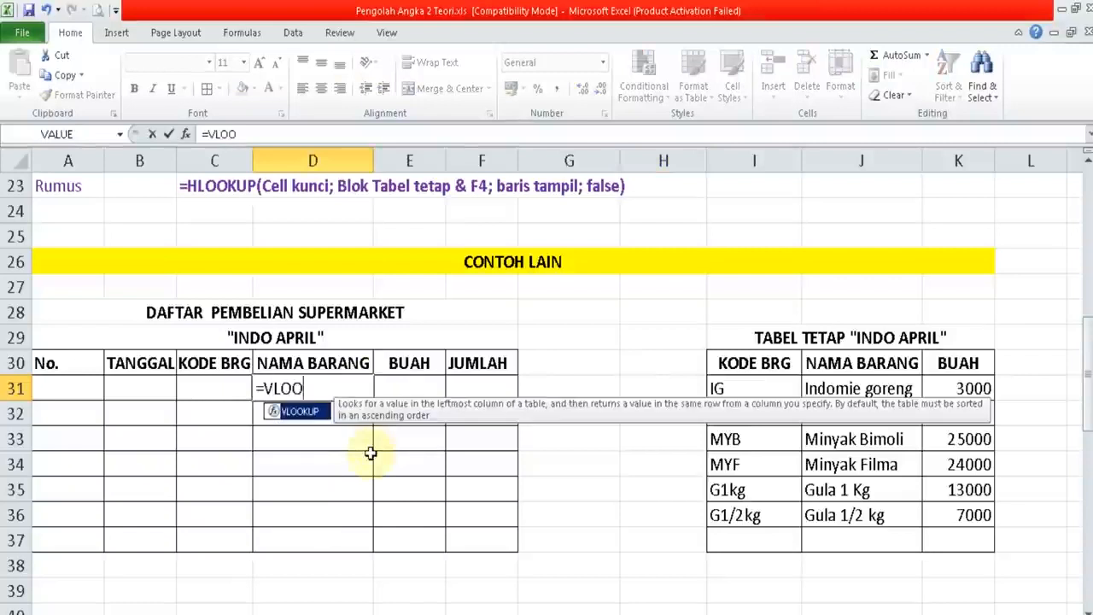
{"action": "type", "text": "KUP("}
{"action": "left_click", "coordinate": [228, 387]}
{"action": "type", "text": ";"}
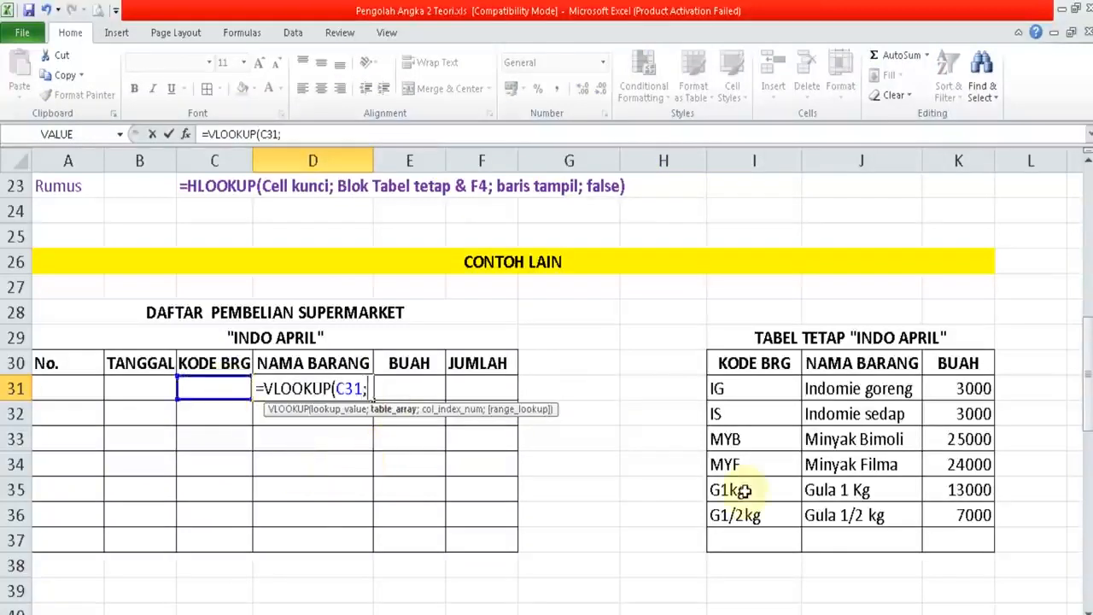
{"action": "left_click_drag", "start_coordinate": [762, 385], "coordinate": [941, 515]}
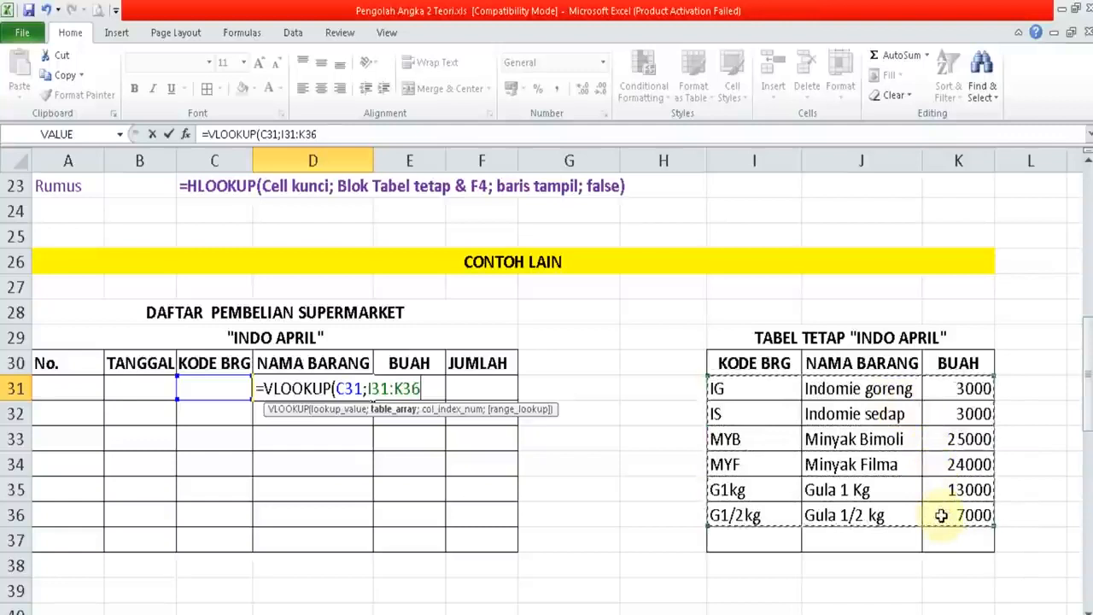
{"action": "key", "text": "F4"}
{"action": "type", "text": ";"}
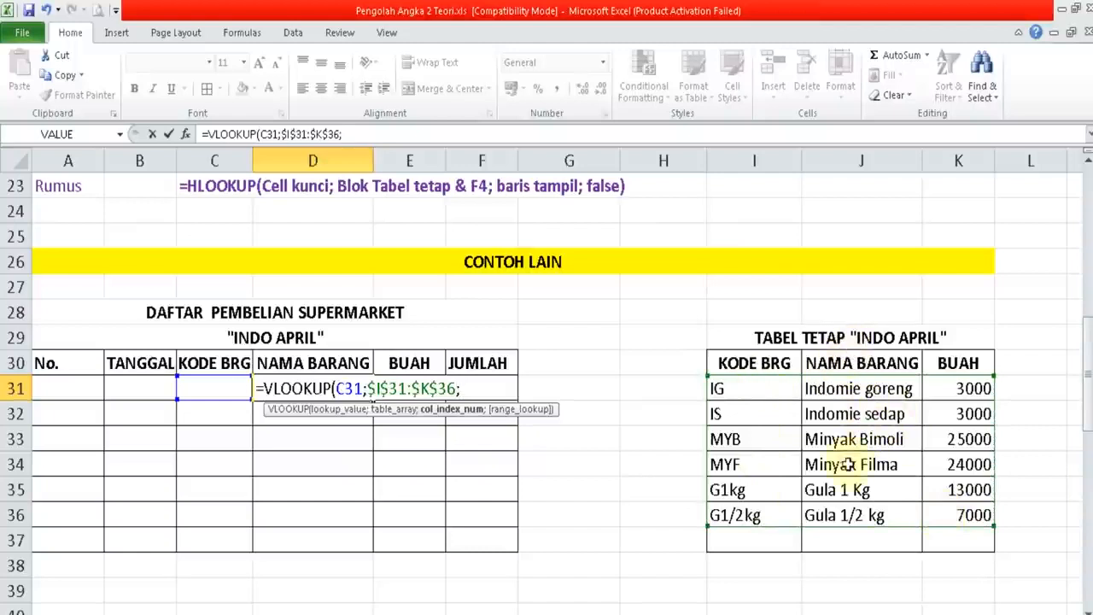
{"action": "type", "text": "2;"}
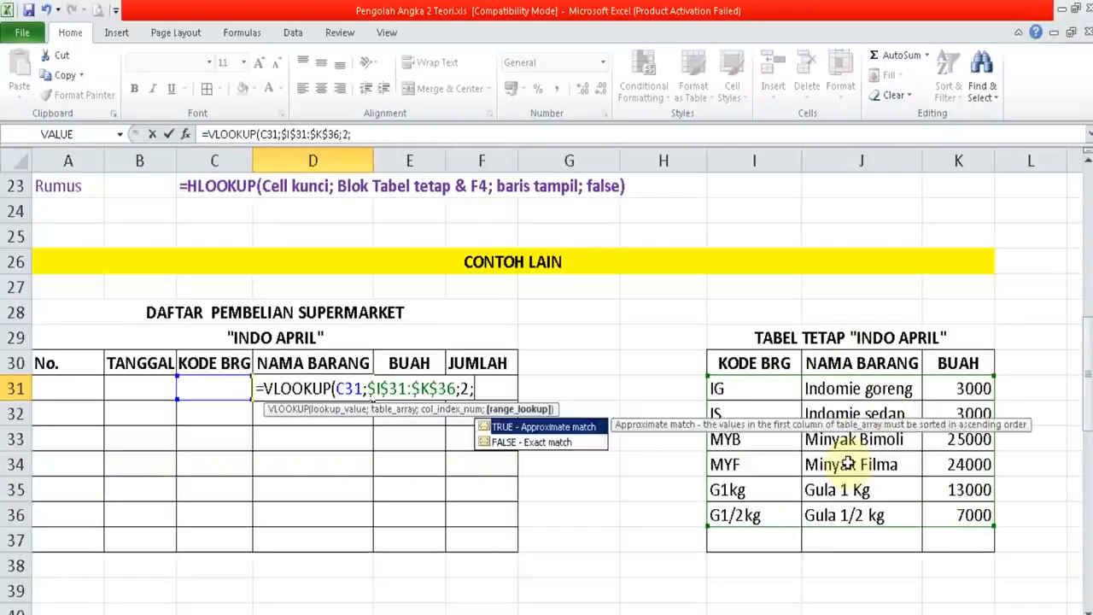
{"action": "left_click", "coordinate": [523, 451]}
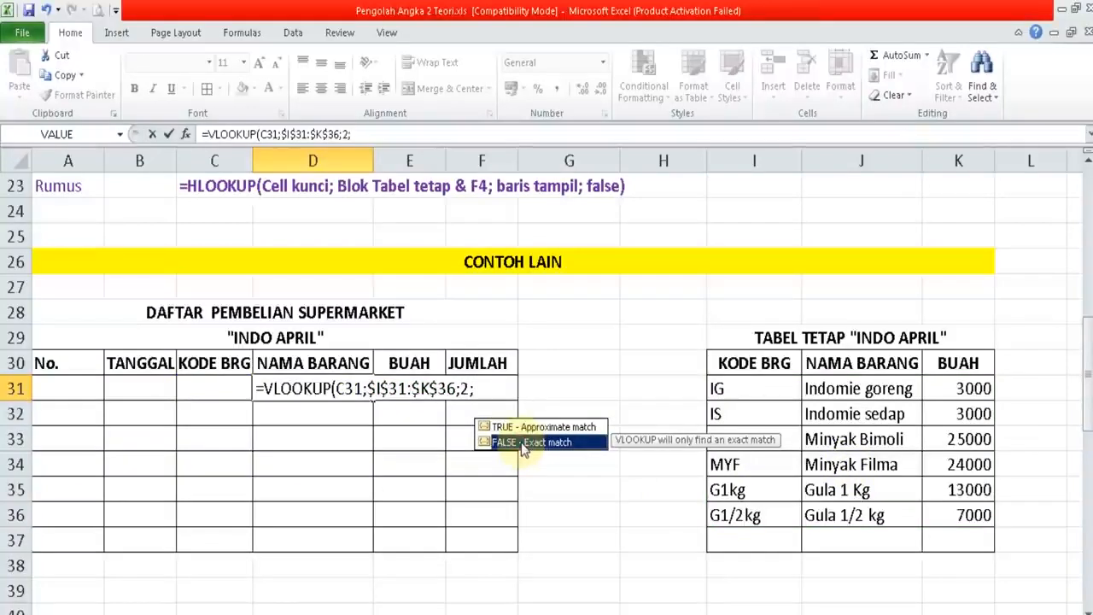
{"action": "left_click", "coordinate": [488, 385]}
{"action": "type", "text": "FALSE"}
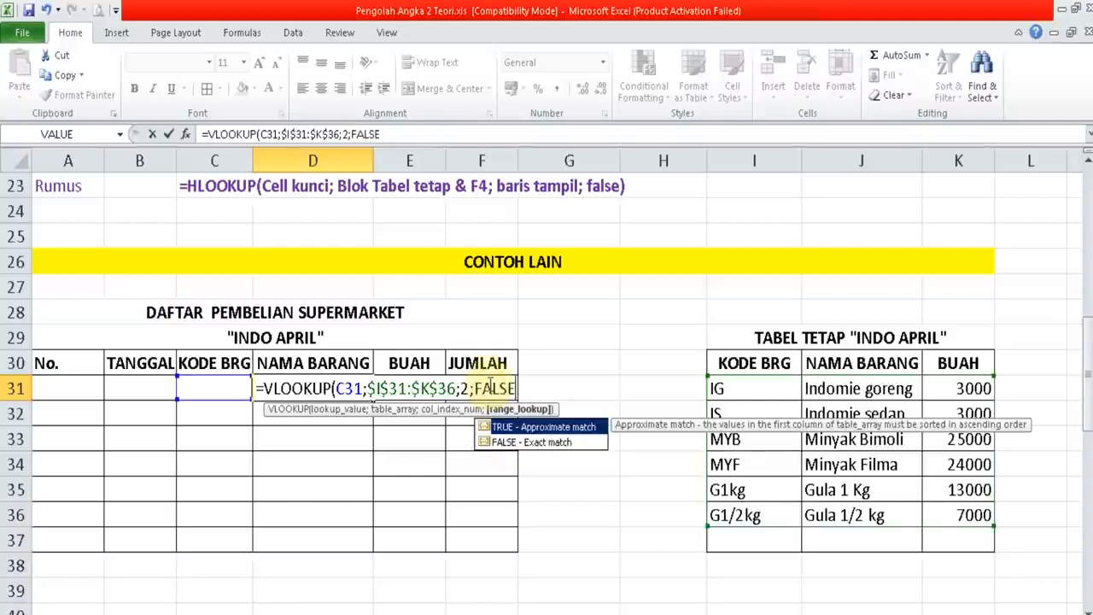
{"action": "key", "text": "Return"}
{"action": "key", "text": "Up"}
{"action": "left_click_drag", "start_coordinate": [372, 398], "coordinate": [360, 524]}
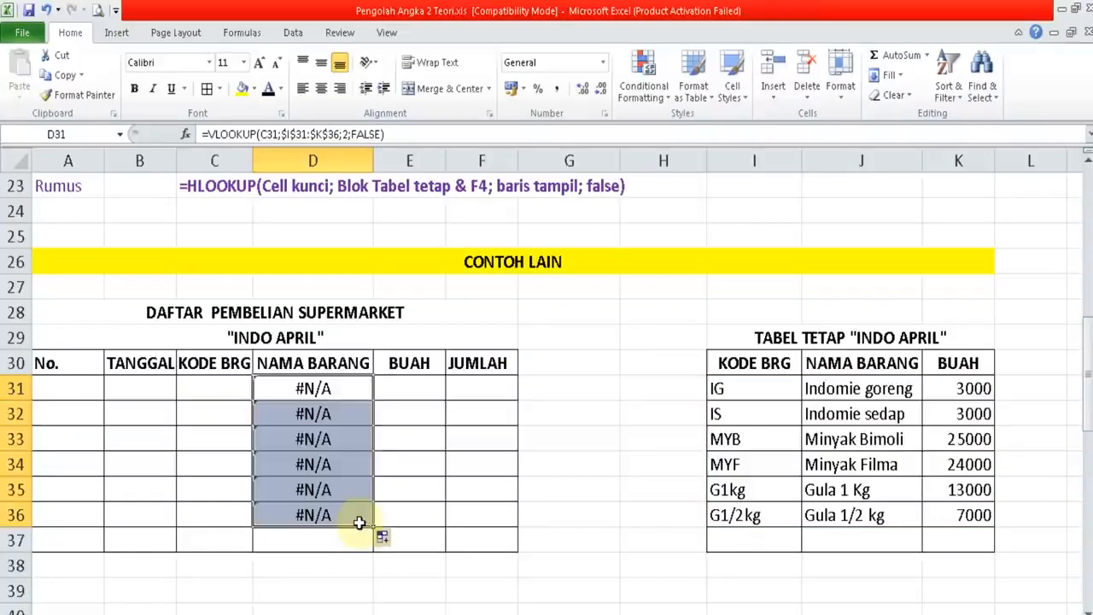
- Enter the item code MYB in C31 under KODE BRG to test the name lookup
{"action": "left_click", "coordinate": [232, 390]}
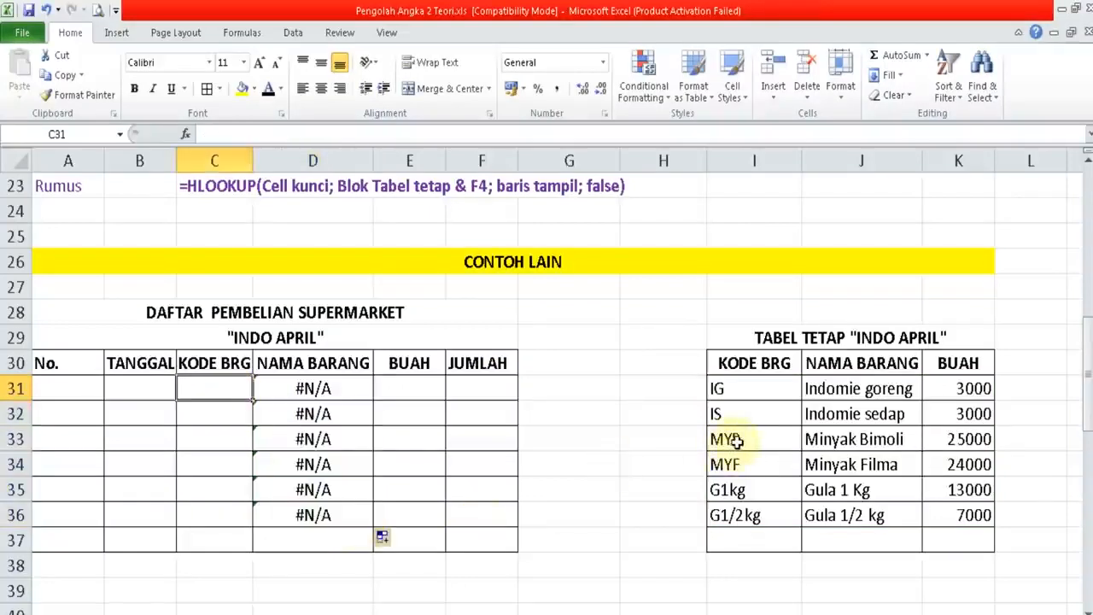
{"action": "type", "text": "MYB"}
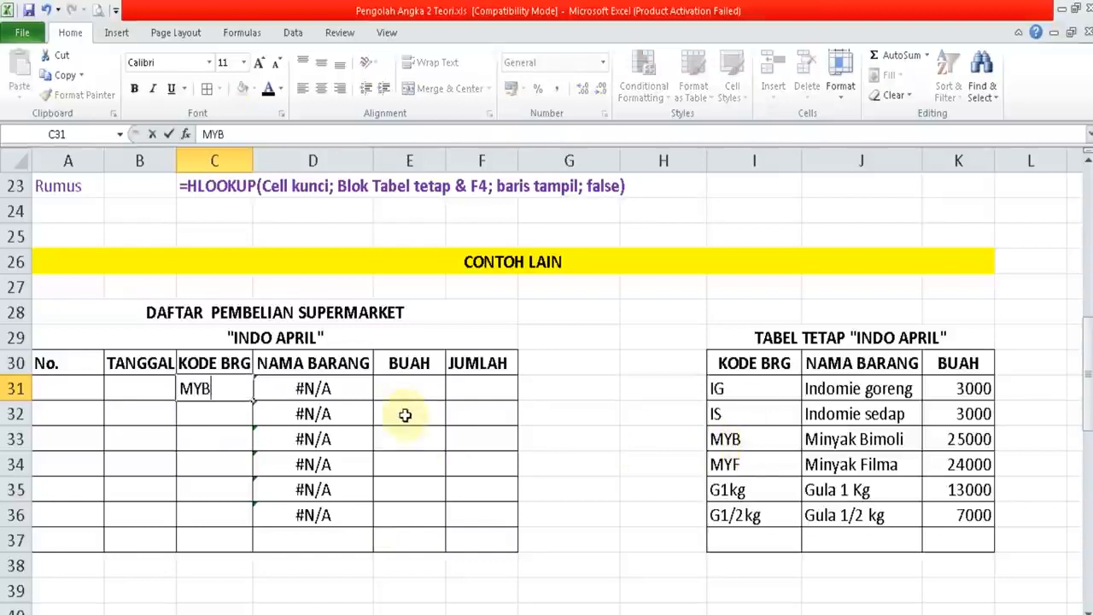
{"action": "key", "text": "Return"}
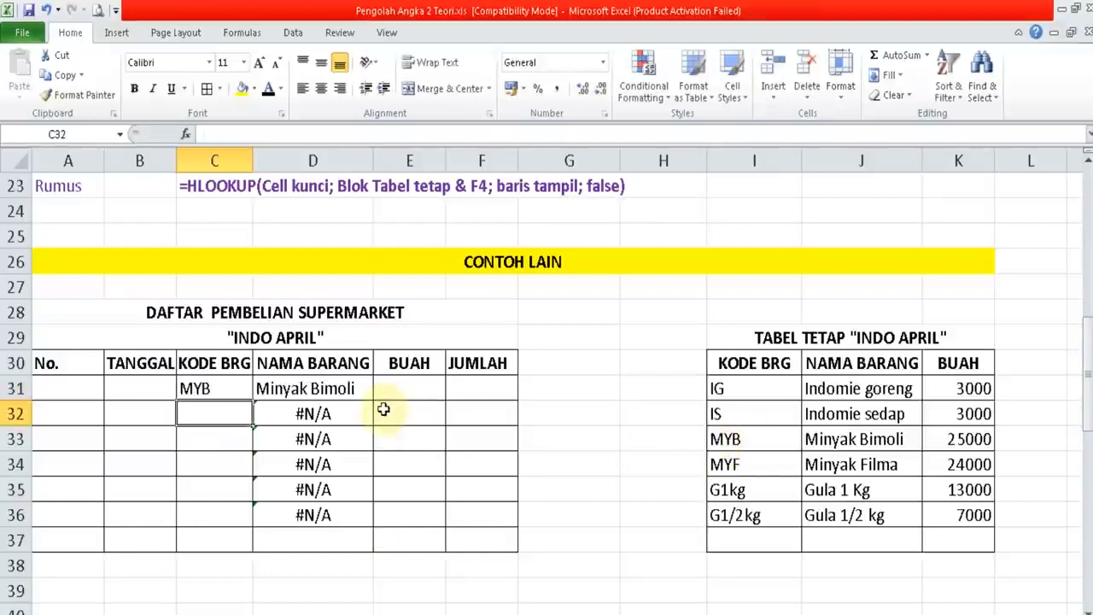
- Rename the BUAH header in K30 of the TABEL TETAP "INDO APRIL" table to HARGA
{"action": "left_click", "coordinate": [952, 365]}
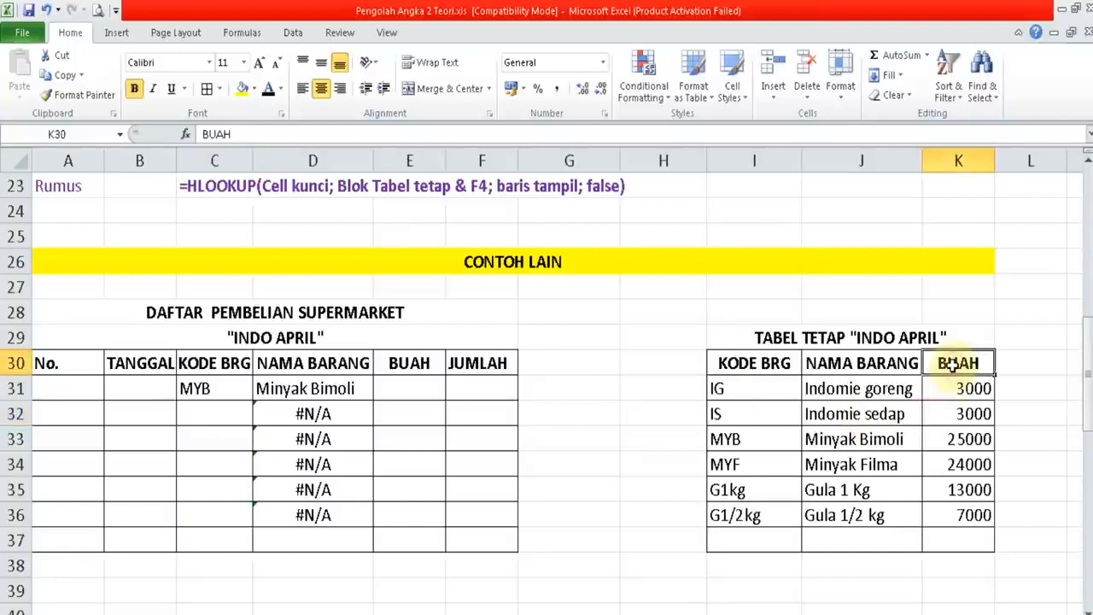
{"action": "type", "text": "HARGA"}
{"action": "key", "text": "Return"}
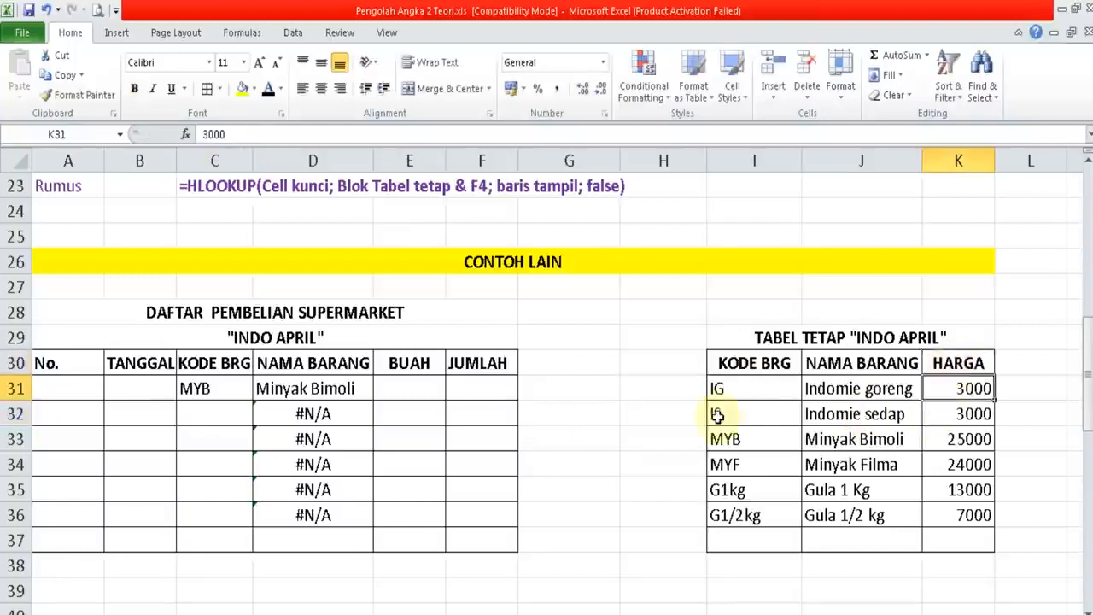
- Insert a column headed HARGA before BUAH in the purchase table and narrow the blank column I
{"action": "left_click", "coordinate": [437, 417]}
{"action": "left_click", "coordinate": [434, 387]}
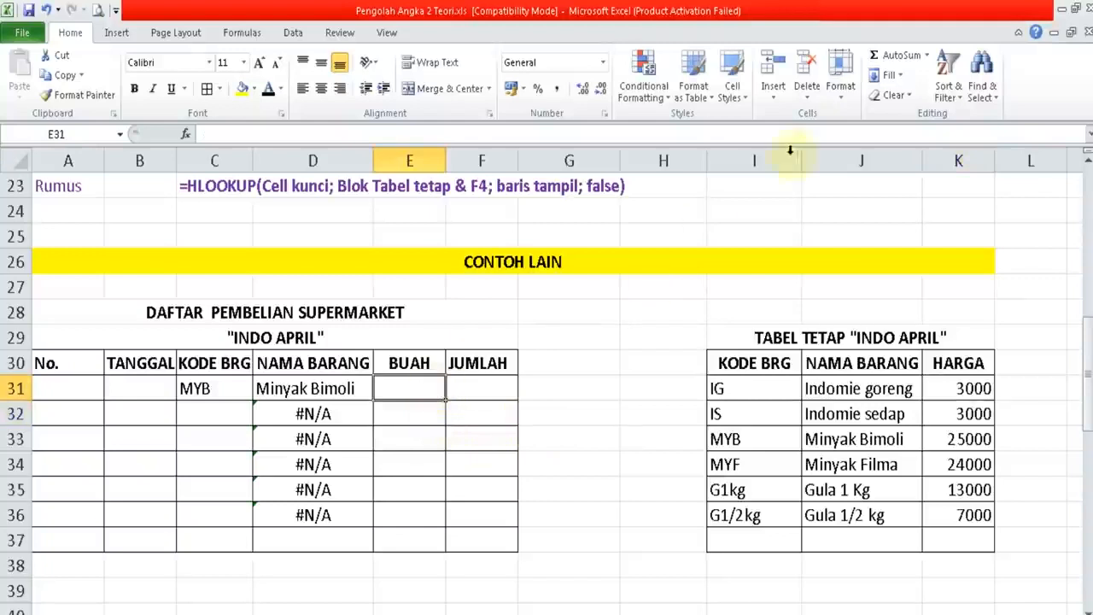
{"action": "left_click", "coordinate": [773, 91]}
{"action": "left_click", "coordinate": [808, 163]}
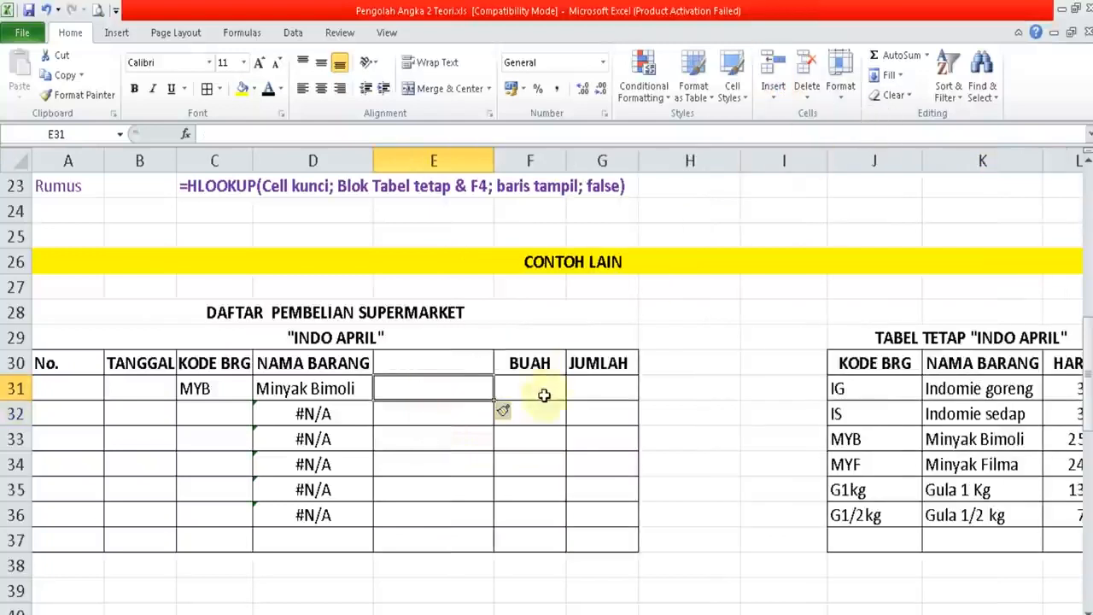
{"action": "left_click", "coordinate": [470, 360]}
{"action": "type", "text": "HARGA"}
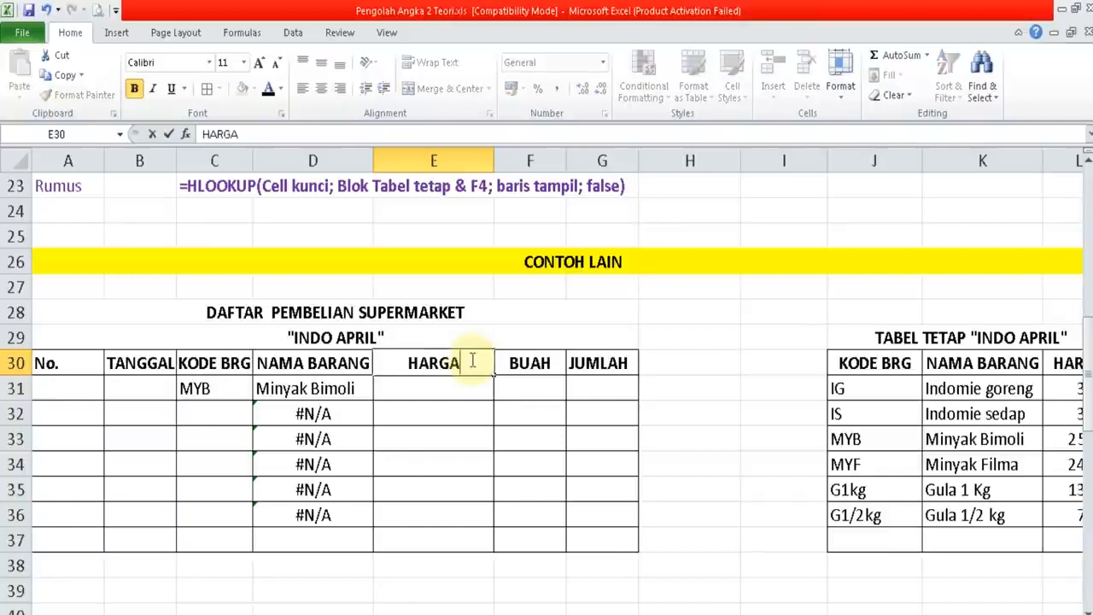
{"action": "key", "text": "Return"}
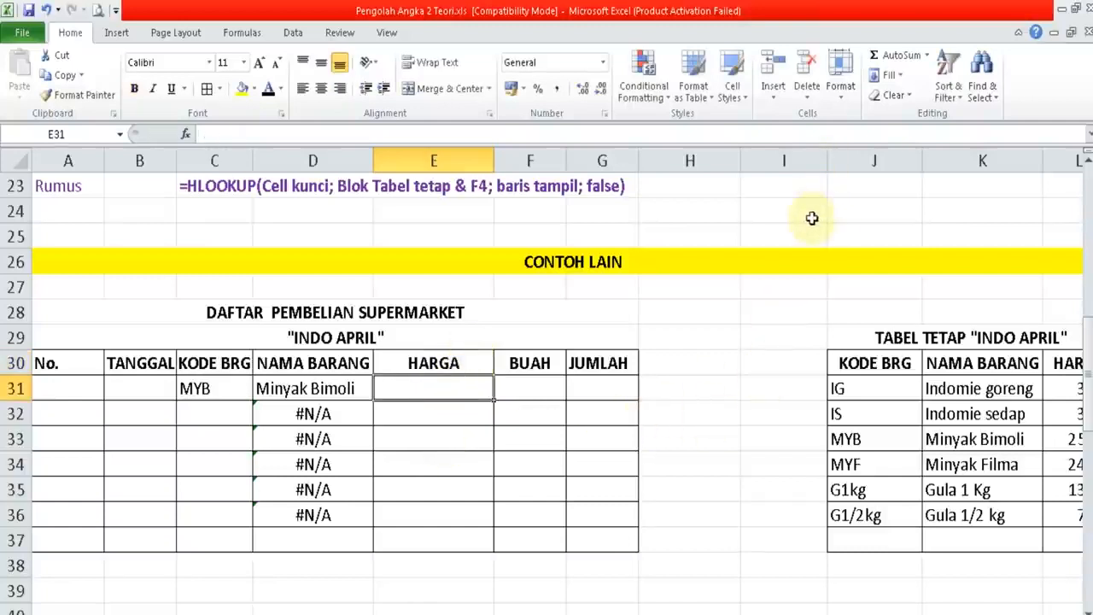
{"action": "left_click_drag", "start_coordinate": [827, 168], "coordinate": [780, 169]}
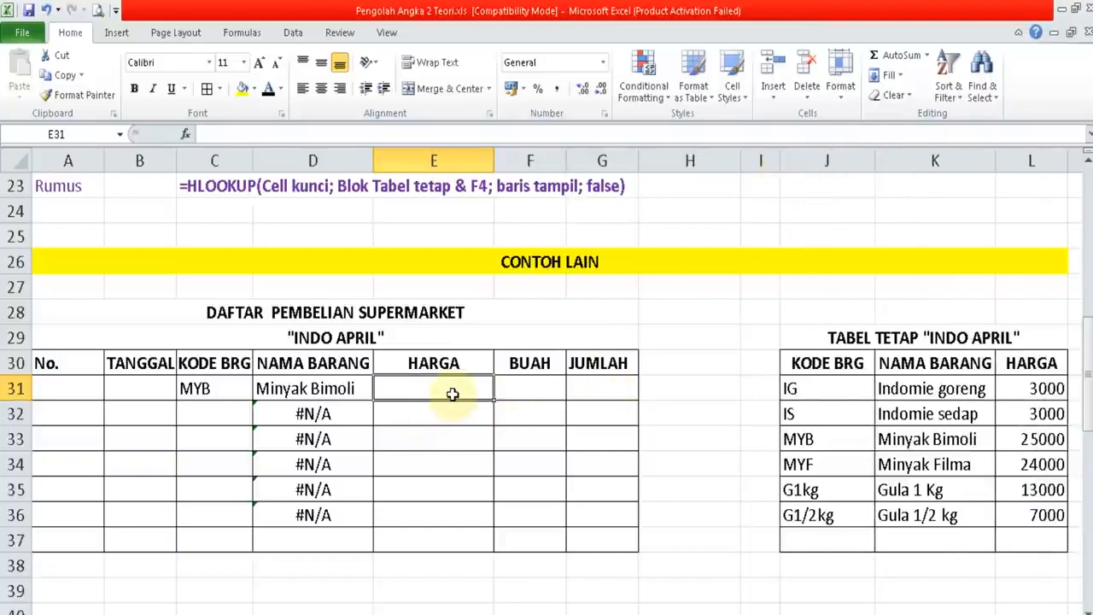
- Enter =VLOOKUP(C31;$J$31:$L$36;3;FALSE) in E31 under HARGA and fill it down to E36
{"action": "type", "text": "=V"}
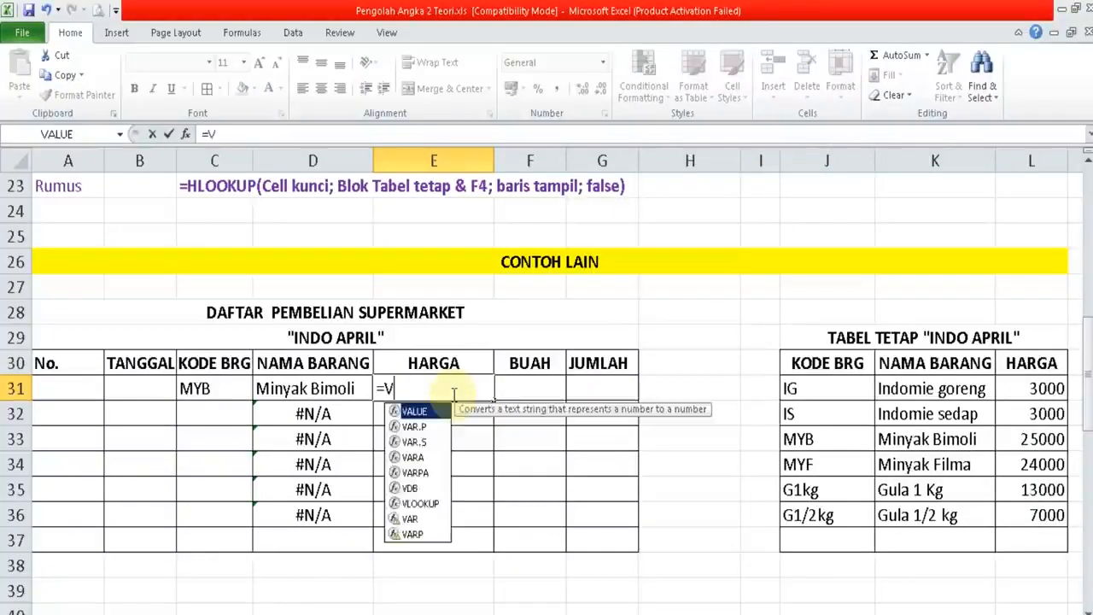
{"action": "type", "text": "LOOKUP("}
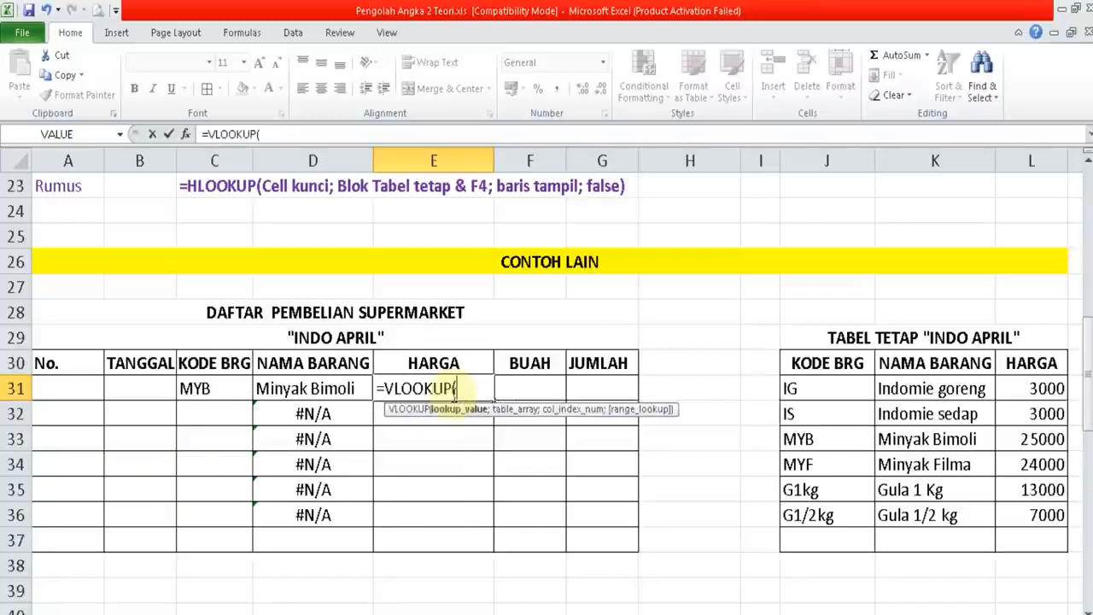
{"action": "left_click", "coordinate": [213, 381]}
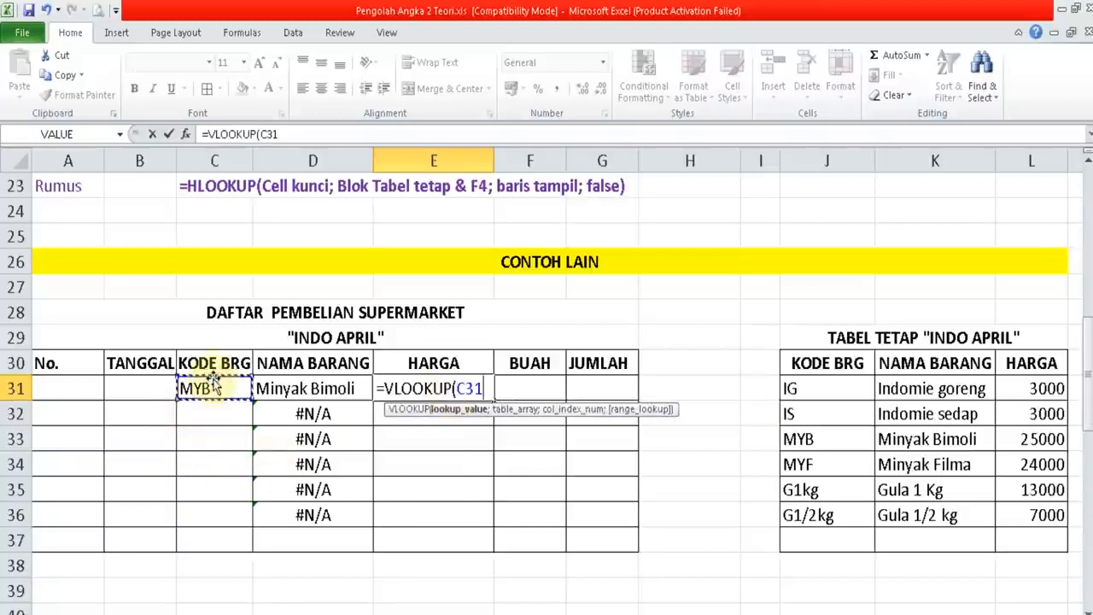
{"action": "type", "text": ";"}
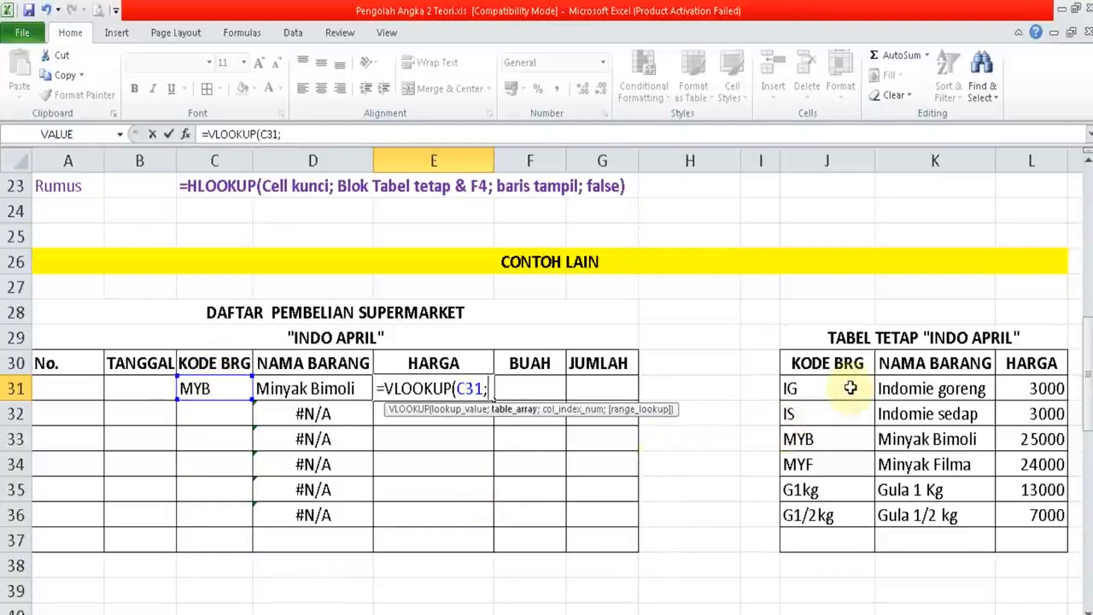
{"action": "left_click_drag", "start_coordinate": [850, 388], "coordinate": [1023, 512]}
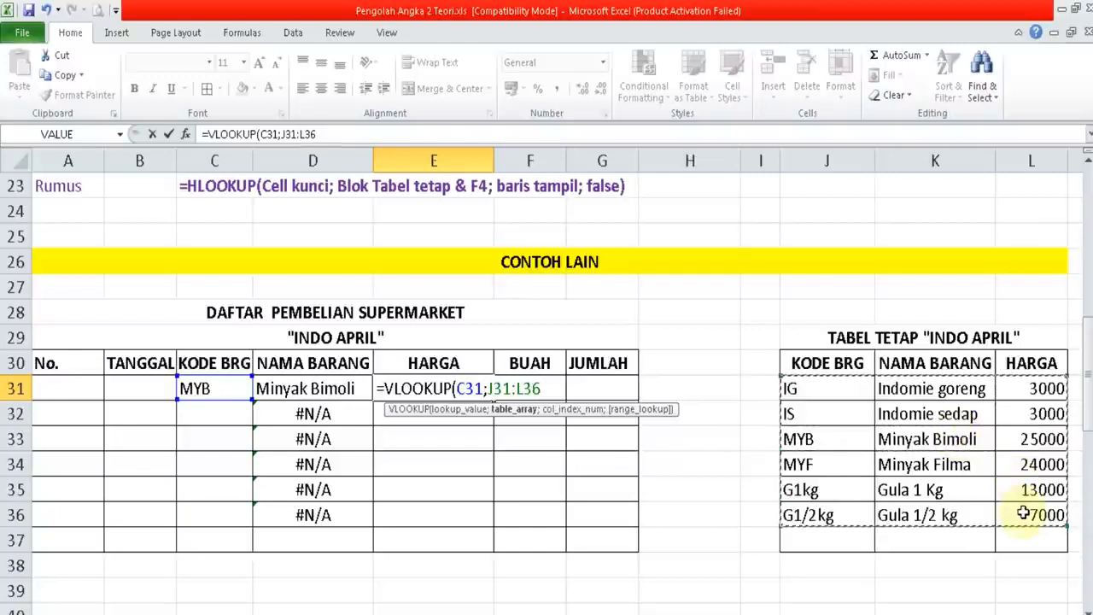
{"action": "key", "text": "F4"}
{"action": "type", "text": ";"}
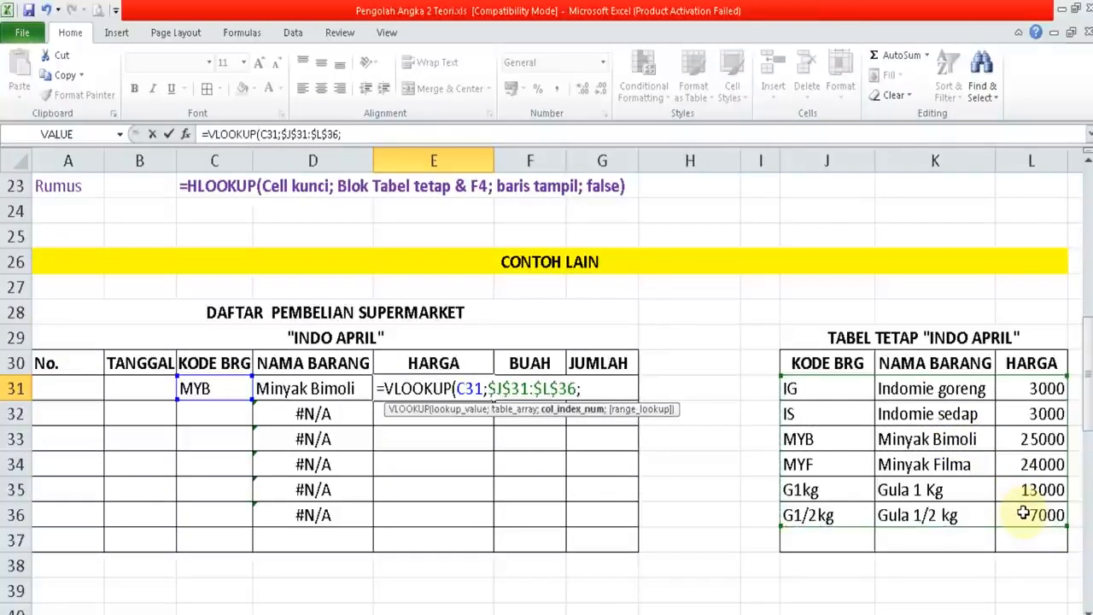
{"action": "type", "text": "3;"}
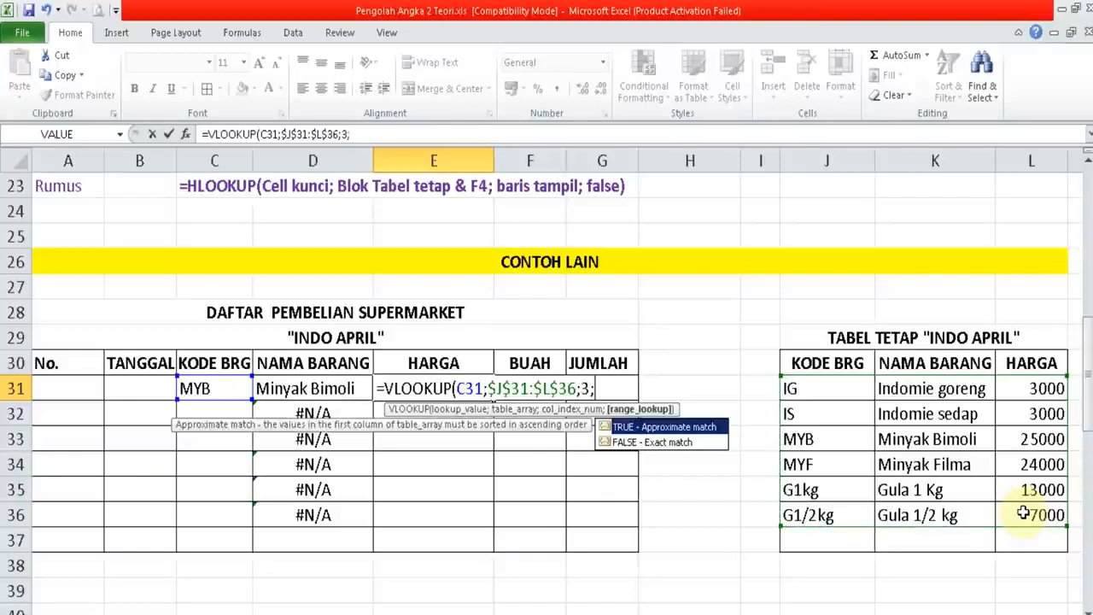
{"action": "type", "text": "FALSE"}
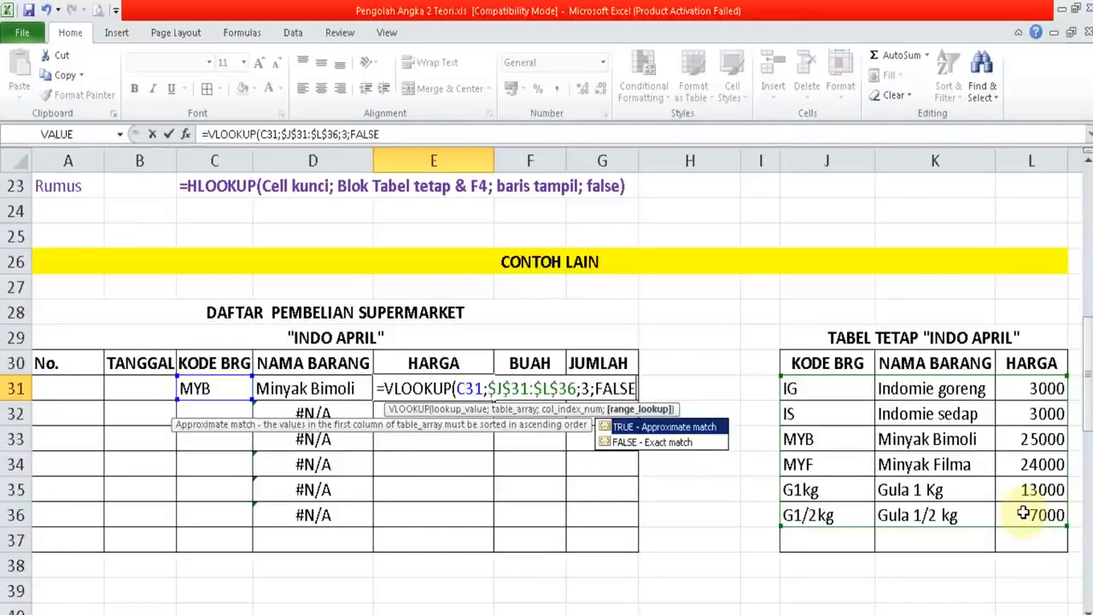
{"action": "type", "text": ")"}
{"action": "key", "text": "Return"}
{"action": "key", "text": "Up"}
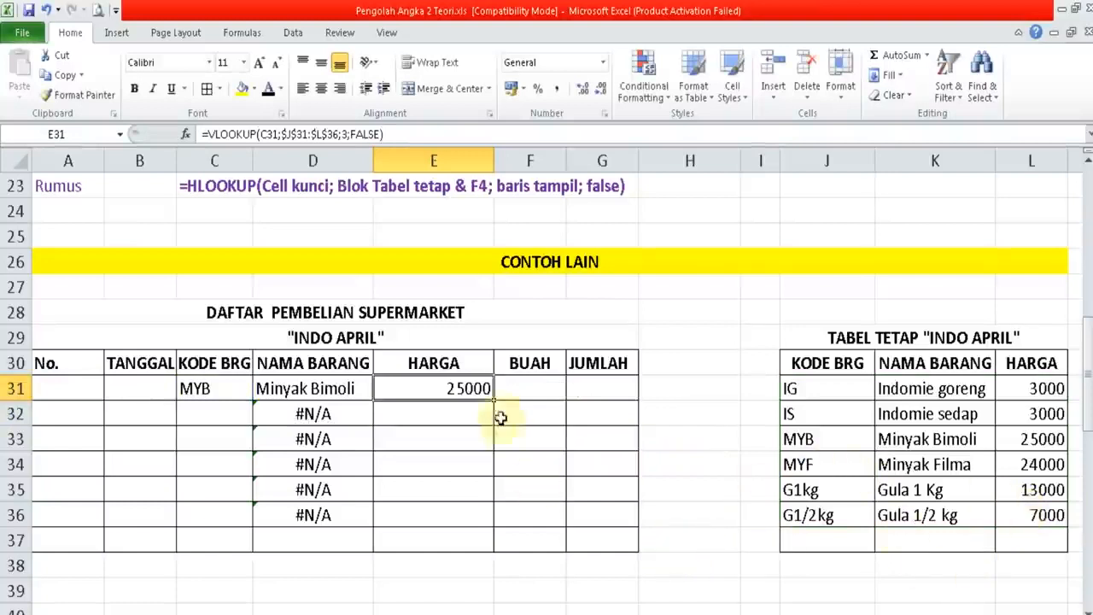
{"action": "left_click_drag", "start_coordinate": [493, 398], "coordinate": [486, 524]}
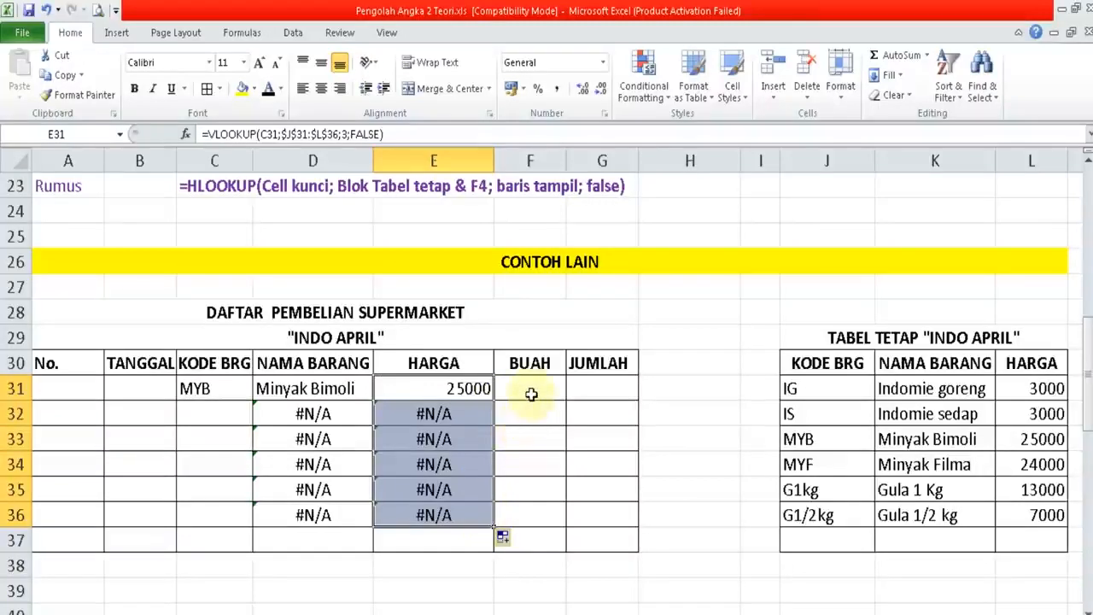
- Label F37 as TOTAL in the purchase table and put a thick box border around G37
{"action": "left_click", "coordinate": [530, 395]}
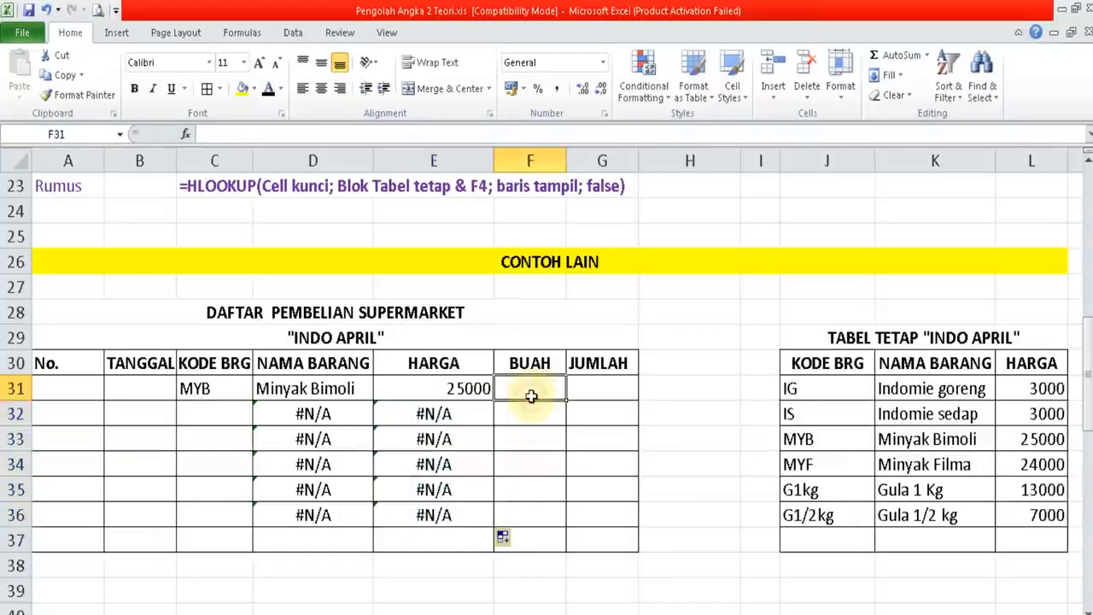
{"action": "left_click", "coordinate": [531, 536]}
{"action": "type", "text": "TOTAL"}
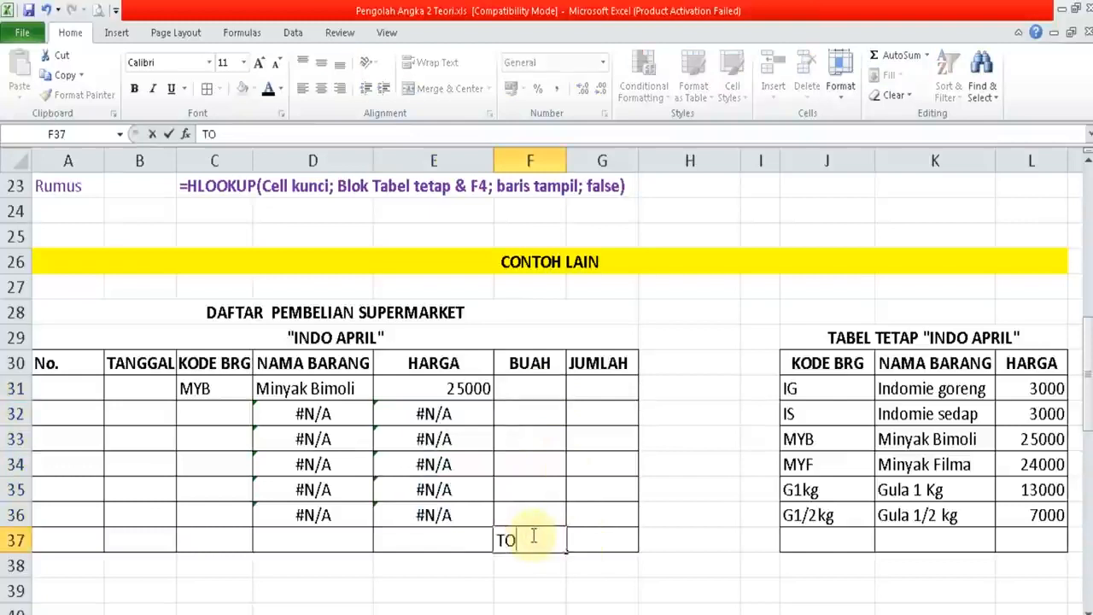
{"action": "key", "text": "Return"}
{"action": "key", "text": "Right"}
{"action": "key", "text": "Up"}
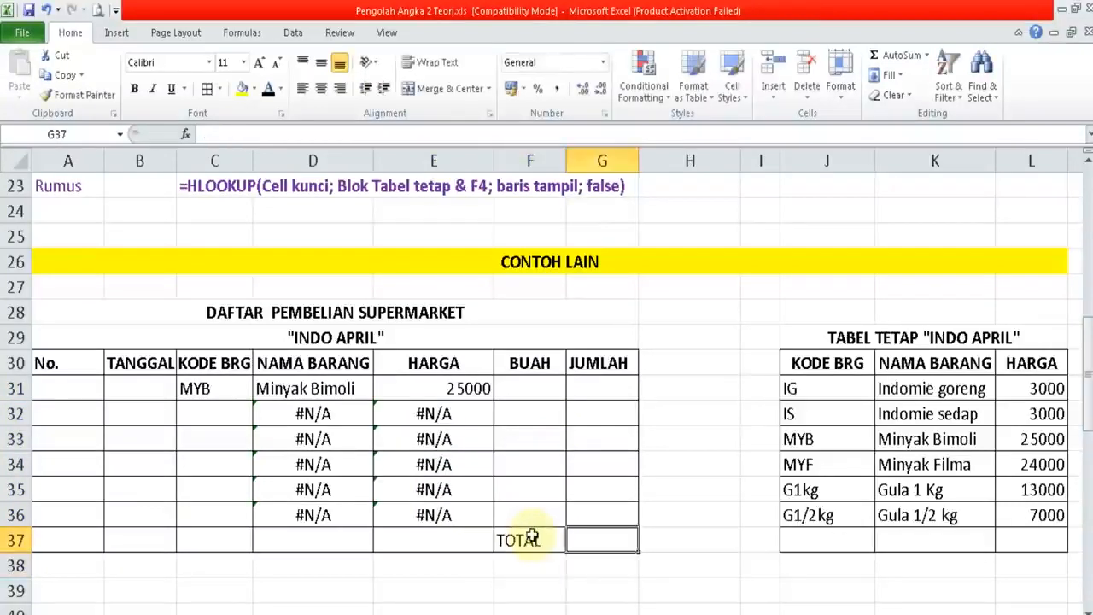
{"action": "left_click", "coordinate": [219, 91]}
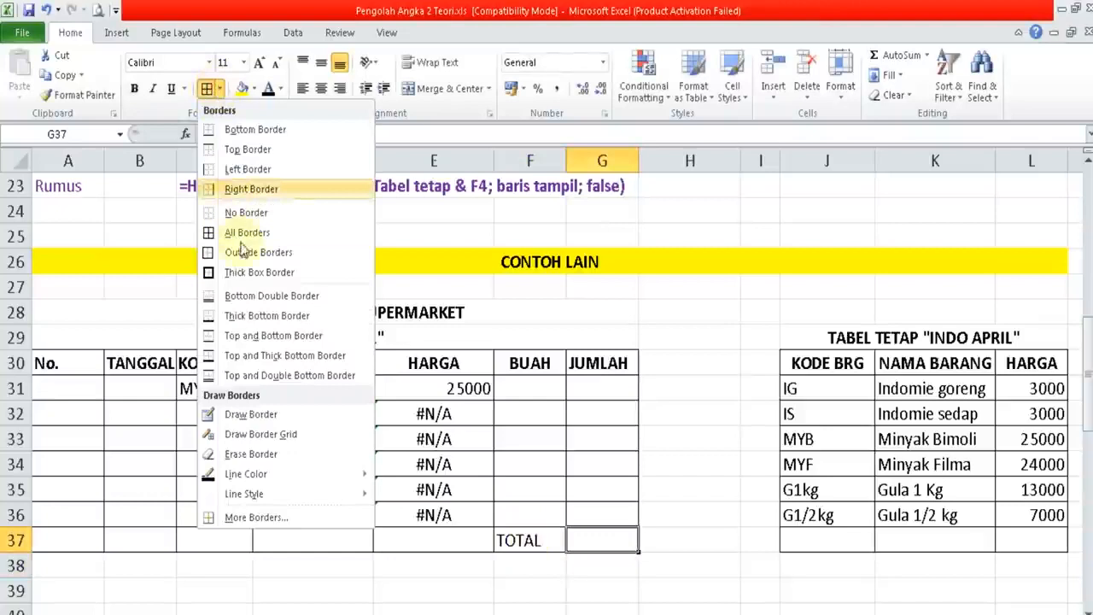
{"action": "left_click", "coordinate": [239, 273]}
- Enter =E31*F31 in G31 under JUMLAH and fill it down to G36
{"action": "left_click", "coordinate": [603, 392]}
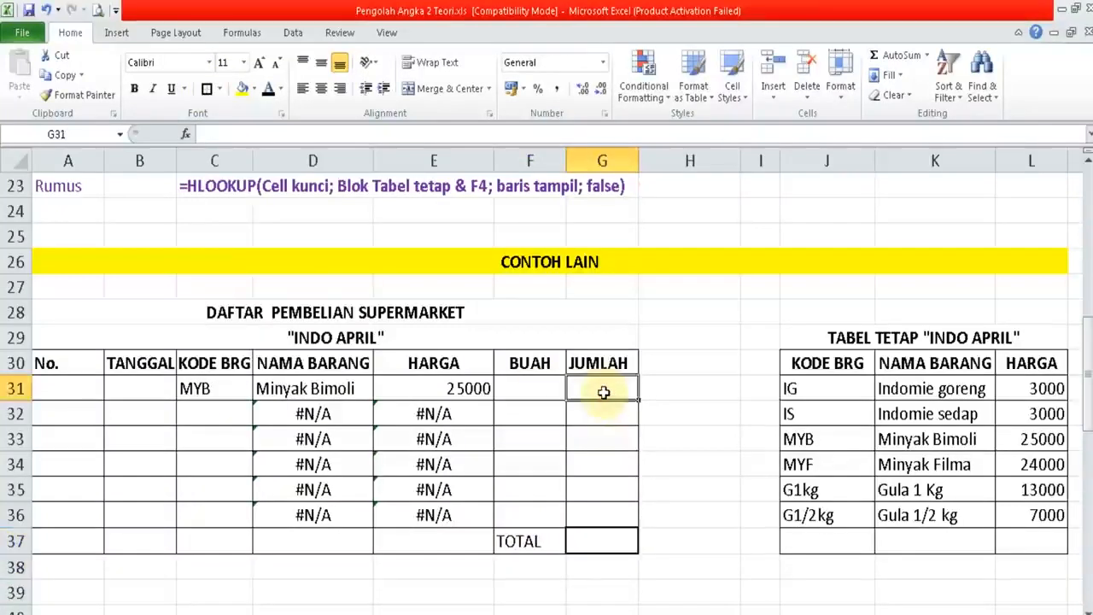
{"action": "type", "text": "="}
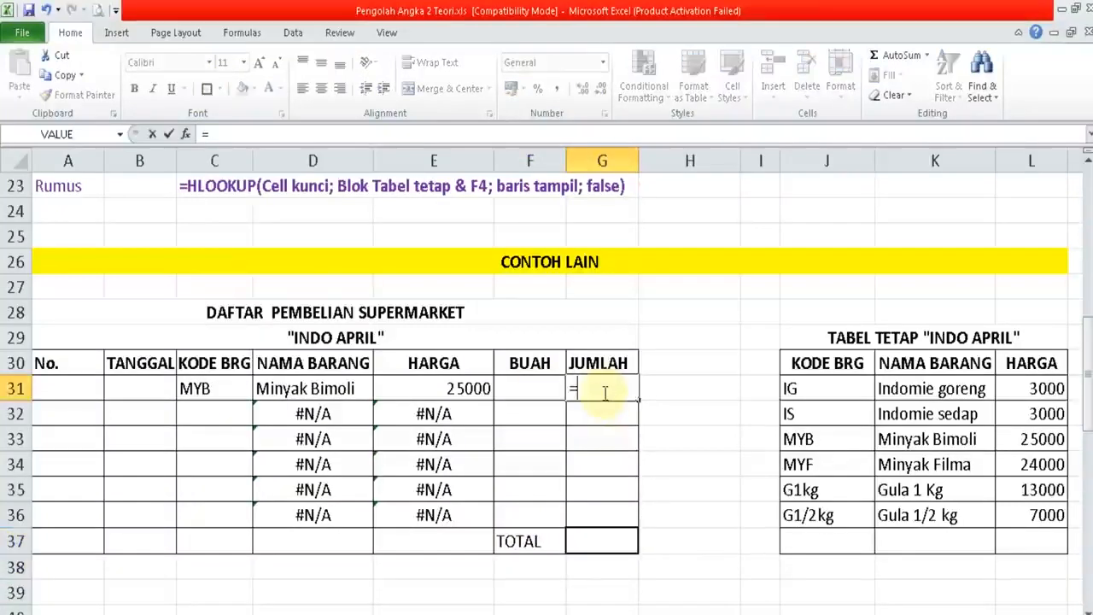
{"action": "key", "text": "Escape"}
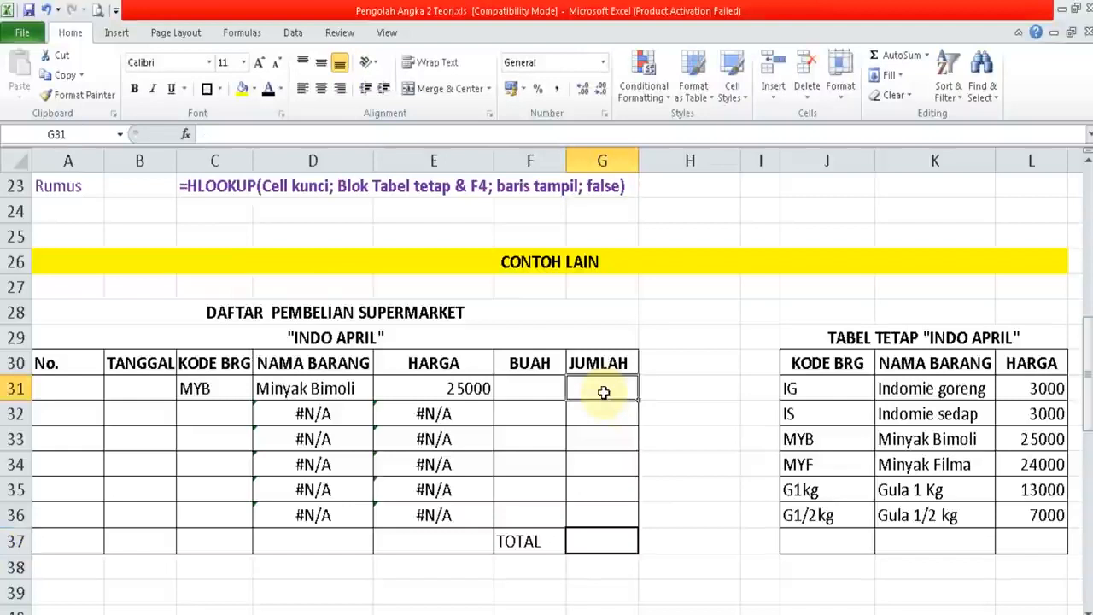
{"action": "type", "text": "="}
{"action": "key", "text": "Left"}
{"action": "key", "text": "Left"}
{"action": "type", "text": "*"}
{"action": "left_click", "coordinate": [554, 389]}
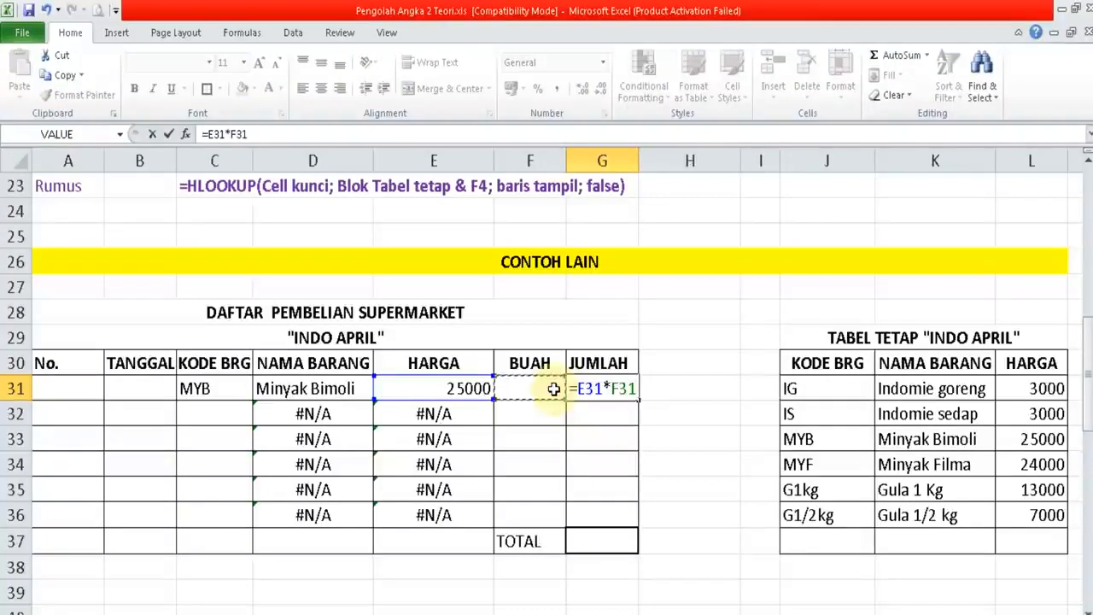
{"action": "key", "text": "Return"}
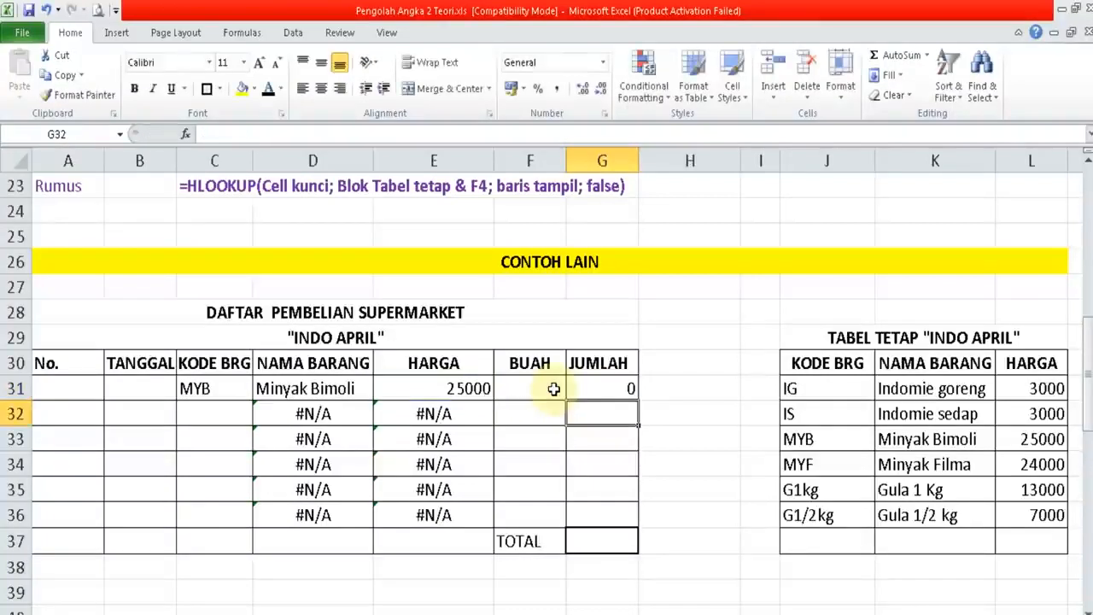
{"action": "left_click", "coordinate": [616, 389]}
{"action": "left_click_drag", "start_coordinate": [636, 400], "coordinate": [632, 518]}
- Replace the KODE BRG entry in C31 of the purchase table with IS
{"action": "left_click", "coordinate": [601, 543]}
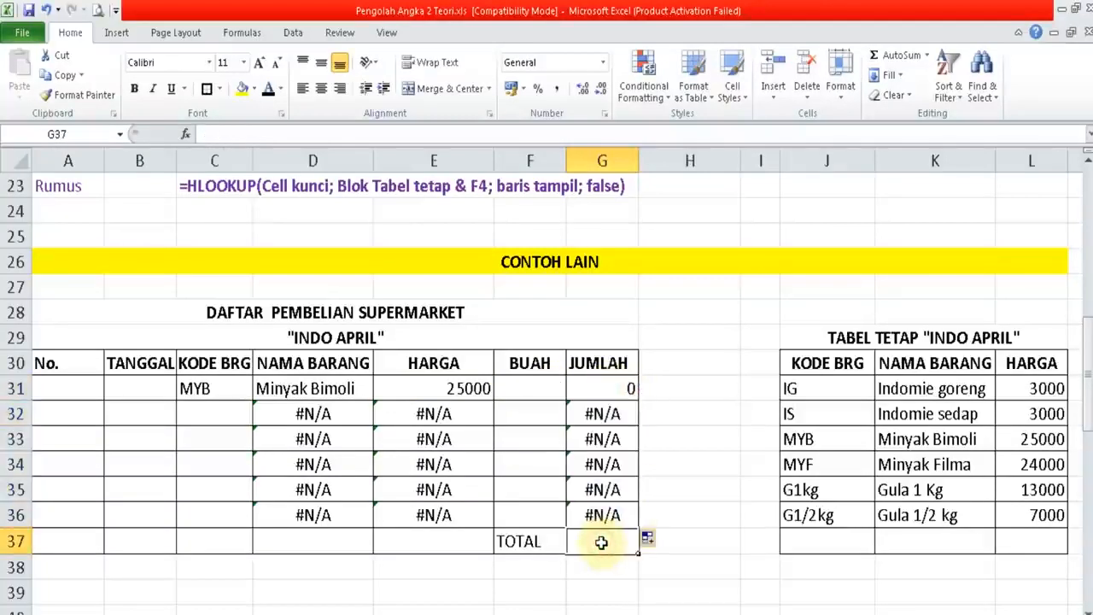
{"action": "left_click", "coordinate": [588, 488]}
{"action": "left_click", "coordinate": [496, 467]}
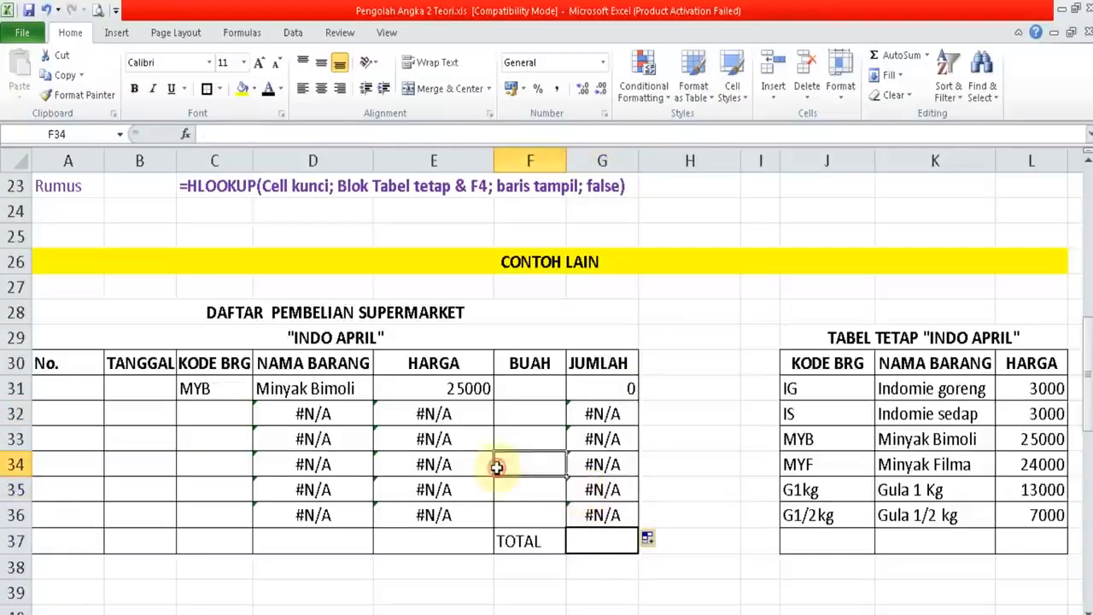
{"action": "key", "text": "Left"}
{"action": "key", "text": "Left"}
{"action": "key", "text": "Left"}
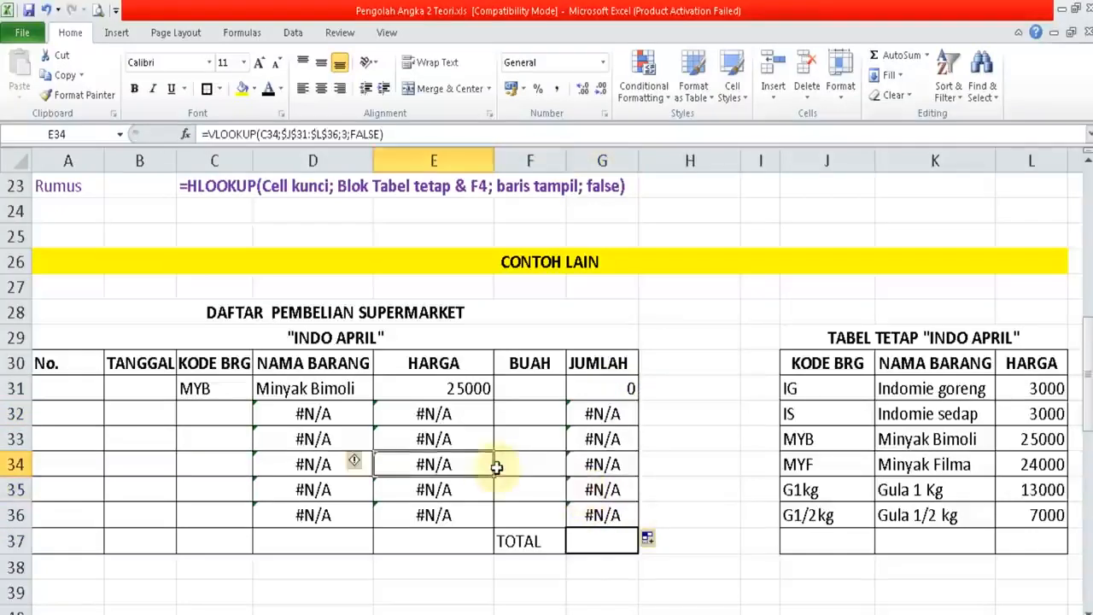
{"action": "key", "text": "Up"}
{"action": "key", "text": "Up"}
{"action": "key", "text": "Up"}
{"action": "key", "text": "Delete"}
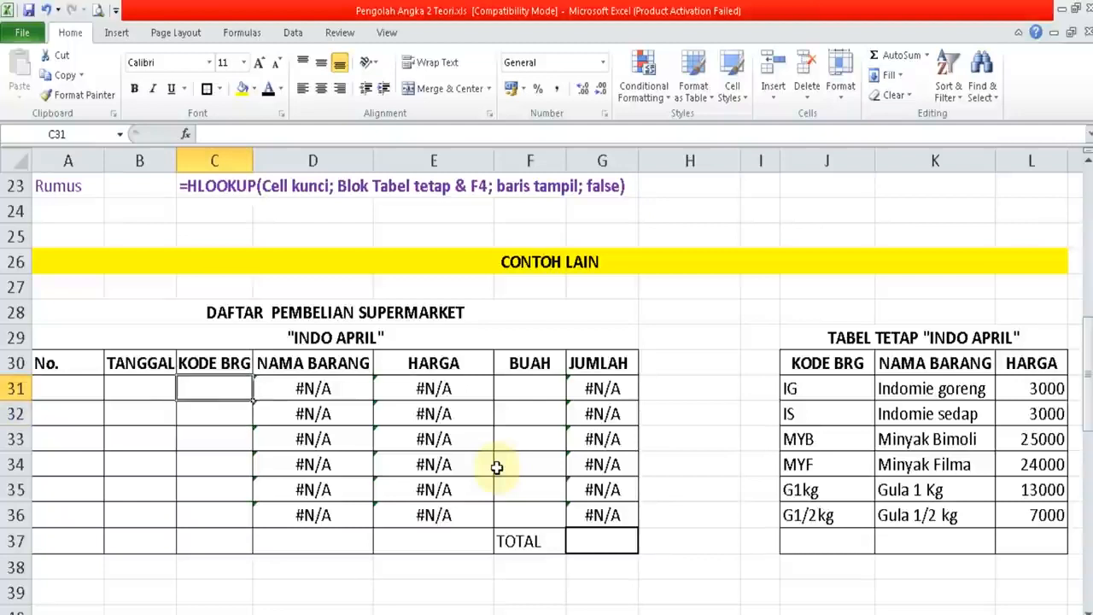
{"action": "type", "text": "I"}
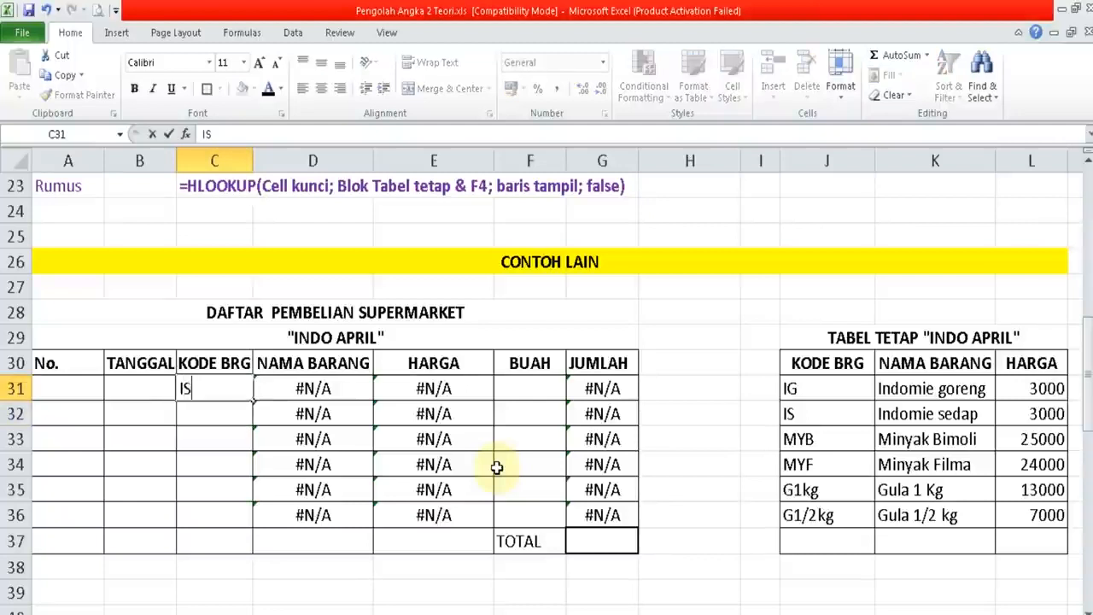
{"action": "type", "text": "S"}
{"action": "key", "text": "Return"}
- Enter a BUAH quantity of 10 in F31 for the first item
{"action": "key", "text": "Right"}
{"action": "key", "text": "Right"}
{"action": "key", "text": "Right"}
{"action": "key", "text": "Up"}
{"action": "type", "text": "10"}
{"action": "key", "text": "Return"}
- Fill in the second purchase row with code G1KG in C32 and a BUAH quantity of 5 in F32
{"action": "key", "text": "Left"}
{"action": "key", "text": "Left"}
{"action": "key", "text": "Left"}
{"action": "key", "text": "Left"}
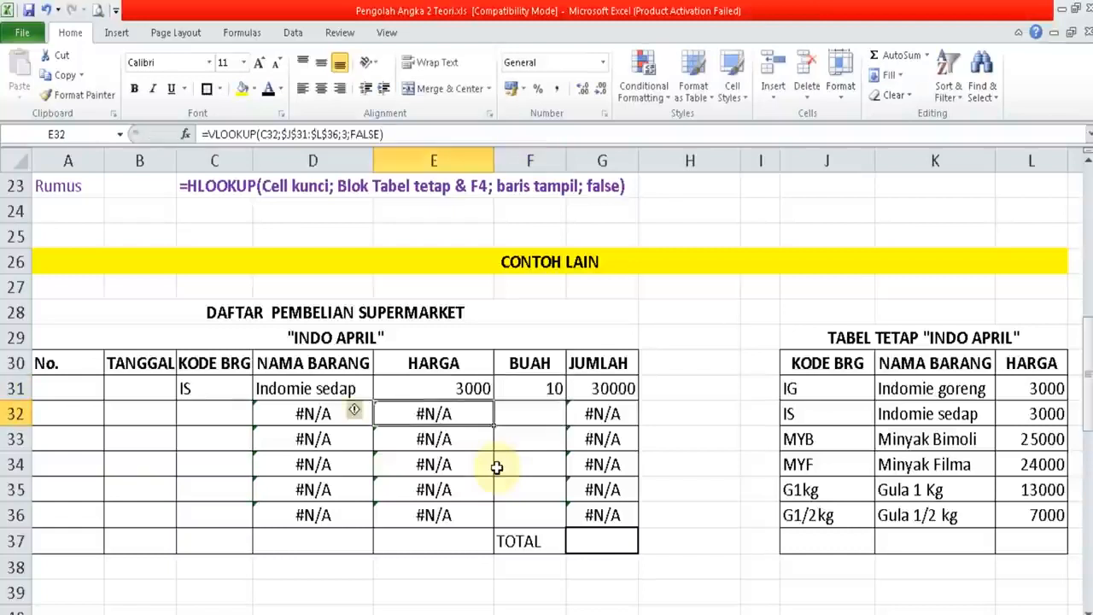
{"action": "key", "text": "Right"}
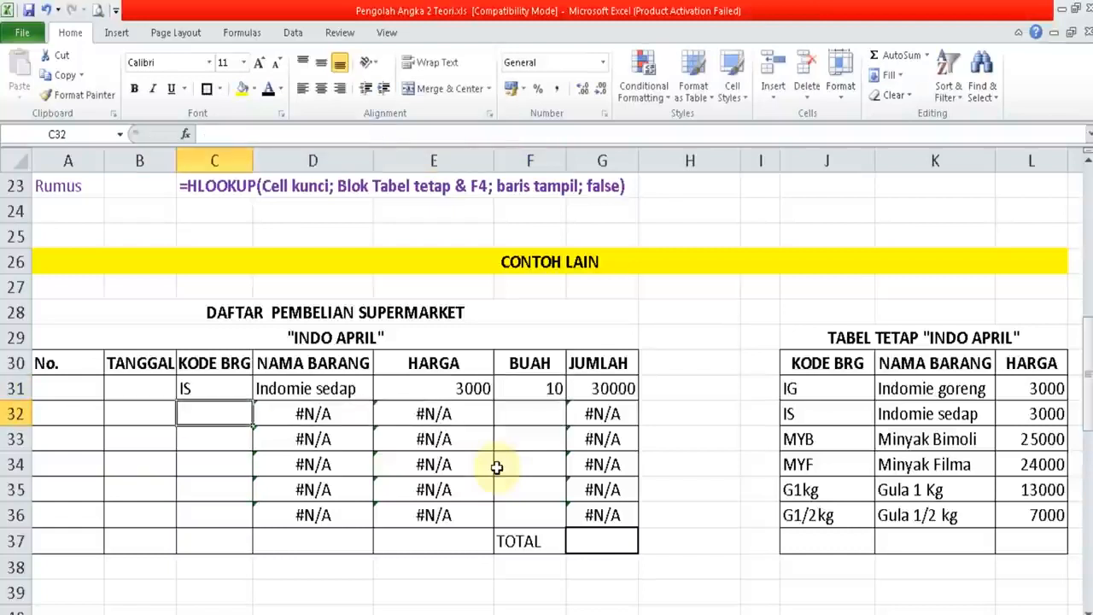
{"action": "type", "text": "G1K"}
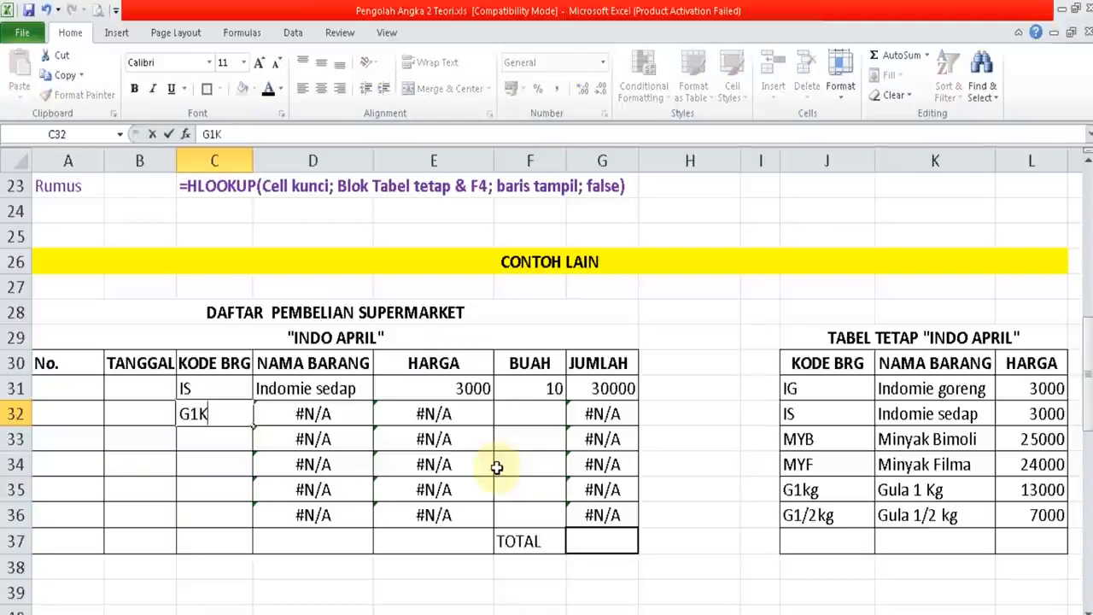
{"action": "key", "text": "Return"}
{"action": "key", "text": "Up"}
{"action": "key", "text": "Right"}
{"action": "key", "text": "Right"}
{"action": "key", "text": "Right"}
{"action": "type", "text": "5"}
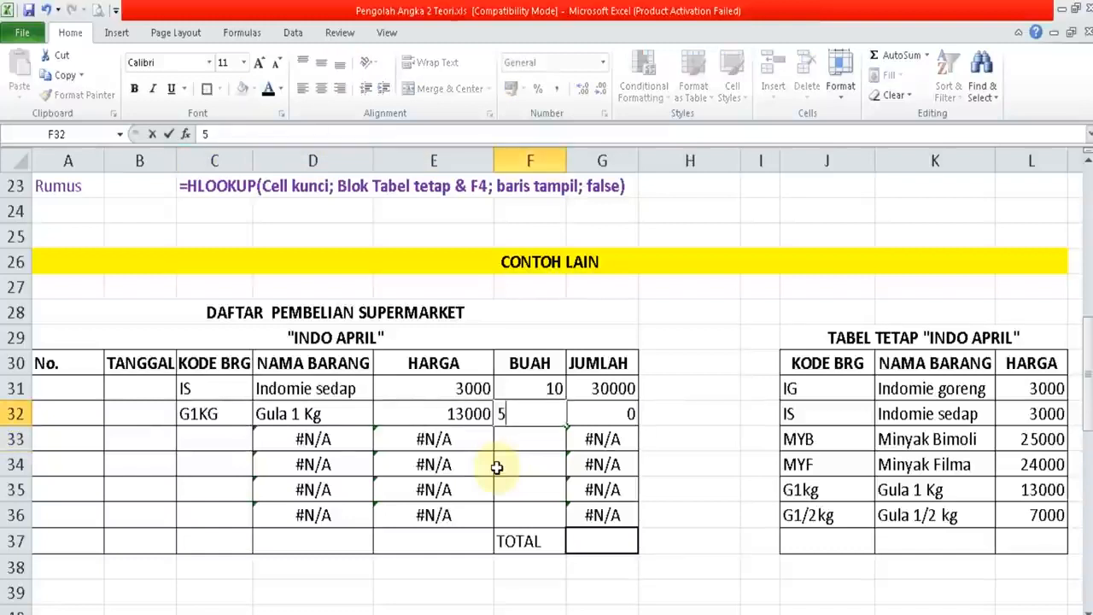
{"action": "key", "text": "Return"}
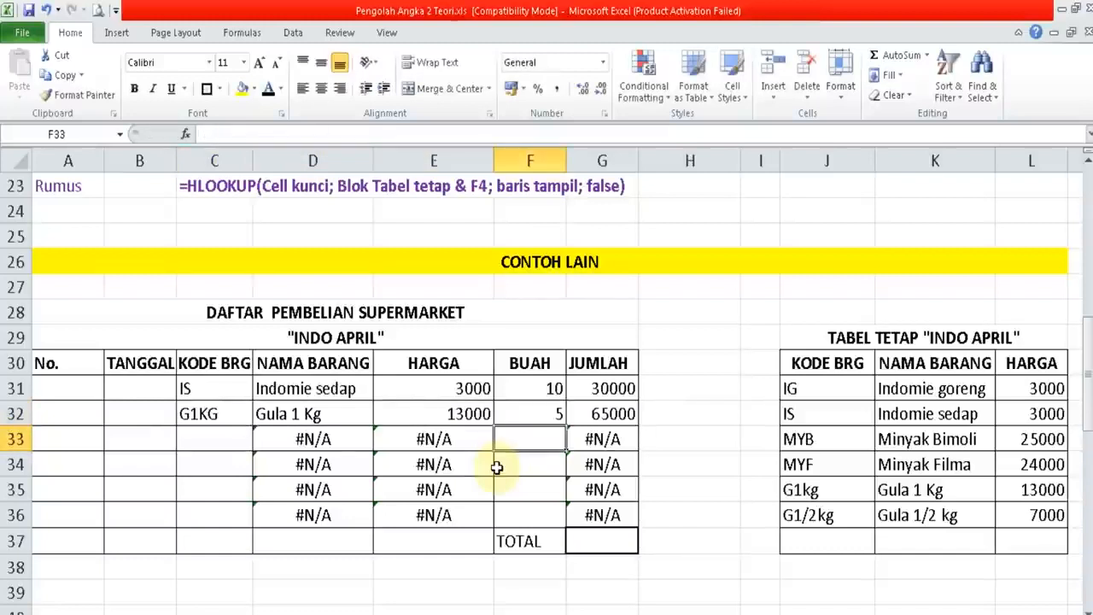
- Fill in the third purchase row with code MYF in C33 and a BUAH quantity of 1 in F33
{"action": "key", "text": "Left"}
{"action": "key", "text": "Left"}
{"action": "type", "text": "M"}
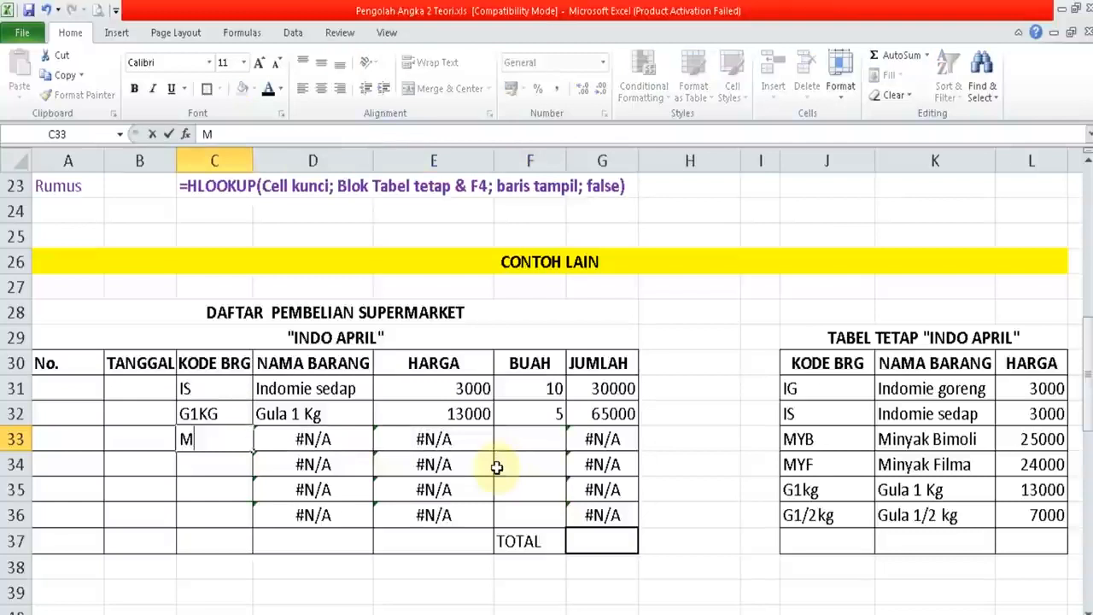
{"action": "type", "text": "YF"}
{"action": "key", "text": "Return"}
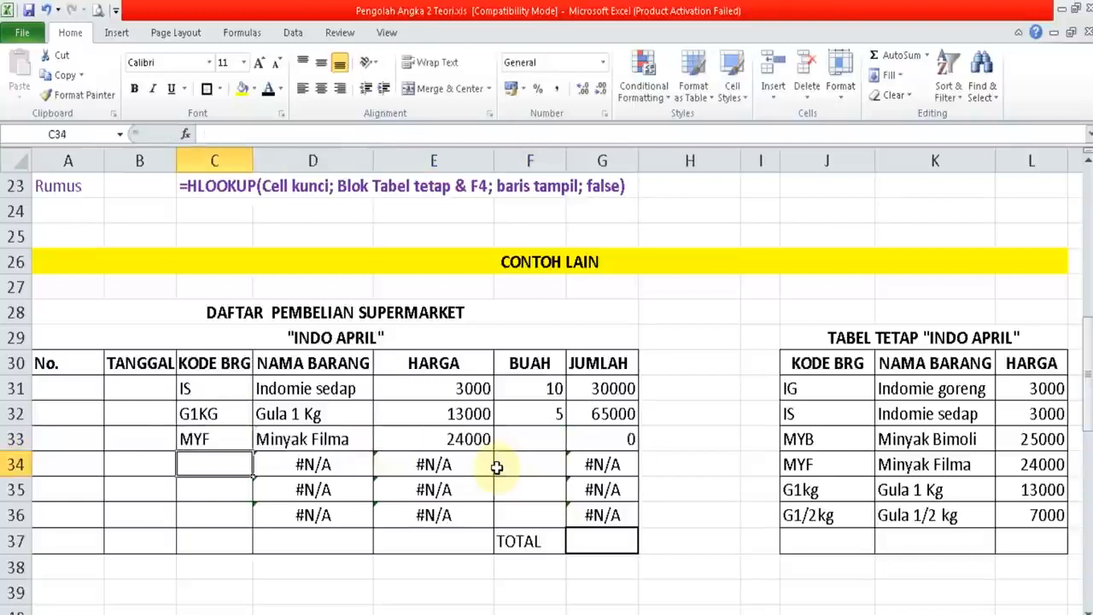
{"action": "key", "text": "Right"}
{"action": "key", "text": "Right"}
{"action": "key", "text": "Right"}
{"action": "key", "text": "Up"}
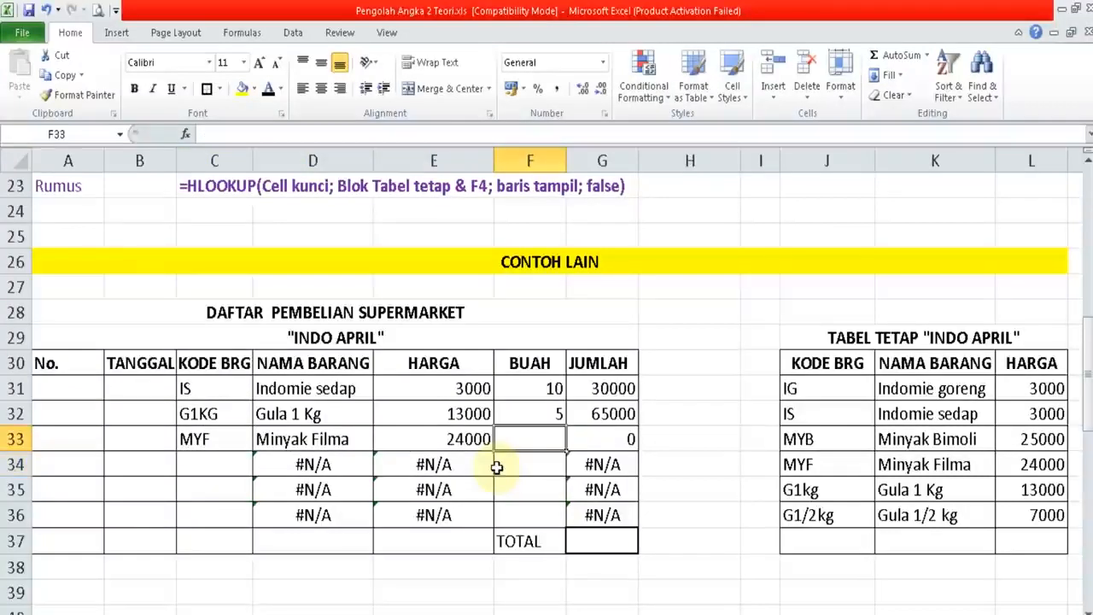
{"action": "type", "text": "1"}
{"action": "key", "text": "Return"}
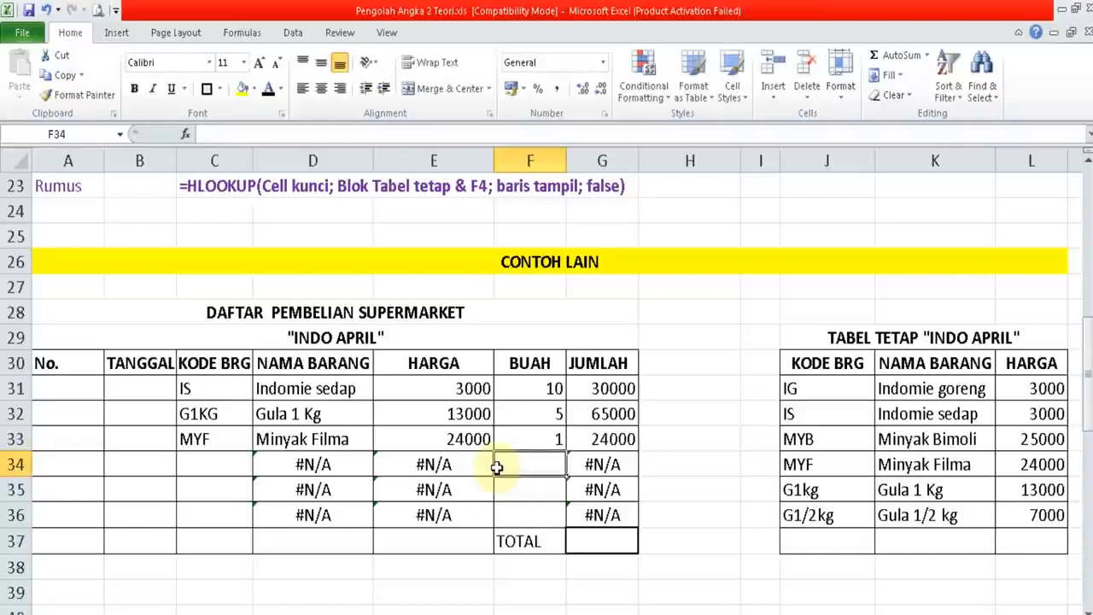
- Total the JUMLAH column in G37 with =SUM(G31:G36)
{"action": "key", "text": "Down"}
{"action": "key", "text": "Down"}
{"action": "key", "text": "Right"}
{"action": "key", "text": "Down"}
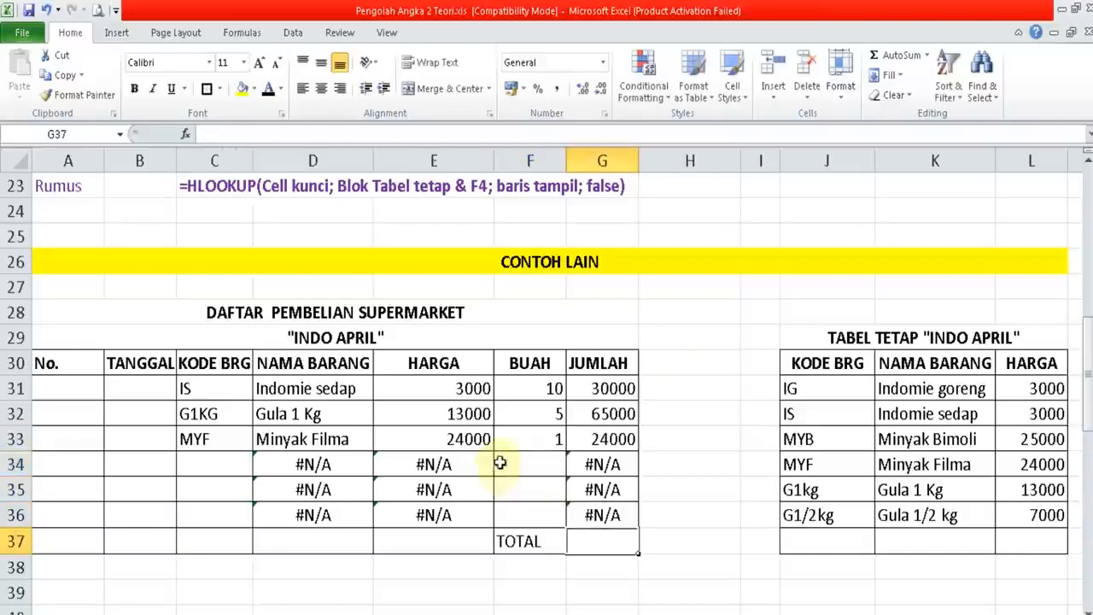
{"action": "left_click", "coordinate": [892, 55]}
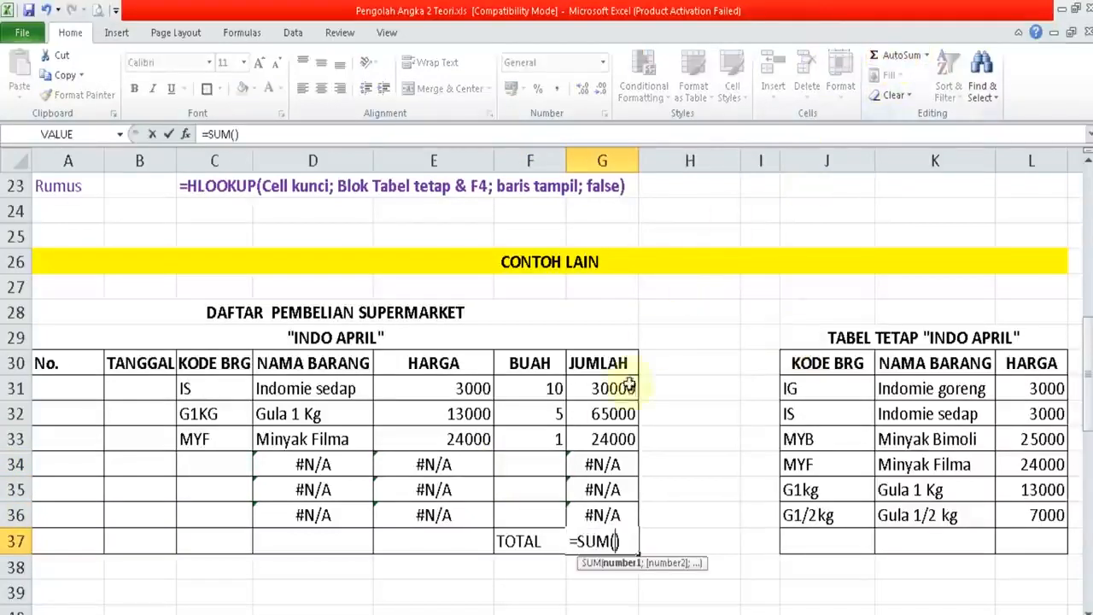
{"action": "left_click_drag", "start_coordinate": [609, 386], "coordinate": [609, 510]}
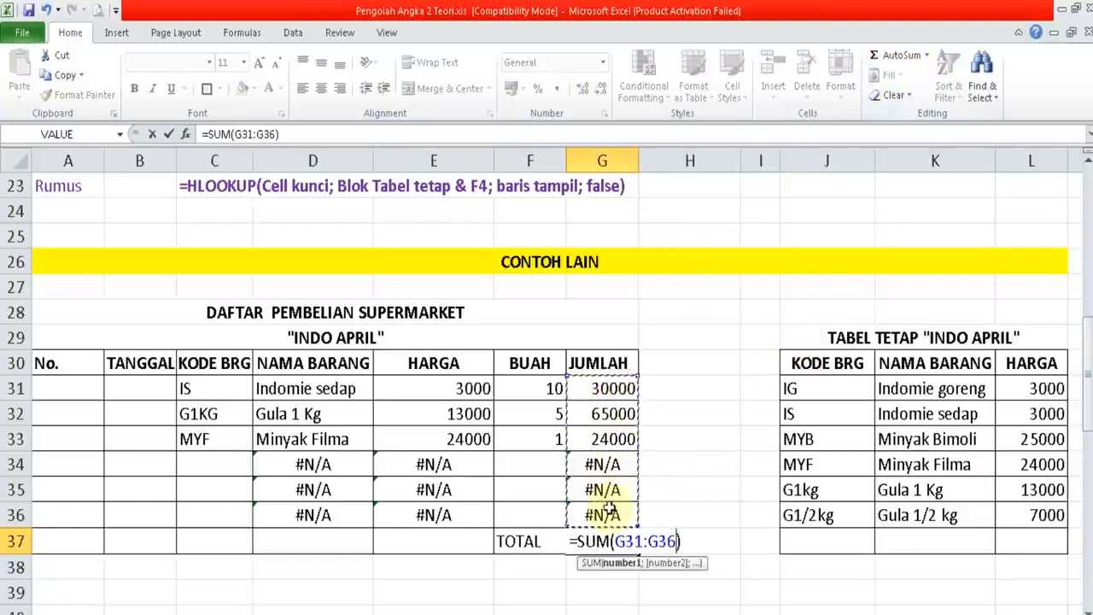
{"action": "key", "text": "Return"}
- Clear the JUMLAH formulas from the unused rows, G34:G36
{"action": "key", "text": "Up"}
{"action": "key", "text": "Up"}
{"action": "key", "text": "Up"}
{"action": "key", "text": "Up"}
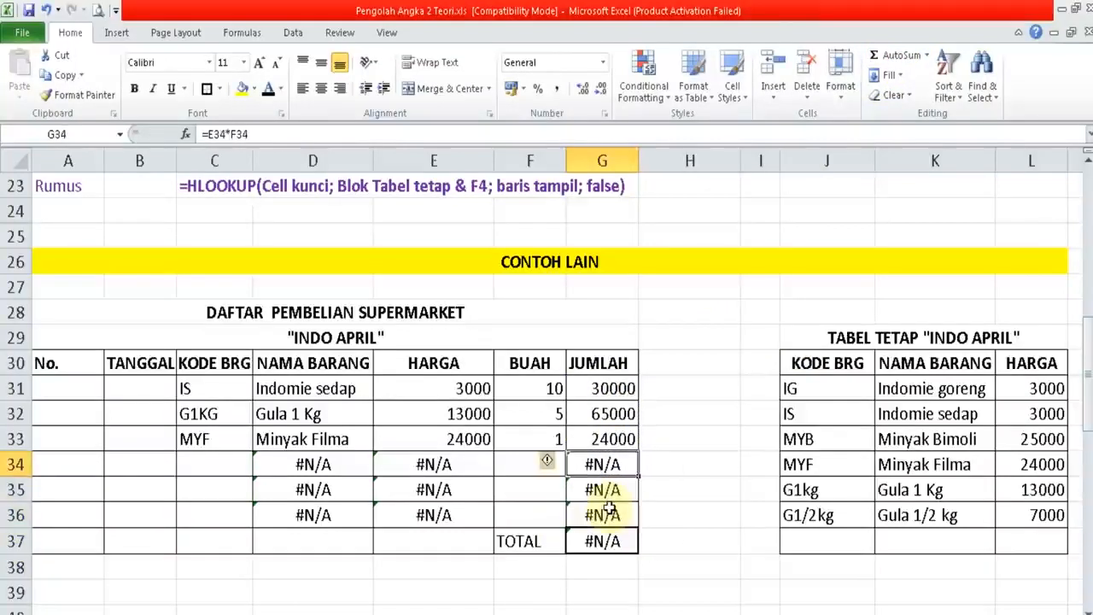
{"action": "key", "text": "shift+Down"}
{"action": "key", "text": "shift+Down"}
{"action": "key", "text": "Delete"}
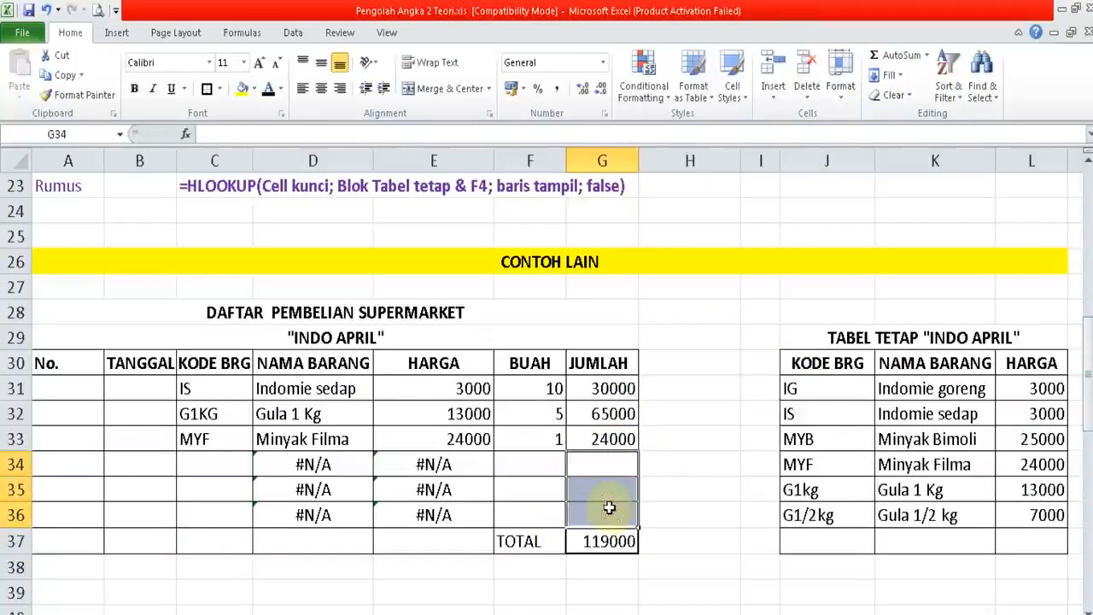
- Look over the completed supermarket table and the "P-CELL" sales and lookup tables below it
{"action": "left_click", "coordinate": [675, 590]}
{"action": "left_click", "coordinate": [636, 539]}
{"action": "left_click", "coordinate": [684, 482]}
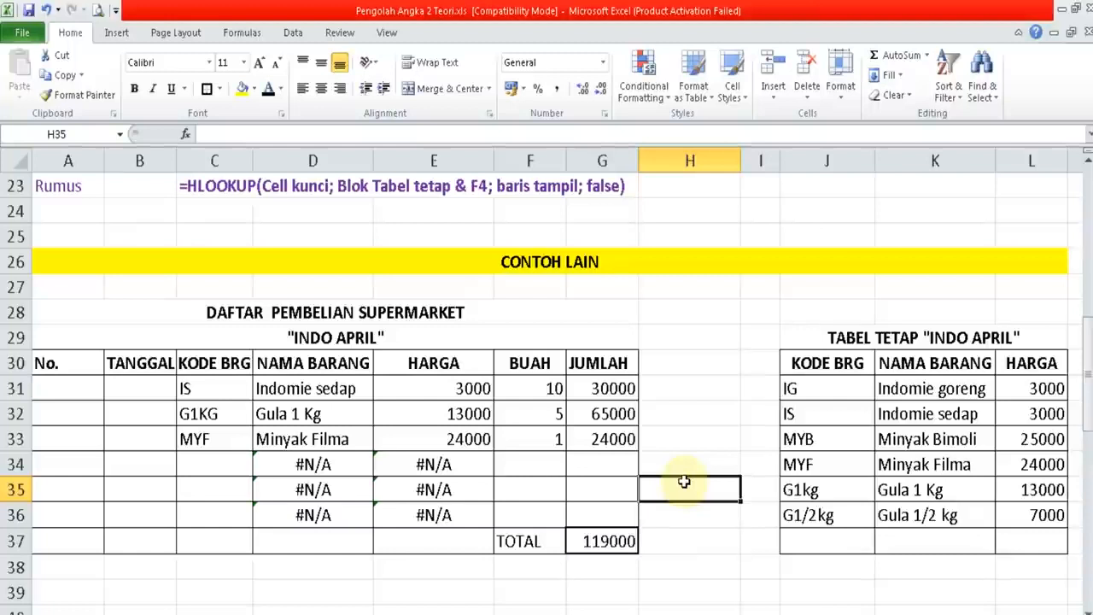
{"action": "key", "text": "Down"}
{"action": "key", "text": "Down"}
{"action": "key", "text": "Down"}
{"action": "key", "text": "Down"}
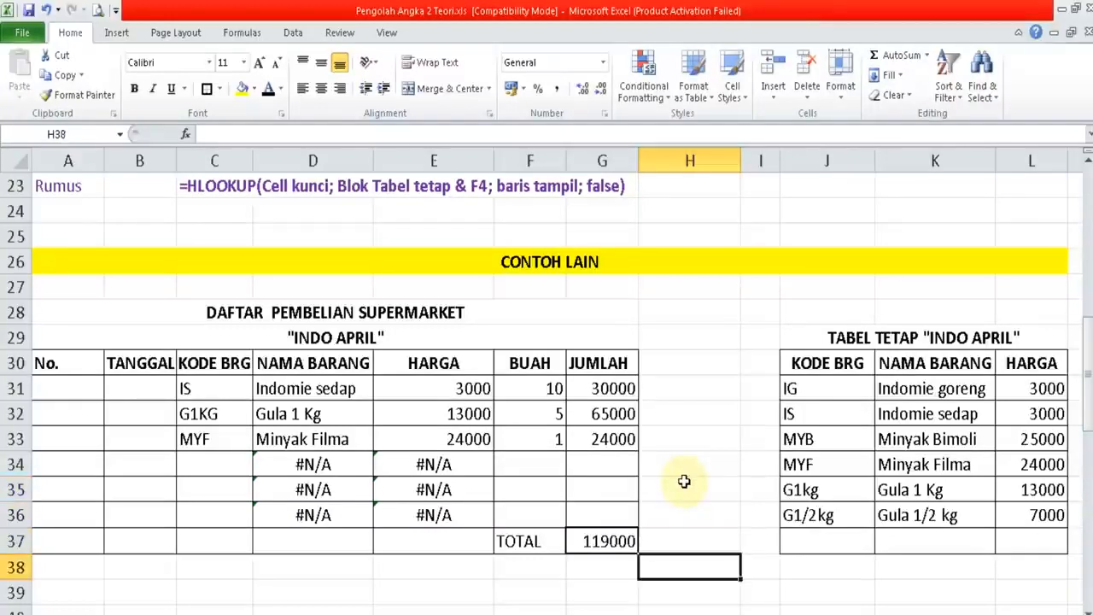
{"action": "key", "text": "Down"}
{"action": "key", "text": "Down"}
{"action": "key", "text": "Down"}
{"action": "key", "text": "Down"}
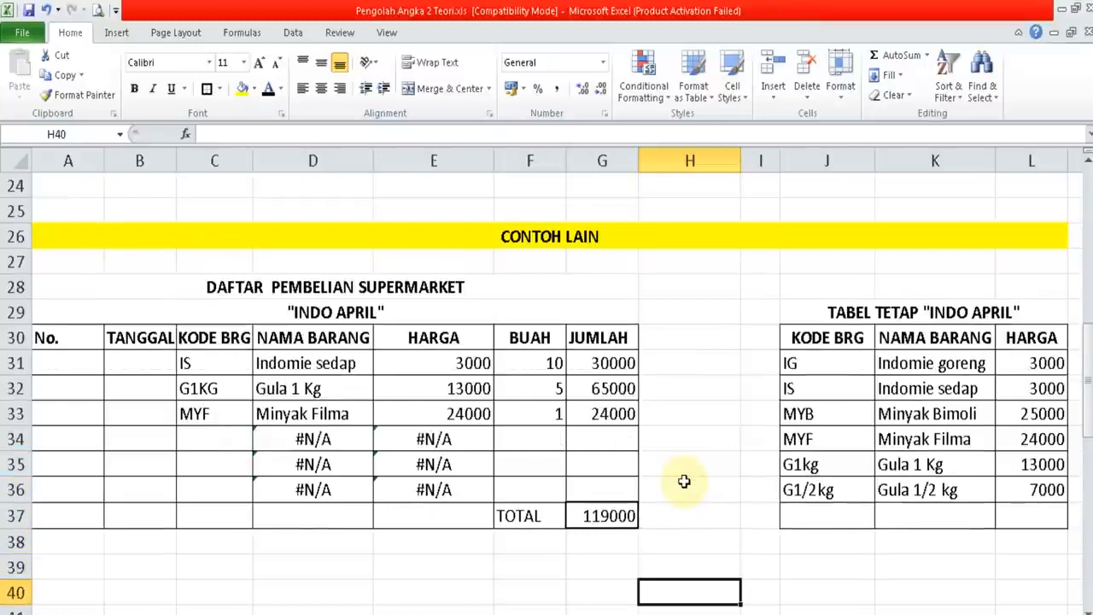
{"action": "key", "text": "Down"}
{"action": "key", "text": "Down"}
{"action": "key", "text": "Down"}
{"action": "key", "text": "Down"}
{"action": "key", "text": "Down"}
{"action": "key", "text": "Down"}
{"action": "key", "text": "Down"}
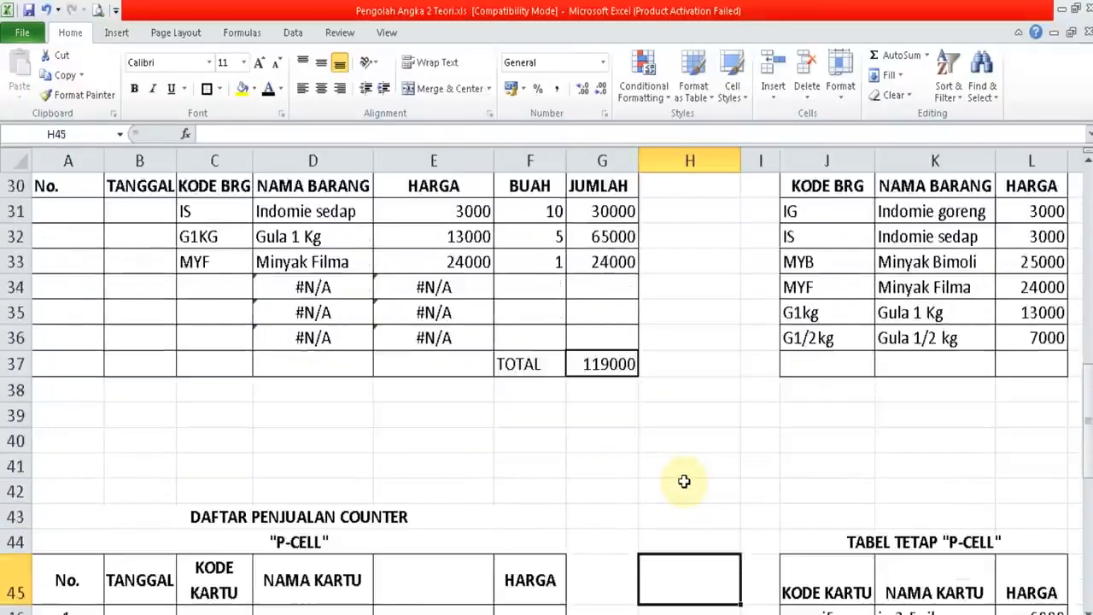
{"action": "key", "text": "Down"}
{"action": "key", "text": "Down"}
{"action": "key", "text": "Down"}
{"action": "key", "text": "Down"}
{"action": "key", "text": "Down"}
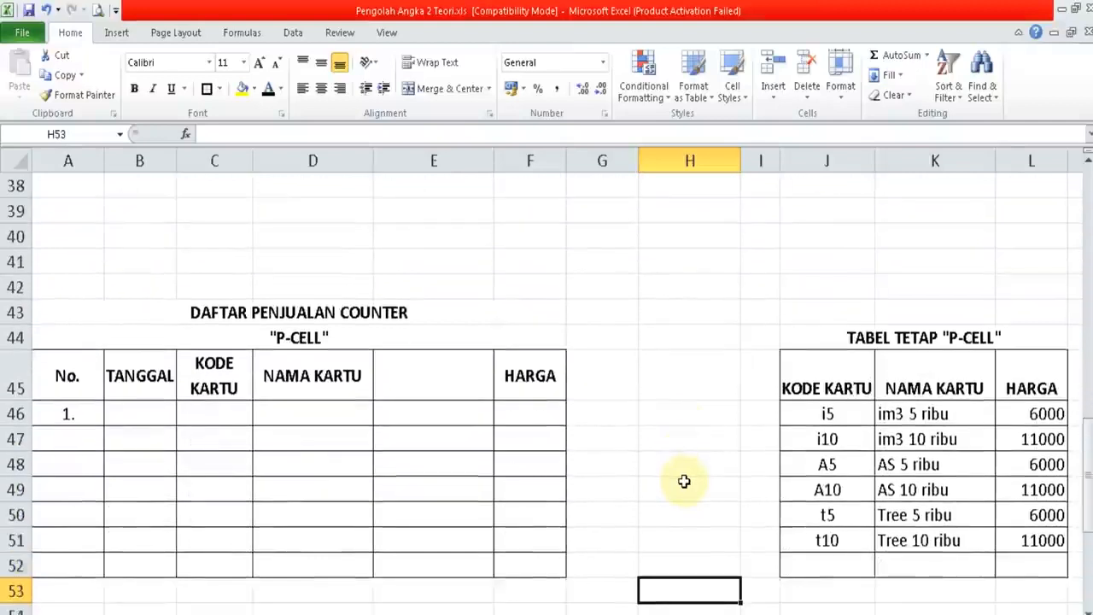
{"action": "key", "text": "Up"}
{"action": "key", "text": "Up"}
{"action": "key", "text": "Up"}
{"action": "key", "text": "Up"}
{"action": "key", "text": "Up"}
{"action": "key", "text": "Up"}
{"action": "key", "text": "Up"}
{"action": "key", "text": "Up"}
{"action": "key", "text": "Up"}
{"action": "key", "text": "Up"}
{"action": "key", "text": "Up"}
{"action": "key", "text": "Up"}
{"action": "key", "text": "Up"}
{"action": "key", "text": "Up"}
{"action": "key", "text": "Up"}
{"action": "key", "text": "Up"}
{"action": "key", "text": "Up"}
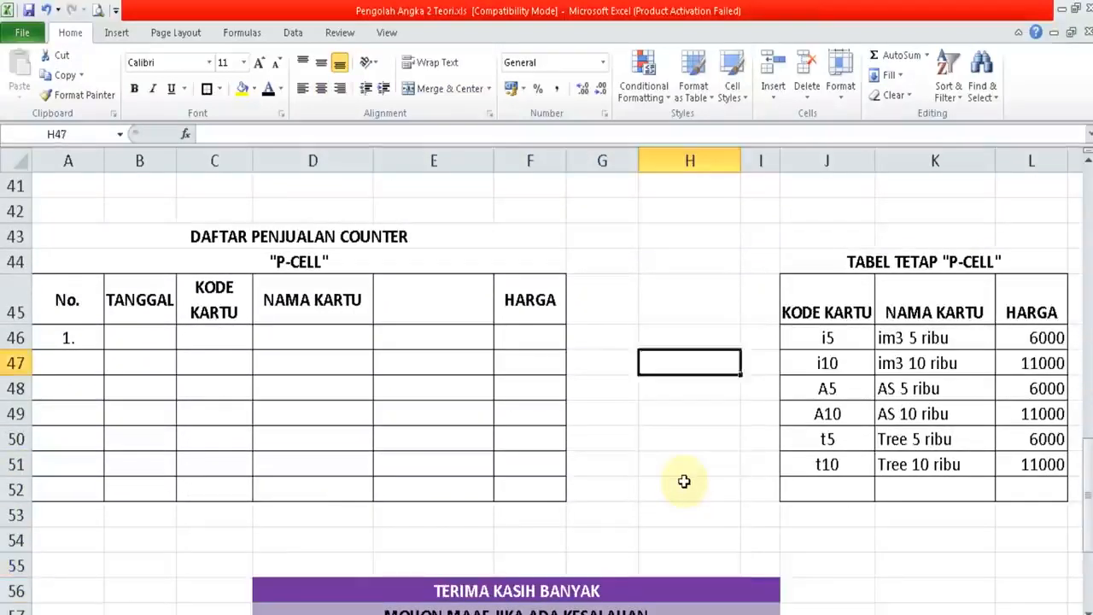
- Copy the HARGA header of the P-CELL sales table from F45 to the blank E45 and clear F45
{"action": "left_click", "coordinate": [422, 416]}
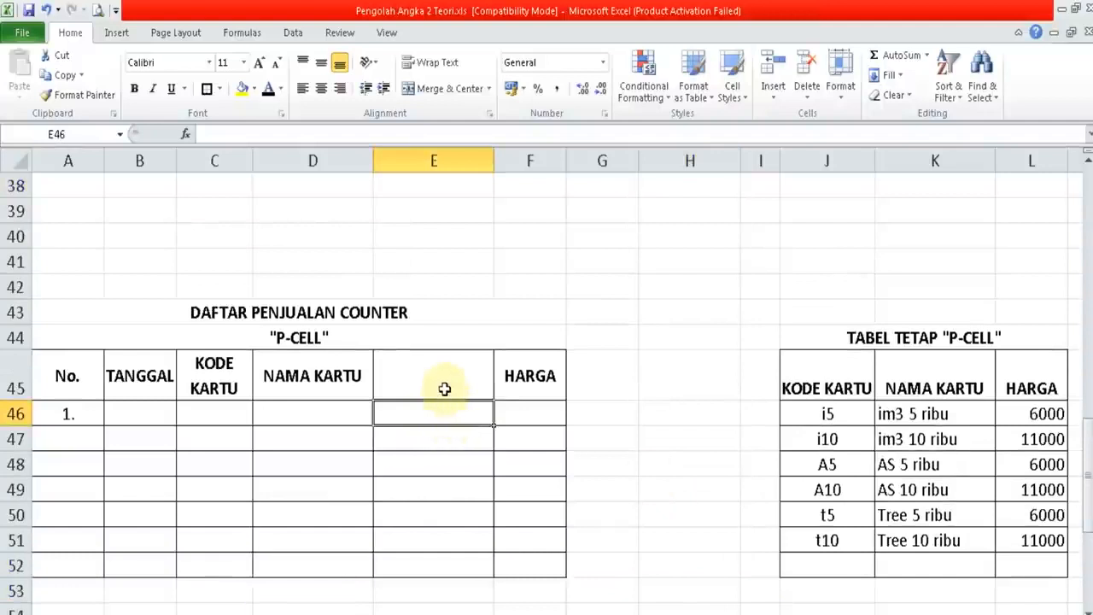
{"action": "left_click", "coordinate": [510, 385]}
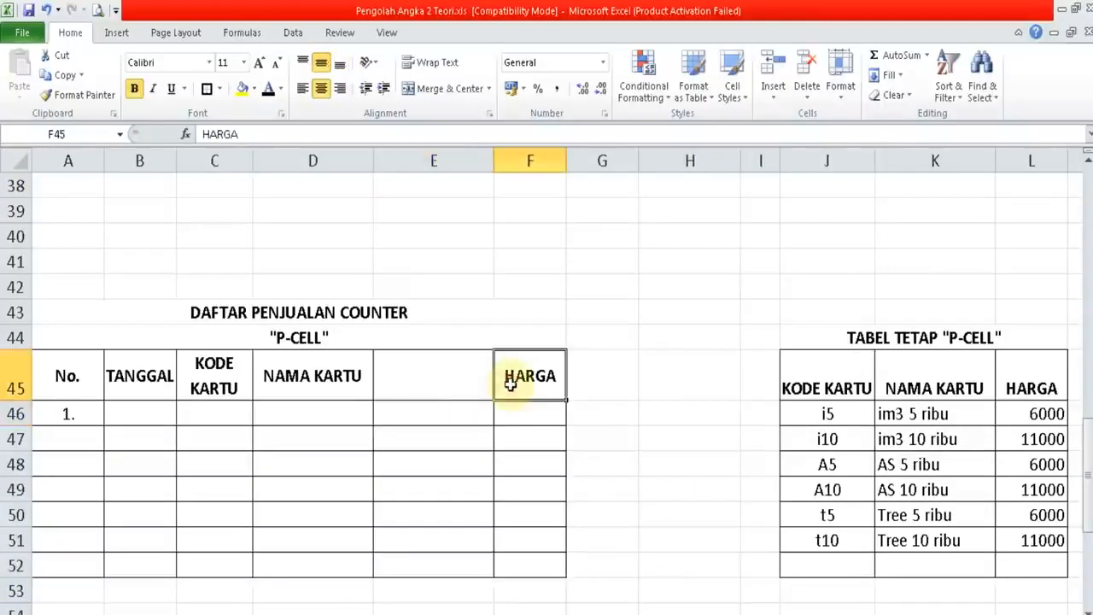
{"action": "key", "text": "ctrl+c"}
{"action": "key", "text": "Left"}
{"action": "key", "text": "Return"}
{"action": "key", "text": "Right"}
{"action": "key", "text": "Delete"}
- Look up the card name in D46 with =VLOOKUP(C46;$J$46:$L$51;2;FALSE) and fill the formula down through D52
{"action": "key", "text": "Down"}
{"action": "key", "text": "Left"}
{"action": "key", "text": "Left"}
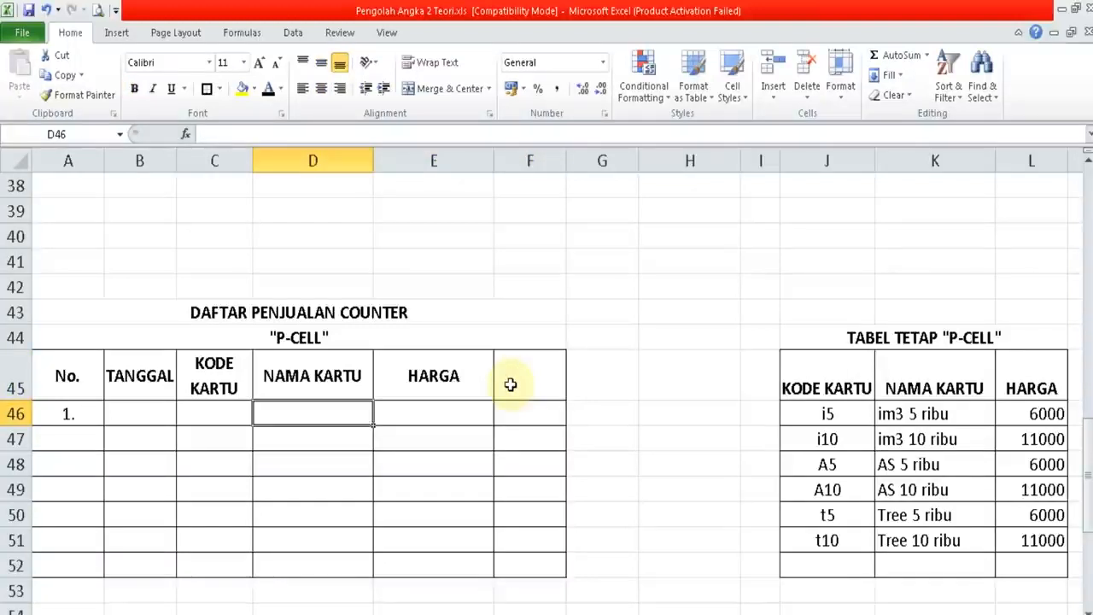
{"action": "type", "text": "=VLOO"}
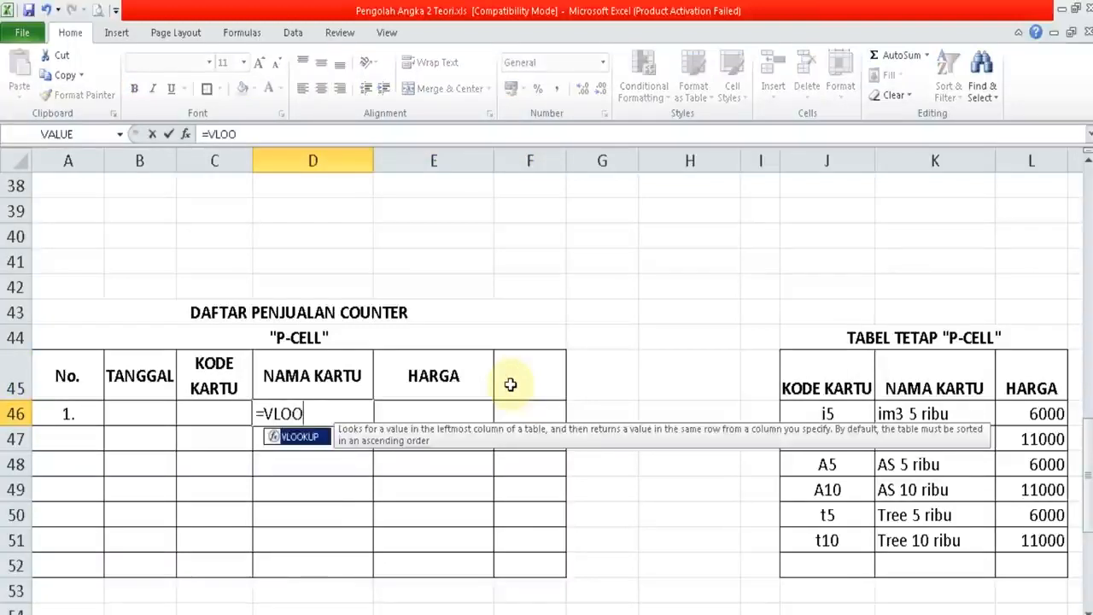
{"action": "type", "text": "KUP("}
{"action": "left_click", "coordinate": [233, 410]}
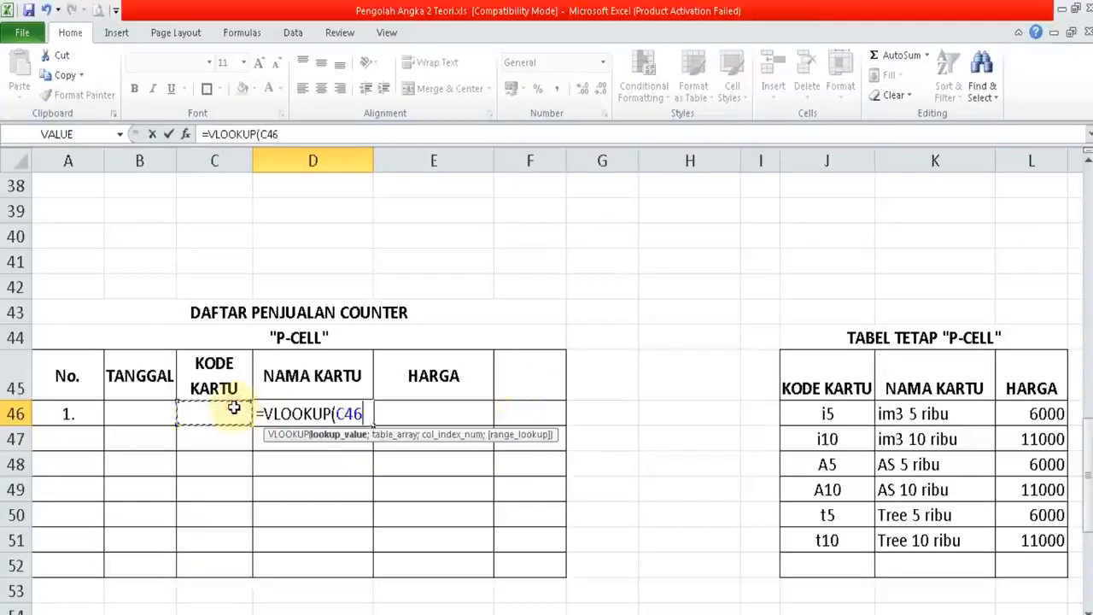
{"action": "type", "text": ";"}
{"action": "left_click_drag", "start_coordinate": [836, 413], "coordinate": [982, 494]}
{"action": "left_click_drag", "start_coordinate": [1033, 540], "coordinate": [1043, 541]}
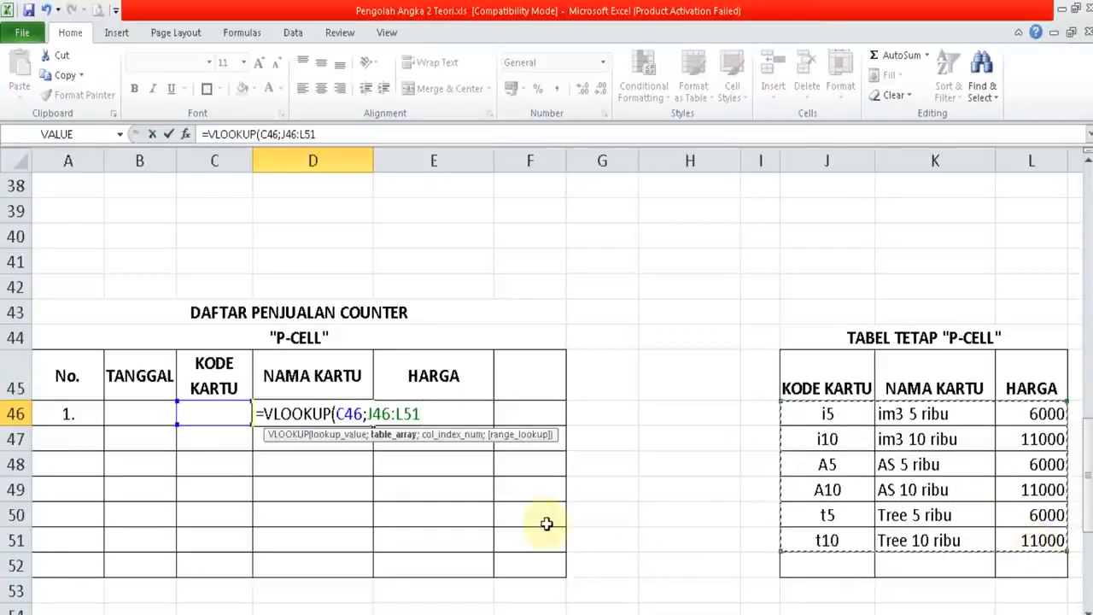
{"action": "key", "text": "F4"}
{"action": "type", "text": ";"}
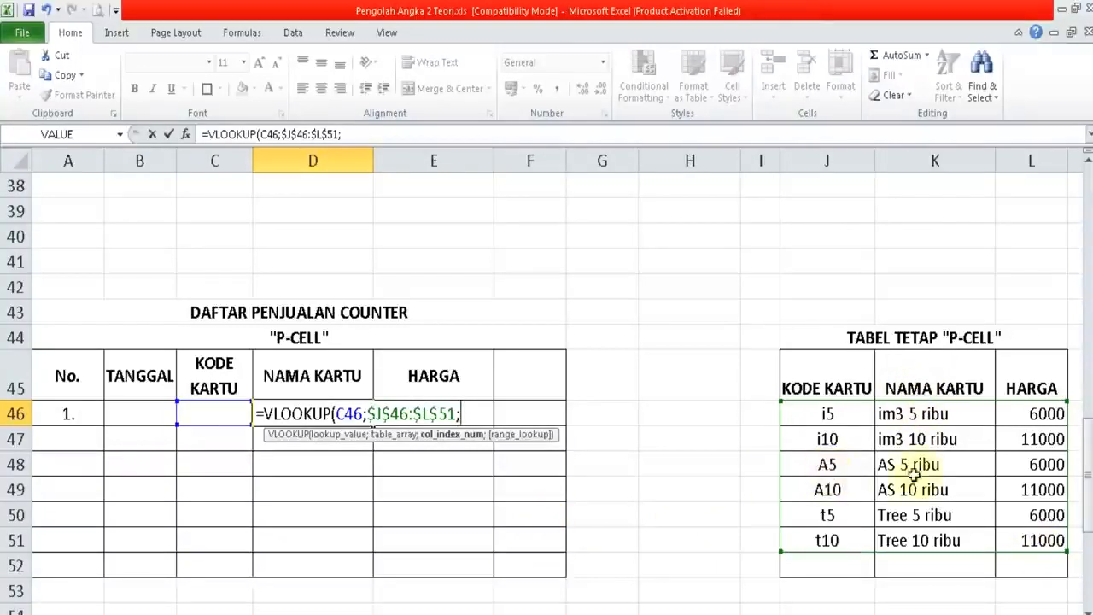
{"action": "type", "text": "2"}
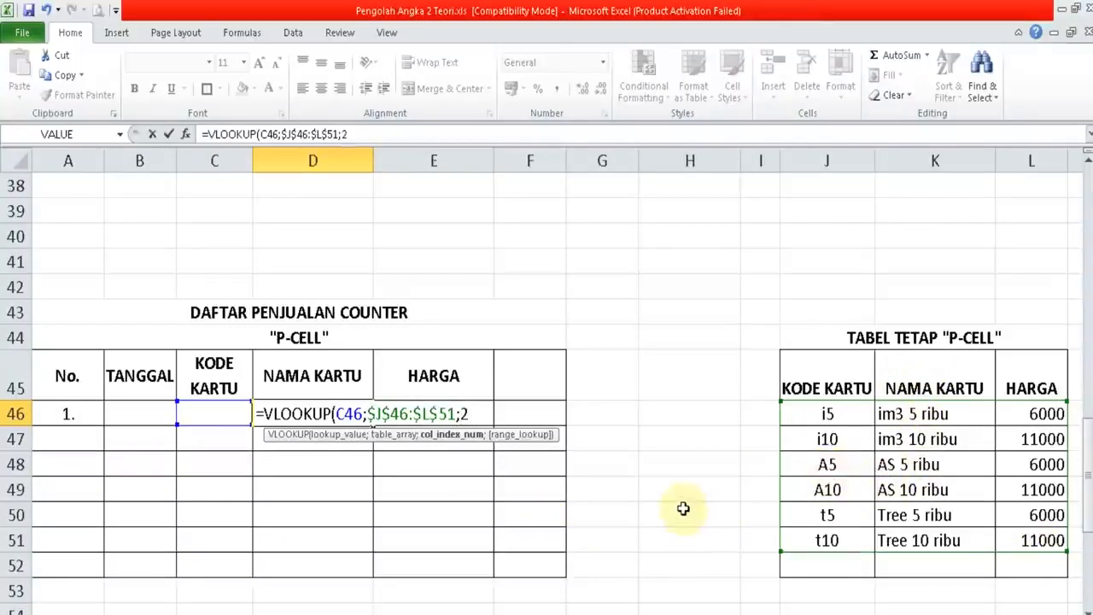
{"action": "type", "text": ";FALSE"}
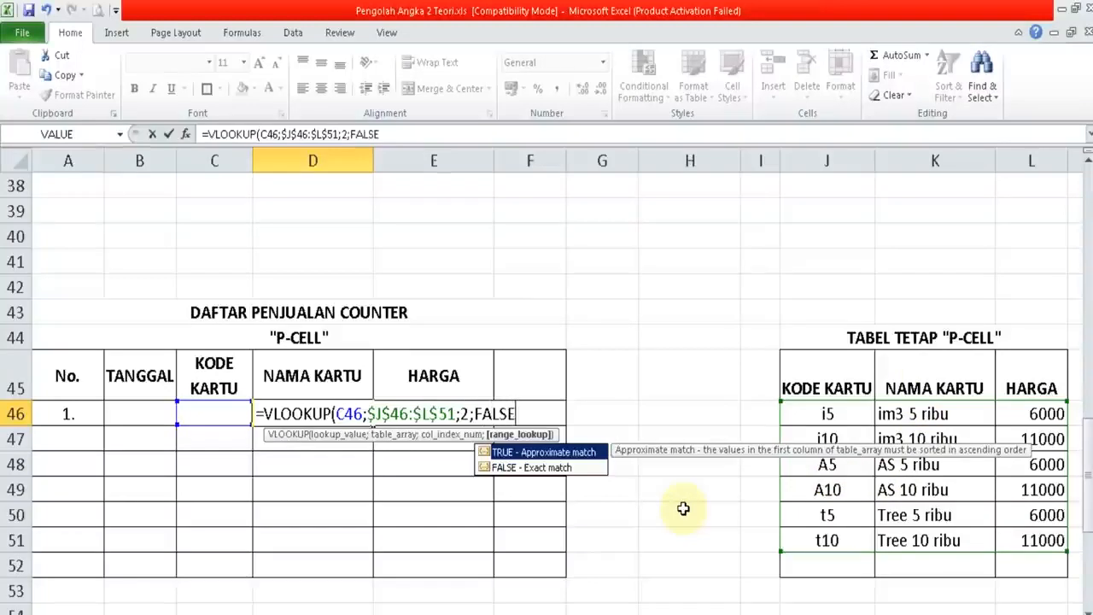
{"action": "type", "text": ")"}
{"action": "key", "text": "Return"}
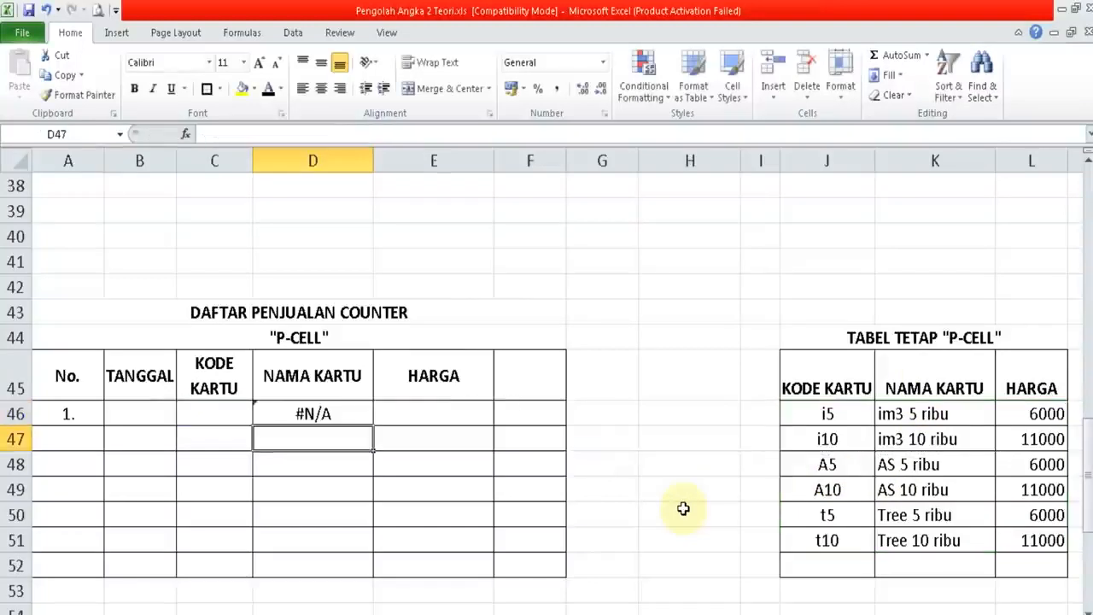
{"action": "key", "text": "Up"}
{"action": "left_click_drag", "start_coordinate": [373, 426], "coordinate": [371, 569]}
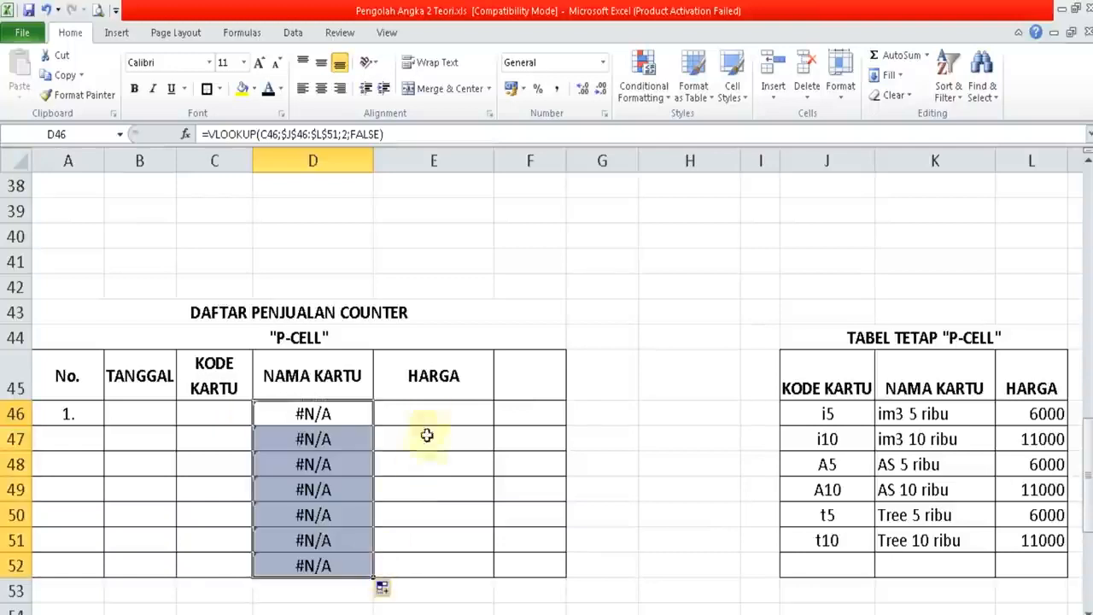
- Look up the card price in E46 with =VLOOKUP(C46;$J$46:$L$51;3;FALSE) and fill the formula down through E52
{"action": "left_click", "coordinate": [428, 414]}
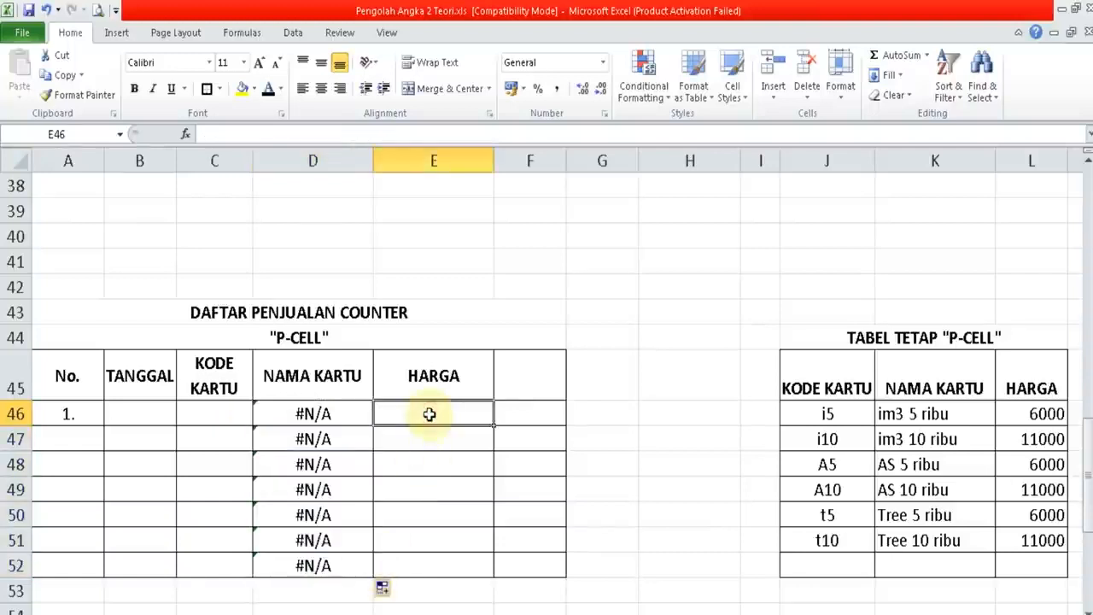
{"action": "type", "text": "=VLOOKUP("}
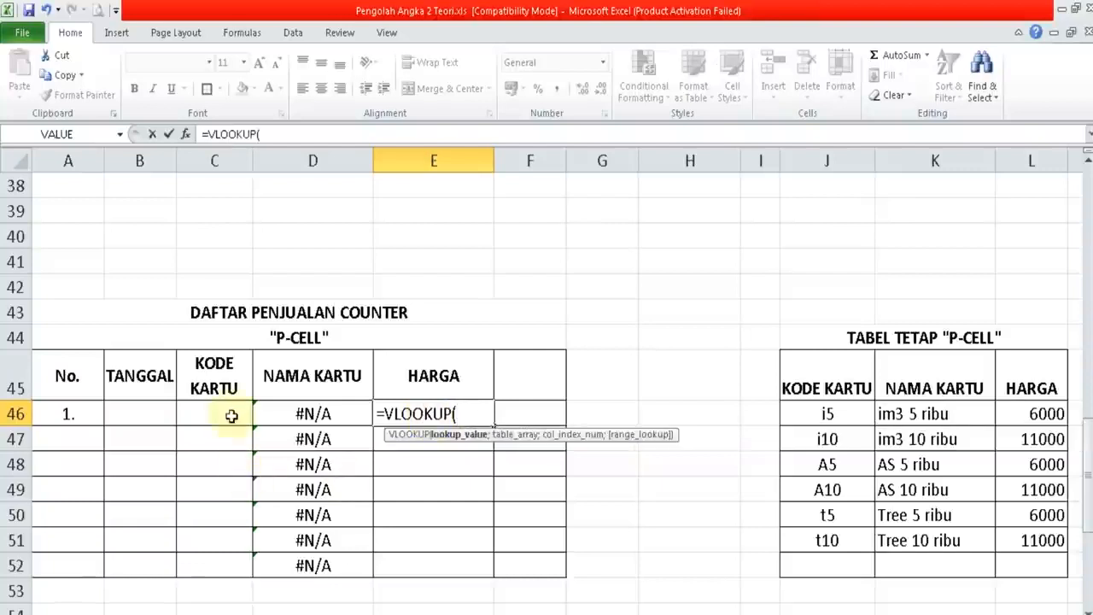
{"action": "left_click", "coordinate": [231, 414]}
{"action": "type", "text": ";"}
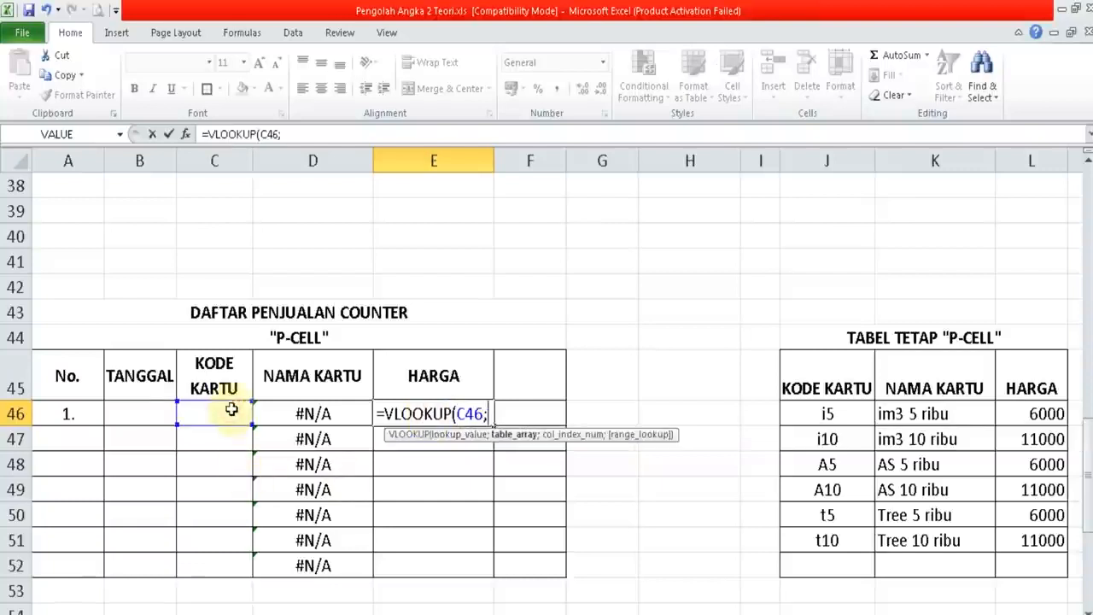
{"action": "left_click_drag", "start_coordinate": [809, 413], "coordinate": [1016, 538]}
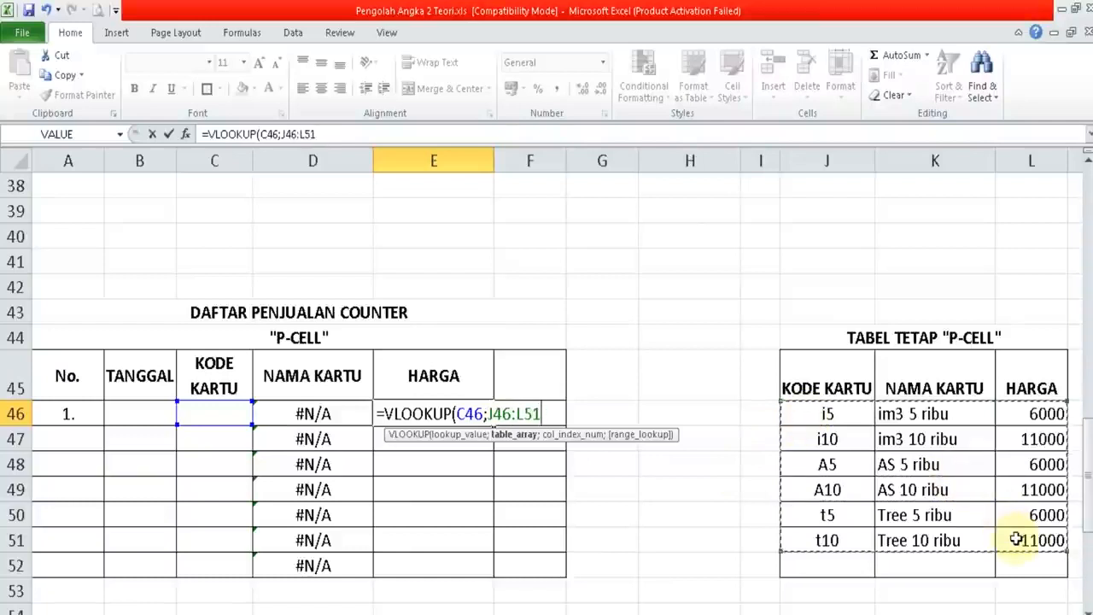
{"action": "key", "text": "F4"}
{"action": "type", "text": ";3"}
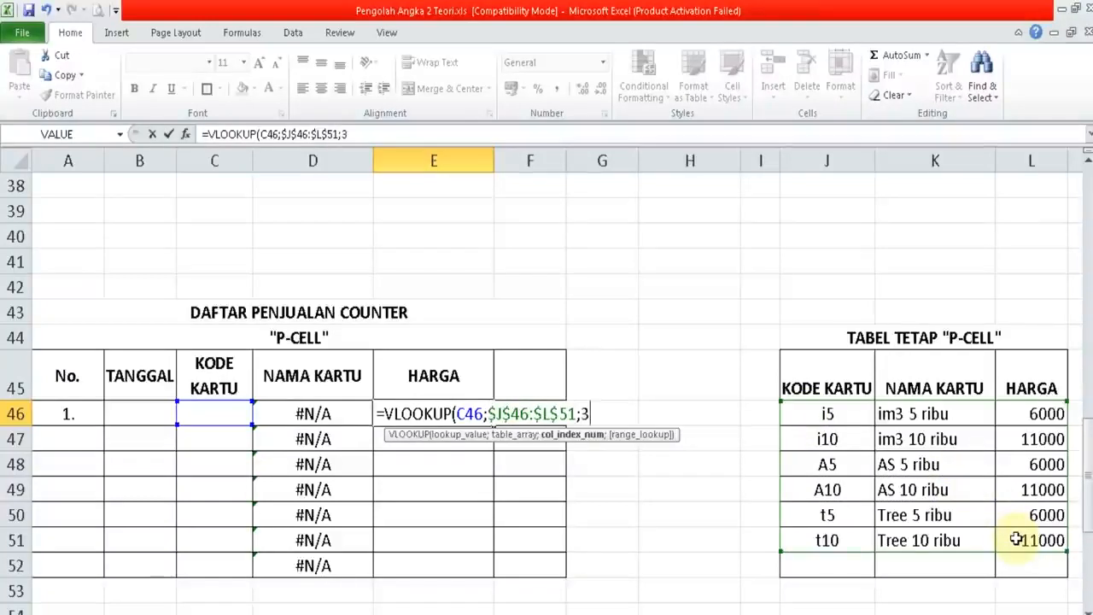
{"action": "type", "text": ";FALSE)"}
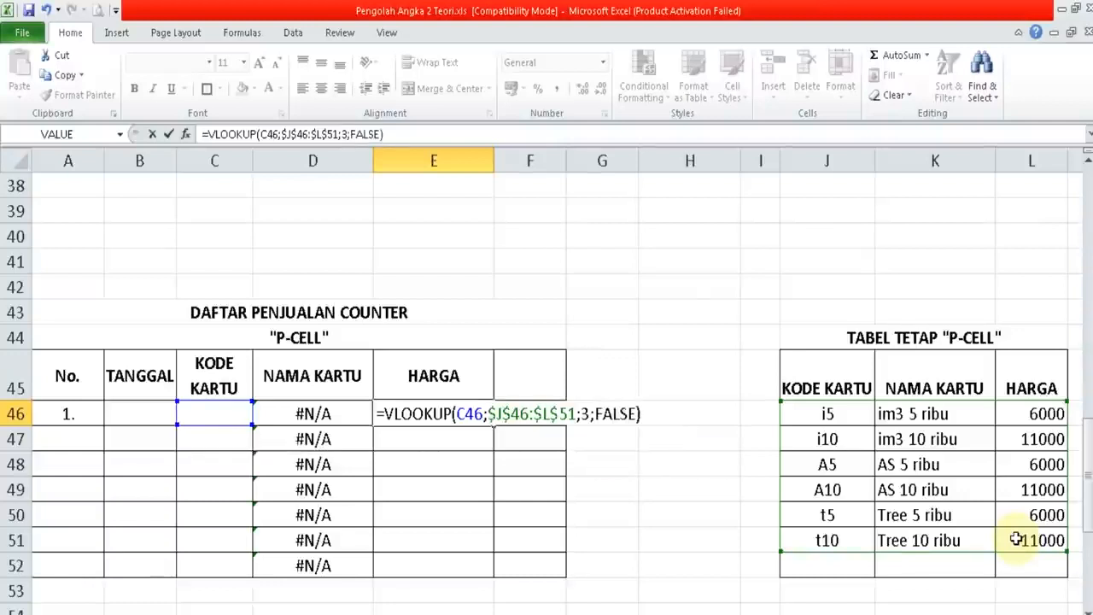
{"action": "key", "text": "ctrl+Return"}
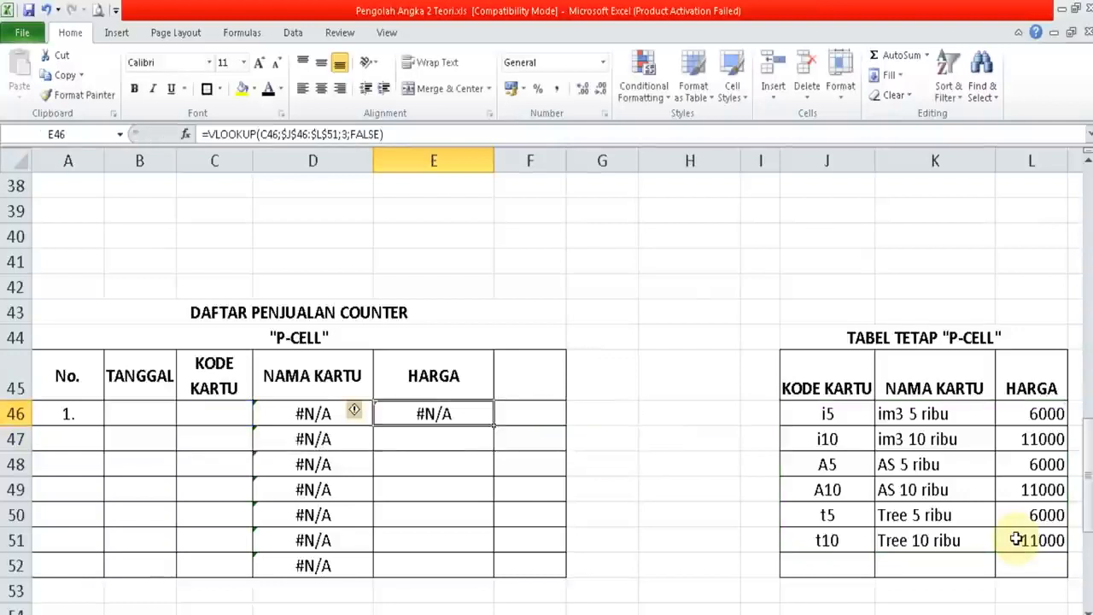
{"action": "left_click_drag", "start_coordinate": [494, 424], "coordinate": [485, 574]}
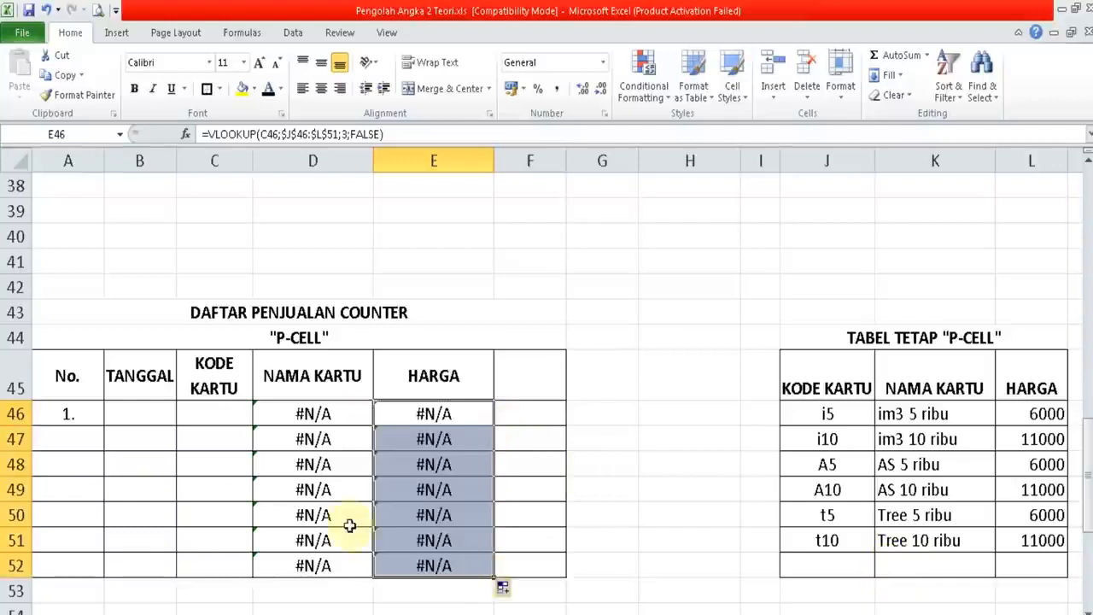
- Enter the card codes A5, T10 and I10 in the KODE KARTU column, cells C46 to C48
{"action": "left_click", "coordinate": [234, 412]}
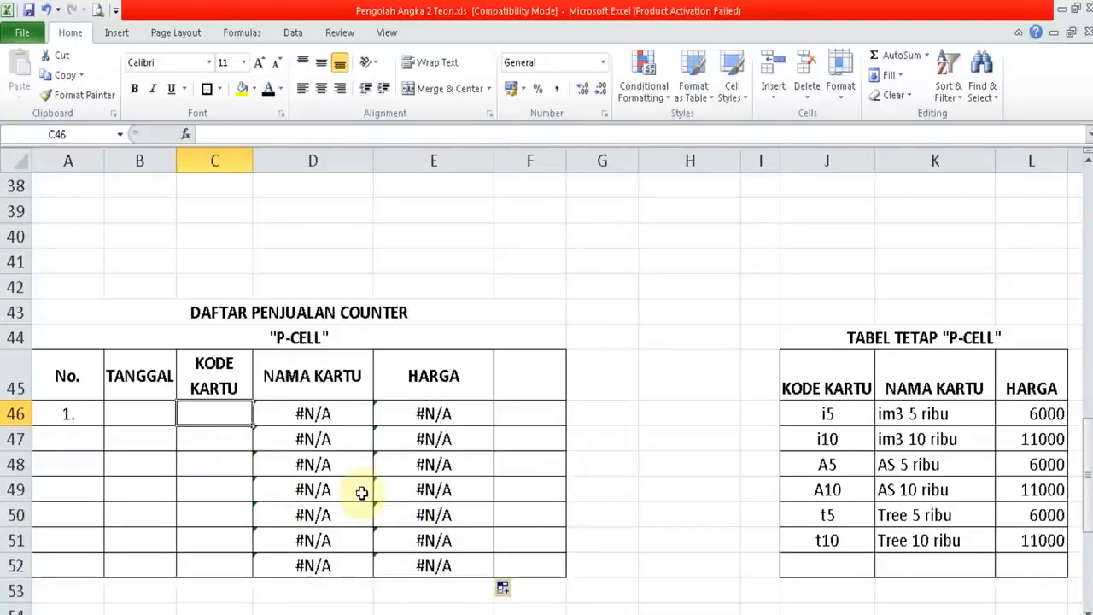
{"action": "type", "text": "A5"}
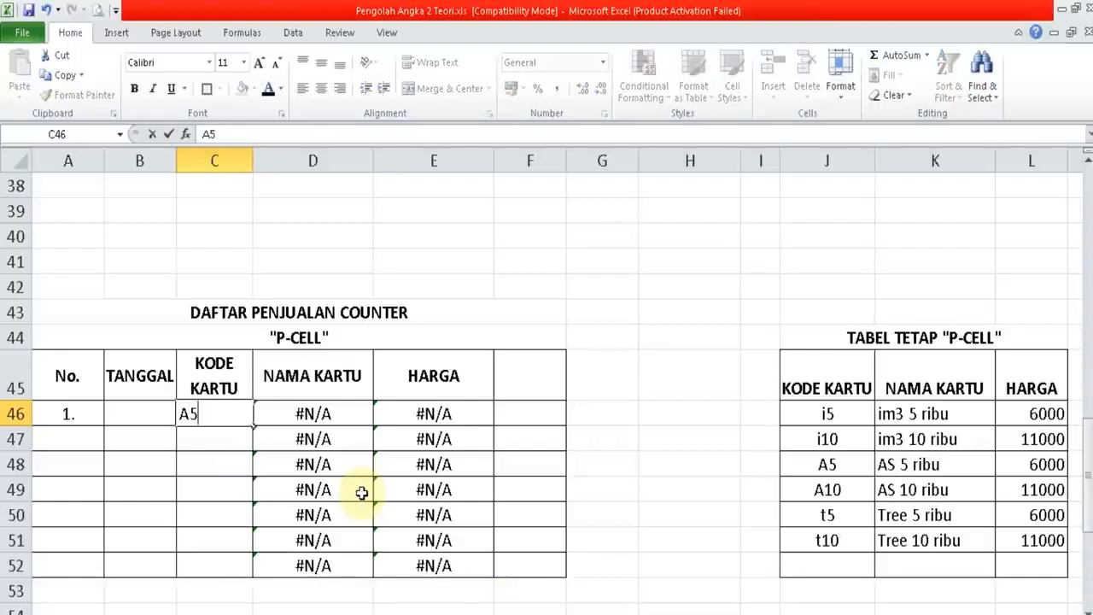
{"action": "key", "text": "Return"}
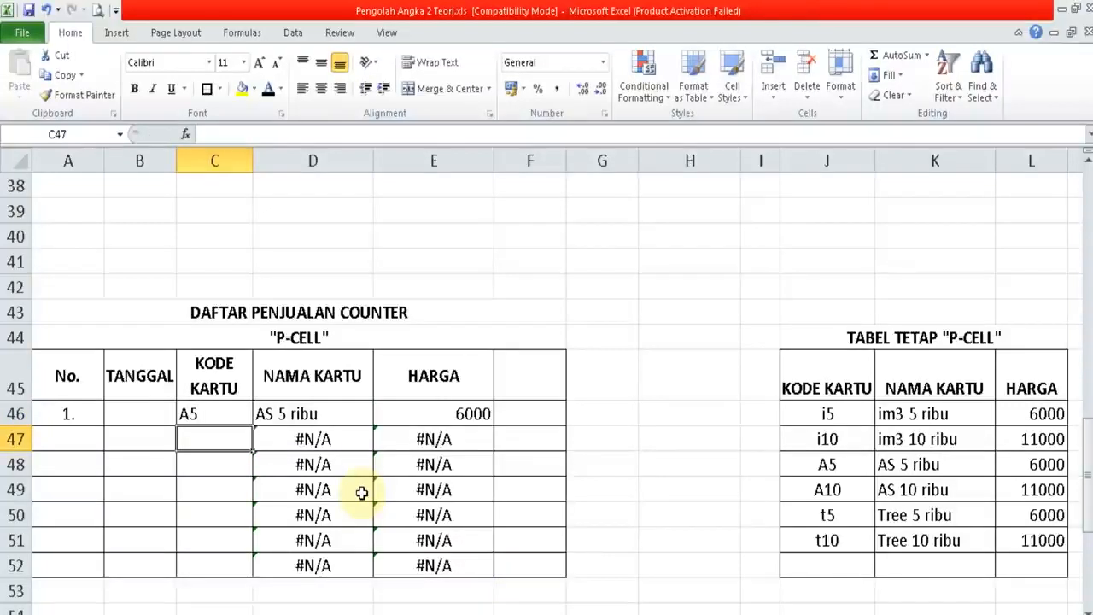
{"action": "type", "text": "T10"}
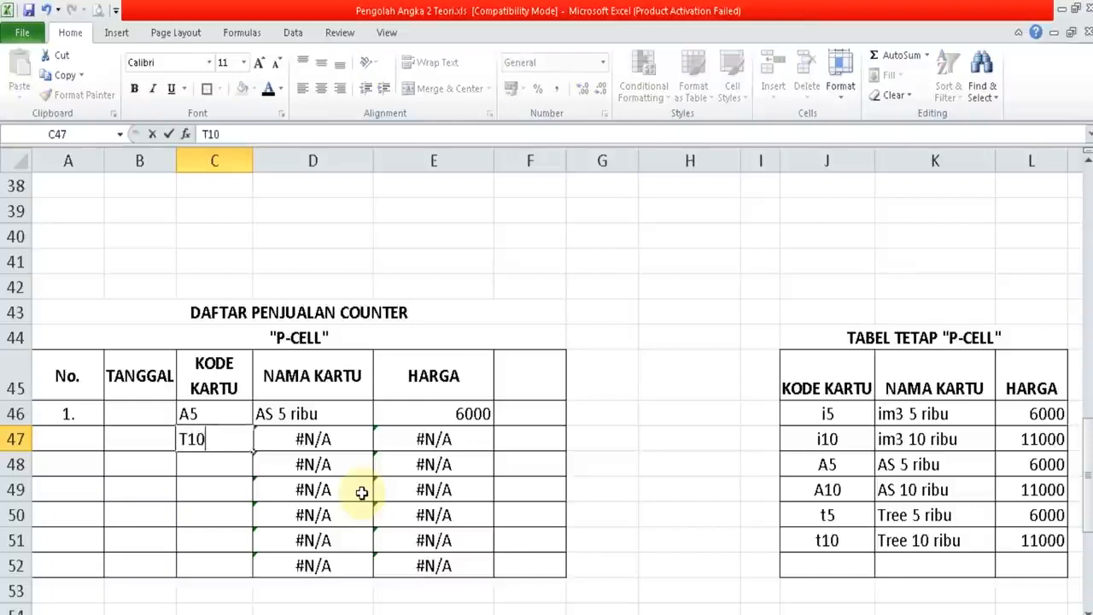
{"action": "key", "text": "Return"}
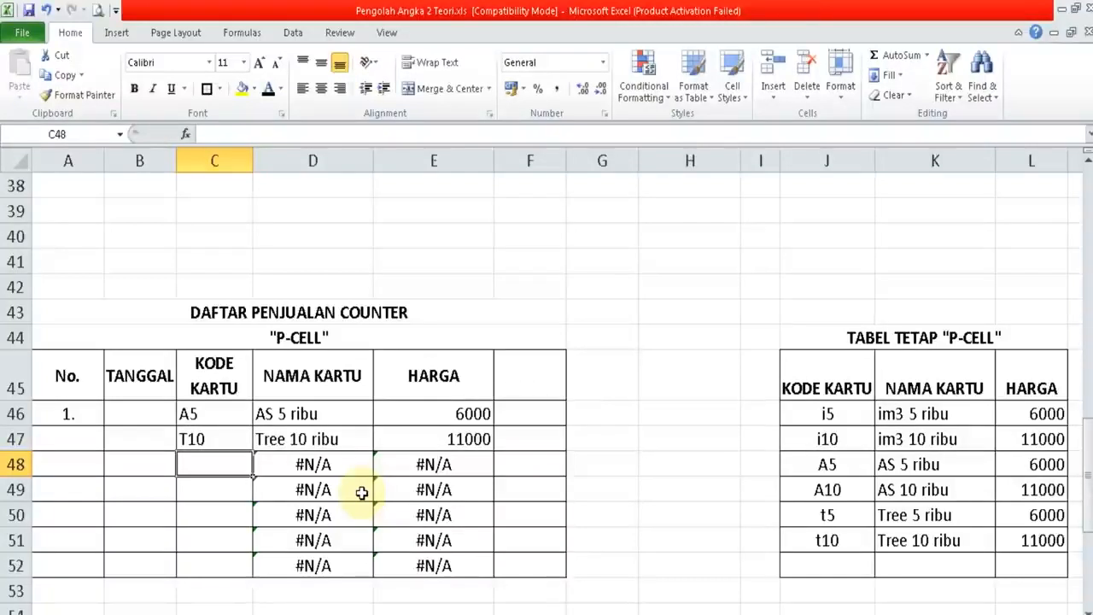
{"action": "type", "text": "I10"}
{"action": "key", "text": "Return"}
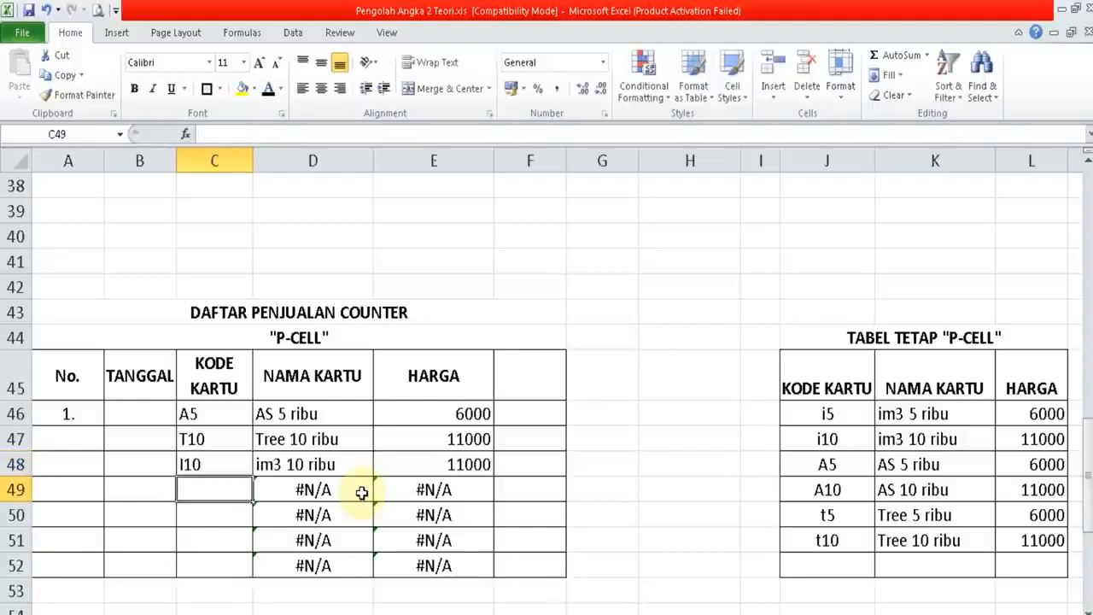
- Look over the closing message banners below the P-CELL tables, down to row 64
{"action": "left_click", "coordinate": [598, 446]}
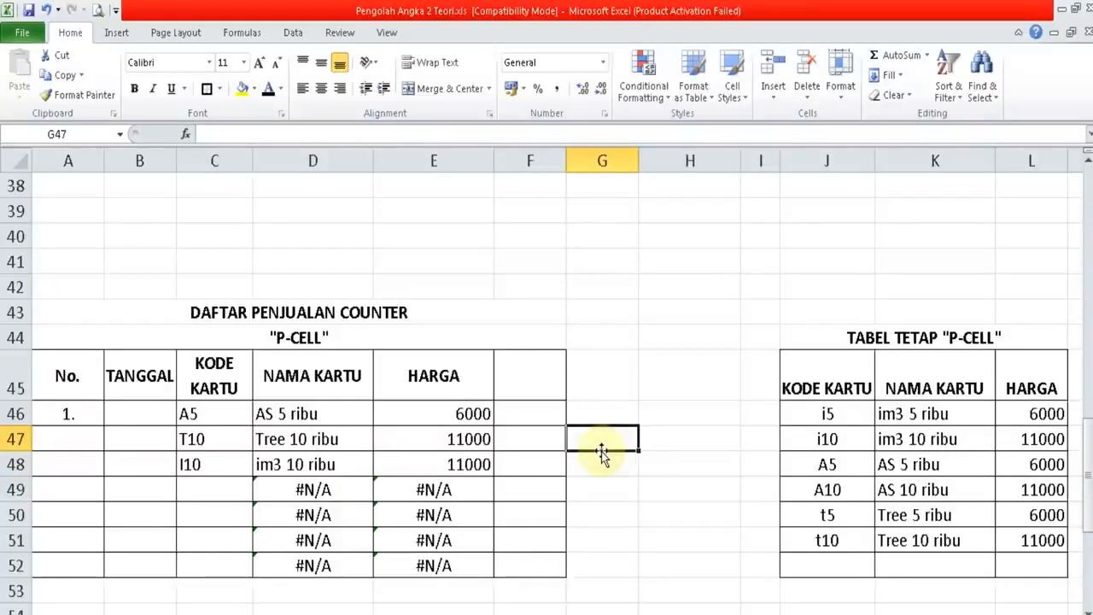
{"action": "left_click", "coordinate": [602, 454]}
{"action": "key", "text": "Down"}
{"action": "key", "text": "Down"}
{"action": "key", "text": "Down"}
{"action": "key", "text": "Down"}
{"action": "key", "text": "Down"}
{"action": "key", "text": "Down"}
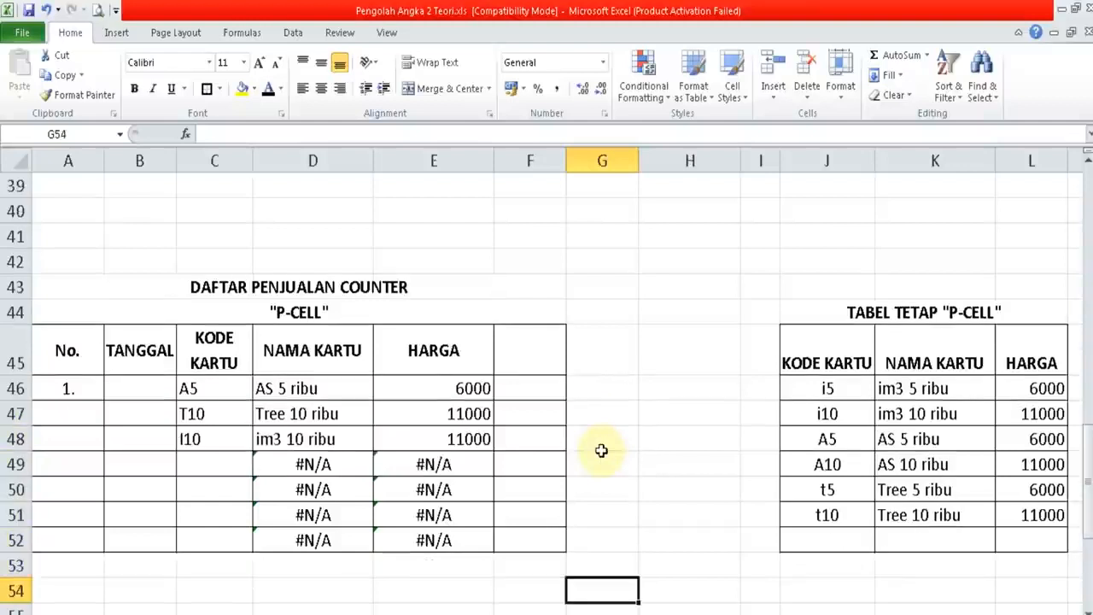
{"action": "key", "text": "Down"}
{"action": "key", "text": "Down"}
{"action": "key", "text": "Down"}
{"action": "key", "text": "Down"}
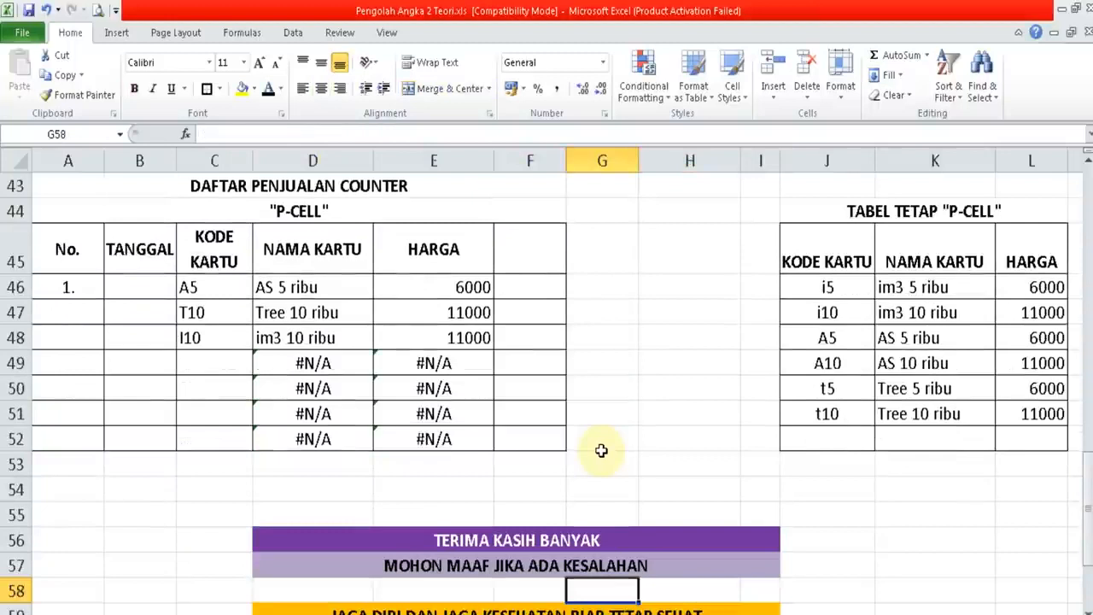
{"action": "key", "text": "Up"}
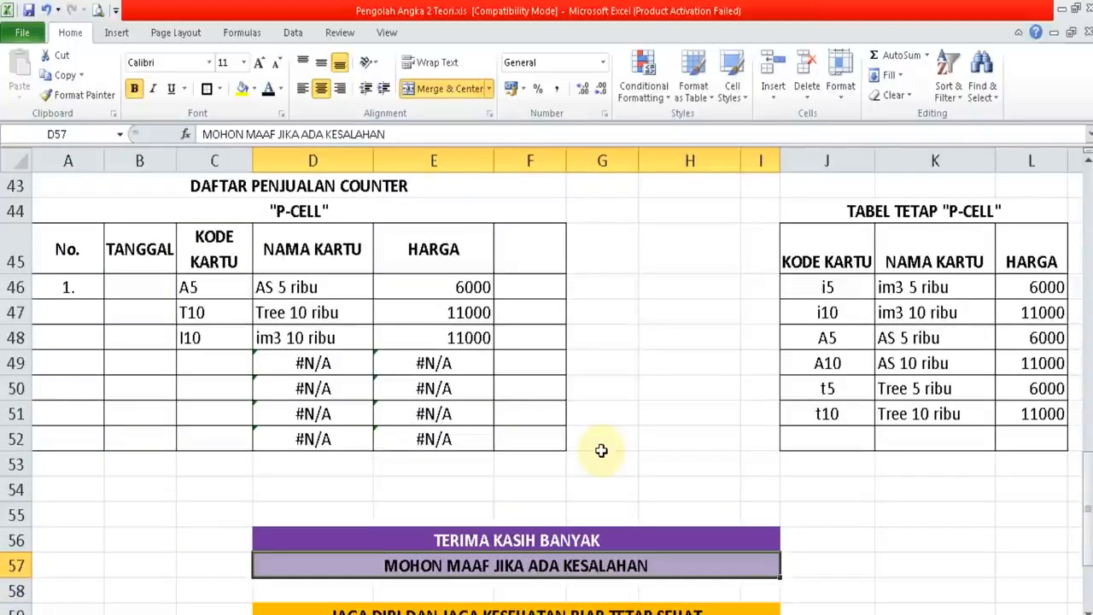
{"action": "key", "text": "Down"}
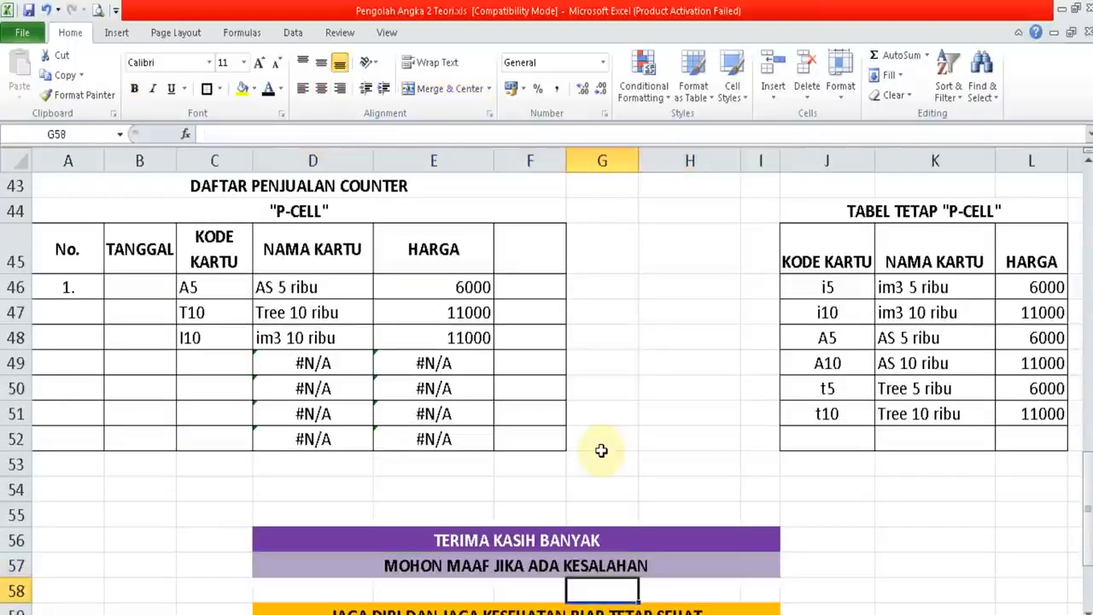
{"action": "key", "text": "Up"}
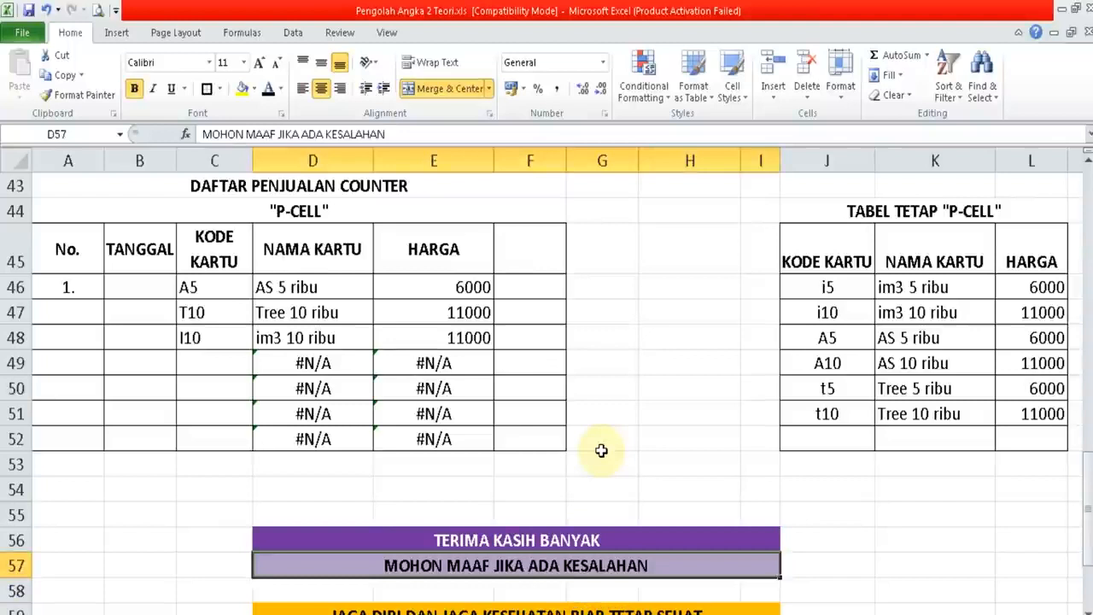
{"action": "key", "text": "Down"}
{"action": "key", "text": "Down"}
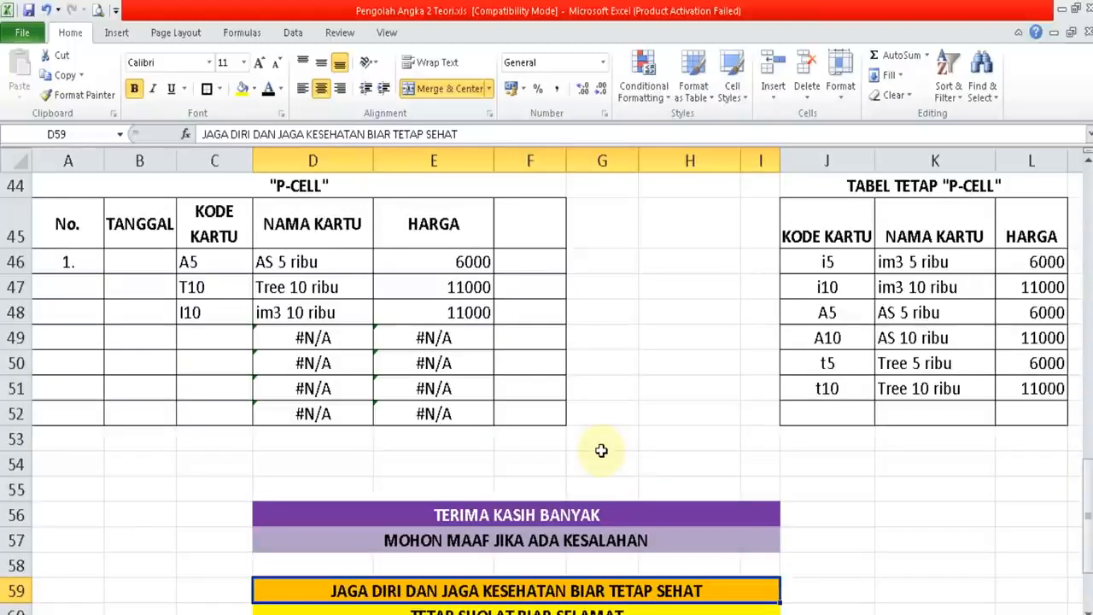
{"action": "key", "text": "Down"}
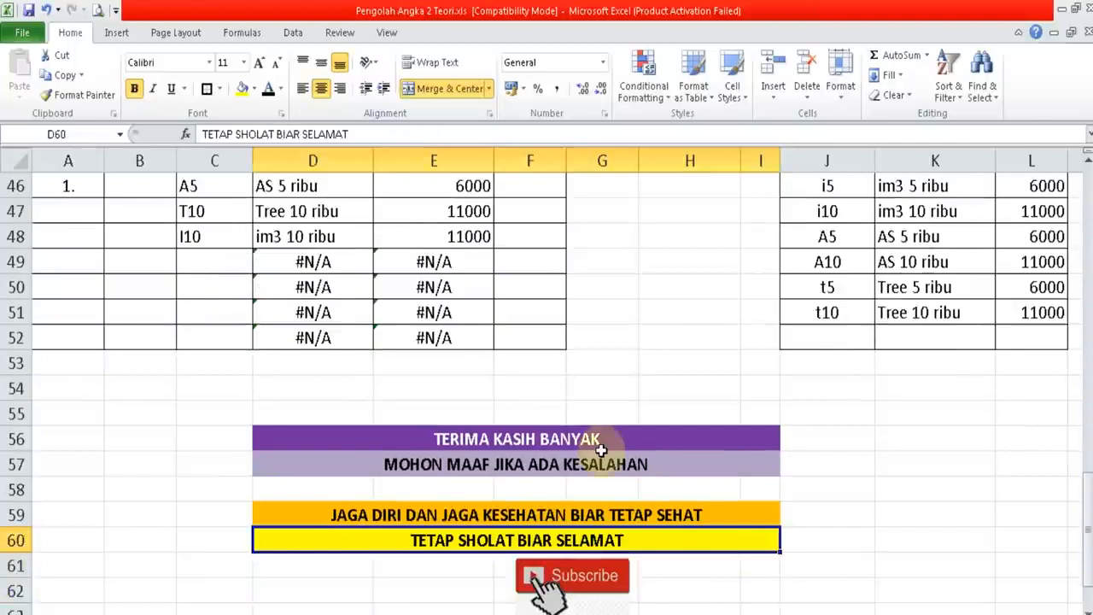
{"action": "key", "text": "Down"}
{"action": "key", "text": "Down"}
{"action": "key", "text": "Down"}
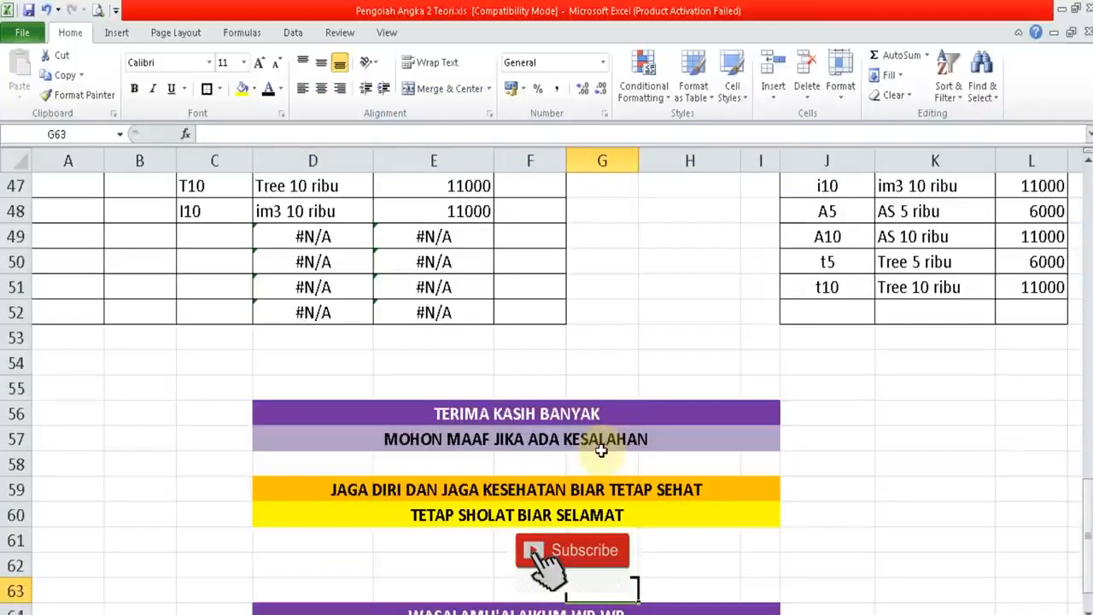
{"action": "key", "text": "Down"}
{"action": "key", "text": "Down"}
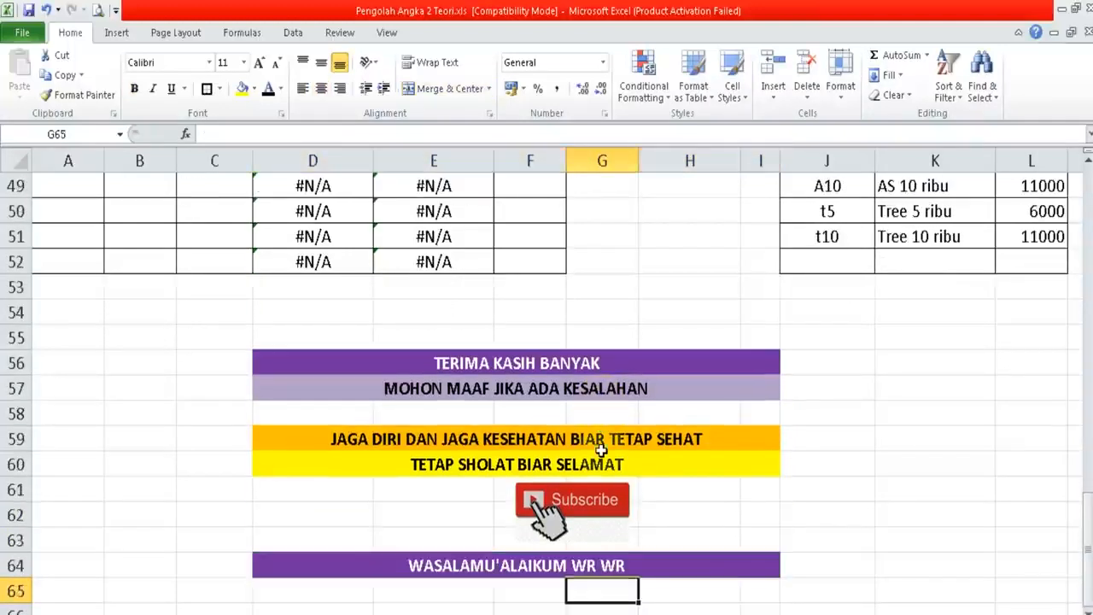
{"action": "left_click", "coordinate": [290, 563]}
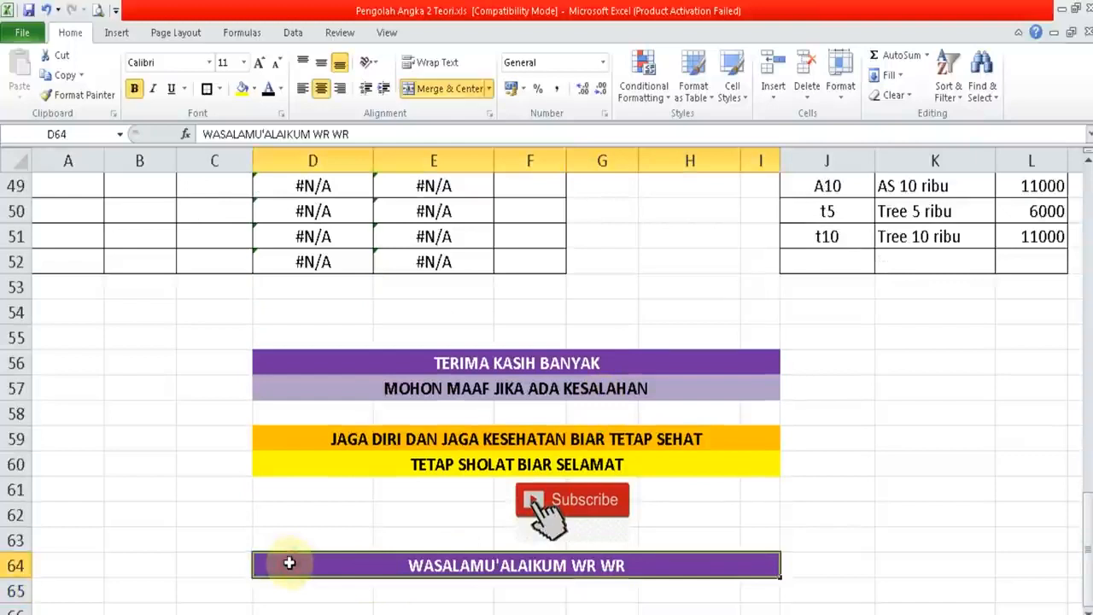
{"action": "left_click", "coordinate": [199, 497]}
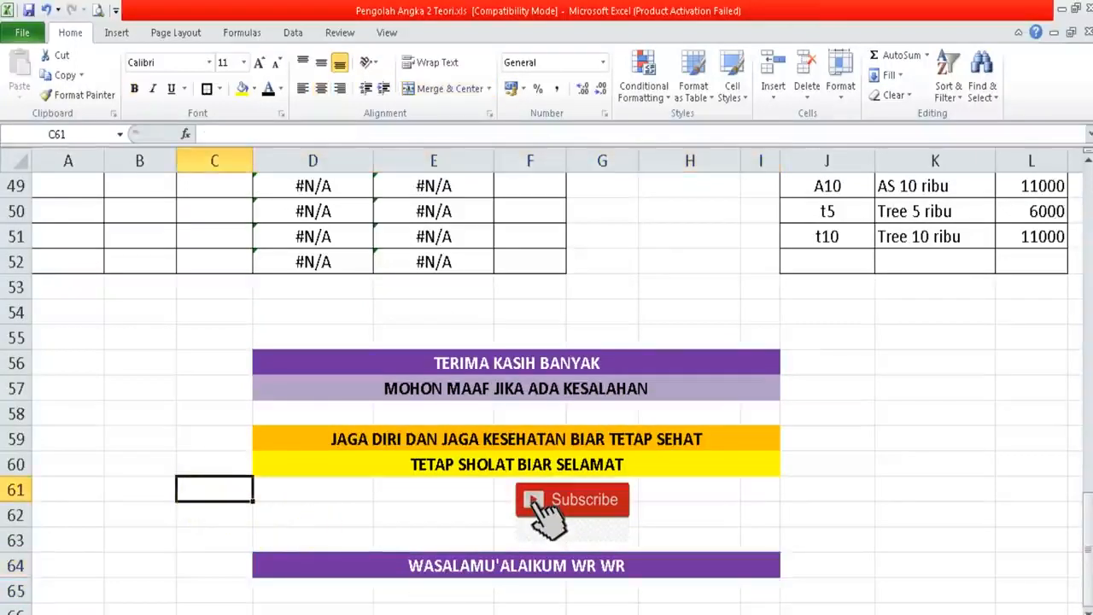